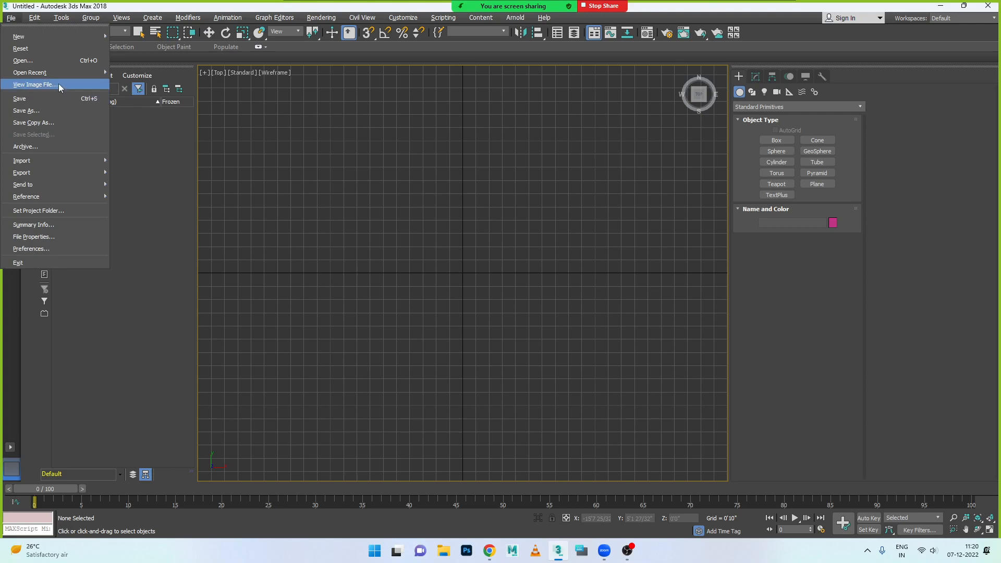
# - Open the recent scene Hand_model.max and select the hand mesh
pyautogui.moveTo(64, 74)
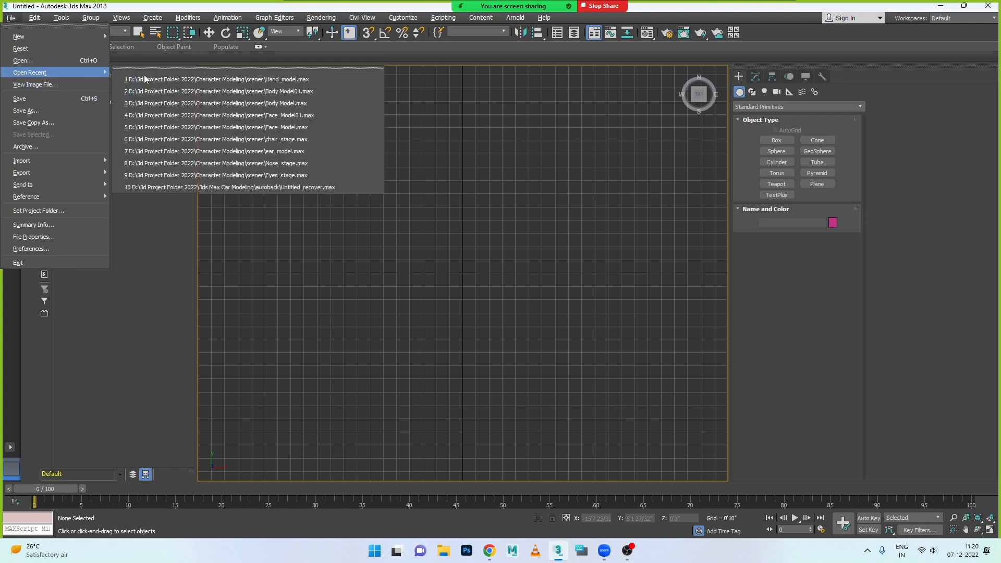
pyautogui.click(238, 80)
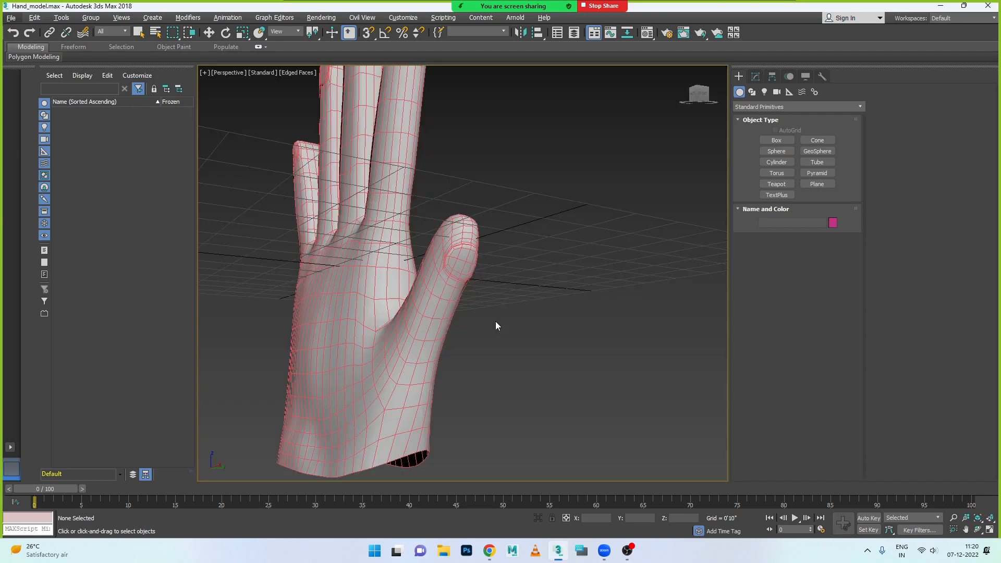
pyautogui.click(384, 317)
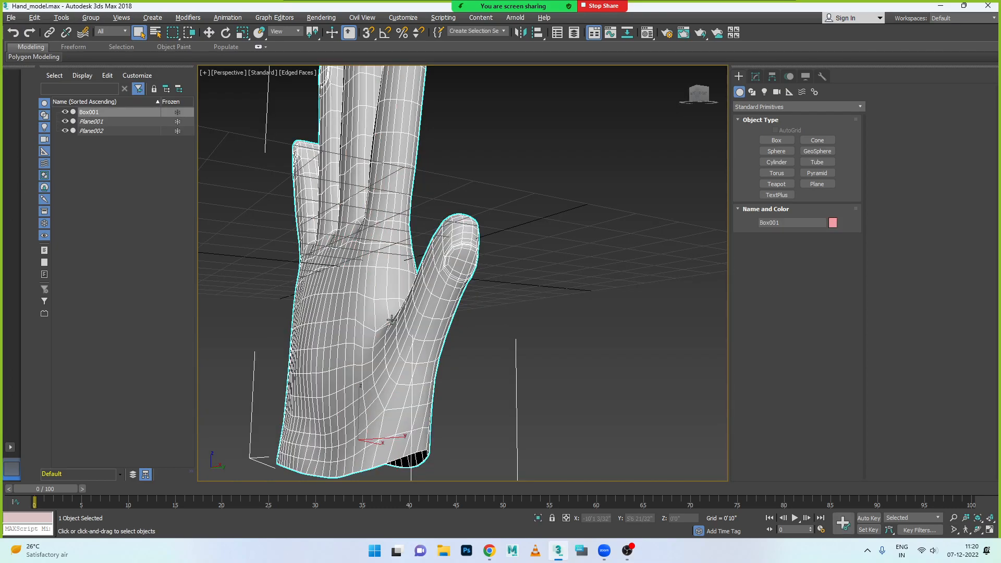
pyautogui.scroll(-3, 391, 319)
pyautogui.moveTo(384, 327)
pyautogui.keyDown('alt'); pyautogui.mouseDown(button='middle')
pyautogui.moveTo(436, 326)
pyautogui.moveTo(364, 321)
pyautogui.moveTo(382, 318)
pyautogui.mouseUp(button='middle'); pyautogui.keyUp('alt')
pyautogui.keyDown('alt'); pyautogui.moveTo(337, 369); pyautogui.dragTo(414, 364, button='middle'); pyautogui.keyUp('alt')
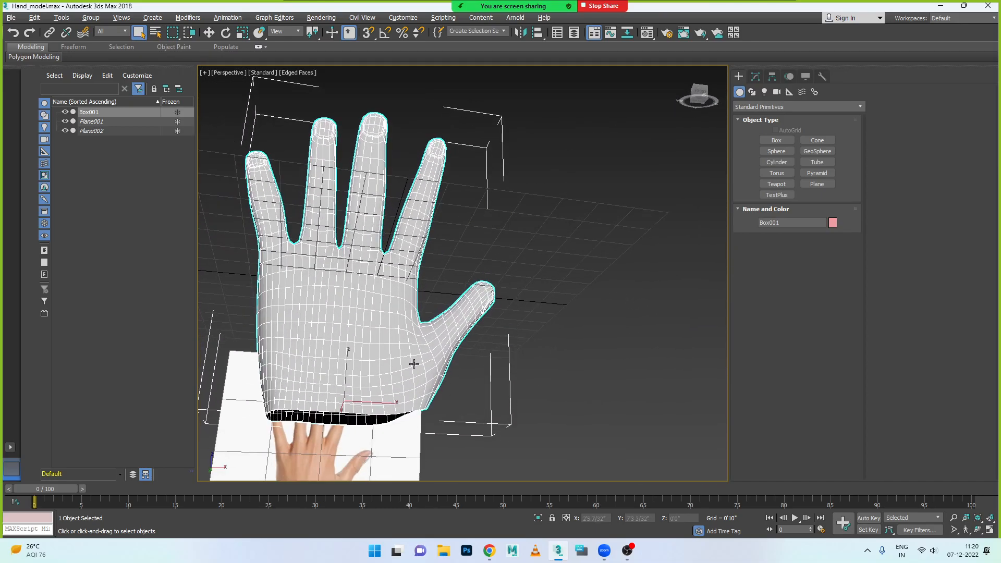
# - At the Editable Poly's Vertex level, select the bottom row of vertices around the wrist opening in the Left view
pyautogui.click(756, 76)
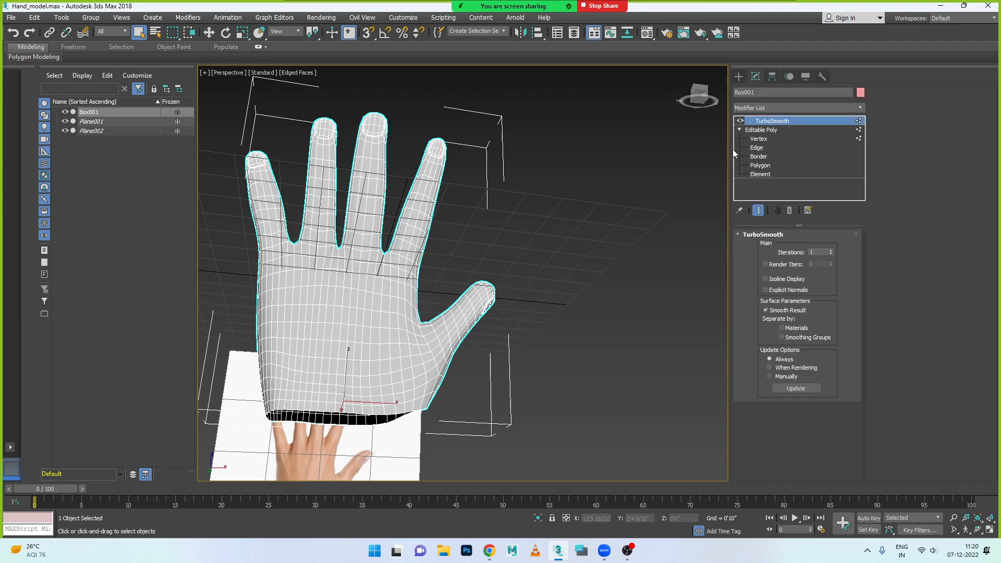
pyautogui.click(759, 138)
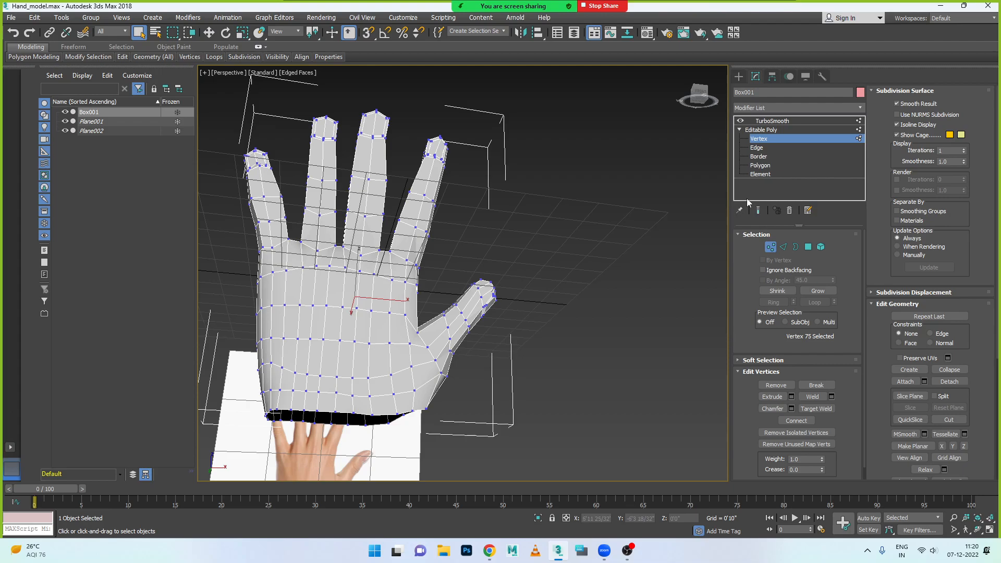
pyautogui.keyDown('alt'); pyautogui.moveTo(416, 410); pyautogui.dragTo(264, 423, button='middle'); pyautogui.keyUp('alt')
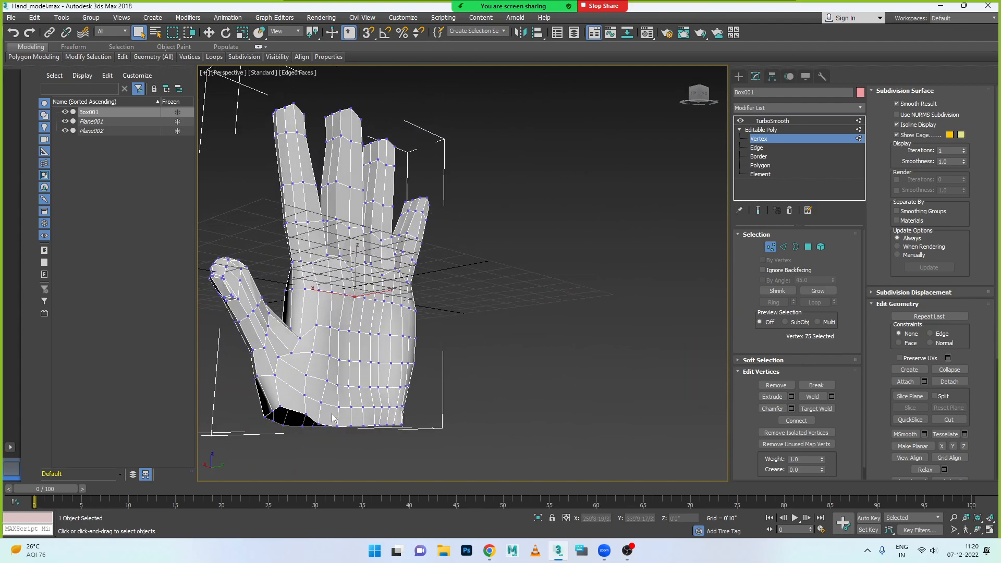
pyautogui.hotkey('alt', 'w')
pyautogui.hotkey('alt', 'w')
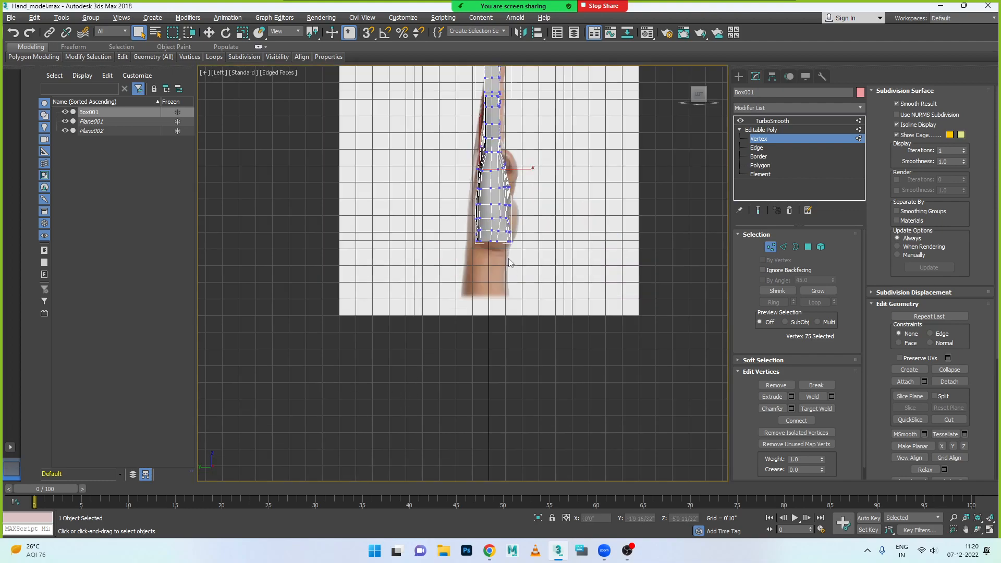
pyautogui.scroll(5, 510, 264)
pyautogui.moveTo(570, 278); pyautogui.dragTo(569, 277)
# - Scale the selected wrist vertices inward across the hand's width to narrow the wrist opening
pyautogui.press('r')
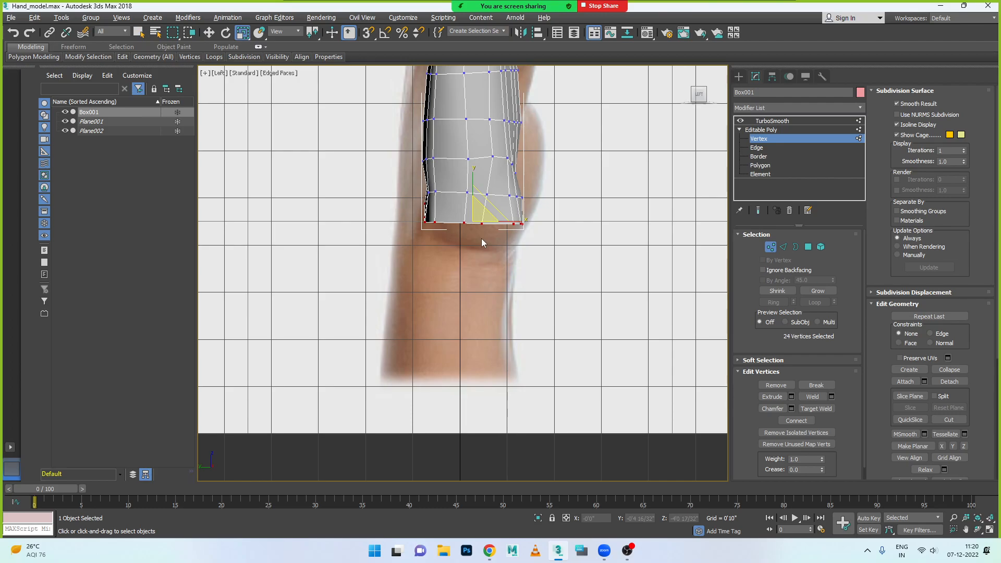
pyautogui.hotkey('alt', 'w')
pyautogui.middleClick(537, 422)
pyautogui.hotkey('alt', 'w')
pyautogui.scroll(-3, 531, 348)
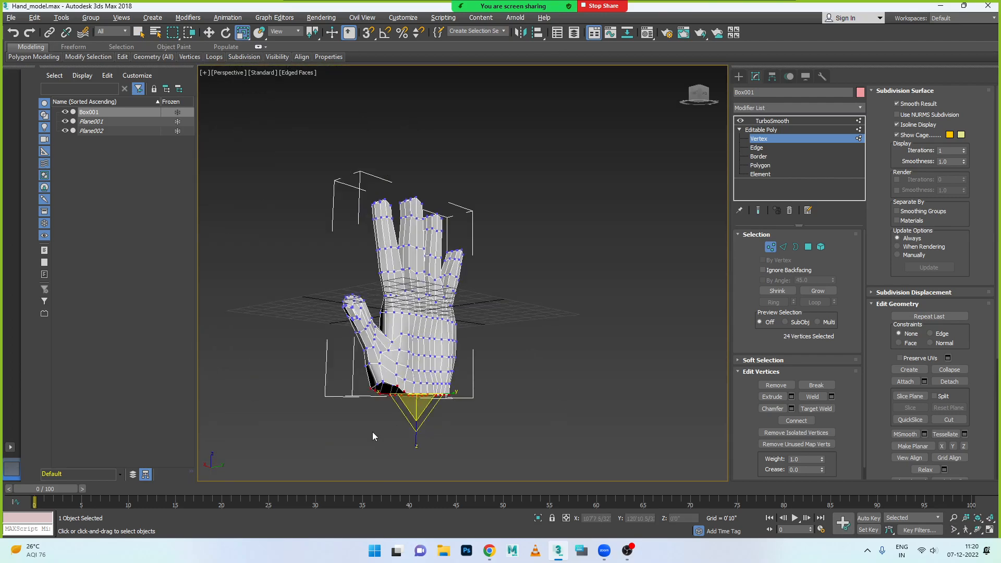
pyautogui.keyDown('alt'); pyautogui.moveTo(370, 427); pyautogui.dragTo(399, 431, button='middle'); pyautogui.keyUp('alt')
pyautogui.scroll(2, 402, 418)
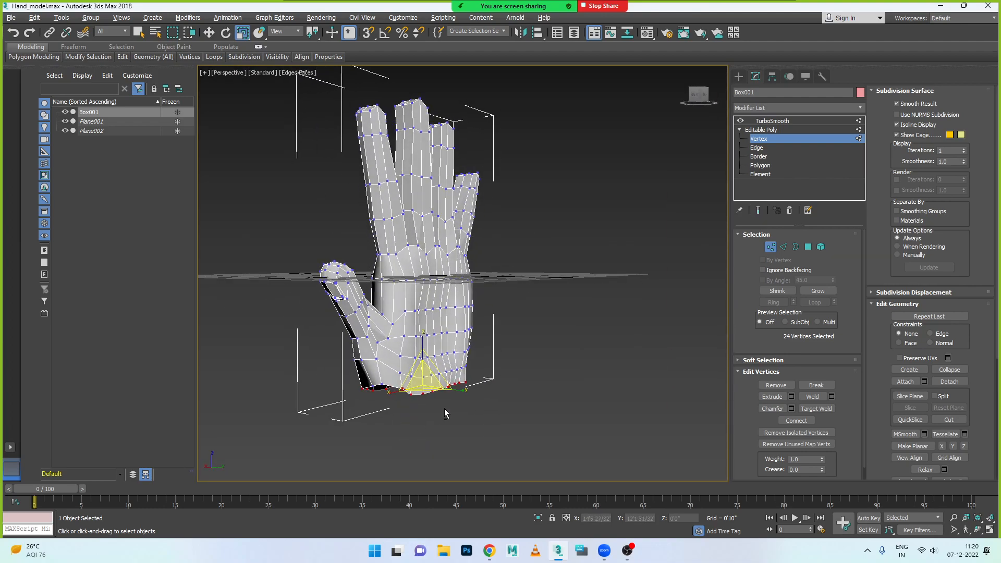
pyautogui.keyDown('alt'); pyautogui.moveTo(428, 403); pyautogui.dragTo(471, 395, button='middle'); pyautogui.keyUp('alt')
pyautogui.moveTo(471, 395); pyautogui.dragTo(463, 390)
pyautogui.keyDown('alt'); pyautogui.moveTo(467, 401); pyautogui.dragTo(368, 399, button='middle'); pyautogui.keyUp('alt')
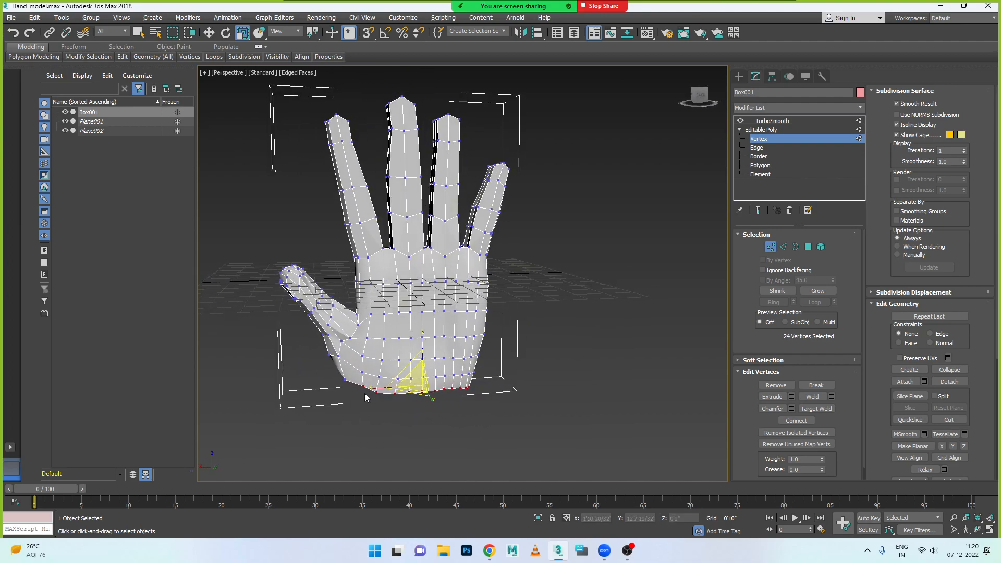
pyautogui.moveTo(370, 388); pyautogui.dragTo(384, 396)
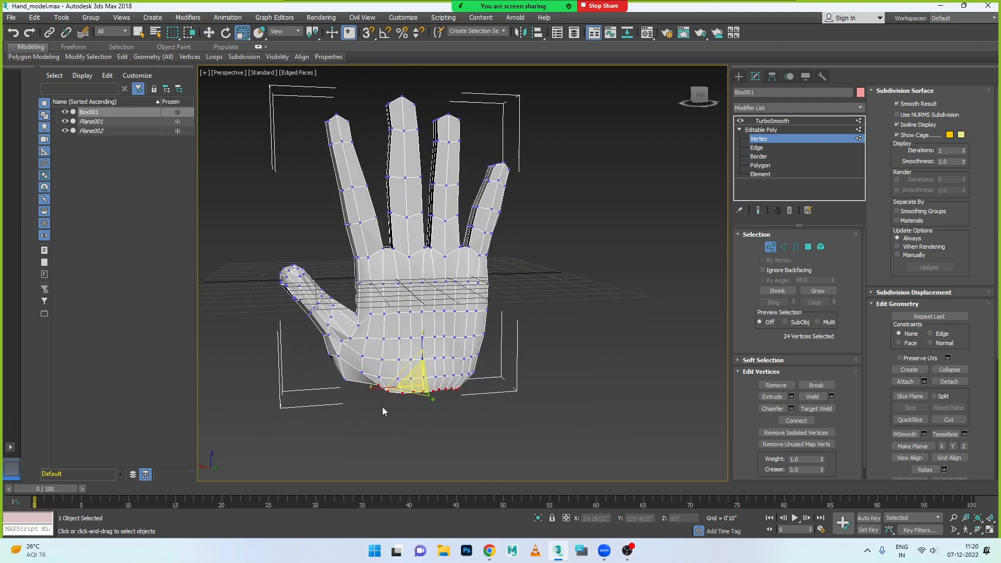
pyautogui.keyDown('alt'); pyautogui.moveTo(369, 411); pyautogui.dragTo(386, 399, button='middle'); pyautogui.keyUp('alt')
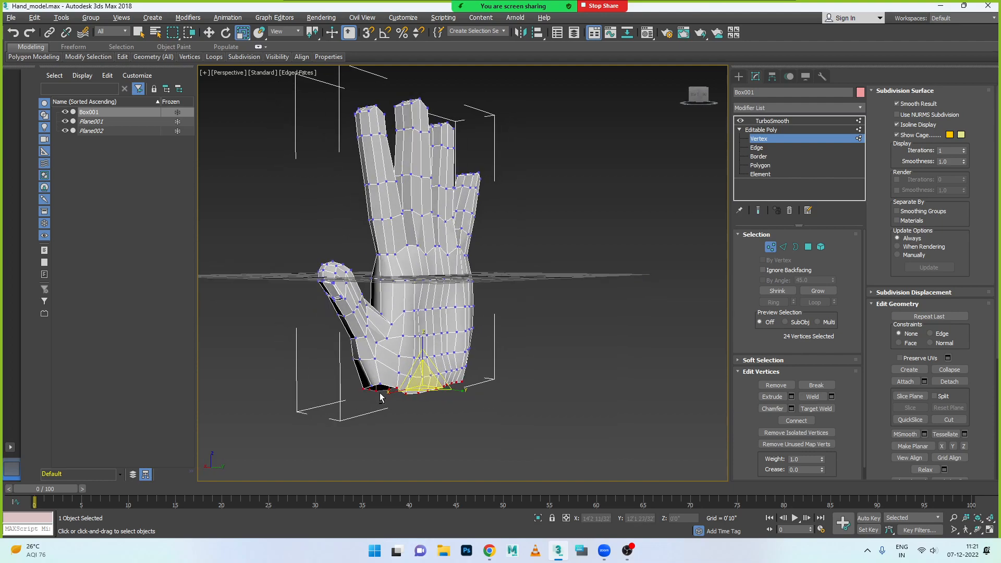
# - Add the missed vertices of the wrist opening to the selection and scale the whole ring
pyautogui.scroll(5, 374, 391)
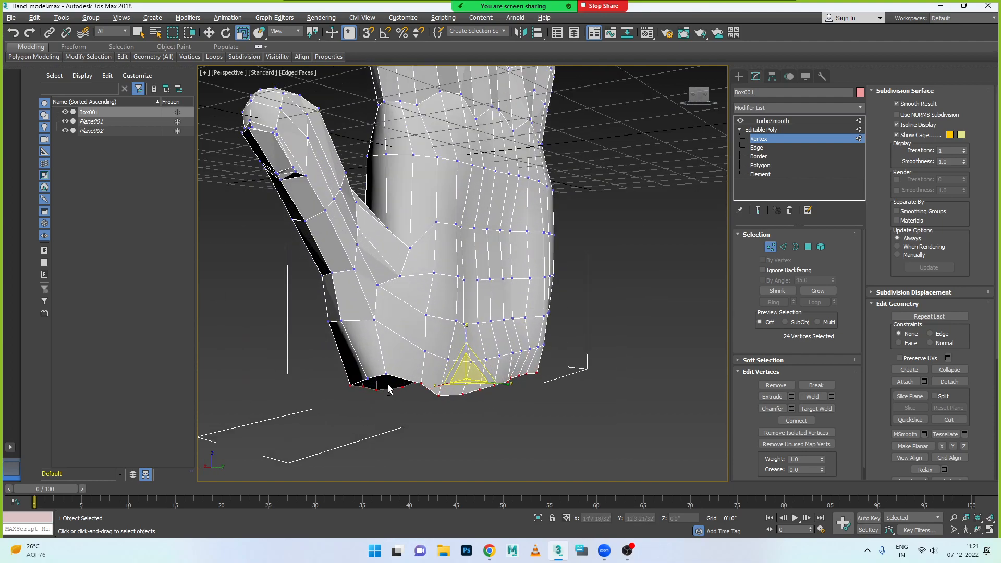
pyautogui.keyDown('ctrl'); pyautogui.click(387, 374); pyautogui.keyUp('ctrl')
pyautogui.keyDown('alt'); pyautogui.moveTo(446, 422); pyautogui.dragTo(439, 401, button='middle'); pyautogui.keyUp('alt')
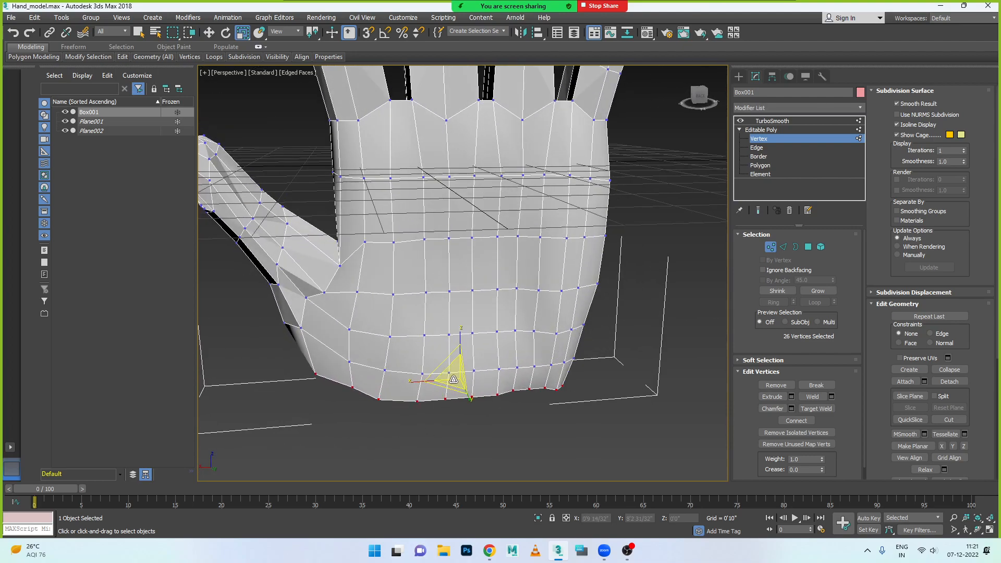
pyautogui.moveTo(446, 379); pyautogui.dragTo(449, 391)
pyautogui.keyDown('alt'); pyautogui.moveTo(430, 411); pyautogui.dragTo(460, 382, button='middle'); pyautogui.keyUp('alt')
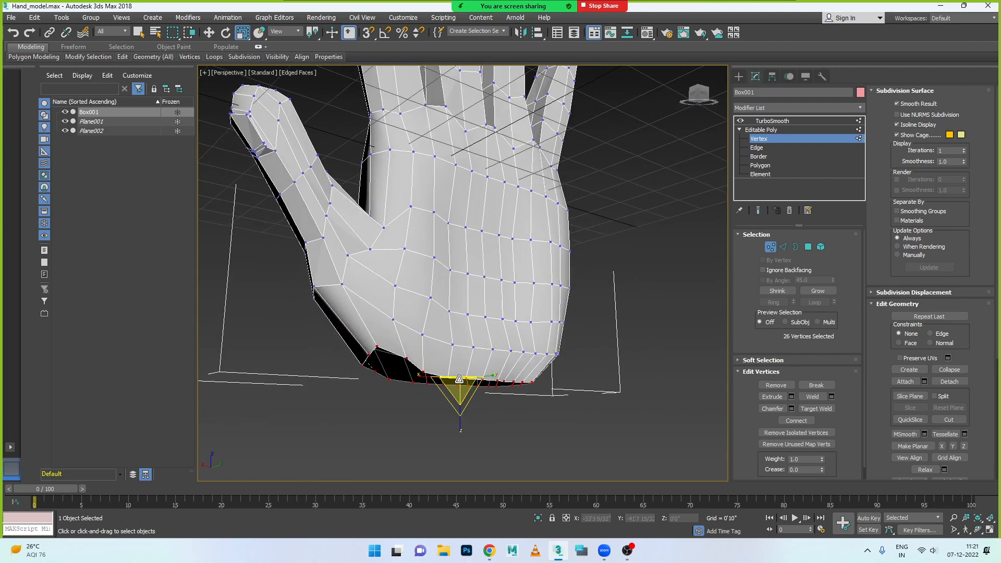
# - Move the wrist ring slightly down and scale it along Z until its vertices lie level
pyautogui.press('w')
pyautogui.moveTo(462, 346); pyautogui.dragTo(462, 362)
pyautogui.press('r')
pyautogui.moveTo(465, 426); pyautogui.dragTo(456, 473)
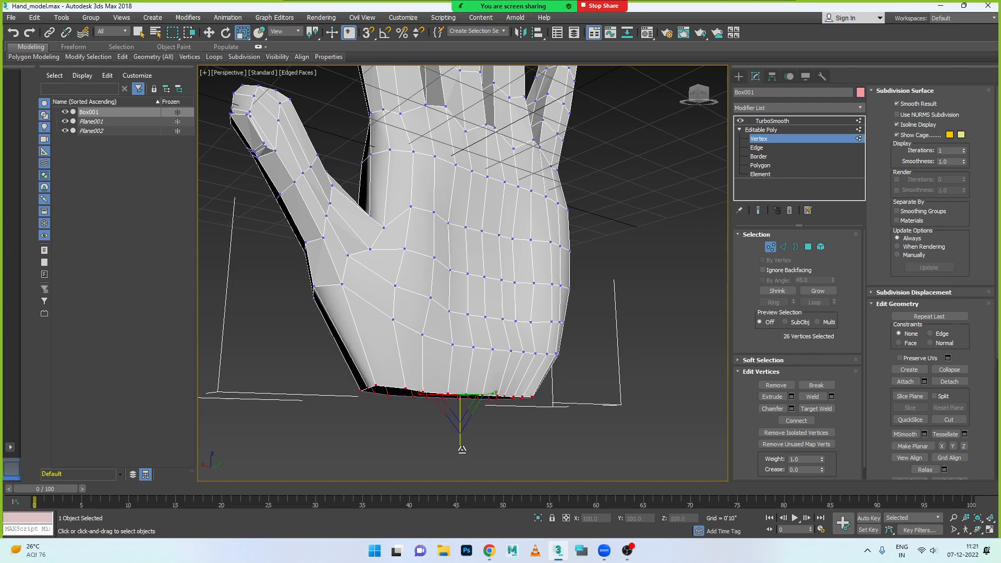
pyautogui.scroll(-2, 463, 424)
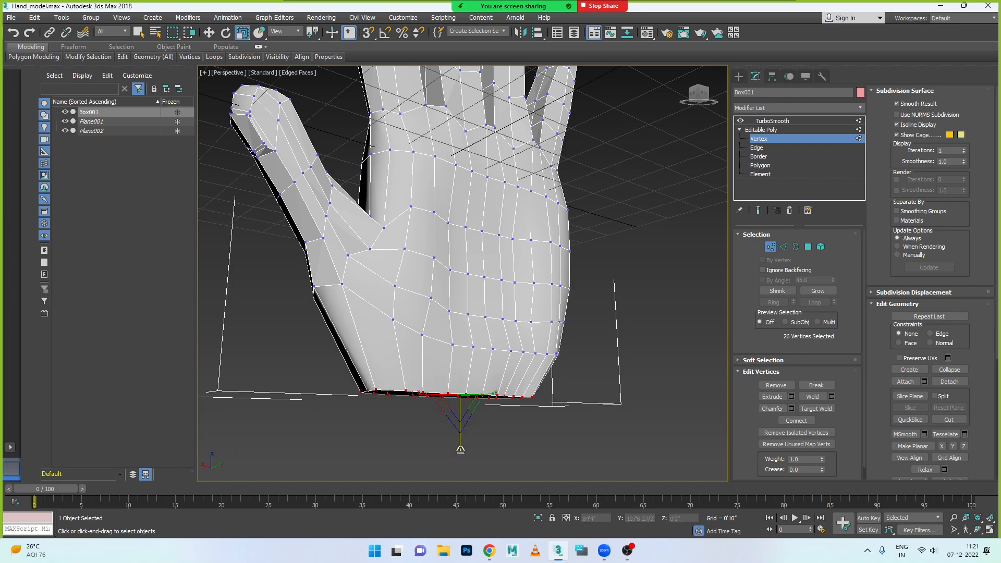
pyautogui.scroll(-2, 461, 412)
pyautogui.keyDown('alt'); pyautogui.moveTo(461, 409); pyautogui.dragTo(461, 381, button='middle'); pyautogui.keyUp('alt')
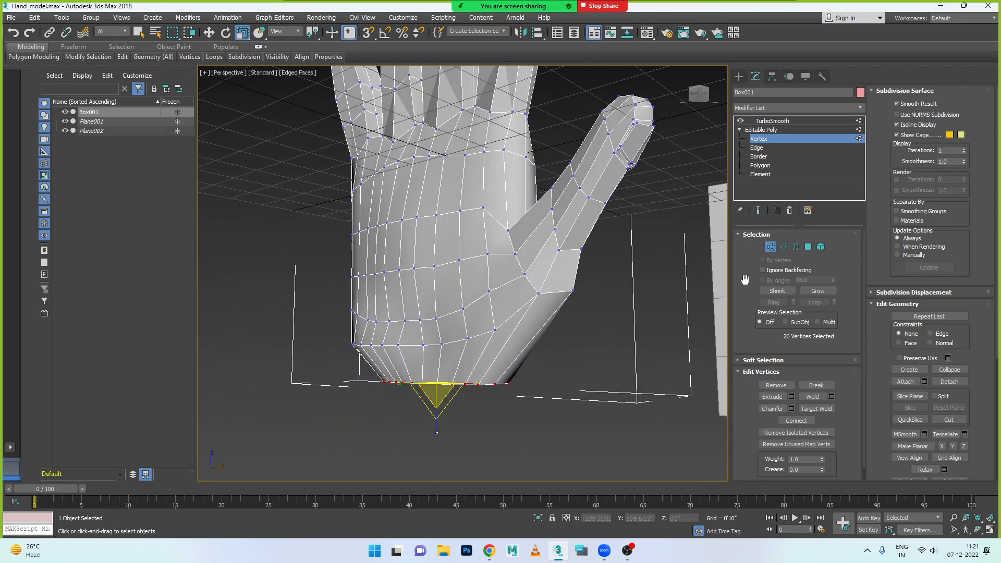
# - At the Edge level, select the complete edge loop just above the wrist opening, adding the edges missing on the thumb side
pyautogui.click(783, 248)
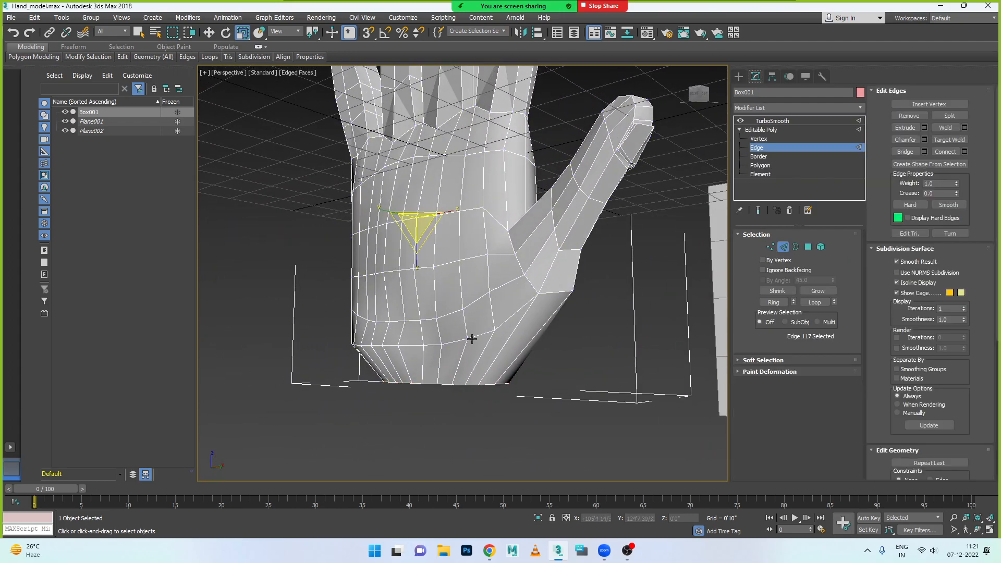
pyautogui.doubleClick(471, 339)
pyautogui.keyDown('alt'); pyautogui.moveTo(507, 374); pyautogui.dragTo(477, 347, button='middle'); pyautogui.keyUp('alt')
pyautogui.keyDown('ctrl'); pyautogui.click(457, 277); pyautogui.keyUp('ctrl')
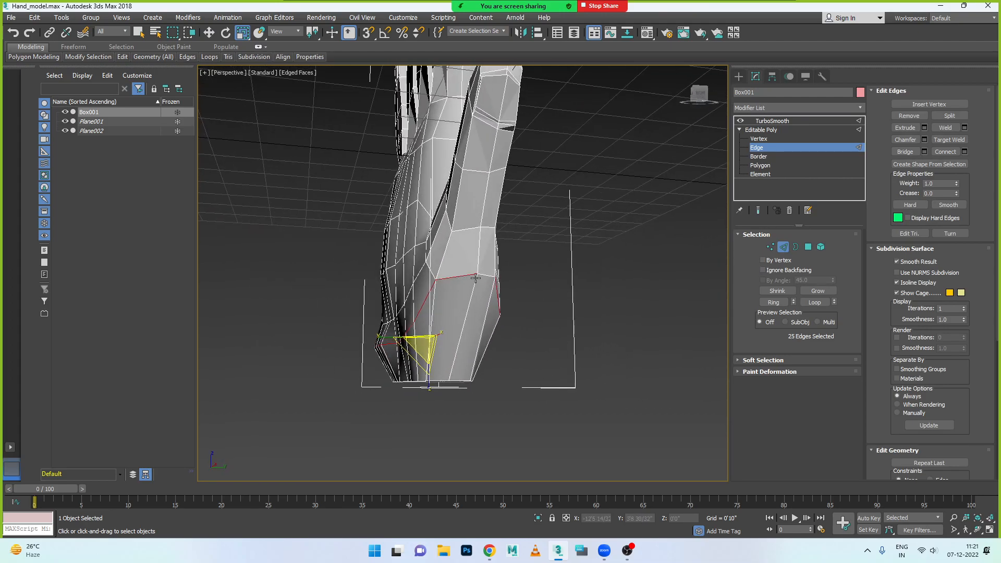
pyautogui.keyDown('ctrl'); pyautogui.click(484, 275); pyautogui.keyUp('ctrl')
pyautogui.moveTo(514, 329)
pyautogui.keyDown('alt'); pyautogui.mouseDown(button='middle')
pyautogui.moveTo(482, 341)
pyautogui.moveTo(506, 344)
pyautogui.moveTo(474, 340)
pyautogui.moveTo(514, 329)
pyautogui.mouseUp(button='middle'); pyautogui.keyUp('alt')
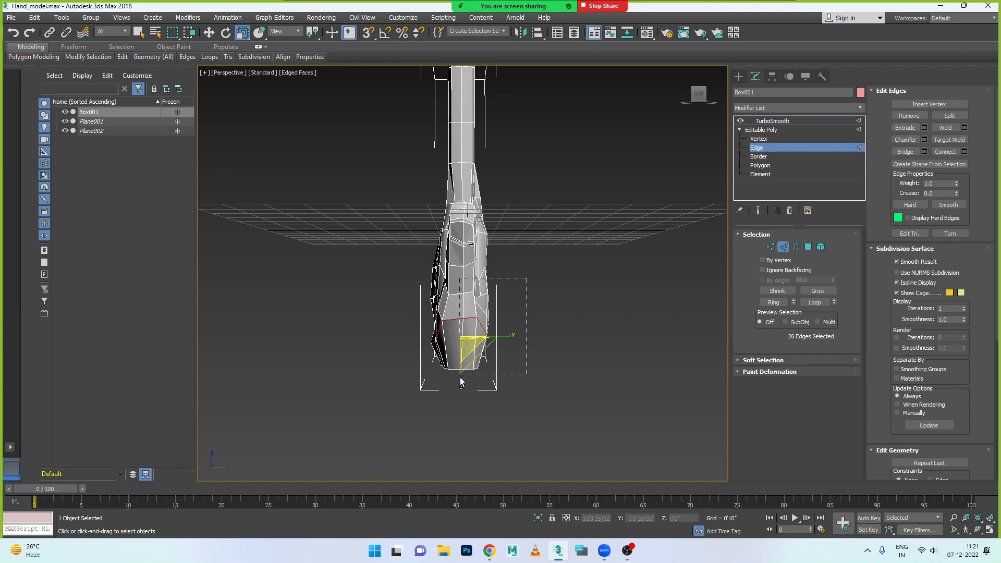
# - Reduce the edge loop selection to ten edges on one face of the hand and switch to the Move tool
pyautogui.keyDown('alt'); pyautogui.moveTo(461, 376); pyautogui.dragTo(461, 388); pyautogui.keyUp('alt')
pyautogui.keyDown('alt'); pyautogui.moveTo(492, 390); pyautogui.dragTo(612, 355, button='middle'); pyautogui.keyUp('alt')
pyautogui.scroll(3, 393, 344)
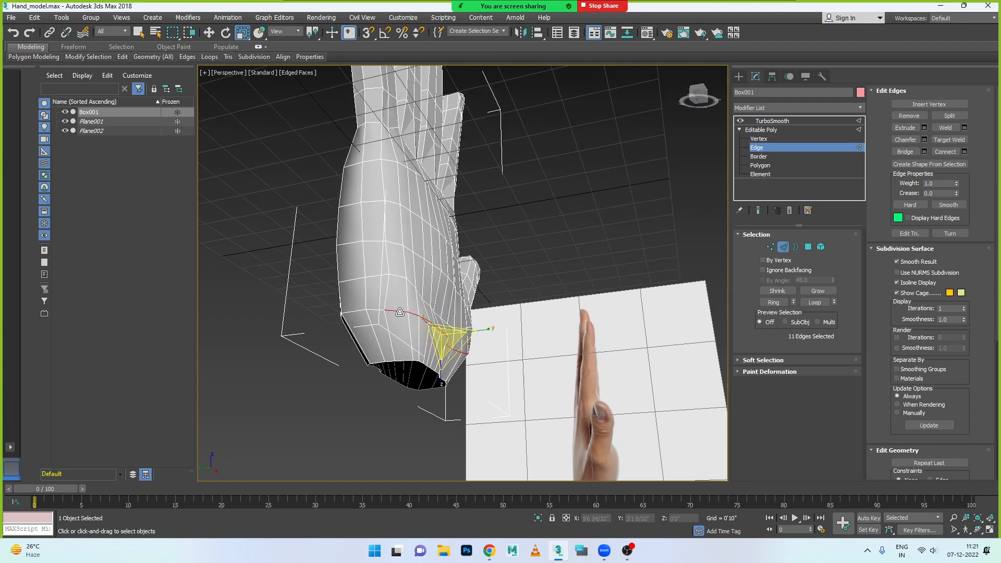
pyautogui.keyDown('ctrl'); pyautogui.click(398, 315); pyautogui.keyUp('ctrl')
pyautogui.scroll(5, 403, 325)
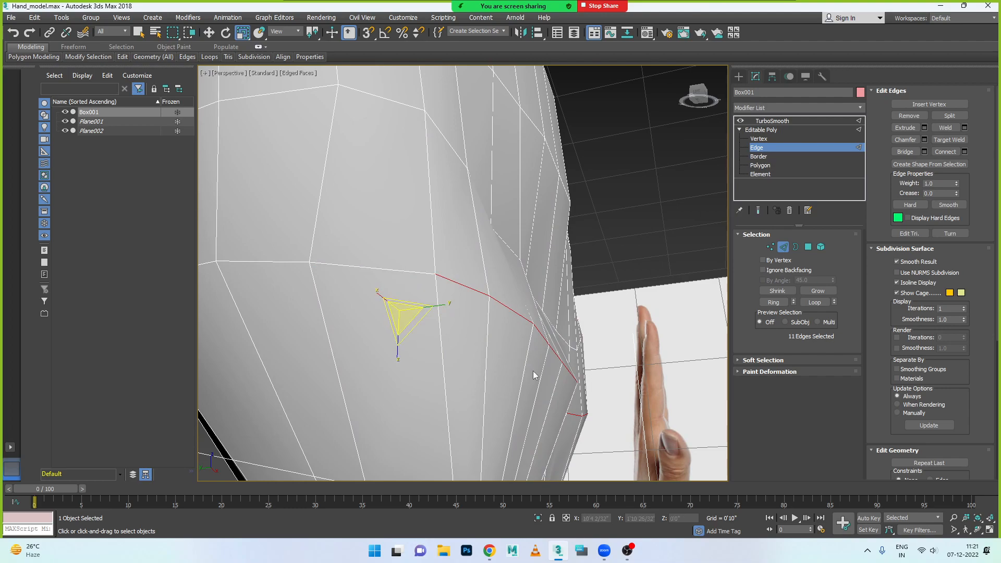
pyautogui.scroll(-10, 529, 369)
pyautogui.keyDown('alt'); pyautogui.moveTo(490, 406); pyautogui.dragTo(494, 379, button='middle'); pyautogui.keyUp('alt')
pyautogui.keyDown('alt'); pyautogui.moveTo(539, 408); pyautogui.dragTo(521, 365, button='middle'); pyautogui.keyUp('alt')
pyautogui.moveTo(551, 349); pyautogui.dragTo(396, 366)
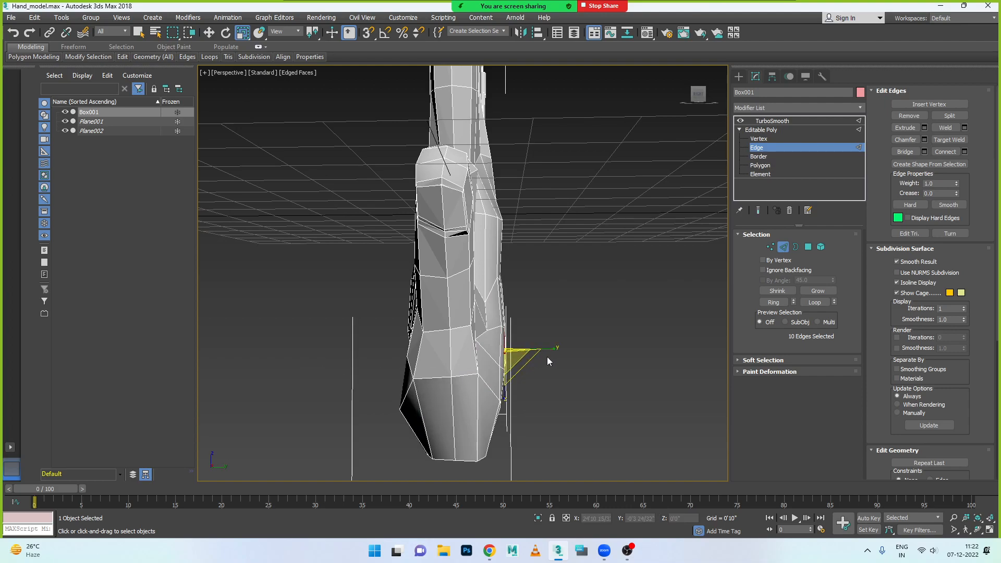
pyautogui.keyDown('alt'); pyautogui.moveTo(522, 365); pyautogui.dragTo(417, 440, button='middle'); pyautogui.keyUp('alt')
pyautogui.press('w')
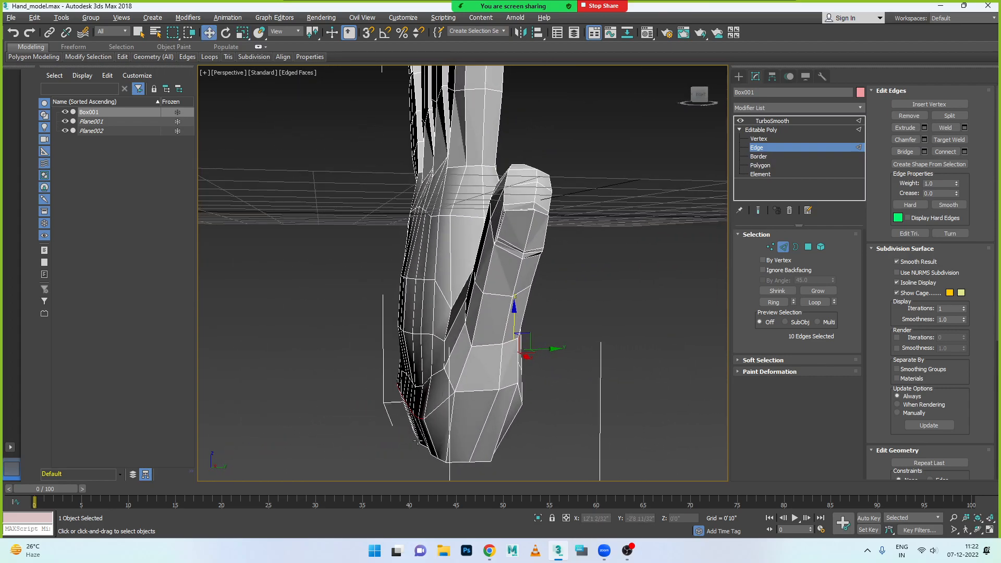
# - Return to the Vertex level and reposition individual vertices of the loop above the wrist to round the hand's base
pyautogui.click(771, 247)
pyautogui.click(447, 431)
pyautogui.keyDown('alt'); pyautogui.moveTo(459, 423); pyautogui.dragTo(421, 437, button='middle'); pyautogui.keyUp('alt')
pyautogui.click(419, 421)
pyautogui.moveTo(458, 423); pyautogui.dragTo(464, 425)
pyautogui.keyDown('alt'); pyautogui.moveTo(464, 425); pyautogui.dragTo(446, 432, button='middle'); pyautogui.keyUp('alt')
pyautogui.click(399, 424)
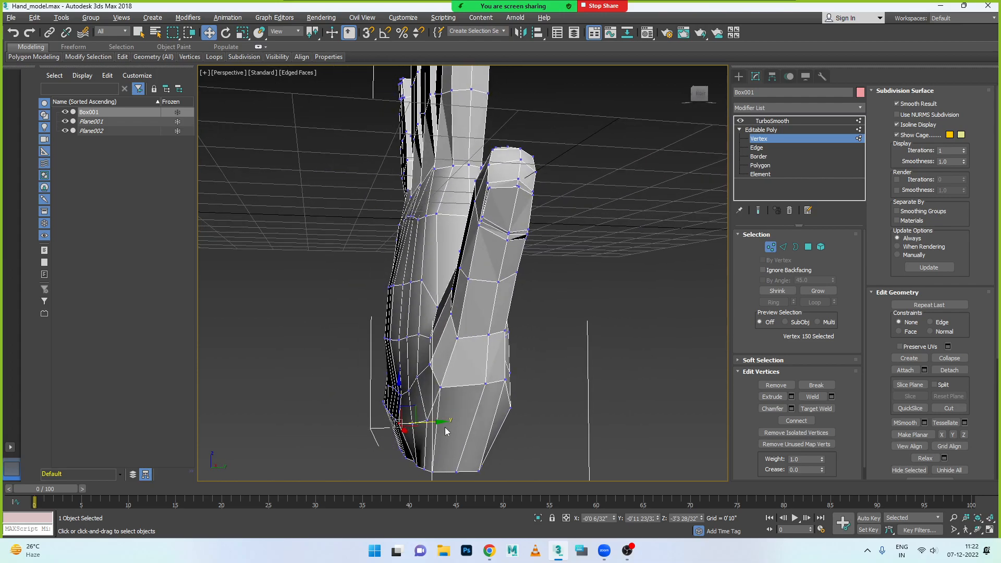
pyautogui.moveTo(438, 424); pyautogui.dragTo(443, 424)
pyautogui.keyDown('alt'); pyautogui.moveTo(443, 425); pyautogui.dragTo(433, 444, button='middle'); pyautogui.keyUp('alt')
pyautogui.click(437, 420)
pyautogui.moveTo(412, 423)
pyautogui.mouseDown()
pyautogui.moveTo(402, 423)
pyautogui.moveTo(411, 423)
pyautogui.mouseUp()
# - Adjust single vertices on the little-finger side of the loop above the wrist and pick one on the opening
pyautogui.click(392, 472)
pyautogui.click(435, 420)
pyautogui.moveTo(405, 423); pyautogui.dragTo(370, 468)
pyautogui.click(411, 473)
pyautogui.click(433, 423)
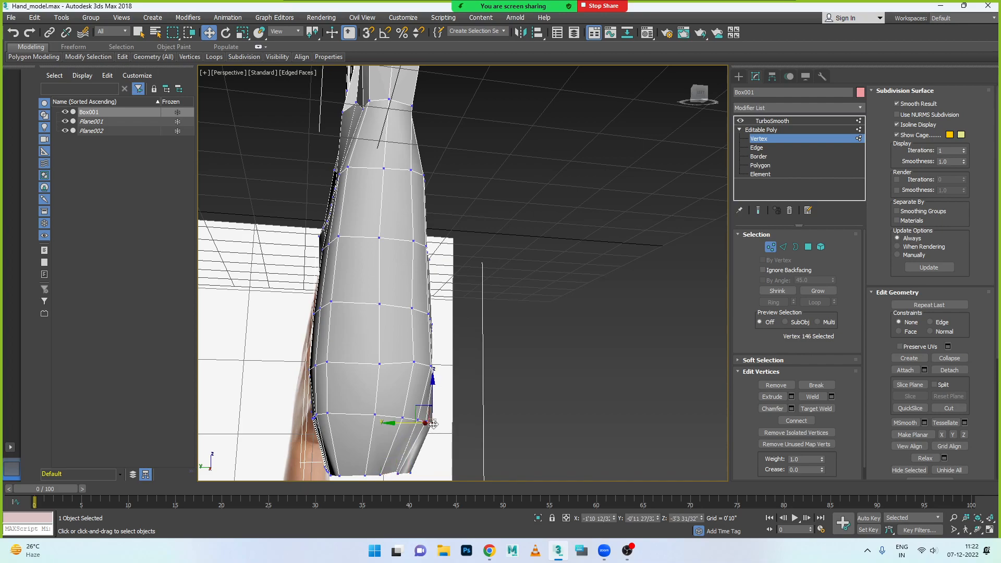
pyautogui.moveTo(401, 425); pyautogui.dragTo(379, 473)
pyautogui.click(408, 475)
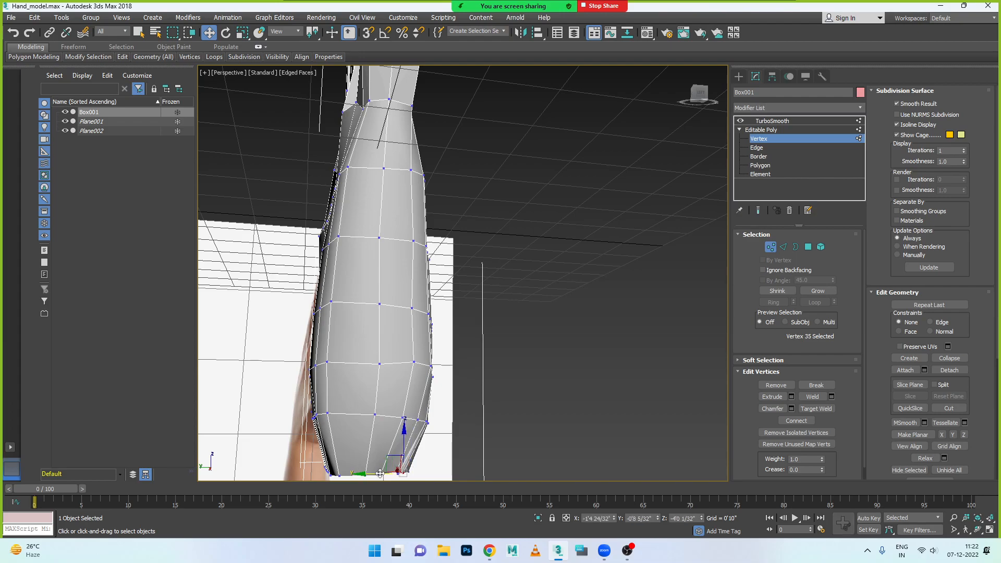
# - Move vertices on the little-finger side of the wrist opening along Y to round its outline
pyautogui.hotkey('alt', 'w')
pyautogui.hotkey('alt', 'w')
pyautogui.scroll(-5, 572, 386)
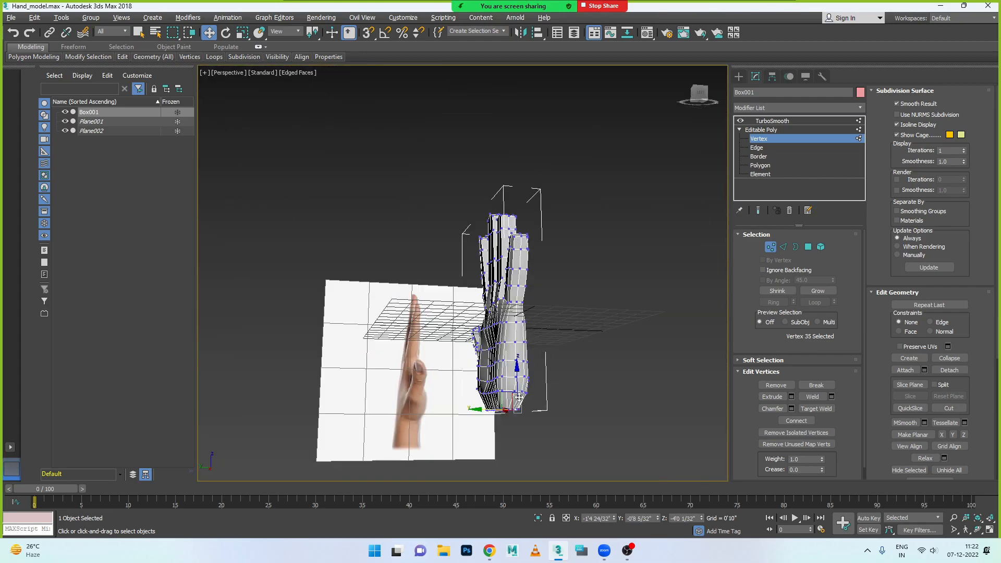
pyautogui.keyDown('alt'); pyautogui.moveTo(563, 388); pyautogui.dragTo(428, 413, button='middle'); pyautogui.keyUp('alt')
pyautogui.scroll(5, 519, 380)
pyautogui.keyDown('alt'); pyautogui.moveTo(519, 382); pyautogui.dragTo(506, 341, button='middle'); pyautogui.keyUp('alt')
pyautogui.keyDown('alt'); pyautogui.moveTo(453, 440); pyautogui.dragTo(412, 389, button='middle'); pyautogui.keyUp('alt')
pyautogui.moveTo(468, 355); pyautogui.dragTo(453, 379)
pyautogui.keyDown('alt'); pyautogui.moveTo(452, 379); pyautogui.dragTo(457, 412, button='middle'); pyautogui.keyUp('alt')
pyautogui.click(462, 362)
pyautogui.moveTo(489, 366); pyautogui.dragTo(434, 366)
pyautogui.keyDown('alt'); pyautogui.moveTo(428, 380); pyautogui.dragTo(491, 385, button='middle'); pyautogui.keyUp('alt')
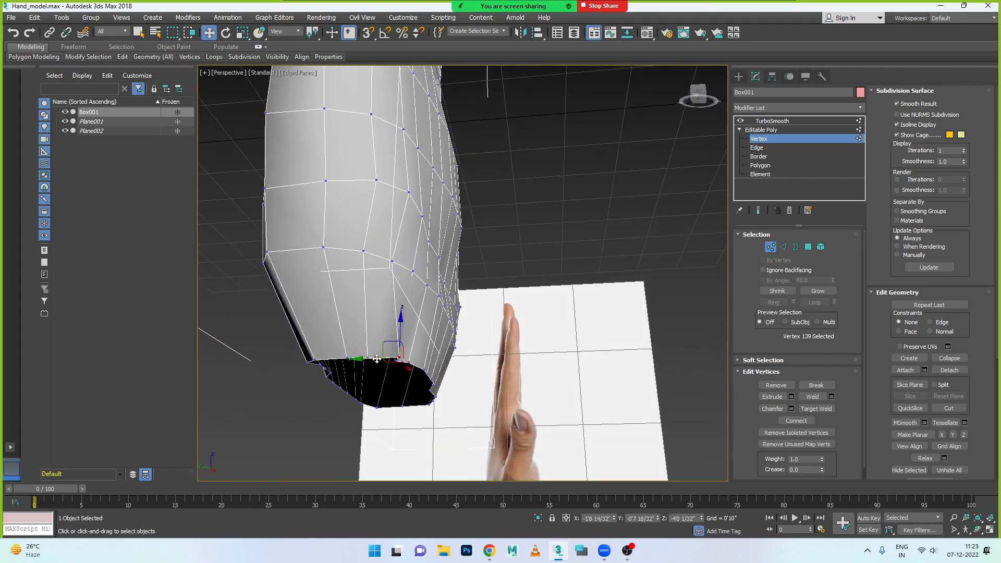
pyautogui.keyDown('alt'); pyautogui.moveTo(367, 365); pyautogui.dragTo(319, 385, button='middle'); pyautogui.keyUp('alt')
# - Reposition the vertex at the thumb-side corner of the wrist opening
pyautogui.scroll(-5, 397, 394)
pyautogui.keyDown('alt'); pyautogui.moveTo(397, 394); pyautogui.dragTo(438, 374, button='middle'); pyautogui.keyUp('alt')
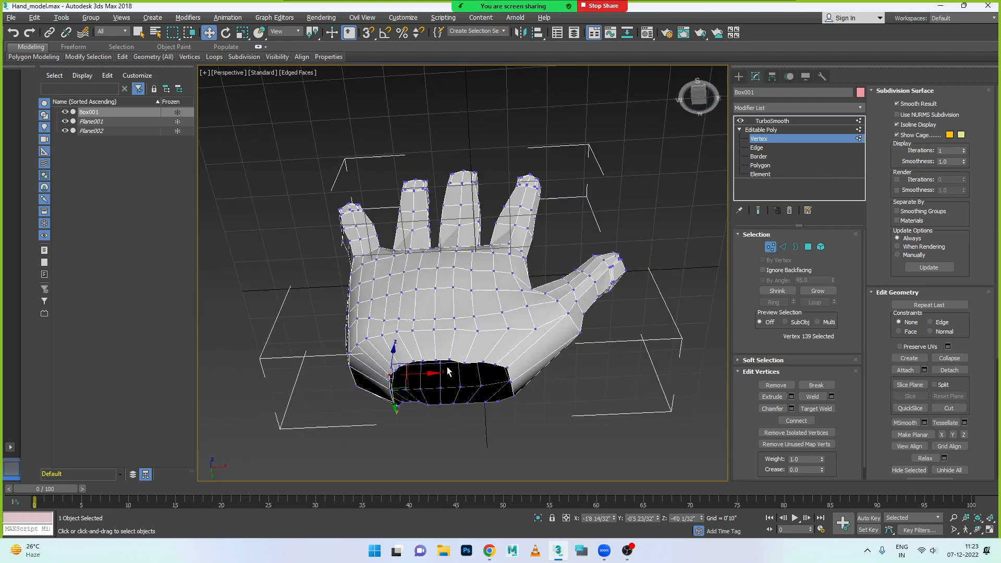
pyautogui.click(510, 381)
pyautogui.keyDown('alt'); pyautogui.moveTo(511, 395); pyautogui.dragTo(504, 411, button='middle'); pyautogui.keyUp('alt')
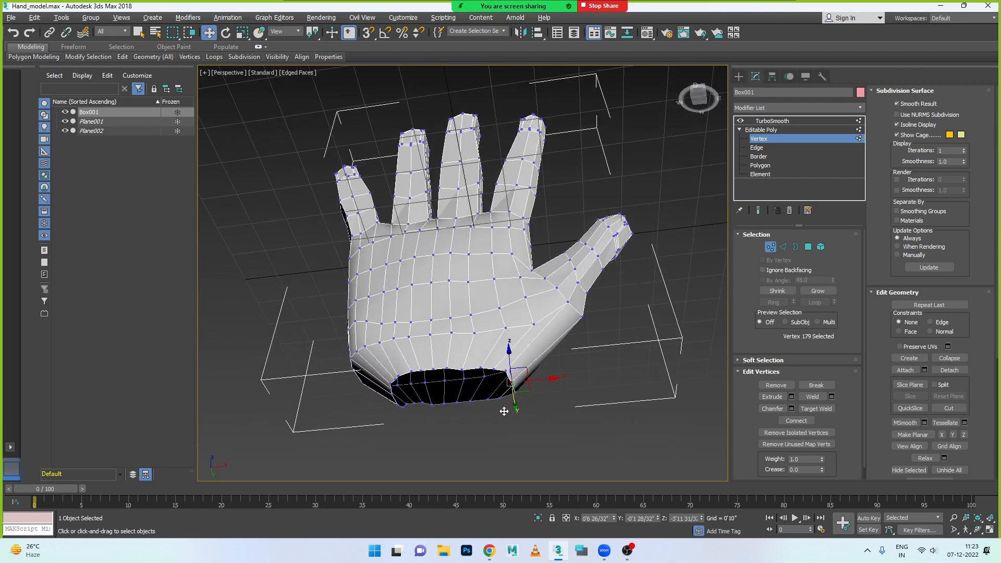
pyautogui.moveTo(541, 380); pyautogui.dragTo(546, 379)
pyautogui.keyDown('alt'); pyautogui.moveTo(546, 379); pyautogui.dragTo(494, 405, button='middle'); pyautogui.keyUp('alt')
# - Reposition the vertices at the little-finger-side corner of the wrist opening to shape its curve
pyautogui.click(386, 374)
pyautogui.moveTo(419, 376)
pyautogui.mouseDown()
pyautogui.moveTo(405, 371)
pyautogui.moveTo(415, 364)
pyautogui.mouseUp()
pyautogui.click(404, 368)
pyautogui.click(390, 363)
pyautogui.moveTo(391, 402)
pyautogui.keyDown('alt'); pyautogui.mouseDown(button='middle')
pyautogui.moveTo(351, 425)
pyautogui.moveTo(388, 405)
pyautogui.mouseUp(button='middle'); pyautogui.keyUp('alt')
pyautogui.scroll(5, 388, 405)
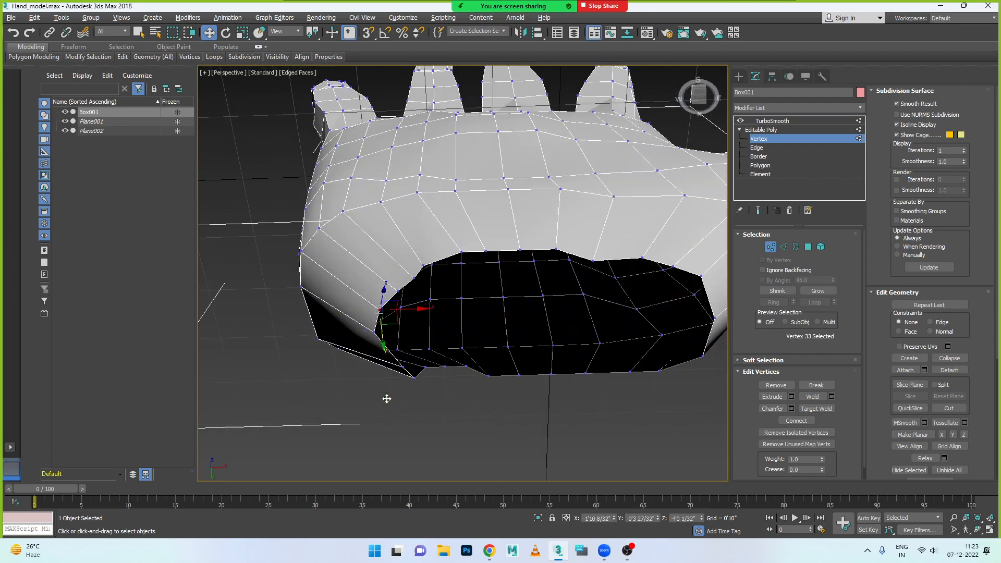
# - Move the lower corner vertex on the little-finger side of the wrist opening along Y, in line with its neighbours
pyautogui.click(416, 376)
pyautogui.moveTo(417, 404); pyautogui.dragTo(415, 390)
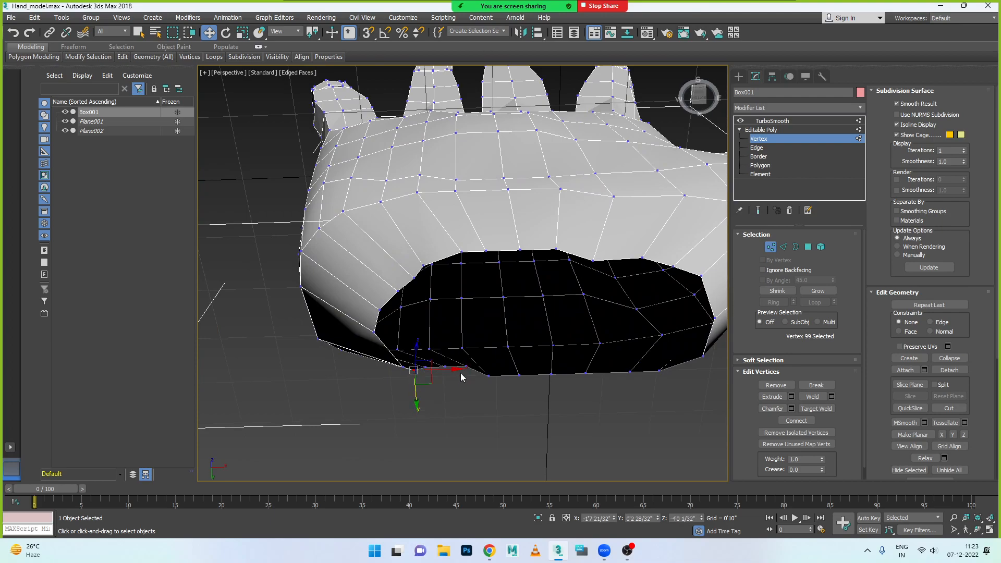
pyautogui.scroll(-6, 461, 390)
pyautogui.keyDown('alt'); pyautogui.moveTo(461, 391); pyautogui.dragTo(420, 392, button='middle'); pyautogui.keyUp('alt')
pyautogui.scroll(6, 418, 390)
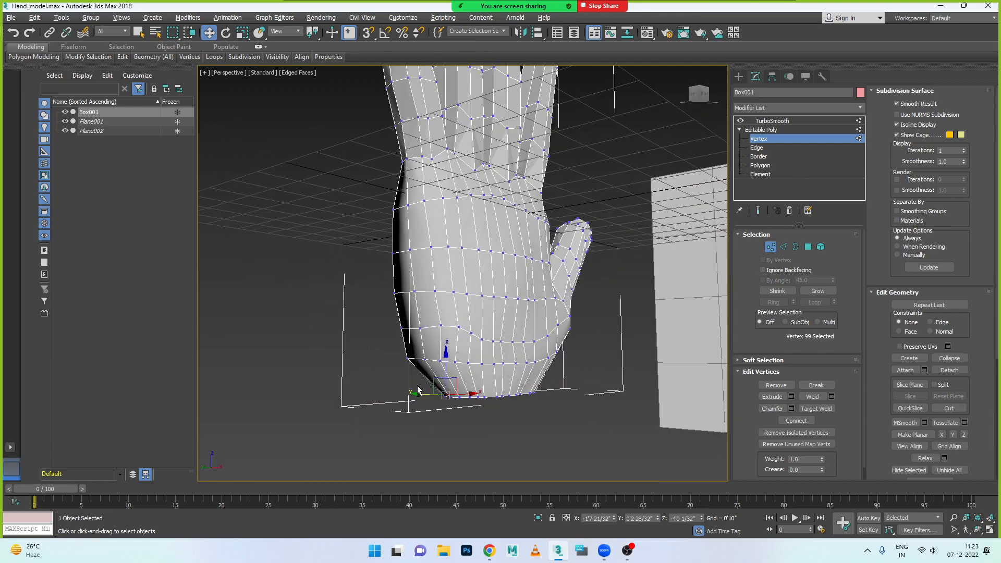
pyautogui.scroll(2, 447, 373)
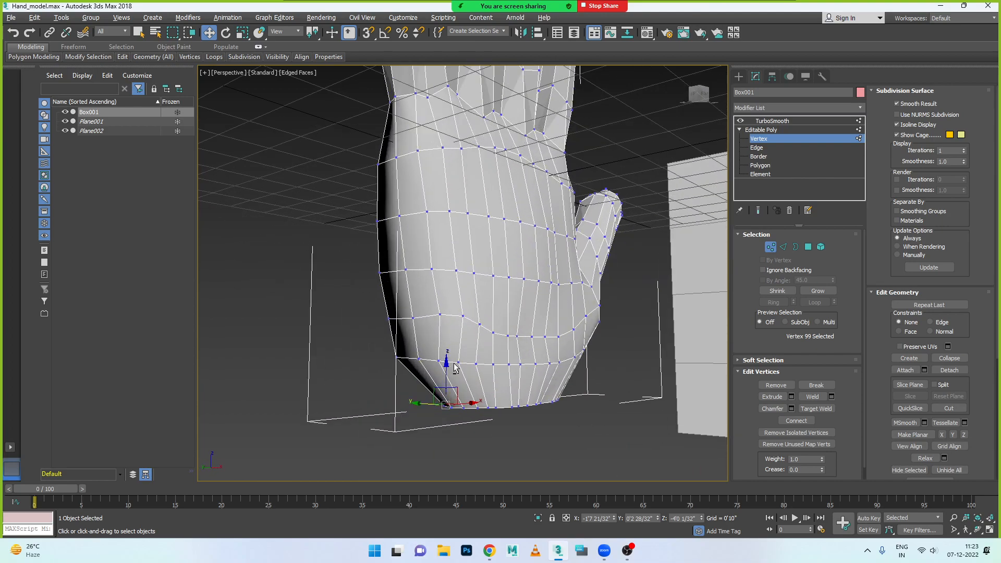
# - Shift the single vertical edge on the little-finger side just above the wrist taper slightly inward along X
pyautogui.click(783, 247)
pyautogui.click(430, 258)
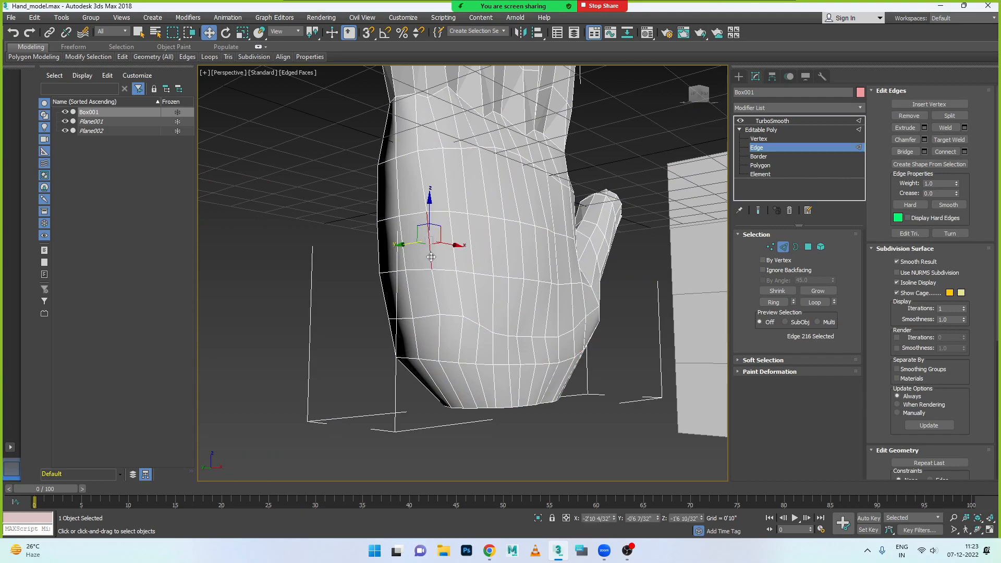
pyautogui.keyDown('ctrl'); pyautogui.click(443, 307); pyautogui.keyUp('ctrl')
pyautogui.keyDown('alt'); pyautogui.moveTo(474, 346); pyautogui.dragTo(409, 340, button='middle'); pyautogui.keyUp('alt')
pyautogui.click(452, 354)
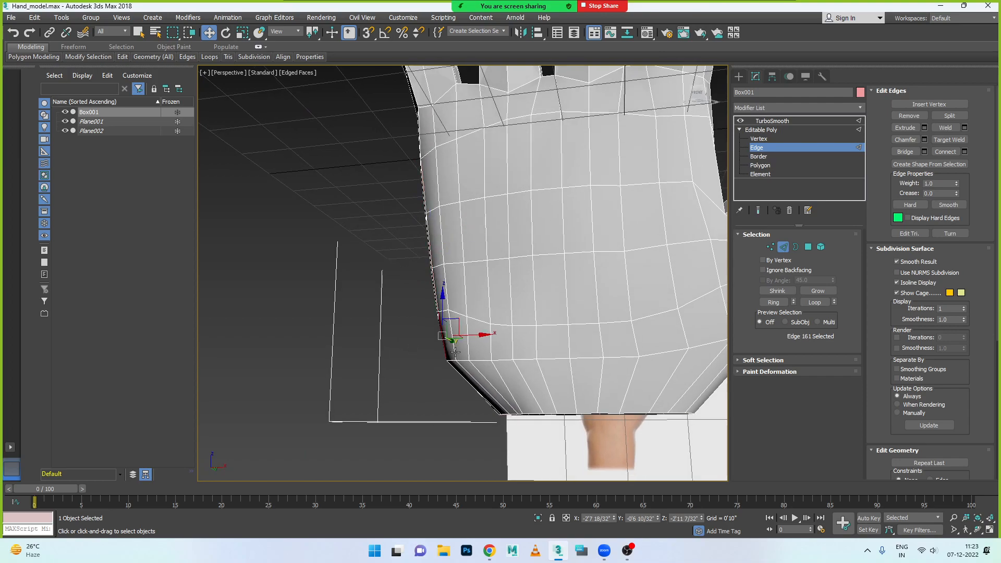
pyautogui.moveTo(474, 339); pyautogui.dragTo(479, 335)
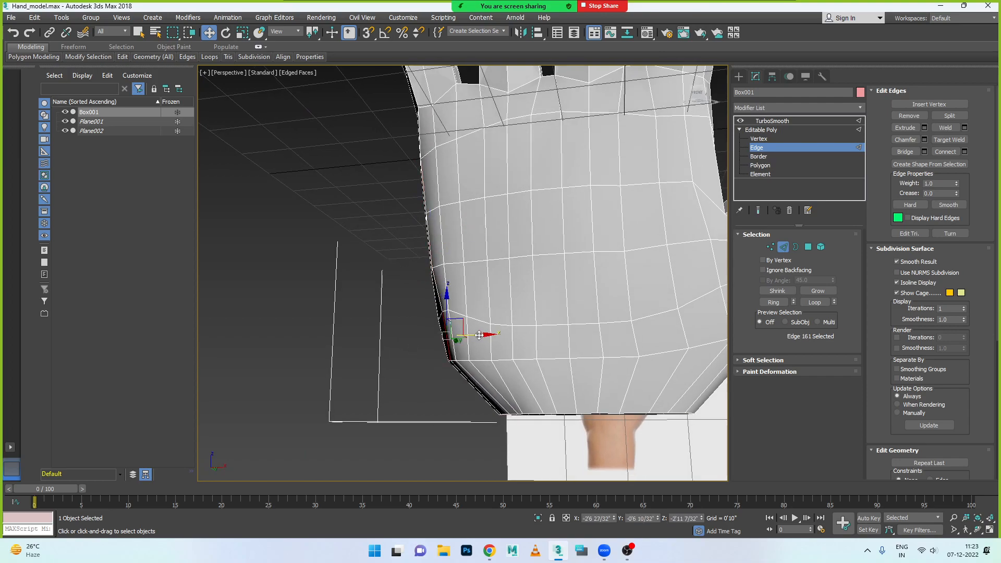
# - Move two adjacent vertical edges on the little-finger side above the wrist inward along X and leave edge editing
pyautogui.click(455, 351)
pyautogui.keyDown('ctrl'); pyautogui.click(468, 352); pyautogui.keyUp('ctrl')
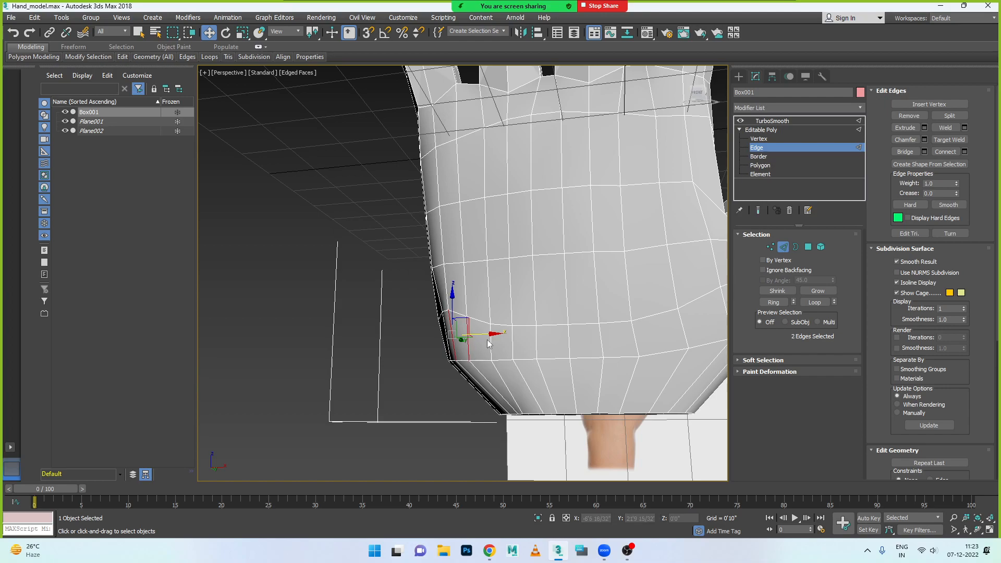
pyautogui.moveTo(488, 334)
pyautogui.mouseDown()
pyautogui.moveTo(474, 335)
pyautogui.moveTo(501, 330)
pyautogui.mouseUp()
pyautogui.keyDown('alt'); pyautogui.moveTo(478, 352); pyautogui.dragTo(510, 324, button='middle'); pyautogui.keyUp('alt')
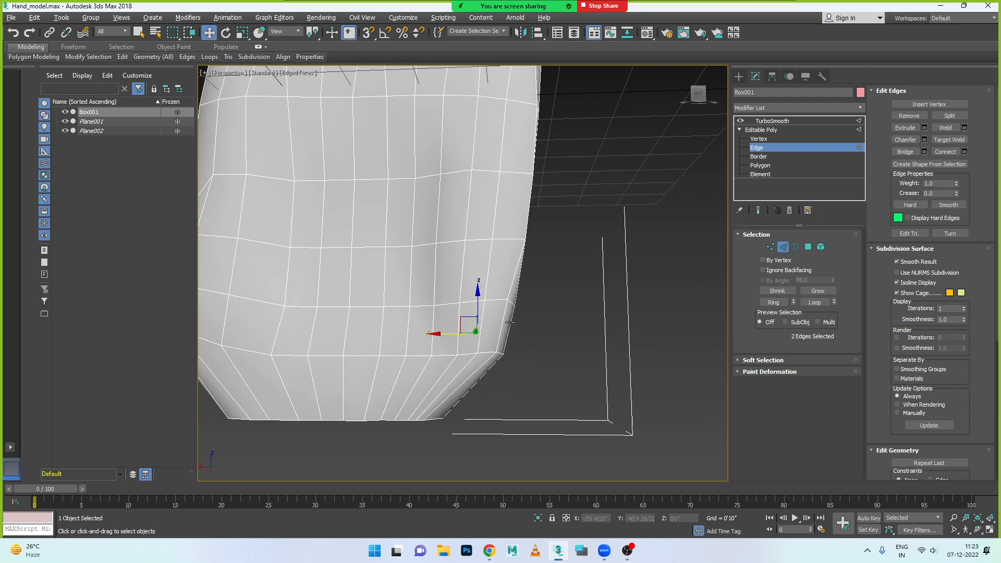
pyautogui.click(764, 130)
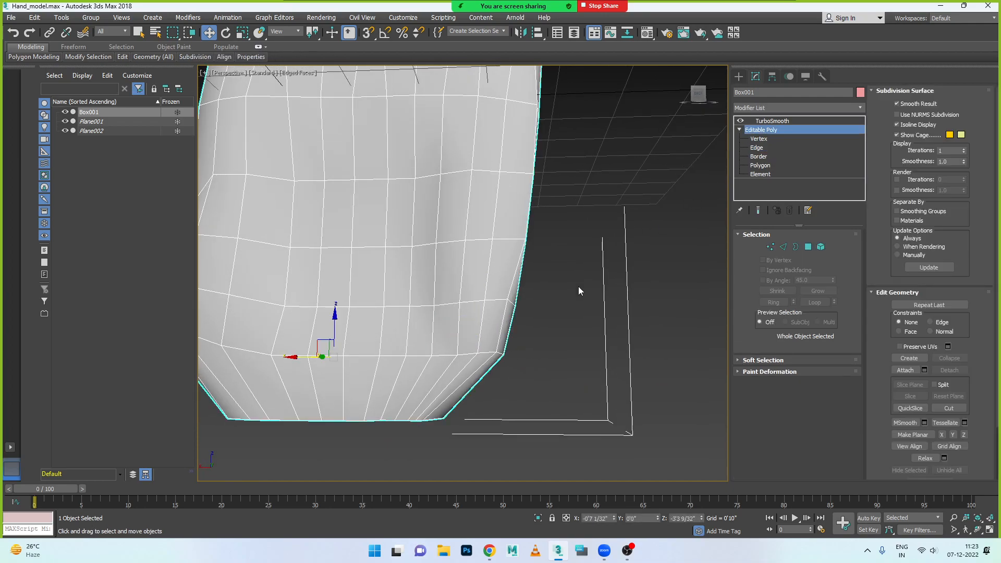
pyautogui.press('z')
pyautogui.scroll(3, 501, 289)
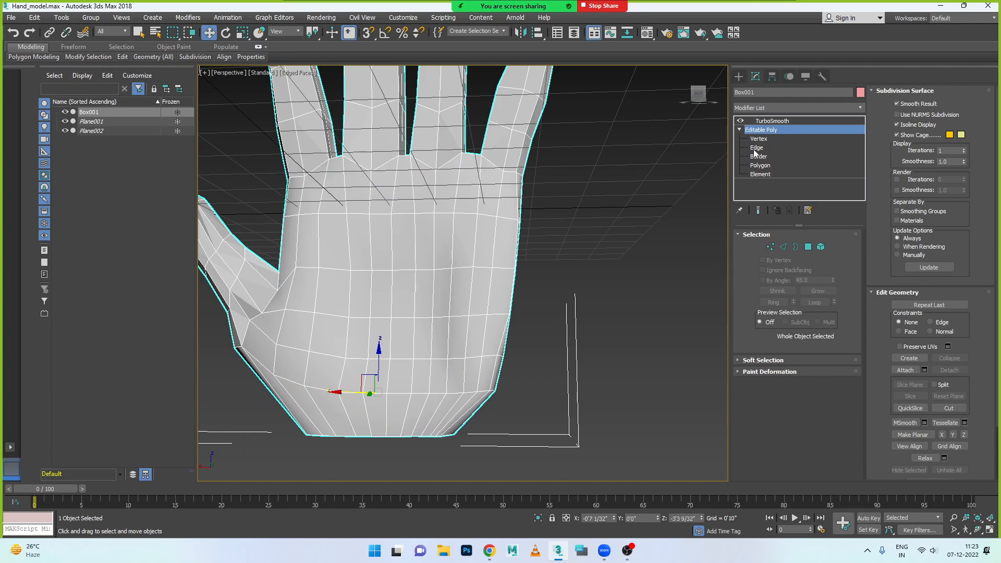
# - Remove the column of palm edges running from the base of the ring finger down to the wrist opening
pyautogui.click(784, 248)
pyautogui.click(436, 182)
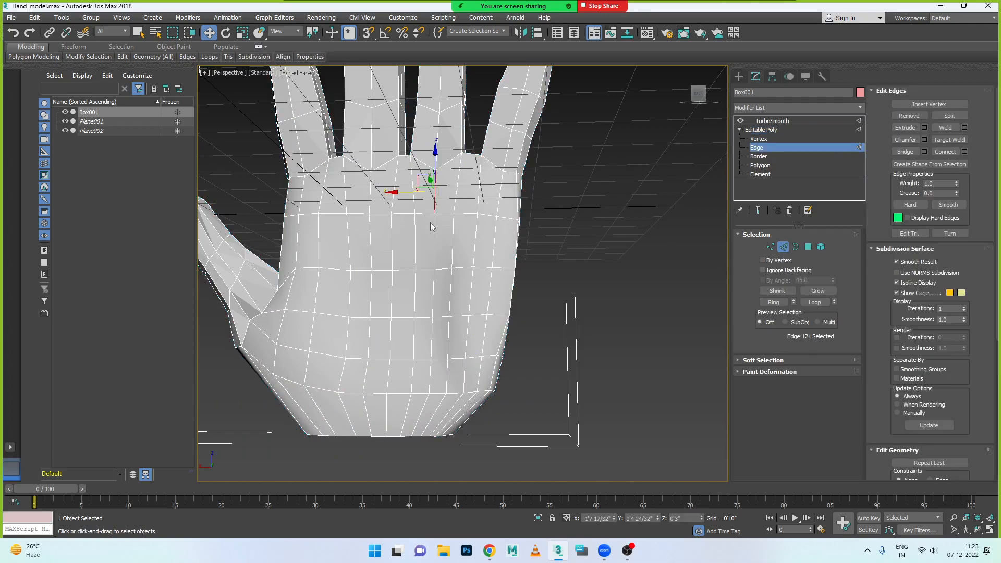
pyautogui.keyDown('ctrl'); pyautogui.click(433, 251); pyautogui.keyUp('ctrl')
pyautogui.keyDown('ctrl'); pyautogui.click(431, 296); pyautogui.keyUp('ctrl')
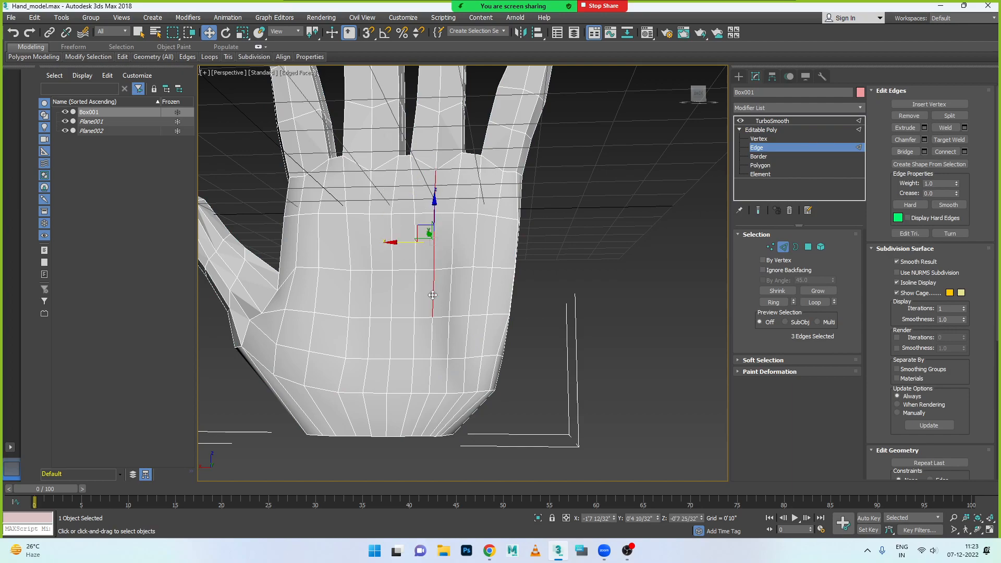
pyautogui.keyDown('ctrl'); pyautogui.click(432, 339); pyautogui.keyUp('ctrl')
pyautogui.keyDown('ctrl'); pyautogui.click(426, 374); pyautogui.keyUp('ctrl')
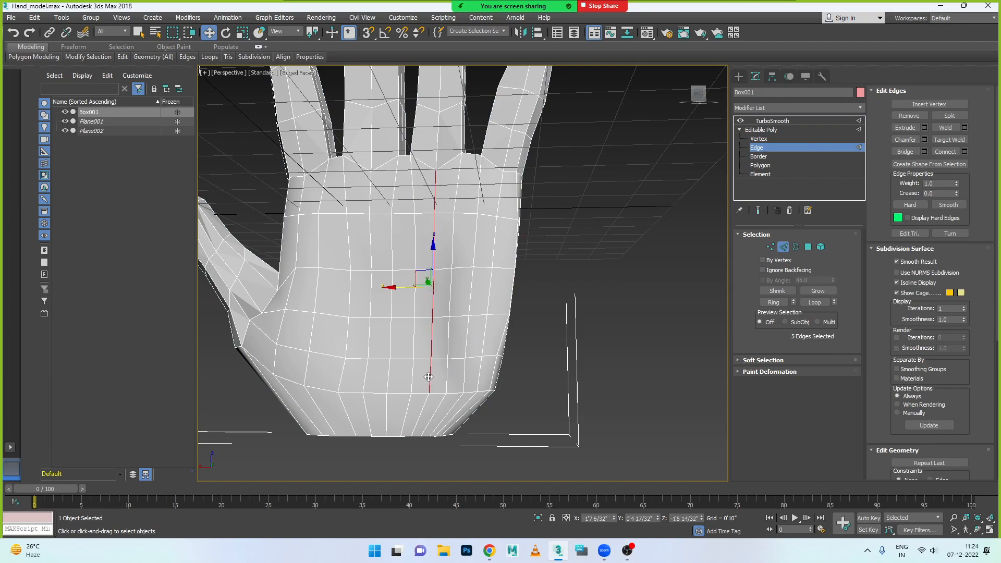
pyautogui.keyDown('ctrl'); pyautogui.click(427, 411); pyautogui.keyUp('ctrl')
pyautogui.click(444, 388)
pyautogui.click(393, 196)
pyautogui.keyDown('ctrl'); pyautogui.click(391, 241); pyautogui.keyUp('ctrl')
pyautogui.keyDown('ctrl'); pyautogui.click(392, 305); pyautogui.keyUp('ctrl')
pyautogui.keyDown('ctrl'); pyautogui.click(395, 347); pyautogui.keyUp('ctrl')
pyautogui.keyDown('ctrl'); pyautogui.click(386, 377); pyautogui.keyUp('ctrl')
pyautogui.keyDown('ctrl'); pyautogui.click(386, 417); pyautogui.keyUp('ctrl')
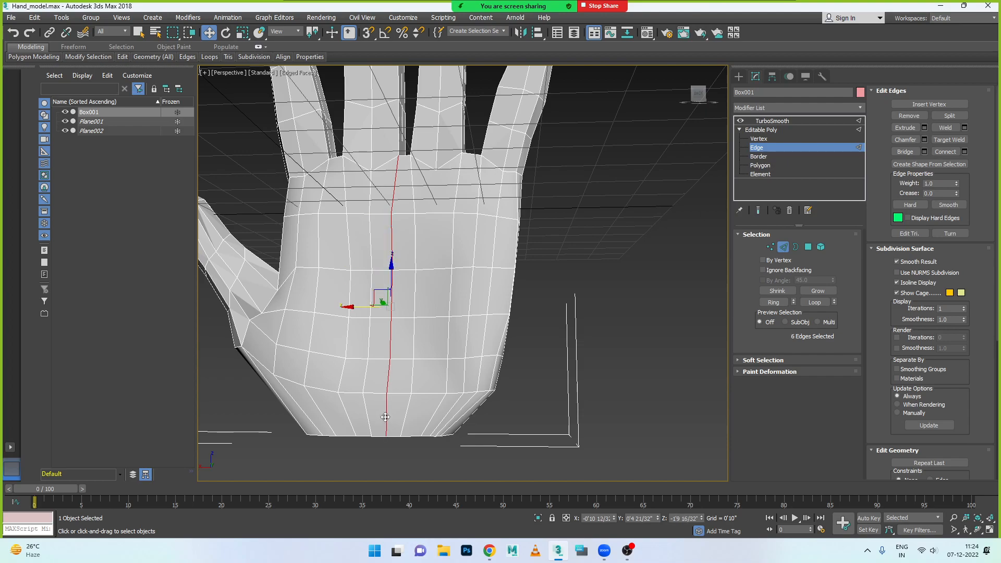
pyautogui.hotkey('ctrl', 'd')
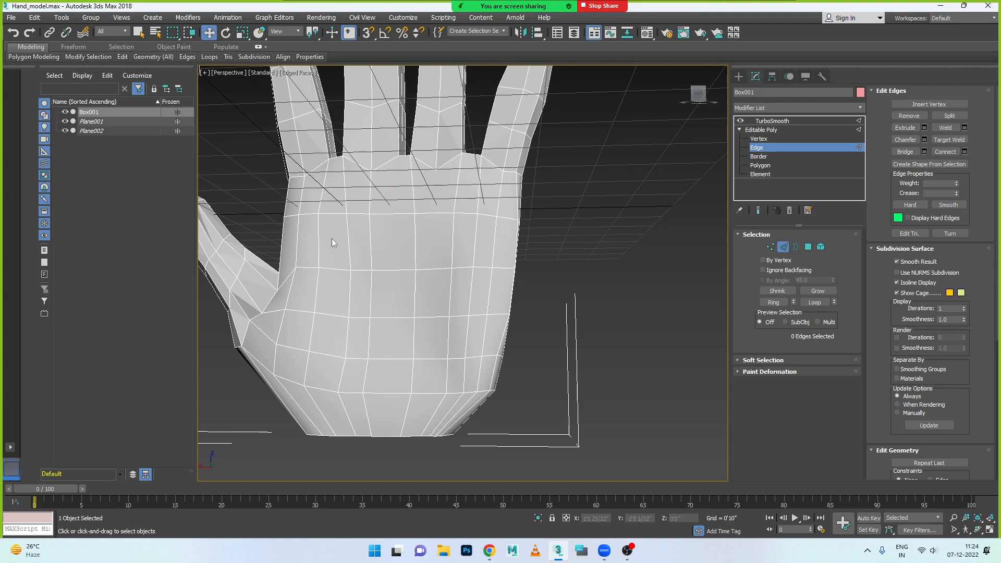
pyautogui.hotkey('ctrl', 'z')
# - Remove the column of six palm edges running from the base of the middle finger down to the wrist opening
pyautogui.click(370, 198)
pyautogui.keyDown('ctrl'); pyautogui.click(371, 243); pyautogui.keyUp('ctrl')
pyautogui.keyDown('ctrl'); pyautogui.click(371, 287); pyautogui.keyUp('ctrl')
pyautogui.keyDown('ctrl'); pyautogui.click(367, 331); pyautogui.keyUp('ctrl')
pyautogui.keyDown('ctrl'); pyautogui.click(364, 377); pyautogui.keyUp('ctrl')
pyautogui.keyDown('ctrl'); pyautogui.click(365, 407); pyautogui.keyUp('ctrl')
pyautogui.keyDown('ctrl'); pyautogui.click(366, 380); pyautogui.keyUp('ctrl')
pyautogui.keyDown('alt'); pyautogui.moveTo(380, 352); pyautogui.dragTo(388, 334, button='middle'); pyautogui.keyUp('alt')
pyautogui.keyDown('alt'); pyautogui.moveTo(425, 454); pyautogui.dragTo(305, 388); pyautogui.keyUp('alt')
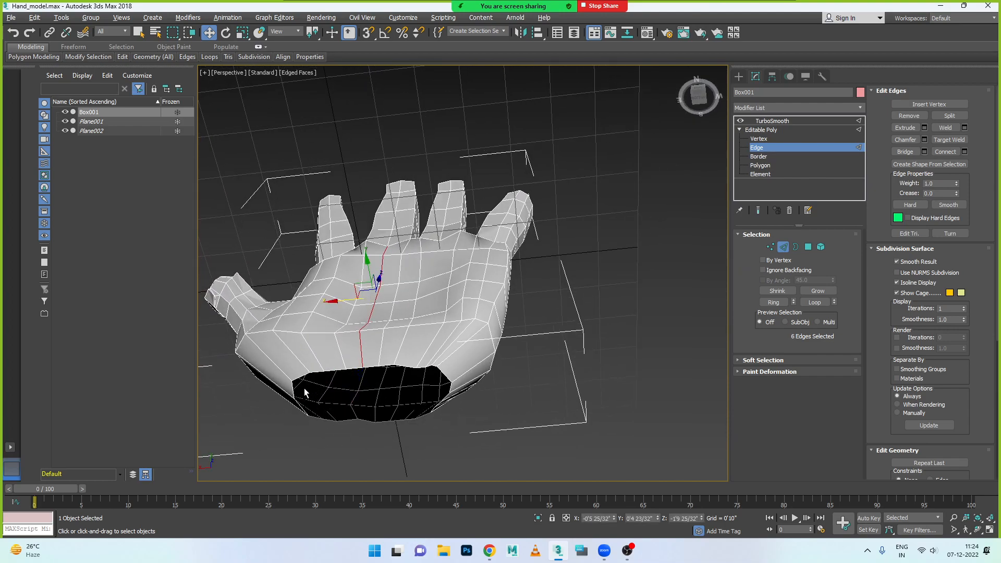
pyautogui.click(469, 382)
pyautogui.keyDown('alt'); pyautogui.moveTo(422, 379); pyautogui.dragTo(354, 312, button='middle'); pyautogui.keyUp('alt')
# - Remove the column of six palm edges running from the base of the index finger past the thumb to the wrist
pyautogui.click(334, 278)
pyautogui.keyDown('ctrl'); pyautogui.click(328, 326); pyautogui.keyUp('ctrl')
pyautogui.keyDown('ctrl'); pyautogui.click(321, 358); pyautogui.keyUp('ctrl')
pyautogui.keyDown('ctrl'); pyautogui.click(313, 386); pyautogui.keyUp('ctrl')
pyautogui.keyDown('ctrl'); pyautogui.click(307, 412); pyautogui.keyUp('ctrl')
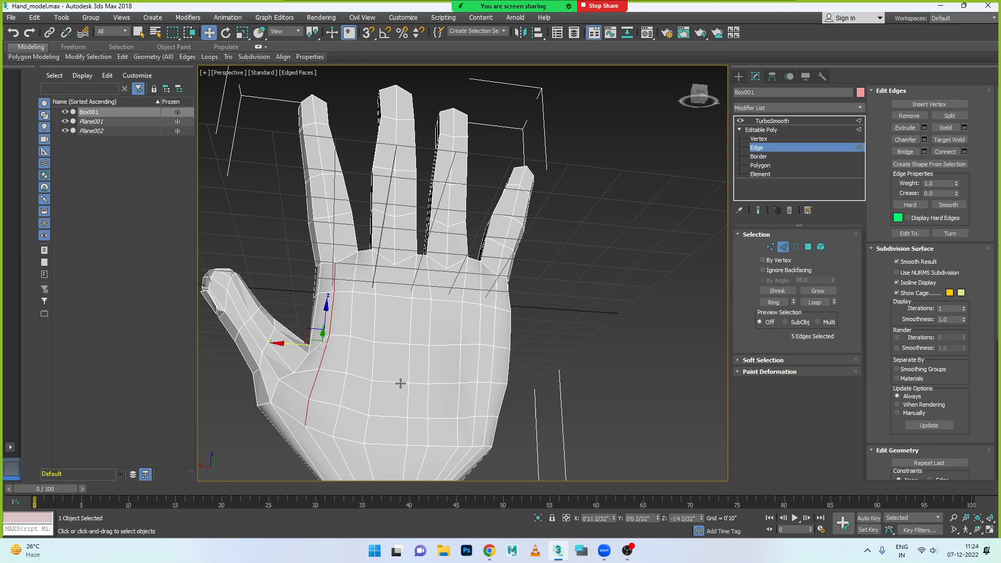
pyautogui.keyDown('ctrl'); pyautogui.click(327, 461); pyautogui.keyUp('ctrl')
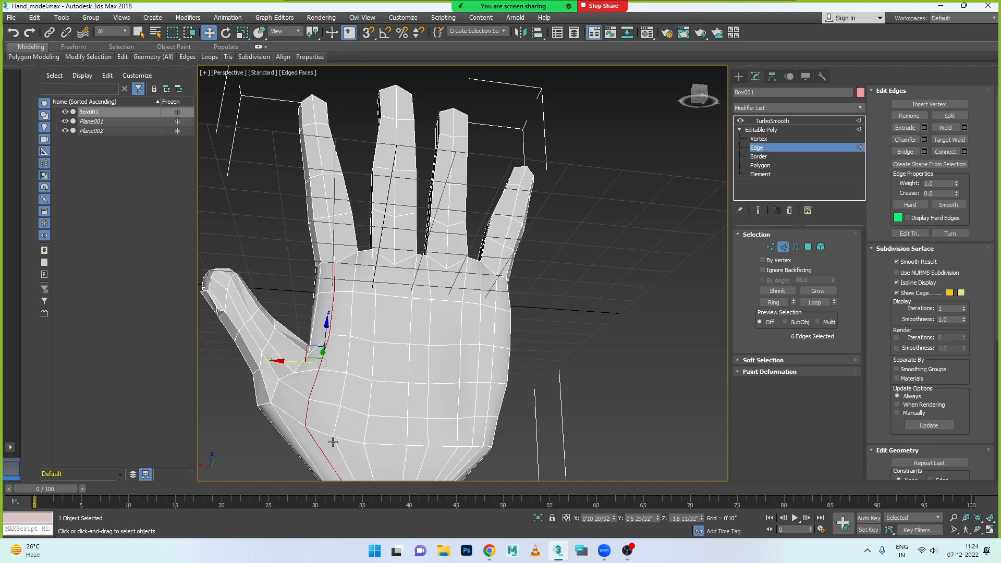
pyautogui.click(333, 442)
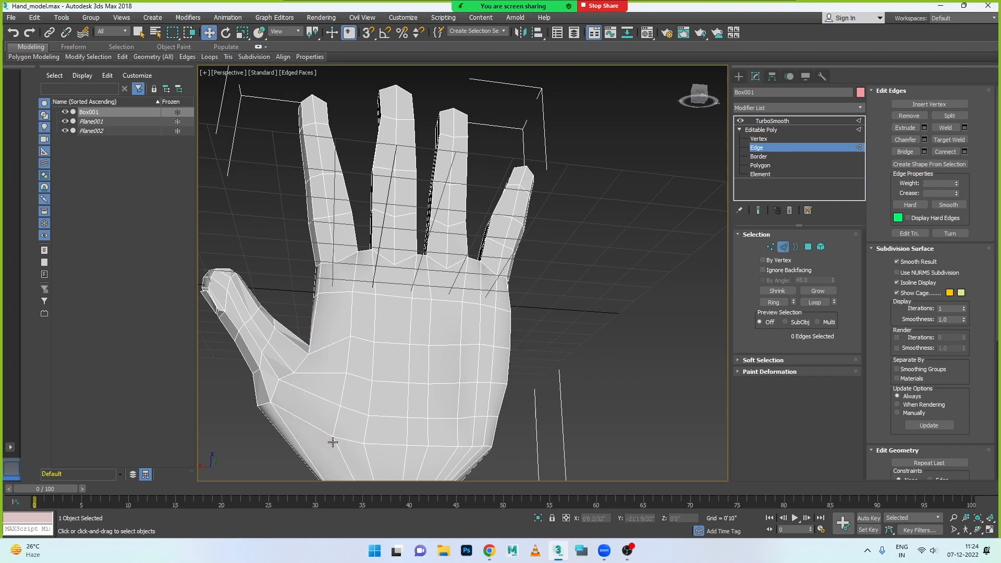
# - Remove the column of six palm edges running from the base of the little finger down to the wrist
pyautogui.click(496, 298)
pyautogui.keyDown('ctrl'); pyautogui.click(494, 316); pyautogui.keyUp('ctrl')
pyautogui.keyDown('ctrl'); pyautogui.click(496, 366); pyautogui.keyUp('ctrl')
pyautogui.click(492, 389)
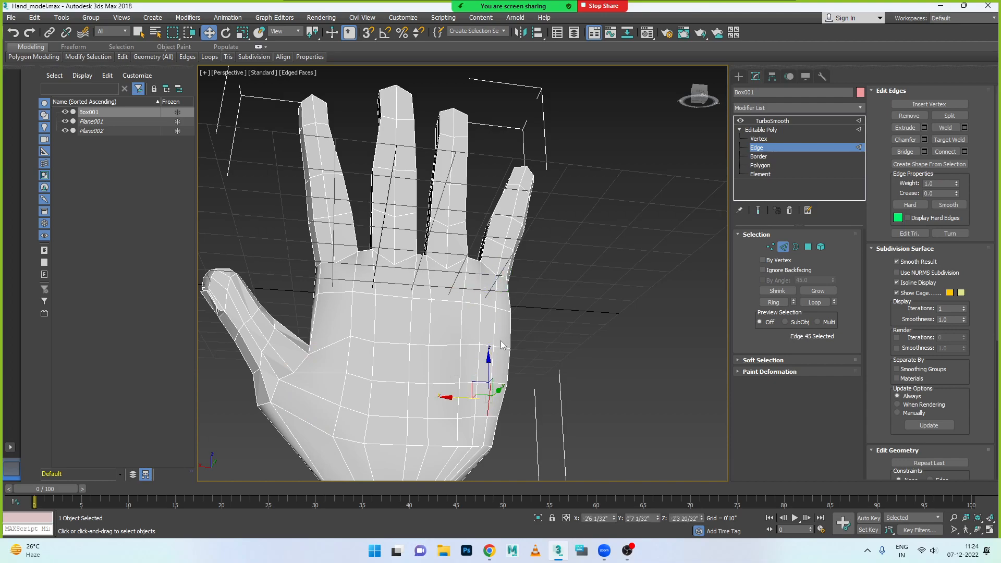
pyautogui.keyDown('ctrl'); pyautogui.click(494, 298); pyautogui.keyUp('ctrl')
pyautogui.keyDown('ctrl'); pyautogui.click(499, 345); pyautogui.keyUp('ctrl')
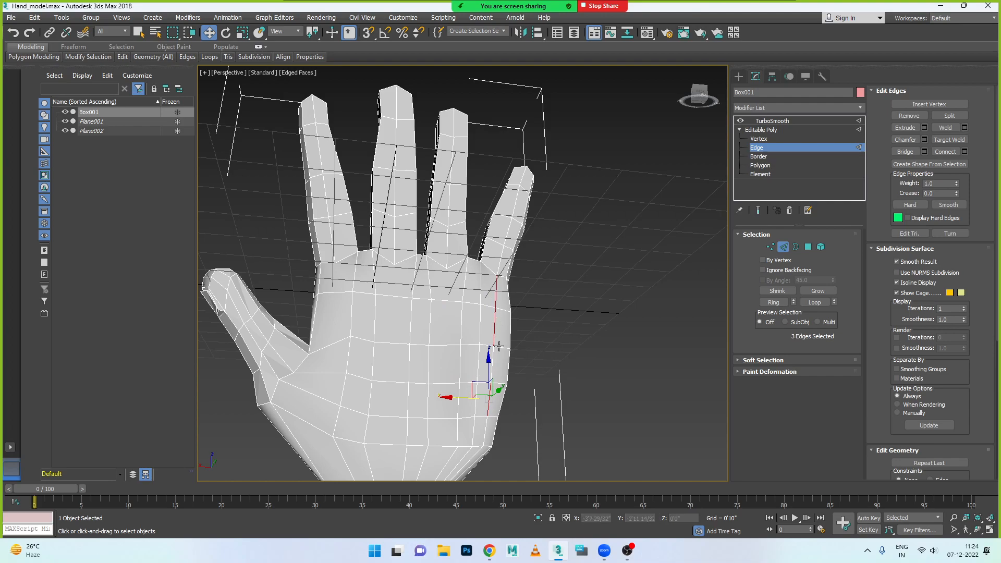
pyautogui.keyDown('ctrl'); pyautogui.click(492, 353); pyautogui.keyUp('ctrl')
pyautogui.keyDown('ctrl'); pyautogui.click(484, 442); pyautogui.keyUp('ctrl')
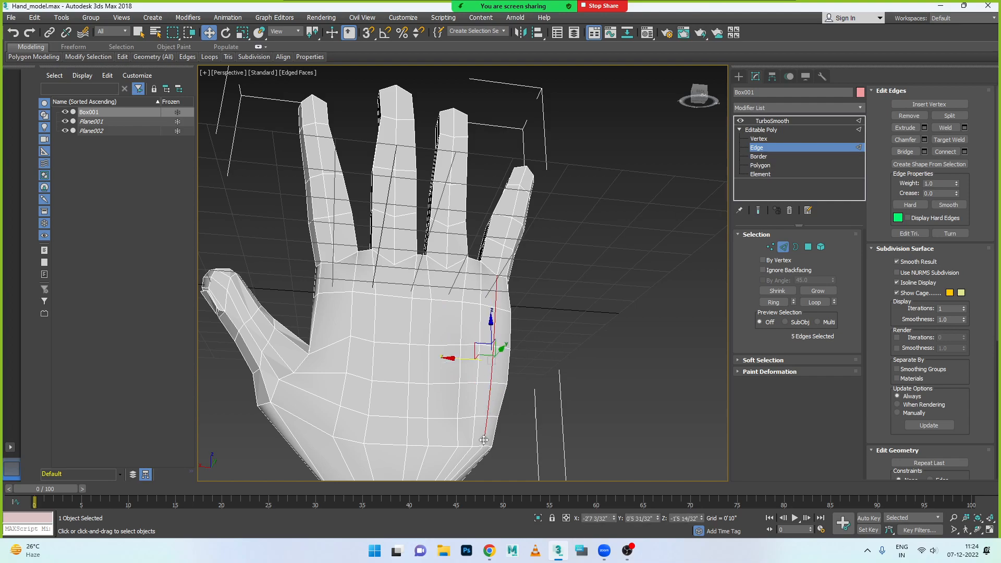
pyautogui.keyDown('ctrl'); pyautogui.click(476, 455); pyautogui.keyUp('ctrl')
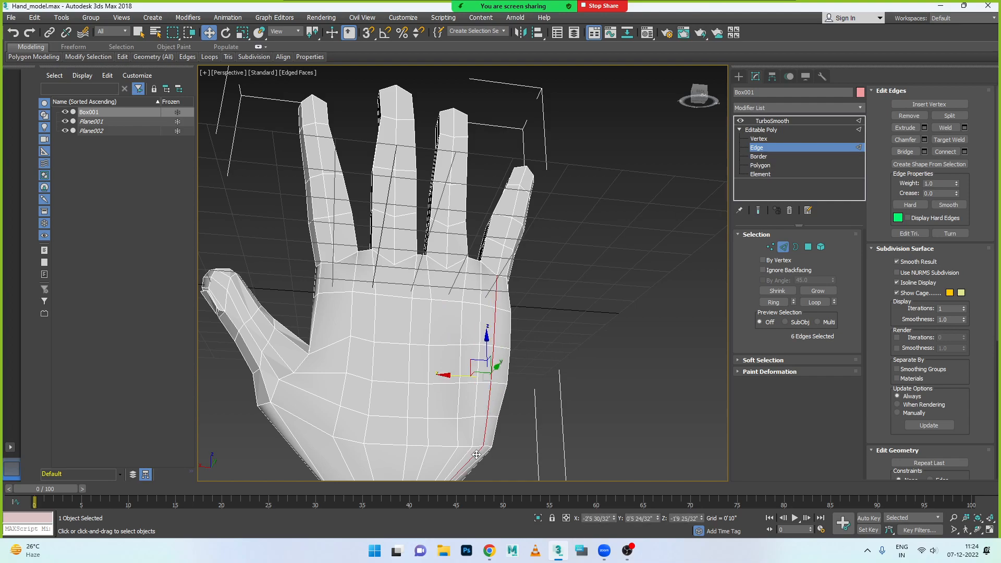
pyautogui.click(561, 458)
# - Select the four lengthwise edge loops running through the centres of the index, middle, ring and little fingers on the back of the hand
pyautogui.scroll(-3, 476, 289)
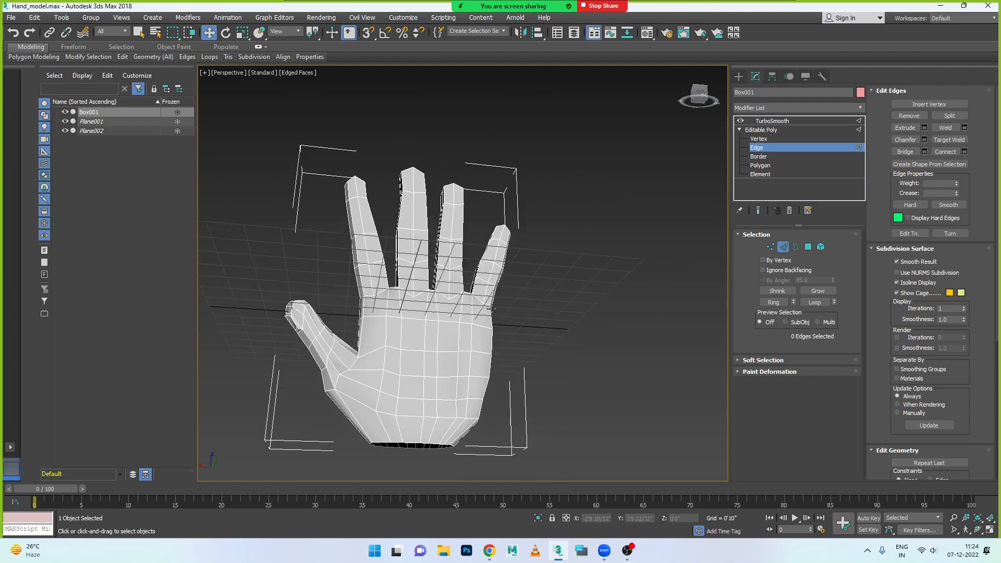
pyautogui.scroll(4, 449, 323)
pyautogui.scroll(-2, 359, 338)
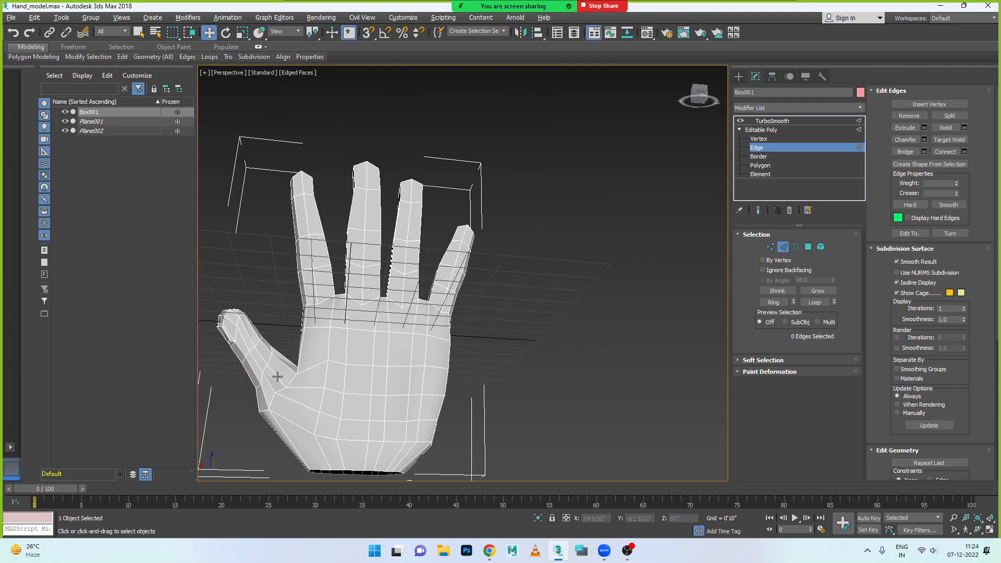
pyautogui.scroll(4, 278, 377)
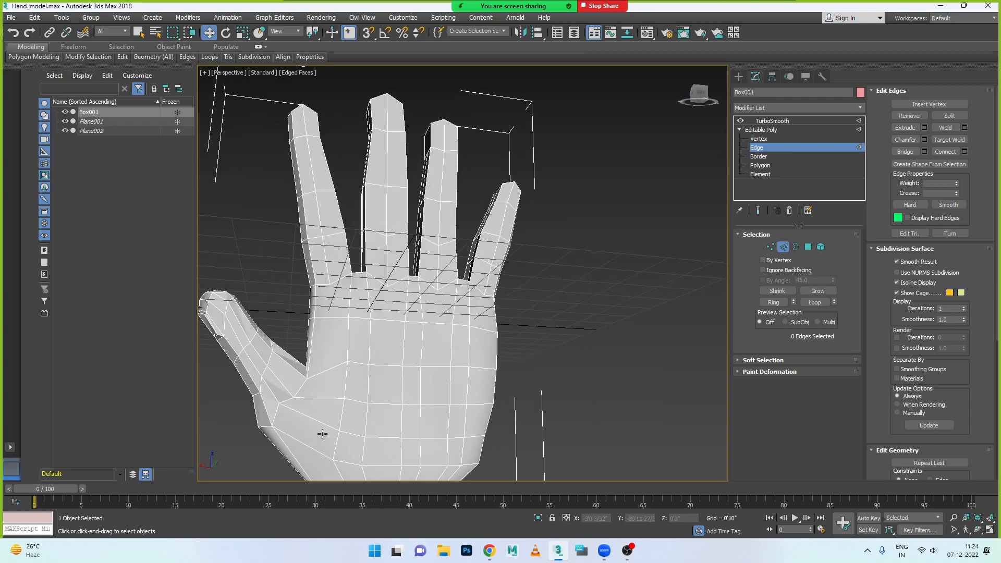
pyautogui.keyDown('alt'); pyautogui.moveTo(324, 422); pyautogui.dragTo(300, 369, button='middle'); pyautogui.keyUp('alt')
pyautogui.doubleClick(329, 431)
pyautogui.click(474, 424)
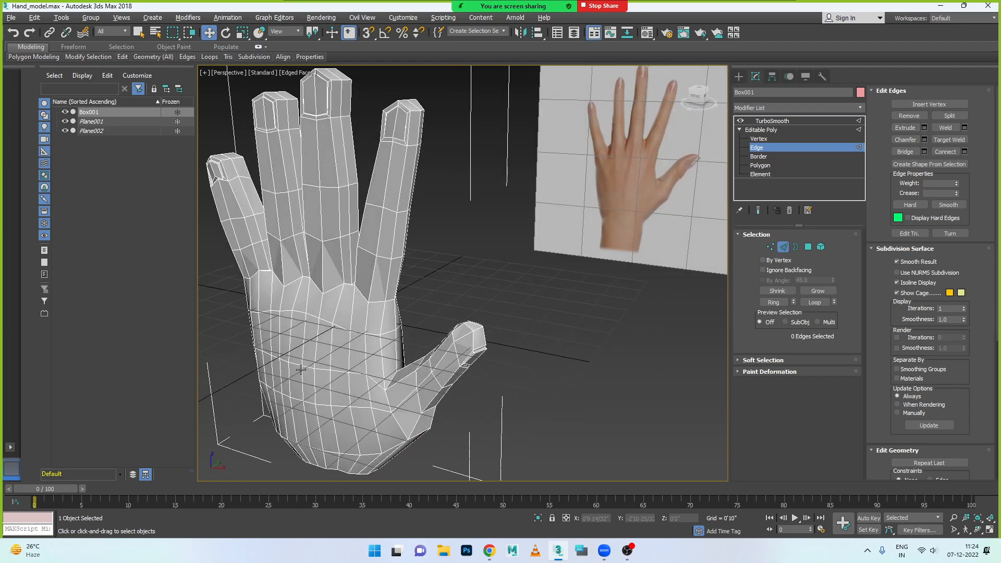
pyautogui.keyDown('alt'); pyautogui.moveTo(346, 339); pyautogui.dragTo(391, 262, button='middle'); pyautogui.keyUp('alt')
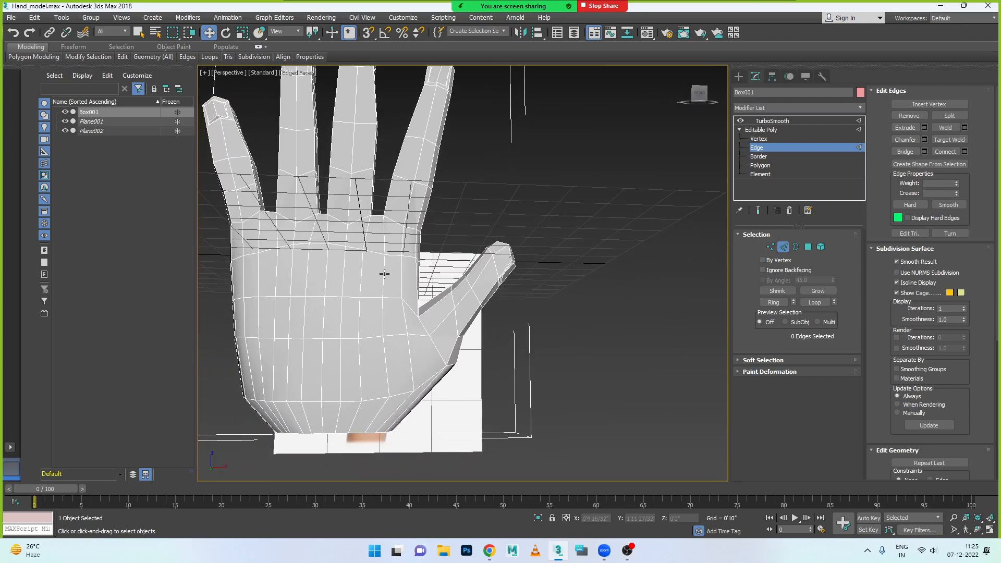
pyautogui.doubleClick(404, 250)
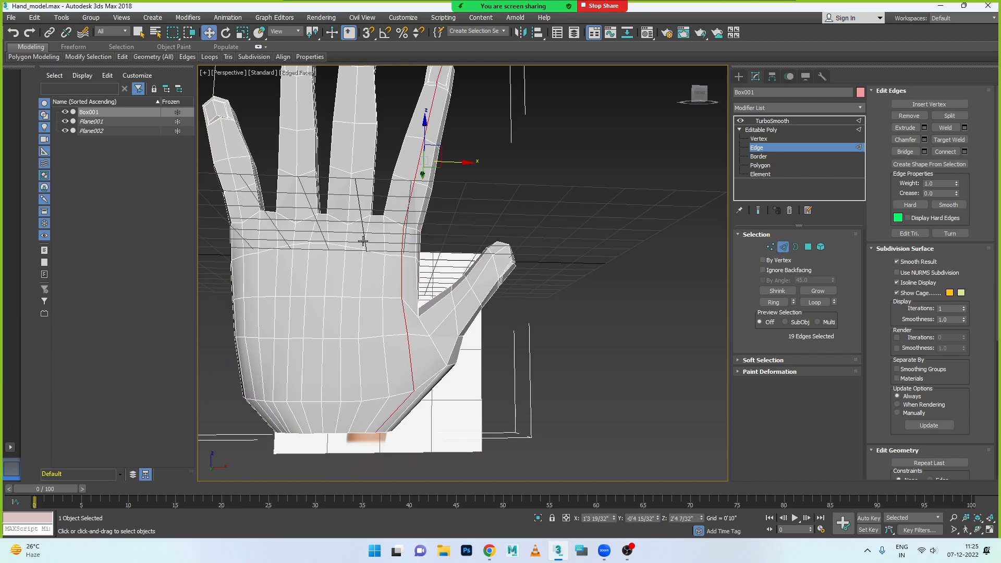
pyautogui.keyDown('ctrl'); pyautogui.doubleClick(346, 237); pyautogui.keyUp('ctrl')
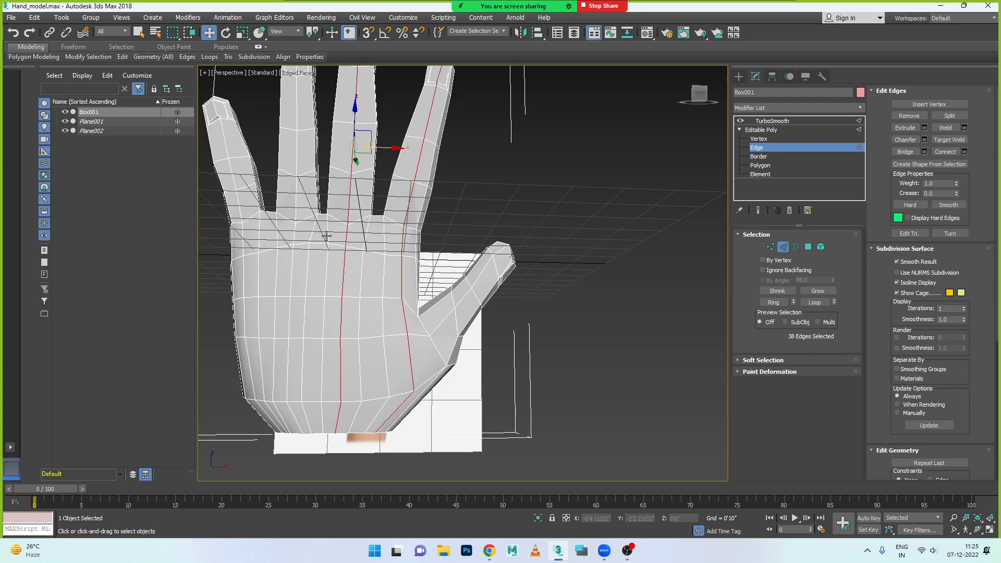
pyautogui.keyDown('ctrl'); pyautogui.doubleClick(295, 234); pyautogui.keyUp('ctrl')
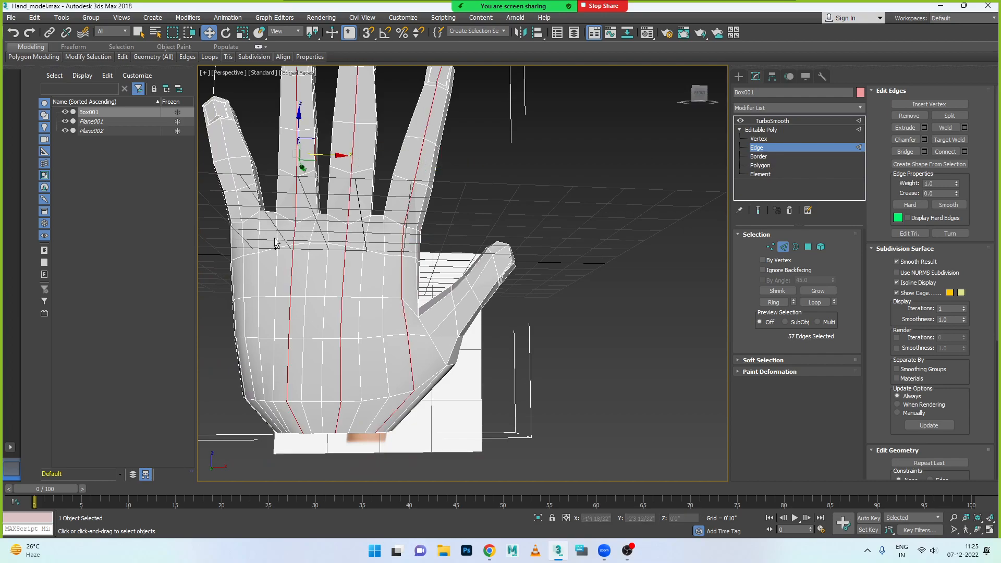
pyautogui.keyDown('ctrl'); pyautogui.doubleClick(244, 238); pyautogui.keyUp('ctrl')
# - Remove the lengthwise edges running from the centre of the four finger bases to the wrist, leaving the edges on the fingers intact
pyautogui.scroll(-3, 245, 235)
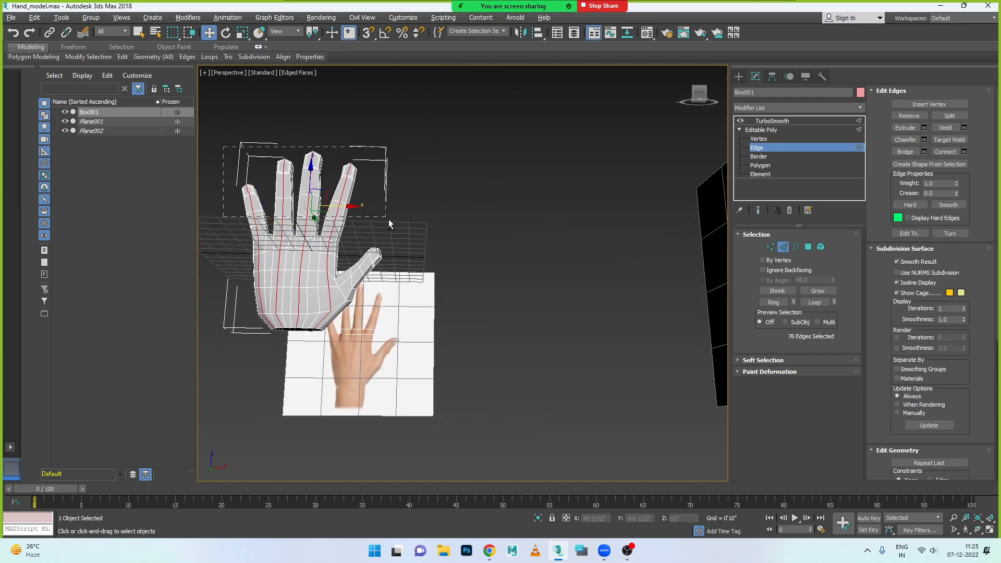
pyautogui.keyDown('alt'); pyautogui.moveTo(405, 241); pyautogui.dragTo(406, 245); pyautogui.keyUp('alt')
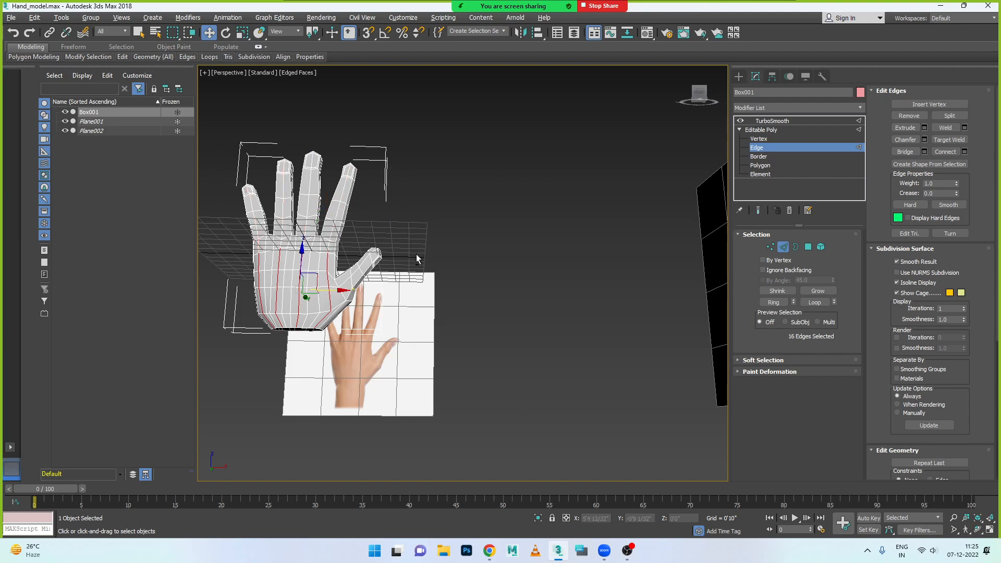
pyautogui.scroll(3, 333, 263)
pyautogui.keyDown('alt'); pyautogui.moveTo(323, 263); pyautogui.dragTo(226, 259, button='middle'); pyautogui.keyUp('alt')
pyautogui.scroll(4, 285, 224)
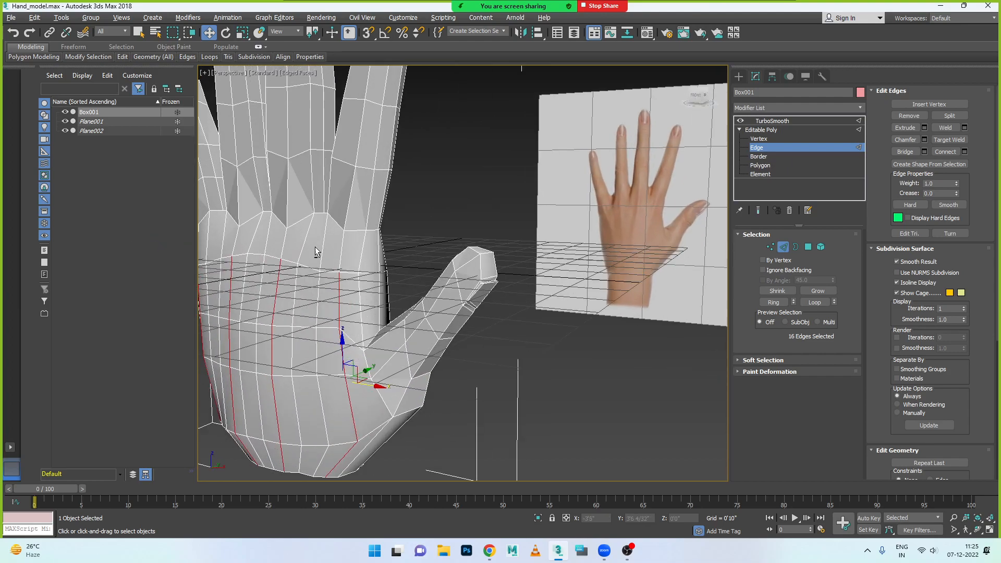
pyautogui.scroll(2, 336, 252)
pyautogui.keyDown('ctrl'); pyautogui.click(348, 247); pyautogui.keyUp('ctrl')
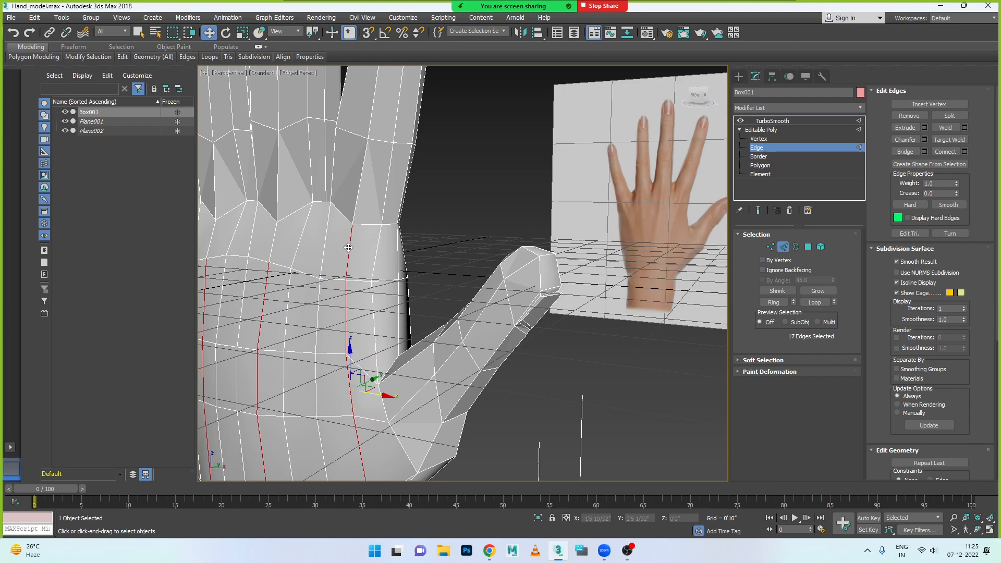
pyautogui.scroll(-2, 347, 248)
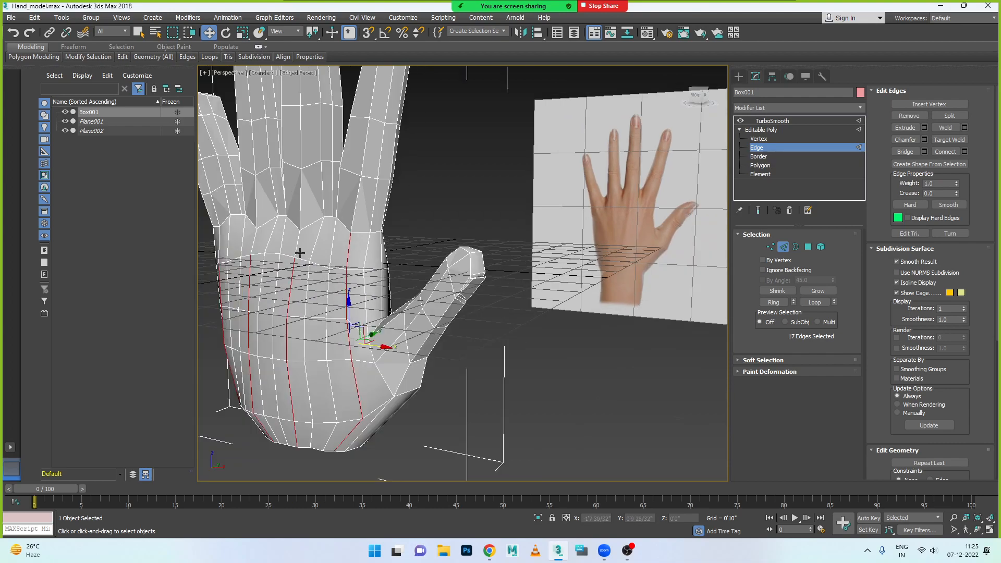
pyautogui.keyDown('ctrl'); pyautogui.click(249, 244); pyautogui.keyUp('ctrl')
pyautogui.keyDown('alt'); pyautogui.moveTo(246, 266); pyautogui.dragTo(384, 284, button='middle'); pyautogui.keyUp('alt')
pyautogui.hotkey('ctrl', 'd')
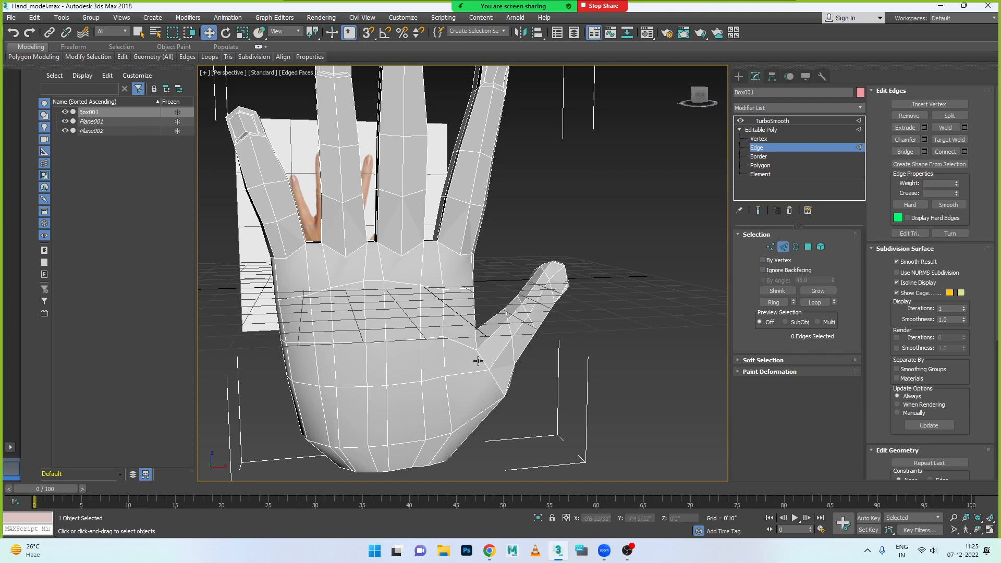
# - Thin the four fingers by selecting all their vertices and scaling them along Y to about 73%, plus a slight further reduction
pyautogui.click(771, 247)
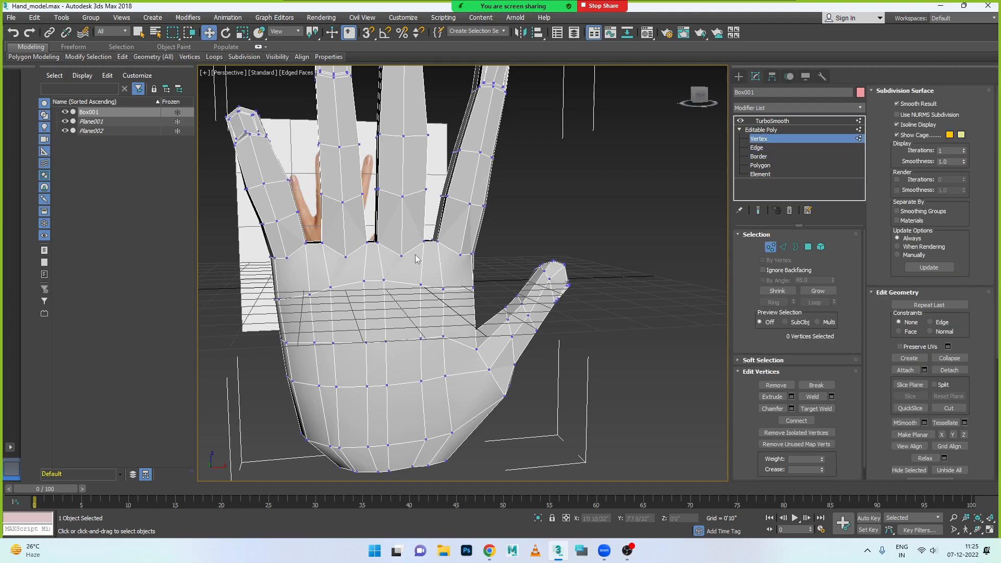
pyautogui.keyDown('alt'); pyautogui.moveTo(392, 253); pyautogui.dragTo(337, 262, button='middle'); pyautogui.keyUp('alt')
pyautogui.moveTo(305, 216); pyautogui.dragTo(389, 363)
pyautogui.keyDown('alt'); pyautogui.moveTo(406, 341); pyautogui.dragTo(447, 305, button='middle'); pyautogui.keyUp('alt')
pyautogui.moveTo(301, 165); pyautogui.dragTo(645, 425)
pyautogui.keyDown('alt'); pyautogui.moveTo(611, 412); pyautogui.dragTo(433, 412, button='middle'); pyautogui.keyUp('alt')
pyautogui.moveTo(561, 459); pyautogui.dragTo(390, 432)
pyautogui.keyDown('alt'); pyautogui.moveTo(451, 443); pyautogui.dragTo(537, 433, button='middle'); pyautogui.keyUp('alt')
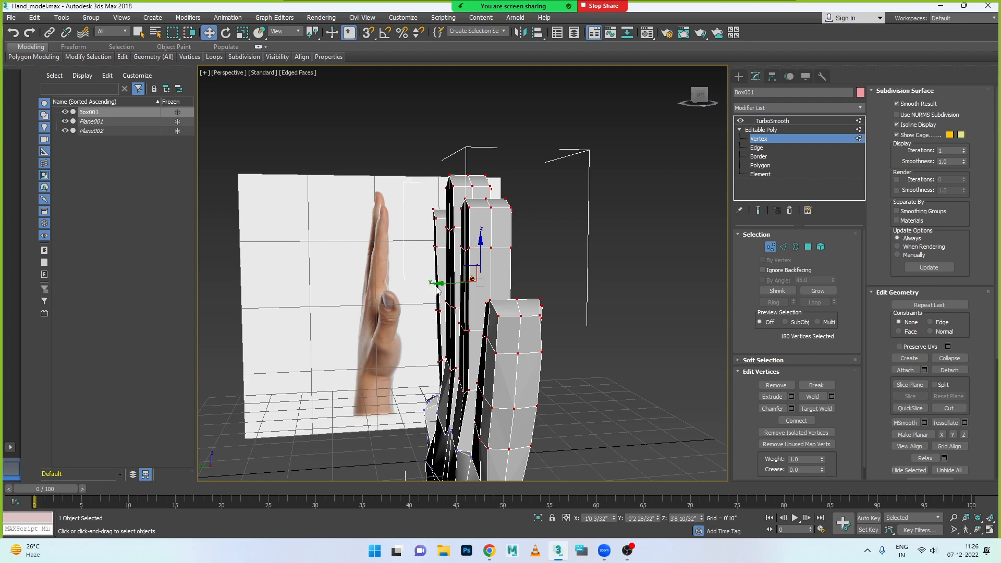
pyautogui.press('r')
pyautogui.moveTo(429, 283); pyautogui.dragTo(444, 282)
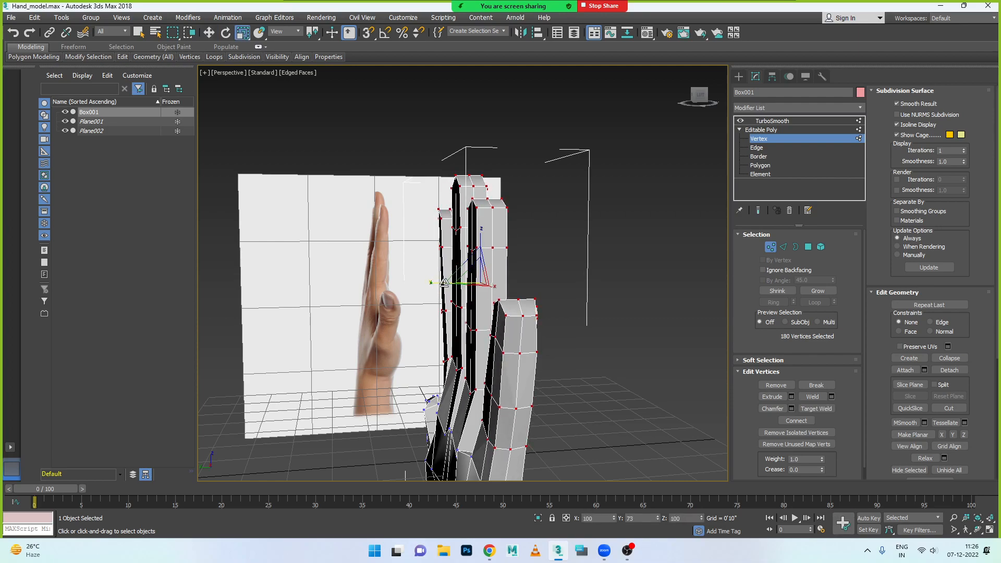
pyautogui.keyDown('alt'); pyautogui.moveTo(489, 327); pyautogui.dragTo(449, 305, button='middle'); pyautogui.keyUp('alt')
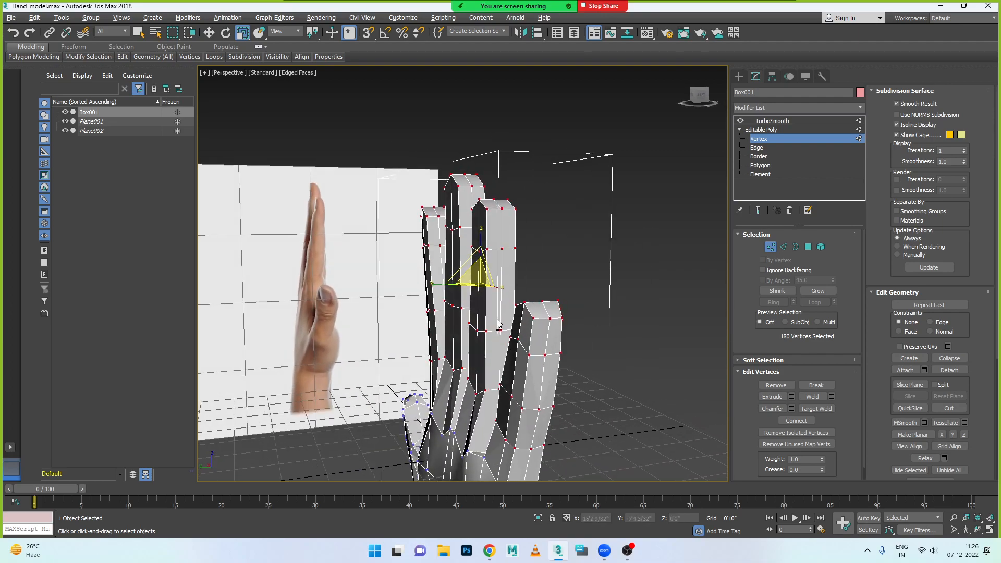
pyautogui.moveTo(433, 285); pyautogui.dragTo(440, 286)
# - Select the centre edge loop of each of the four fingers on the palm side and move them slightly outward along Y
pyautogui.keyDown('alt'); pyautogui.moveTo(453, 311); pyautogui.dragTo(574, 308, button='middle'); pyautogui.keyUp('alt')
pyautogui.click(783, 247)
pyautogui.doubleClick(520, 240)
pyautogui.rightClick(465, 215)
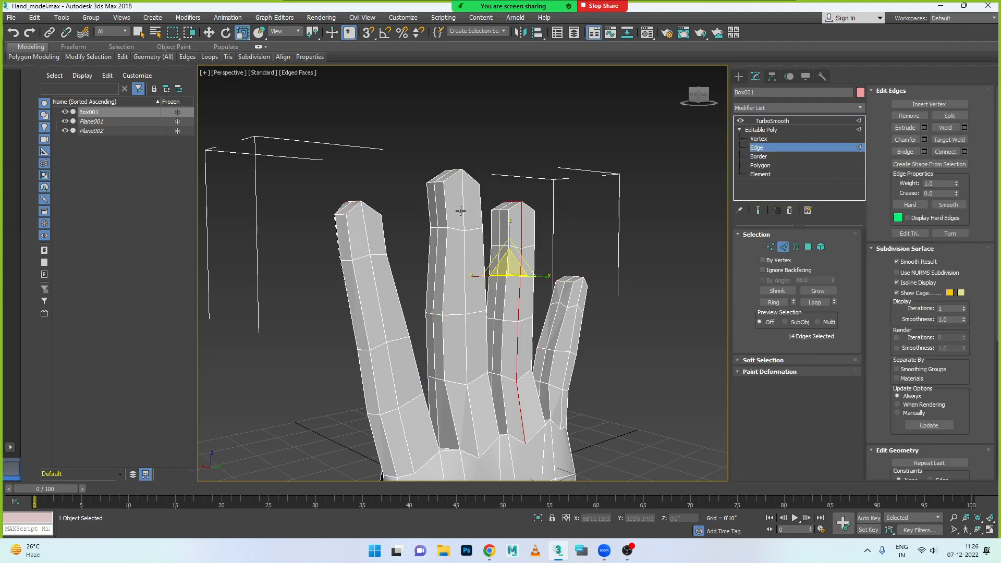
pyautogui.keyDown('ctrl'); pyautogui.doubleClick(463, 215); pyautogui.keyUp('ctrl')
pyautogui.keyDown('ctrl'); pyautogui.doubleClick(367, 240); pyautogui.keyUp('ctrl')
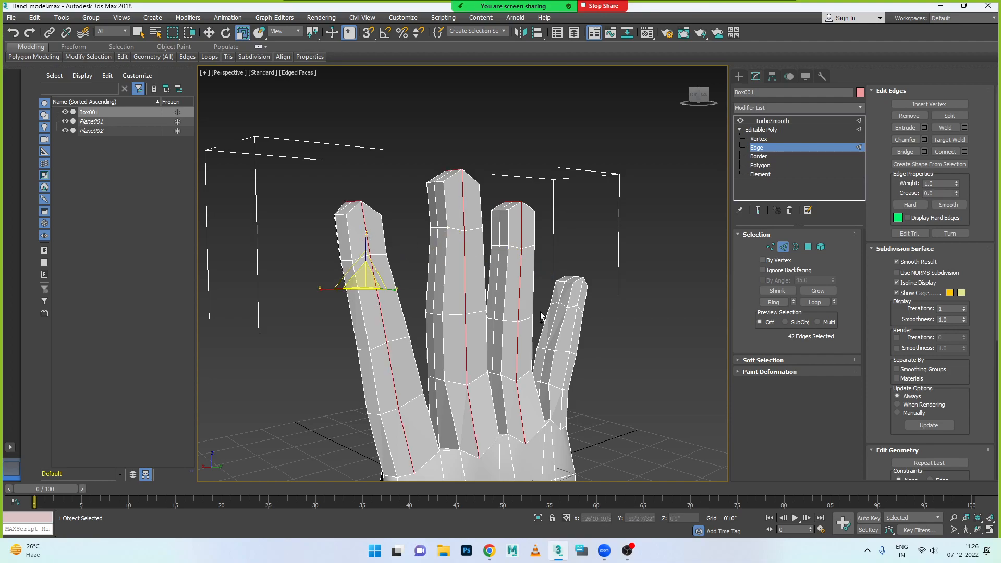
pyautogui.keyDown('ctrl'); pyautogui.doubleClick(558, 327); pyautogui.keyUp('ctrl')
pyautogui.keyDown('alt'); pyautogui.moveTo(511, 367); pyautogui.dragTo(548, 373, button='middle'); pyautogui.keyUp('alt')
pyautogui.press('w')
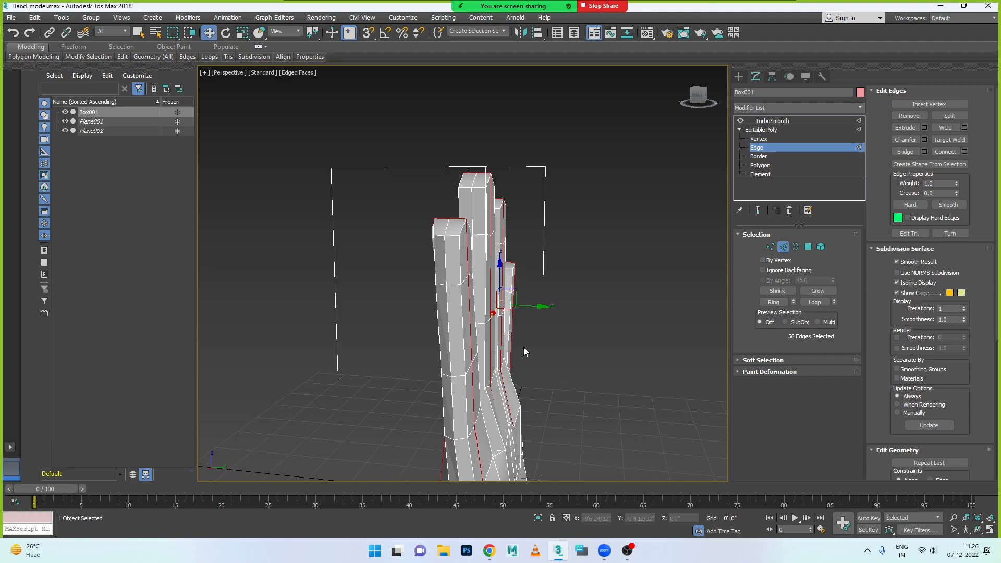
pyautogui.moveTo(539, 308); pyautogui.dragTo(546, 308)
# - Select only the centre edges along the nail side of the index, middle and ring fingers, from base to tip
pyautogui.keyDown('alt'); pyautogui.moveTo(533, 335); pyautogui.dragTo(607, 358, button='middle'); pyautogui.keyUp('alt')
pyautogui.keyDown('alt'); pyautogui.moveTo(631, 325); pyautogui.dragTo(593, 341, button='middle'); pyautogui.keyUp('alt')
pyautogui.keyDown('alt'); pyautogui.moveTo(552, 198); pyautogui.dragTo(518, 471); pyautogui.keyUp('alt')
pyautogui.keyDown('alt'); pyautogui.moveTo(561, 387); pyautogui.dragTo(543, 331, button='middle'); pyautogui.keyUp('alt')
pyautogui.keyDown('alt'); pyautogui.moveTo(540, 165); pyautogui.dragTo(486, 371); pyautogui.keyUp('alt')
pyautogui.keyDown('alt'); pyautogui.moveTo(551, 327); pyautogui.dragTo(407, 359, button='middle'); pyautogui.keyUp('alt')
pyautogui.keyDown('ctrl'); pyautogui.click(401, 356); pyautogui.keyUp('ctrl')
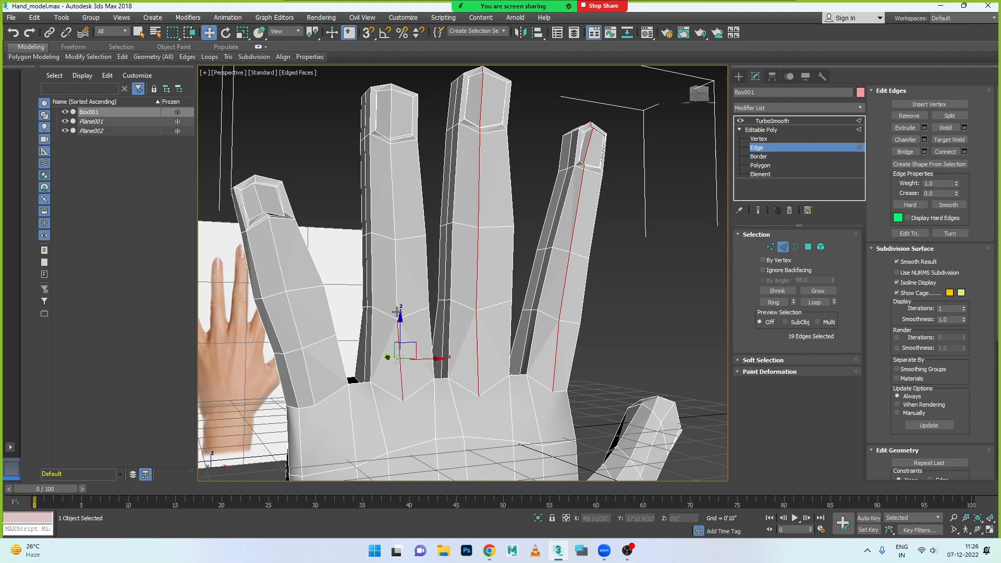
pyautogui.keyDown('ctrl'); pyautogui.click(396, 277); pyautogui.keyUp('ctrl')
pyautogui.keyDown('ctrl'); pyautogui.click(394, 214); pyautogui.keyUp('ctrl')
pyautogui.keyDown('ctrl'); pyautogui.click(391, 131); pyautogui.keyUp('ctrl')
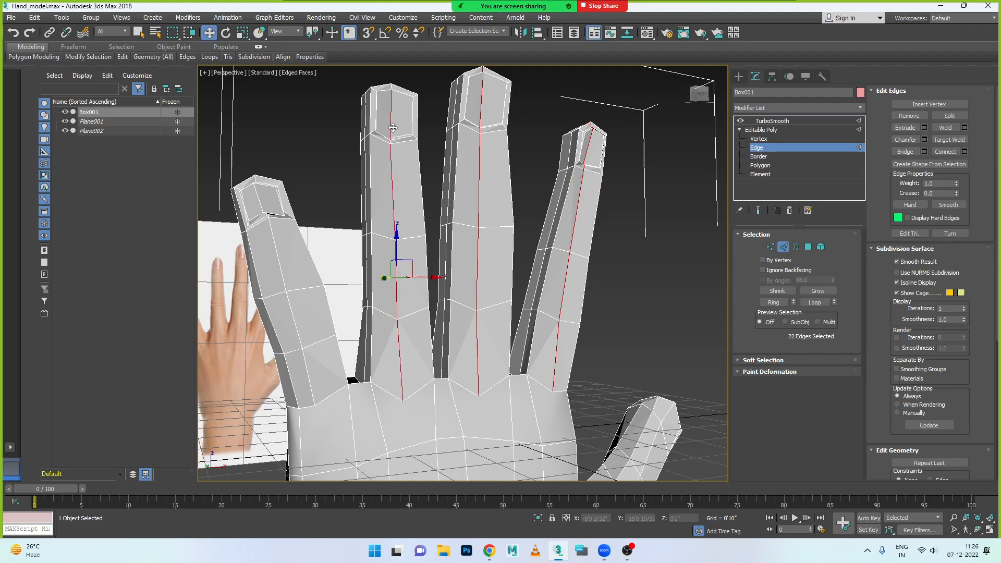
pyautogui.scroll(4, 378, 165)
pyautogui.keyDown('ctrl'); pyautogui.click(410, 152); pyautogui.keyUp('ctrl')
pyautogui.scroll(-4, 411, 156)
# - Add the little finger's nail-side centre edges, including the short segments at the nail groove, to the selection
pyautogui.keyDown('ctrl'); pyautogui.click(313, 245); pyautogui.keyUp('ctrl')
pyautogui.keyDown('ctrl'); pyautogui.click(336, 320); pyautogui.keyUp('ctrl')
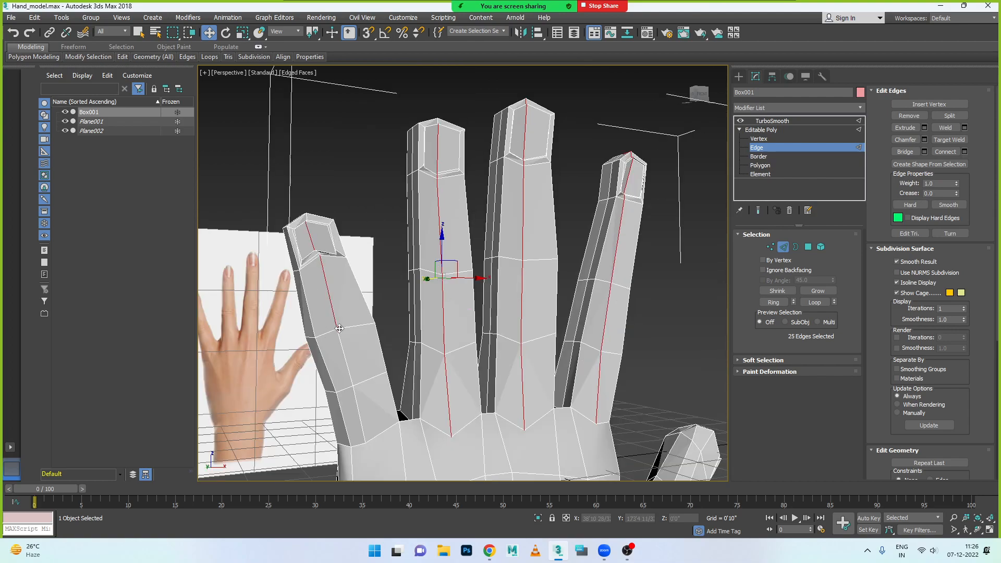
pyautogui.keyDown('ctrl'); pyautogui.click(345, 362); pyautogui.keyUp('ctrl')
pyautogui.scroll(5, 315, 343)
pyautogui.scroll(5, 356, 250)
pyautogui.keyDown('alt'); pyautogui.moveTo(334, 180); pyautogui.dragTo(327, 209, button='middle'); pyautogui.keyUp('alt')
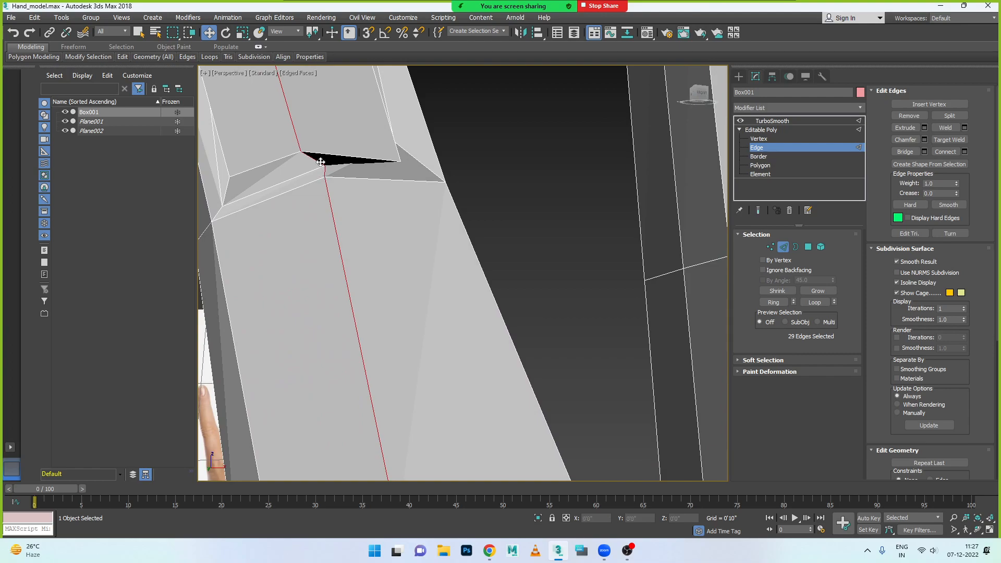
# - Drop the stray fingertip edges from the selection and push the nail-side centre edges outward along Y by about 3.5 inches
pyautogui.scroll(-5, 385, 232)
pyautogui.keyDown('alt'); pyautogui.moveTo(508, 232); pyautogui.dragTo(492, 232, button='middle'); pyautogui.keyUp('alt')
pyautogui.moveTo(537, 229); pyautogui.dragTo(477, 308, button='middle')
pyautogui.scroll(6, 477, 308)
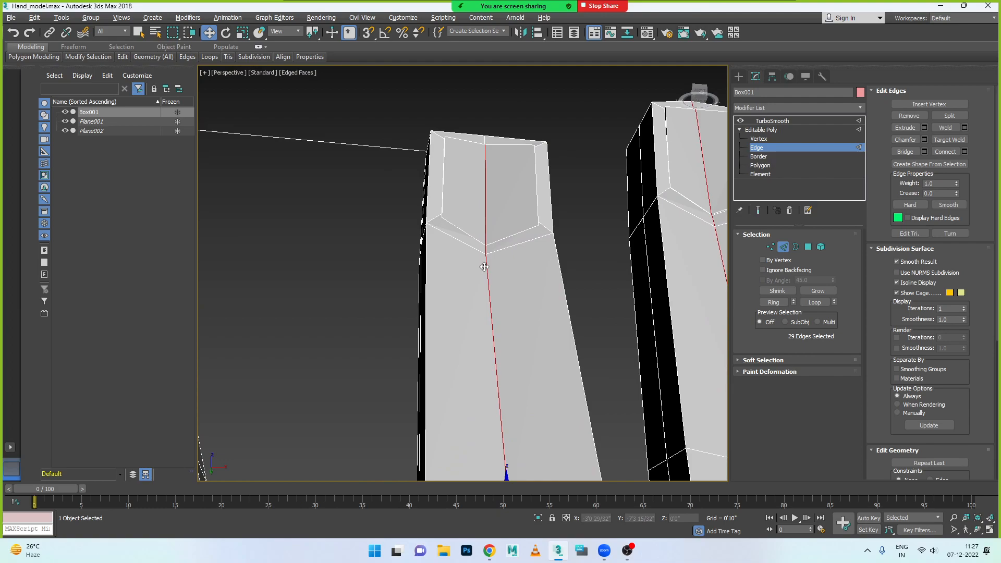
pyautogui.scroll(-2, 484, 267)
pyautogui.keyDown('alt'); pyautogui.moveTo(481, 267); pyautogui.dragTo(429, 303, button='middle'); pyautogui.keyUp('alt')
pyautogui.scroll(-3, 417, 317)
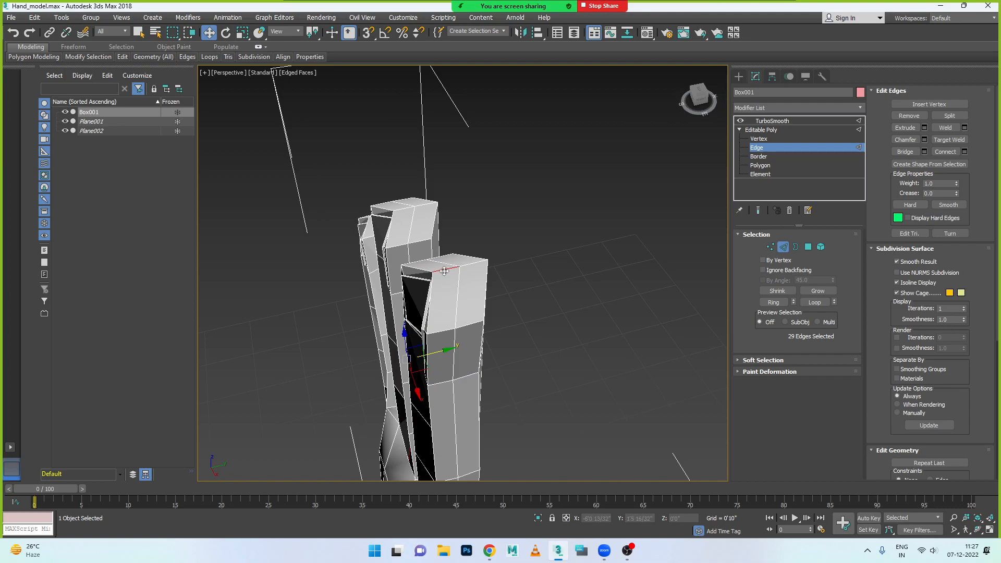
pyautogui.keyDown('alt'); pyautogui.moveTo(445, 271); pyautogui.dragTo(510, 280, button='middle'); pyautogui.keyUp('alt')
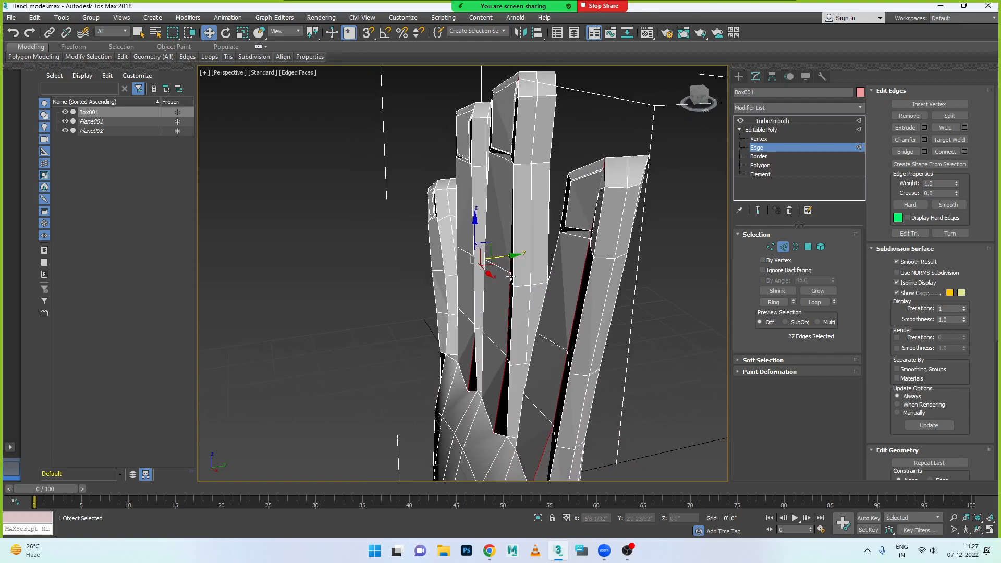
pyautogui.moveTo(517, 256); pyautogui.dragTo(487, 257)
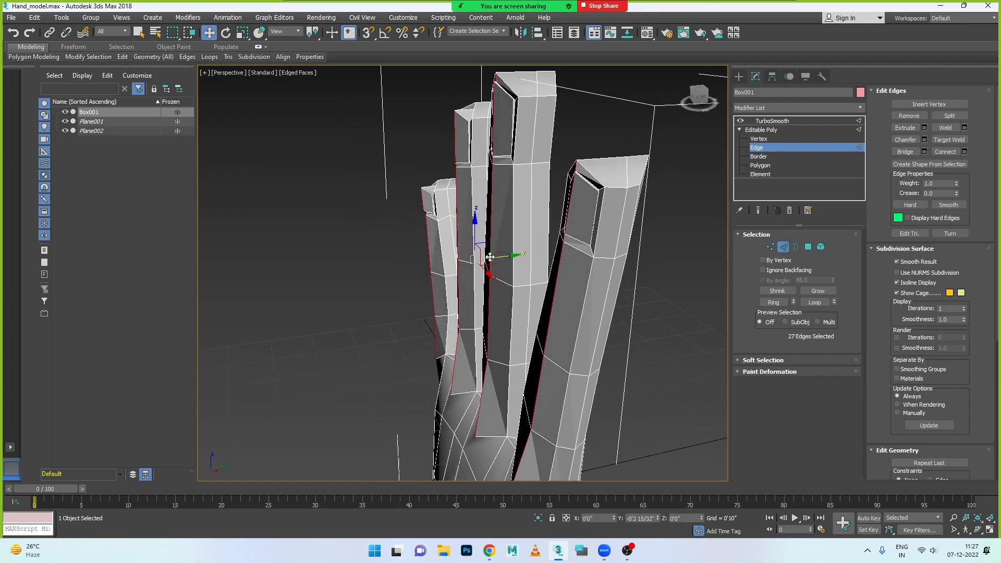
pyautogui.keyDown('alt'); pyautogui.moveTo(488, 272); pyautogui.dragTo(499, 342, button='middle'); pyautogui.keyUp('alt')
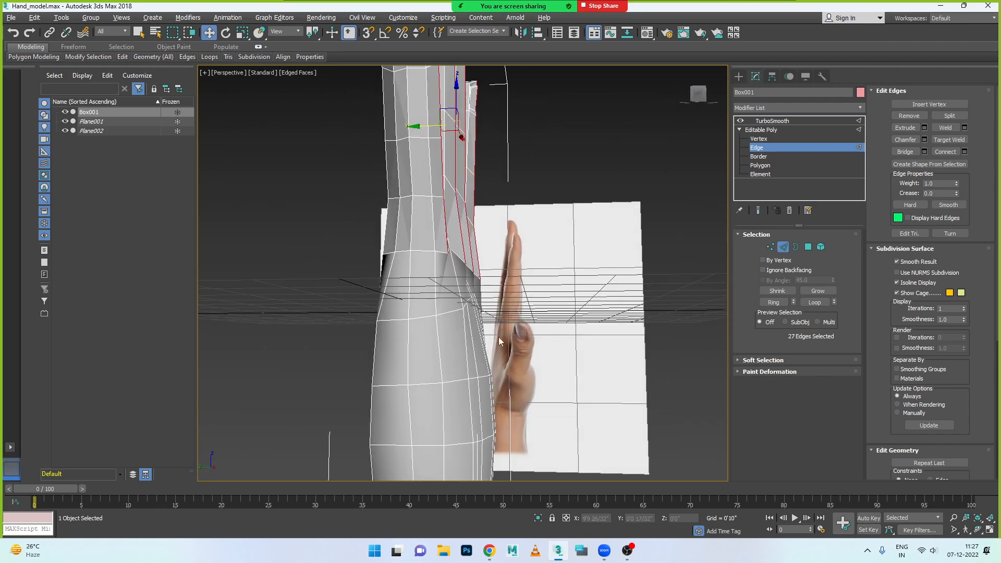
# - Move the four centre vertices at the finger bases on the back of the hand toward the palm, to Y about -0'6 15/32"
pyautogui.click(770, 245)
pyautogui.keyDown('alt'); pyautogui.moveTo(484, 296); pyautogui.dragTo(352, 287, button='middle'); pyautogui.keyUp('alt')
pyautogui.click(343, 274)
pyautogui.keyDown('ctrl'); pyautogui.click(416, 272); pyautogui.keyUp('ctrl')
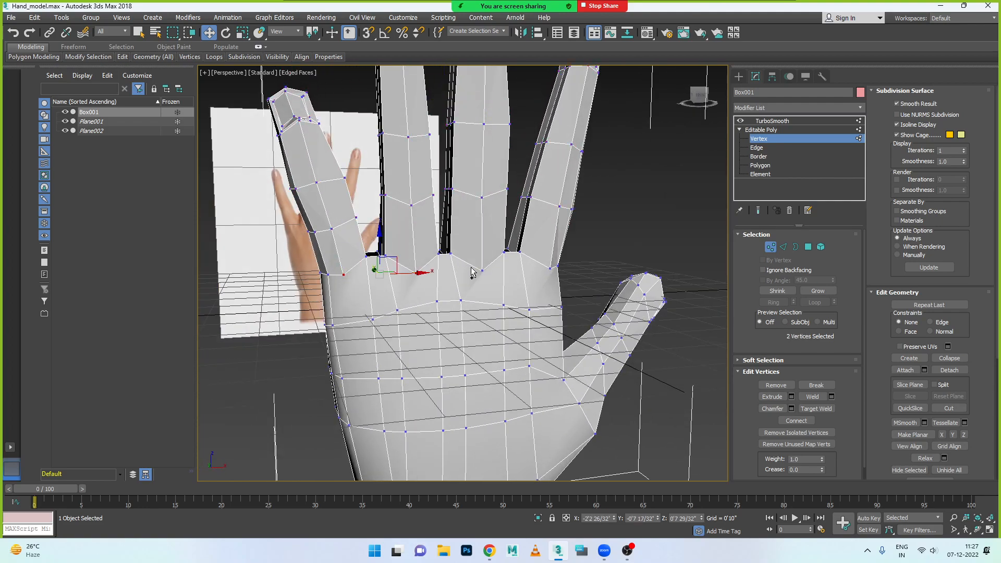
pyautogui.keyDown('ctrl'); pyautogui.click(481, 271); pyautogui.keyUp('ctrl')
pyautogui.keyDown('ctrl'); pyautogui.click(551, 268); pyautogui.keyUp('ctrl')
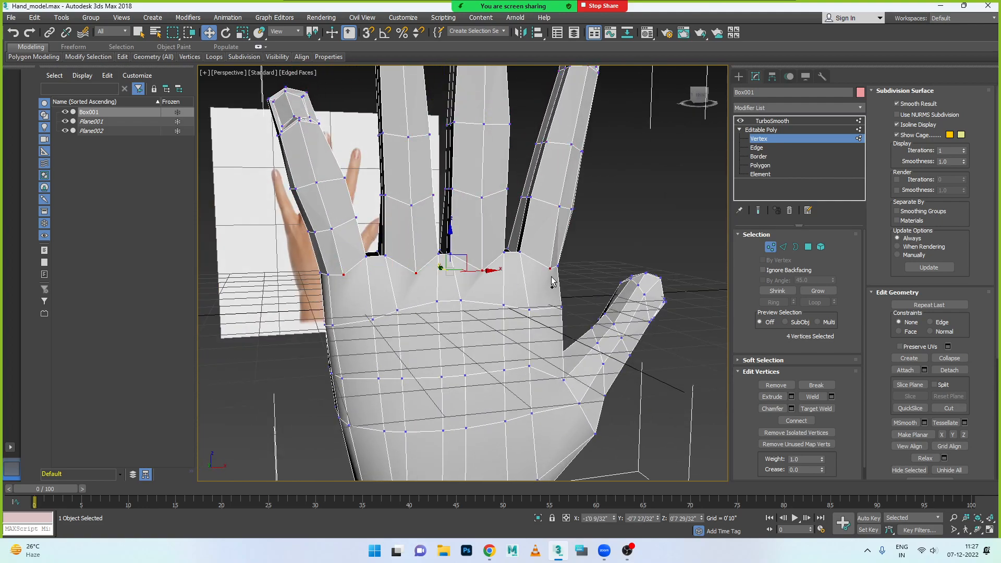
pyautogui.keyDown('alt'); pyautogui.moveTo(529, 309); pyautogui.dragTo(451, 323, button='middle'); pyautogui.keyUp('alt')
pyautogui.moveTo(412, 273); pyautogui.dragTo(405, 273)
pyautogui.keyDown('alt'); pyautogui.moveTo(425, 310); pyautogui.dragTo(524, 285, button='middle'); pyautogui.keyUp('alt')
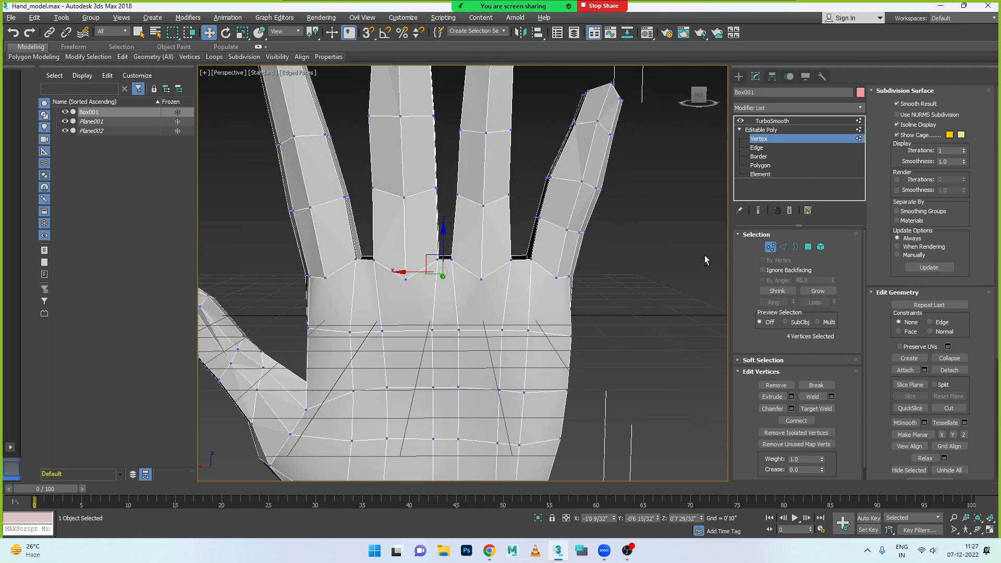
# - Preview the hand with TurboSmooth and examine the smoothed fingers, palm, thumb and wrist from several angles
pyautogui.click(783, 122)
pyautogui.click(628, 224)
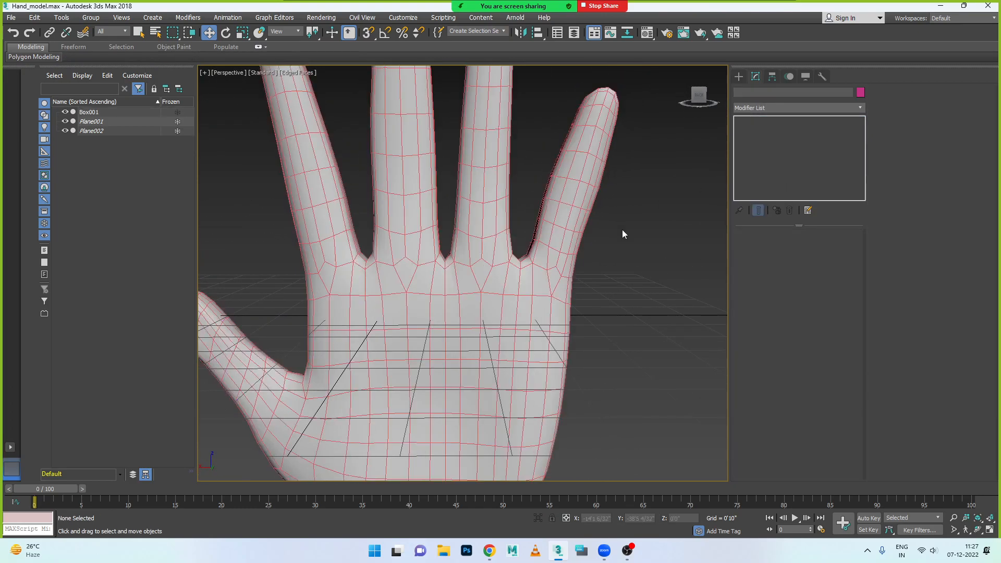
pyautogui.scroll(-4, 589, 321)
pyautogui.keyDown('alt'); pyautogui.moveTo(589, 320); pyautogui.dragTo(462, 255, button='middle'); pyautogui.keyUp('alt')
pyautogui.scroll(6, 504, 283)
pyautogui.scroll(-5, 502, 288)
pyautogui.scroll(-4, 462, 255)
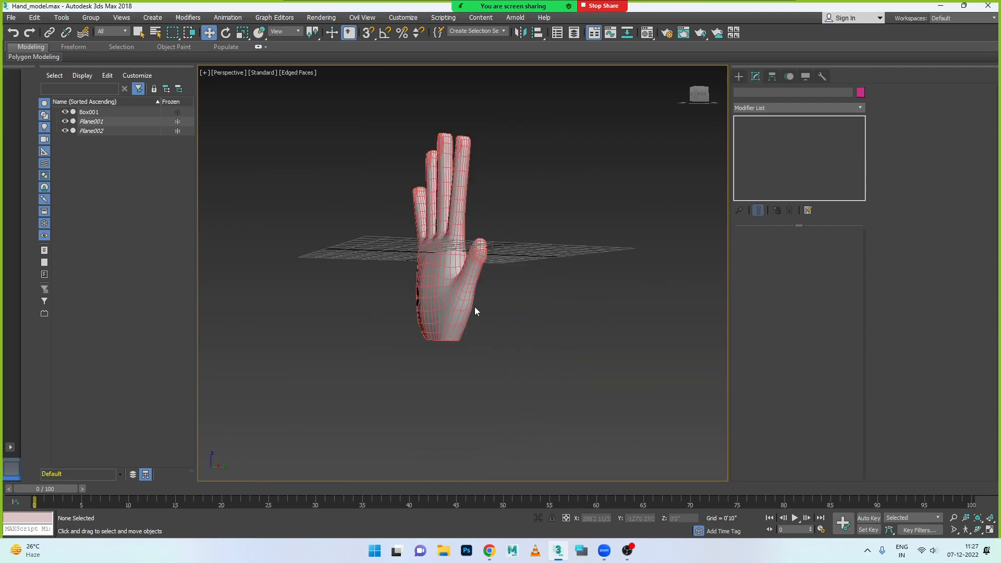
pyautogui.scroll(4, 443, 275)
pyautogui.scroll(2, 524, 275)
pyautogui.keyDown('alt'); pyautogui.moveTo(524, 275); pyautogui.dragTo(556, 290, button='middle'); pyautogui.keyUp('alt')
# - Return to the Editable Poly vertices, adjust the thumb-base vertex along Y and lower its outer neighbour by about 2 inches
pyautogui.click(523, 301)
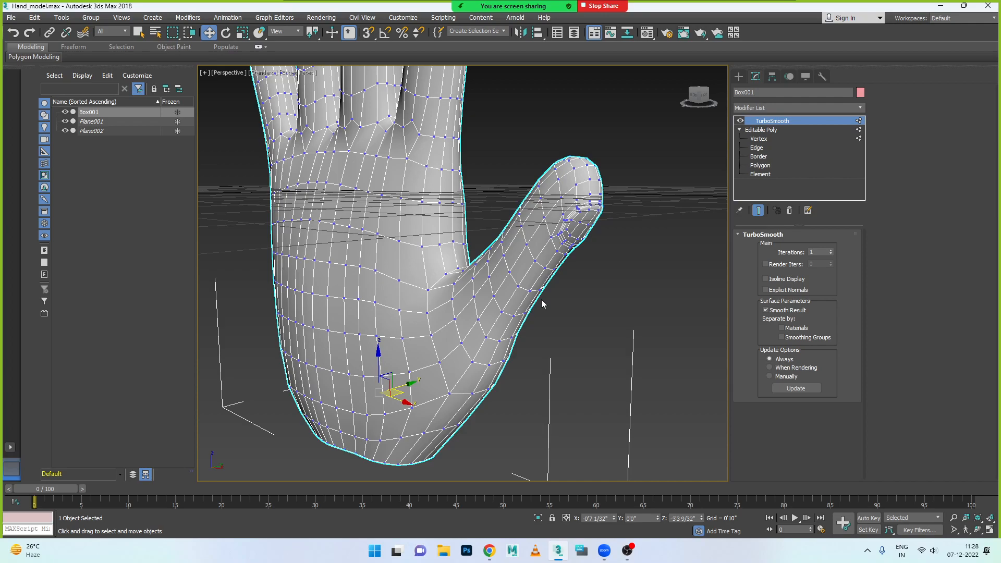
pyautogui.rightClick(786, 126)
pyautogui.click(778, 128)
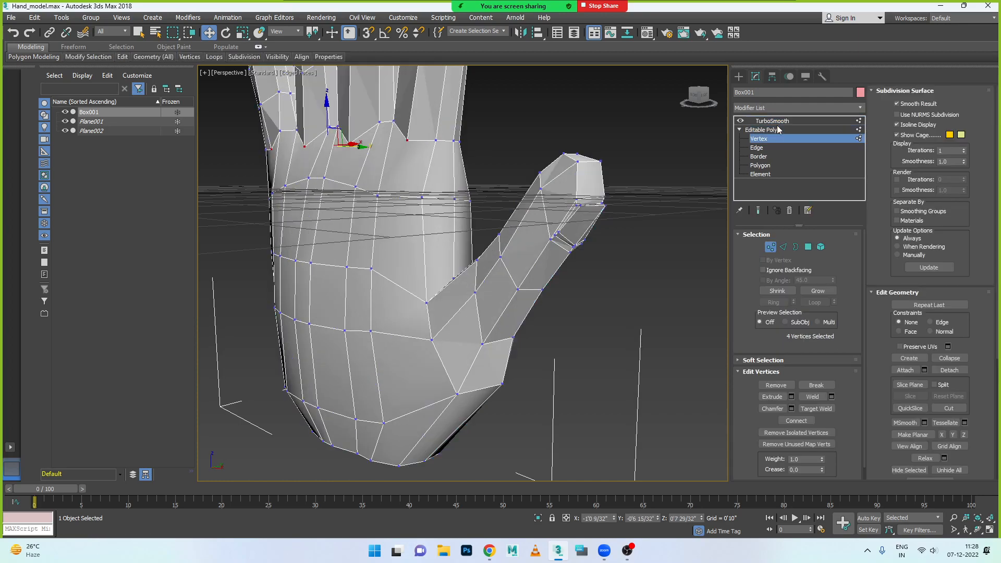
pyautogui.click(738, 130)
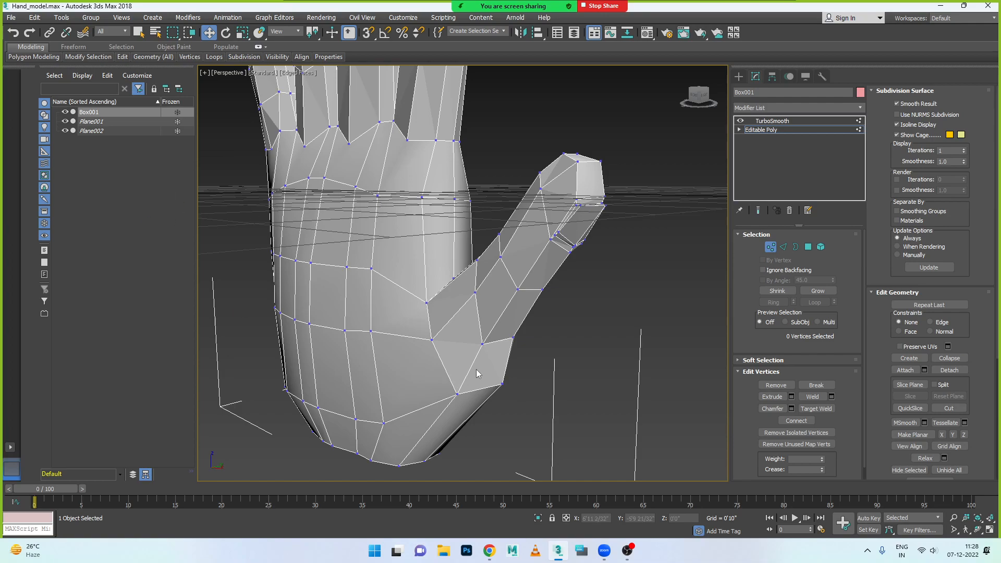
pyautogui.click(482, 347)
pyautogui.keyDown('alt'); pyautogui.moveTo(466, 374); pyautogui.dragTo(406, 342, button='middle'); pyautogui.keyUp('alt')
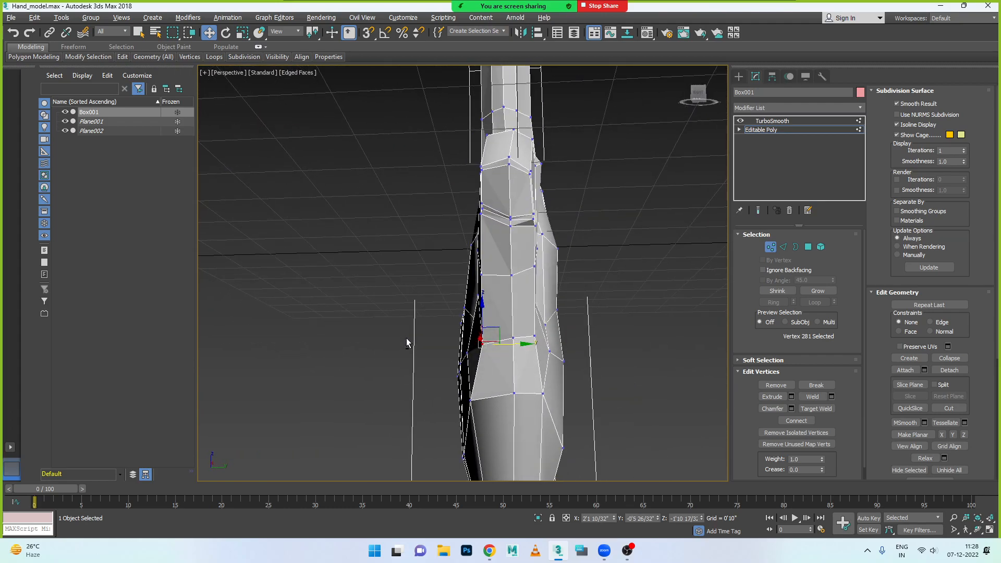
pyautogui.keyDown('alt'); pyautogui.moveTo(520, 343); pyautogui.dragTo(527, 369, button='middle'); pyautogui.keyUp('alt')
pyautogui.click(502, 350)
pyautogui.click(502, 344)
pyautogui.moveTo(526, 346); pyautogui.dragTo(506, 327)
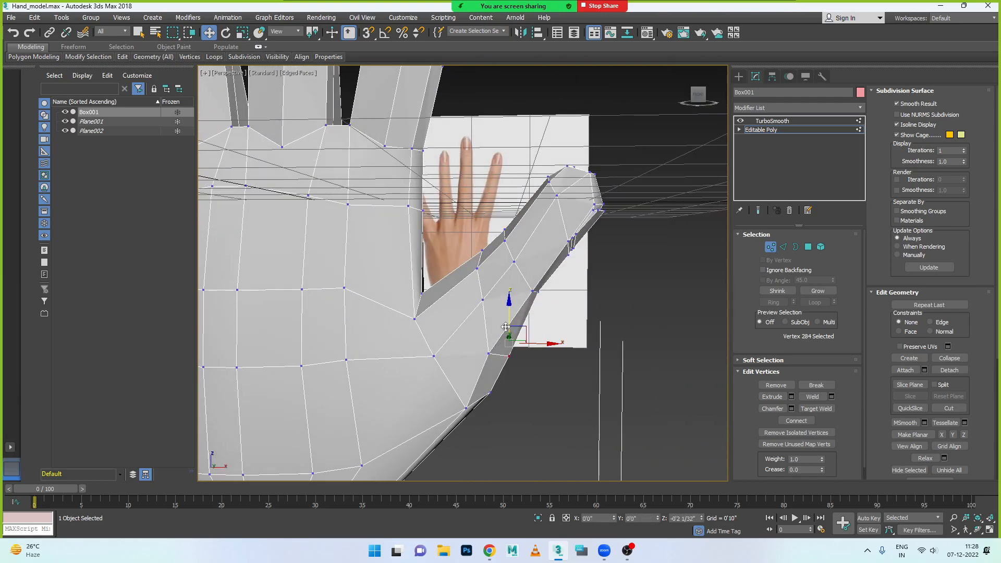
pyautogui.keyDown('alt'); pyautogui.moveTo(505, 327); pyautogui.dragTo(483, 442, button='middle'); pyautogui.keyUp('alt')
# - Nudge the vertex on the outer edge below the thumb base to smooth the transition into the palm
pyautogui.click(494, 388)
pyautogui.moveTo(516, 384); pyautogui.dragTo(512, 386)
pyautogui.keyDown('alt'); pyautogui.moveTo(511, 388); pyautogui.dragTo(495, 407, button='middle'); pyautogui.keyUp('alt')
pyautogui.moveTo(490, 354); pyautogui.dragTo(506, 401)
pyautogui.keyDown('alt'); pyautogui.moveTo(505, 402); pyautogui.dragTo(459, 328, button='middle'); pyautogui.keyUp('alt')
# - Reposition individual vertices along the thumb to even out its contour
pyautogui.click(478, 282)
pyautogui.moveTo(478, 282)
pyautogui.keyDown('alt'); pyautogui.mouseDown(button='middle')
pyautogui.moveTo(457, 281)
pyautogui.moveTo(485, 277)
pyautogui.mouseUp(button='middle'); pyautogui.keyUp('alt')
pyautogui.moveTo(488, 276); pyautogui.dragTo(488, 277)
pyautogui.click(484, 313)
pyautogui.keyDown('alt'); pyautogui.moveTo(484, 316); pyautogui.dragTo(483, 344, button='middle'); pyautogui.keyUp('alt')
pyautogui.moveTo(457, 317); pyautogui.dragTo(504, 345)
pyautogui.keyDown('alt'); pyautogui.moveTo(483, 347); pyautogui.dragTo(491, 297, button='middle'); pyautogui.keyUp('alt')
pyautogui.click(477, 273)
pyautogui.keyDown('alt'); pyautogui.moveTo(500, 325); pyautogui.dragTo(440, 281, button='middle'); pyautogui.keyUp('alt')
# - Round the thumb tip by moving one tip vertex outward along X and a neighbouring side vertex inward along Y
pyautogui.click(456, 251)
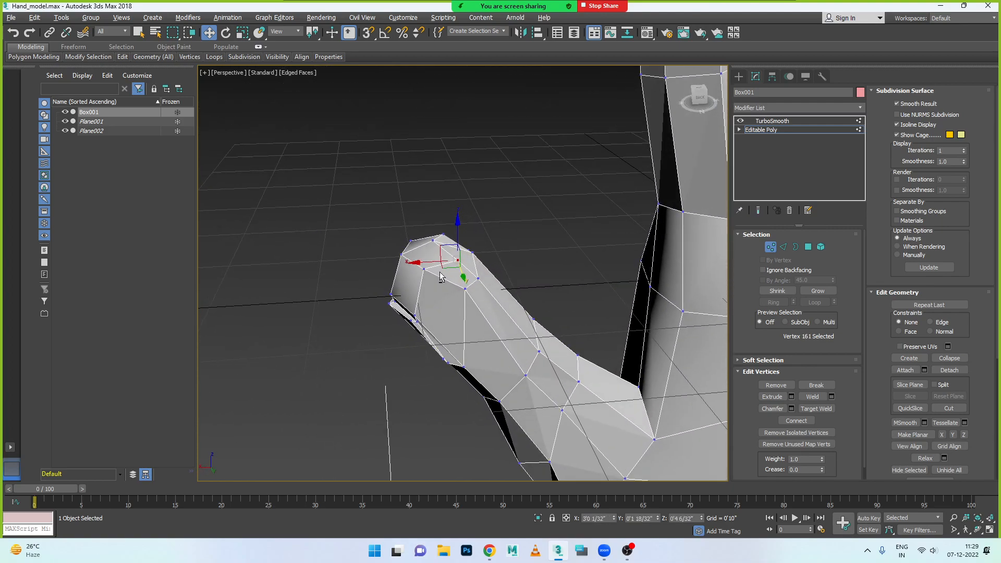
pyautogui.moveTo(441, 260); pyautogui.dragTo(426, 262)
pyautogui.keyDown('alt'); pyautogui.moveTo(462, 298); pyautogui.dragTo(517, 315, button='middle'); pyautogui.keyUp('alt')
pyautogui.keyDown('alt'); pyautogui.moveTo(459, 271); pyautogui.dragTo(416, 292, button='middle'); pyautogui.keyUp('alt')
pyautogui.click(399, 249)
pyautogui.moveTo(428, 246); pyautogui.dragTo(384, 281)
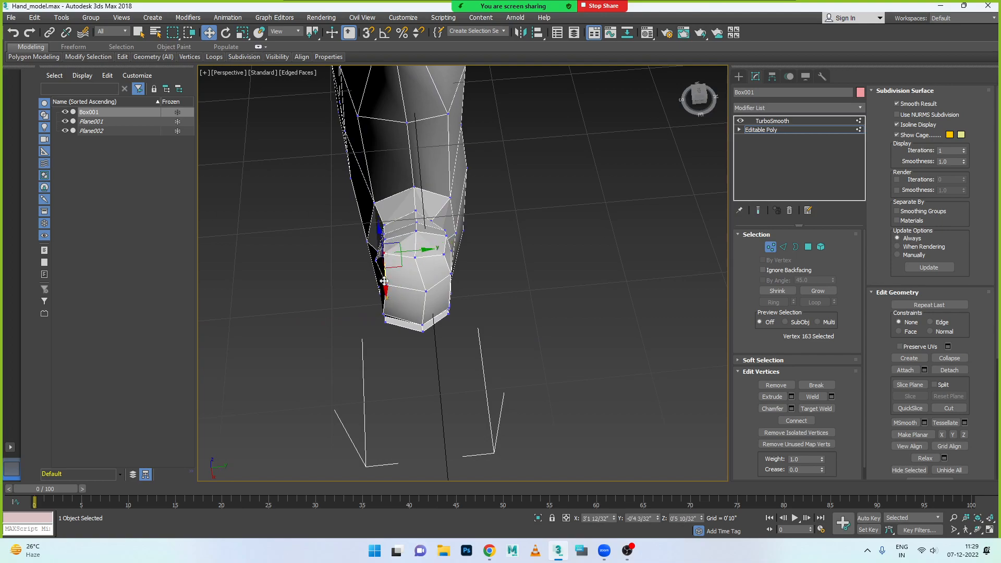
pyautogui.moveTo(407, 251); pyautogui.dragTo(412, 251)
pyautogui.keyDown('alt'); pyautogui.moveTo(411, 261); pyautogui.dragTo(428, 278, button='middle'); pyautogui.keyUp('alt')
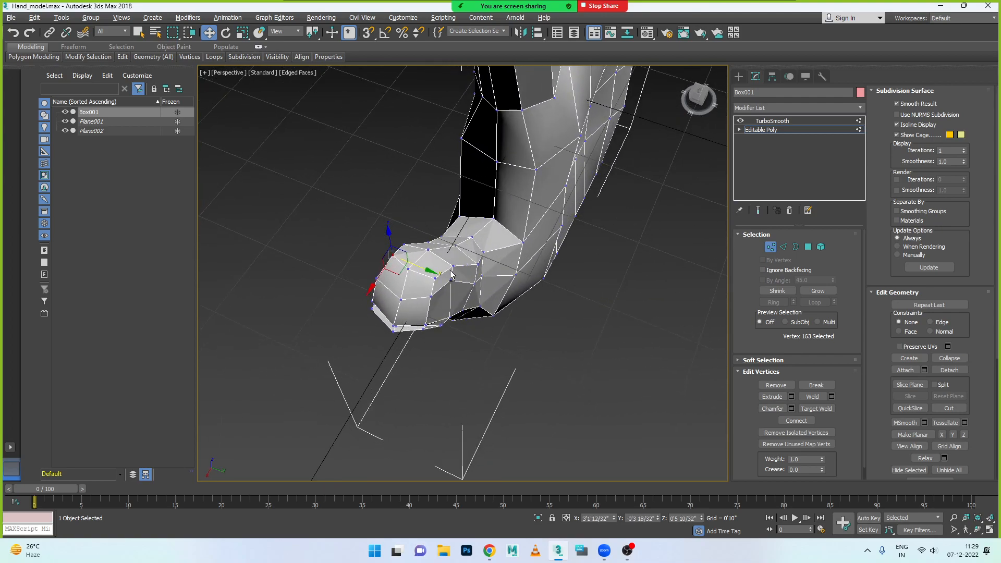
# - Shift the vertex on the outer side of the thumb base slightly outward along Y
pyautogui.click(484, 254)
pyautogui.keyDown('alt'); pyautogui.moveTo(485, 266); pyautogui.dragTo(503, 280, button='middle'); pyautogui.keyUp('alt')
pyautogui.moveTo(512, 258); pyautogui.dragTo(519, 259)
pyautogui.scroll(-3, 509, 249)
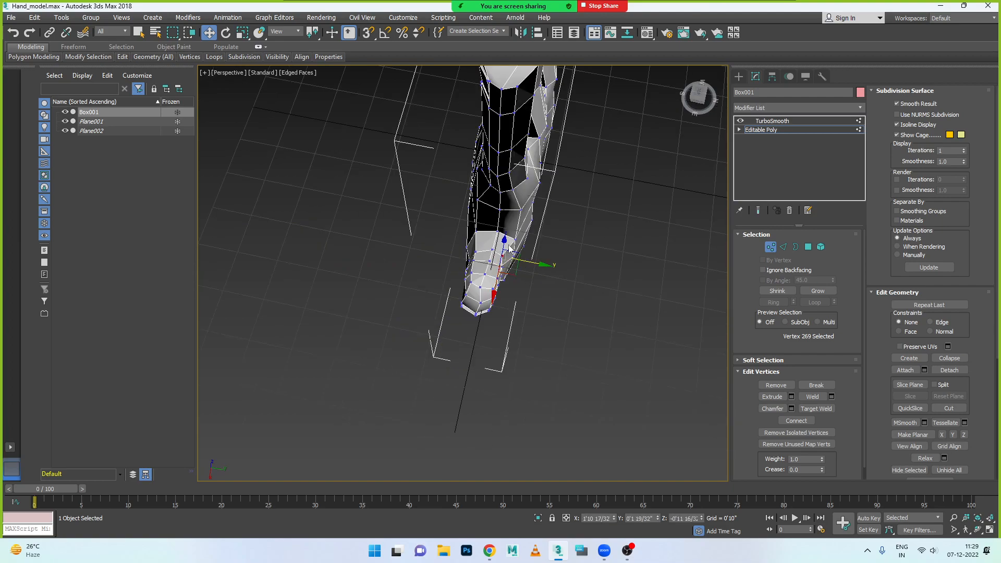
# - Examine the thumb's surface with TurboSmooth active from the tip and outer side
pyautogui.click(771, 120)
pyautogui.click(618, 245)
pyautogui.moveTo(487, 319)
pyautogui.keyDown('alt'); pyautogui.mouseDown(button='middle')
pyautogui.moveTo(505, 264)
pyautogui.moveTo(471, 250)
pyautogui.moveTo(435, 239)
pyautogui.moveTo(384, 284)
pyautogui.moveTo(545, 269)
pyautogui.moveTo(601, 244)
pyautogui.moveTo(445, 214)
pyautogui.moveTo(496, 180)
pyautogui.moveTo(480, 172)
pyautogui.moveTo(489, 165)
pyautogui.moveTo(498, 330)
pyautogui.mouseUp(button='middle'); pyautogui.keyUp('alt')
pyautogui.click(494, 286)
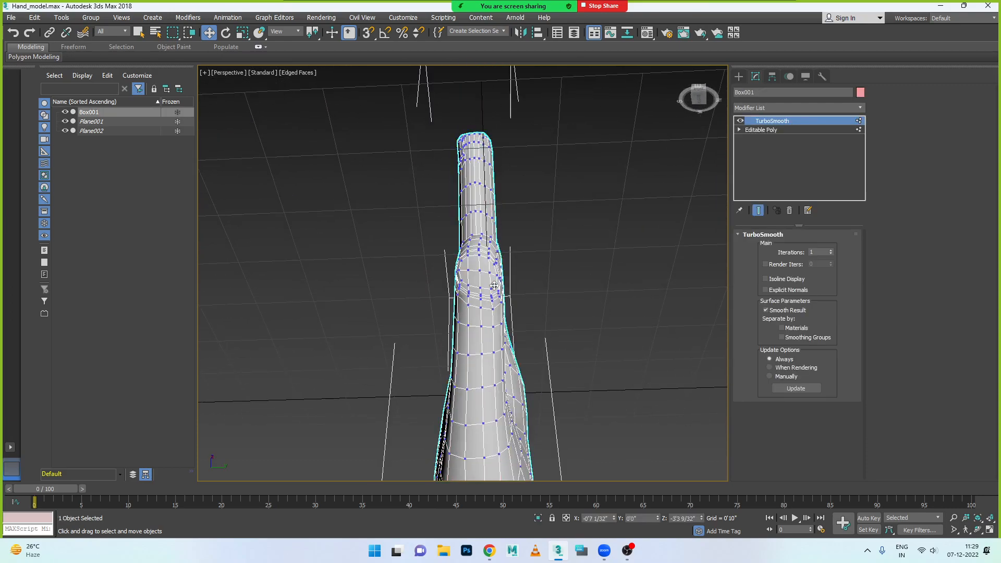
pyautogui.scroll(5, 518, 301)
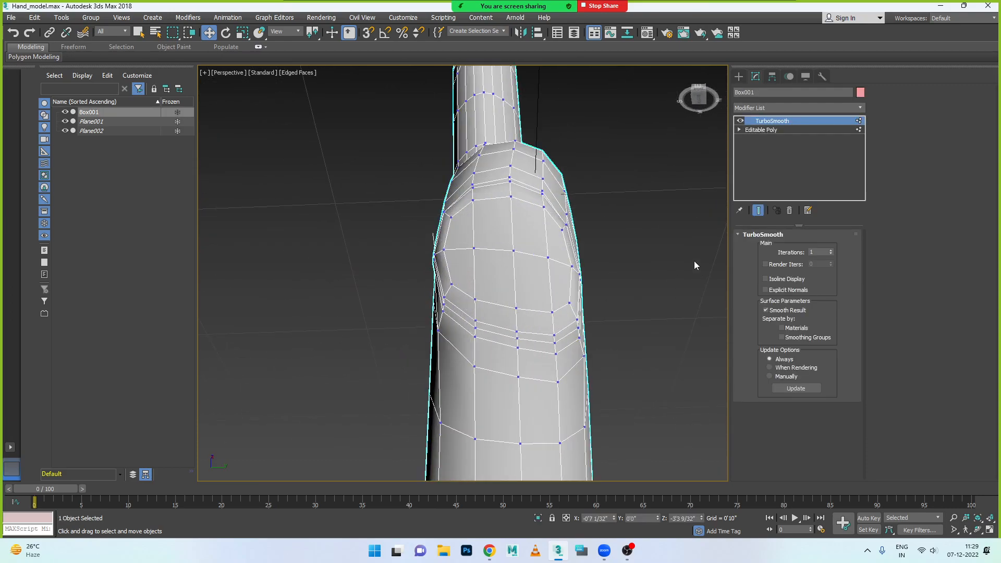
# - Select the two Editable Poly edges across the thumb at the lower nail boundary and reposition them to shape the crease, including along X
pyautogui.click(739, 129)
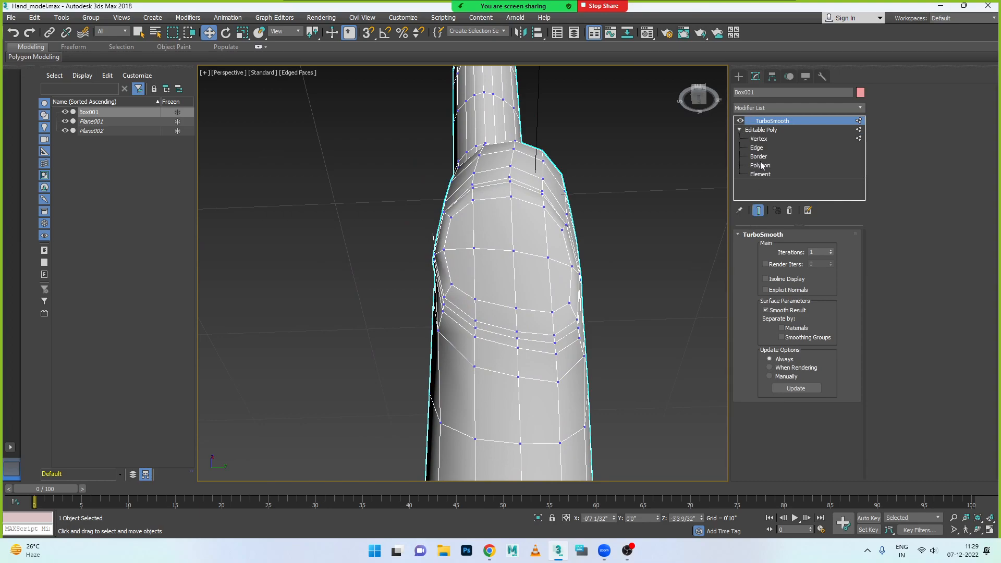
pyautogui.click(756, 147)
pyautogui.keyDown('alt'); pyautogui.moveTo(497, 298); pyautogui.dragTo(543, 296, button='middle'); pyautogui.keyUp('alt')
pyautogui.scroll(-10, 542, 296)
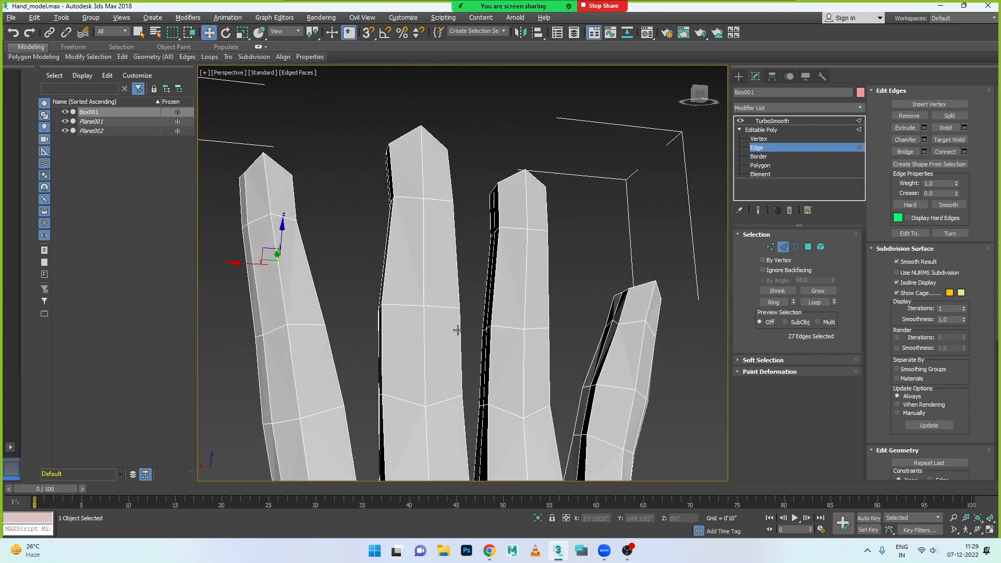
pyautogui.keyDown('alt'); pyautogui.moveTo(481, 308); pyautogui.dragTo(481, 301, button='middle'); pyautogui.keyUp('alt')
pyautogui.scroll(7, 380, 348)
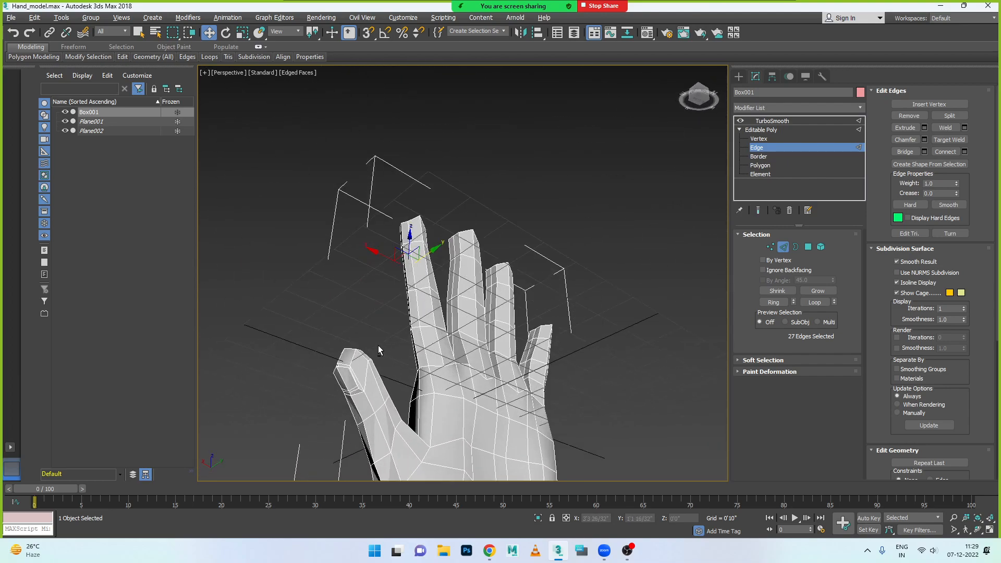
pyautogui.keyDown('alt'); pyautogui.moveTo(380, 349); pyautogui.dragTo(374, 335, button='middle'); pyautogui.keyUp('alt')
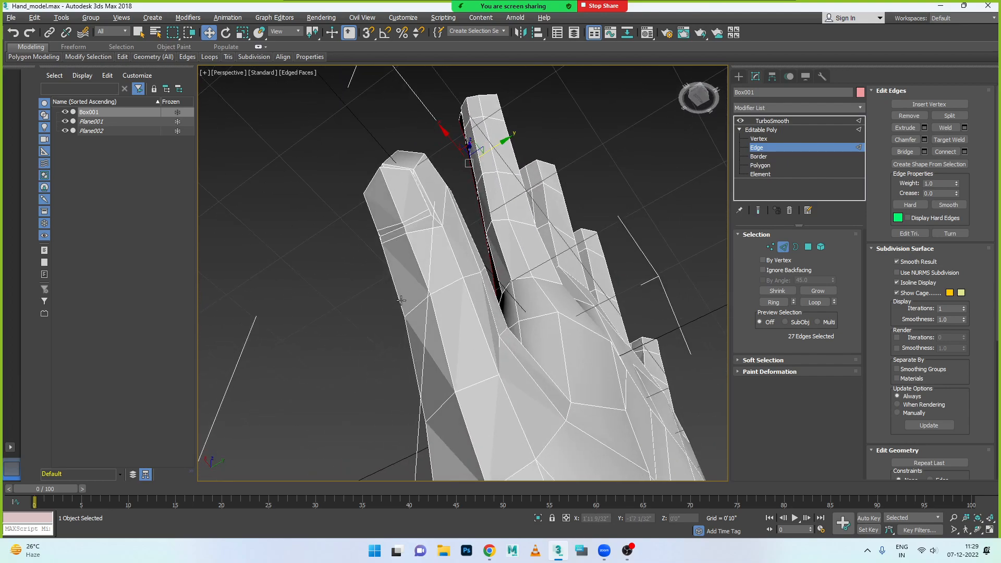
pyautogui.click(414, 224)
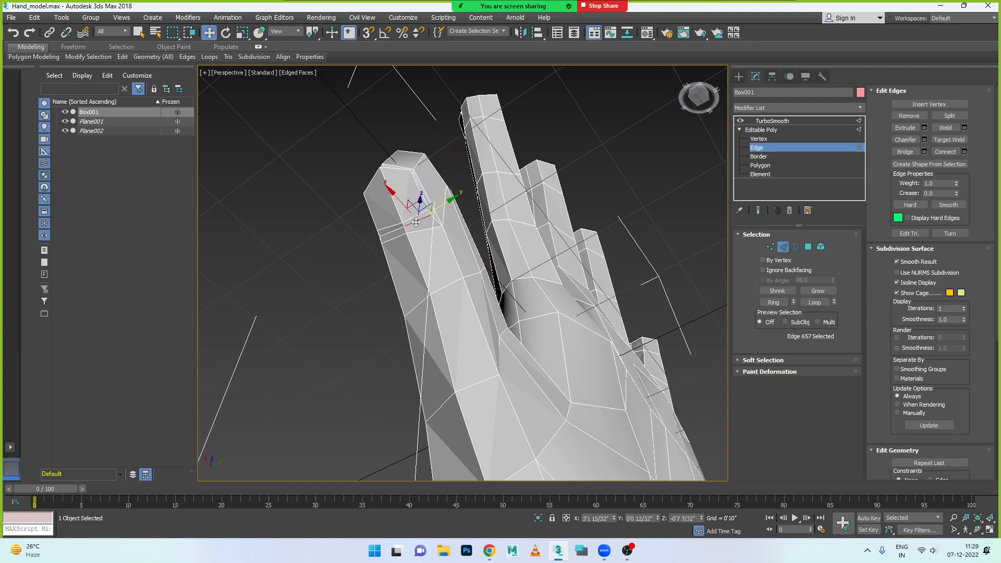
pyautogui.keyDown('ctrl'); pyautogui.click(392, 232); pyautogui.keyUp('ctrl')
pyautogui.keyDown('alt'); pyautogui.moveTo(397, 239); pyautogui.dragTo(409, 293, button='middle'); pyautogui.keyUp('alt')
pyautogui.keyDown('alt'); pyautogui.moveTo(403, 193); pyautogui.dragTo(384, 253, button='middle'); pyautogui.keyUp('alt')
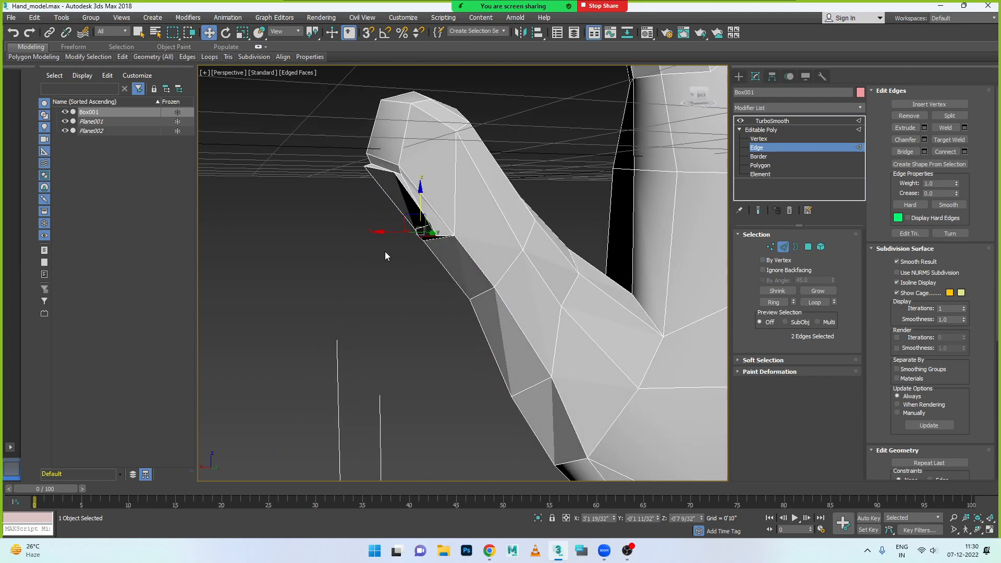
pyautogui.moveTo(388, 233); pyautogui.dragTo(386, 234)
pyautogui.keyDown('alt'); pyautogui.moveTo(388, 233); pyautogui.dragTo(459, 225, button='middle'); pyautogui.keyUp('alt')
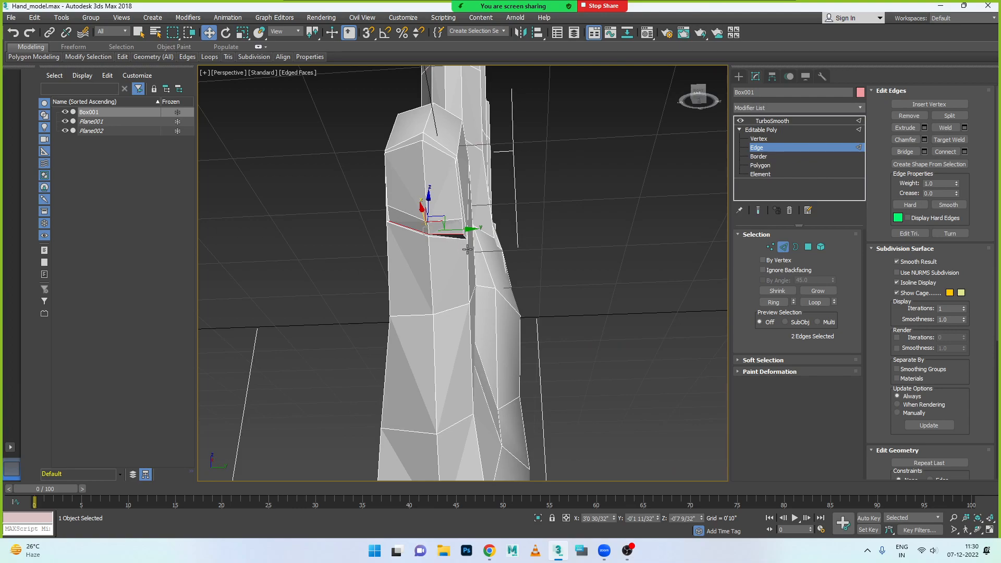
# - Rotate the two selected nail-boundary edges slightly about X, then finish editing the edges
pyautogui.press('e')
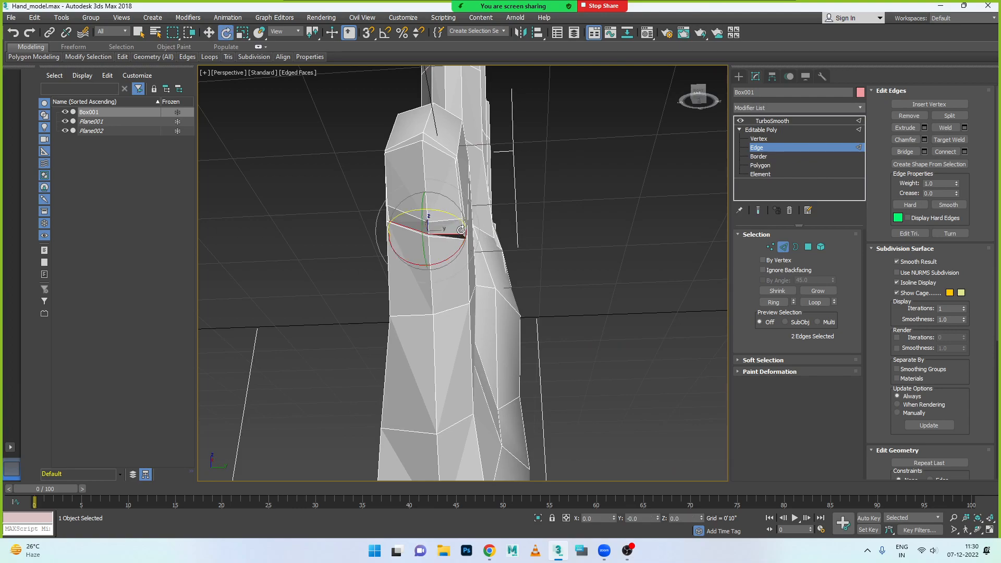
pyautogui.moveTo(460, 245); pyautogui.dragTo(458, 248)
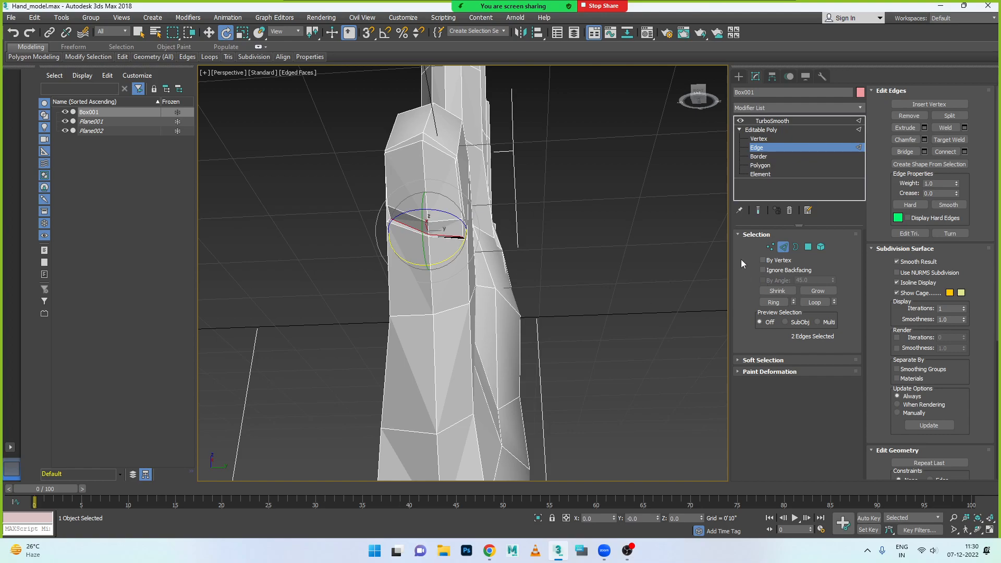
pyautogui.click(772, 148)
# - Inspect the TurboSmooth result of the thumb's nail crease in Default Shading without edged faces
pyautogui.click(772, 120)
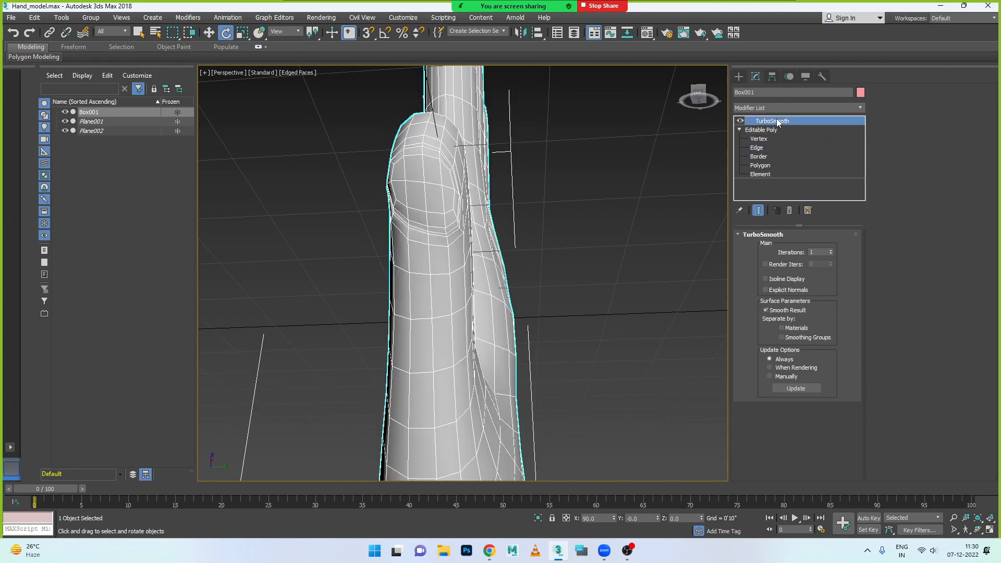
pyautogui.click(566, 213)
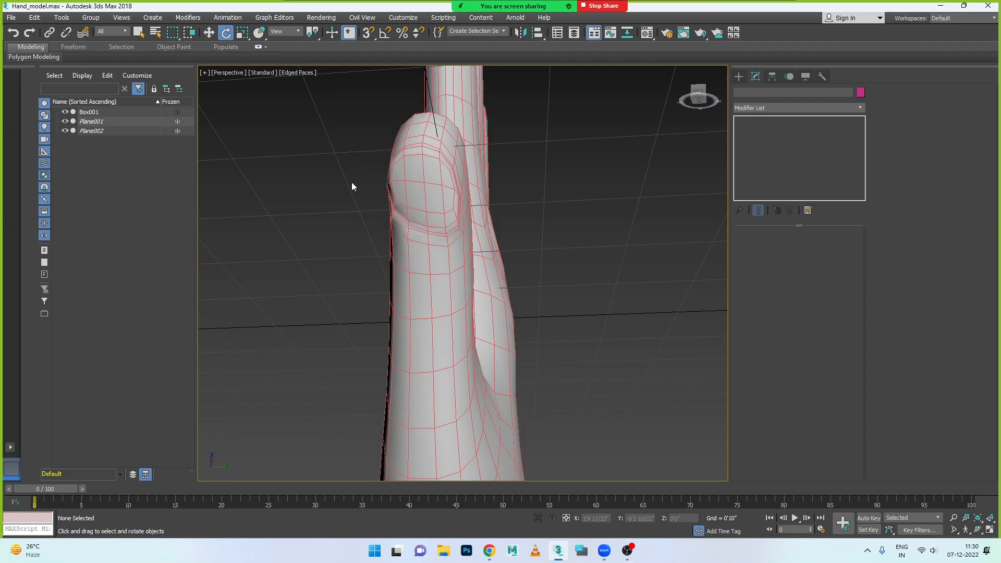
pyautogui.click(296, 72)
pyautogui.click(321, 179)
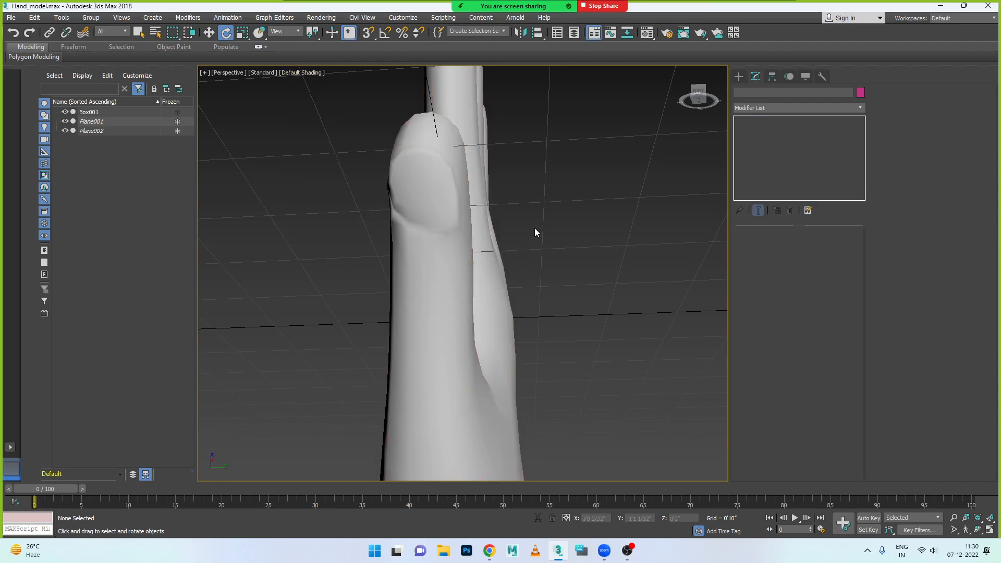
pyautogui.scroll(-4, 539, 234)
pyautogui.scroll(6, 514, 230)
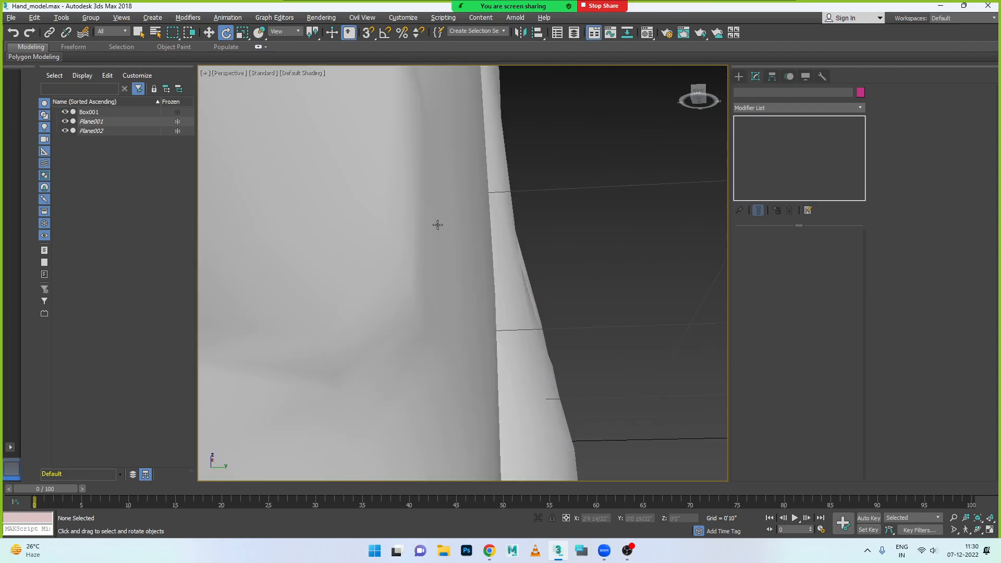
pyautogui.scroll(-3, 421, 235)
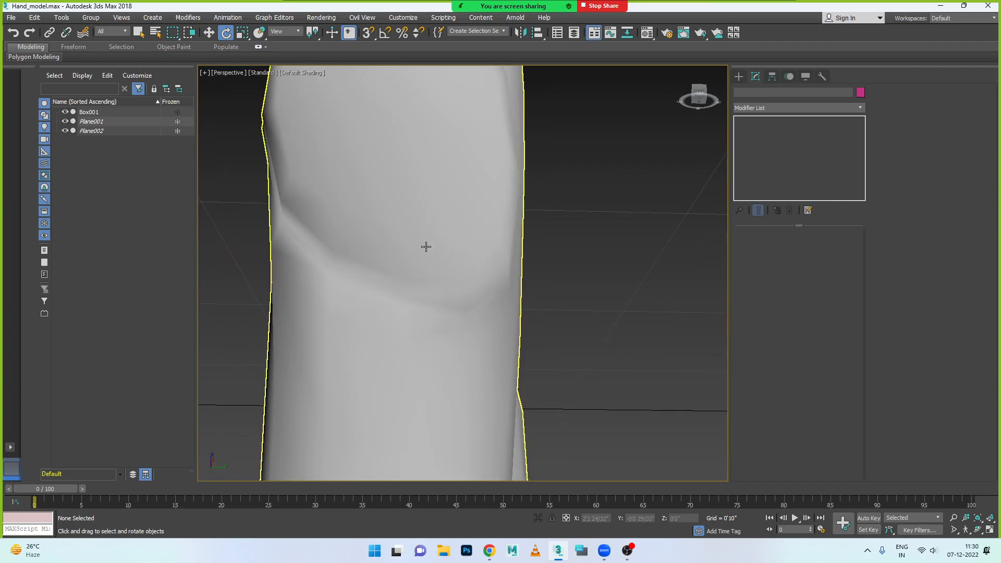
# - Return to the Editable Poly vertices with Edged Faces shown and reposition the inner groove vertex at one side of the nail crease
pyautogui.click(424, 245)
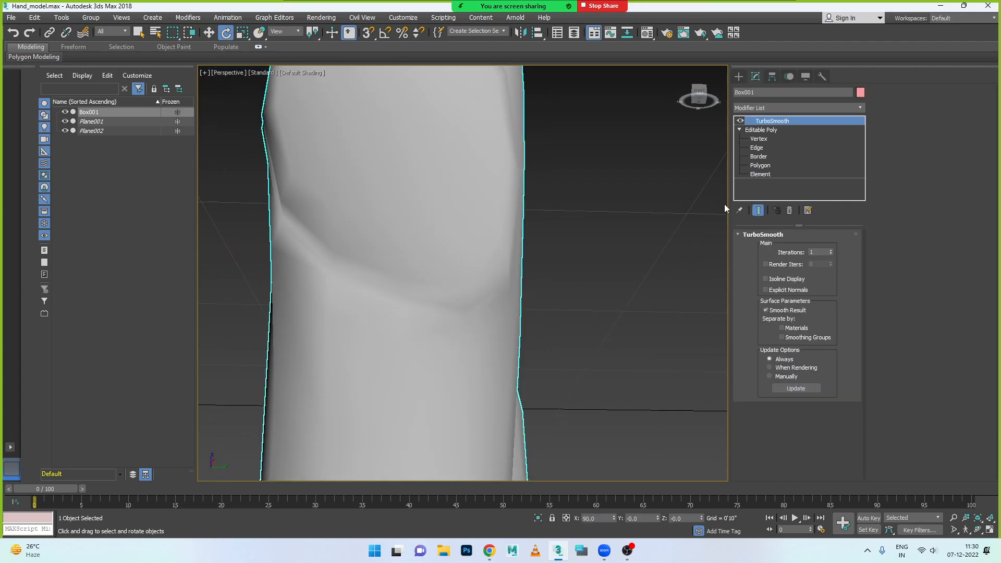
pyautogui.click(758, 140)
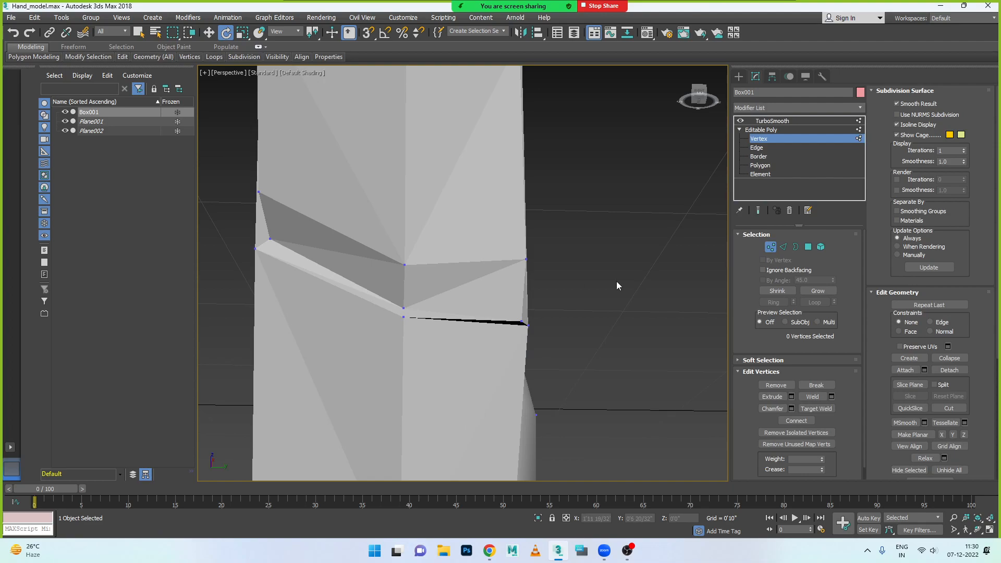
pyautogui.click(305, 72)
pyautogui.click(354, 179)
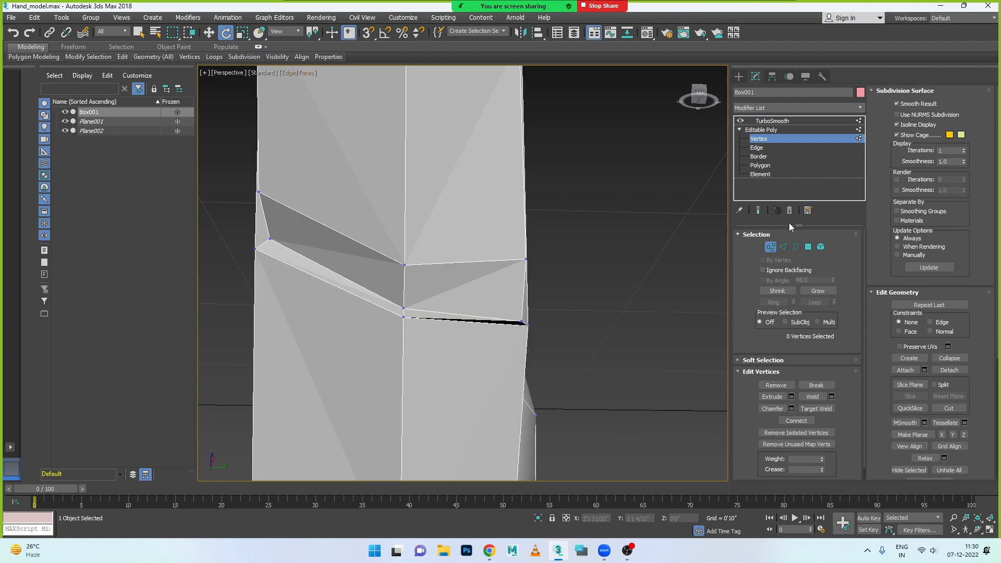
pyautogui.click(521, 323)
pyautogui.press('w')
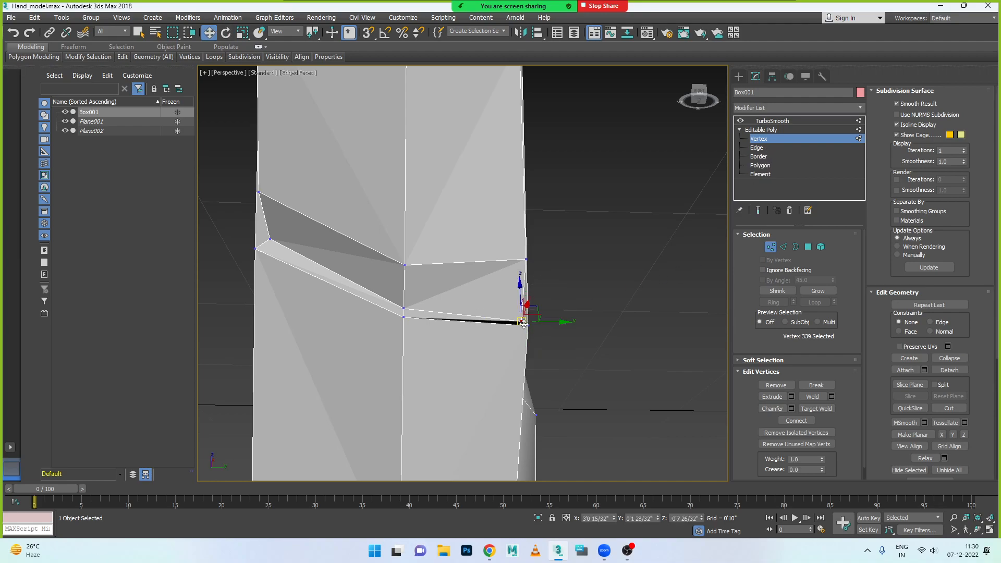
pyautogui.moveTo(562, 321); pyautogui.dragTo(555, 317)
pyautogui.keyDown('alt'); pyautogui.moveTo(551, 319); pyautogui.dragTo(503, 353, button='middle'); pyautogui.keyUp('alt')
pyautogui.moveTo(500, 328); pyautogui.dragTo(522, 324)
pyautogui.moveTo(547, 284); pyautogui.dragTo(545, 266)
pyautogui.keyDown('alt'); pyautogui.moveTo(535, 290); pyautogui.dragTo(435, 272, button='middle'); pyautogui.keyUp('alt')
# - Adjust the middle inner vertex of the nail crease and the inner vertex at its opposite side to even out the groove
pyautogui.click(424, 295)
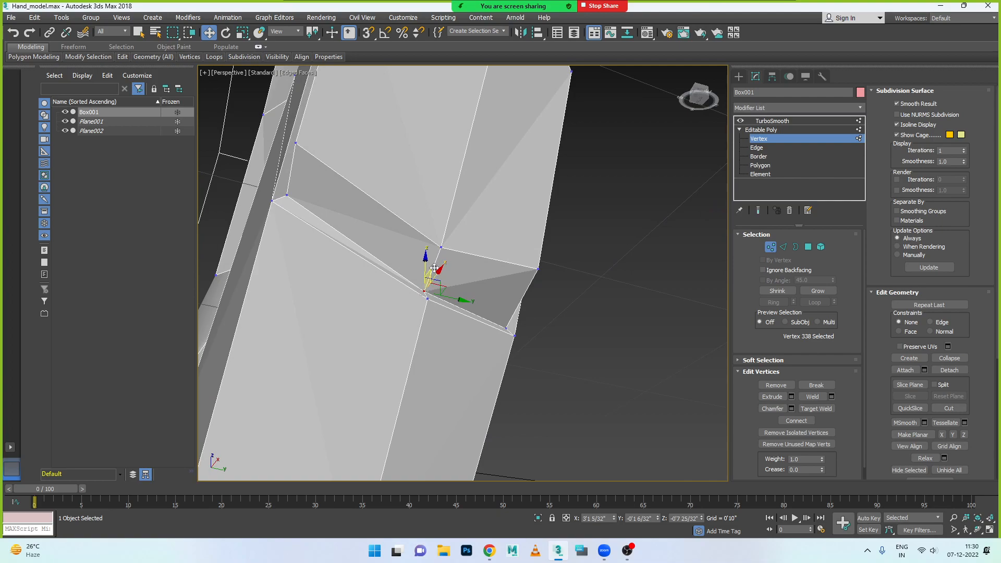
pyautogui.moveTo(438, 271); pyautogui.dragTo(434, 279)
pyautogui.click(287, 195)
pyautogui.moveTo(293, 176); pyautogui.dragTo(292, 181)
pyautogui.keyDown('alt'); pyautogui.moveTo(327, 241); pyautogui.dragTo(270, 271, button='middle'); pyautogui.keyUp('alt')
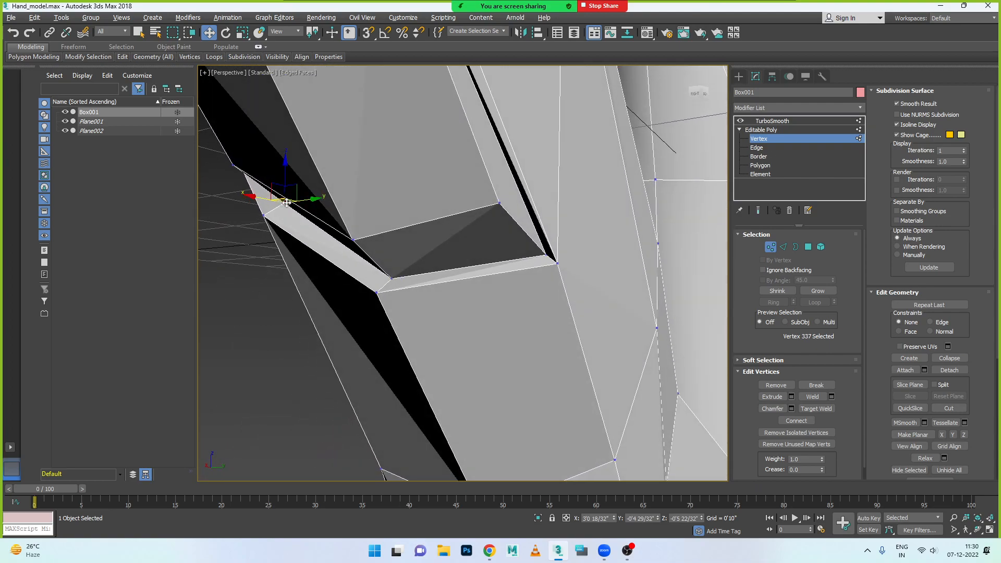
pyautogui.moveTo(287, 200)
pyautogui.mouseDown()
pyautogui.moveTo(291, 175)
pyautogui.moveTo(285, 185)
pyautogui.mouseUp()
# - Reposition the middle inner vertex of the nail crease again, closer to the crease's lower edge
pyautogui.click(391, 278)
pyautogui.moveTo(391, 243); pyautogui.dragTo(369, 284)
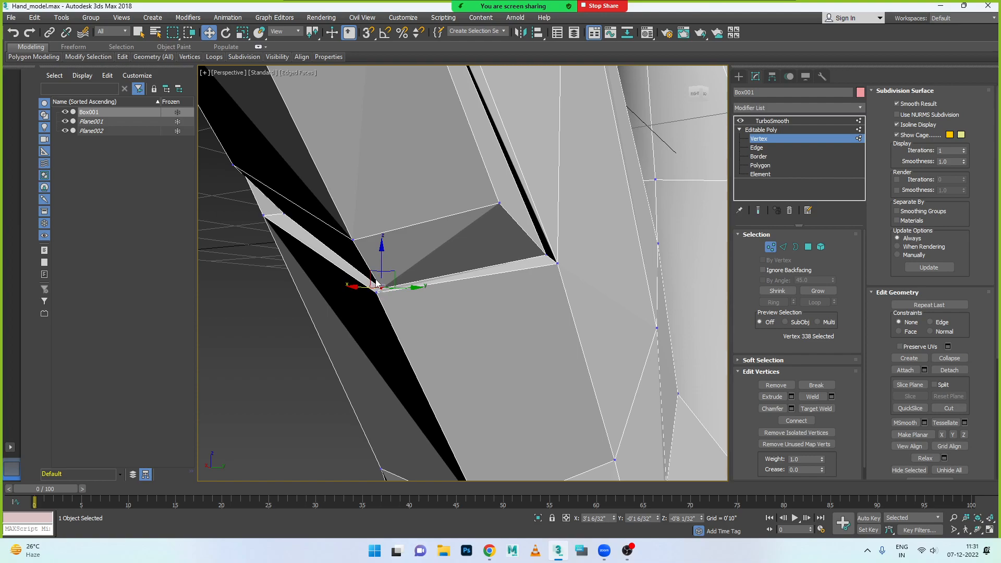
pyautogui.keyDown('alt'); pyautogui.moveTo(405, 307); pyautogui.dragTo(365, 310, button='middle'); pyautogui.keyUp('alt')
pyautogui.moveTo(381, 265); pyautogui.dragTo(352, 282)
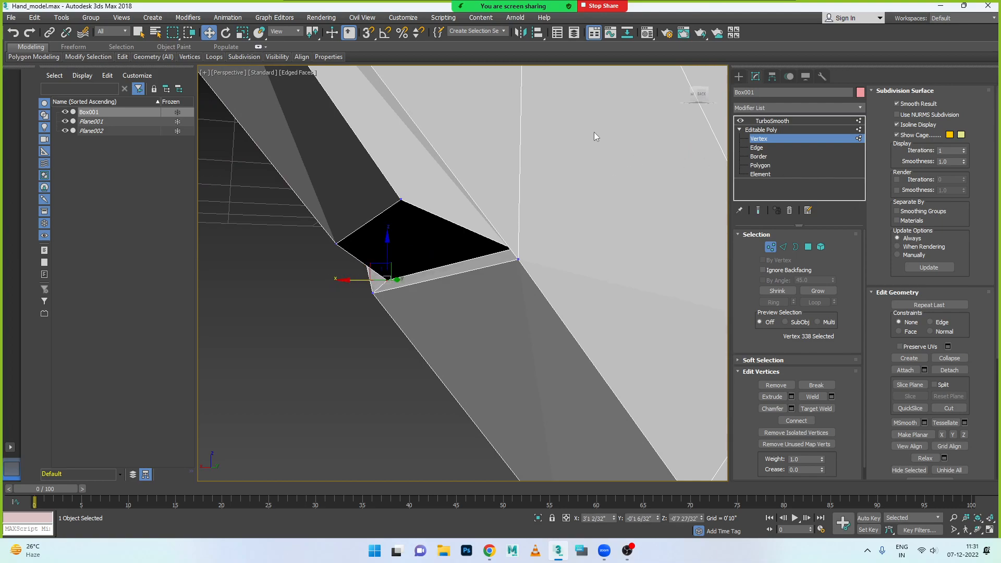
# - Review the TurboSmooth result around the thumb and its nail crease, then reselect the hand
pyautogui.click(780, 125)
pyautogui.click(359, 296)
pyautogui.scroll(-5, 359, 296)
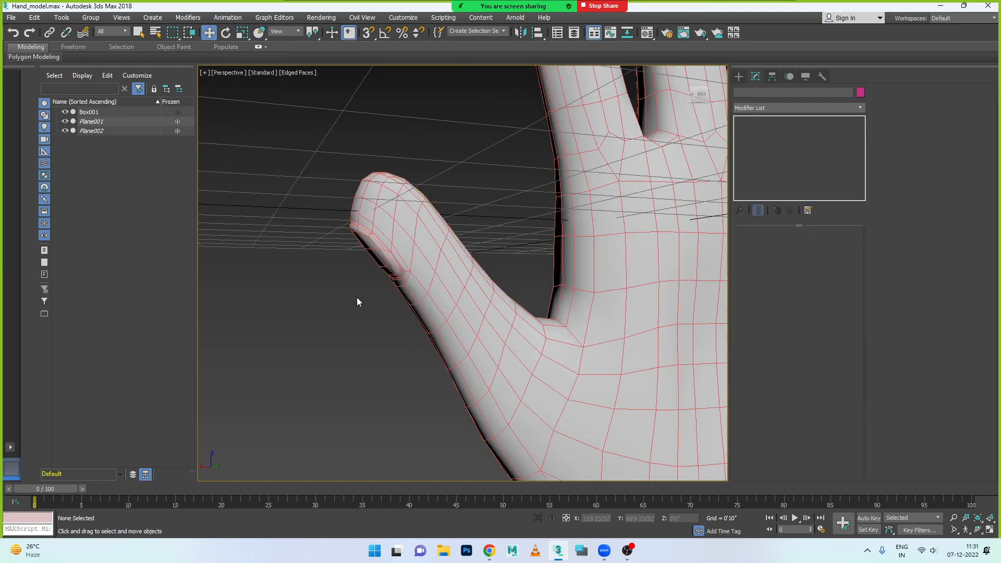
pyautogui.keyDown('alt'); pyautogui.moveTo(356, 299); pyautogui.dragTo(378, 276, button='middle'); pyautogui.keyUp('alt')
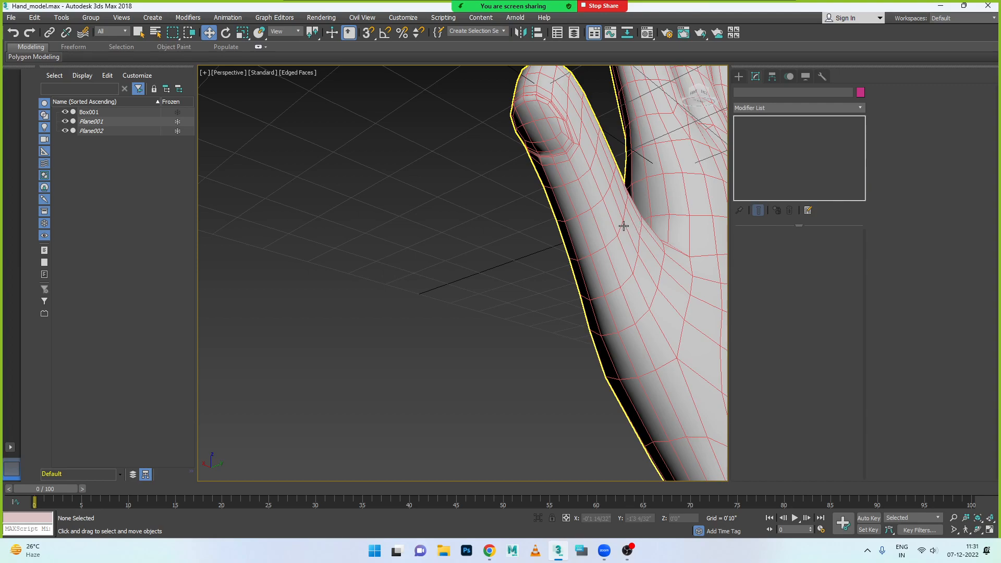
pyautogui.click(609, 257)
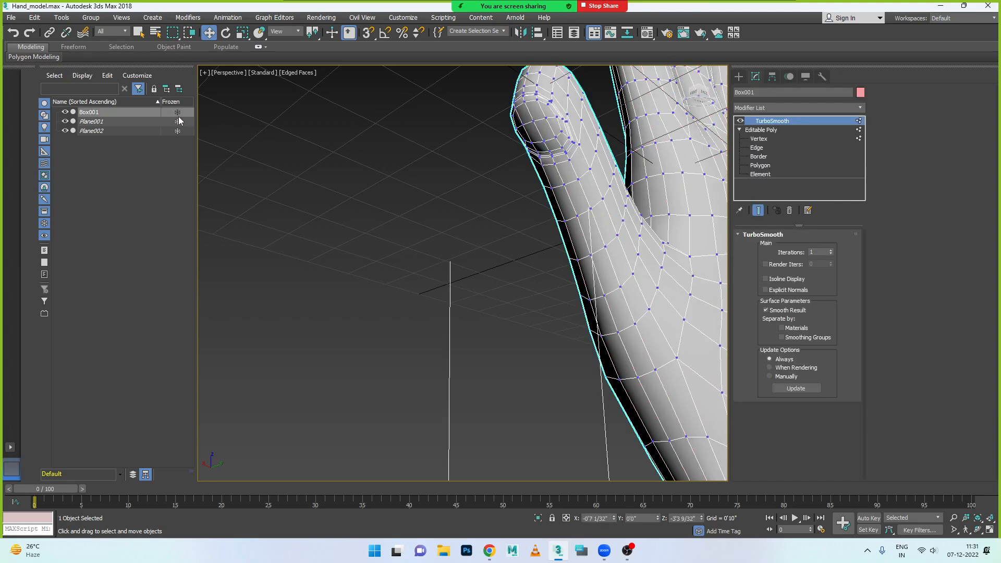
# - Close the hand model by starting a new, empty scene
pyautogui.click(10, 18)
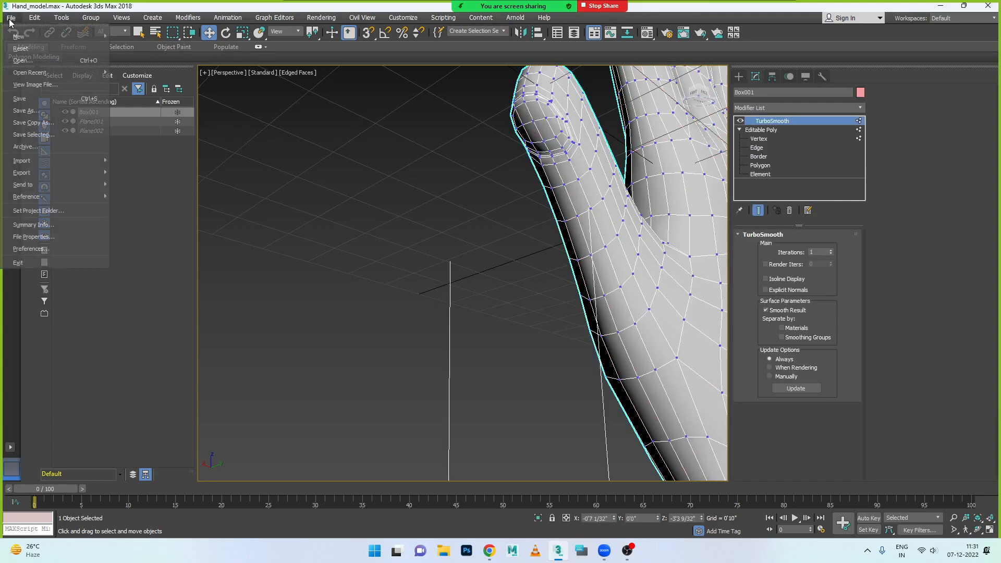
pyautogui.moveTo(22, 39)
pyautogui.press('Escape')
pyautogui.press('Escape')
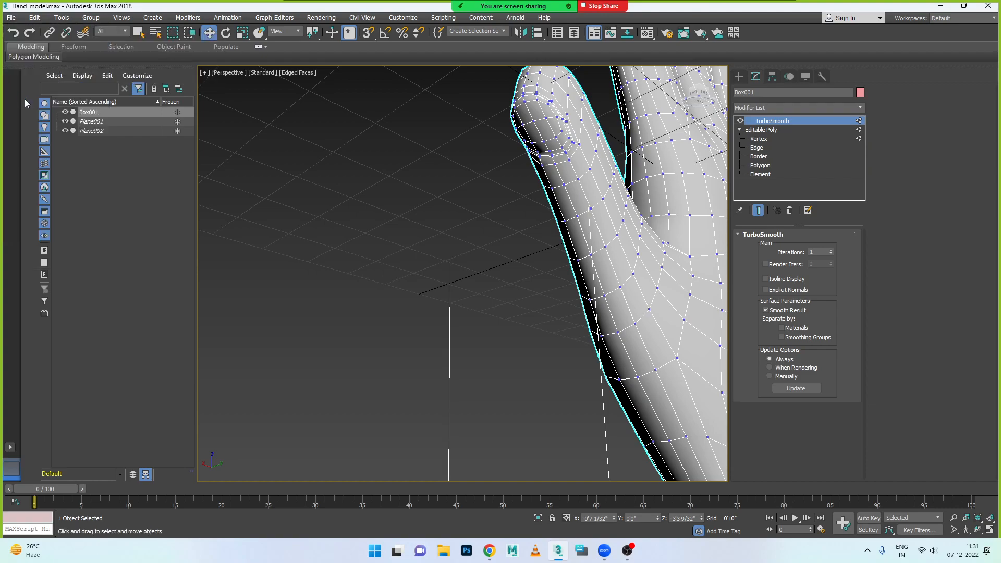
pyautogui.click(5, 18)
pyautogui.moveTo(19, 40)
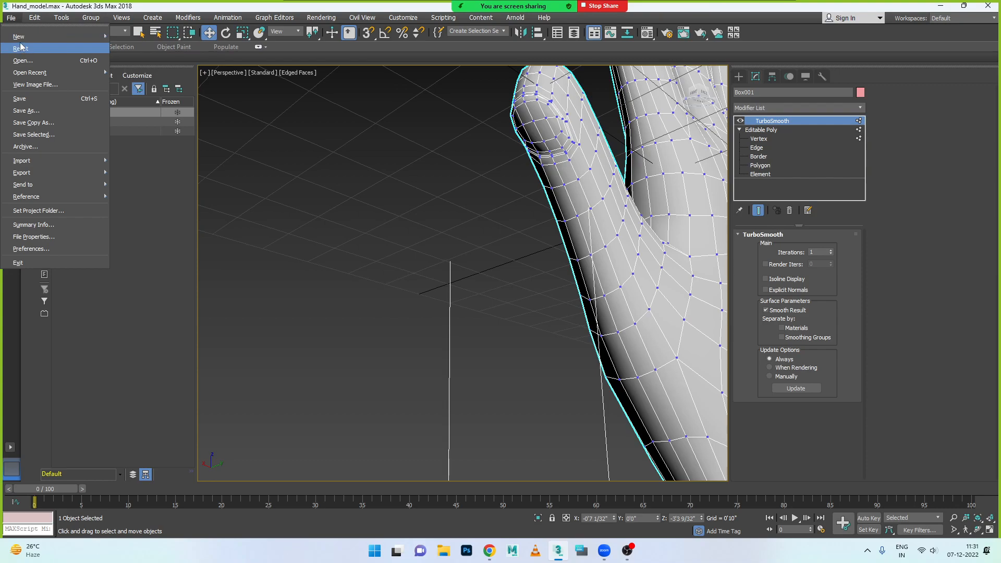
pyautogui.click(148, 42)
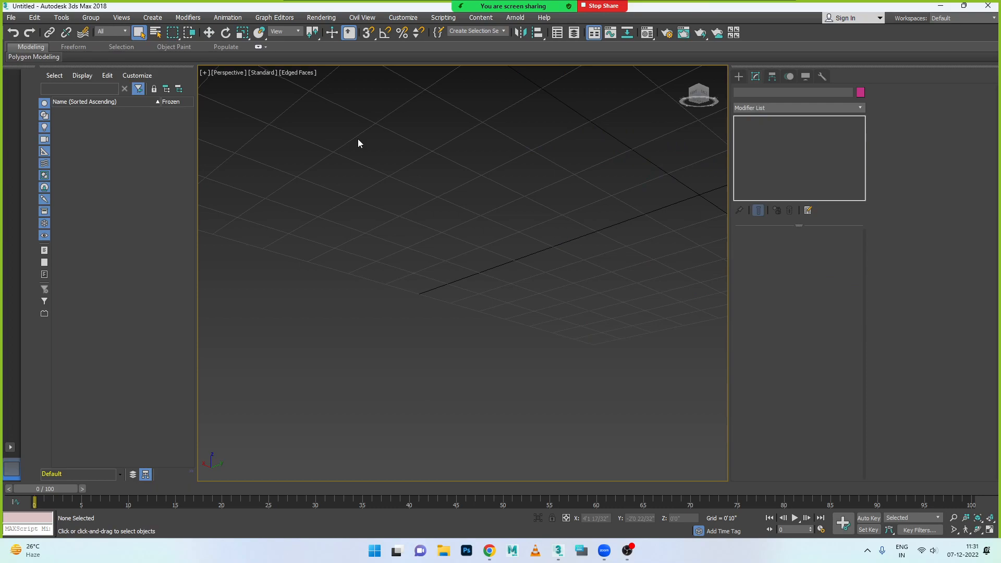
# - Create a plane about 5'4" long and 5'6" wide in the Left view, then return to the maximized Perspective view
pyautogui.click(739, 77)
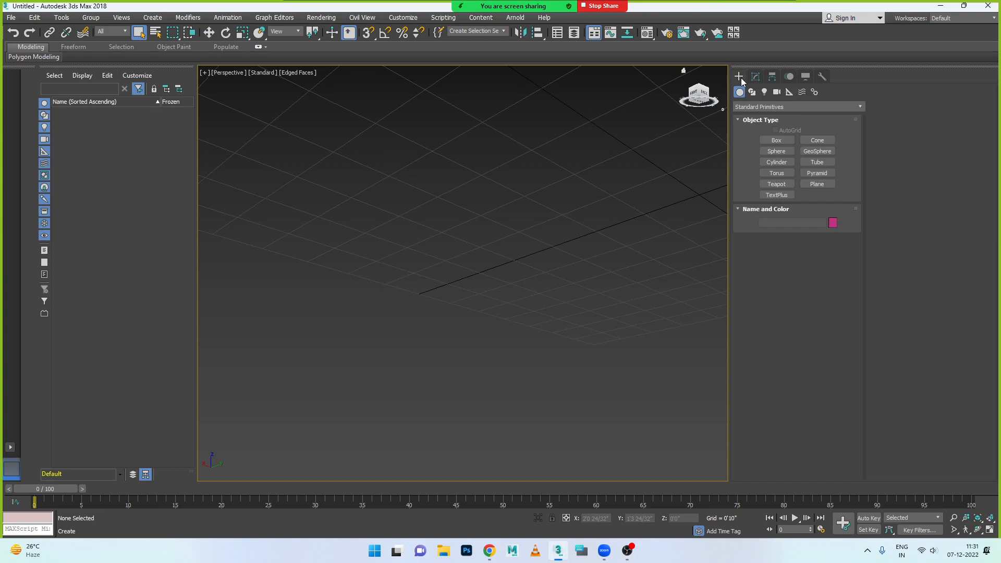
pyautogui.click(818, 185)
pyautogui.hotkey('alt', 'w')
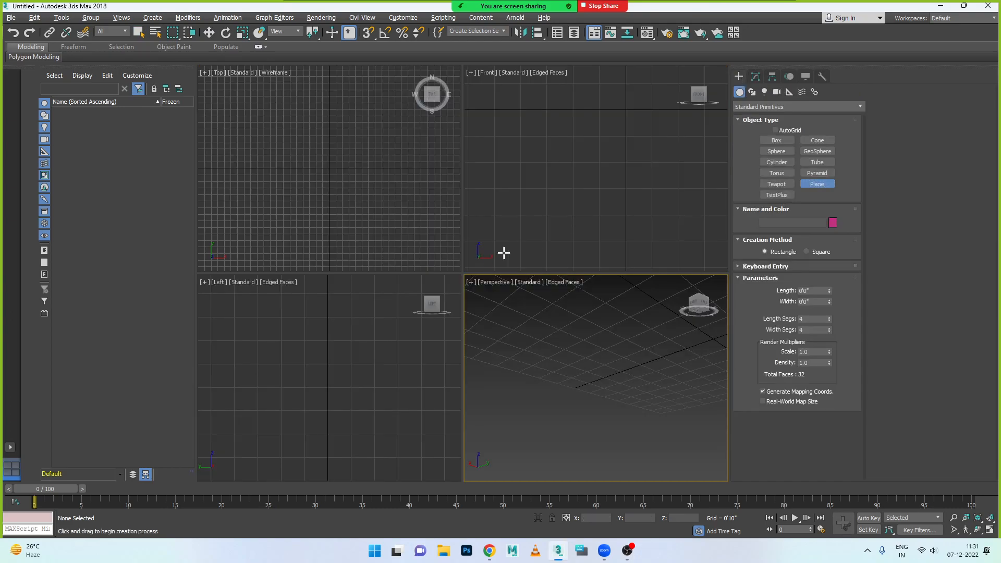
pyautogui.middleClick(398, 287)
pyautogui.hotkey('alt', 'w')
pyautogui.moveTo(280, 151); pyautogui.dragTo(597, 457)
pyautogui.hotkey('alt', 'w')
pyautogui.middleClick(671, 356)
pyautogui.hotkey('alt', 'w')
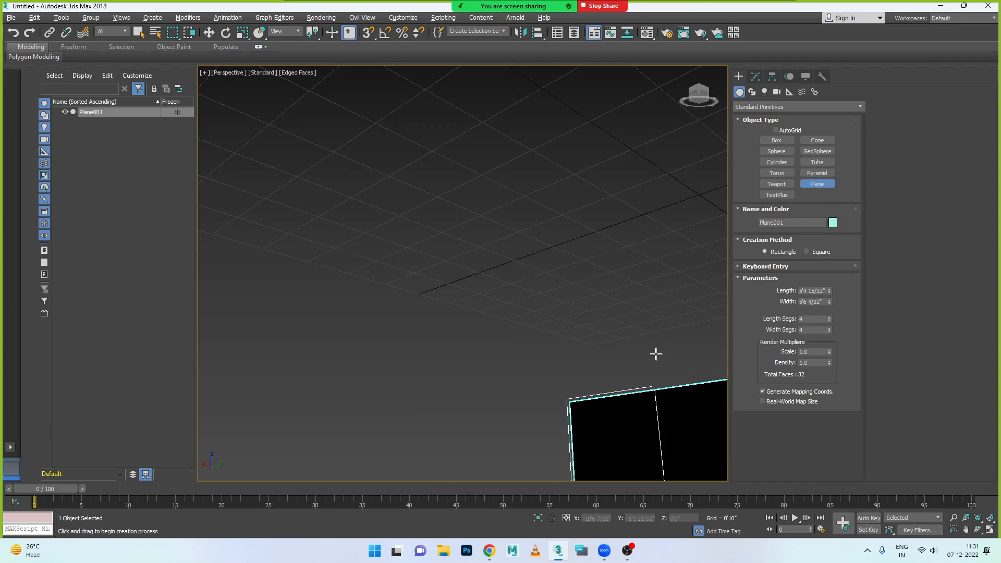
# - Raise the plane along Z to about 3'11" so it stands above the grid
pyautogui.scroll(-8, 600, 386)
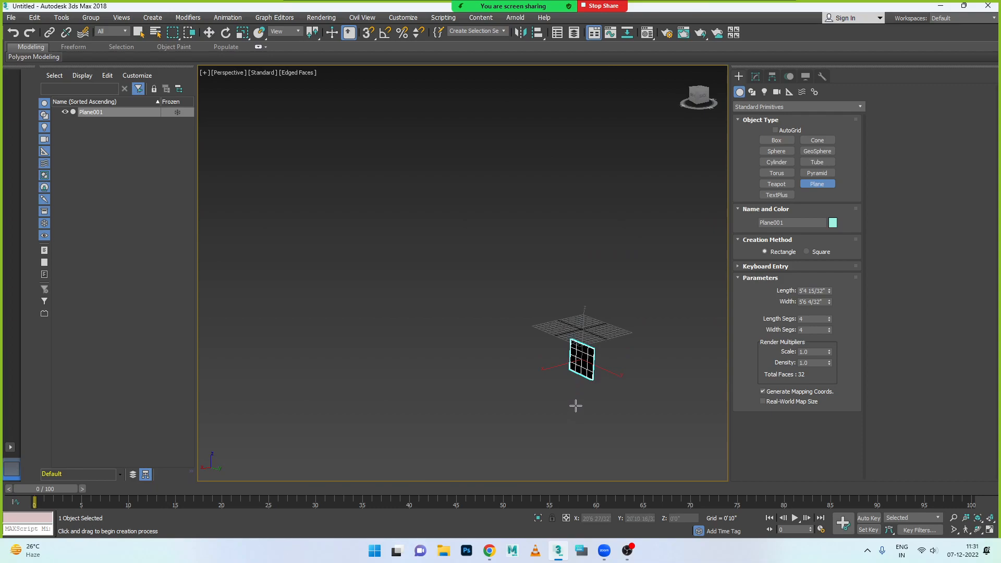
pyautogui.press('w')
pyautogui.moveTo(583, 333); pyautogui.dragTo(589, 278)
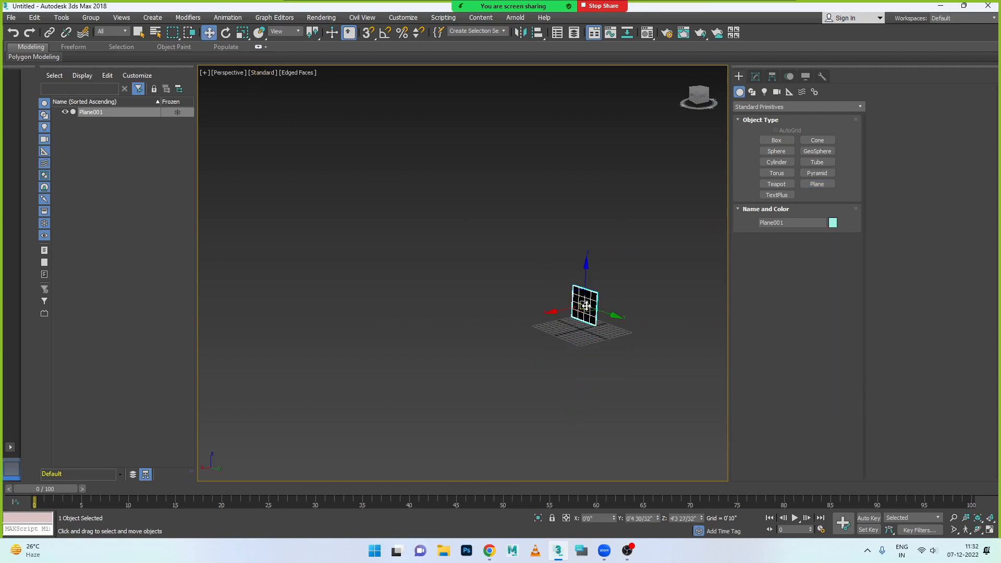
pyautogui.scroll(6, 584, 305)
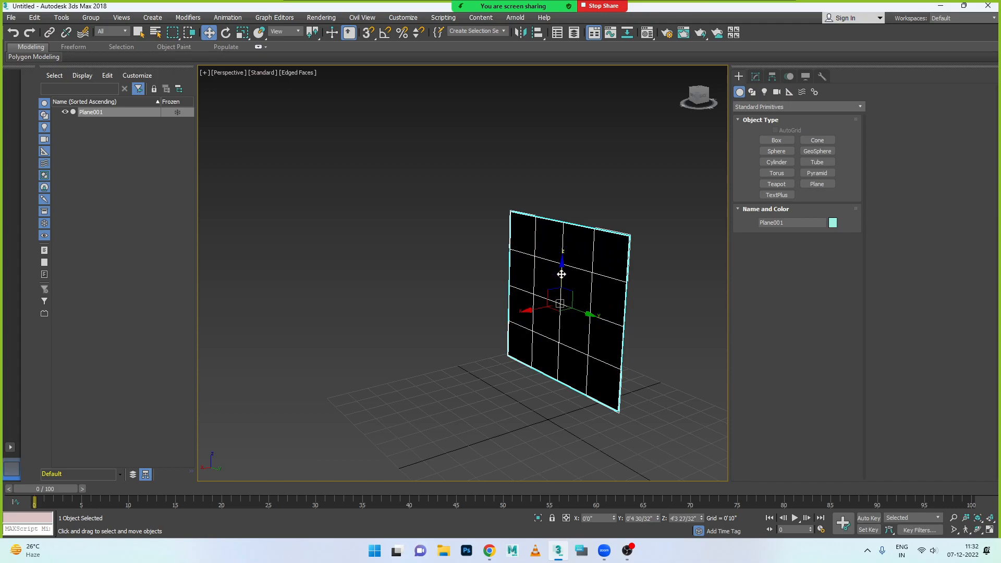
pyautogui.moveTo(561, 272); pyautogui.dragTo(561, 284)
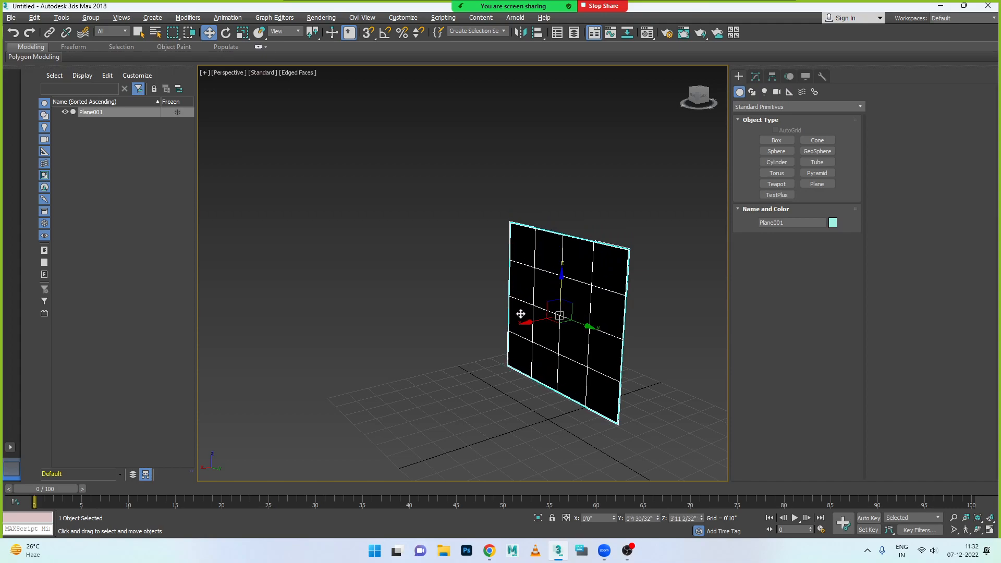
# - Rotate the plane about Z by eye, then set its Z rotation to 180
pyautogui.press('e')
pyautogui.moveTo(569, 328); pyautogui.dragTo(494, 319)
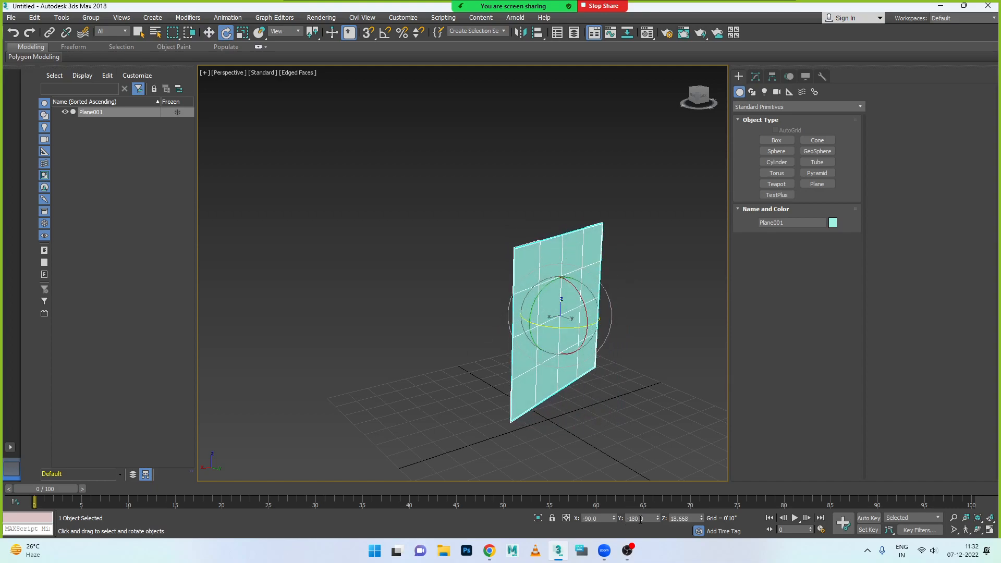
pyautogui.moveTo(568, 327); pyautogui.dragTo(549, 328)
pyautogui.doubleClick(691, 518)
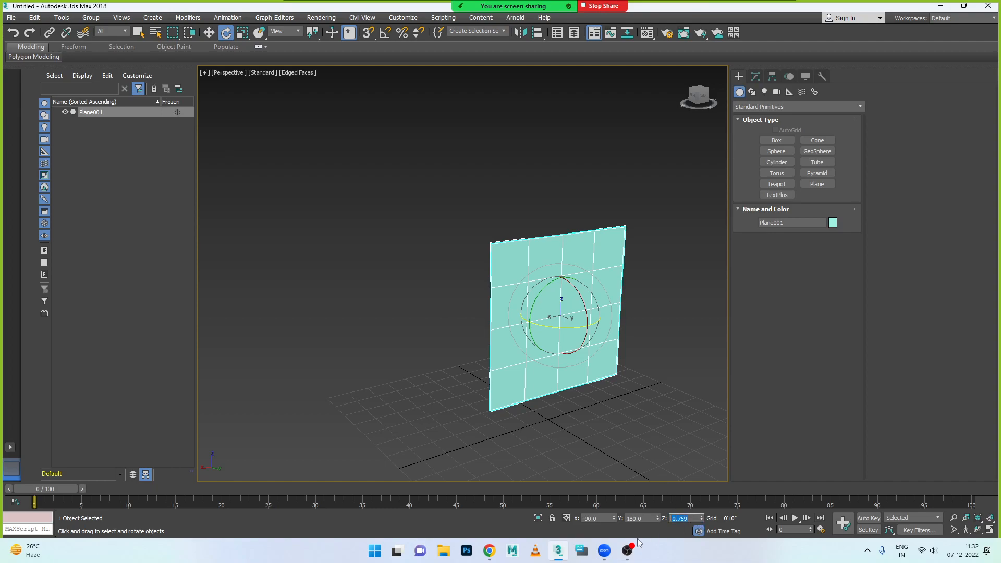
pyautogui.write('180')
pyautogui.press('Return')
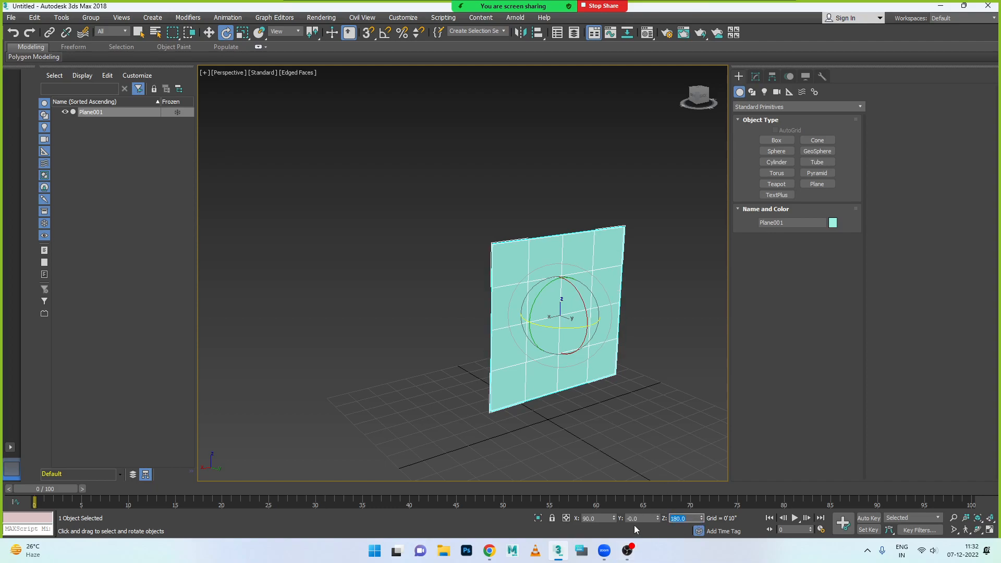
# - Set the plane's Z rotation to 0, then try Y rotations of 90 and 0
pyautogui.doubleClick(644, 519)
pyautogui.doubleClick(693, 518)
pyautogui.write('0')
pyautogui.press('Return')
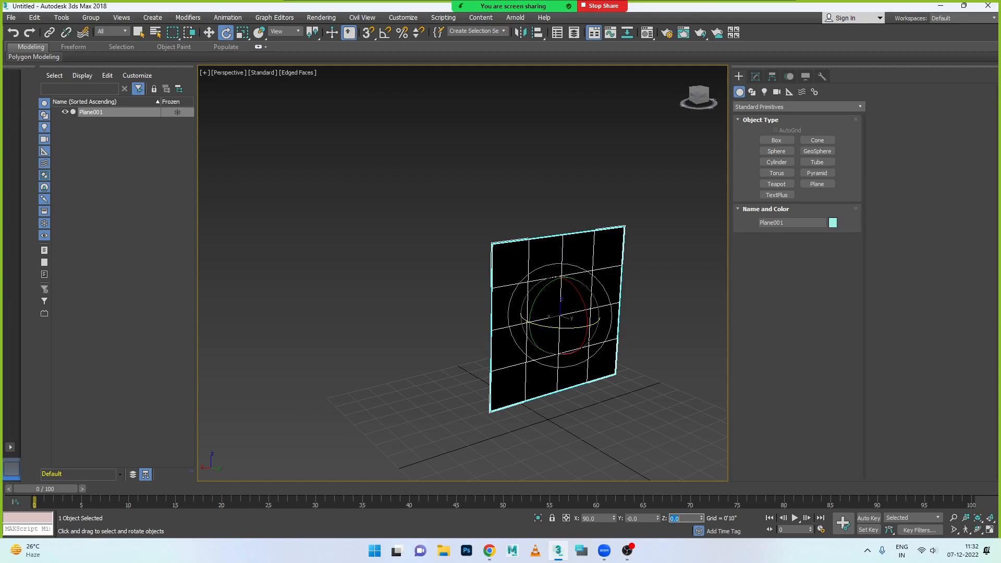
pyautogui.doubleClick(641, 518)
pyautogui.write('90')
pyautogui.press('Return')
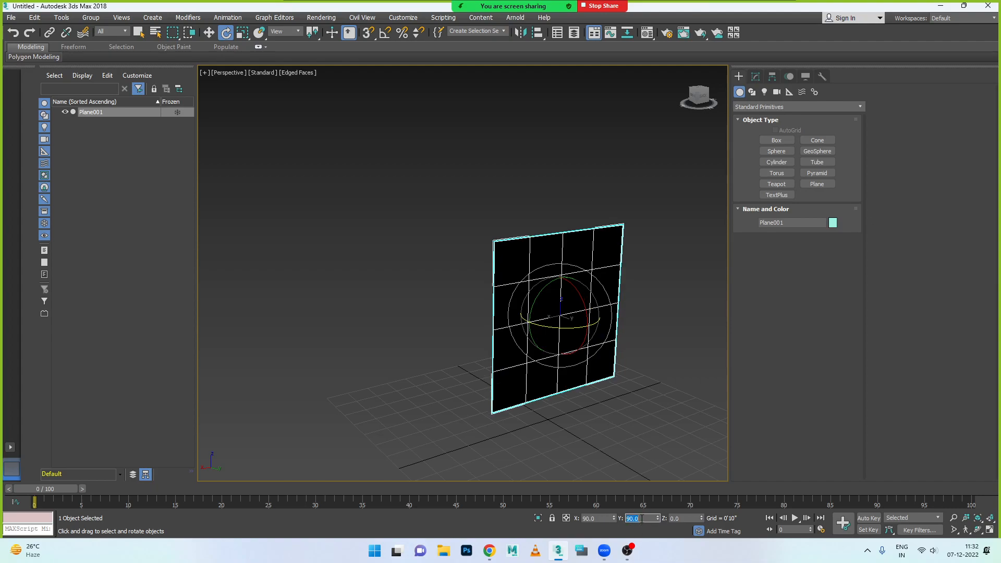
pyautogui.write('0')
pyautogui.press('Return')
# - Reset the plane's X, Y and Z rotations to 0 so it lies flat, facing up
pyautogui.doubleClick(591, 519)
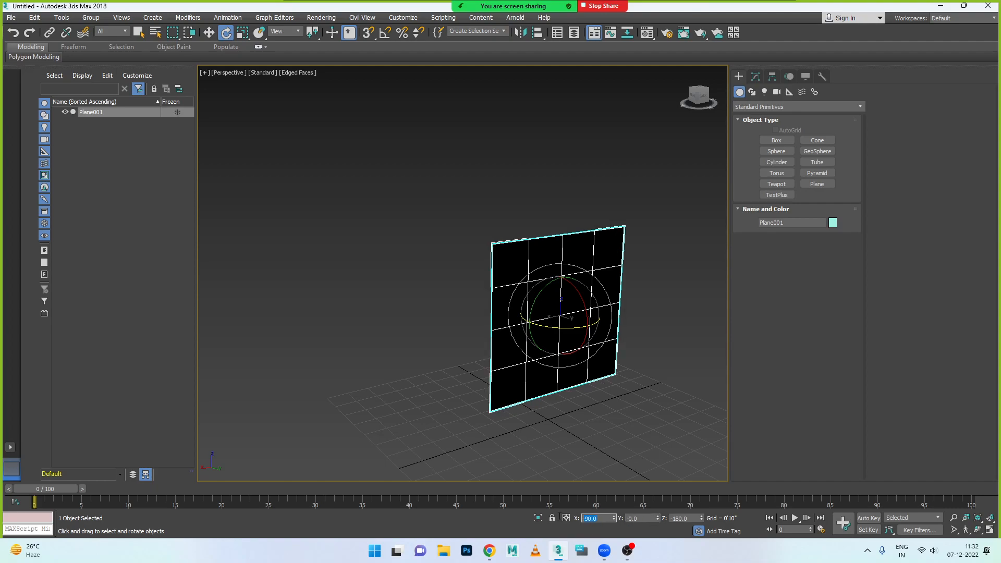
pyautogui.write('0')
pyautogui.press('Return')
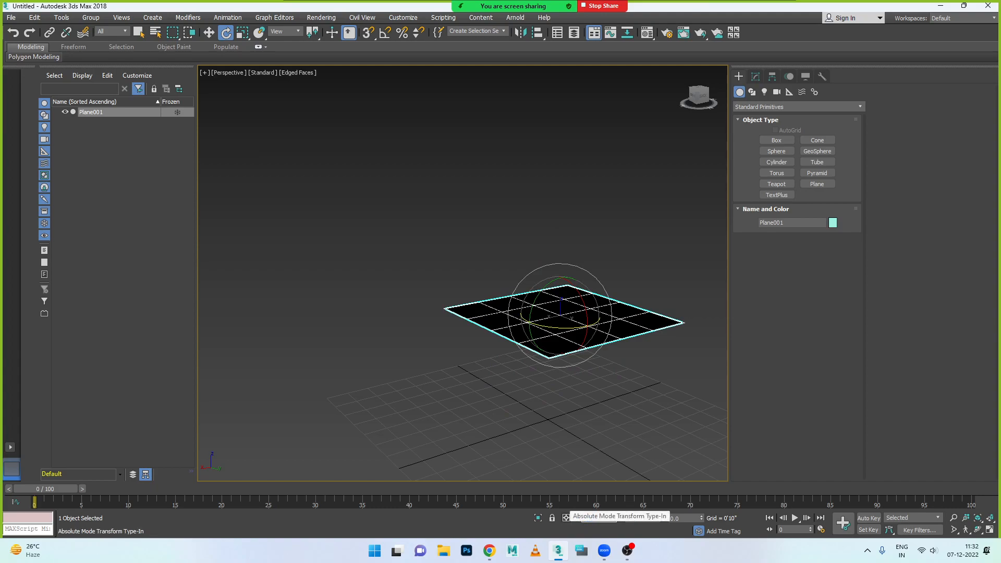
pyautogui.press('Tab')
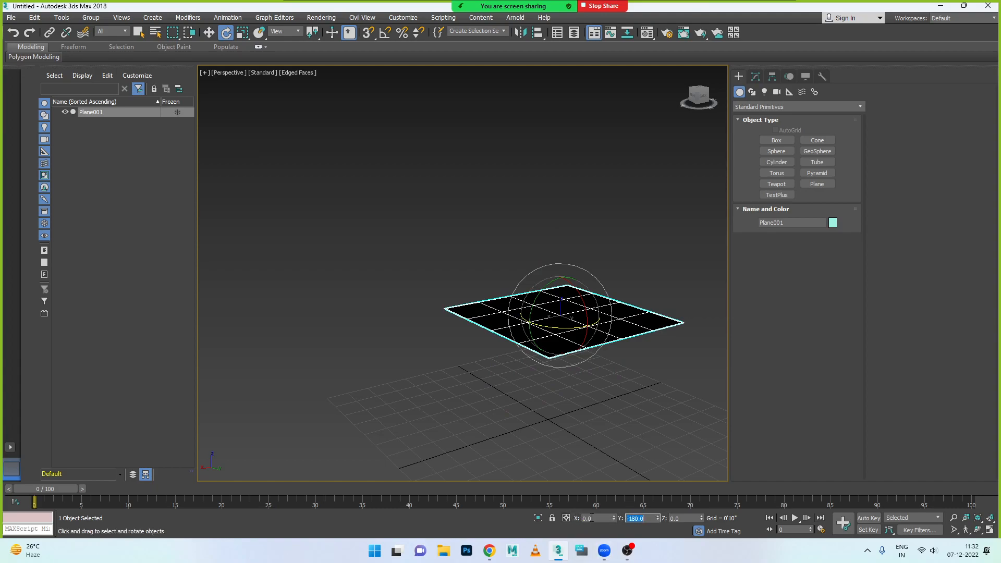
pyautogui.write('0')
pyautogui.press('Tab')
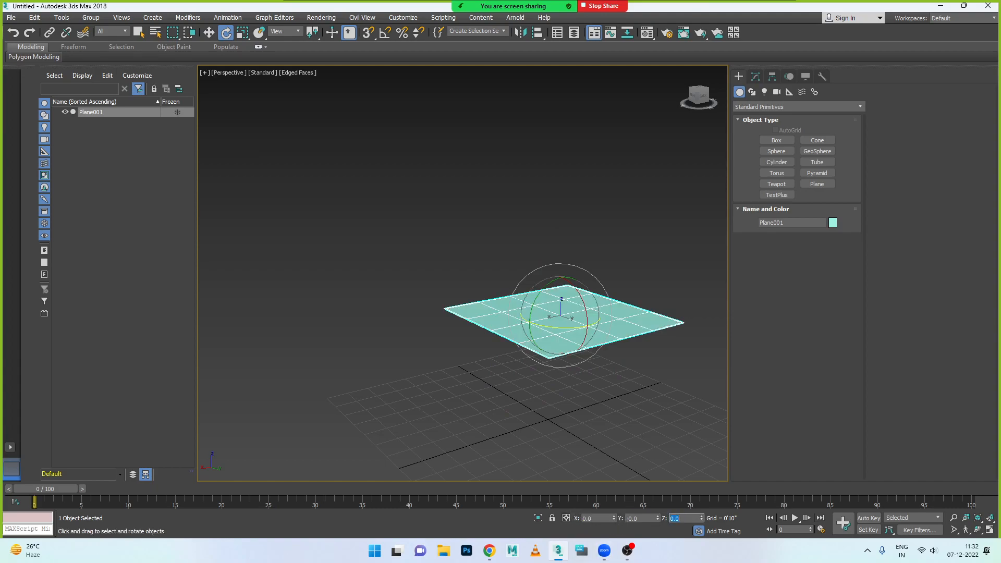
pyautogui.press('Tab')
# - Stand the plane upright by setting its absolute Y rotation to exactly 90 with the Rotate Transform Type-In
pyautogui.moveTo(551, 290)
pyautogui.mouseDown()
pyautogui.moveTo(510, 360)
pyautogui.moveTo(510, 382)
pyautogui.mouseUp()
pyautogui.hotkey('ctrl', 'z')
pyautogui.rightClick(224, 38)
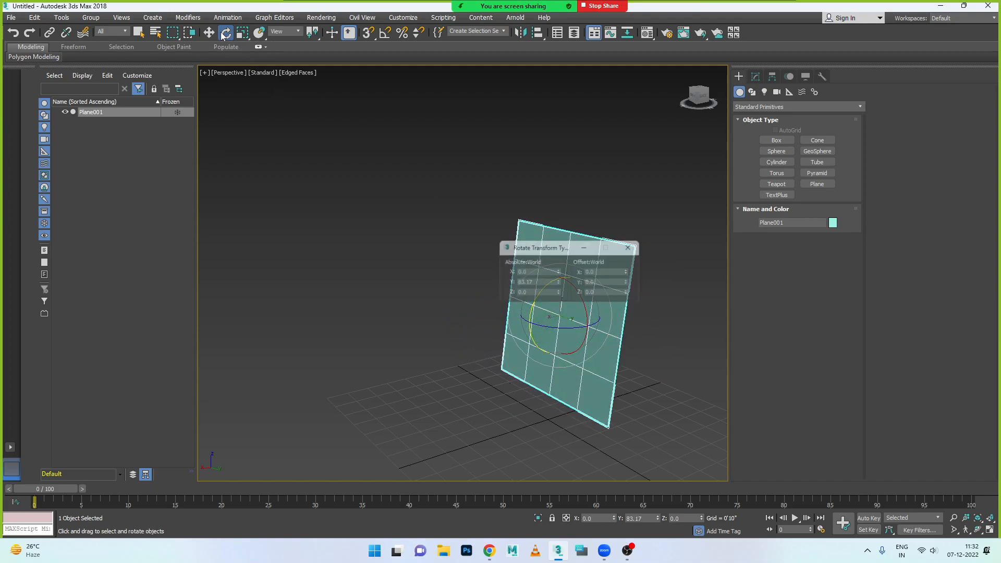
pyautogui.doubleClick(530, 282)
pyautogui.write('90')
pyautogui.press('Return')
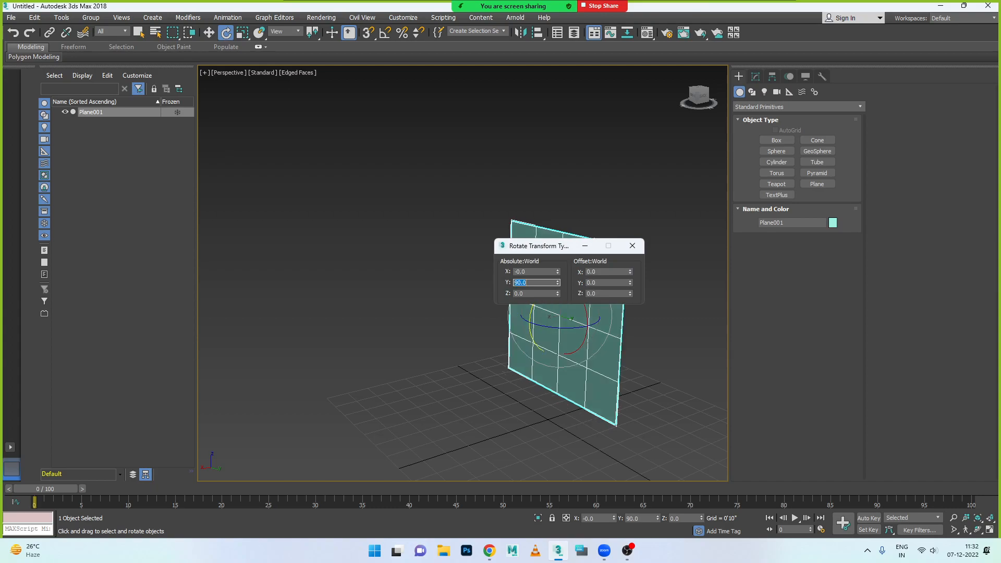
pyautogui.click(631, 246)
pyautogui.press('w')
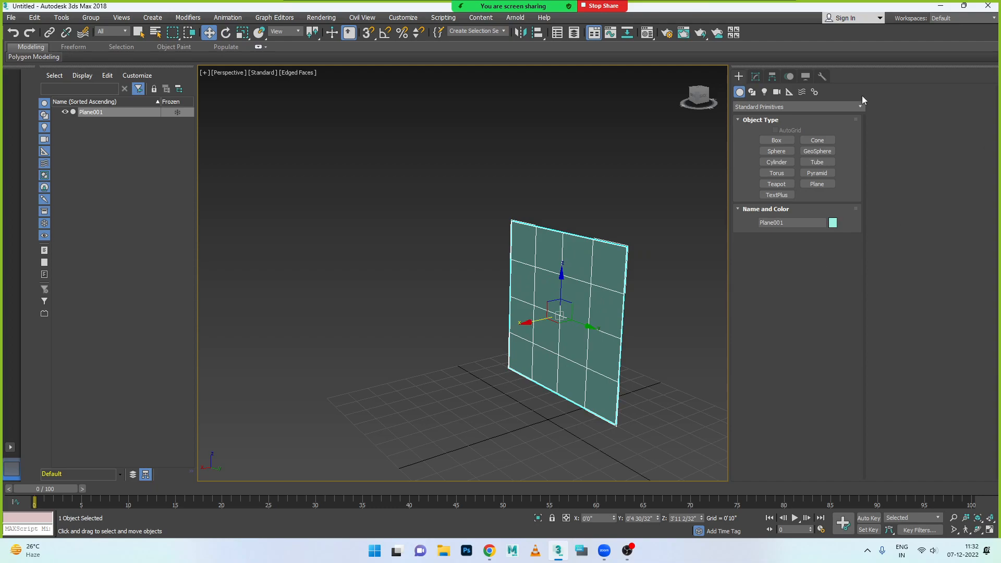
# - Set the plane's length and width to 100' in its parameters
pyautogui.click(755, 77)
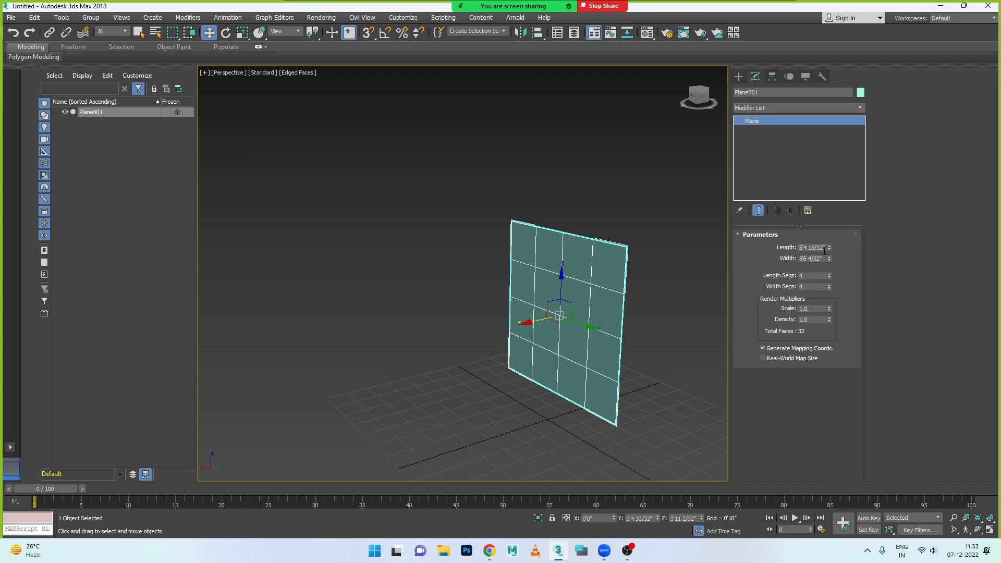
pyautogui.moveTo(825, 249); pyautogui.dragTo(783, 247)
pyautogui.write('100')
pyautogui.press('Tab')
pyautogui.write('100')
pyautogui.press('Tab')
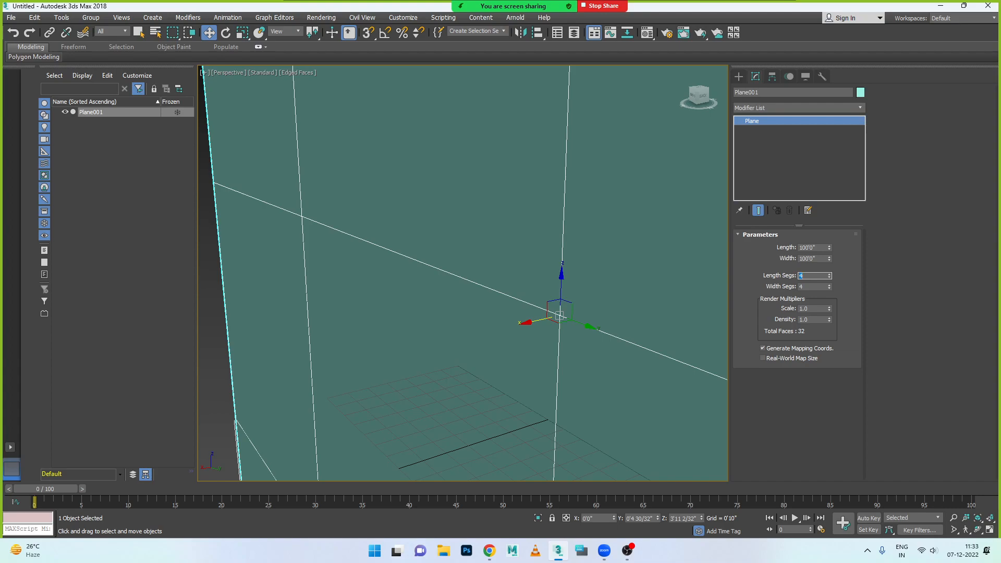
# - Set the plane's length and width to 10' and its length and width segments to 1
pyautogui.hotkey('shift', 'Tab')
pyautogui.hotkey('shift', 'Tab')
pyautogui.write('10')
pyautogui.press('Tab')
pyautogui.write('10')
pyautogui.press('Tab')
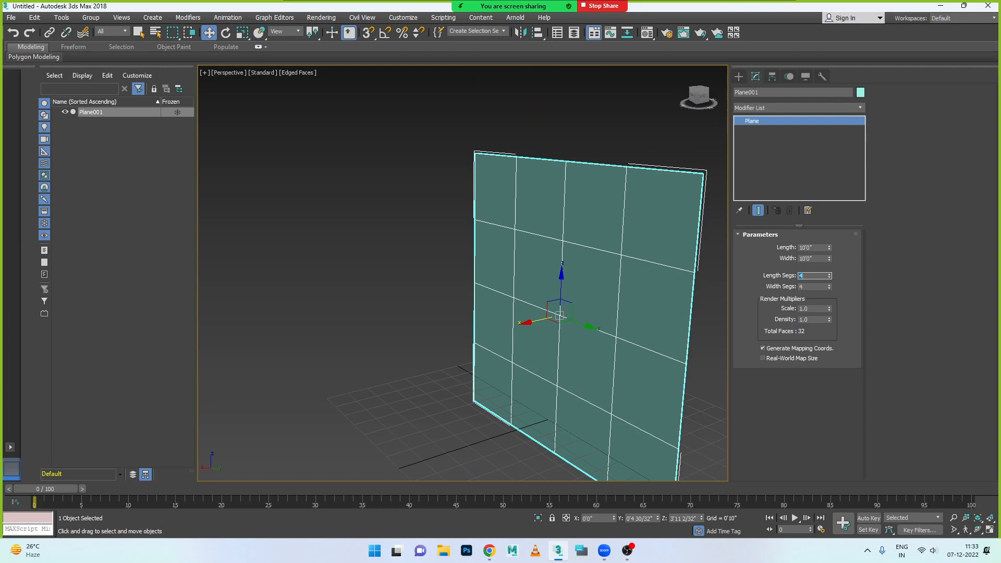
pyautogui.press('Tab')
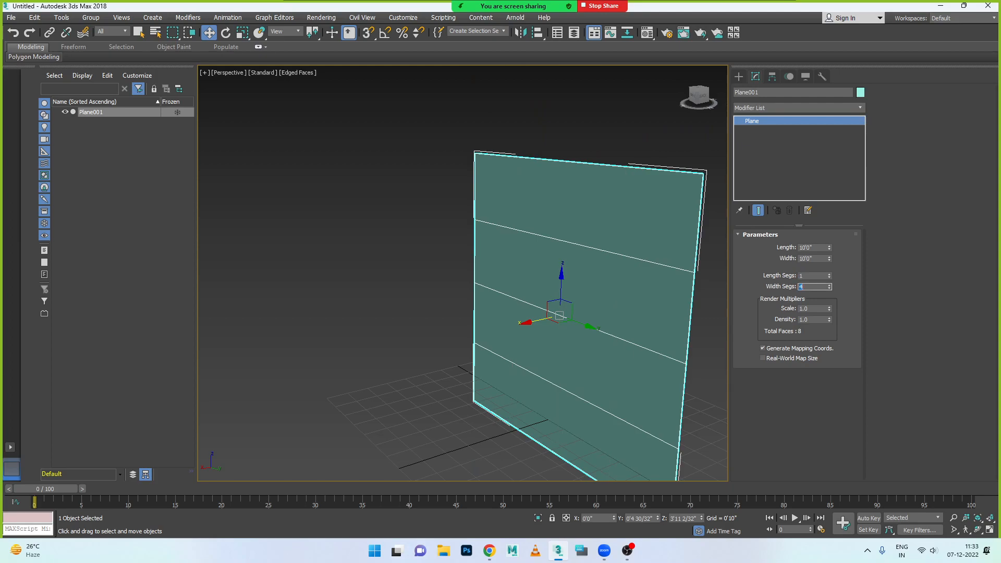
pyautogui.press('Return')
# - Move the plane along X to about -8'11", beyond the grid, and adjust it along Y to about 0'2" in the Top view
pyautogui.scroll(-5, 572, 225)
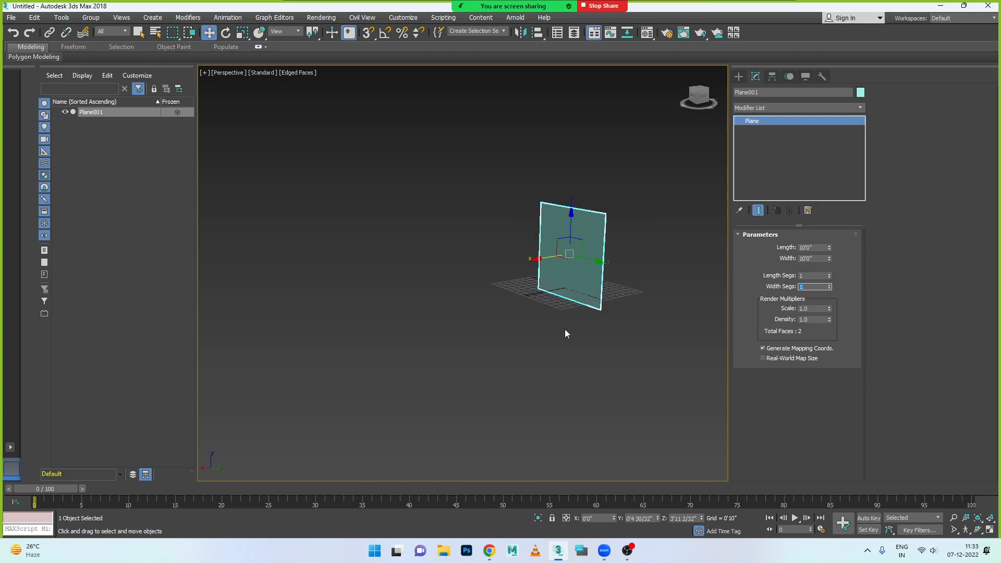
pyautogui.moveTo(538, 259); pyautogui.dragTo(606, 255)
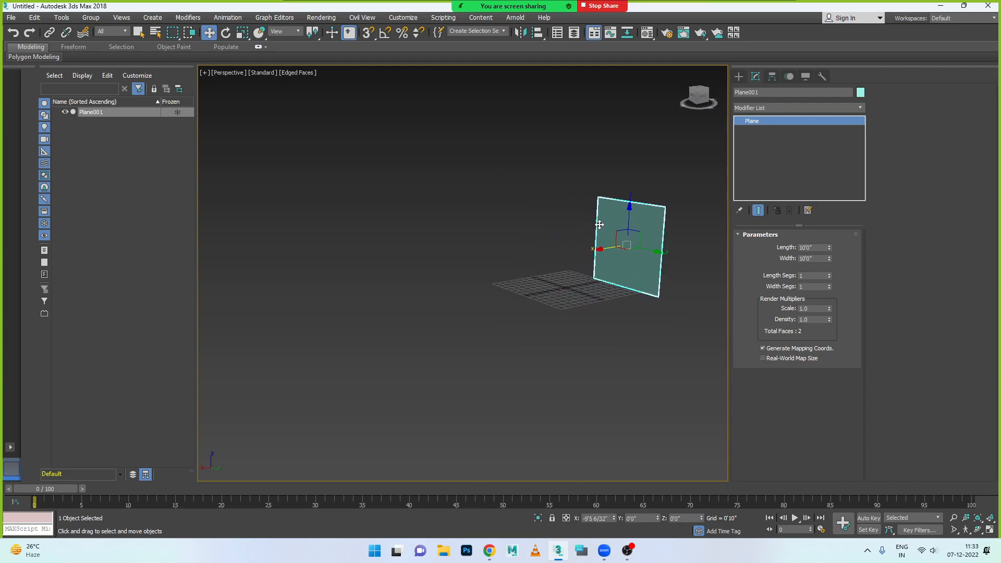
pyautogui.hotkey('alt', 'w')
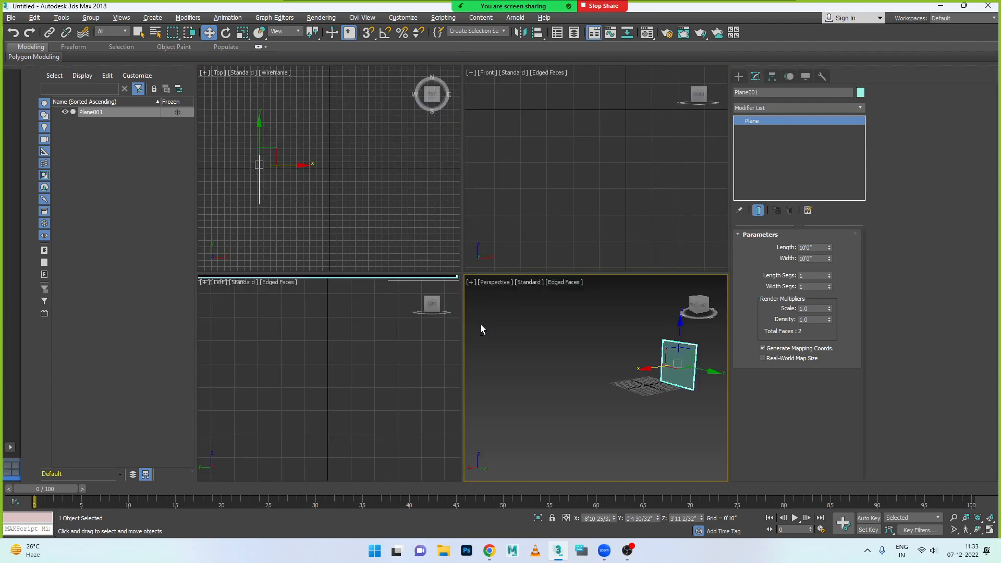
pyautogui.hotkey('alt', 'w')
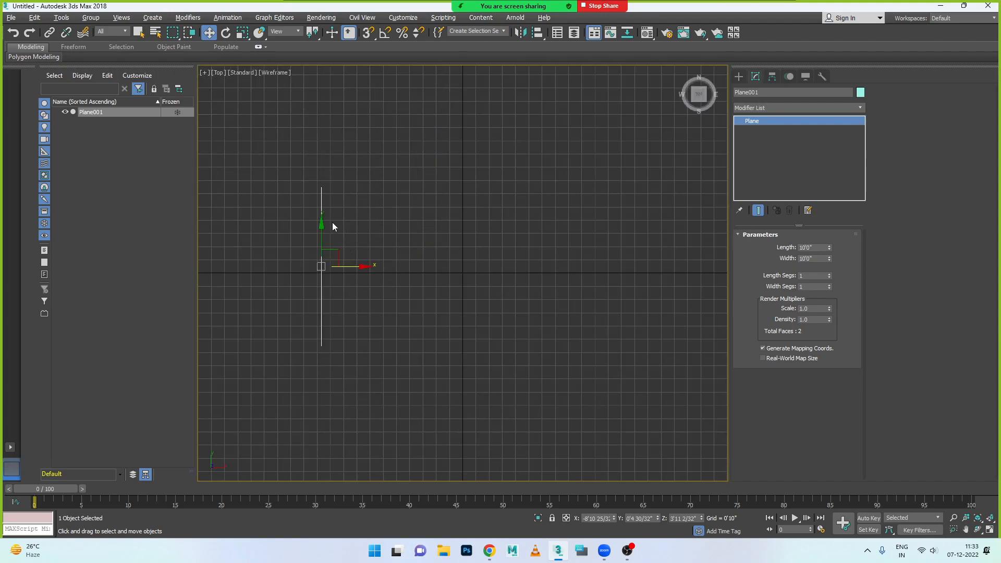
pyautogui.click(319, 226)
pyautogui.click(320, 231)
pyautogui.moveTo(322, 228); pyautogui.dragTo(323, 230)
pyautogui.hotkey('alt', 'w')
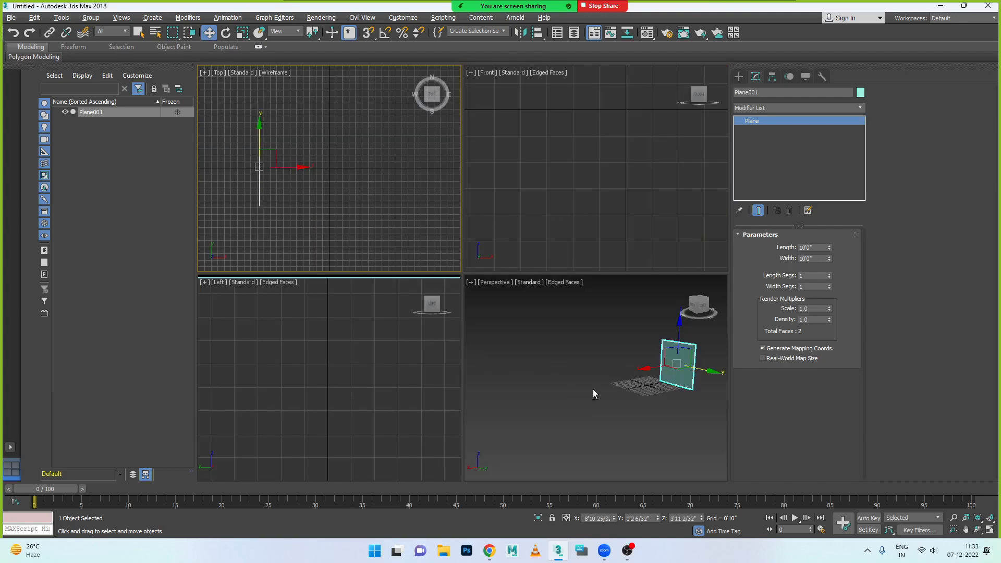
# - In the Perspective view, clone the plane along Y as one independent copy placed at about -17'11"
pyautogui.hotkey('alt', 'w')
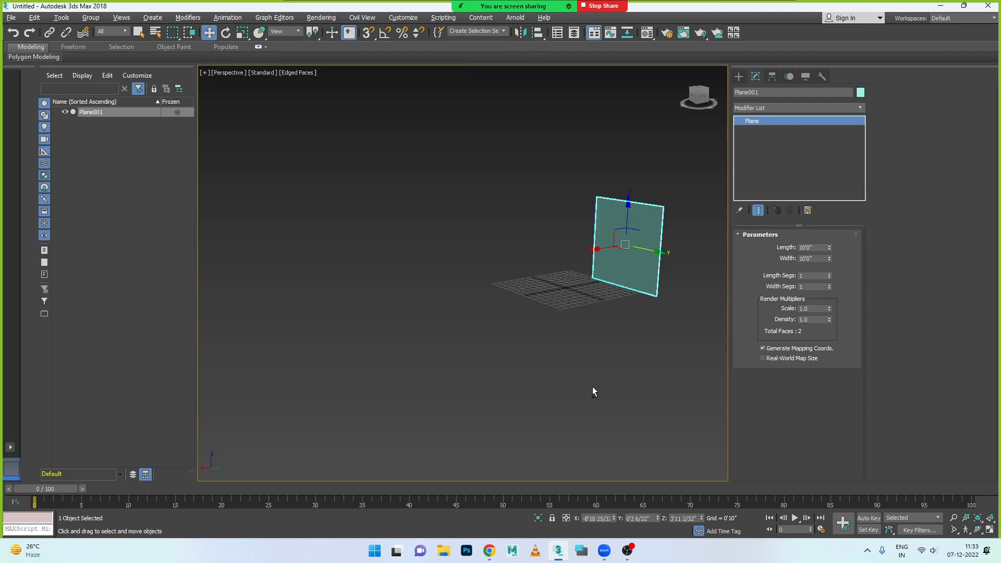
pyautogui.click(661, 252)
pyautogui.click(657, 251)
pyautogui.moveTo(658, 252); pyautogui.dragTo(535, 230)
pyautogui.hotkey('ctrl', 'z')
pyautogui.keyDown('shift'); pyautogui.moveTo(657, 251); pyautogui.dragTo(557, 227); pyautogui.keyUp('shift')
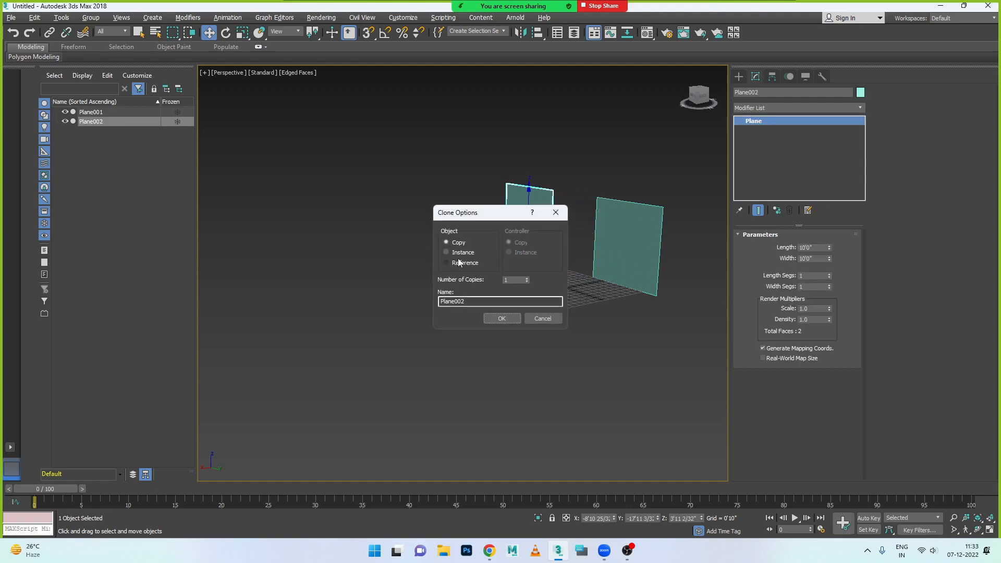
pyautogui.click(501, 318)
# - Rotate the copied plane to an absolute X rotation of -90 so it stands perpendicular to the original
pyautogui.press('e')
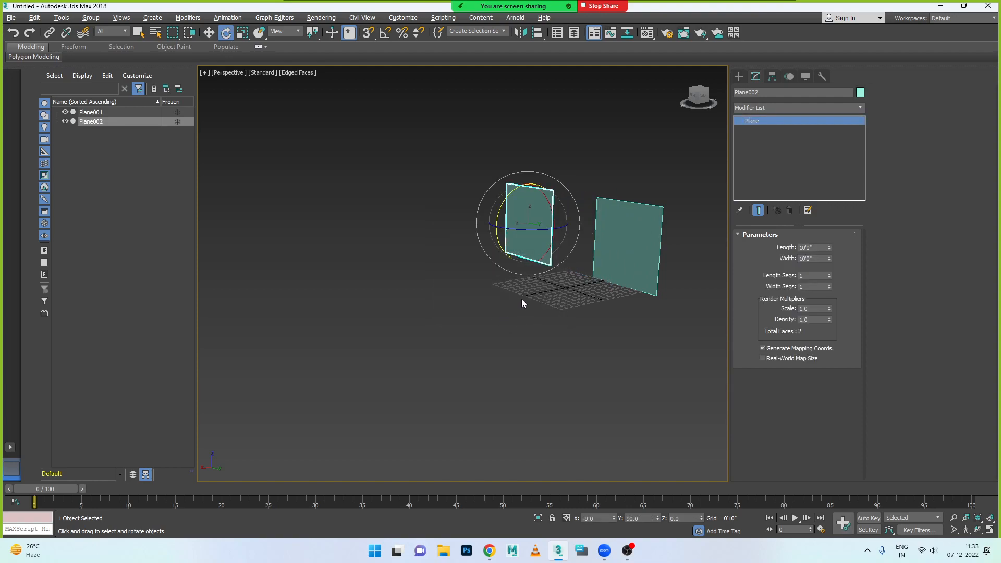
pyautogui.moveTo(518, 230); pyautogui.dragTo(495, 229)
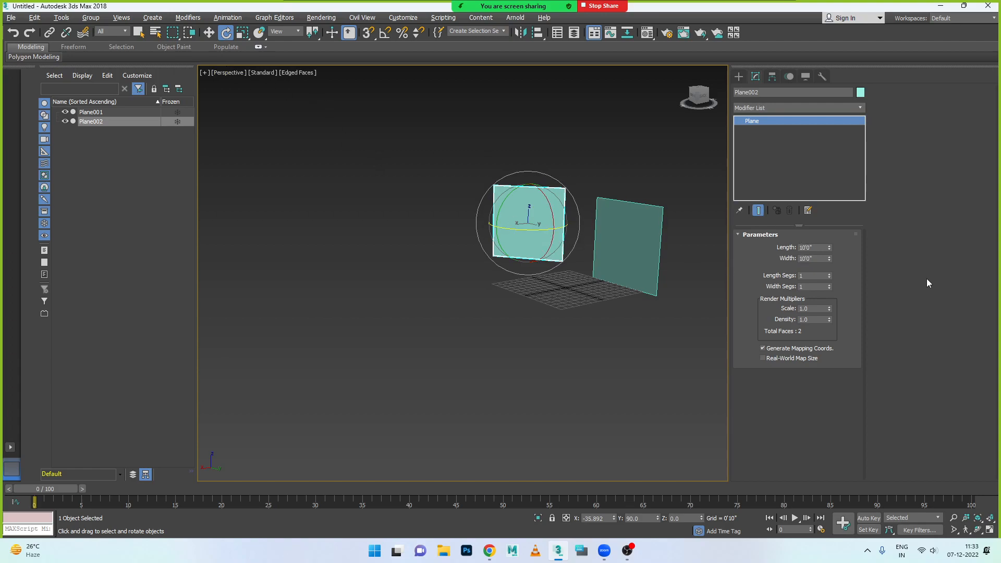
pyautogui.keyDown('alt'); pyautogui.moveTo(518, 285); pyautogui.dragTo(558, 290, button='middle'); pyautogui.keyUp('alt')
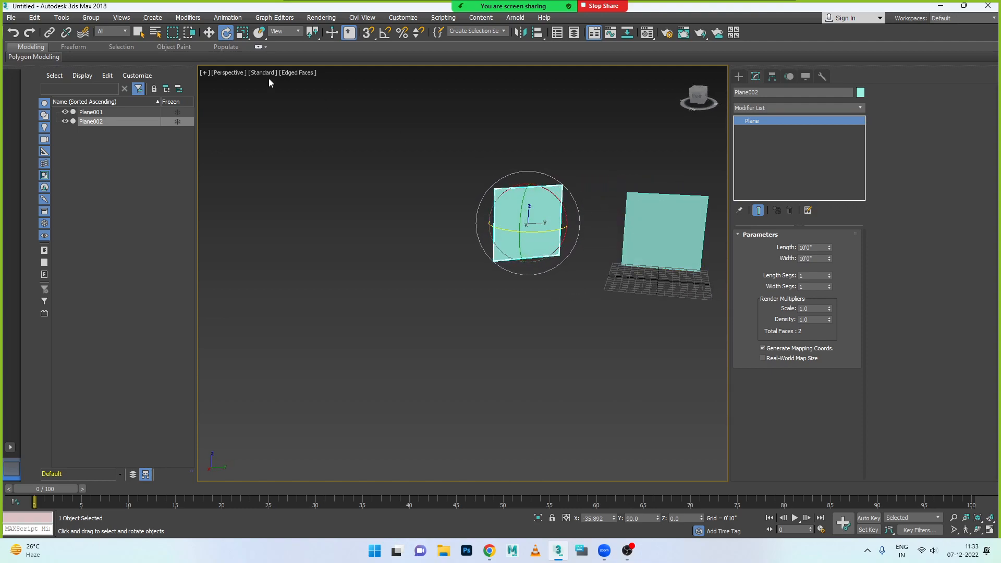
pyautogui.rightClick(225, 34)
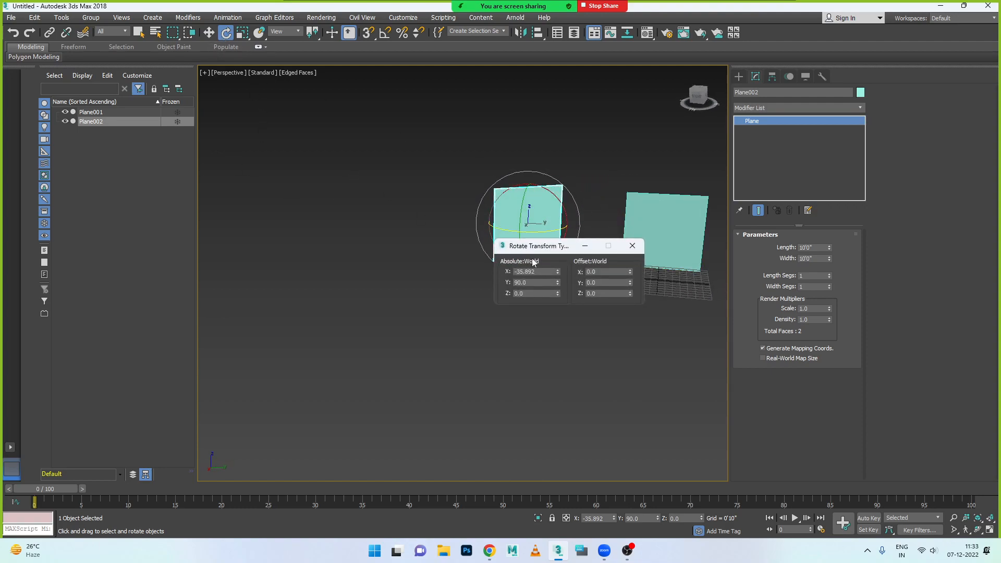
pyautogui.moveTo(542, 272); pyautogui.dragTo(465, 267)
pyautogui.write('-90')
pyautogui.press('Return')
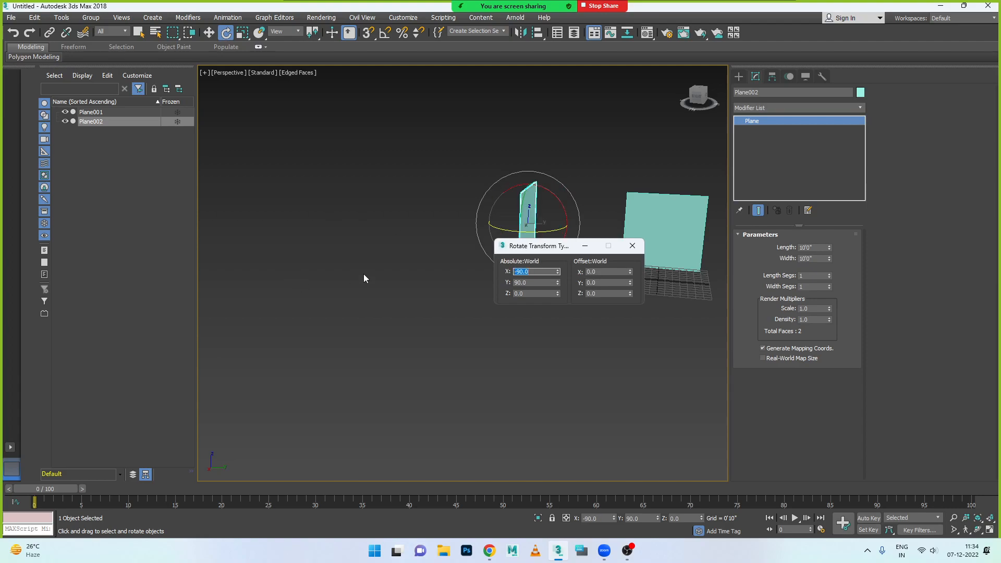
pyautogui.click(534, 313)
pyautogui.click(523, 233)
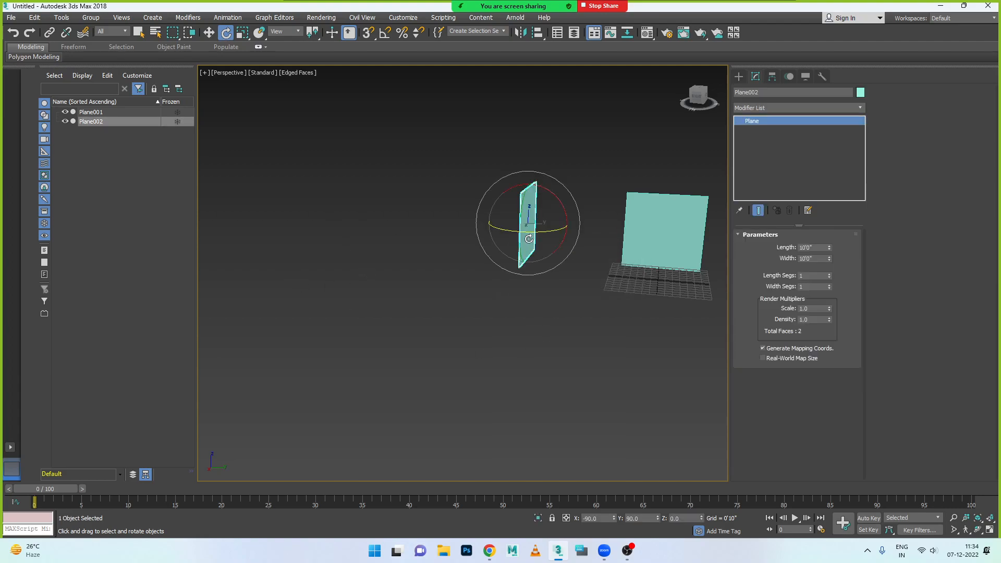
# - Move the copied plane along X to about -1'3", in line with the middle of the grid
pyautogui.keyDown('alt'); pyautogui.moveTo(542, 282); pyautogui.dragTo(496, 228, button='middle'); pyautogui.keyUp('alt')
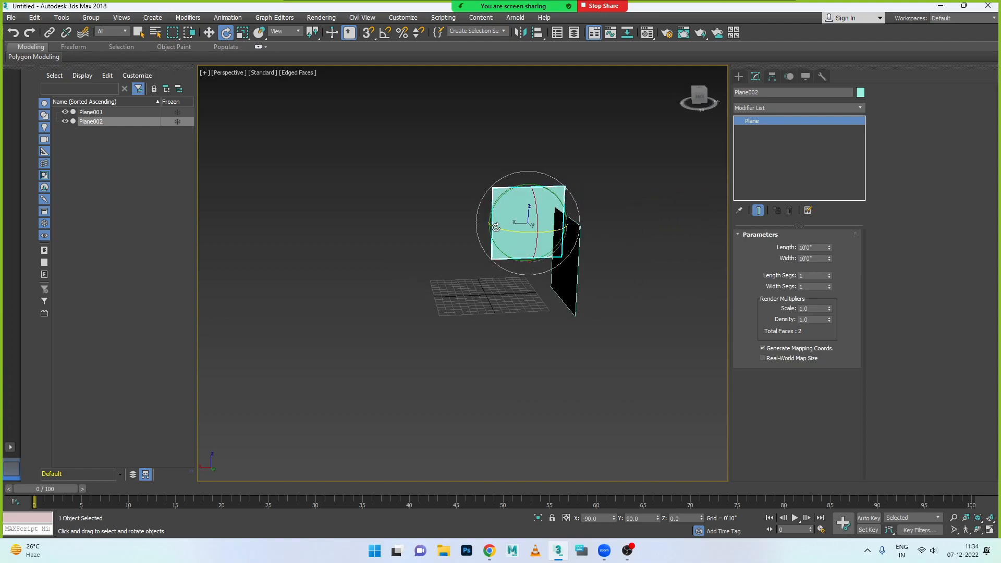
pyautogui.press('w')
pyautogui.moveTo(504, 226); pyautogui.dragTo(450, 228)
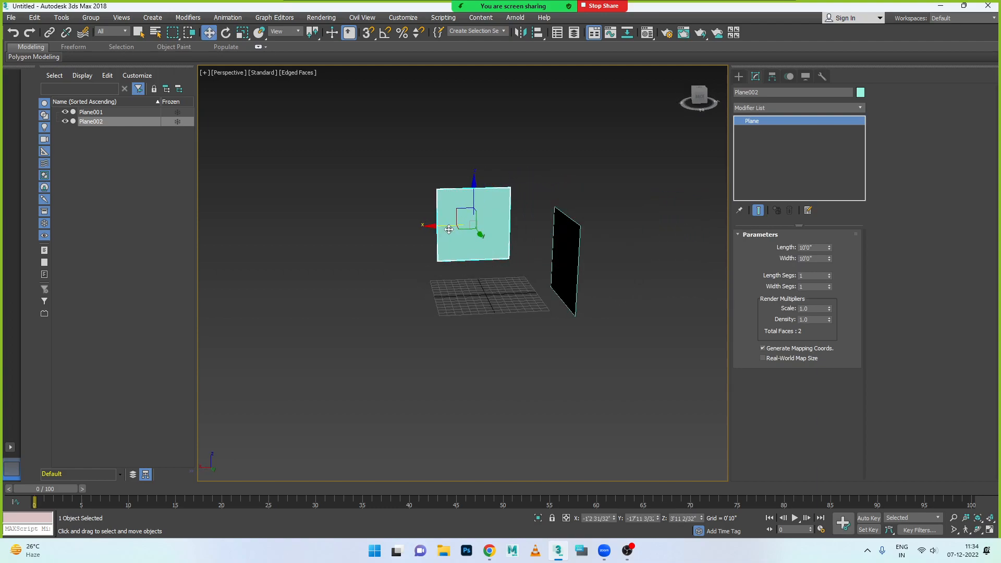
# - In the Top view, move the plane beside the grid along Y to about -0'3"
pyautogui.hotkey('alt', 'w')
pyautogui.rightClick(342, 235)
pyautogui.hotkey('alt', 'w')
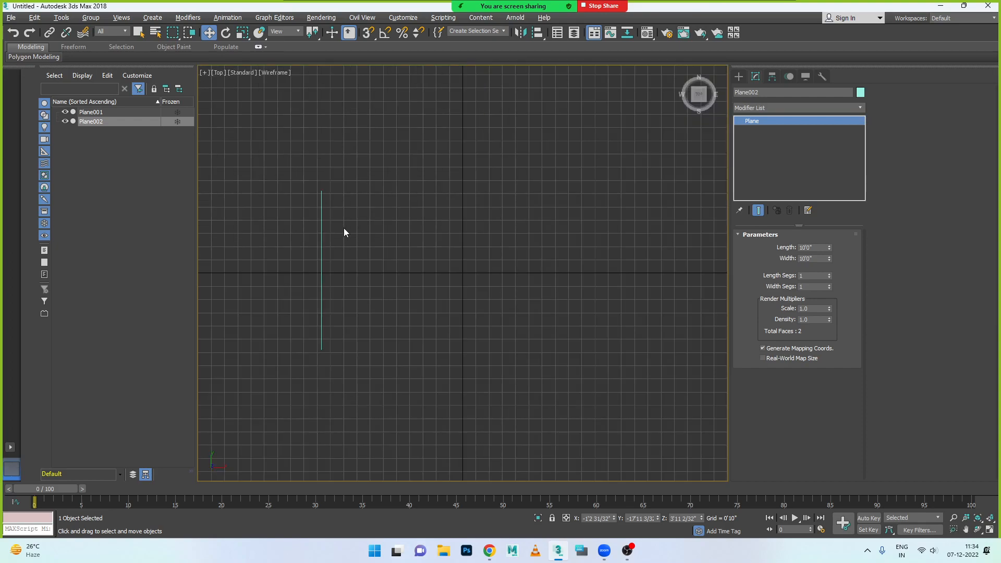
pyautogui.scroll(3, 342, 238)
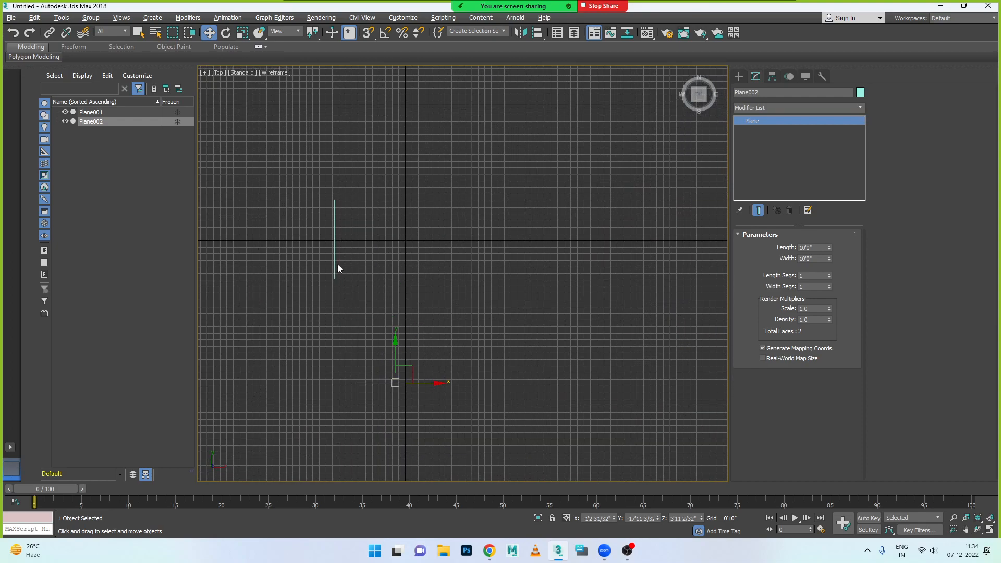
pyautogui.click(334, 248)
pyautogui.moveTo(339, 215)
pyautogui.mouseDown()
pyautogui.moveTo(346, 308)
pyautogui.moveTo(339, 206)
pyautogui.mouseUp()
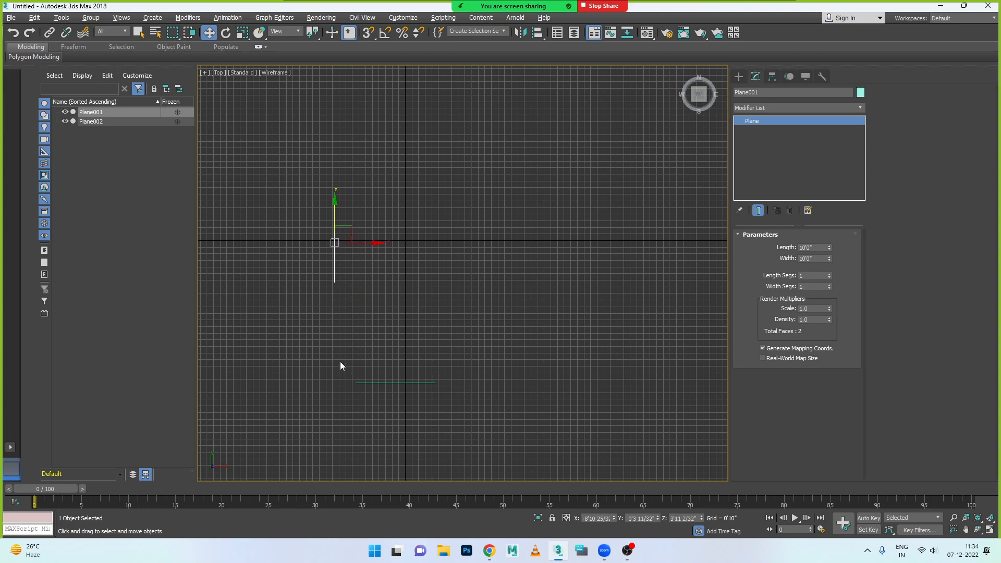
# - Move the copied plane and the first plane toward each other to form a corner near the grid, with the first at about X -7'8"
pyautogui.click(396, 383)
pyautogui.moveTo(399, 347); pyautogui.dragTo(421, 279)
pyautogui.click(334, 251)
pyautogui.moveTo(347, 243); pyautogui.dragTo(389, 244)
pyautogui.click(374, 279)
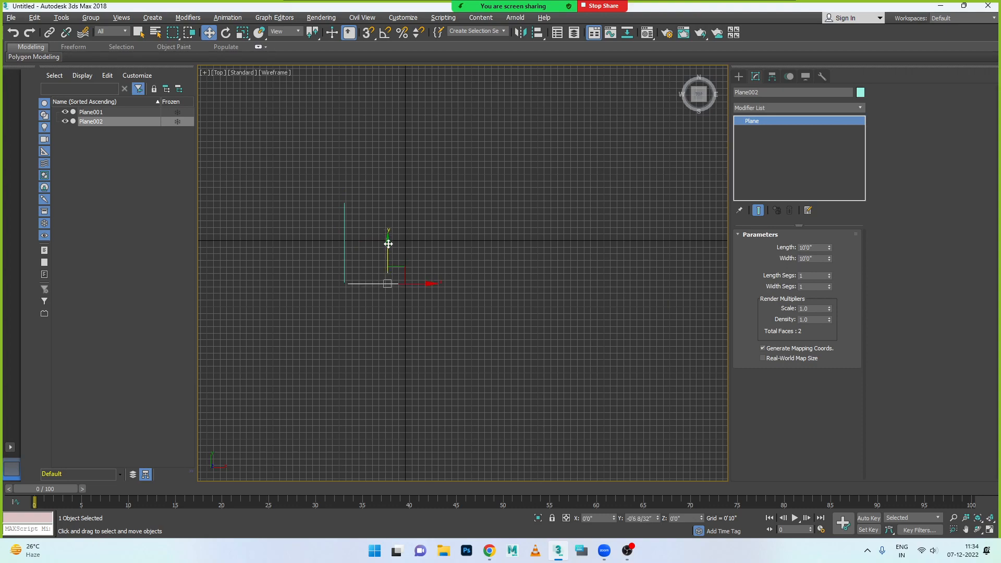
pyautogui.moveTo(427, 284); pyautogui.dragTo(423, 285)
# - In the Perspective view, move the first plane along X to about -11'8" and the copied plane to about X -2'10", Y -20'9"
pyautogui.hotkey('alt', 'w')
pyautogui.click(590, 386)
pyautogui.hotkey('alt', 'w')
pyautogui.click(518, 286)
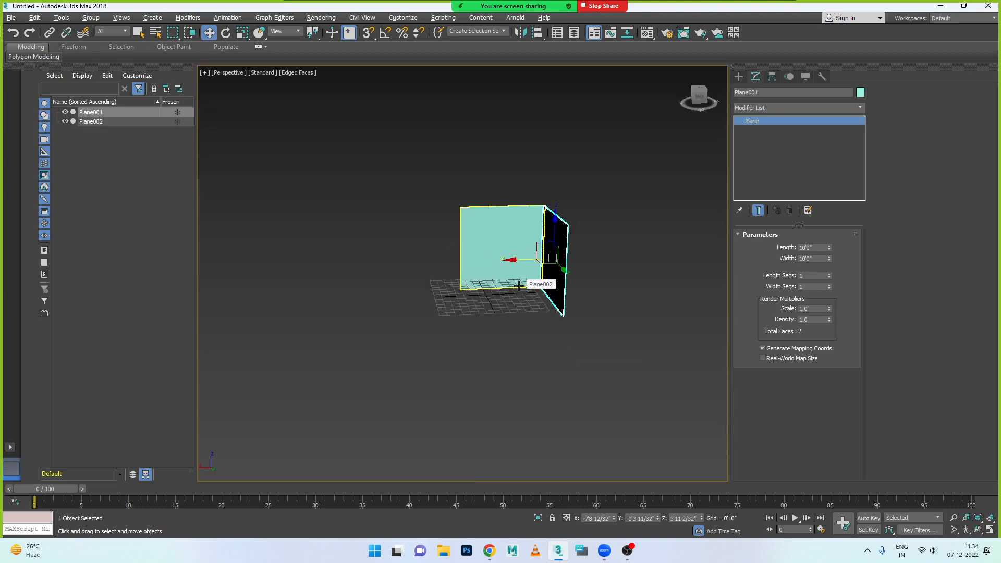
pyautogui.moveTo(514, 260); pyautogui.dragTo(492, 233)
pyautogui.click(487, 247)
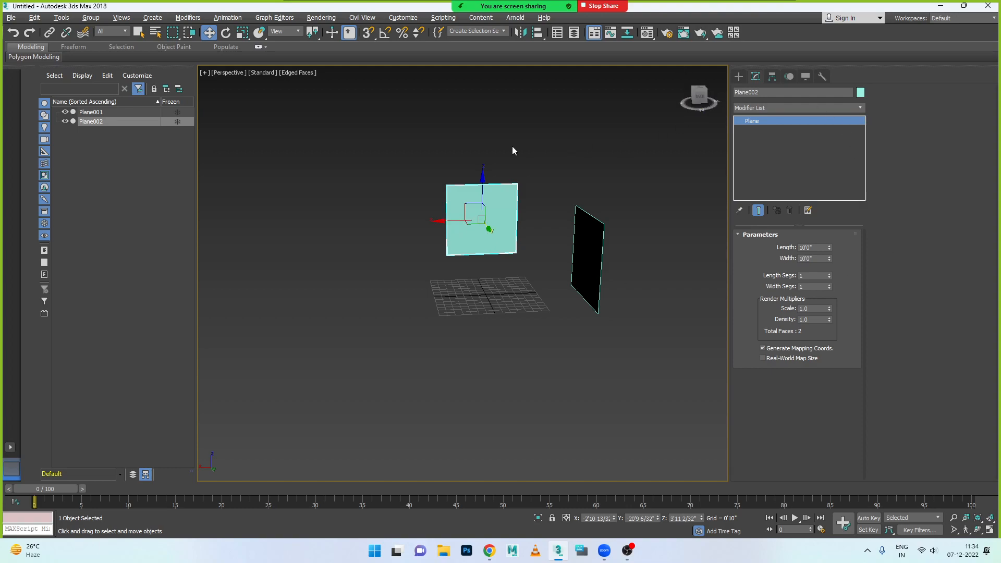
# - Assign the 03 - Default material to the copied plane and load side leg.jpg as its diffuse bitmap
pyautogui.click(647, 34)
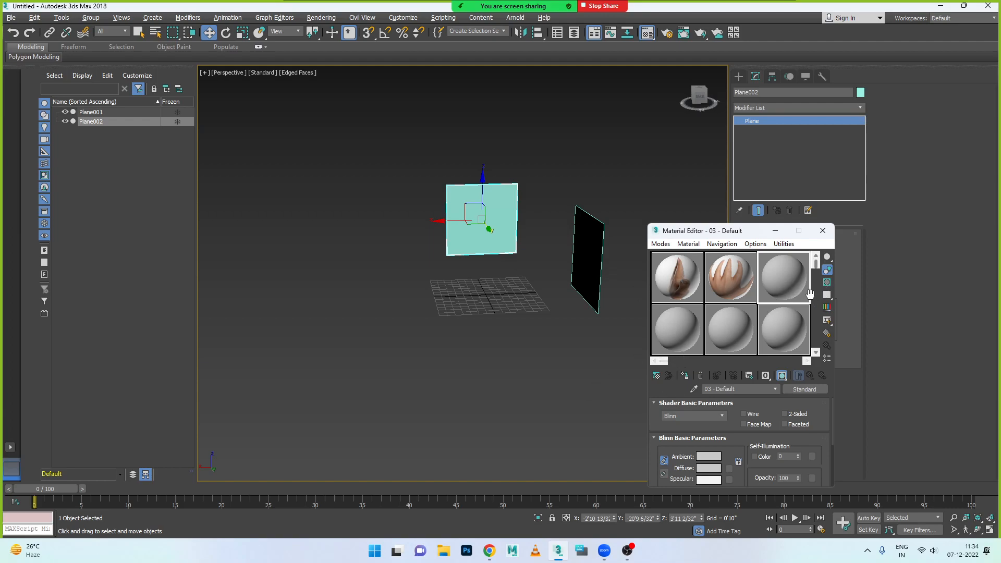
pyautogui.click(685, 376)
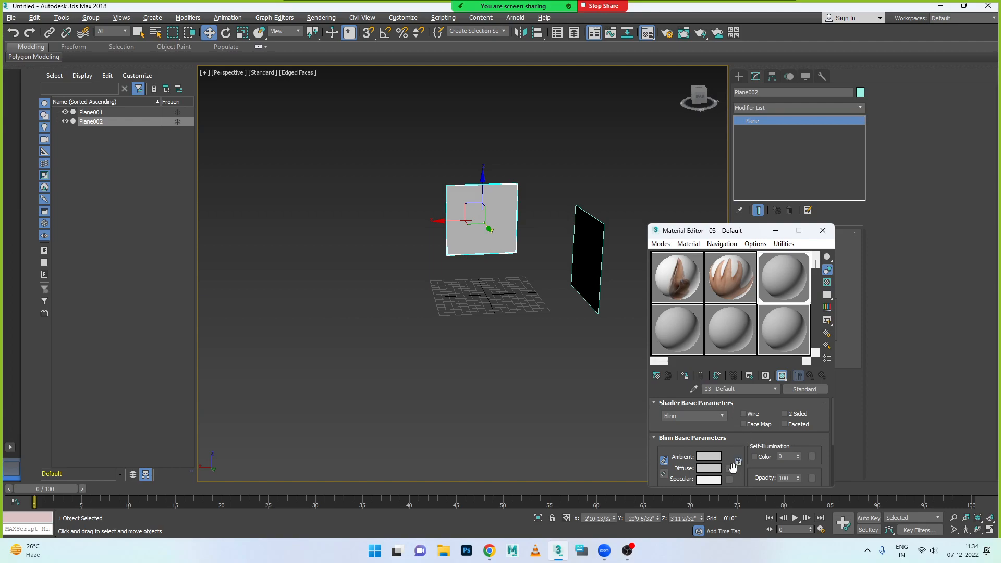
pyautogui.click(728, 468)
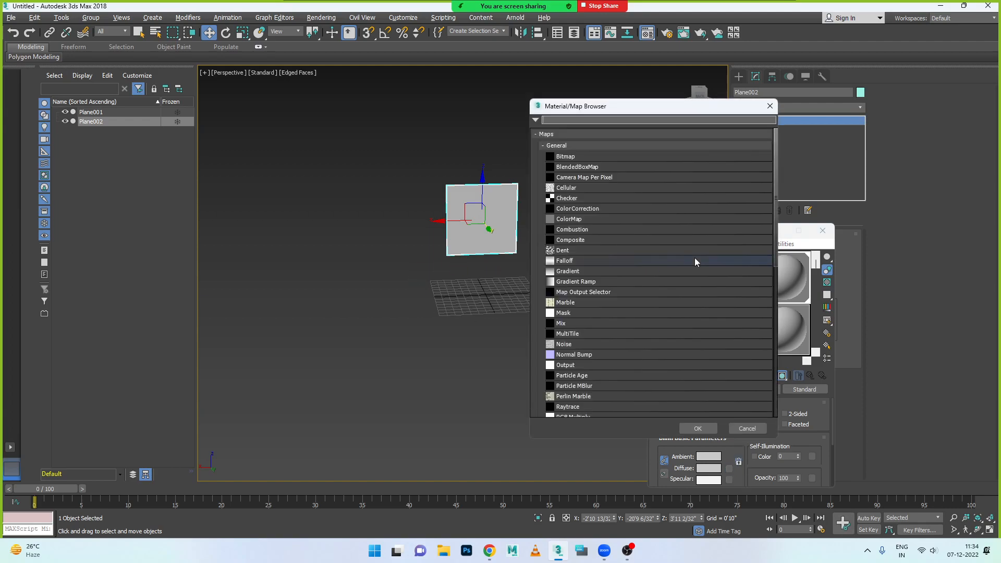
pyautogui.doubleClick(568, 155)
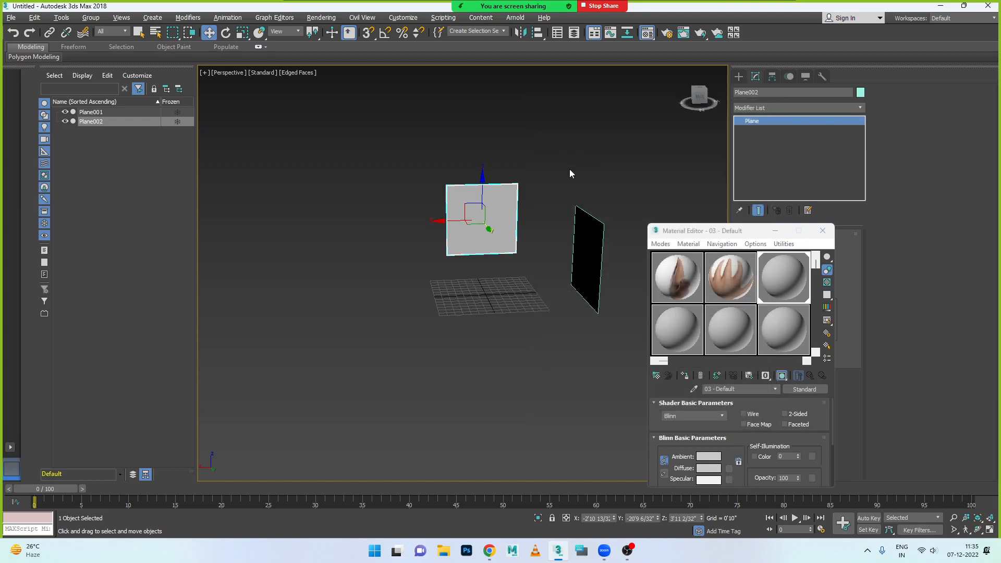
pyautogui.scroll(-1, 465, 288)
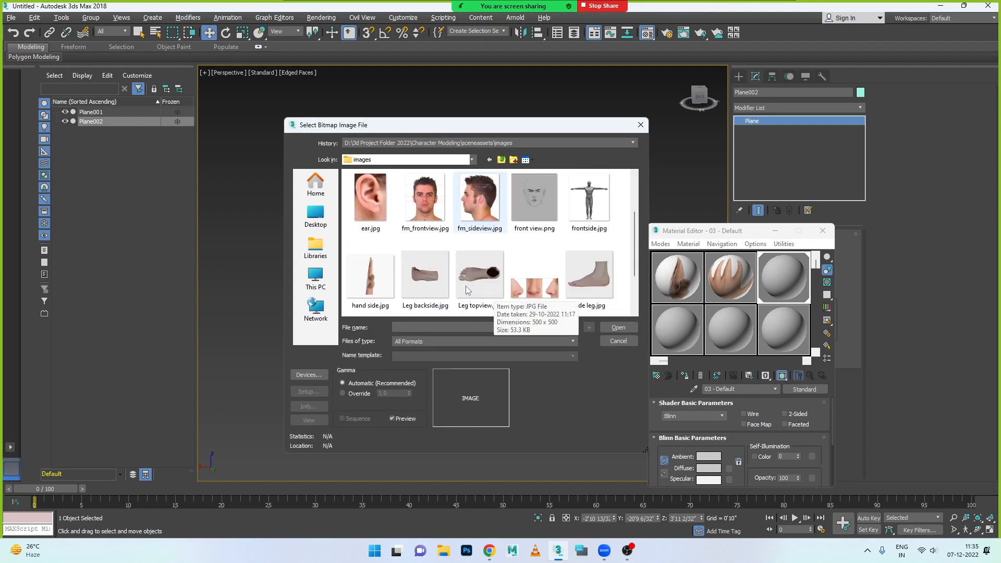
pyautogui.click(584, 282)
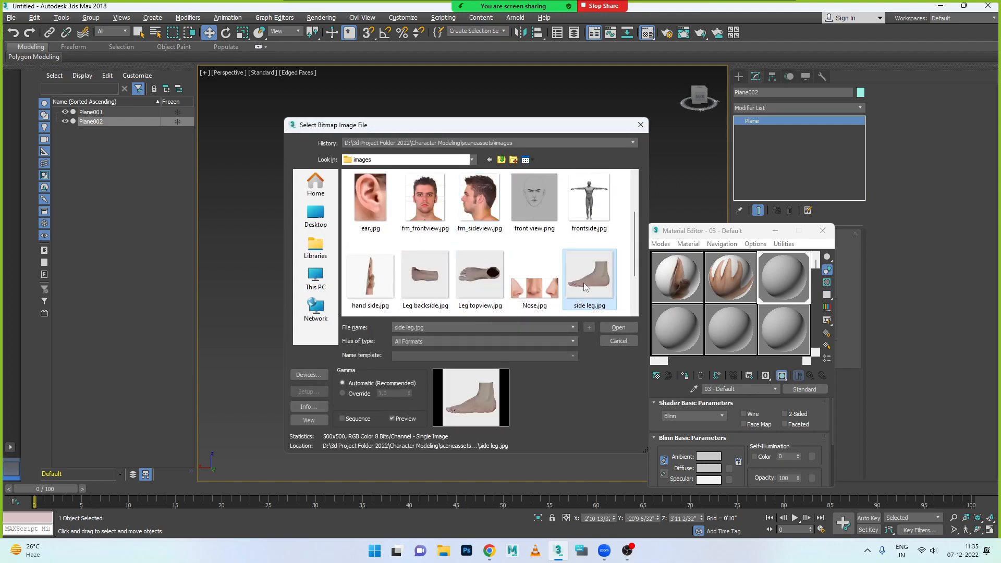
pyautogui.click(616, 327)
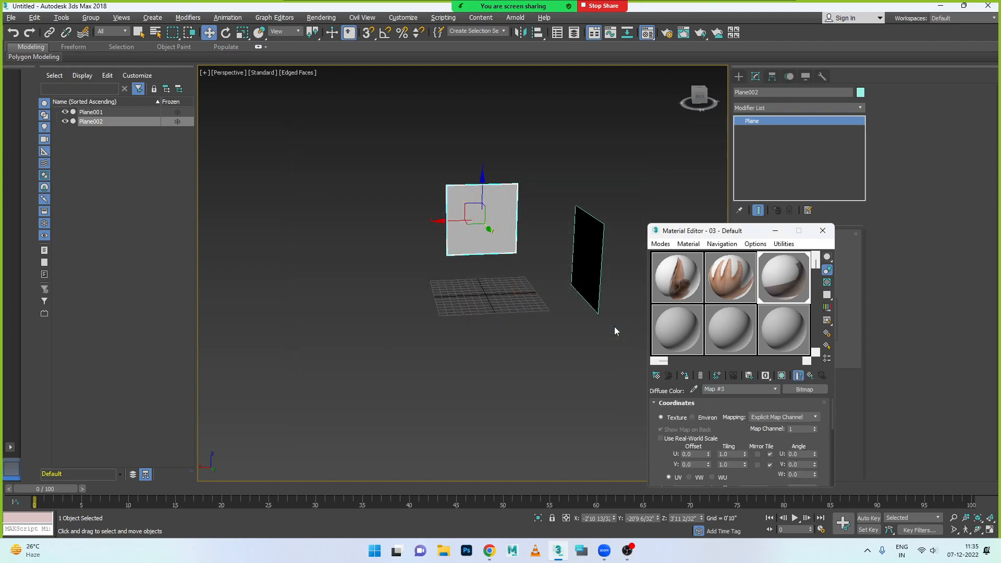
# - Assign the 07 - Default material to the first plane and choose a Bitmap map for its diffuse colour
pyautogui.click(594, 282)
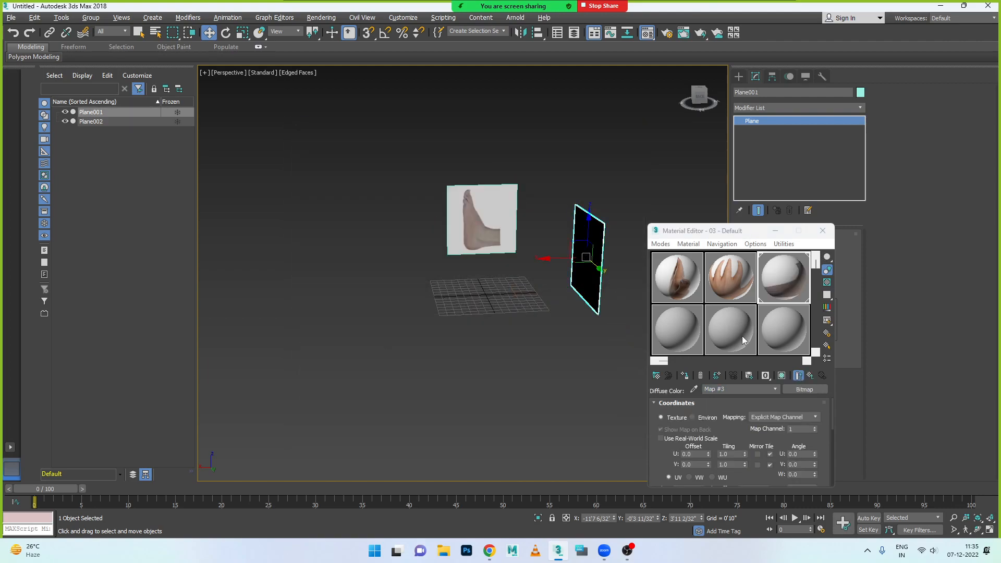
pyautogui.click(677, 330)
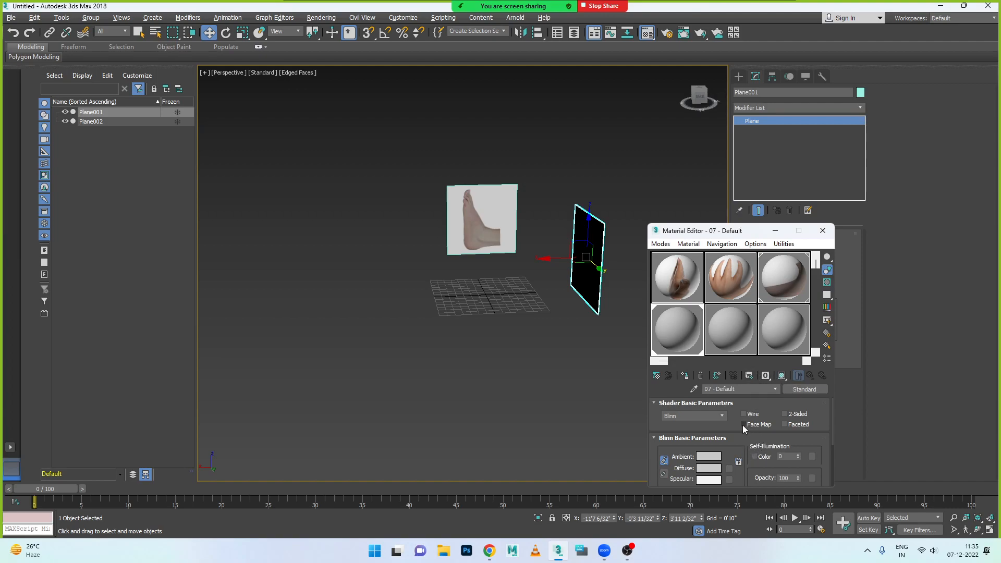
pyautogui.click(730, 467)
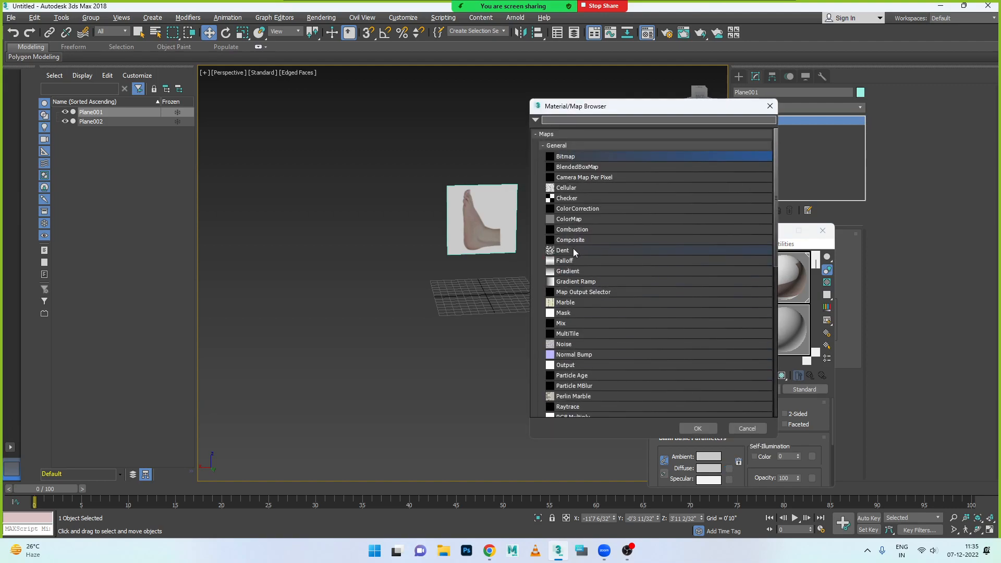
pyautogui.doubleClick(570, 158)
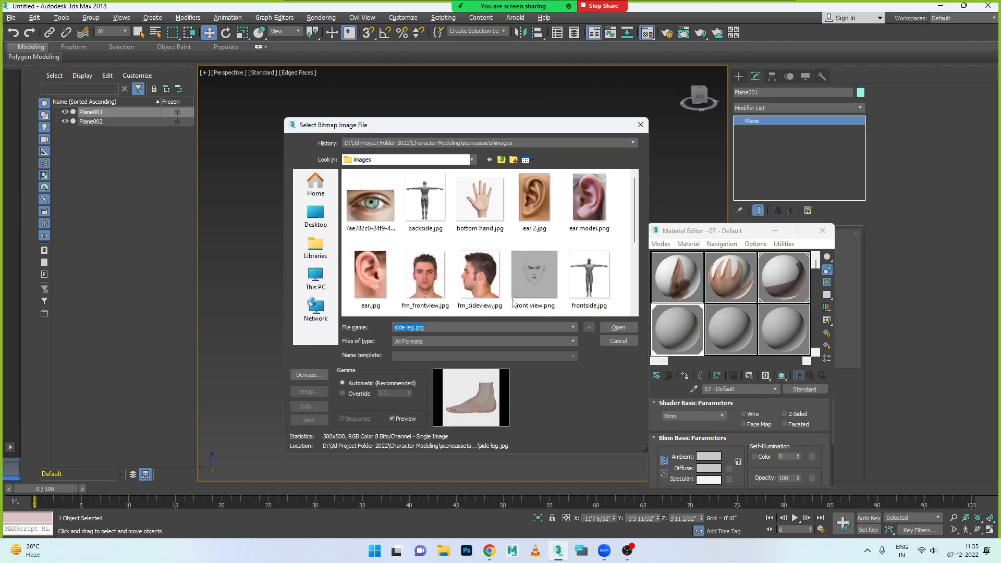
# - Load Leg topview.jpg as the diffuse bitmap, show the material shaded in the viewport and close the Material Editor
pyautogui.scroll(-5, 476, 257)
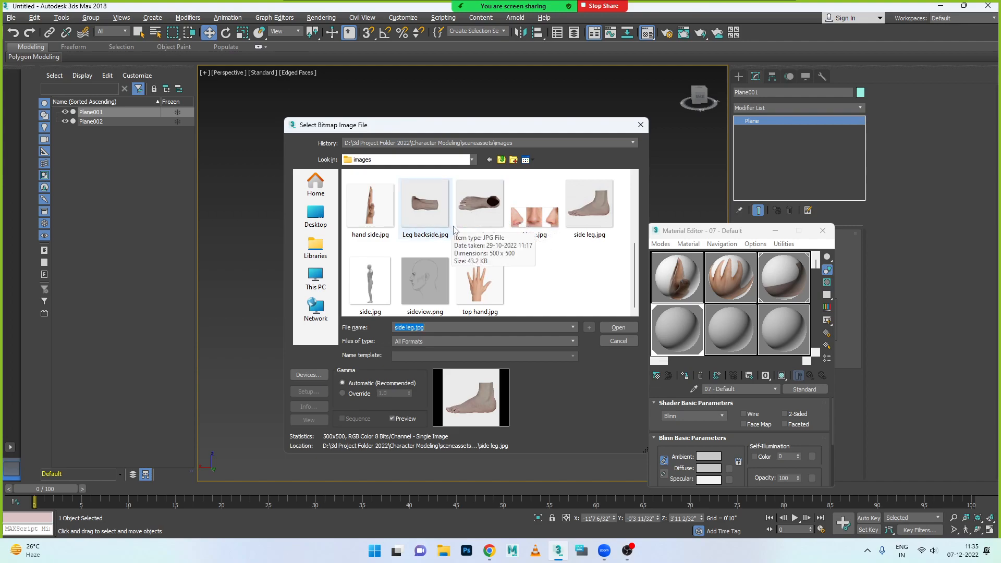
pyautogui.click(475, 213)
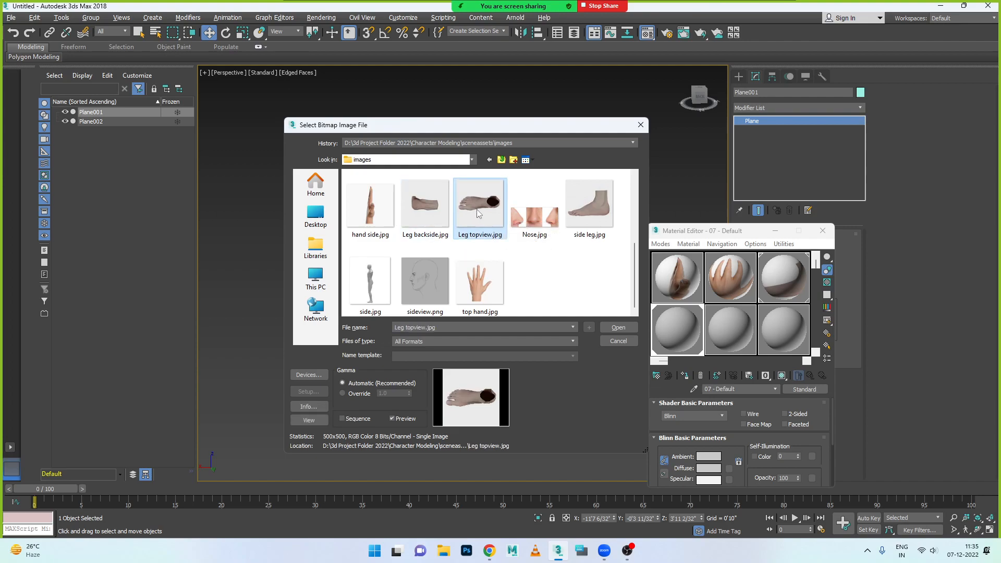
pyautogui.click(431, 215)
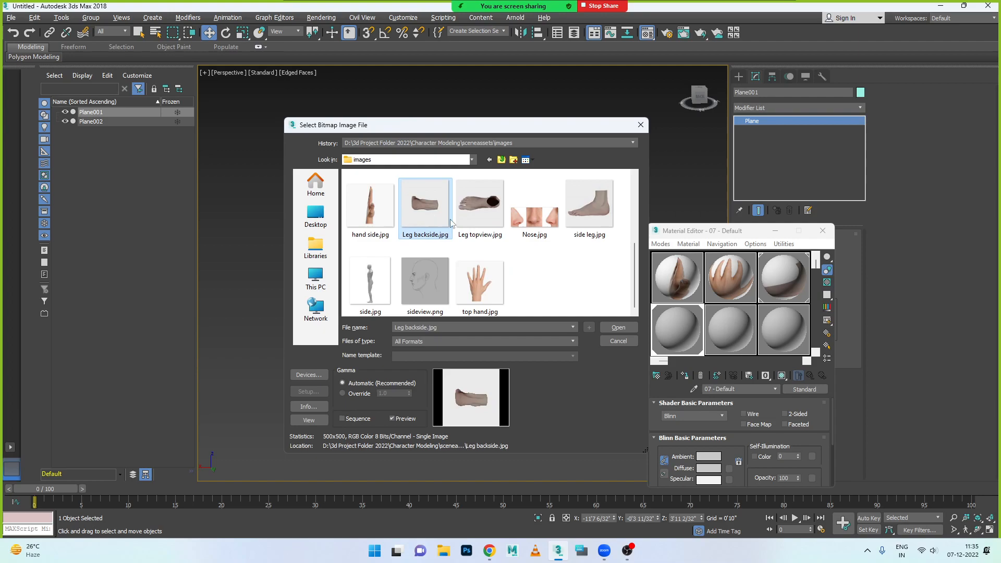
pyautogui.click(492, 230)
pyautogui.scroll(1, 495, 234)
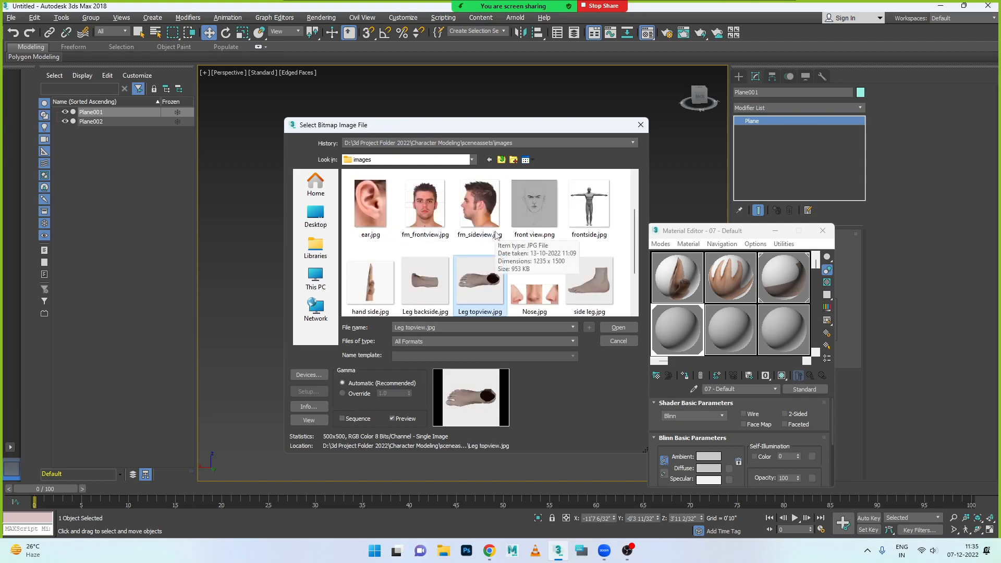
pyautogui.scroll(1, 496, 235)
pyautogui.scroll(-1, 496, 236)
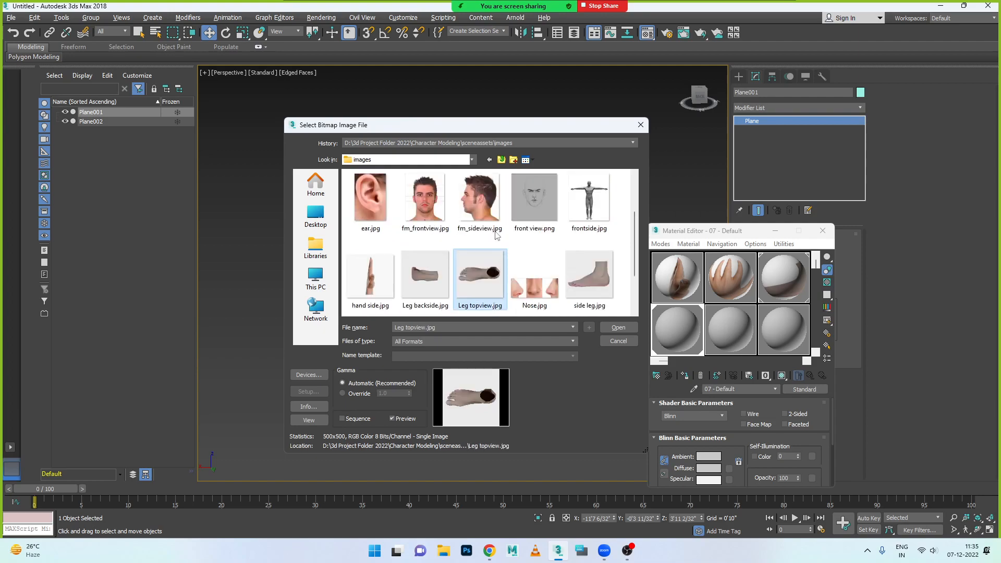
pyautogui.click(618, 328)
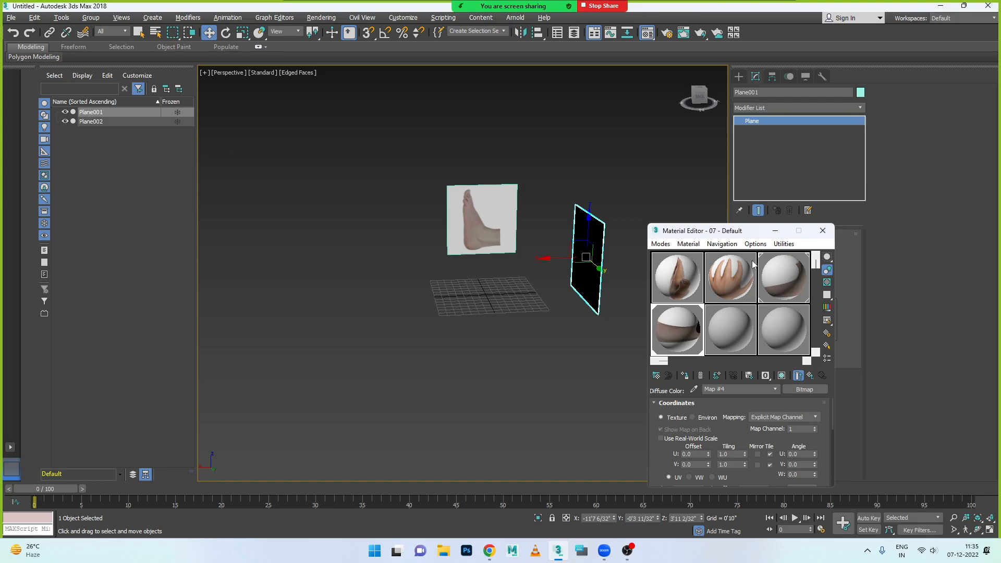
pyautogui.click(781, 376)
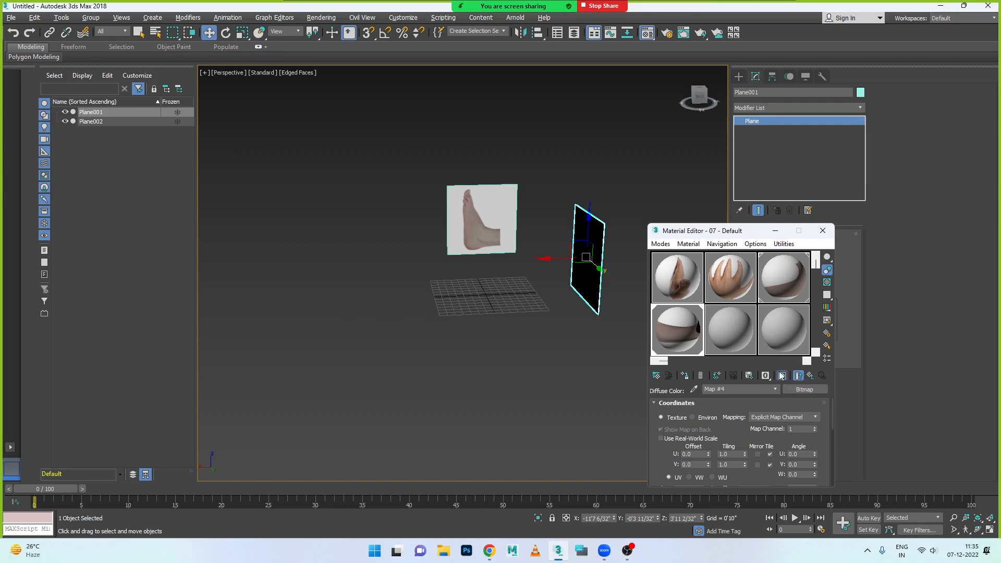
pyautogui.click(822, 231)
# - Rotate the first plane about the vertical axis and set its absolute X rotation to 90
pyautogui.moveTo(606, 346)
pyautogui.keyDown('alt'); pyautogui.mouseDown(button='middle')
pyautogui.moveTo(593, 348)
pyautogui.moveTo(636, 351)
pyautogui.moveTo(595, 351)
pyautogui.mouseUp(button='middle'); pyautogui.keyUp('alt')
pyautogui.press('e')
pyautogui.moveTo(607, 271); pyautogui.dragTo(530, 263)
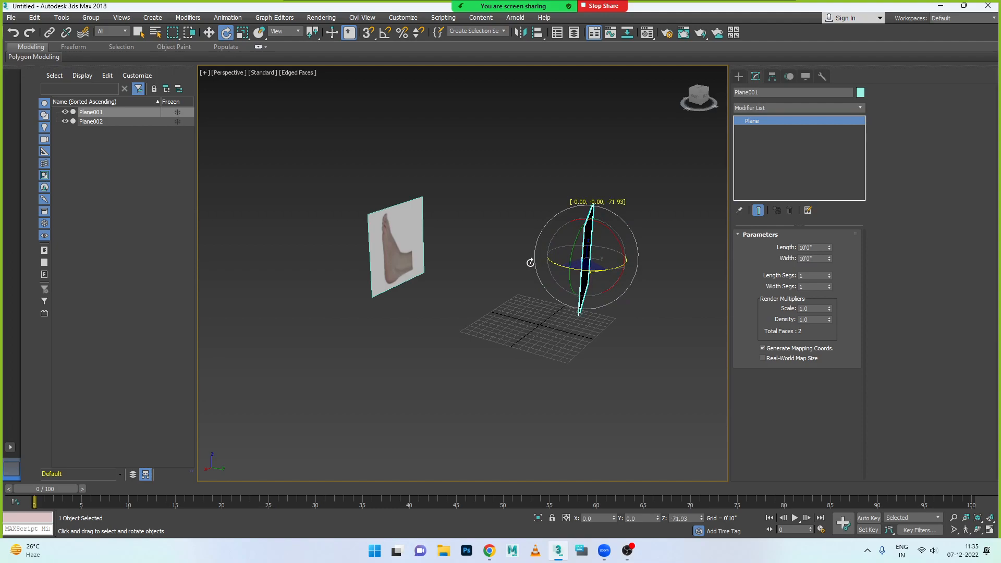
pyautogui.rightClick(226, 32)
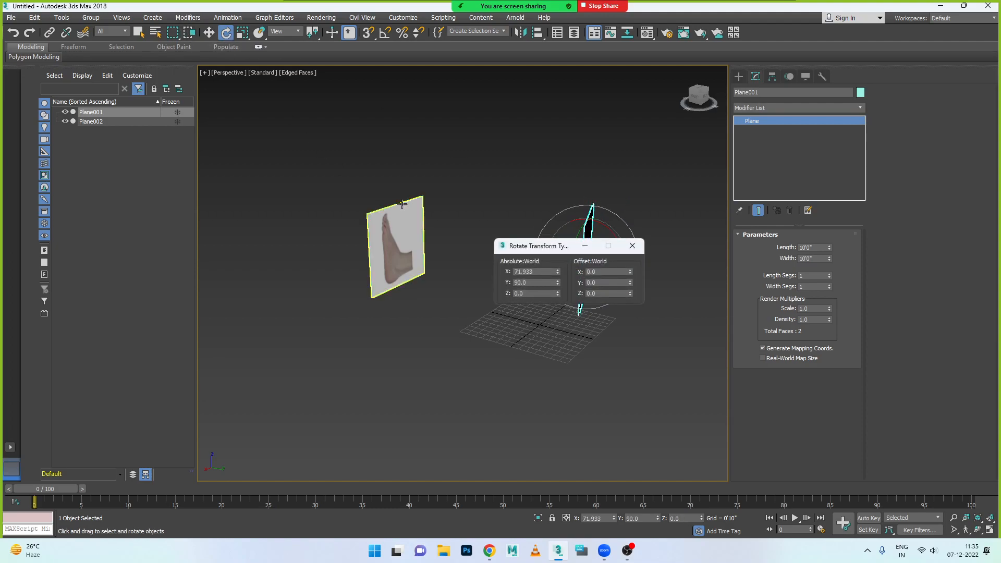
pyautogui.write('90')
pyautogui.press('Return')
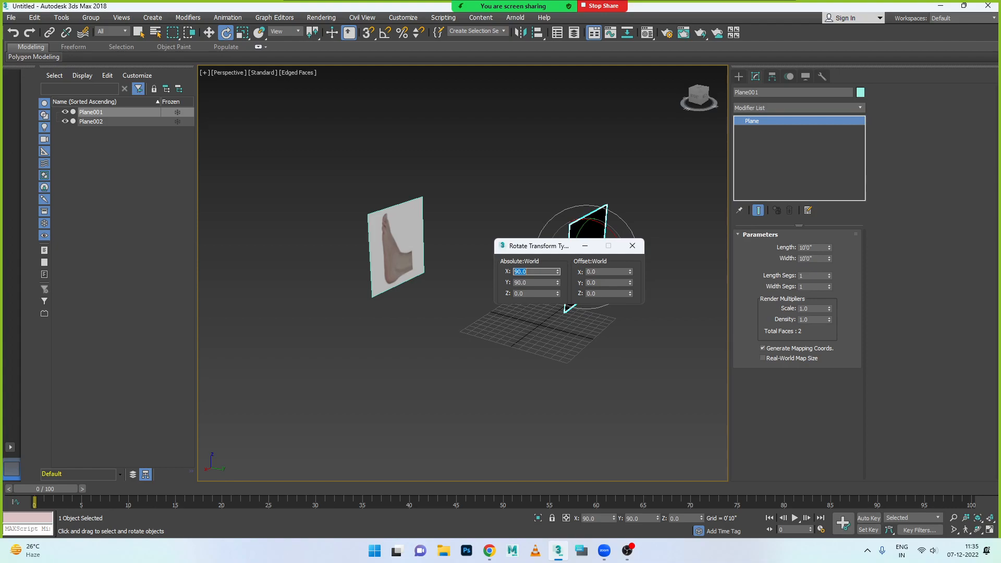
pyautogui.click(632, 246)
# - Turn the first plane within its own surface so its foot image lies horizontally, and set its absolute Y rotation to 0
pyautogui.keyDown('alt'); pyautogui.moveTo(569, 278); pyautogui.dragTo(631, 270, button='middle'); pyautogui.keyUp('alt')
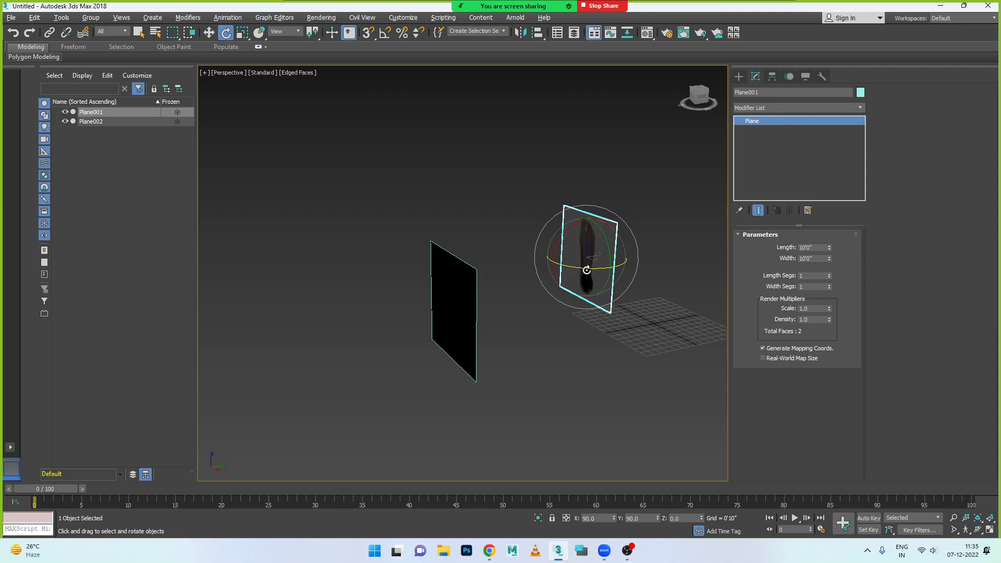
pyautogui.moveTo(587, 270); pyautogui.dragTo(631, 321)
pyautogui.hotkey('ctrl', 'z')
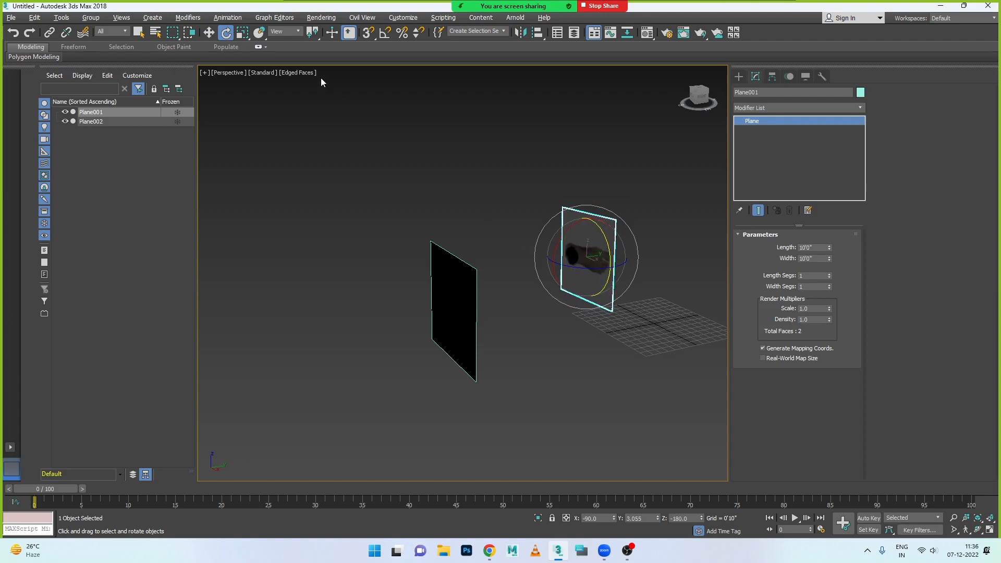
pyautogui.rightClick(227, 33)
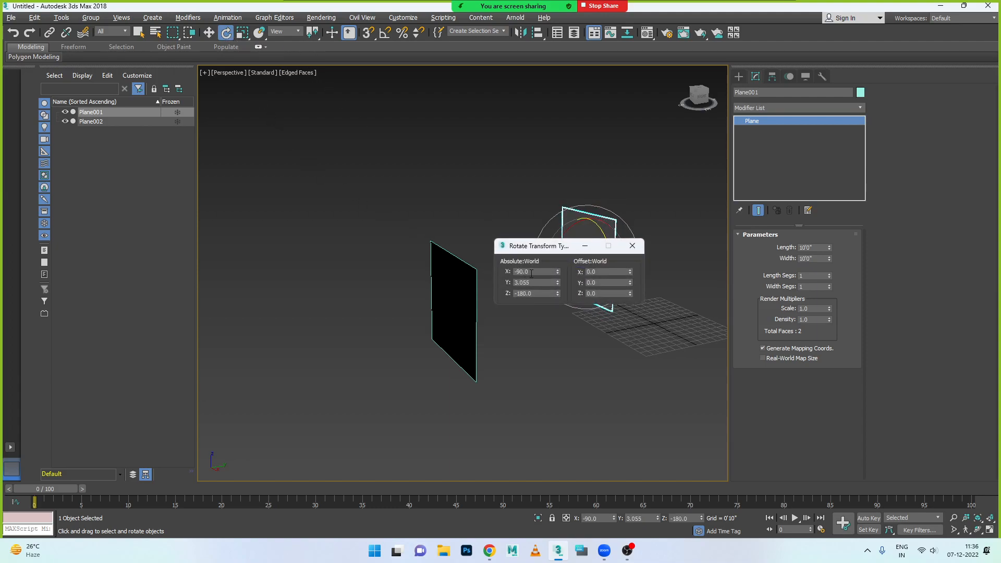
pyautogui.click(544, 283)
pyautogui.write('0')
pyautogui.press('Return')
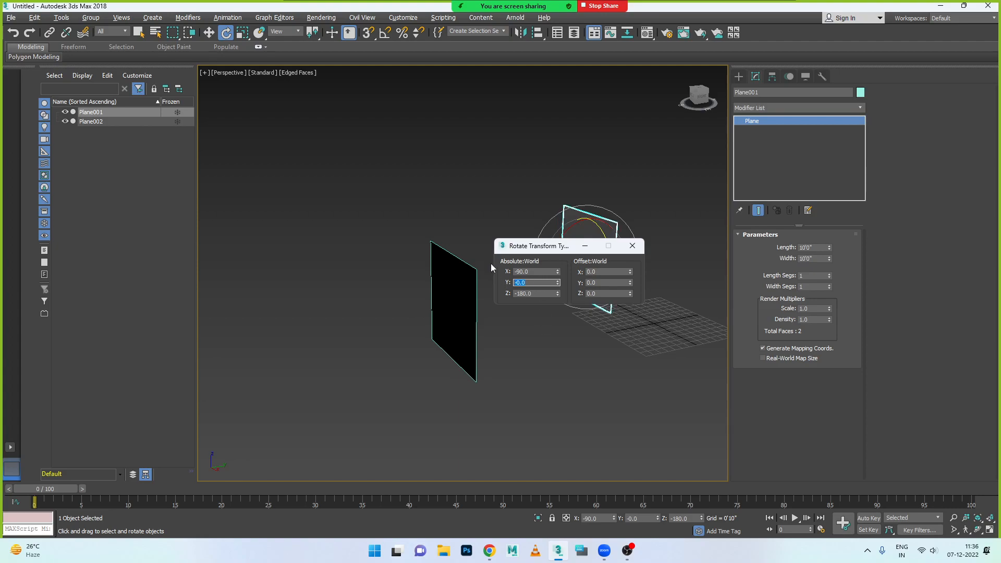
pyautogui.click(672, 266)
pyautogui.click(601, 236)
pyautogui.click(632, 245)
# - Tilt the first plane about the X axis and lay it flat with an absolute X rotation of 0
pyautogui.moveTo(558, 244); pyautogui.dragTo(561, 282)
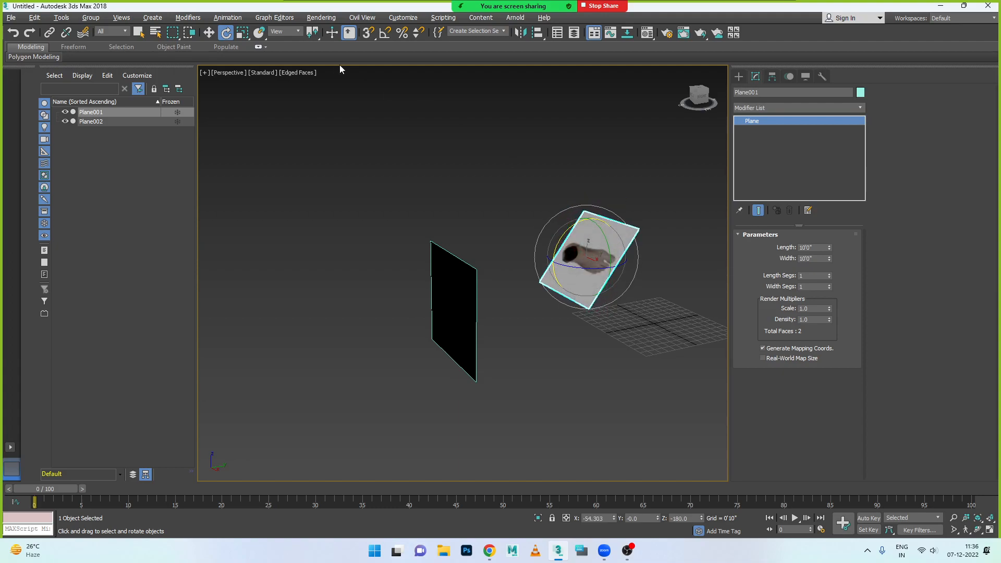
pyautogui.rightClick(221, 36)
pyautogui.doubleClick(539, 271)
pyautogui.write('-')
pyautogui.write('90')
pyautogui.press('Return')
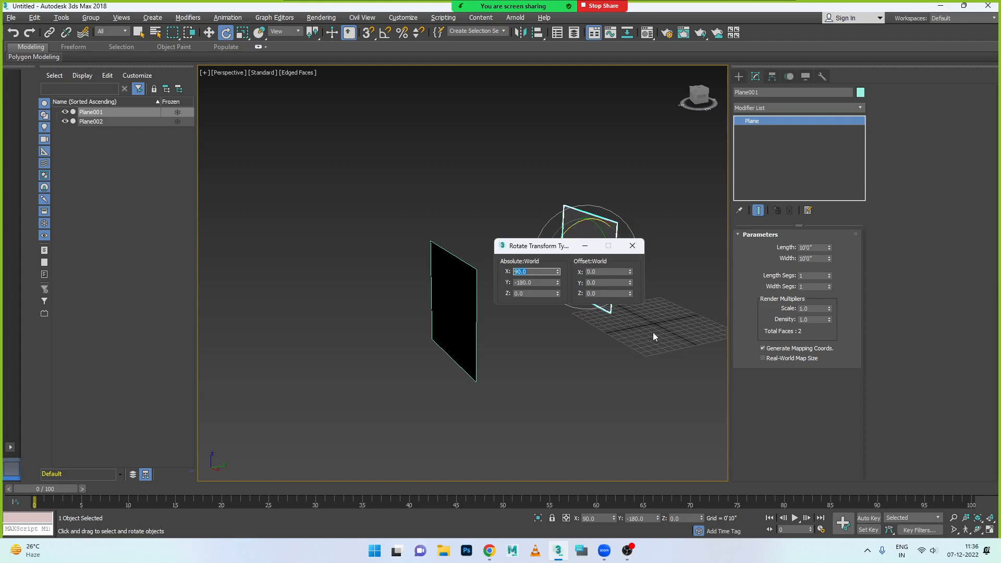
pyautogui.write('0')
pyautogui.press('Return')
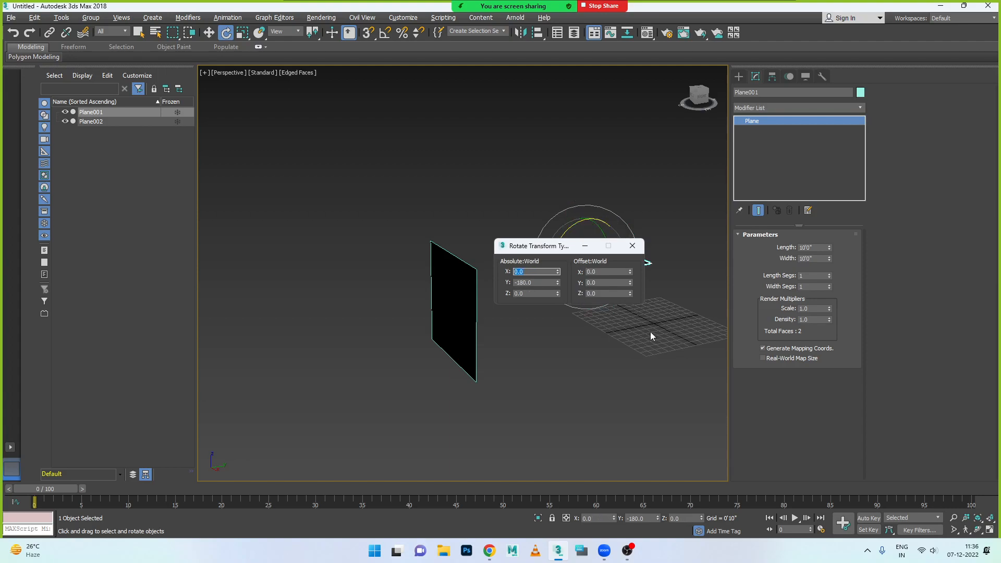
pyautogui.click(632, 245)
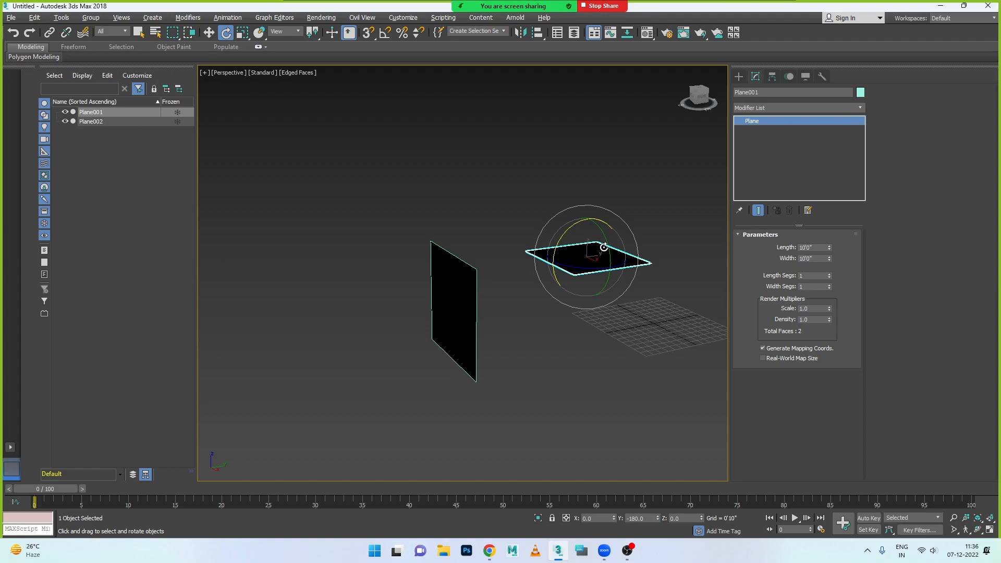
# - Flip the first plane over about the X axis so its top-view foot image faces up, with an absolute X rotation of 0
pyautogui.moveTo(574, 246)
pyautogui.keyDown('alt'); pyautogui.mouseDown(button='middle')
pyautogui.moveTo(537, 259)
pyautogui.moveTo(570, 244)
pyautogui.mouseUp(button='middle'); pyautogui.keyUp('alt')
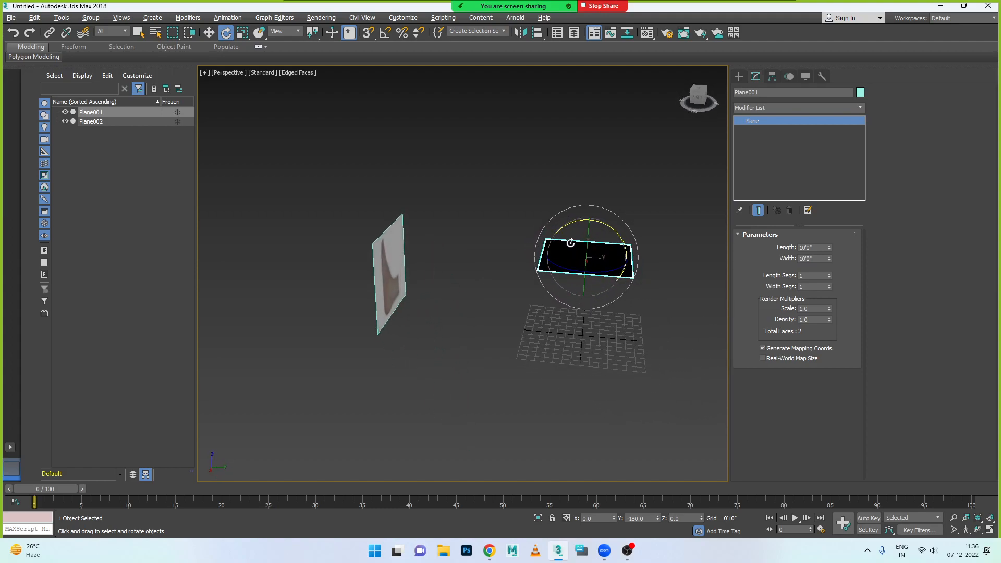
pyautogui.moveTo(567, 229); pyautogui.dragTo(365, 289)
pyautogui.rightClick(225, 36)
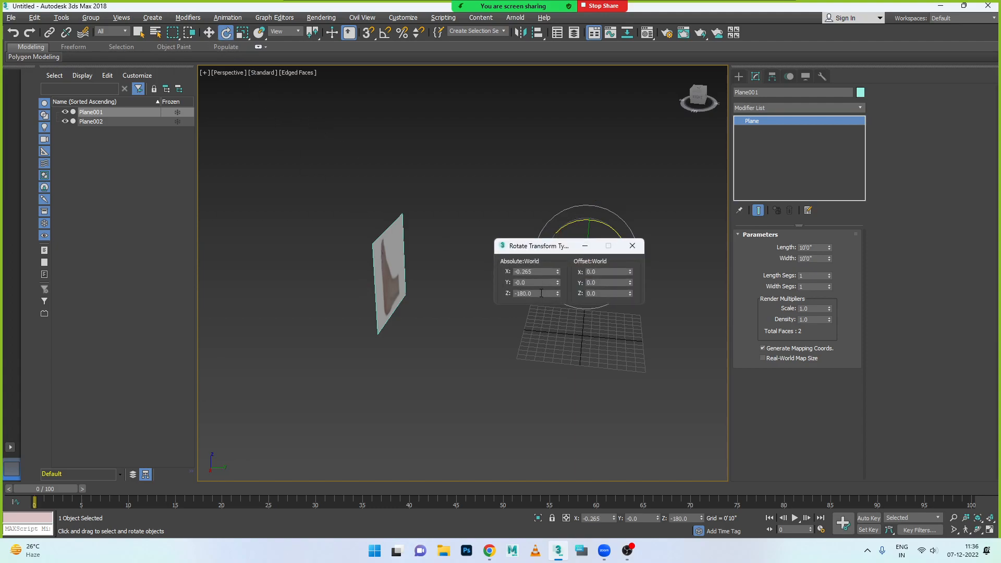
pyautogui.doubleClick(540, 271)
pyautogui.write('0')
pyautogui.press('Return')
pyautogui.click(632, 246)
pyautogui.click(621, 336)
pyautogui.click(597, 274)
# - Move the first plane down below the grid and closer to it
pyautogui.press('w')
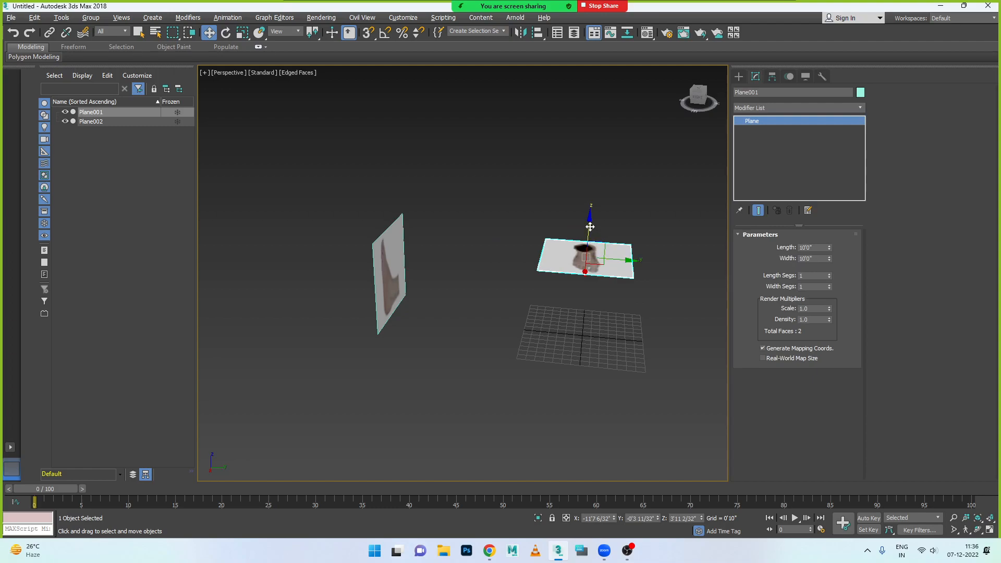
pyautogui.moveTo(588, 223); pyautogui.dragTo(577, 293)
pyautogui.keyDown('alt'); pyautogui.moveTo(624, 353); pyautogui.dragTo(533, 358, button='middle'); pyautogui.keyUp('alt')
pyautogui.moveTo(546, 339); pyautogui.dragTo(490, 325)
pyautogui.keyDown('alt'); pyautogui.moveTo(490, 324); pyautogui.dragTo(546, 335, button='middle'); pyautogui.keyUp('alt')
# - Turn the second plane within its own surface so the side-view foot stands on its sole, with an absolute Y rotation of 180
pyautogui.click(461, 200)
pyautogui.keyDown('alt'); pyautogui.moveTo(479, 263); pyautogui.dragTo(462, 267, button='middle'); pyautogui.keyUp('alt')
pyautogui.press('e')
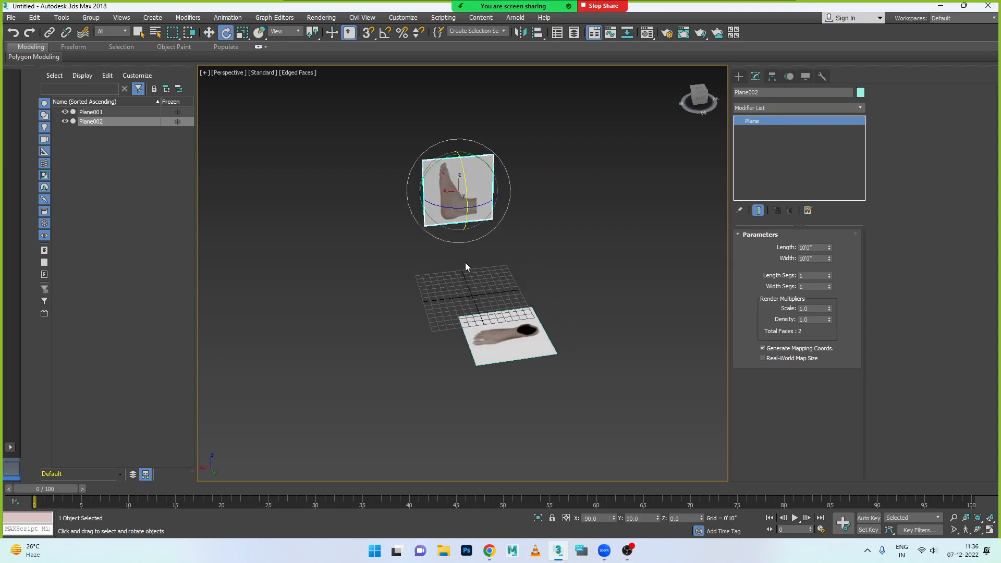
pyautogui.moveTo(438, 166); pyautogui.dragTo(407, 255)
pyautogui.rightClick(225, 33)
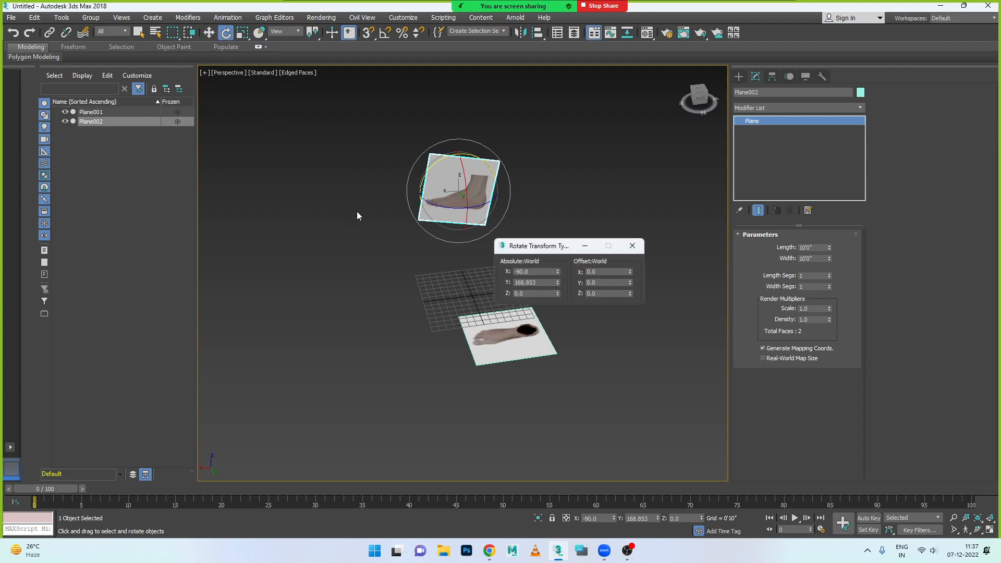
pyautogui.doubleClick(538, 282)
pyautogui.write('180')
pyautogui.press('Return')
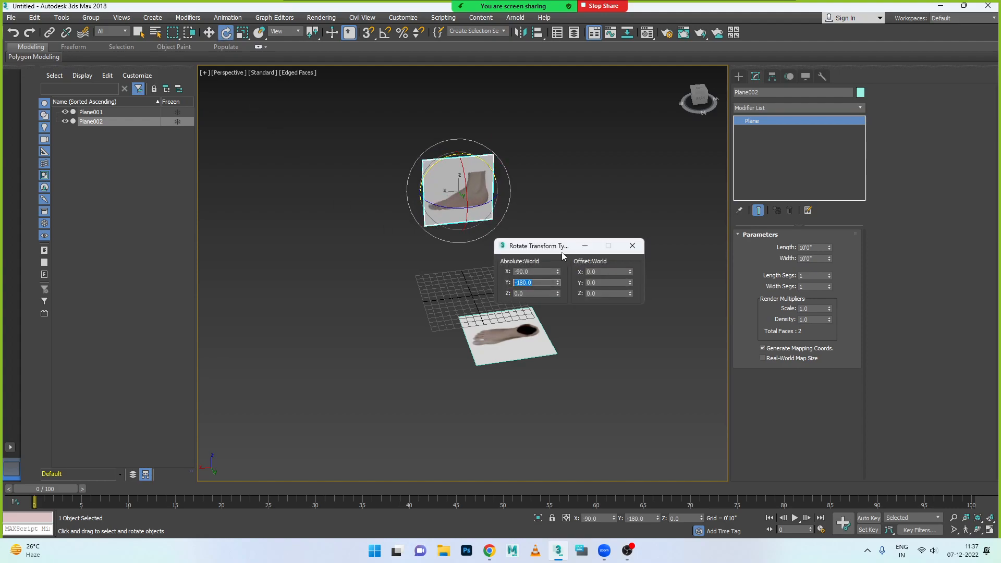
pyautogui.click(633, 245)
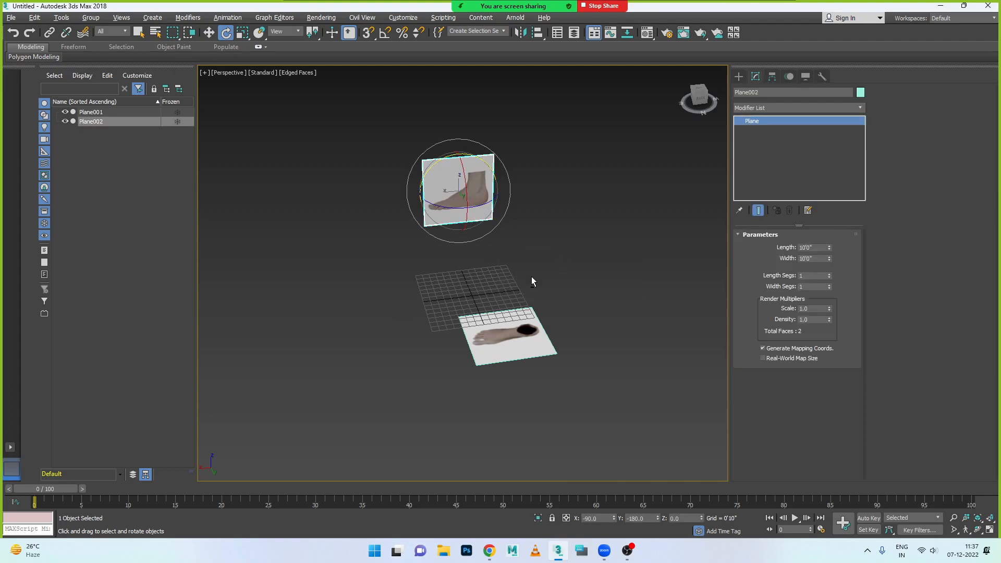
# - In the Left view, raise the first plane vertically to a Z position of about -3'0 28/32"
pyautogui.hotkey('alt', 'w')
pyautogui.hotkey('alt', 'w')
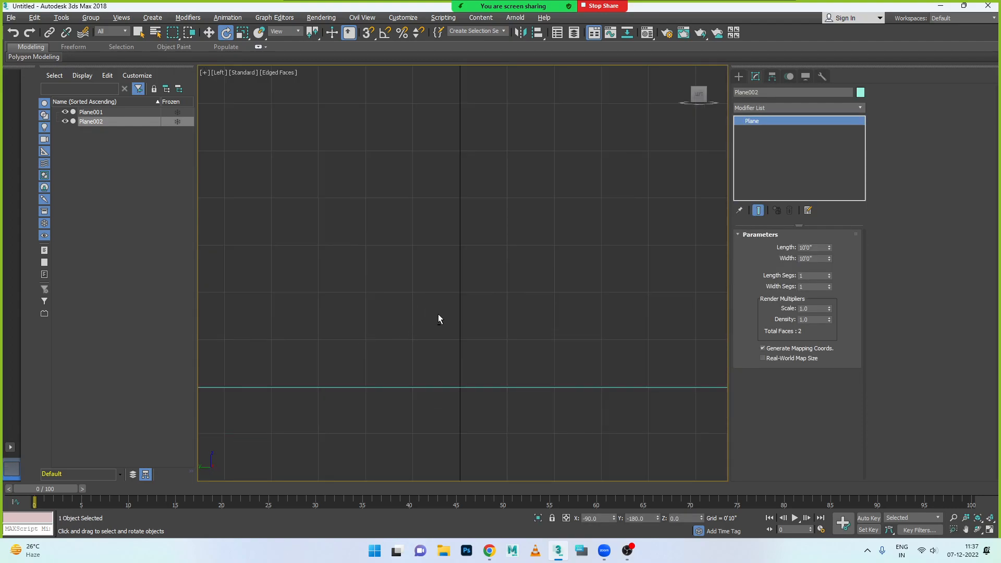
pyautogui.click(276, 74)
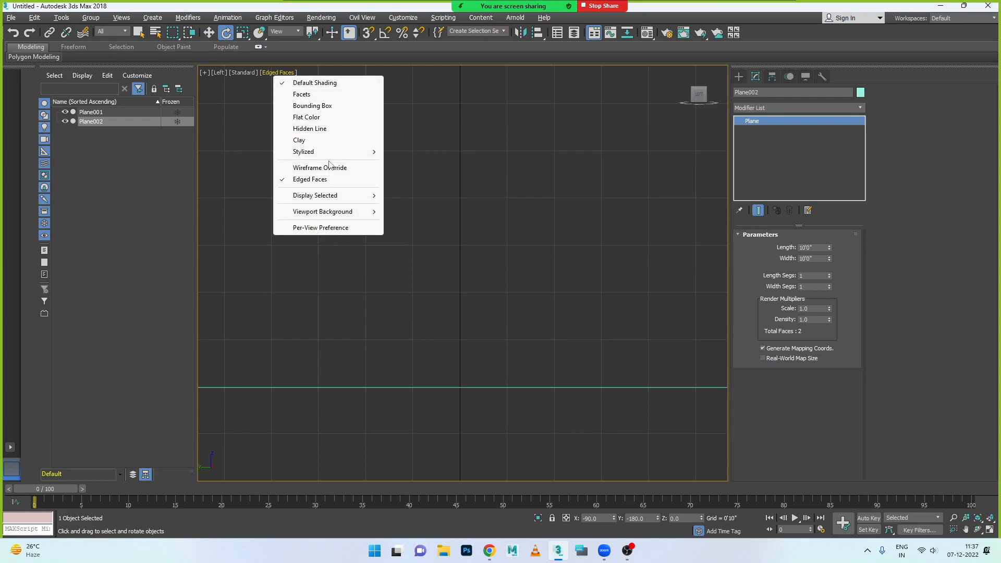
pyautogui.click(263, 130)
pyautogui.scroll(-5, 409, 261)
pyautogui.scroll(4, 410, 265)
pyautogui.moveTo(346, 231); pyautogui.dragTo(389, 295)
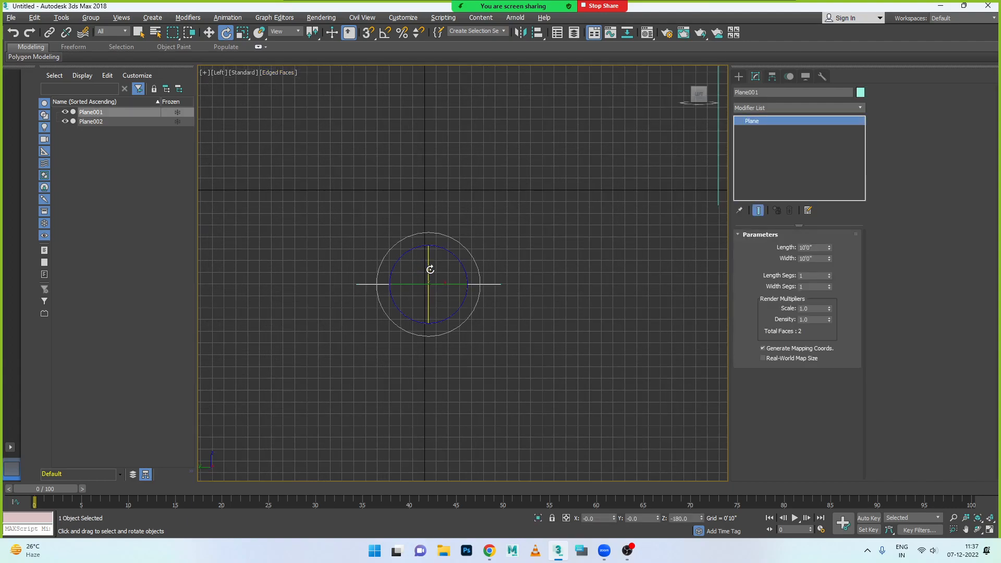
pyautogui.press('w')
pyautogui.moveTo(429, 253); pyautogui.dragTo(429, 200)
pyautogui.scroll(-4, 471, 255)
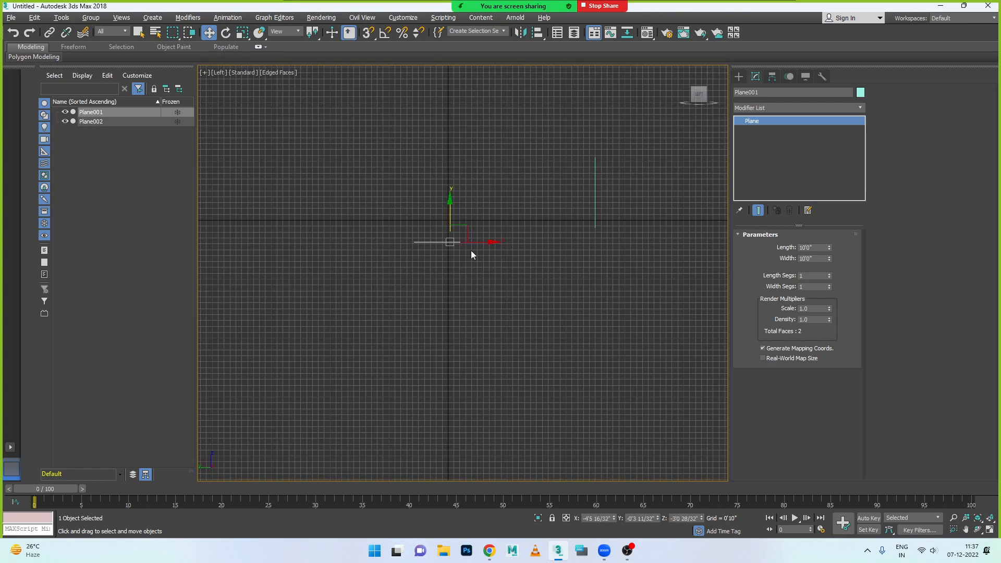
pyautogui.scroll(-3, 471, 252)
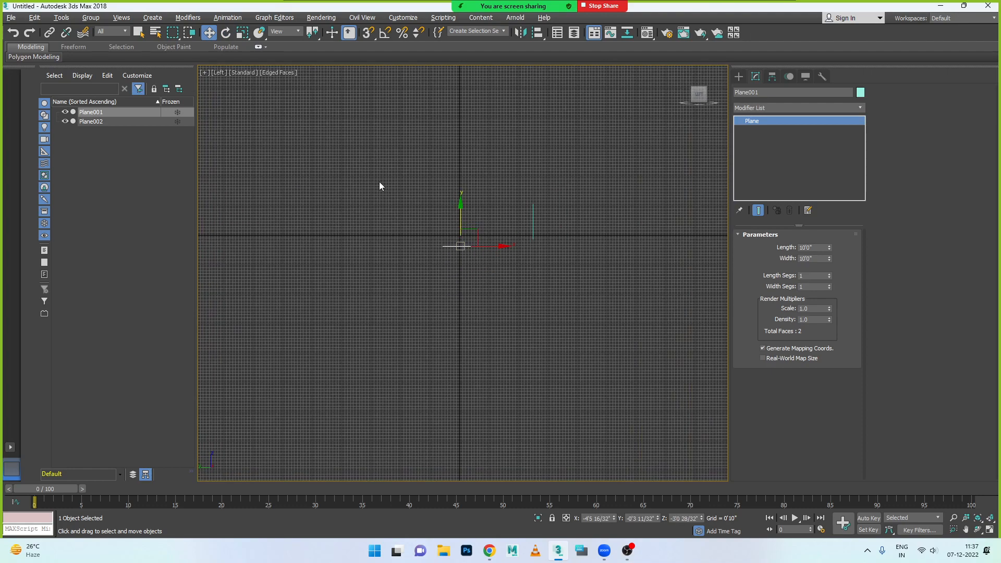
# - Select both planes and display the Left viewport with Wireframe Override
pyautogui.click(277, 72)
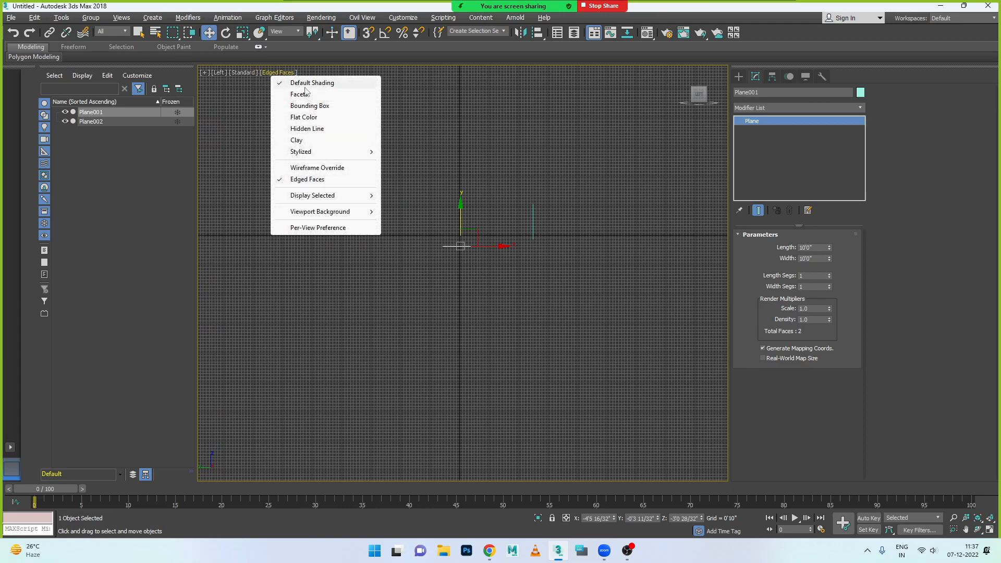
pyautogui.click(490, 216)
pyautogui.moveTo(406, 211); pyautogui.dragTo(582, 307)
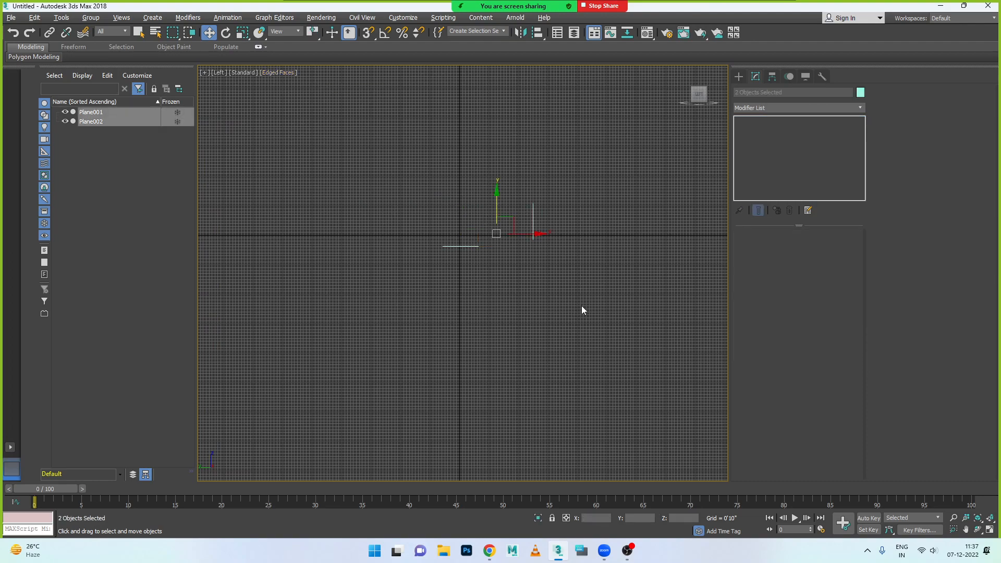
pyautogui.click(293, 78)
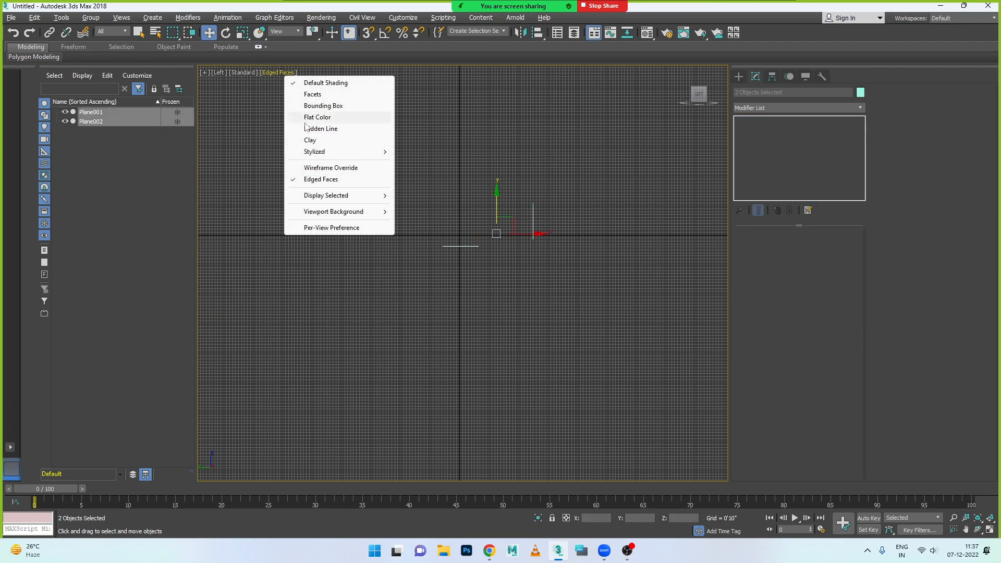
pyautogui.moveTo(322, 154)
pyautogui.click(333, 168)
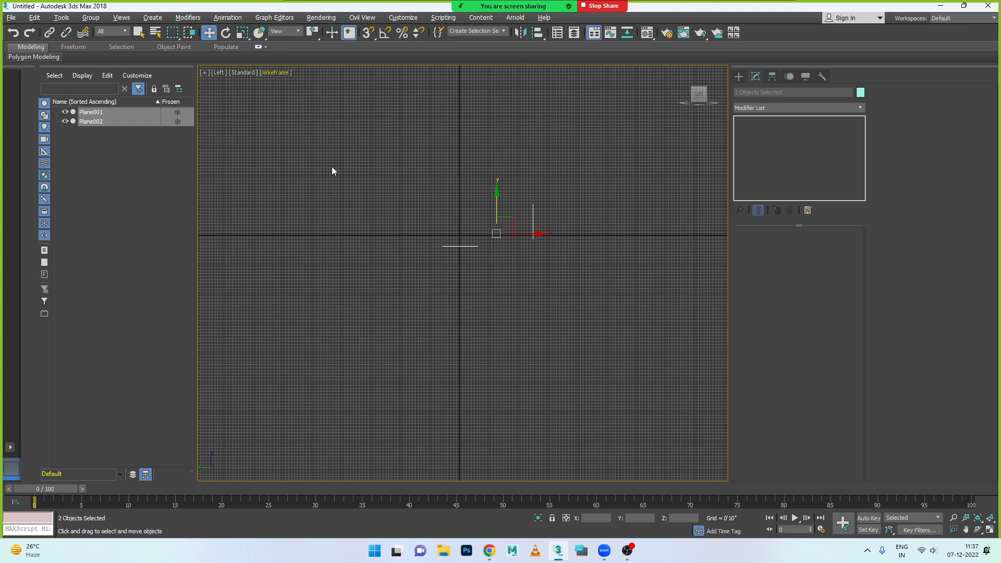
# - Maximize the Front viewport and frame both planes in it
pyautogui.hotkey('alt', 'w')
pyautogui.hotkey('alt', 'w')
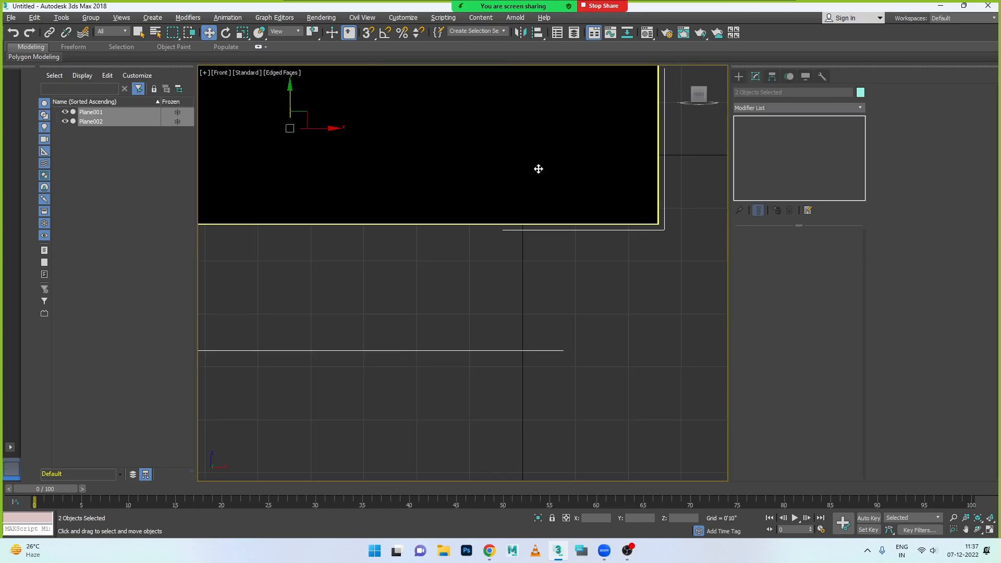
pyautogui.scroll(-5, 536, 167)
pyautogui.scroll(3, 520, 163)
pyautogui.scroll(2, 520, 162)
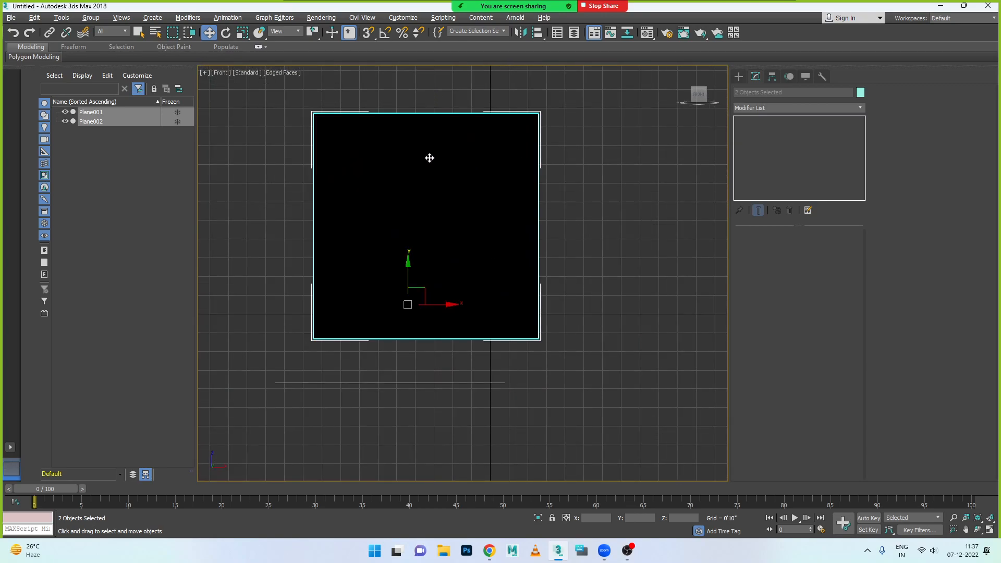
# - Try Wireframe Override in the Front viewport and return it to shaded display
pyautogui.click(282, 72)
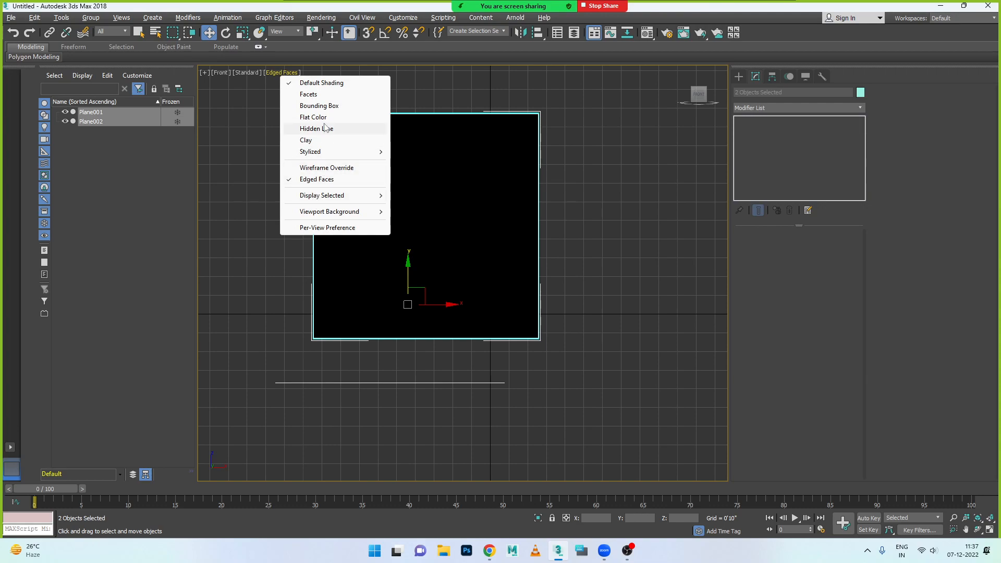
pyautogui.click(331, 168)
pyautogui.click(280, 73)
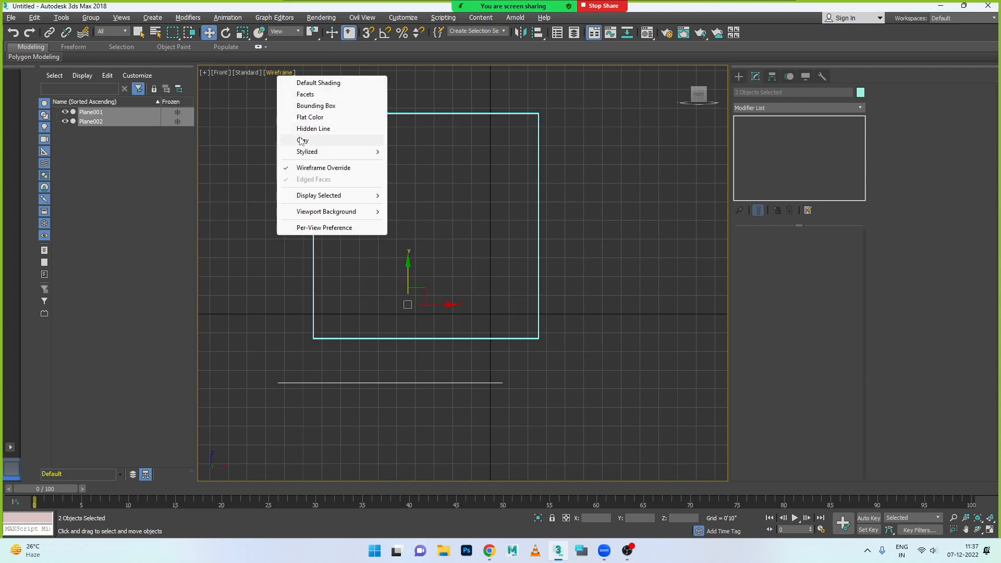
pyautogui.click(320, 167)
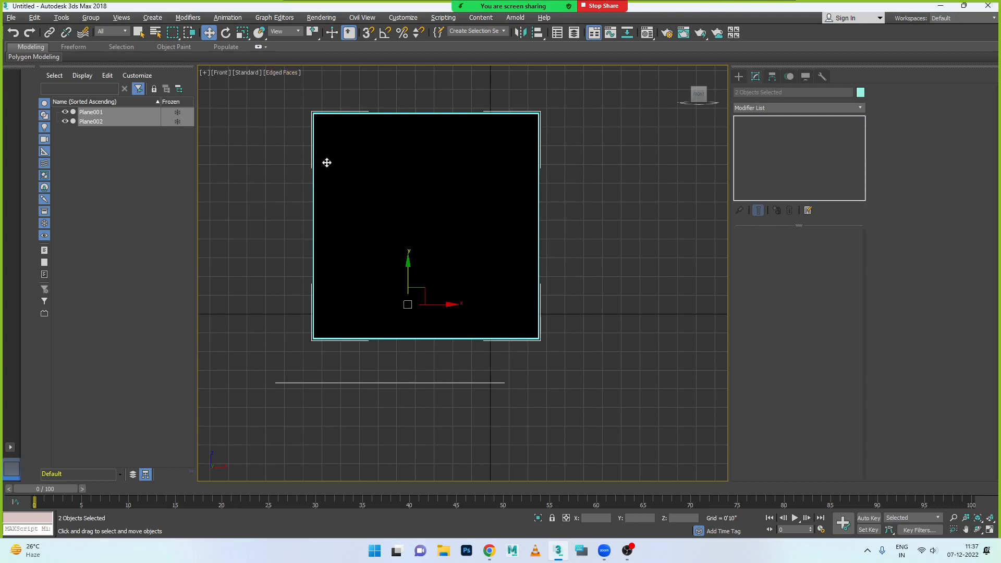
# - Set the side-foot plane's X and Y positions to 0 and raise it above the grid to a Z position of about 5'7 15/32"
pyautogui.click(498, 313)
pyautogui.click(455, 297)
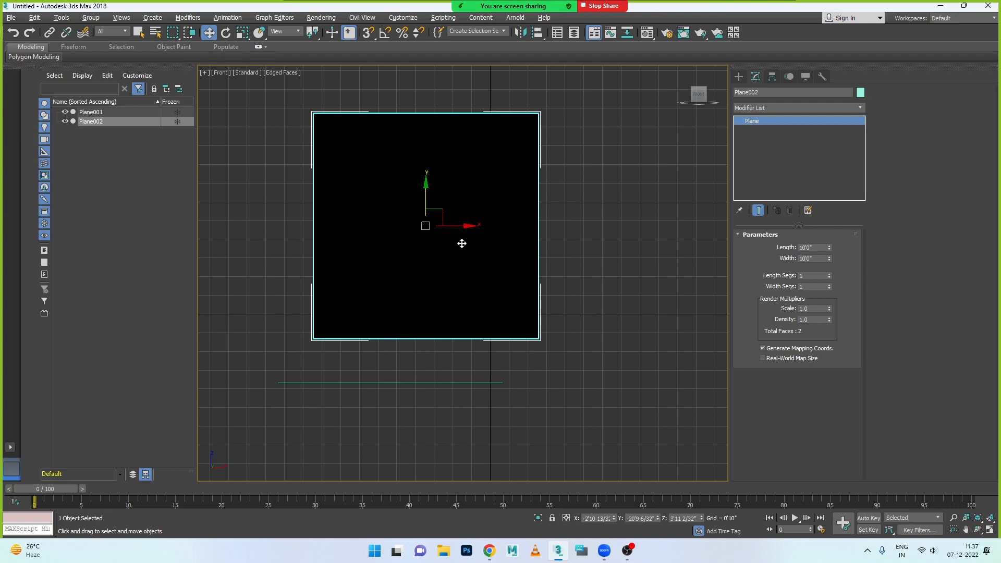
pyautogui.moveTo(467, 228); pyautogui.dragTo(530, 232)
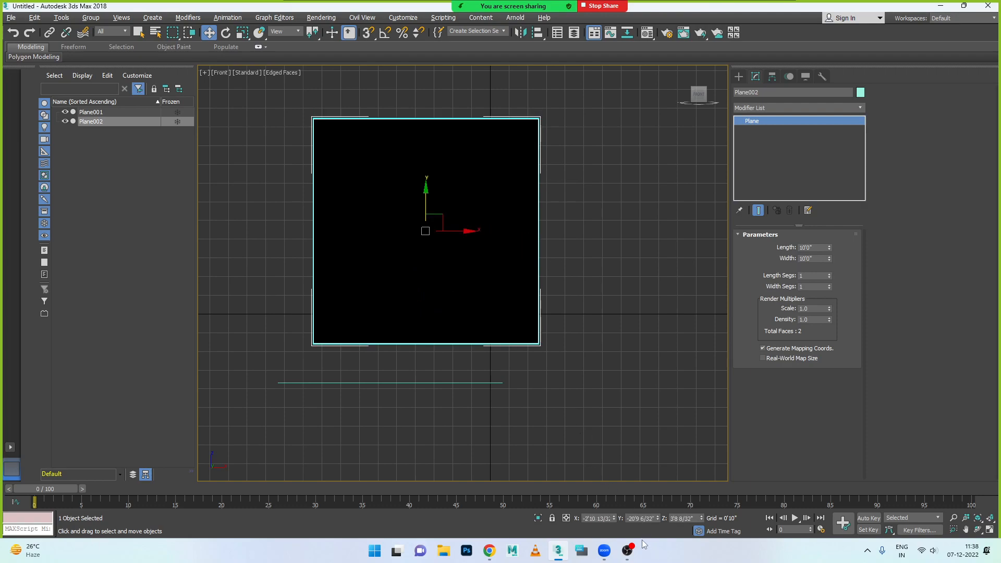
pyautogui.rightClick(614, 520)
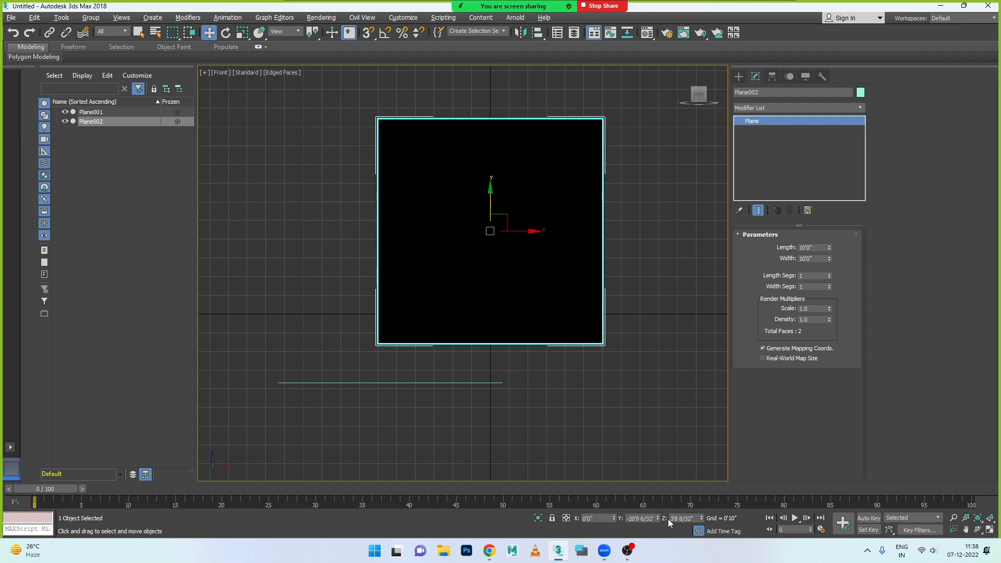
pyautogui.rightClick(702, 519)
pyautogui.moveTo(489, 278); pyautogui.dragTo(476, 152)
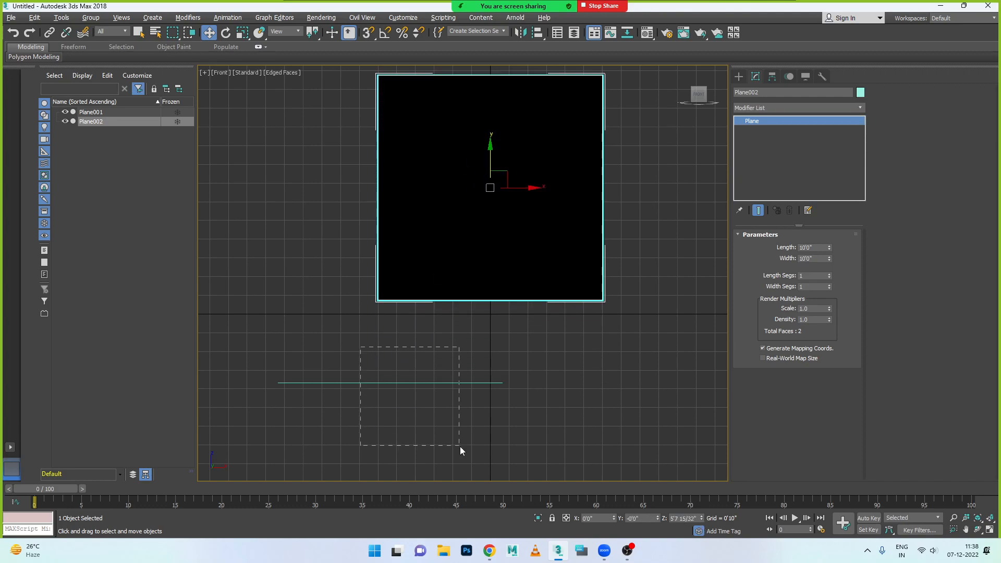
# - Set the top-foot plane's X, Y and Z positions to 0, and lower it to a Z position of about -3'2 4/32"
pyautogui.moveTo(459, 446); pyautogui.dragTo(458, 446)
pyautogui.rightClick(613, 520)
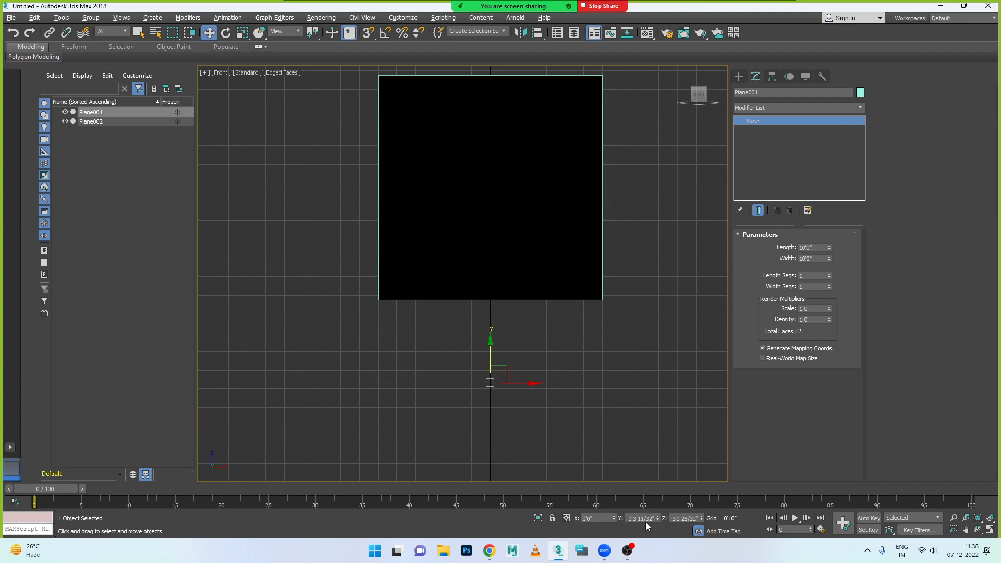
pyautogui.rightClick(702, 519)
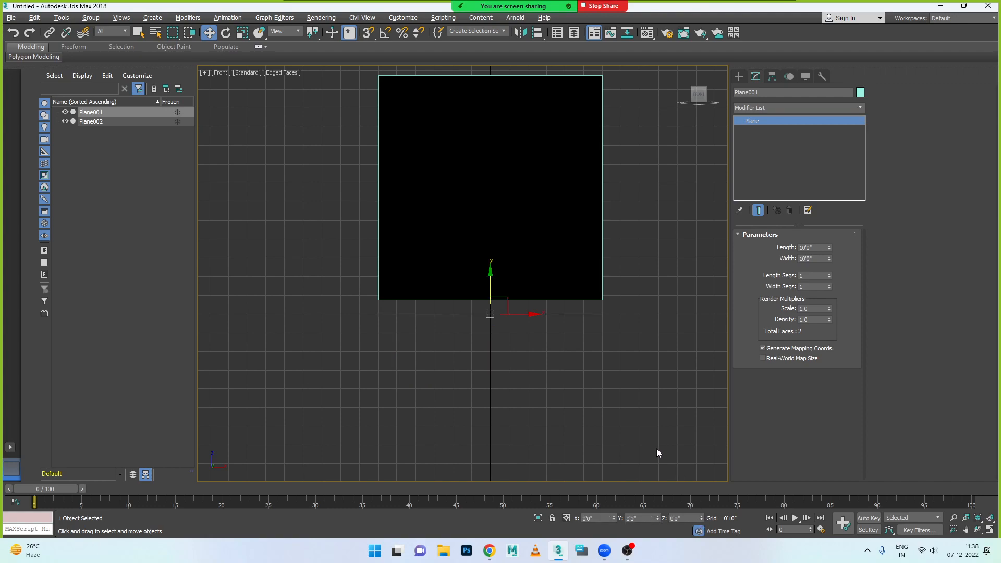
pyautogui.moveTo(513, 308); pyautogui.dragTo(487, 359)
# - In the Left view, raise the top-foot plane to grid level at a Z position of about 0'0 10/32"
pyautogui.hotkey('alt', 'w')
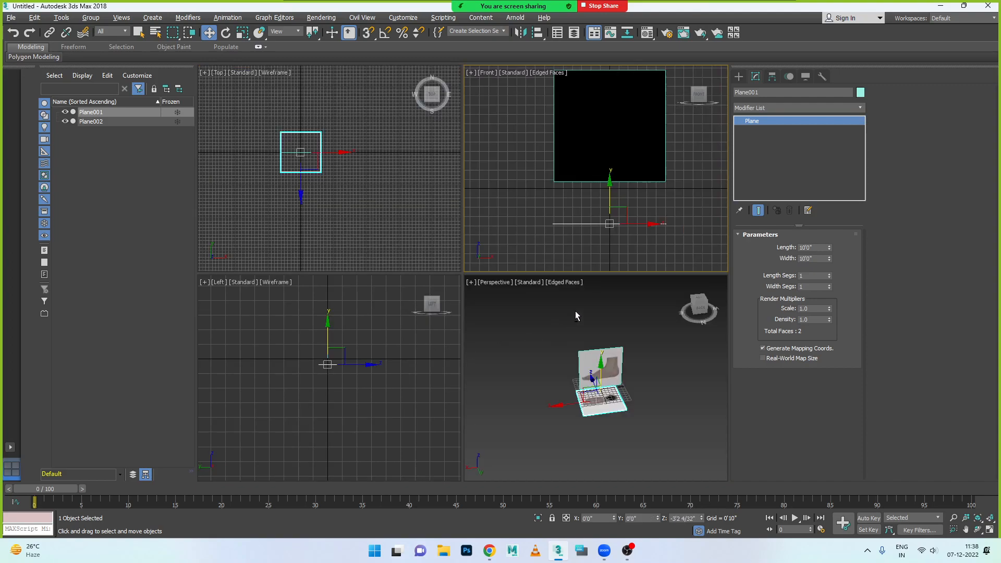
pyautogui.rightClick(417, 345)
pyautogui.hotkey('alt', 'w')
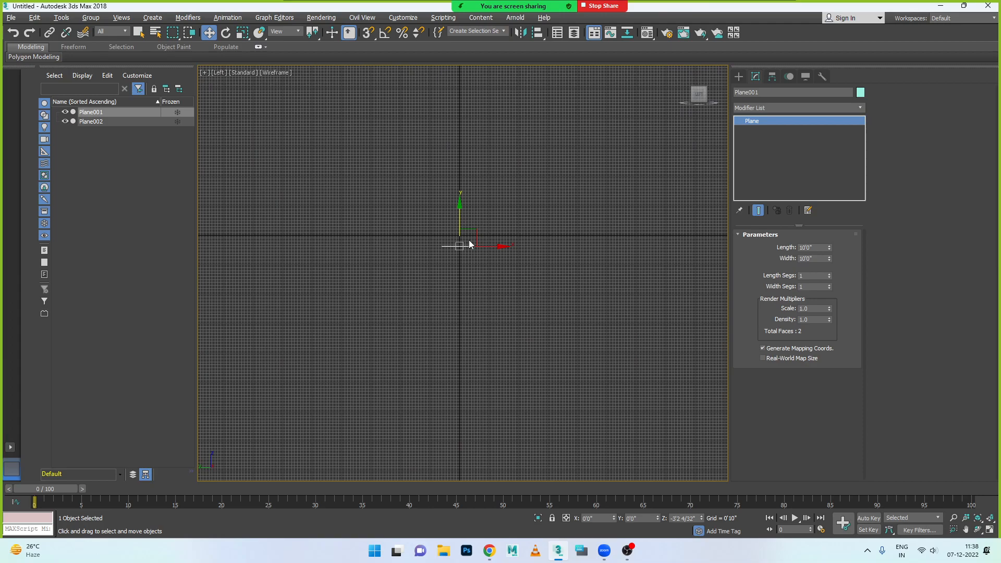
pyautogui.scroll(5, 446, 249)
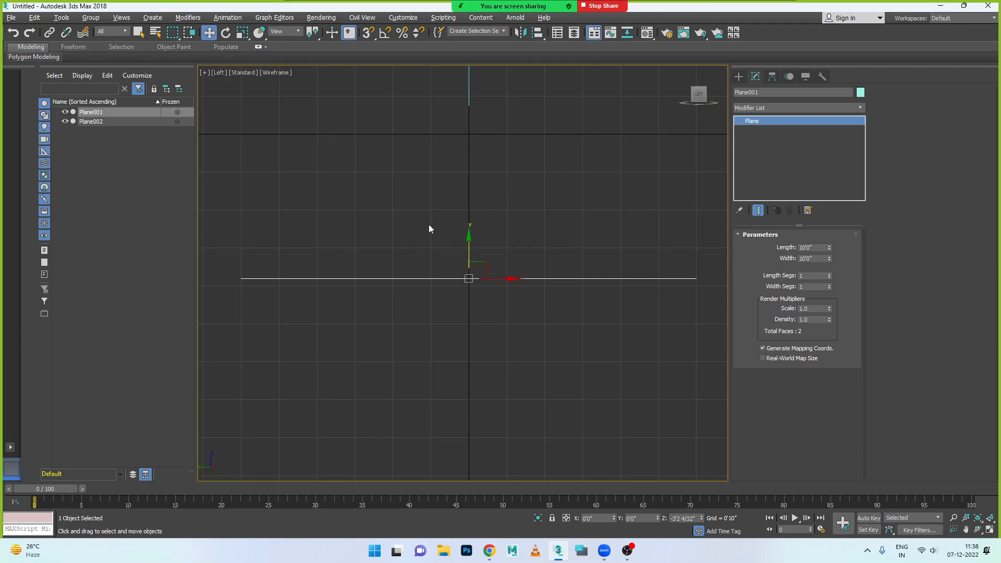
pyautogui.scroll(-1, 427, 224)
pyautogui.moveTo(470, 197); pyautogui.dragTo(470, 198)
pyautogui.moveTo(480, 237); pyautogui.dragTo(491, 284)
pyautogui.moveTo(443, 244); pyautogui.dragTo(435, 162)
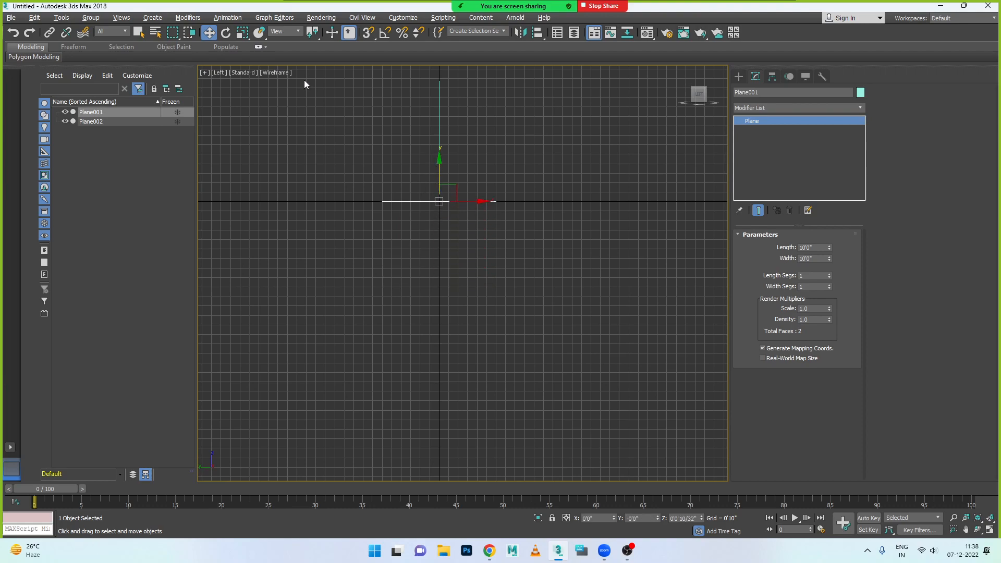
# - Clear the selection, set the Top viewport to Default Shading, and switch to the maximized Left viewport
pyautogui.hotkey('alt', 'w')
pyautogui.hotkey('alt', 'w')
pyautogui.hotkey('alt', 'w')
pyautogui.hotkey('alt', 'w')
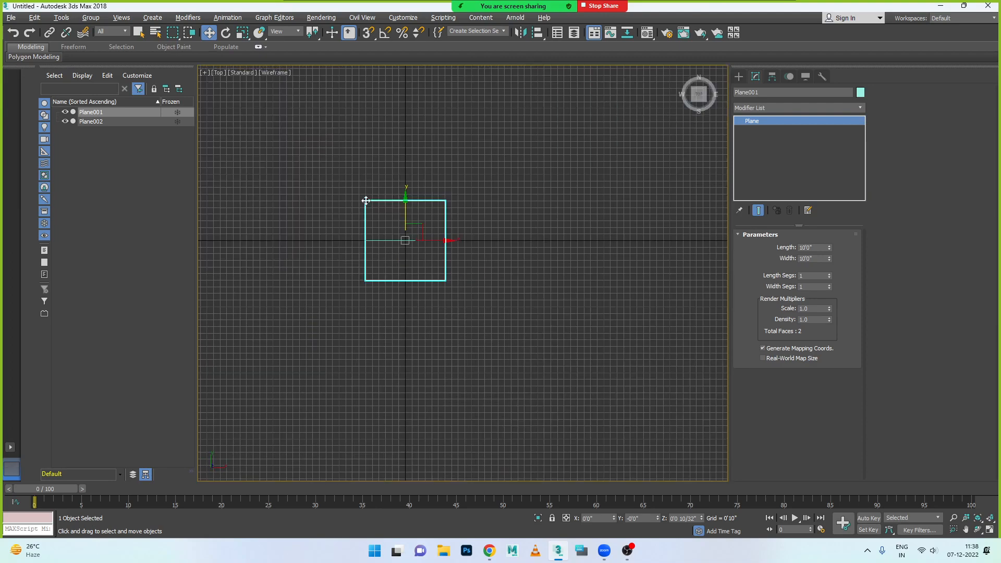
pyautogui.click(280, 76)
pyautogui.click(276, 73)
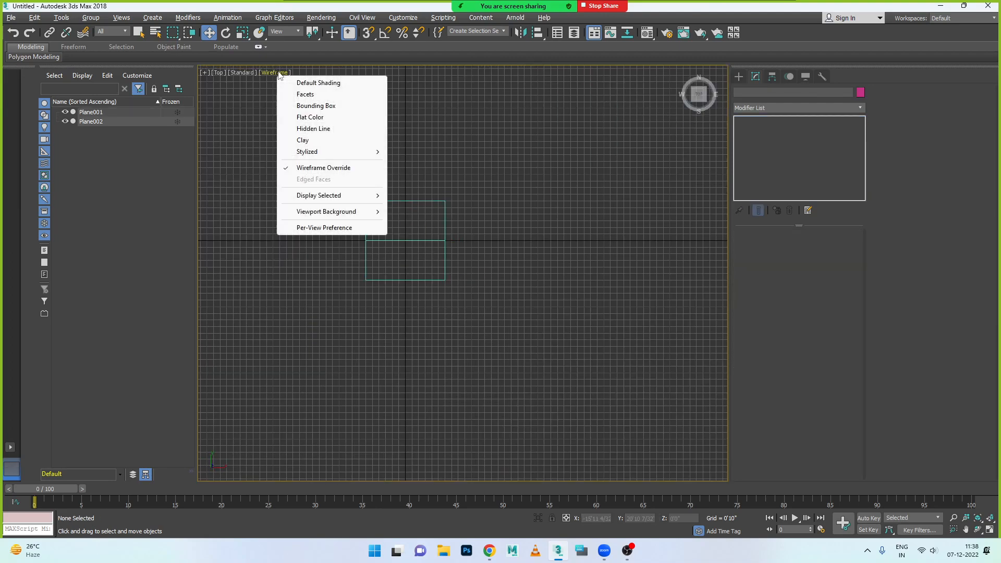
pyautogui.click(321, 84)
pyautogui.scroll(1, 387, 254)
pyautogui.scroll(2, 387, 254)
pyautogui.hotkey('alt', 'w')
pyautogui.hotkey('alt', 'w')
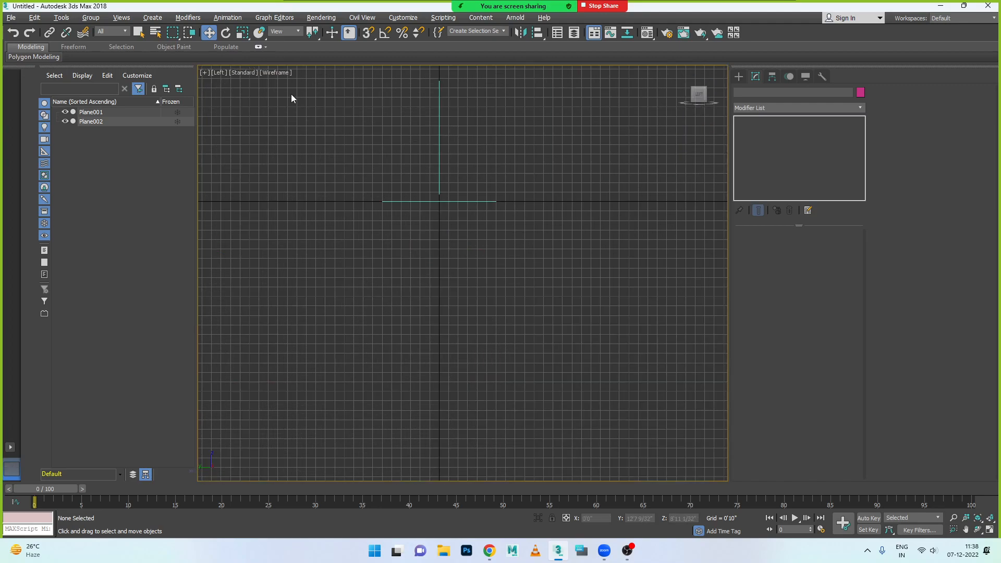
# - Set the Left viewport to Default Shading and switch to the maximized Perspective viewport
pyautogui.click(278, 73)
pyautogui.click(303, 82)
pyautogui.click(278, 73)
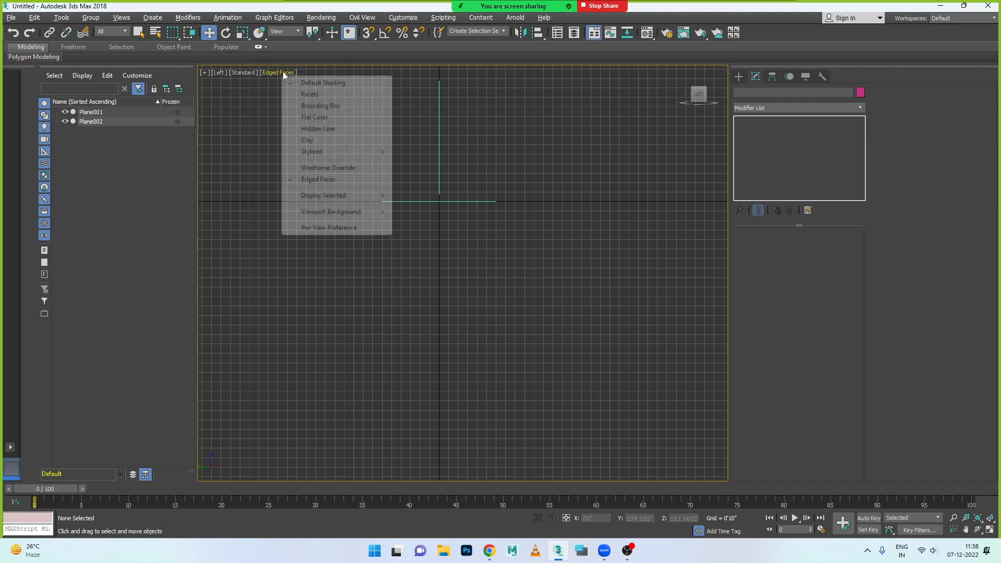
pyautogui.click(386, 296)
pyautogui.hotkey('alt', 'w')
pyautogui.click(613, 302)
pyautogui.hotkey('alt', 'w')
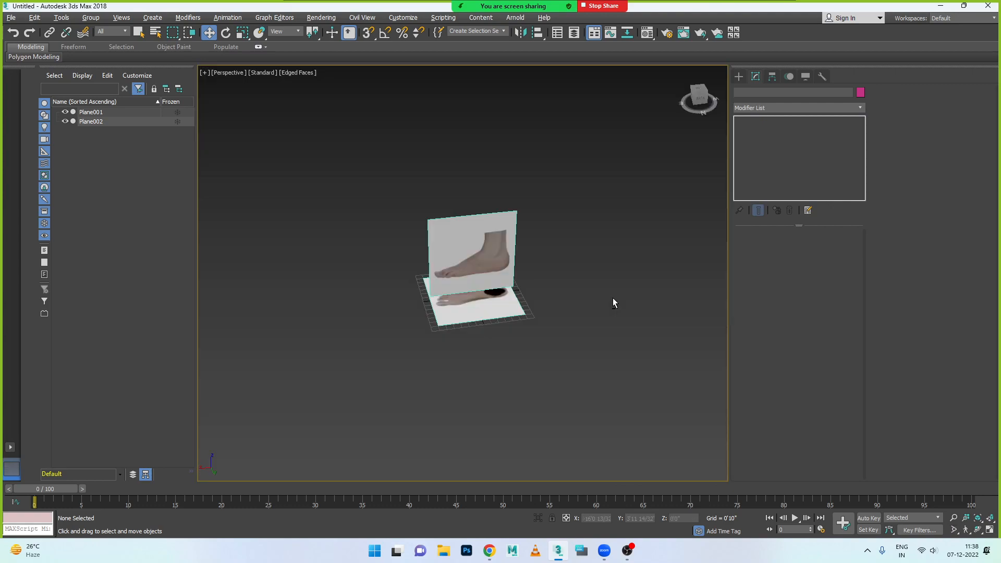
# - Move the side-foot plane to a Y position of about -9'5 12/32" and lower the top-foot plane to a Z position of about -9'5 28/32"
pyautogui.keyDown('alt'); pyautogui.moveTo(523, 271); pyautogui.dragTo(447, 274, button='middle'); pyautogui.keyUp('alt')
pyautogui.click(447, 250)
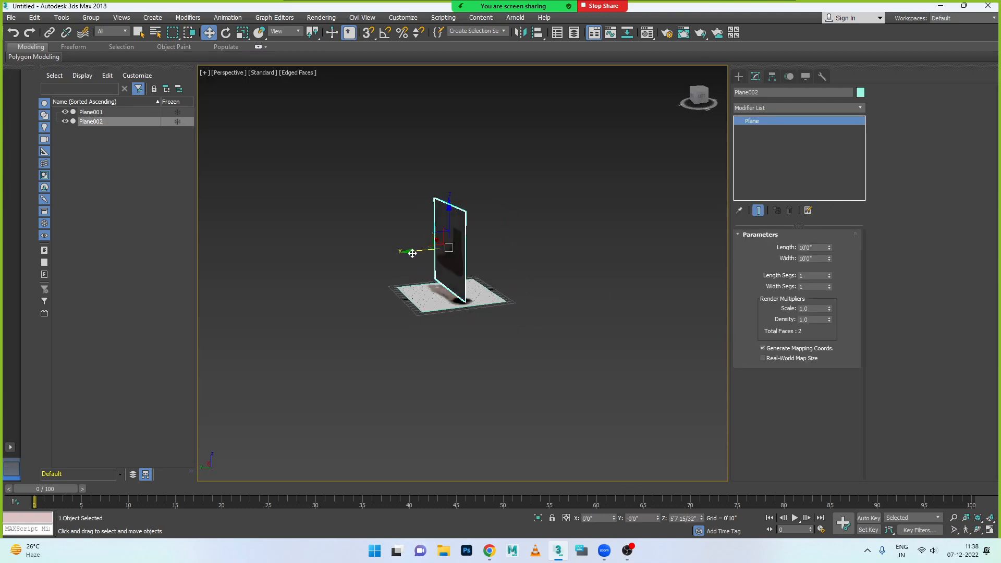
pyautogui.moveTo(448, 251); pyautogui.dragTo(456, 333)
pyautogui.click(454, 292)
pyautogui.keyDown('alt'); pyautogui.moveTo(439, 346); pyautogui.dragTo(509, 334, button='middle'); pyautogui.keyUp('alt')
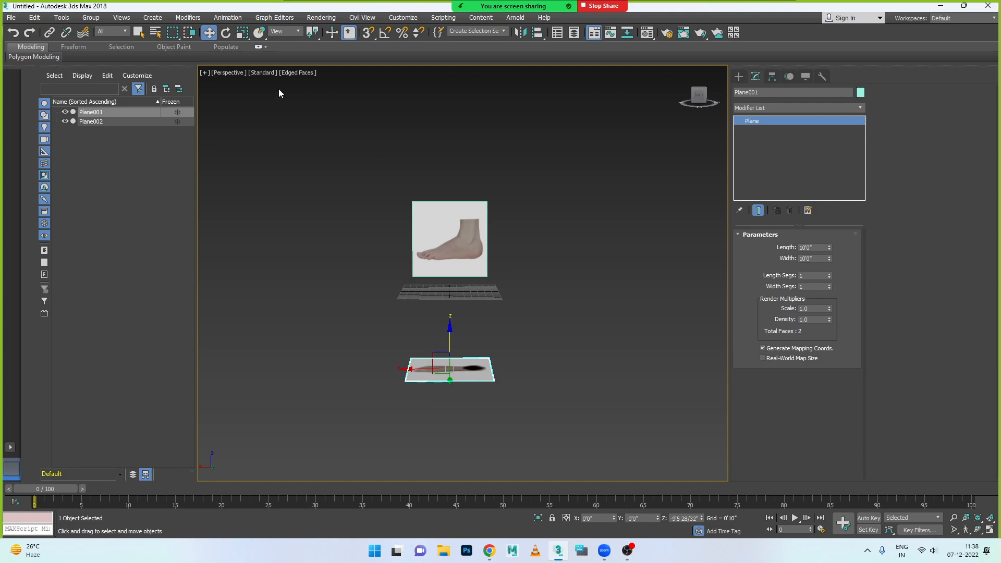
pyautogui.click(511, 302)
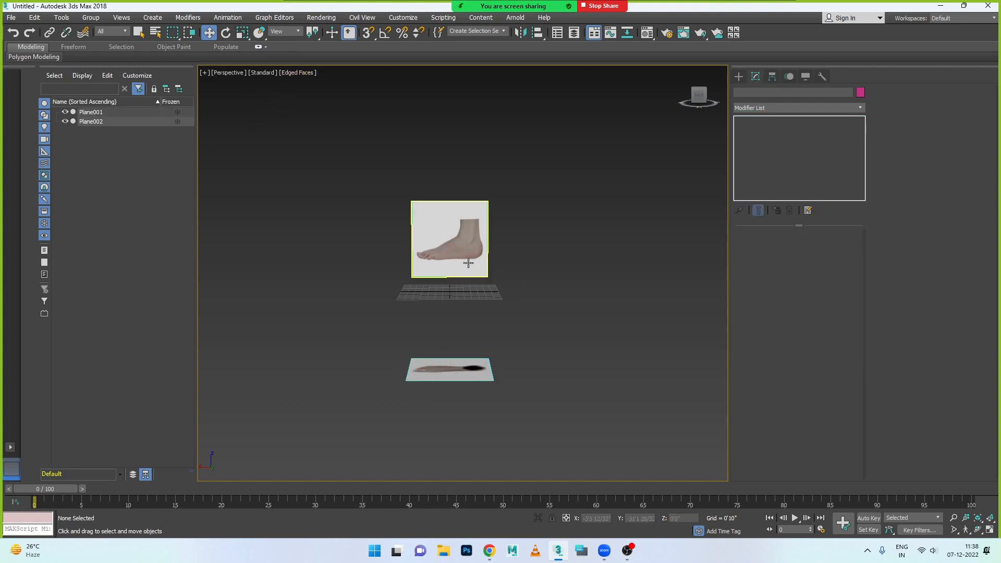
# - Select the side-foot plane and bring it up in the maximized Front viewport
pyautogui.click(469, 266)
pyautogui.hotkey('alt', 'w')
pyautogui.hotkey('alt', 'w')
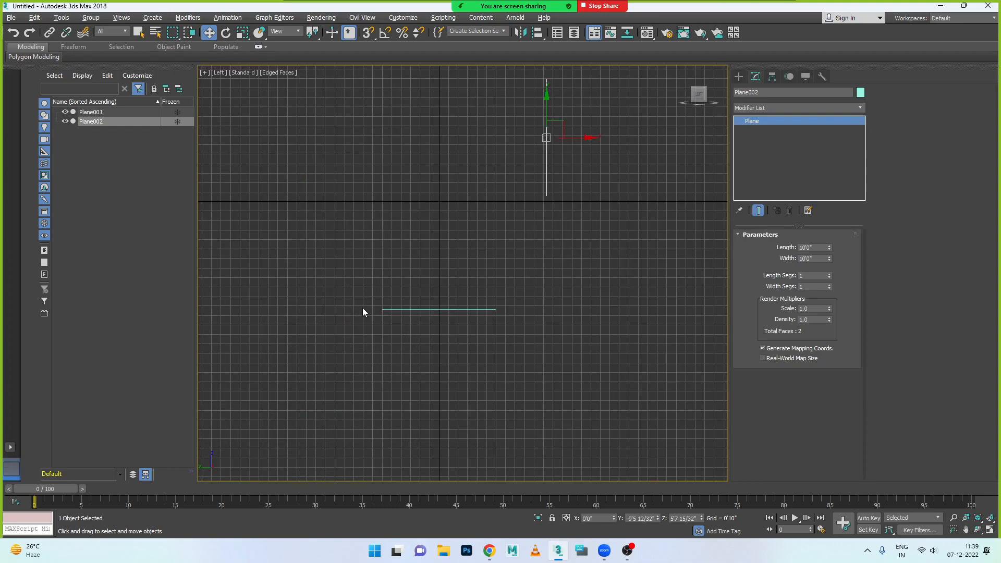
pyautogui.scroll(-2, 371, 294)
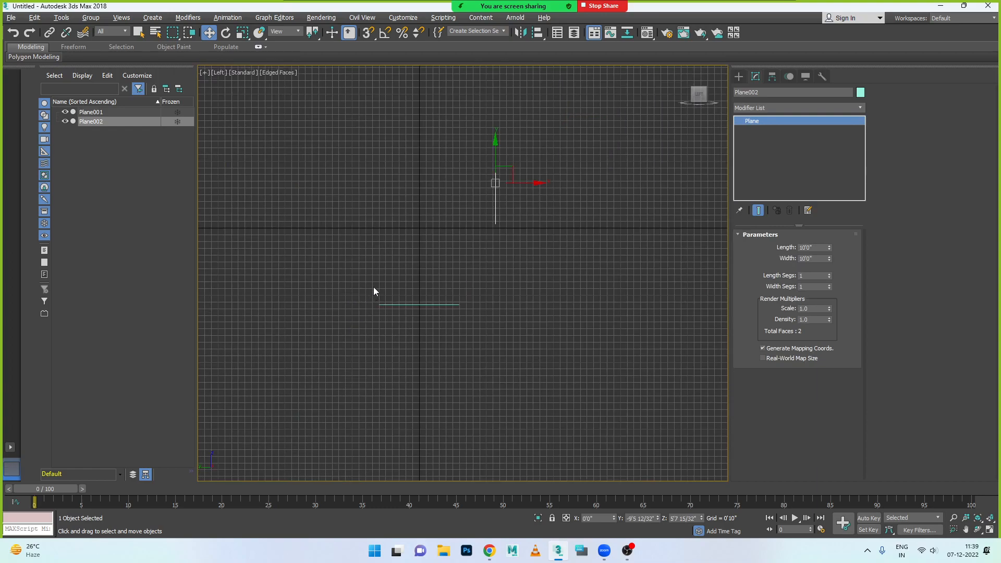
pyautogui.hotkey('alt', 'w')
pyautogui.hotkey('alt', 'w')
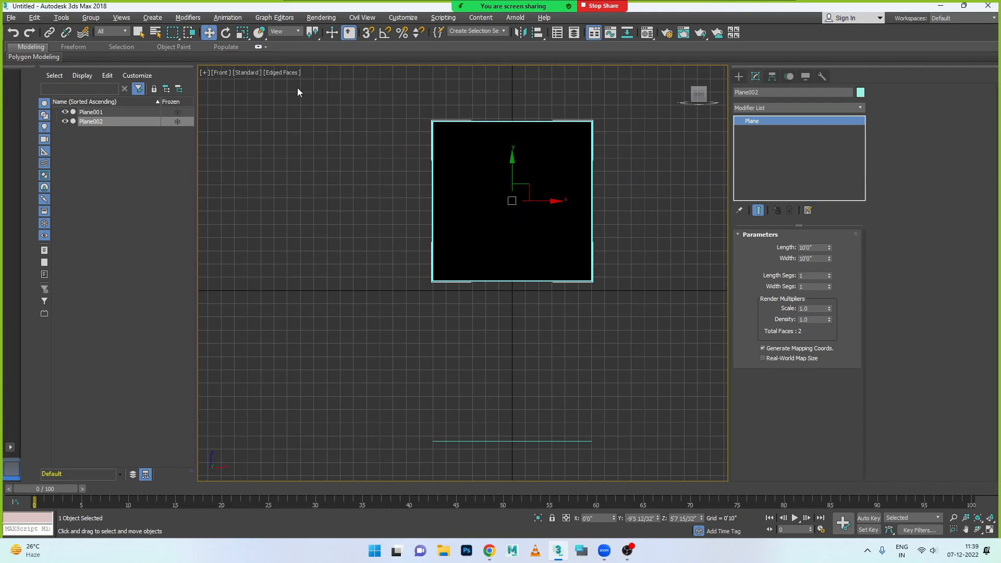
pyautogui.click(286, 73)
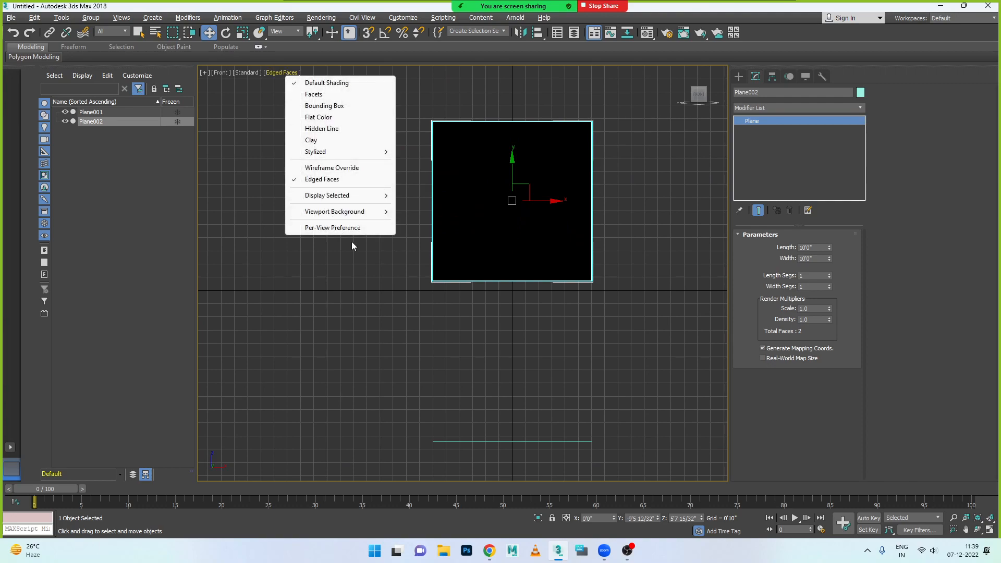
pyautogui.click(467, 230)
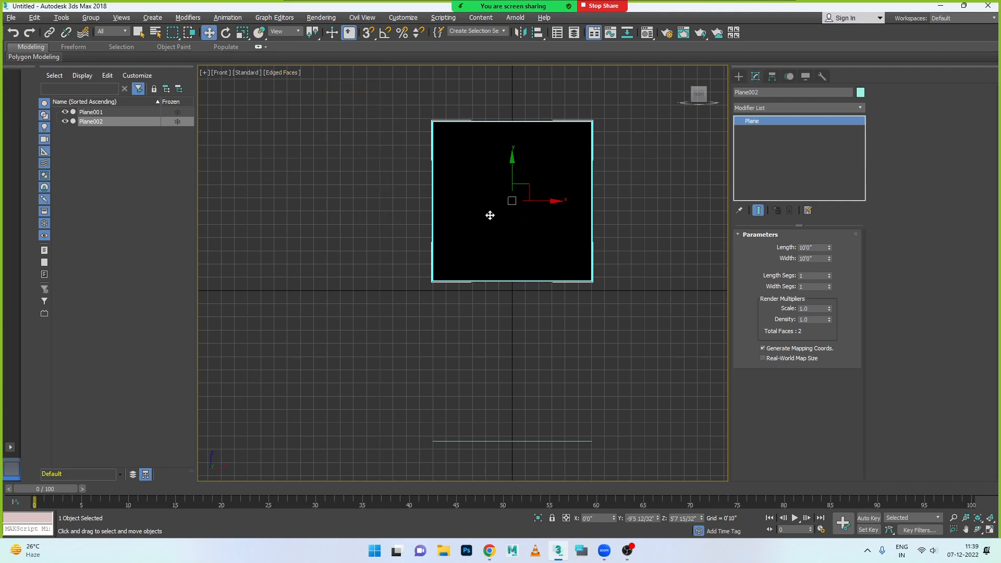
# - Rotate the side-foot plane about its vertical axis to face the Front view, setting its absolute world Z rotation to 0
pyautogui.press('e')
pyautogui.moveTo(536, 202); pyautogui.dragTo(400, 206)
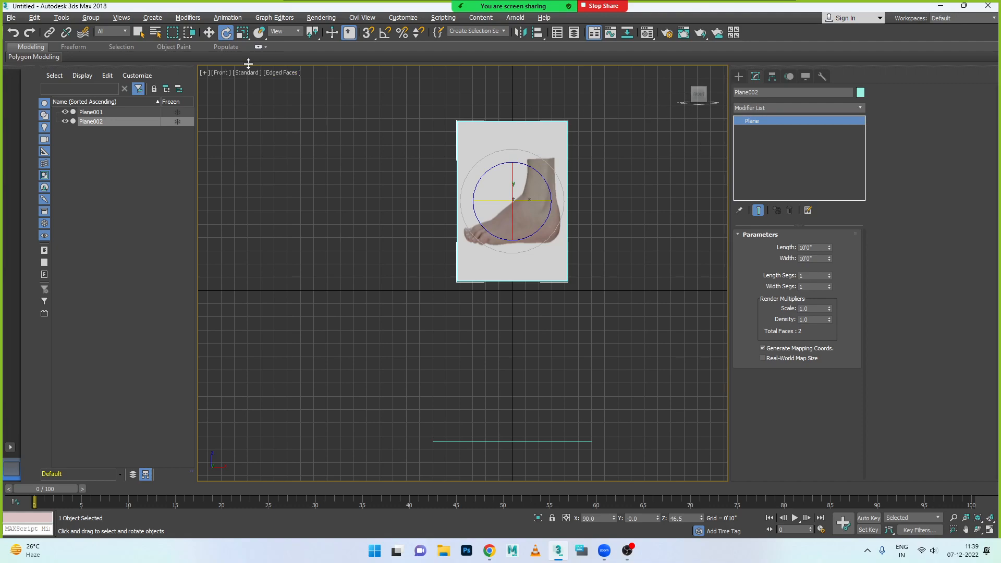
pyautogui.rightClick(226, 33)
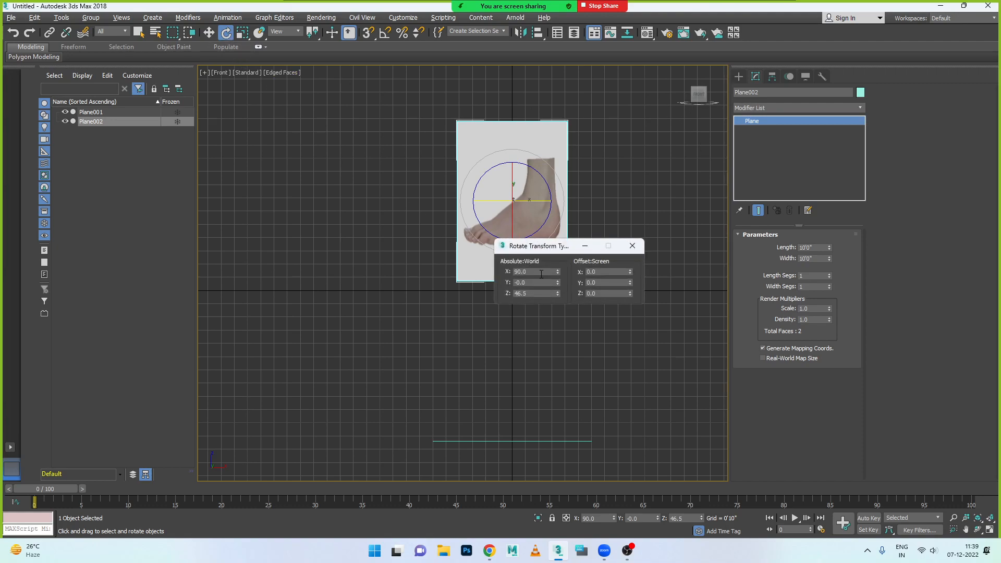
pyautogui.doubleClick(527, 293)
pyautogui.write('0')
pyautogui.press('Return')
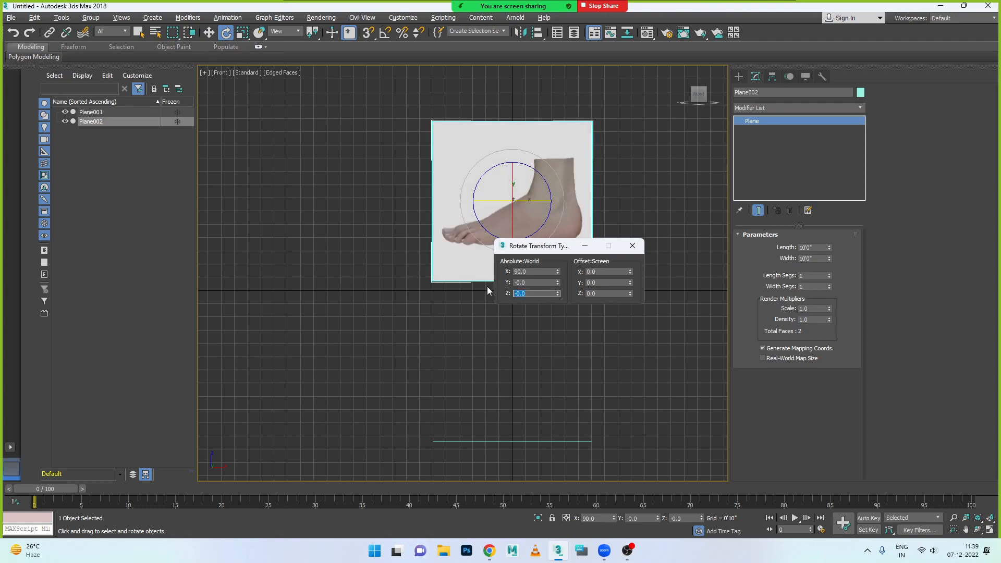
pyautogui.click(633, 246)
pyautogui.click(617, 281)
pyautogui.click(542, 234)
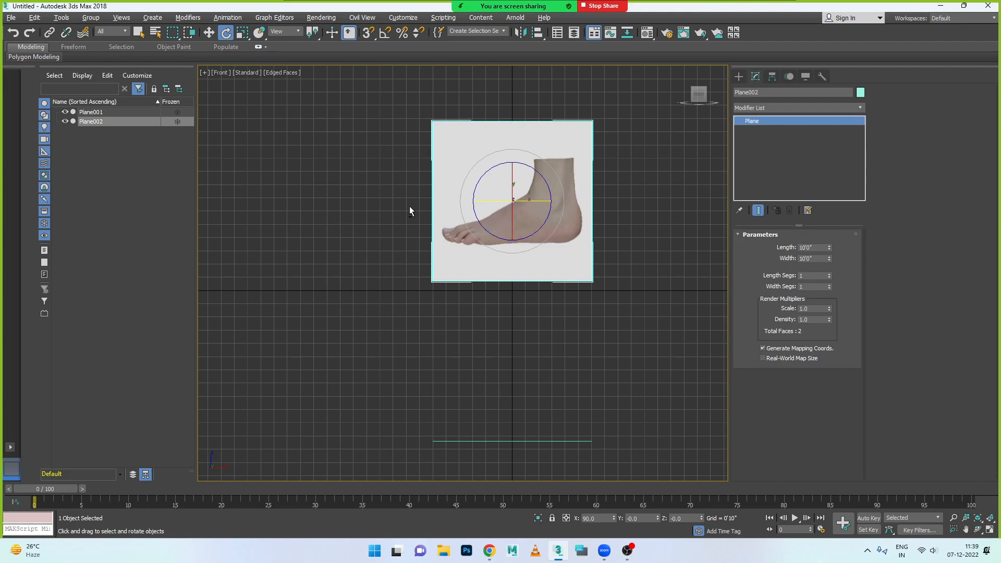
# - Check both reference planes in the Perspective view and the side-foot image in the maximized Front view, and clear the selection
pyautogui.hotkey('alt', 'w')
pyautogui.rightClick(584, 320)
pyautogui.hotkey('alt', 'w')
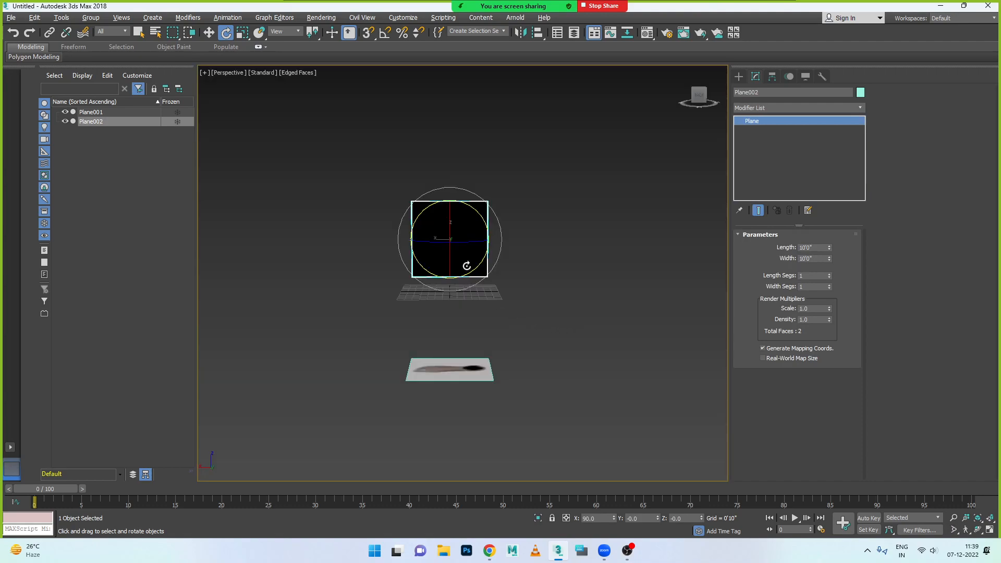
pyautogui.click(530, 267)
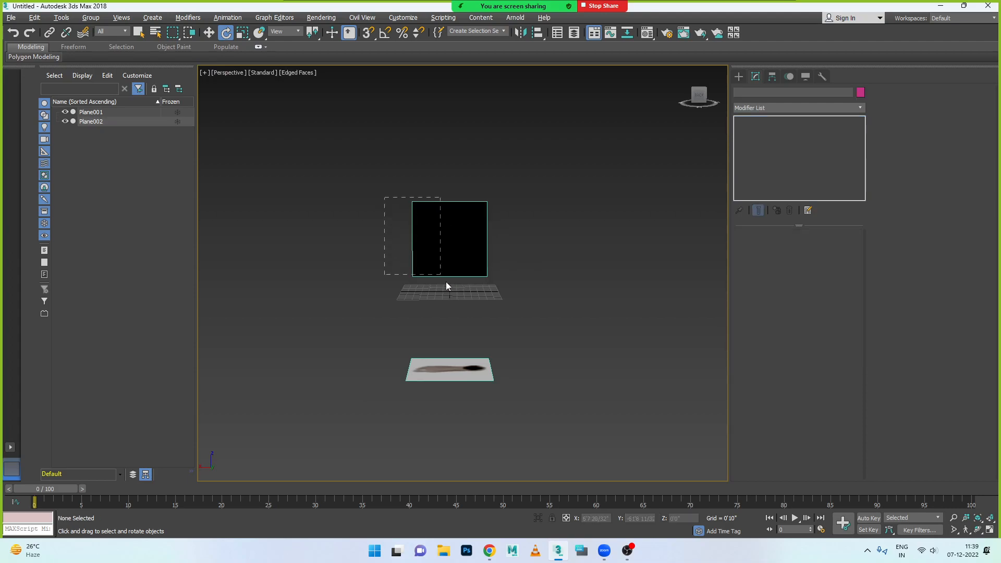
pyautogui.moveTo(536, 352); pyautogui.dragTo(537, 358)
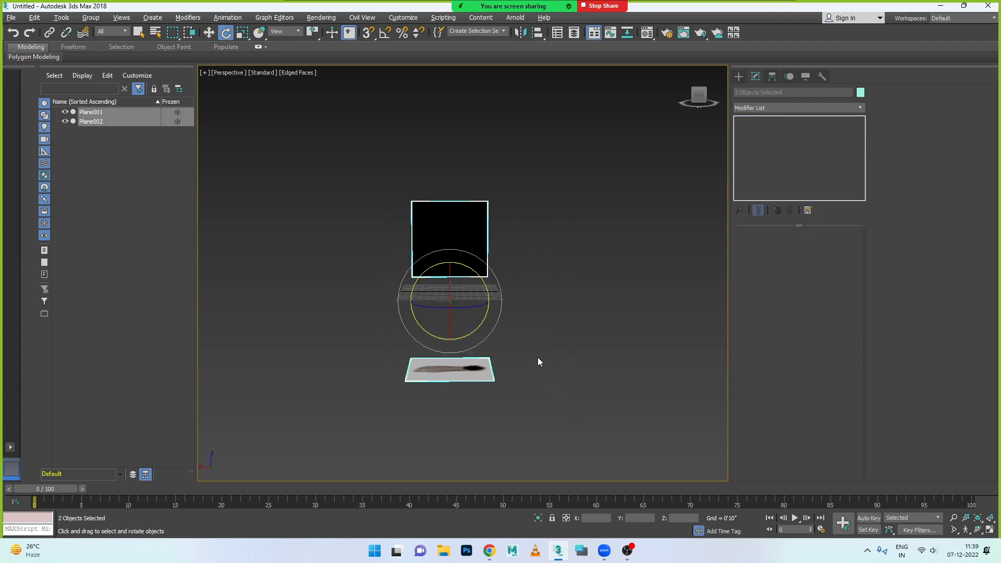
pyautogui.click(480, 309)
pyautogui.click(465, 259)
pyautogui.hotkey('alt', 'w')
pyautogui.hotkey('alt', 'w')
pyautogui.hotkey('alt', 'w')
pyautogui.click(612, 167)
pyautogui.hotkey('alt', 'w')
pyautogui.scroll(2, 587, 183)
pyautogui.scroll(5, 533, 230)
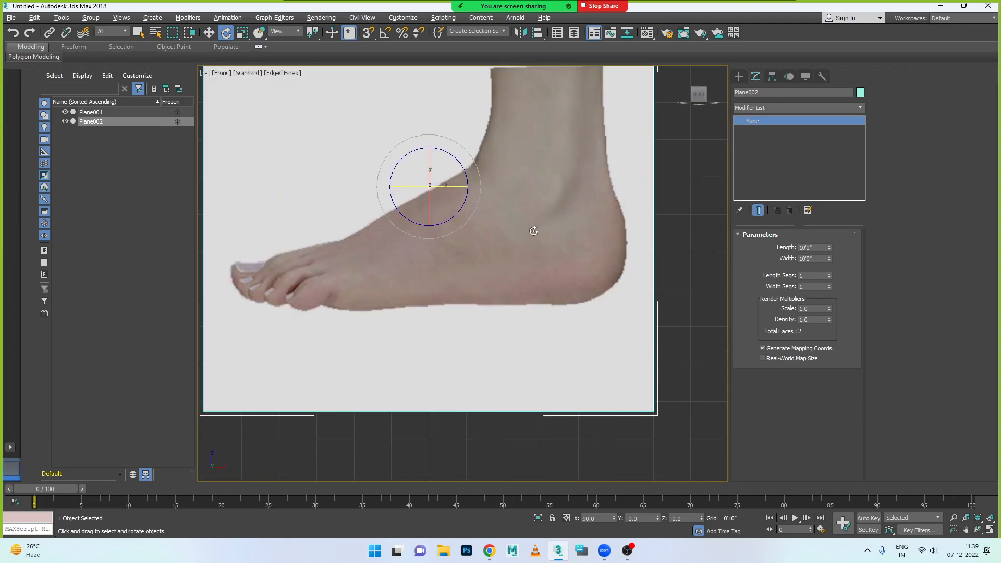
pyautogui.scroll(-3, 533, 230)
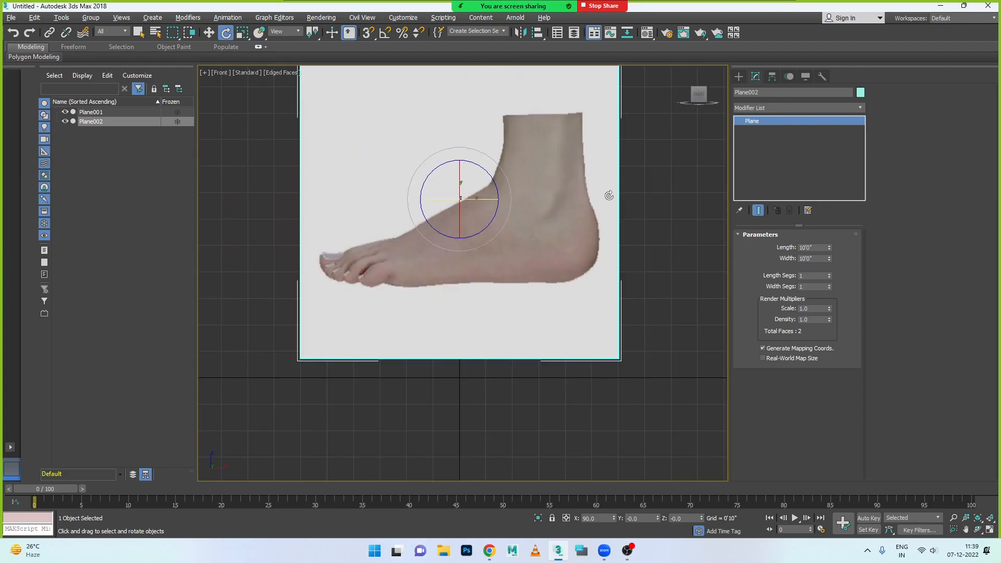
pyautogui.click(648, 204)
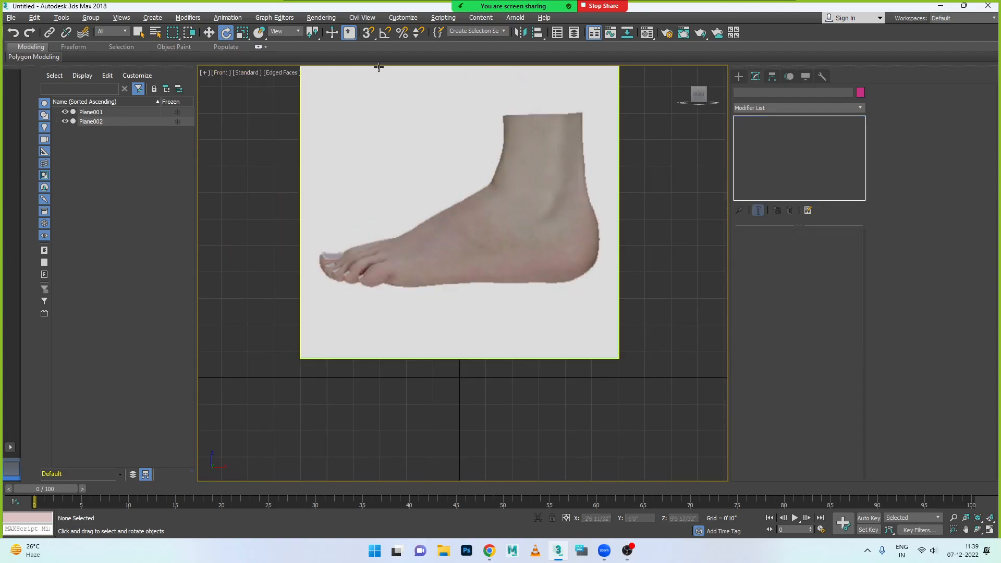
# - Create a box over the side-foot image in the Front view, about 2'1 7/32" long, 8'2 23/32" wide and 7'8 13/32" high
pyautogui.click(739, 76)
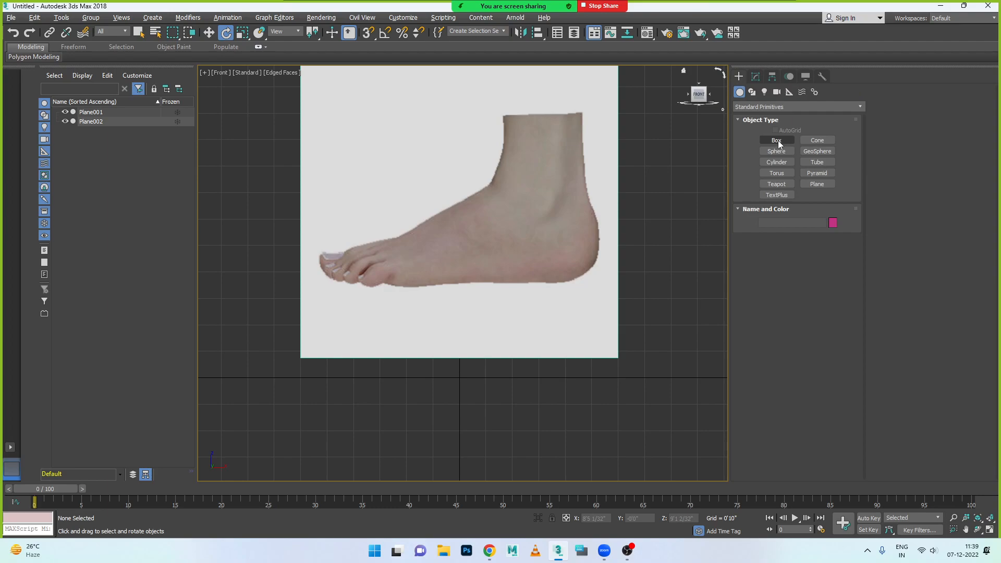
pyautogui.click(777, 140)
pyautogui.moveTo(328, 208); pyautogui.dragTo(591, 275)
pyautogui.click(591, 276)
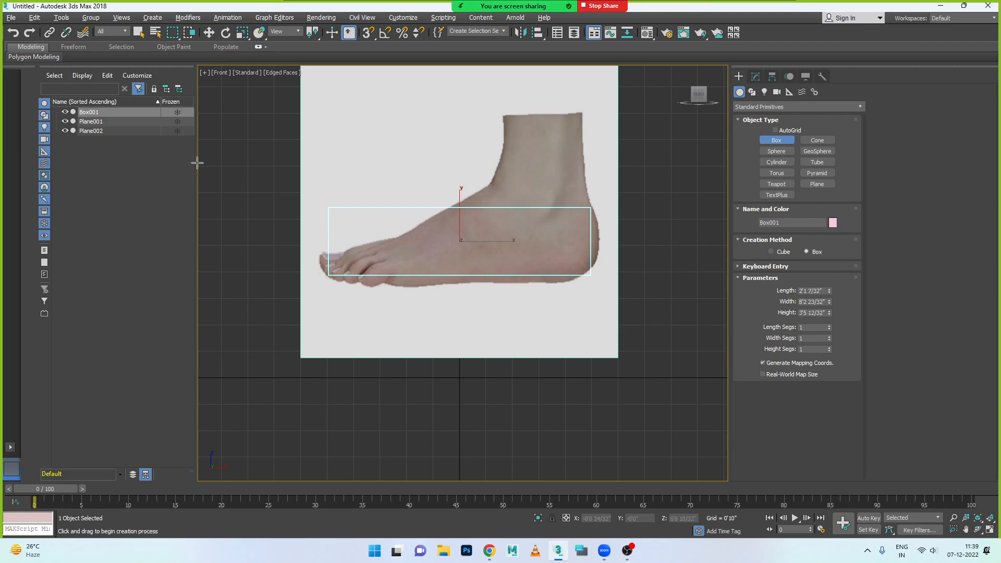
pyautogui.click(237, 79)
pyautogui.hotkey('alt', 'w')
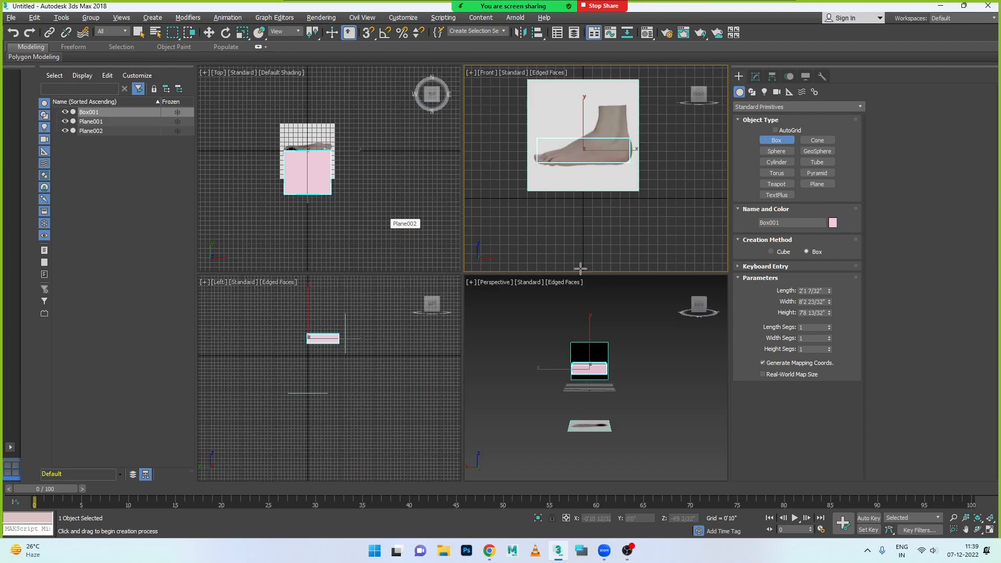
# - Select the top-foot plane and freeze it through its object properties
pyautogui.click(209, 33)
pyautogui.click(601, 347)
pyautogui.scroll(3, 614, 394)
pyautogui.keyDown('shift'); pyautogui.moveTo(587, 435); pyautogui.dragTo(588, 445); pyautogui.keyUp('shift')
pyautogui.click(554, 319)
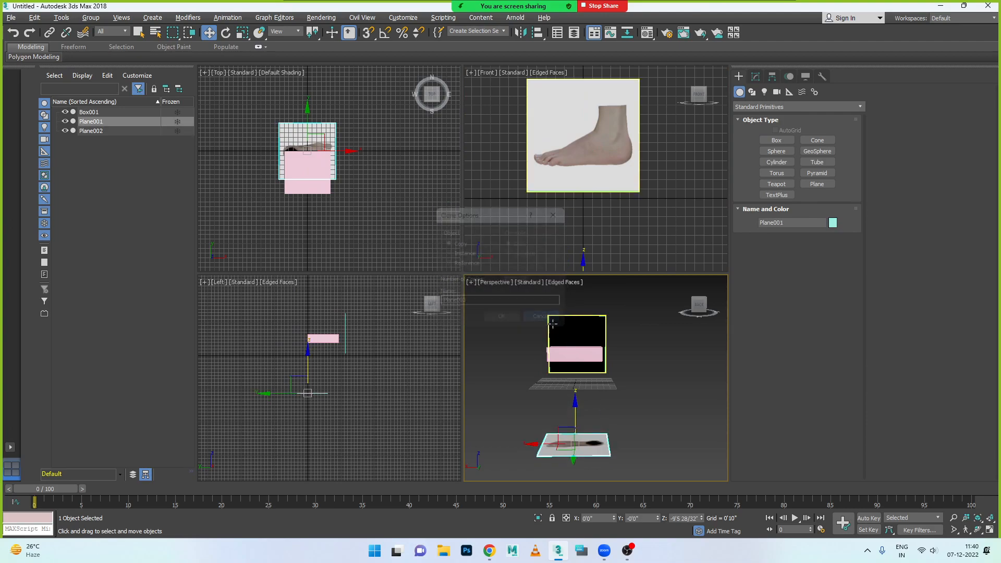
pyautogui.click(593, 453)
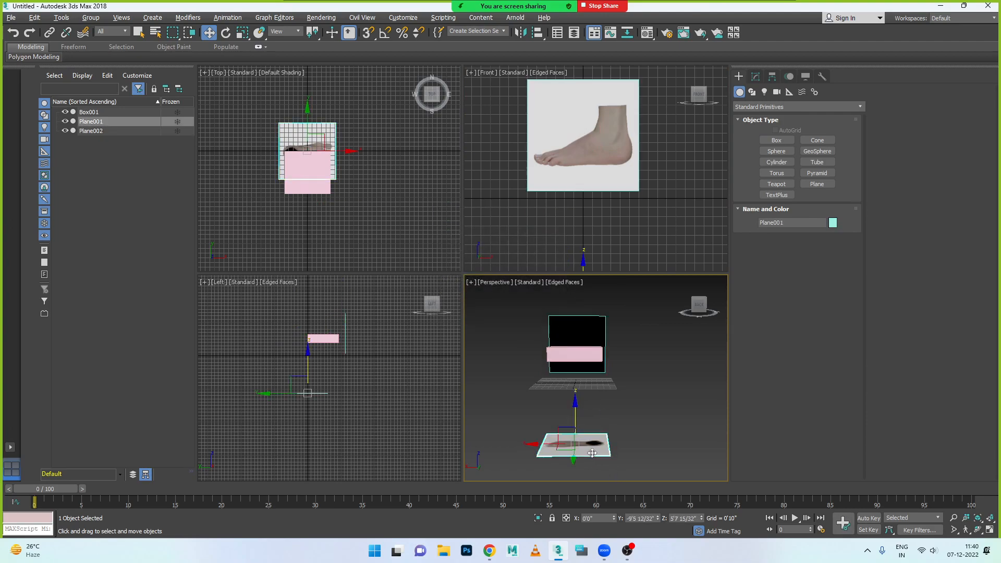
pyautogui.rightClick(592, 452)
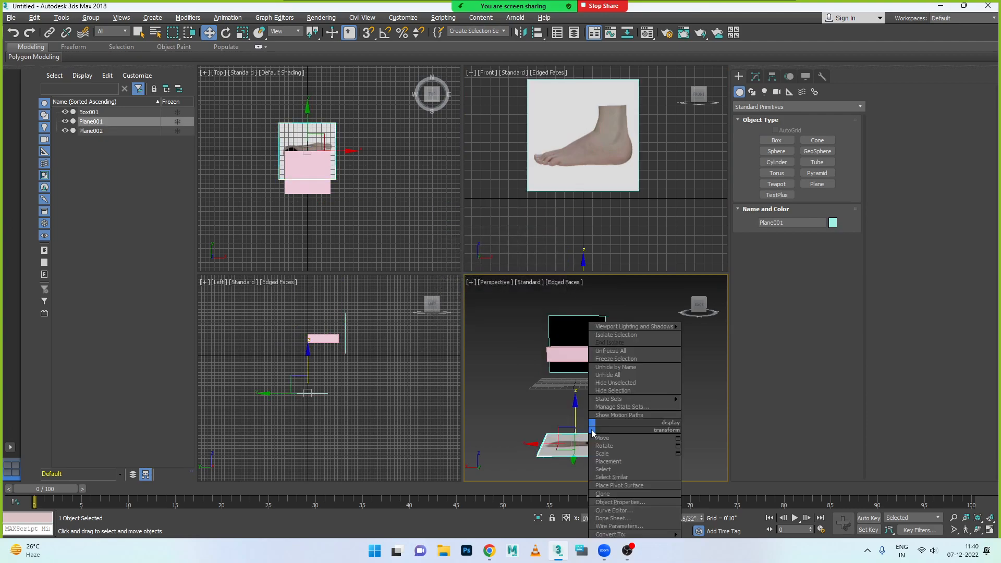
pyautogui.click(641, 503)
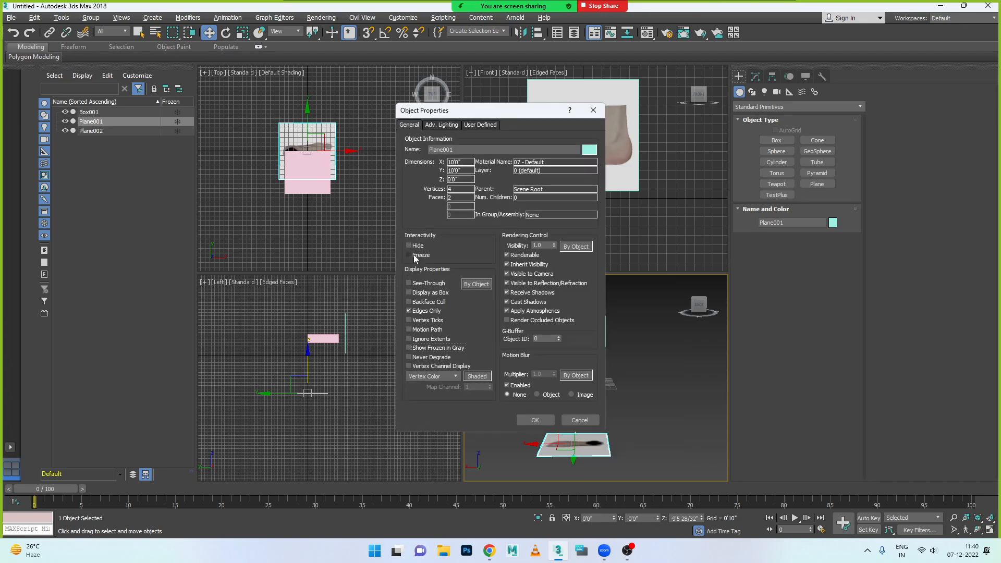
pyautogui.click(535, 420)
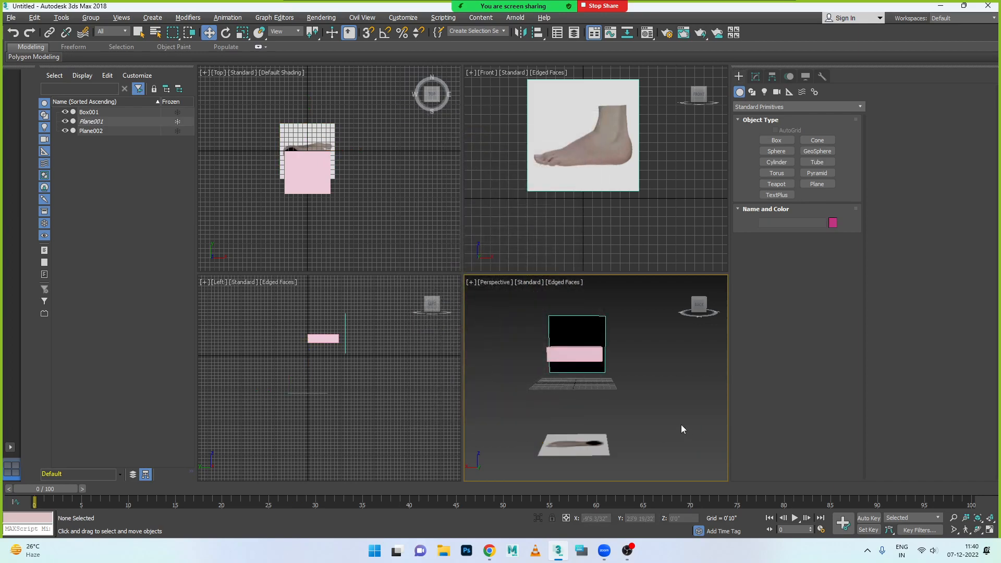
# - In the maximized Front view, lower the box over the foot to a Z position of about 4'0 3/32" and open its parameters
pyautogui.click(563, 365)
pyautogui.click(613, 364)
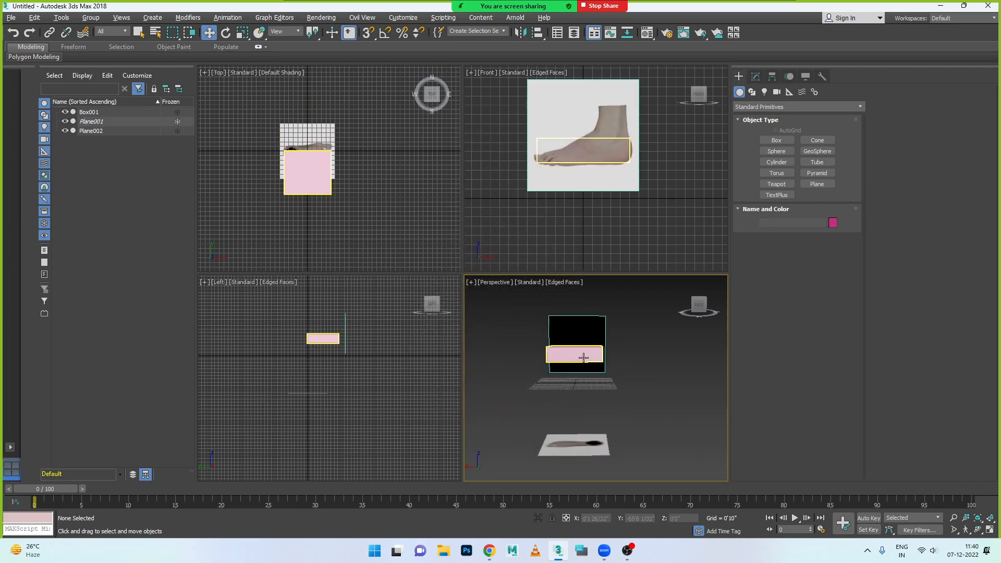
pyautogui.click(578, 355)
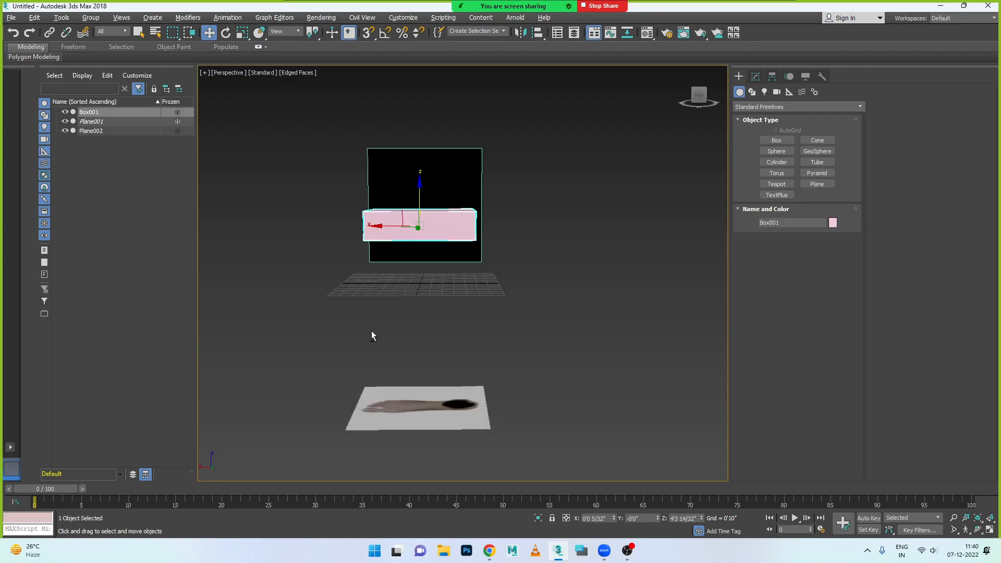
pyautogui.hotkey('alt', 'w')
pyautogui.hotkey('alt', 'w')
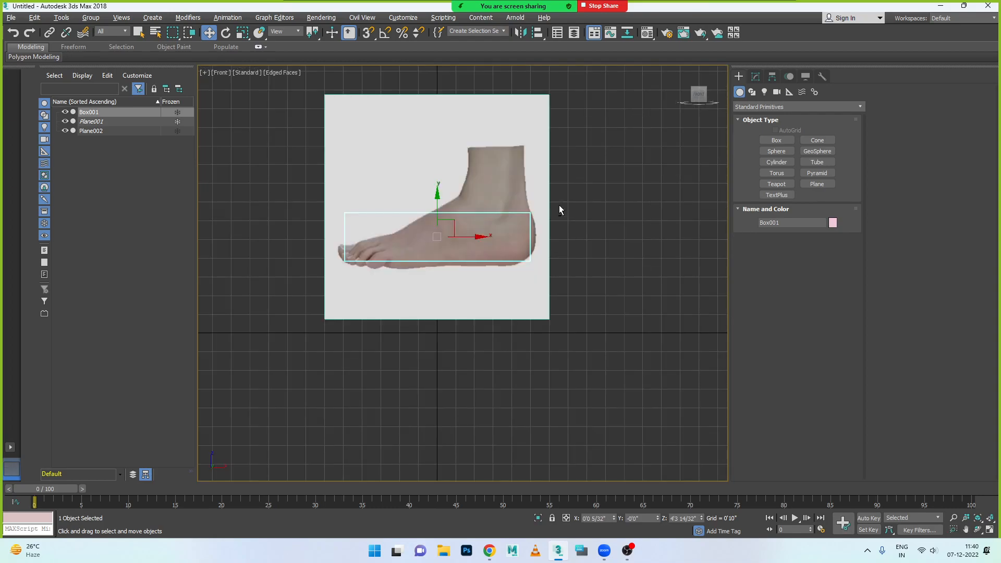
pyautogui.scroll(3, 459, 243)
pyautogui.moveTo(416, 198); pyautogui.dragTo(417, 210)
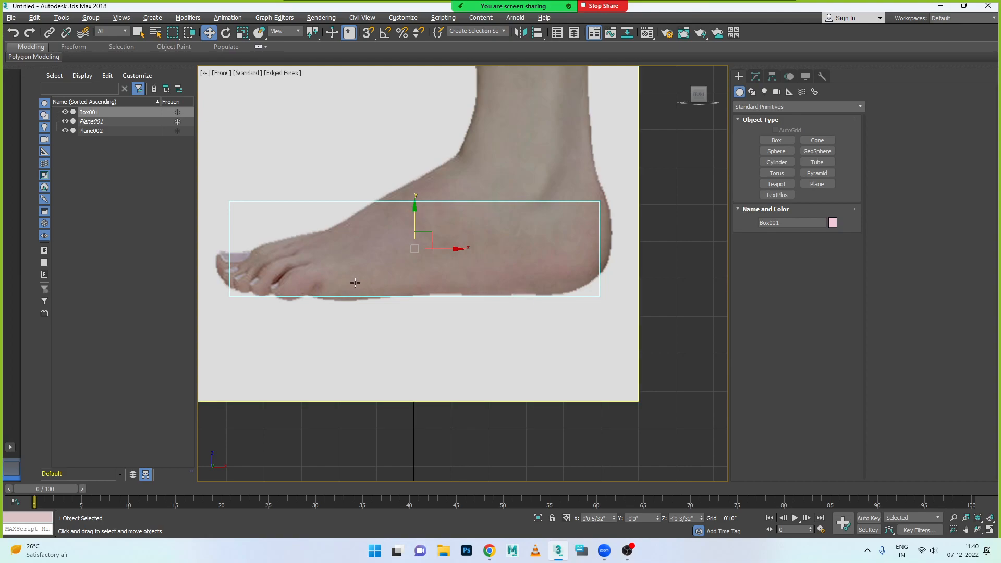
pyautogui.click(756, 76)
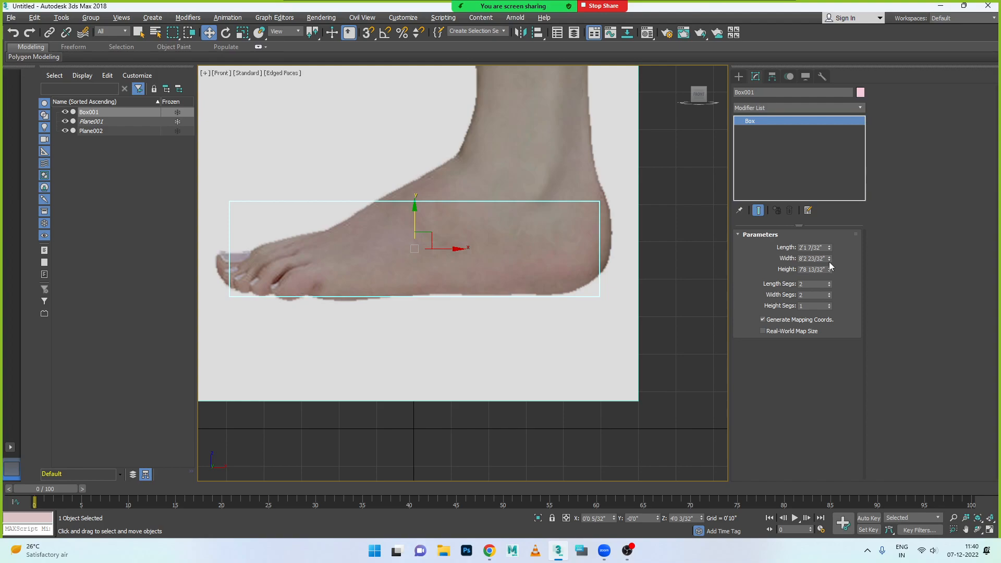
# - Set the box to 8'5 21/32" wide and 2'5" long, with 3 length segments and 5 height segments
pyautogui.moveTo(829, 258); pyautogui.dragTo(829, 272)
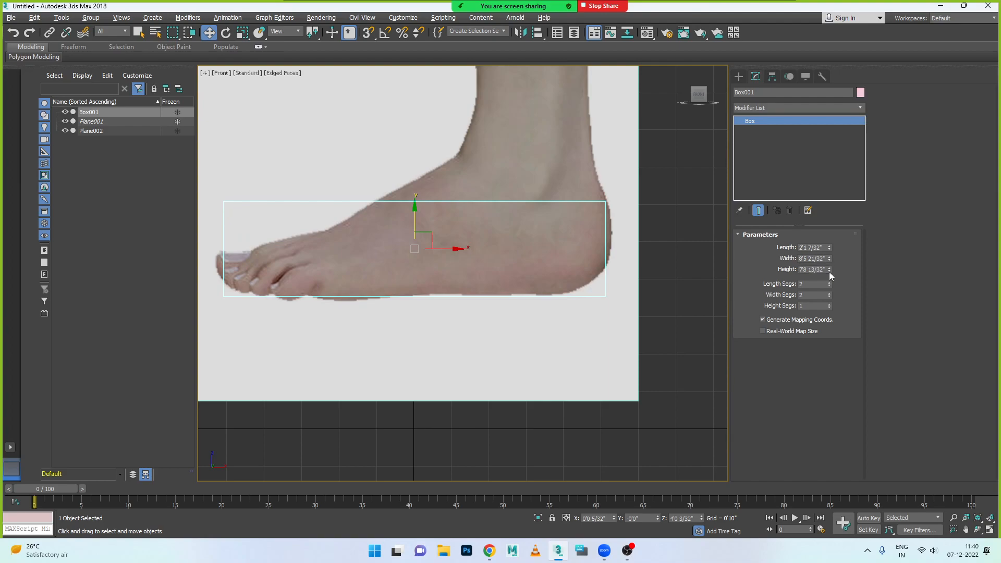
pyautogui.moveTo(829, 248); pyautogui.dragTo(829, 239)
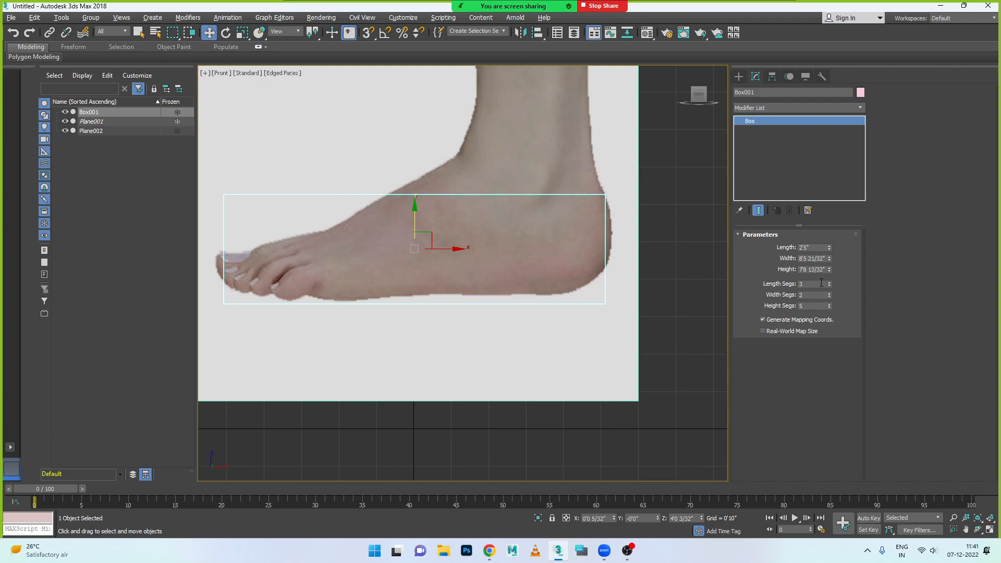
# - Try a render multiplier scale of 5 on the side-foot plane, undo it and clear the selection
pyautogui.click(290, 78)
pyautogui.click(290, 77)
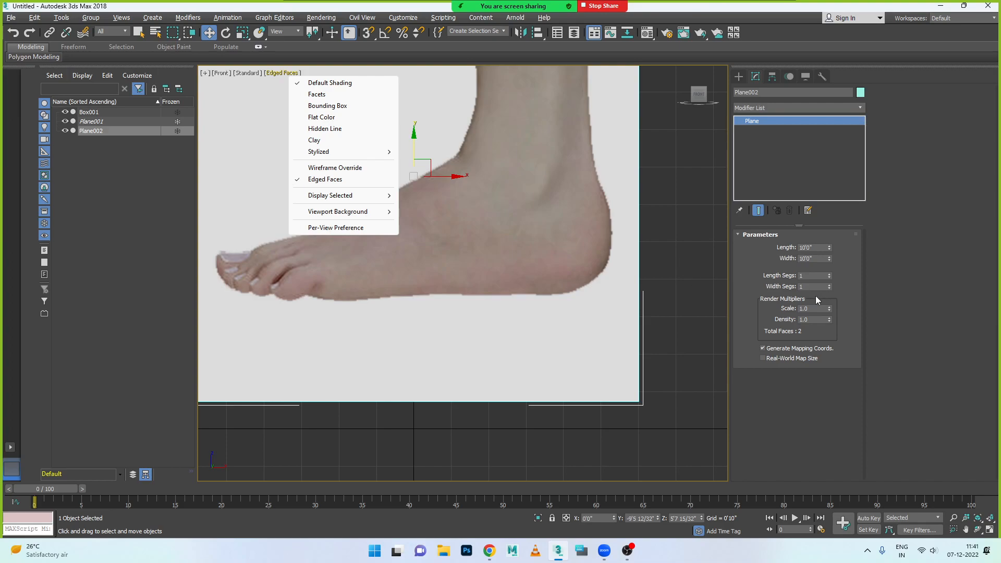
pyautogui.click(788, 313)
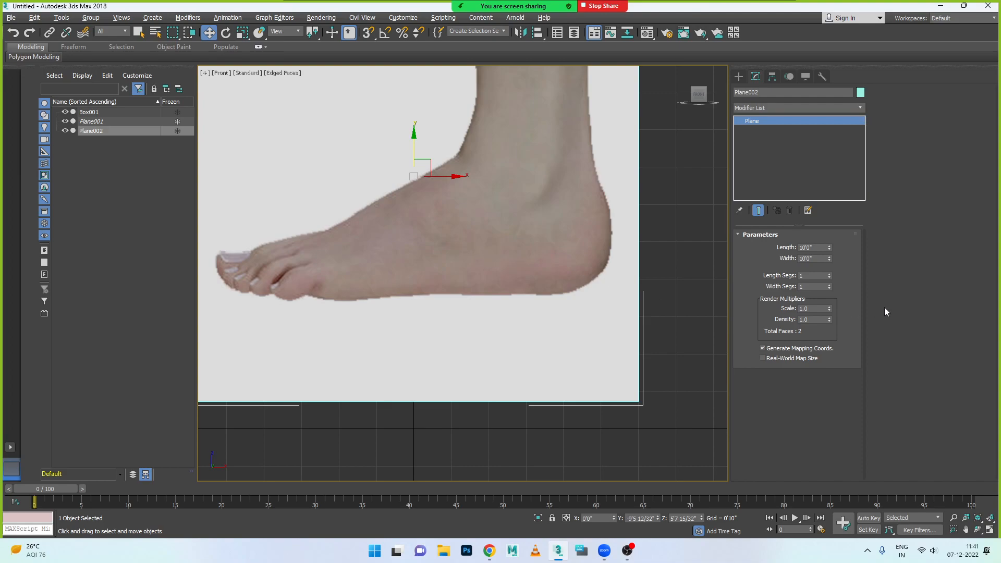
pyautogui.moveTo(824, 309); pyautogui.dragTo(782, 305)
pyautogui.write('5')
pyautogui.press('Tab')
pyautogui.write('5')
pyautogui.press('Return')
pyautogui.scroll(-10, 532, 336)
pyautogui.scroll(5, 529, 334)
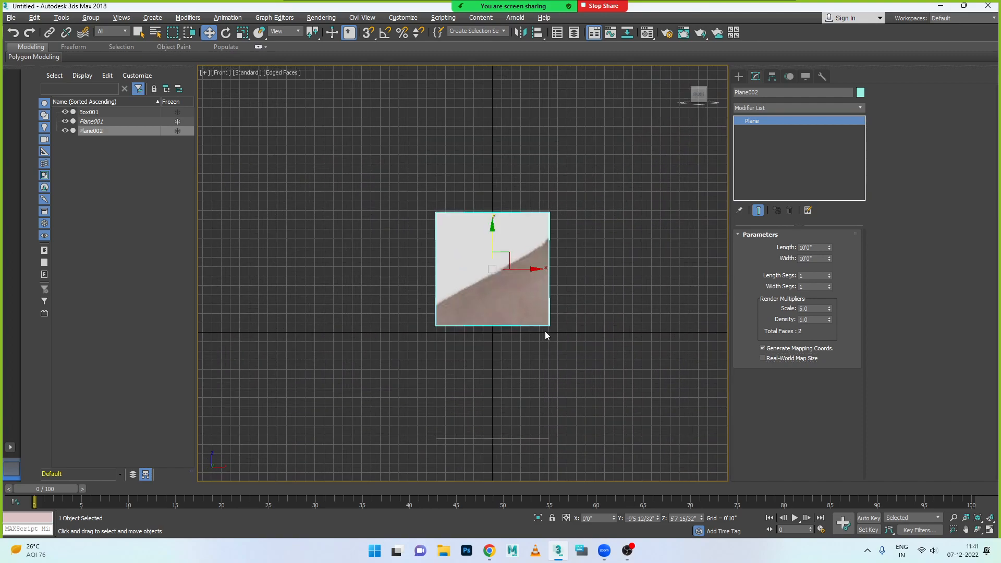
pyautogui.hotkey('ctrl', 'z')
pyautogui.click(528, 306)
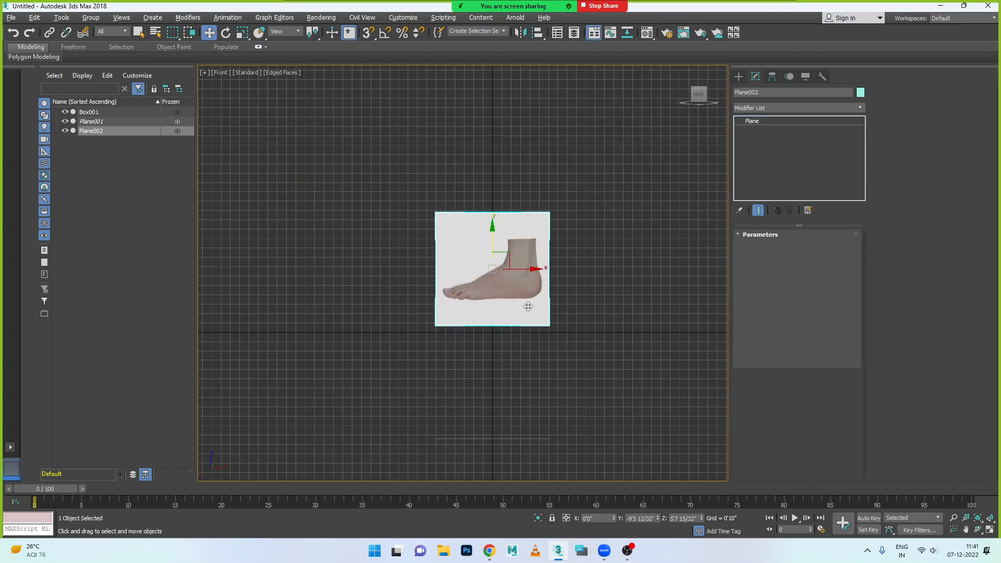
pyautogui.click(588, 311)
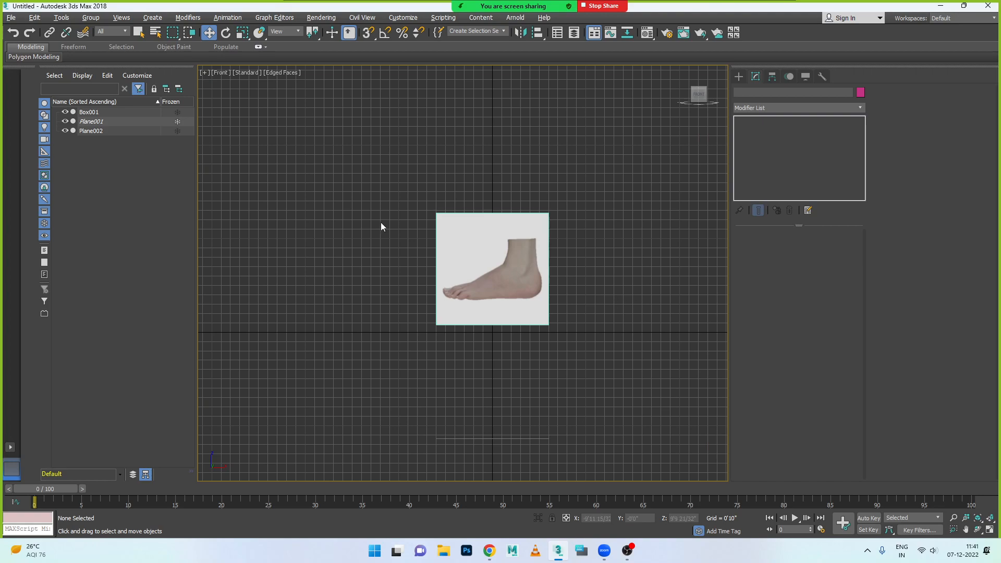
# - Select the box and check its segments and position relative to the reference planes in the Perspective and Front views
pyautogui.scroll(4, 487, 273)
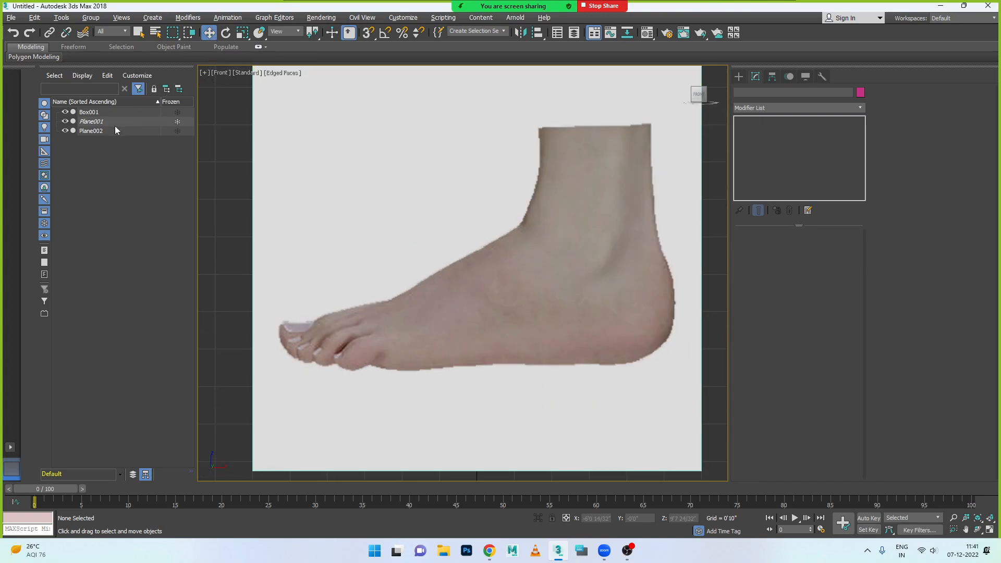
pyautogui.click(101, 113)
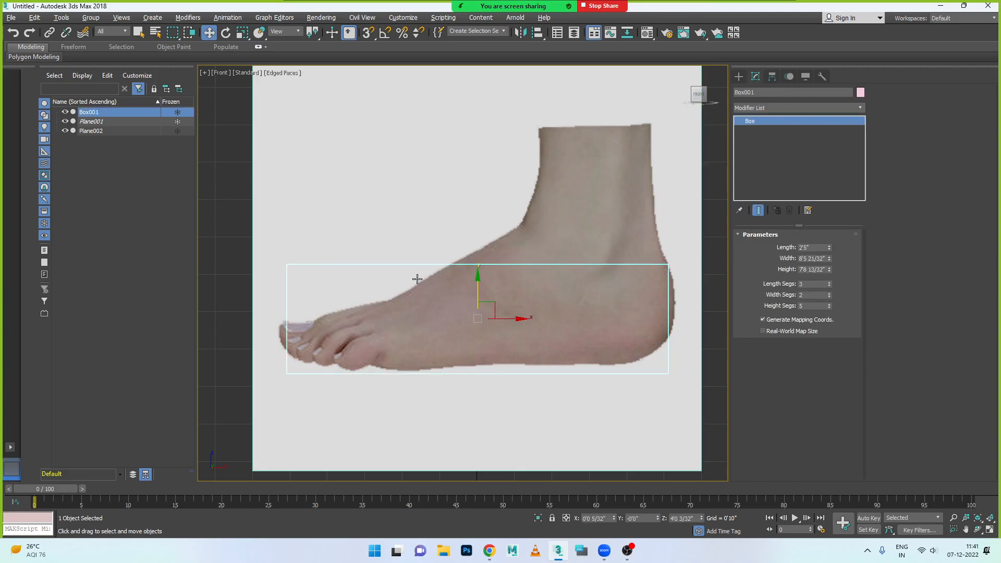
pyautogui.hotkey('alt', 'w')
pyautogui.hotkey('alt', 'w')
pyautogui.scroll(4, 428, 290)
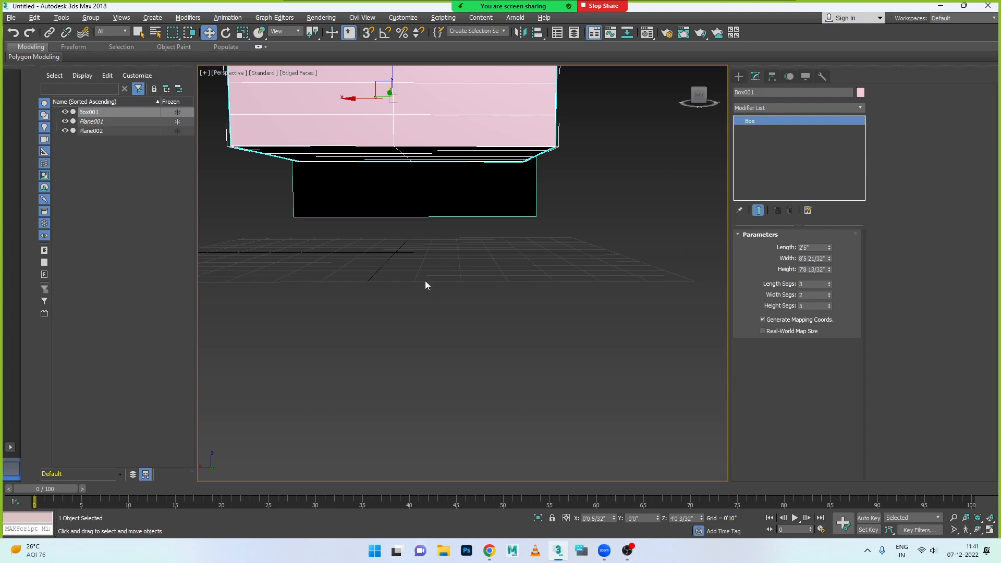
pyautogui.keyDown('alt'); pyautogui.moveTo(422, 277); pyautogui.dragTo(433, 307, button='middle'); pyautogui.keyUp('alt')
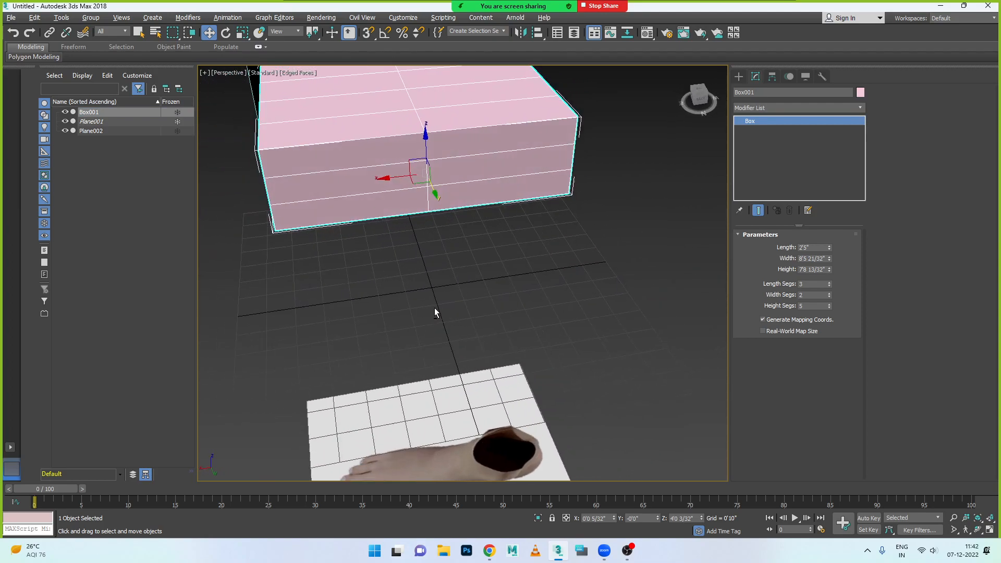
pyautogui.scroll(-3, 435, 312)
pyautogui.hotkey('alt', 'w')
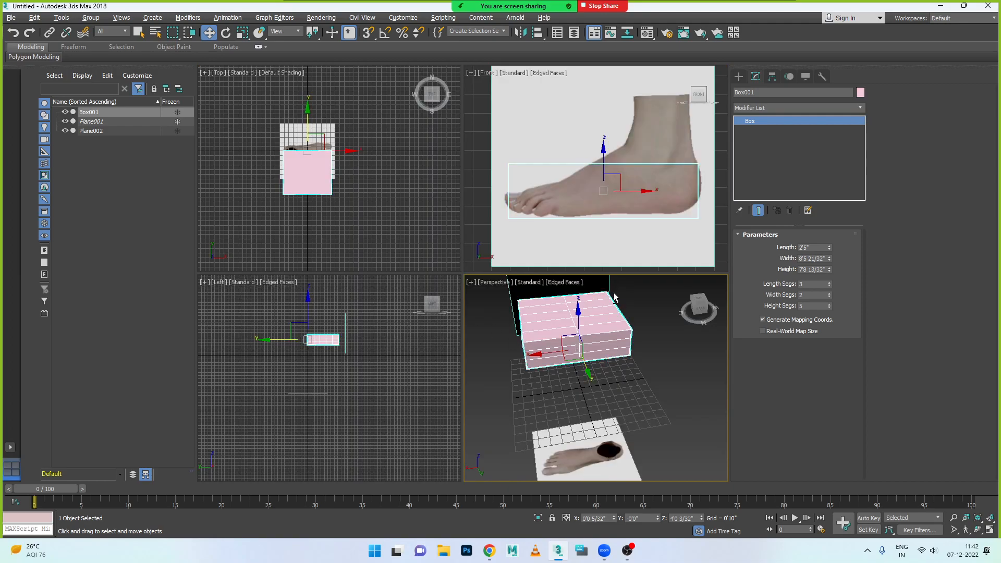
pyautogui.hotkey('alt', 'w')
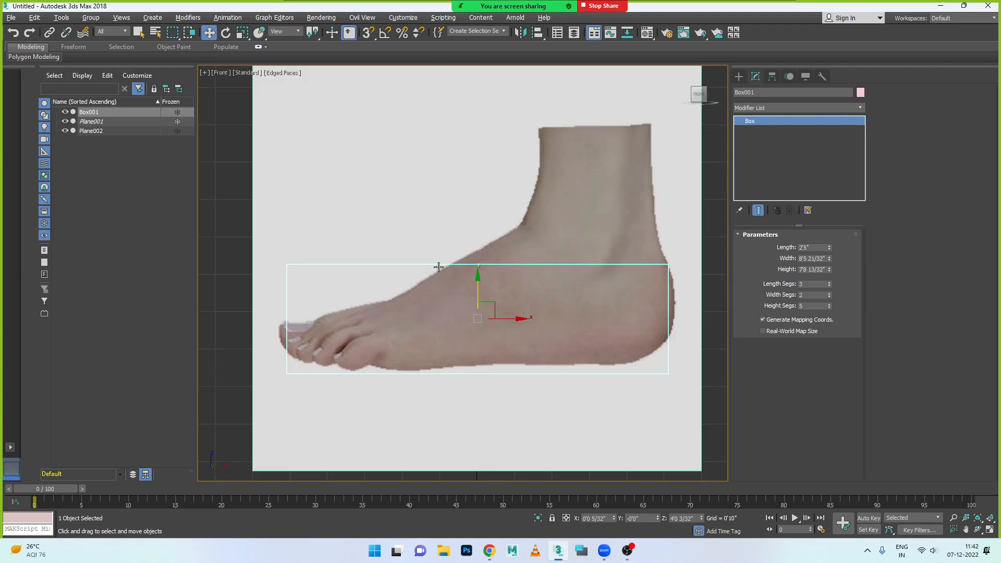
# - Try Facets and Wireframe Override shading in the Front view, and restore default shading with edged faces
pyautogui.click(267, 73)
pyautogui.click(300, 94)
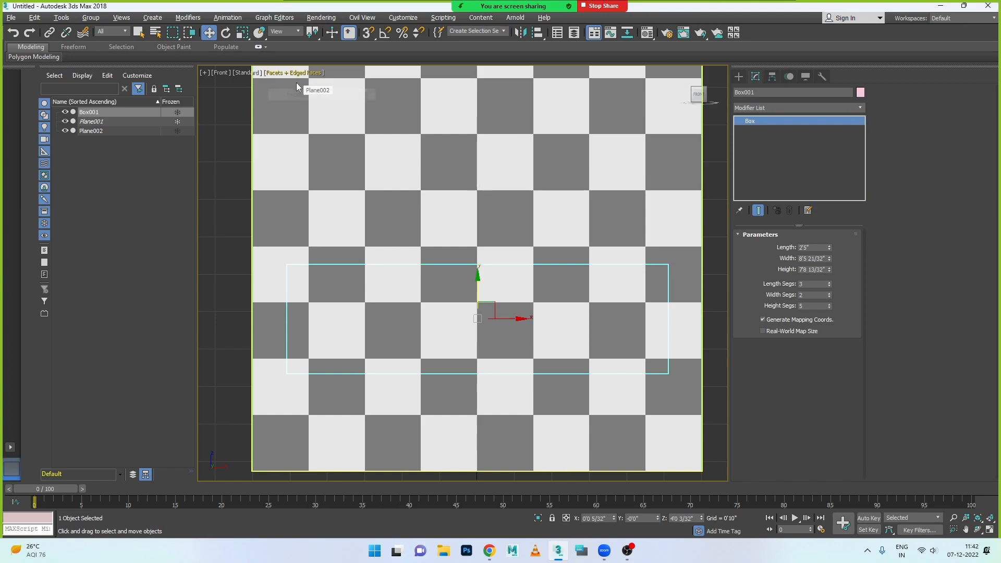
pyautogui.click(290, 73)
pyautogui.click(310, 94)
pyautogui.click(297, 73)
pyautogui.click(324, 83)
pyautogui.click(292, 74)
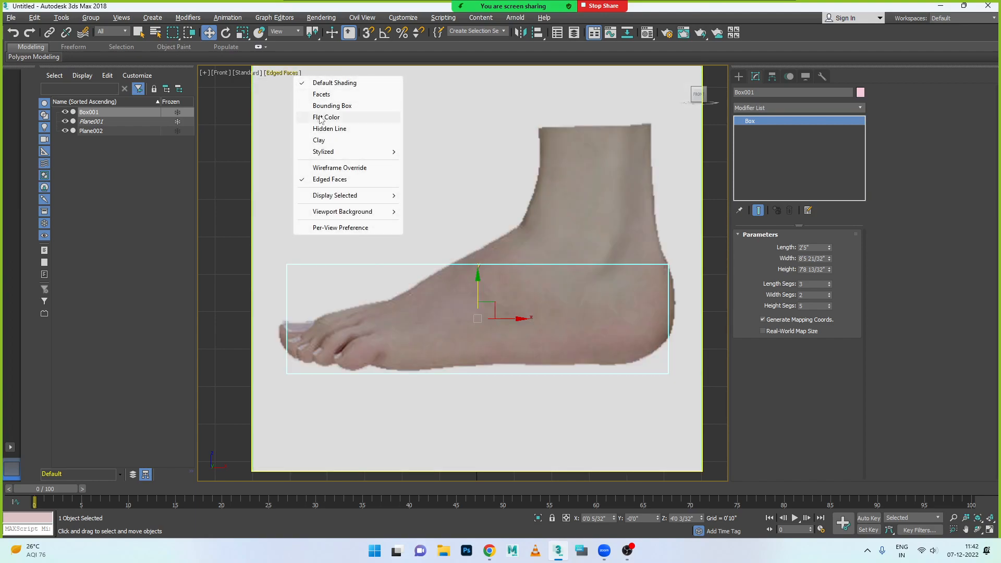
pyautogui.click(338, 169)
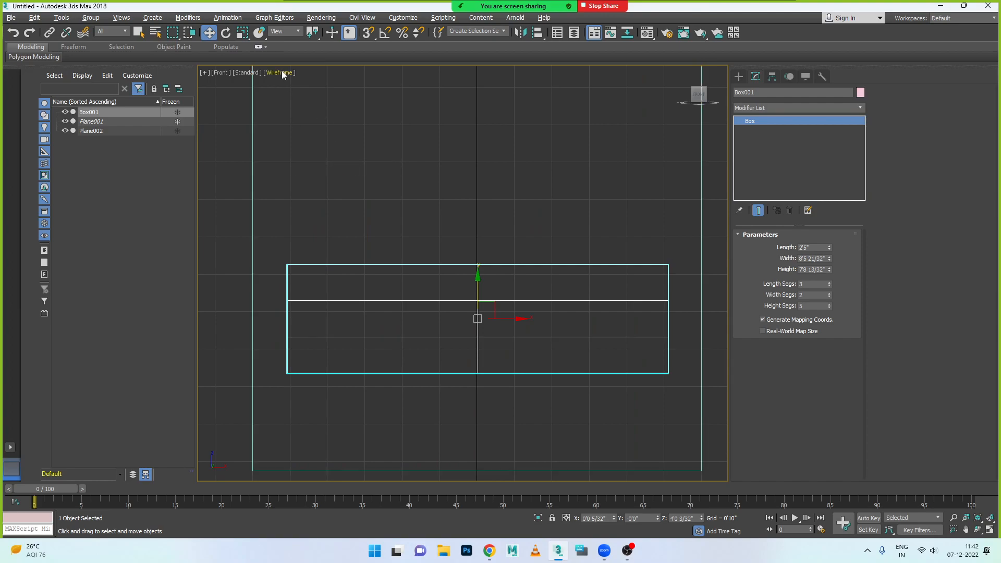
pyautogui.click(281, 73)
pyautogui.click(325, 167)
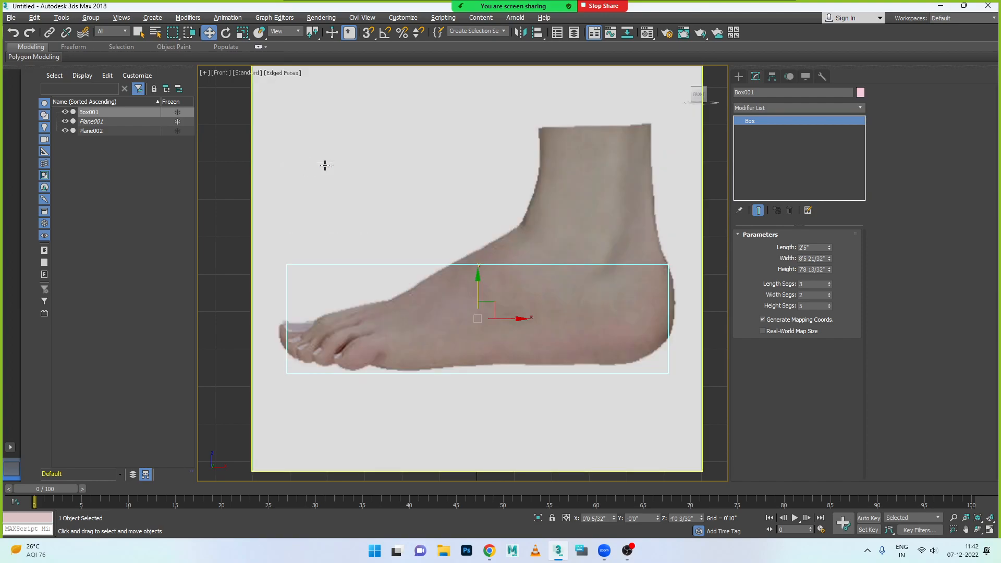
# - Try moving the side-foot plane to the opposite side of the box, at a Y position of about 7'2 10/32"
pyautogui.click(573, 291)
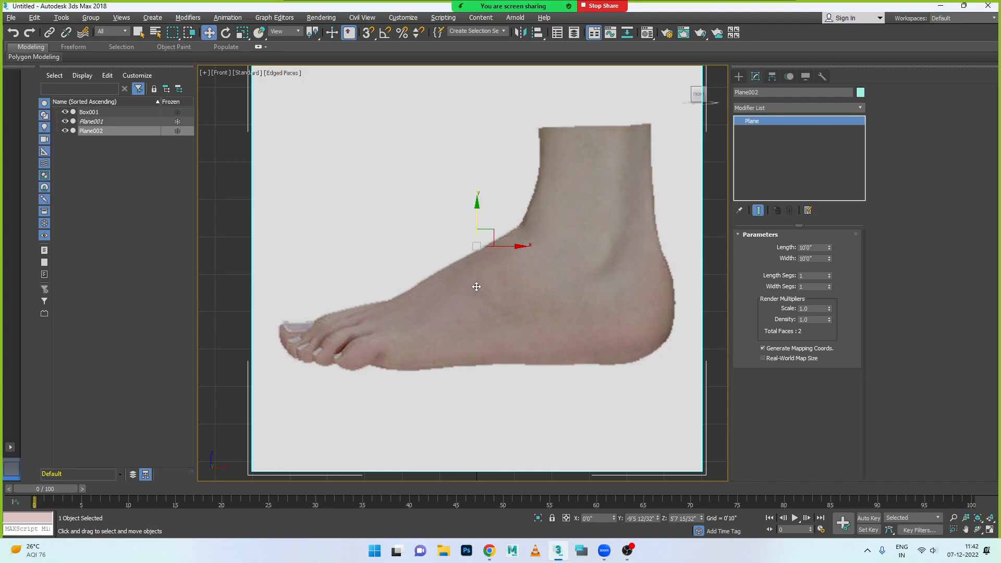
pyautogui.hotkey('alt', 'w')
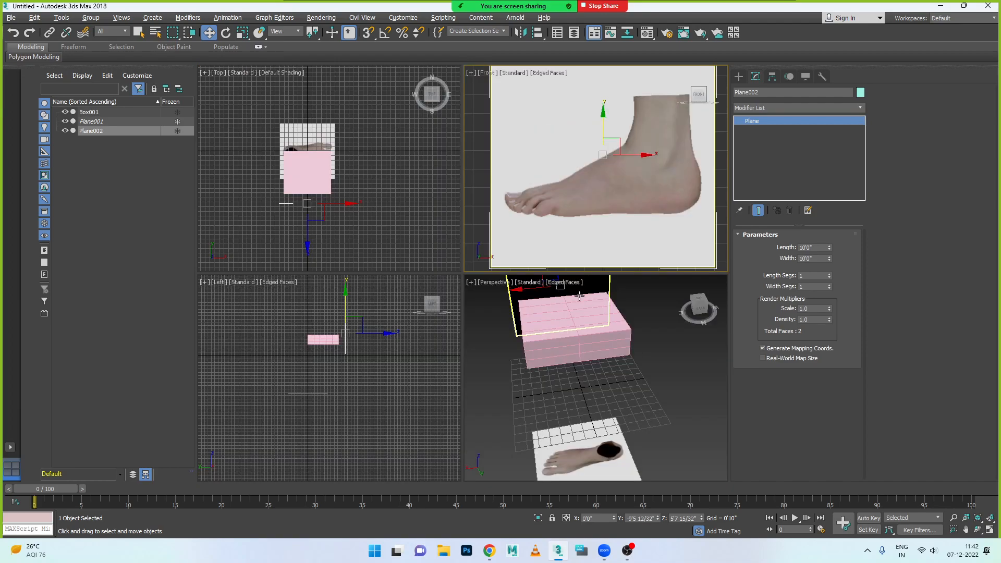
pyautogui.hotkey('alt', 'w')
pyautogui.scroll(-5, 555, 293)
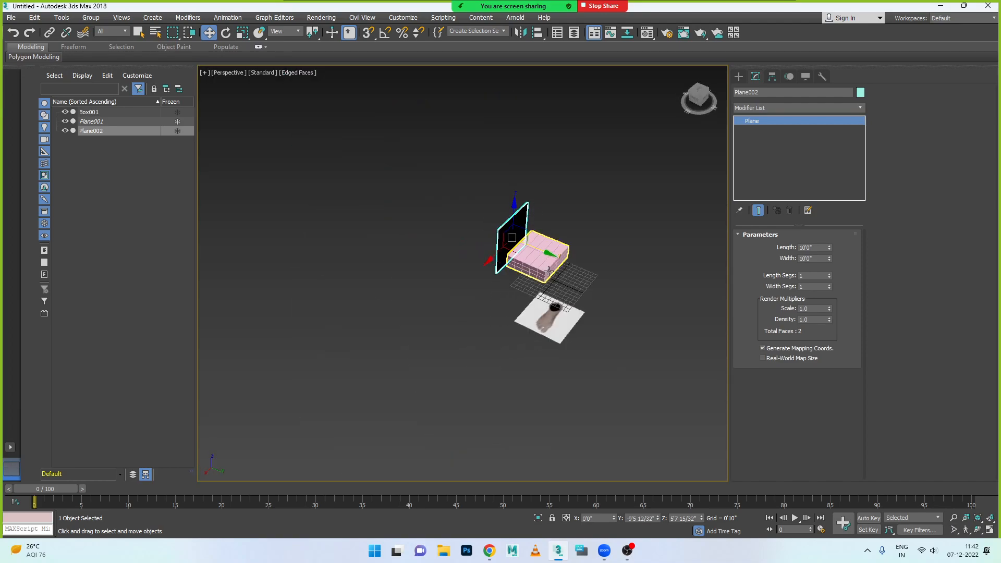
pyautogui.moveTo(550, 272); pyautogui.dragTo(629, 286)
pyautogui.keyDown('alt'); pyautogui.moveTo(509, 330); pyautogui.dragTo(585, 328, button='middle'); pyautogui.keyUp('alt')
pyautogui.hotkey('alt', 'w')
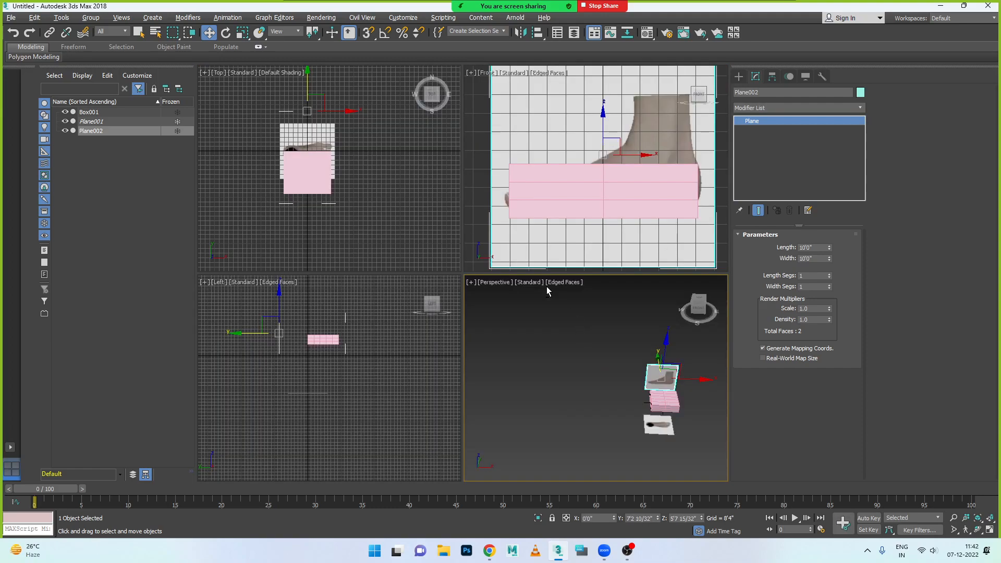
pyautogui.middleClick(608, 210)
pyautogui.hotkey('alt', 'w')
# - Move the side-foot plane back across the box to a Y position of about -12'9 17/32" and check the Front view
pyautogui.hotkey('alt', 'w')
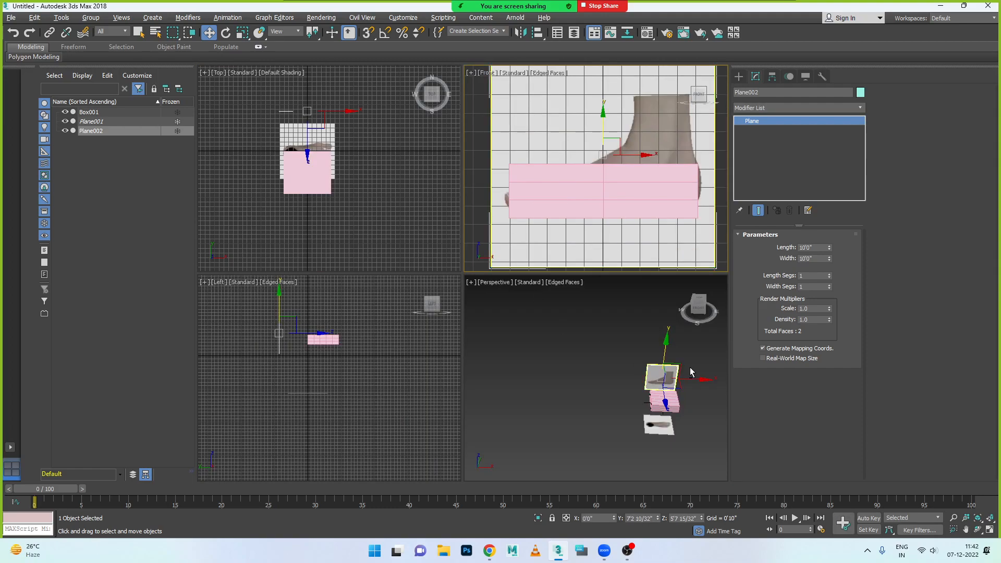
pyautogui.middleClick(688, 373)
pyautogui.hotkey('alt', 'w')
pyautogui.scroll(2, 605, 312)
pyautogui.keyDown('alt'); pyautogui.moveTo(605, 312); pyautogui.dragTo(621, 301, button='middle'); pyautogui.keyUp('alt')
pyautogui.moveTo(635, 282); pyautogui.dragTo(523, 273)
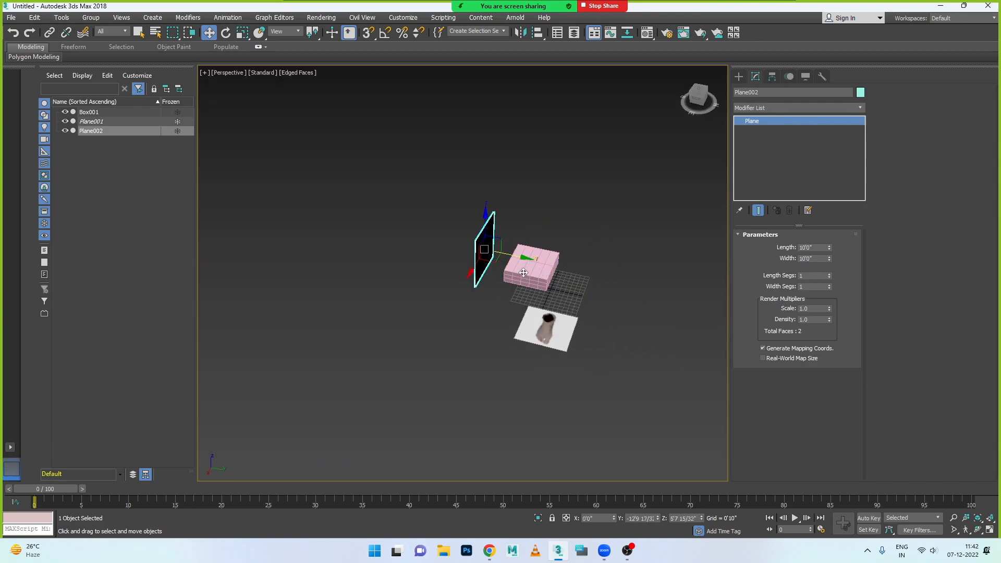
pyautogui.hotkey('alt', 'w')
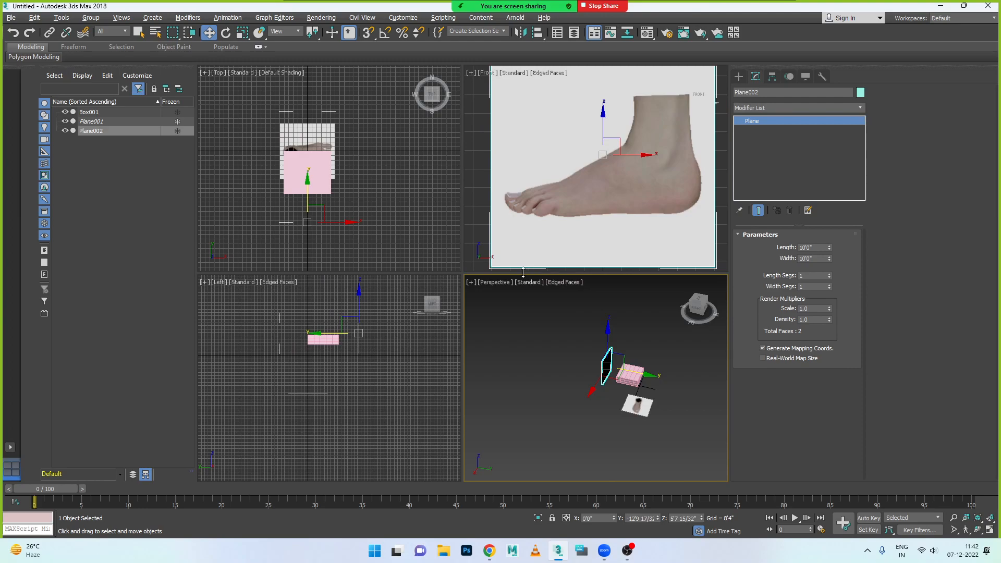
pyautogui.middleClick(587, 227)
pyautogui.hotkey('alt', 'w')
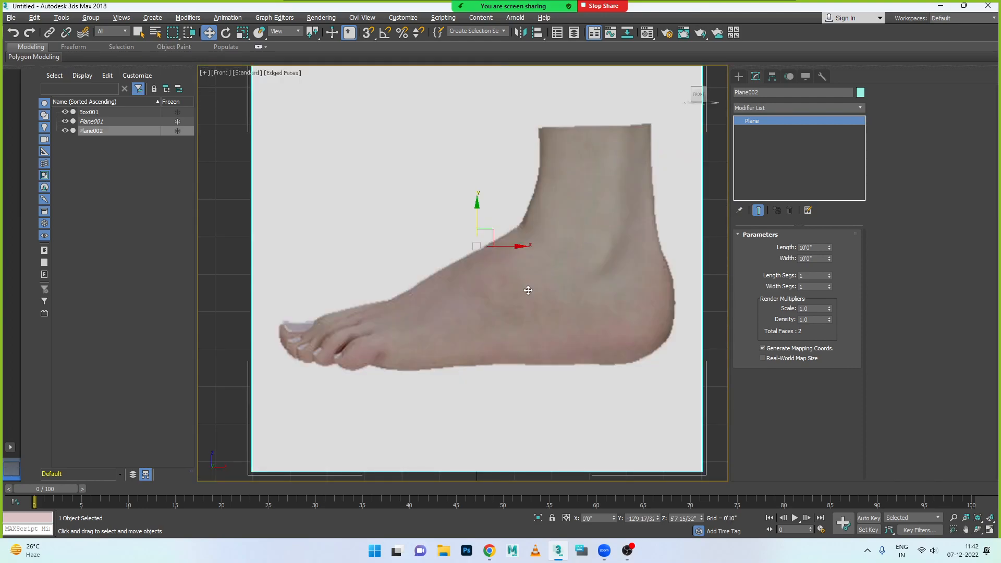
pyautogui.hotkey('alt', 'w')
# - Select the box and reduce its length, width and height segments to 1 in the maximized Front view
pyautogui.click(608, 406)
pyautogui.click(632, 382)
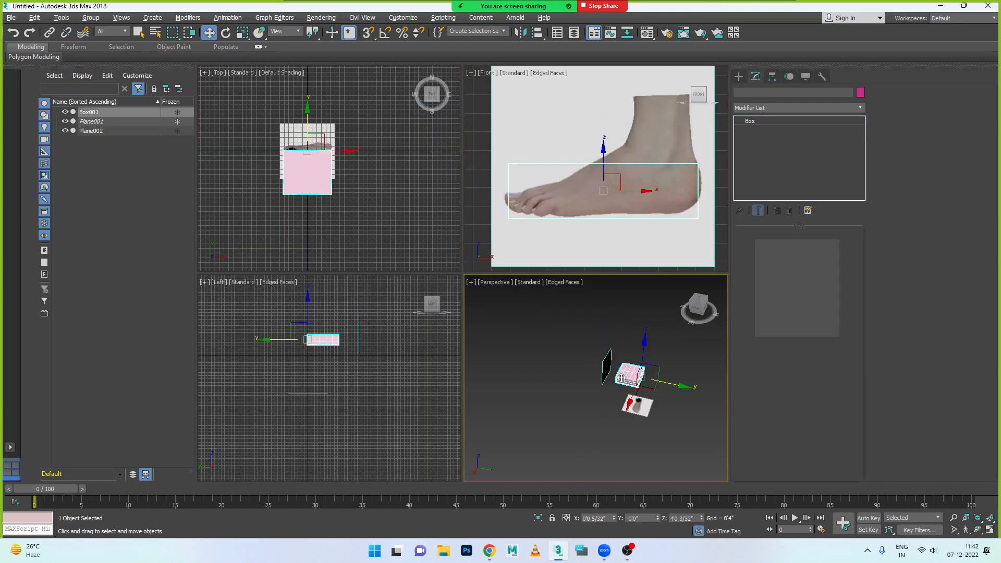
pyautogui.middleClick(610, 225)
pyautogui.hotkey('alt', 'w')
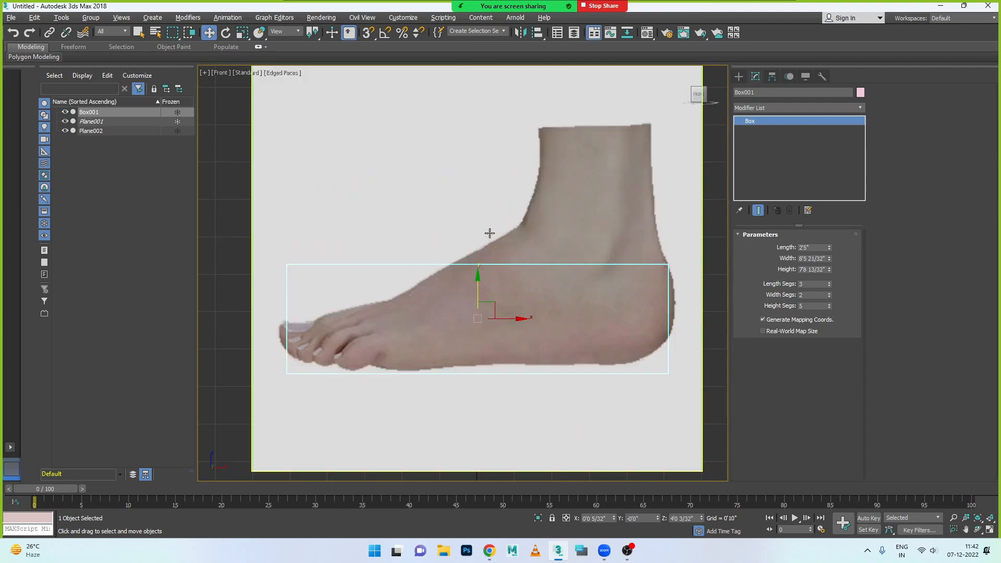
pyautogui.click(289, 73)
pyautogui.moveTo(345, 152)
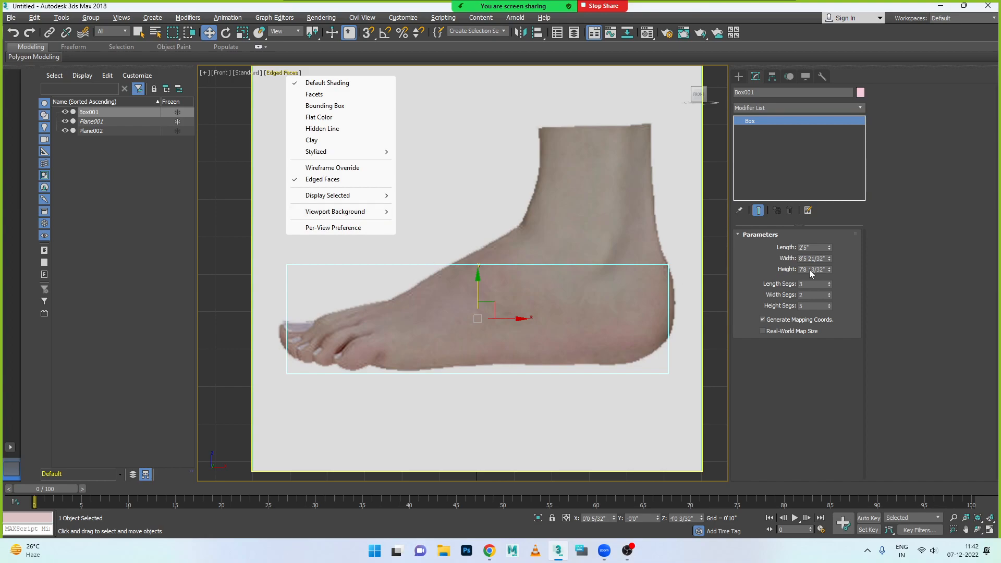
pyautogui.click(829, 294)
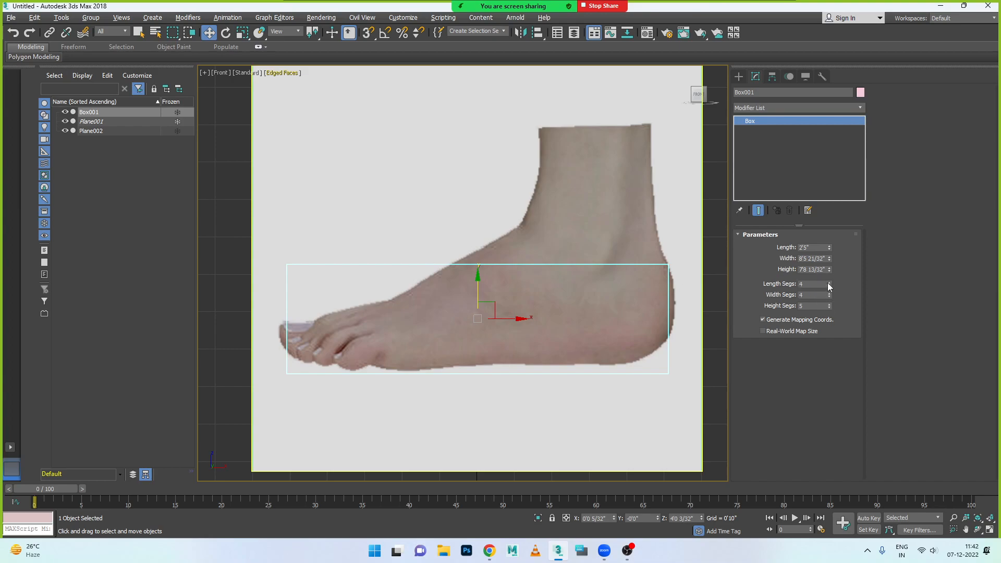
pyautogui.click(830, 297)
pyautogui.click(830, 297)
pyautogui.click(831, 297)
pyautogui.click(439, 402)
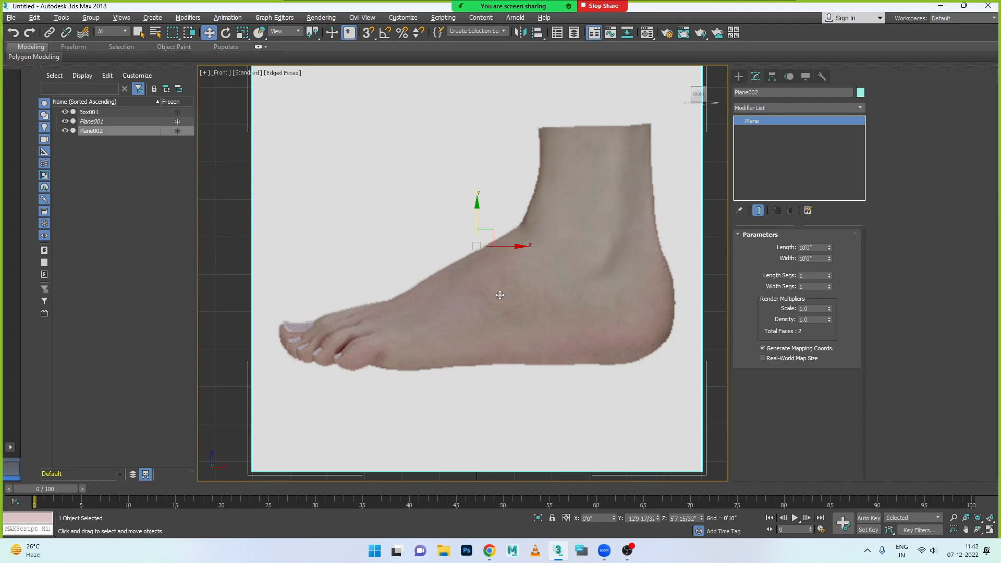
# - Select the box in the Perspective view and set it to 2 length segments, 5 width segments and 1 height segment
pyautogui.hotkey('alt', 'w')
pyautogui.click(628, 375)
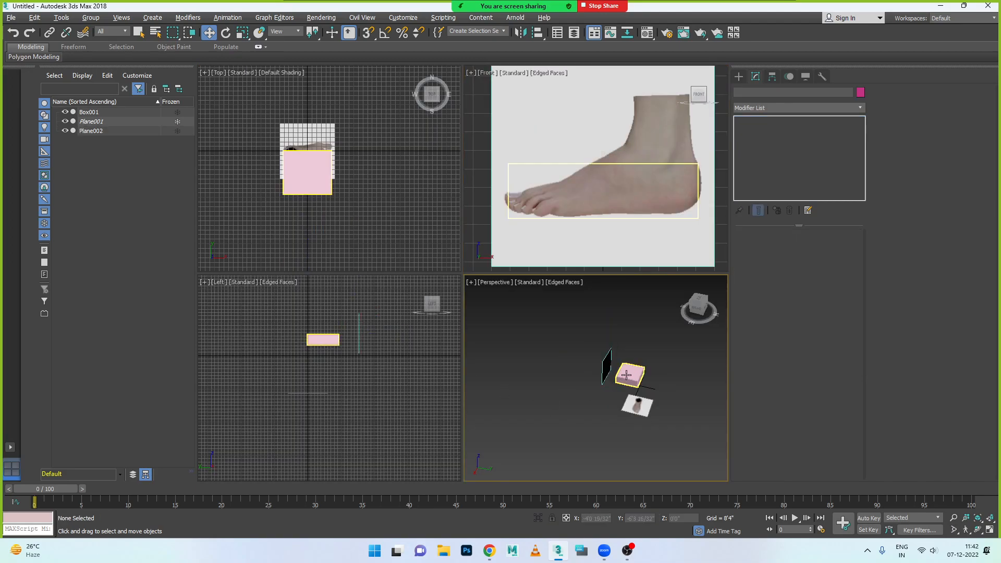
pyautogui.hotkey('alt', 'w')
pyautogui.scroll(2, 627, 386)
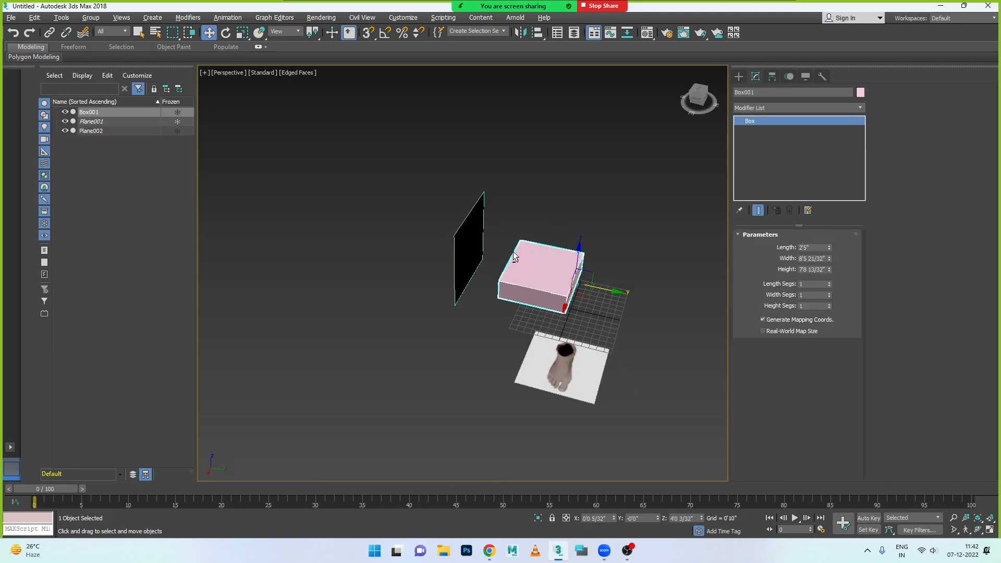
pyautogui.keyDown('alt'); pyautogui.moveTo(530, 330); pyautogui.dragTo(456, 327, button='middle'); pyautogui.keyUp('alt')
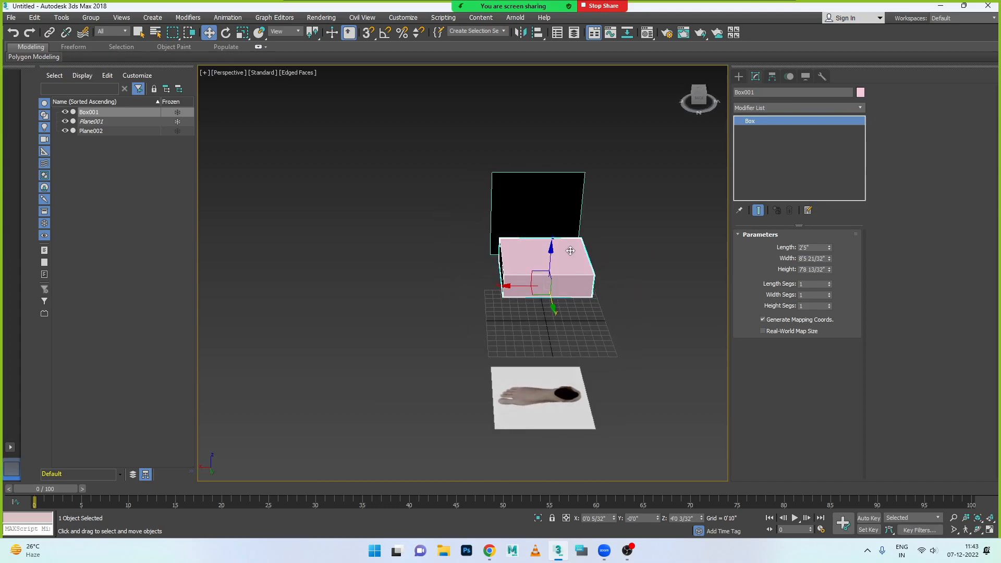
pyautogui.click(829, 293)
pyautogui.click(830, 294)
pyautogui.click(830, 294)
pyautogui.click(829, 293)
pyautogui.click(829, 293)
pyautogui.click(828, 296)
pyautogui.click(829, 305)
pyautogui.click(830, 307)
pyautogui.click(829, 283)
# - Convert the box to an Editable Poly and select the upper and middle vertices of one column in the maximized Front view
pyautogui.hotkey('alt', 'w')
pyautogui.middleClick(607, 186)
pyautogui.hotkey('alt', 'w')
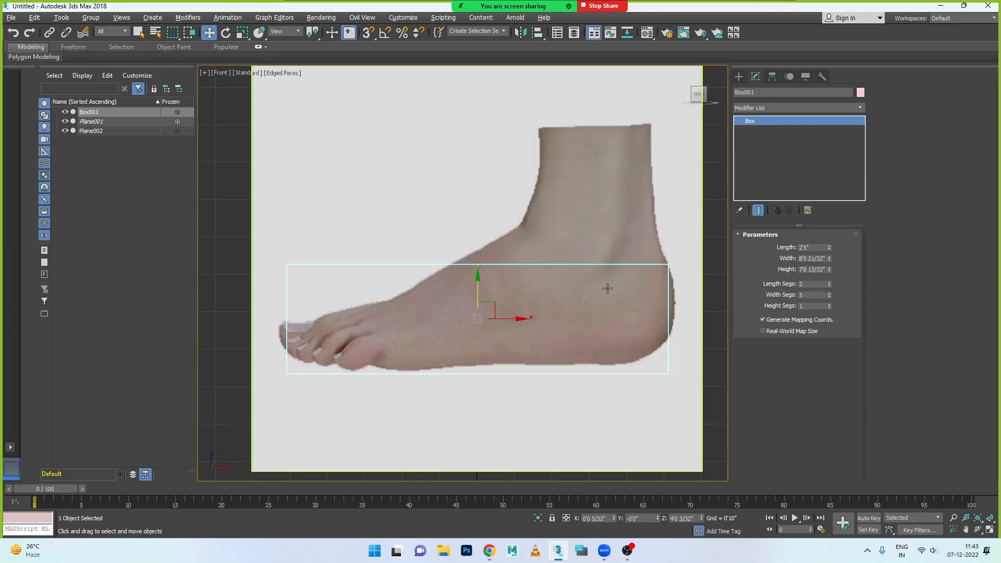
pyautogui.rightClick(597, 268)
pyautogui.moveTo(652, 371)
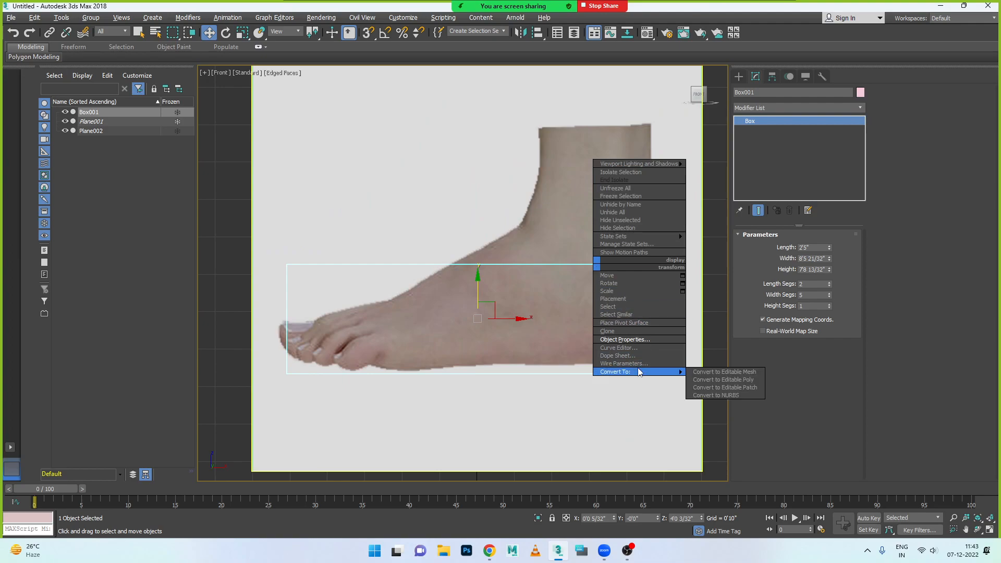
pyautogui.click(716, 381)
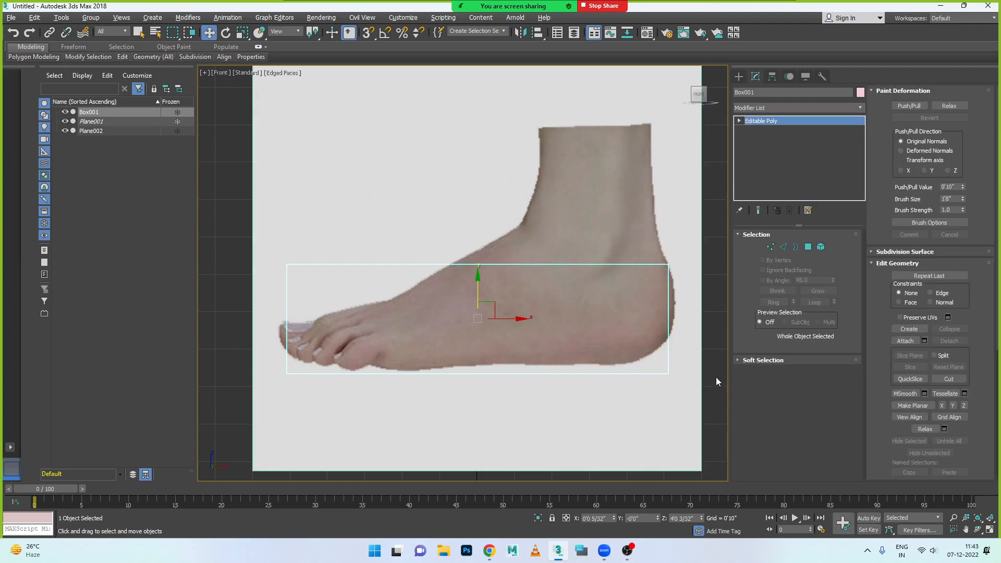
pyautogui.click(770, 246)
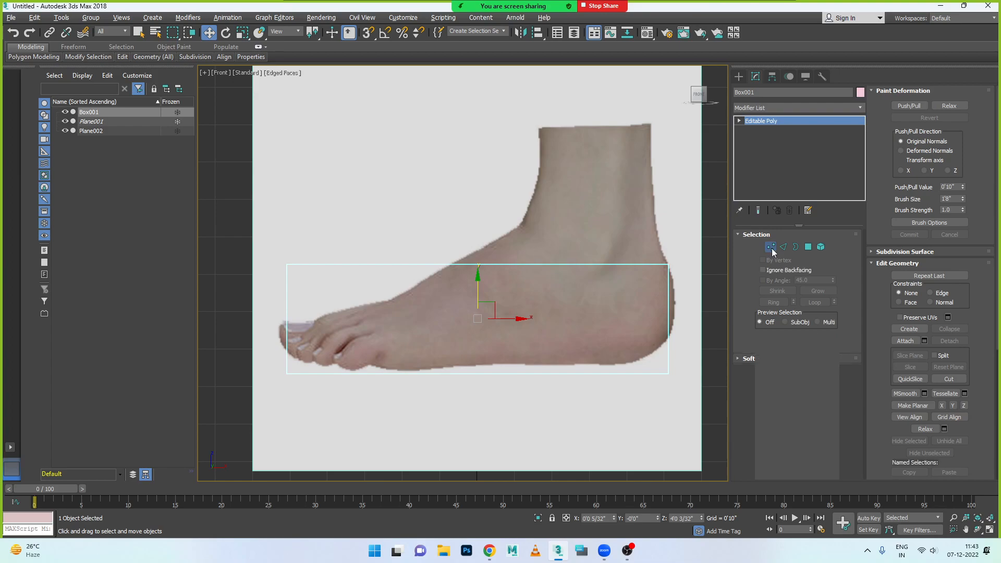
pyautogui.moveTo(452, 241); pyautogui.dragTo(545, 345)
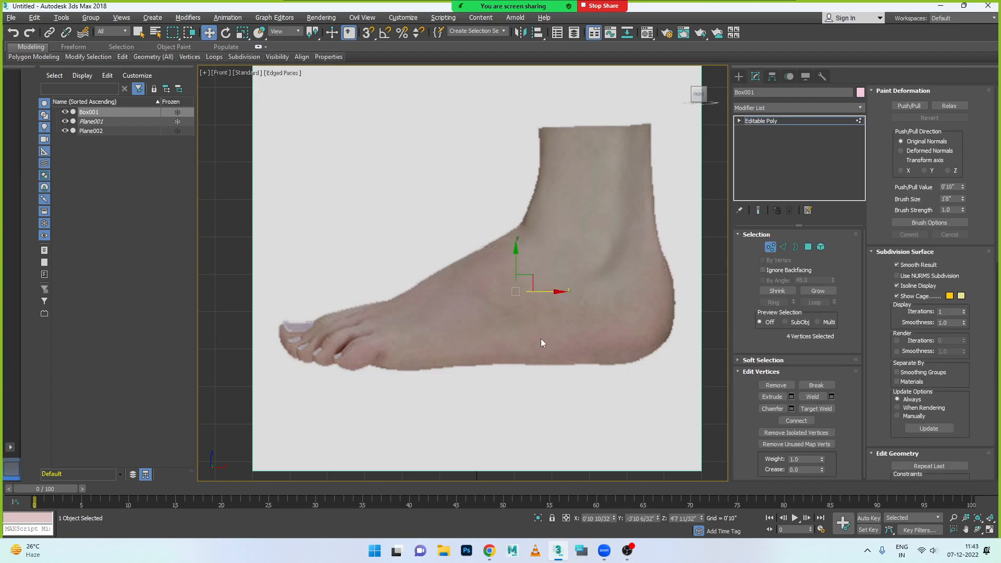
# - Turn off Show Frozen in Gray in the box's object properties
pyautogui.hotkey('alt', 'w')
pyautogui.hotkey('alt', 'w')
pyautogui.hotkey('alt', 'w')
pyautogui.hotkey('alt', 'w')
pyautogui.keyDown('alt'); pyautogui.moveTo(546, 326); pyautogui.dragTo(520, 304, button='middle'); pyautogui.keyUp('alt')
pyautogui.click(456, 278)
pyautogui.rightClick(535, 271)
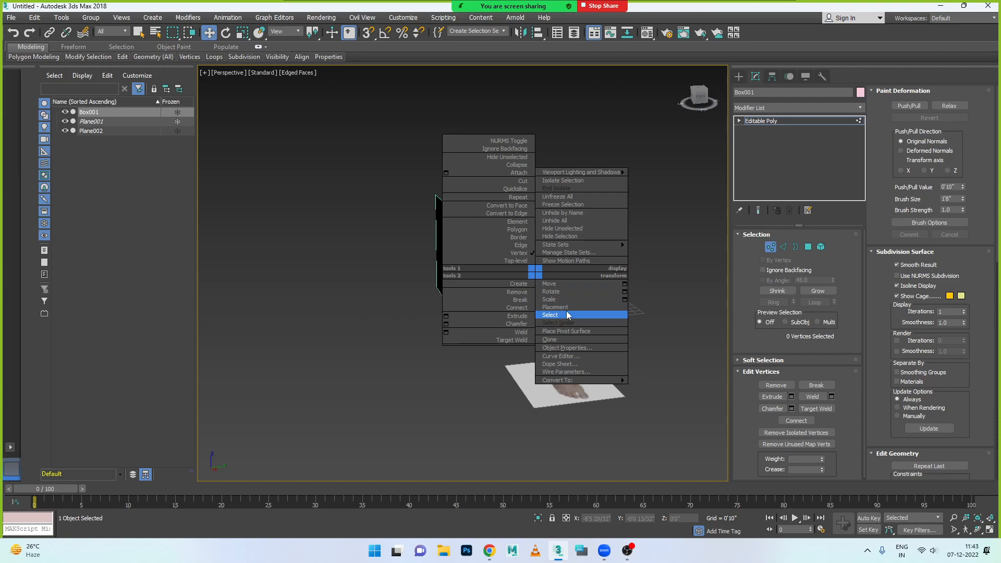
pyautogui.click(568, 348)
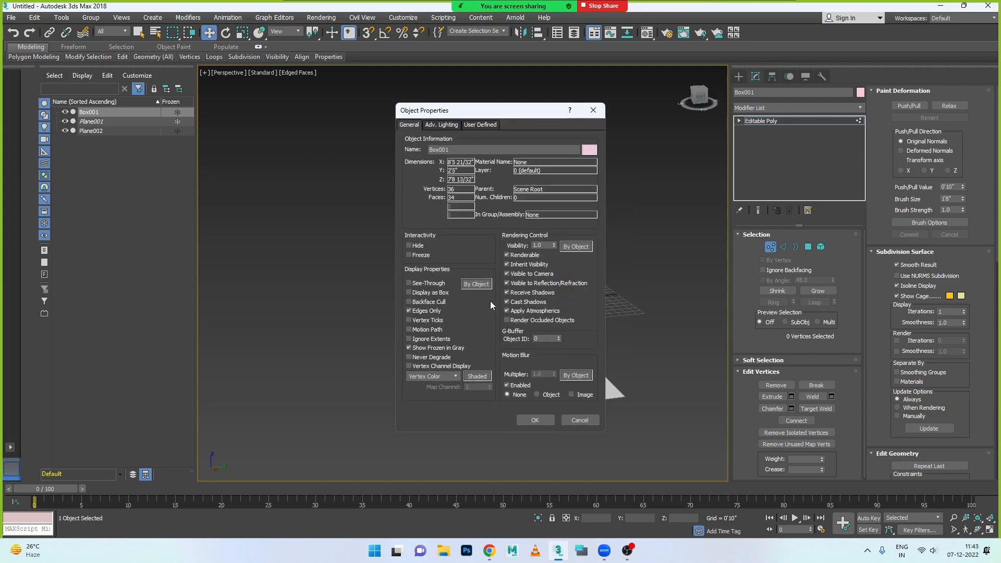
pyautogui.click(409, 350)
pyautogui.click(548, 424)
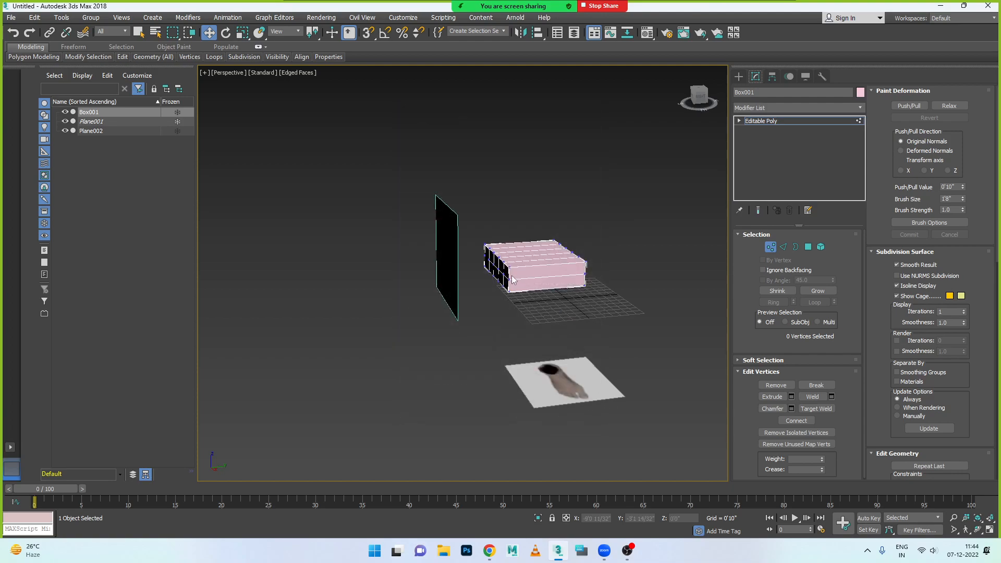
# - Check the box against the side-foot image in the Front and Perspective views and leave vertex editing
pyautogui.keyDown('alt'); pyautogui.moveTo(513, 281); pyautogui.dragTo(417, 285, button='middle'); pyautogui.keyUp('alt')
pyautogui.hotkey('alt', 'w')
pyautogui.hotkey('alt', 'w')
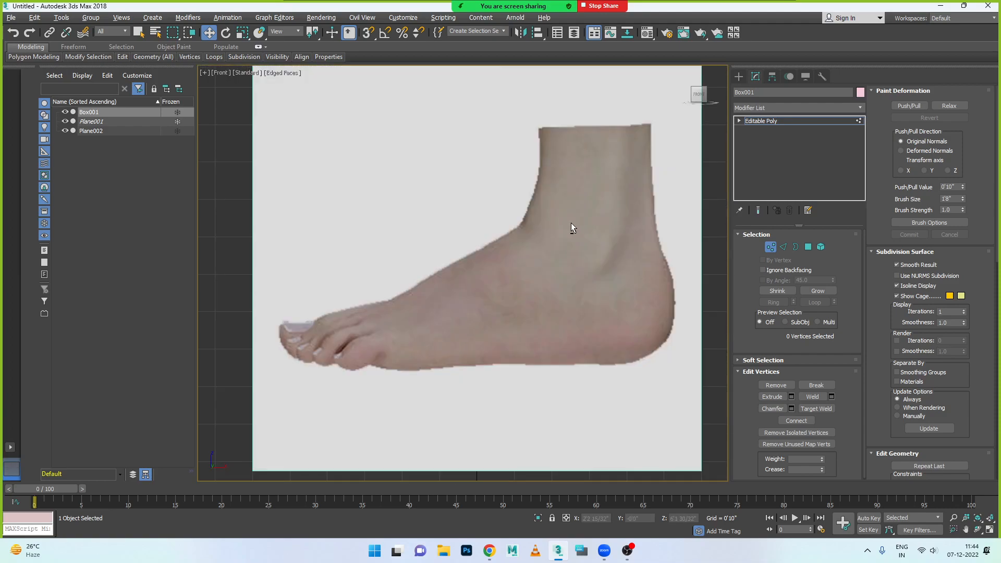
pyautogui.hotkey('alt', 'w')
pyautogui.hotkey('alt', 'w')
pyautogui.hotkey('alt', 'w')
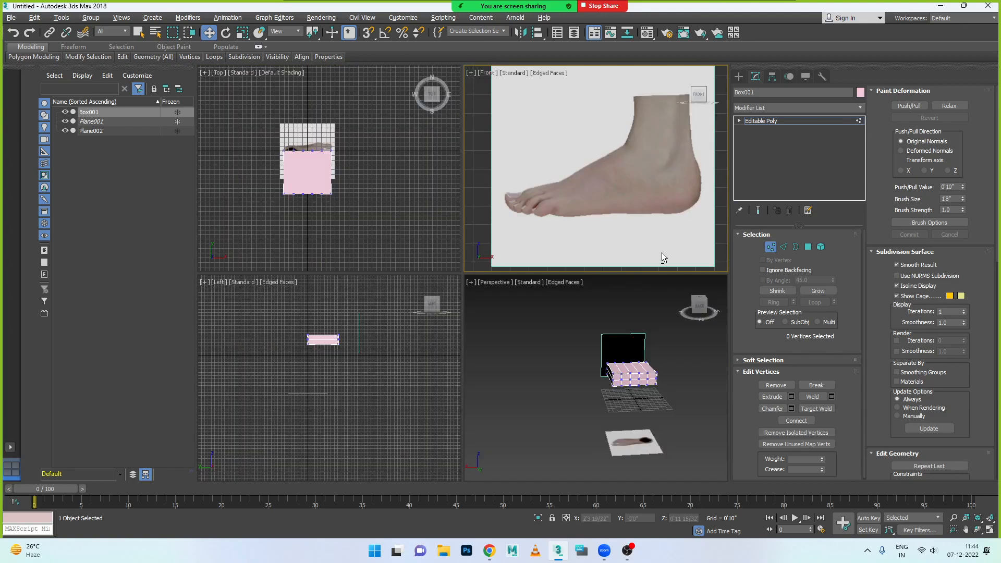
pyautogui.click(770, 246)
# - Try moving the box to the other side of the side-foot plane, at a Y position of about -41'11"
pyautogui.click(644, 373)
pyautogui.moveTo(641, 395); pyautogui.dragTo(618, 349)
pyautogui.click(624, 371)
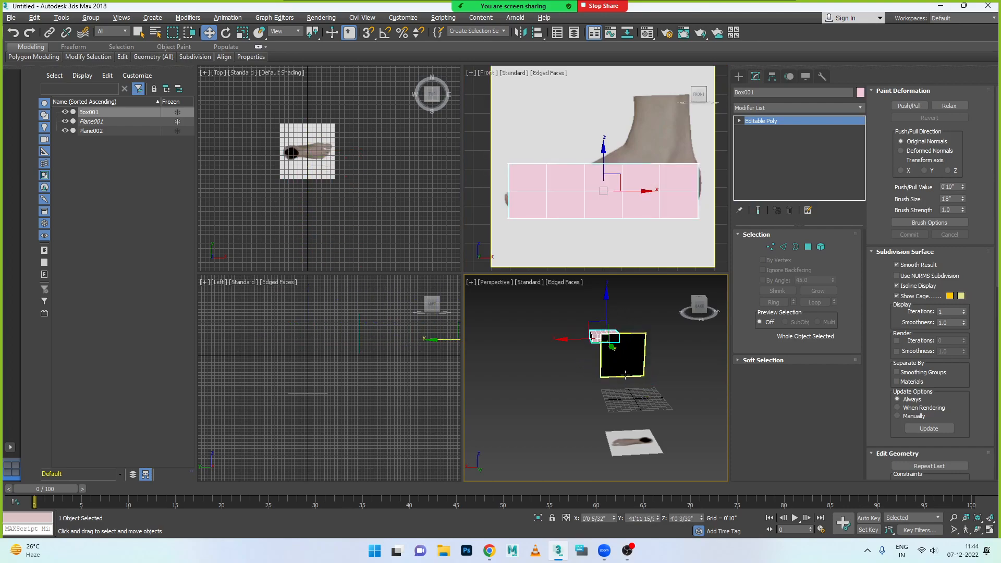
# - Move the side-foot plane behind the box to Y about 8'1 24/32", and bring the box back to Y about 0'2 10/32"
pyautogui.keyDown('alt'); pyautogui.moveTo(575, 373); pyautogui.dragTo(658, 366, button='middle'); pyautogui.keyUp('alt')
pyautogui.moveTo(659, 352); pyautogui.dragTo(734, 342)
pyautogui.click(490, 373)
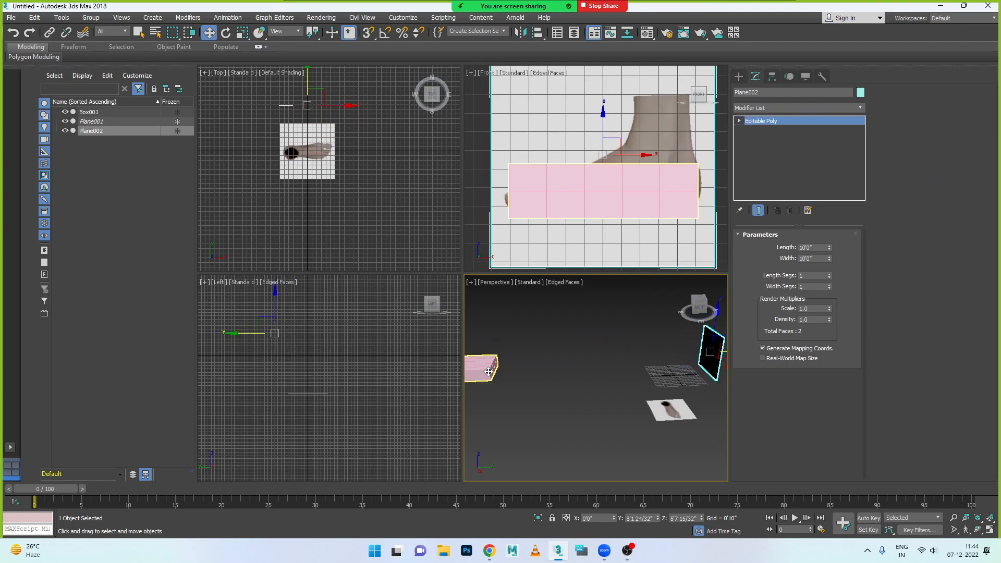
pyautogui.moveTo(524, 368); pyautogui.dragTo(713, 359)
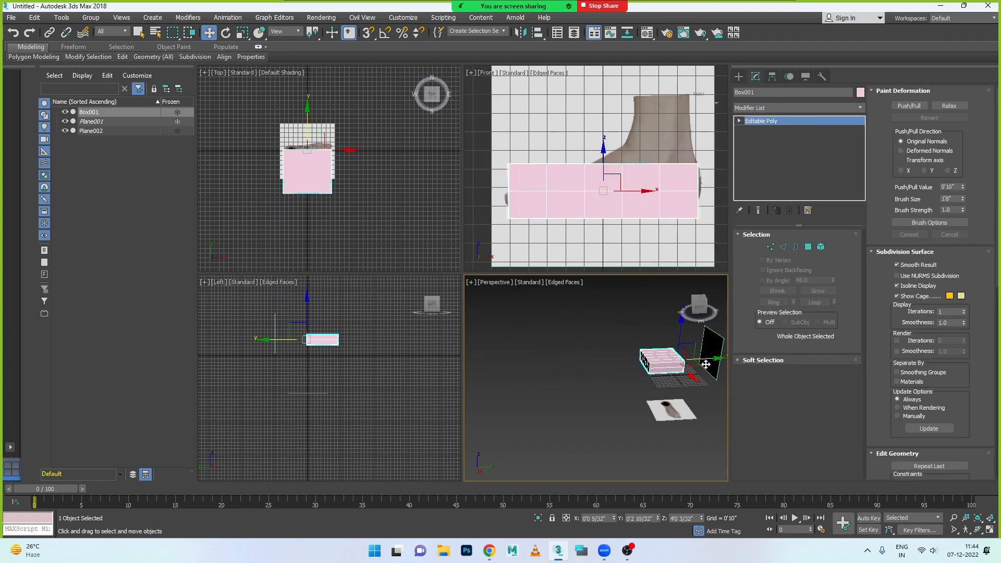
# - Shape the box's heel end in the maximized Front view by moving its corner vertices inward and its middle vertices outward to the foot outline
pyautogui.scroll(4, 652, 175)
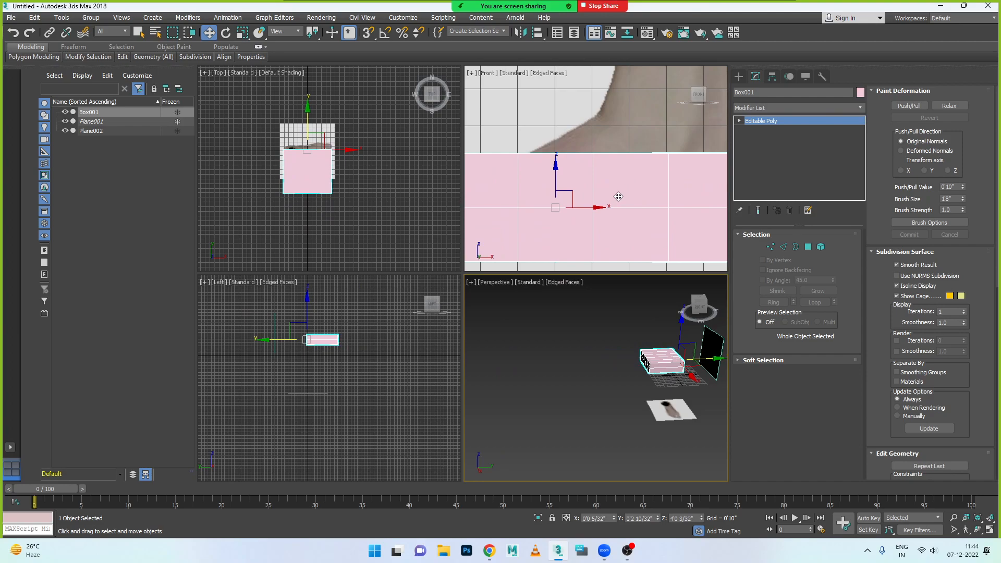
pyautogui.hotkey('alt', 'w')
pyautogui.hotkey('alt', 'w')
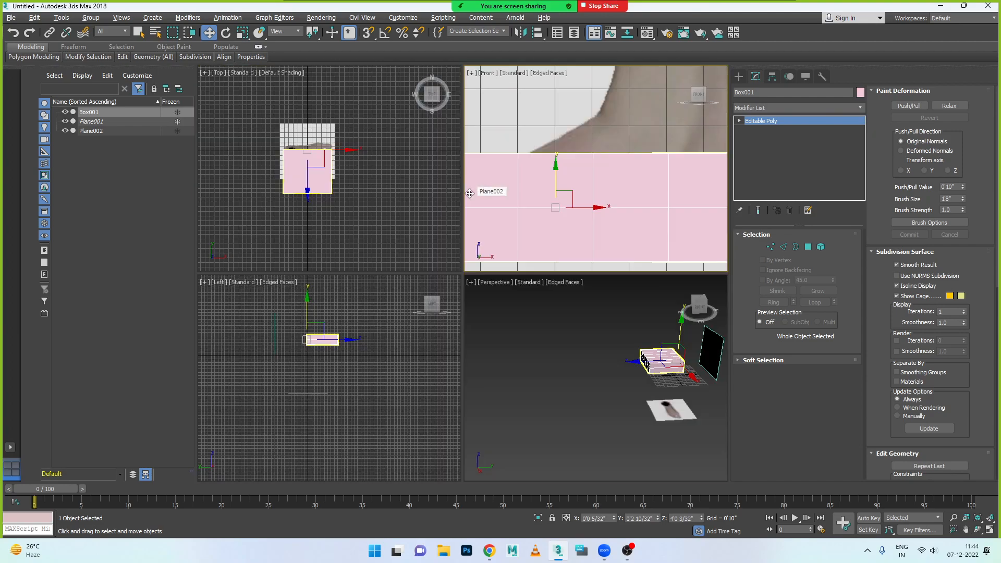
pyautogui.hotkey('alt', 'w')
pyautogui.scroll(-6, 522, 202)
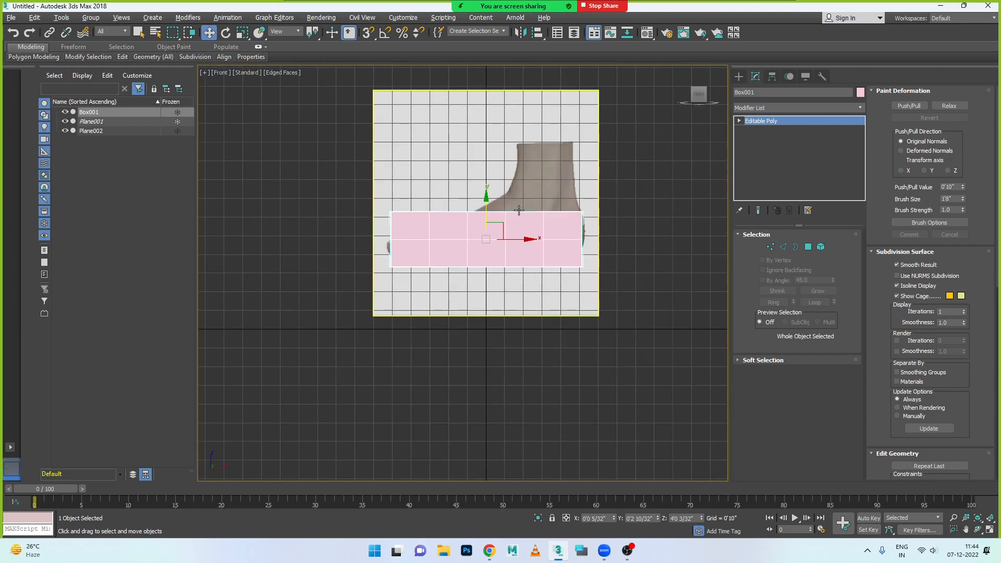
pyautogui.scroll(4, 670, 282)
pyautogui.click(770, 247)
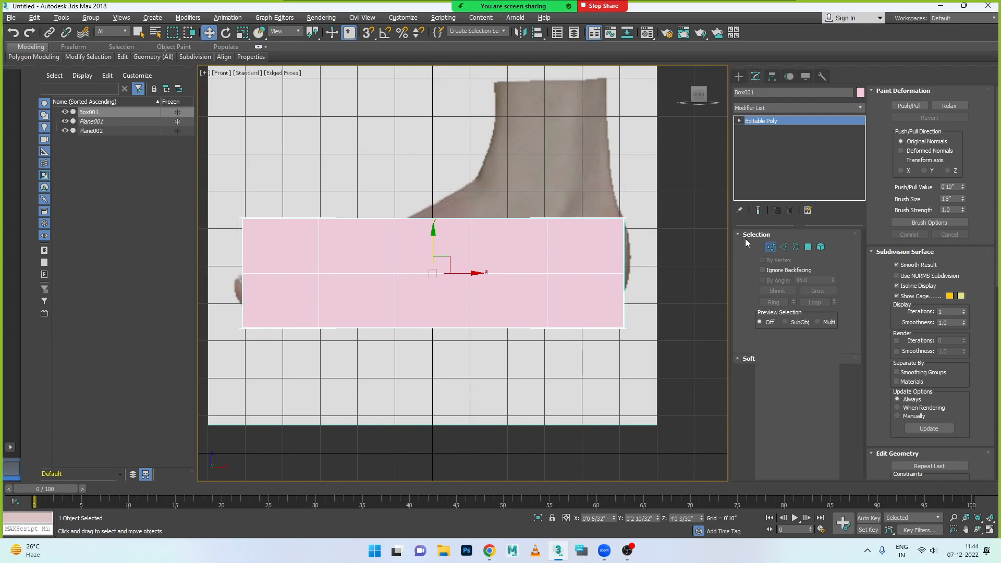
pyautogui.moveTo(609, 256); pyautogui.dragTo(603, 286)
pyautogui.moveTo(623, 215); pyautogui.dragTo(623, 237)
pyautogui.moveTo(636, 293); pyautogui.dragTo(601, 346)
pyautogui.moveTo(624, 284); pyautogui.dragTo(653, 269)
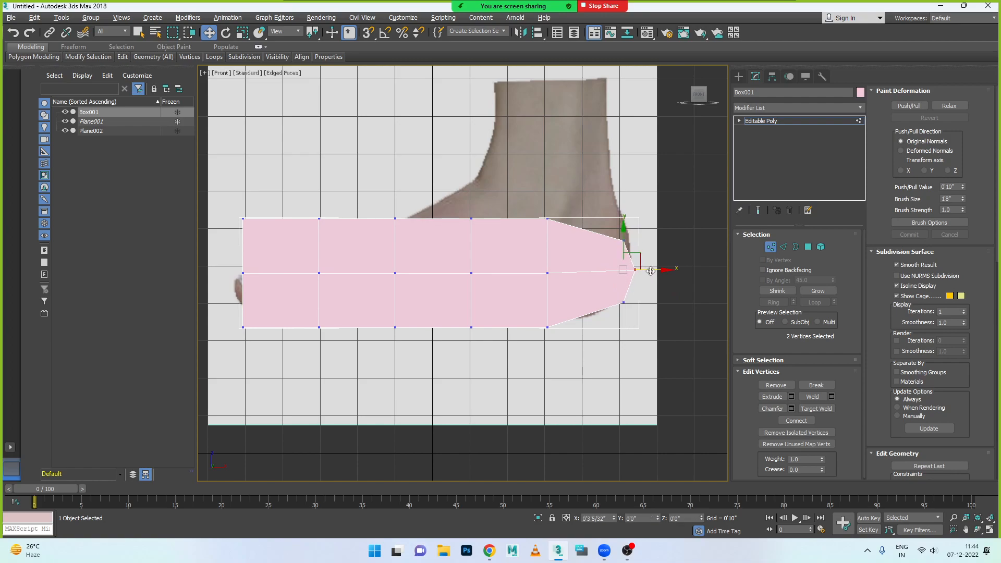
# - Raise the heel's upper corner vertices to Z about 5'2 13/32" and adjust the neighbouring bottom vertices along the sole
pyautogui.moveTo(596, 226); pyautogui.dragTo(622, 201)
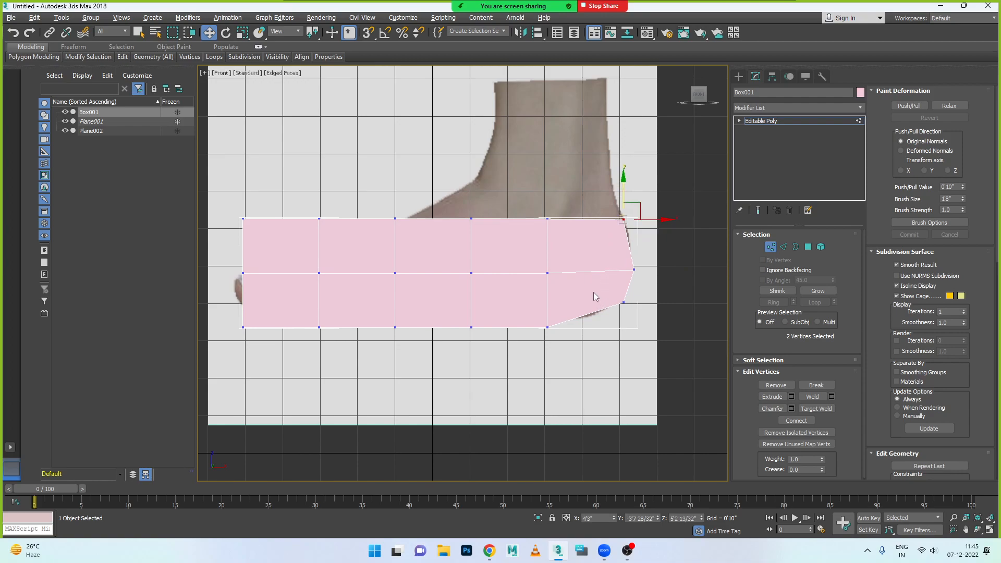
pyautogui.moveTo(578, 346); pyautogui.dragTo(537, 319)
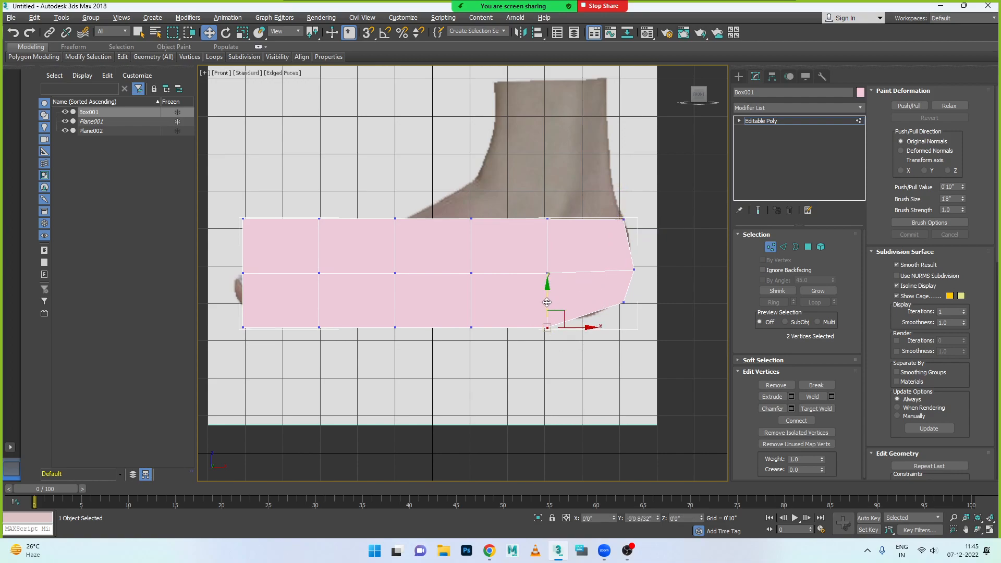
pyautogui.moveTo(471, 324); pyautogui.dragTo(474, 301)
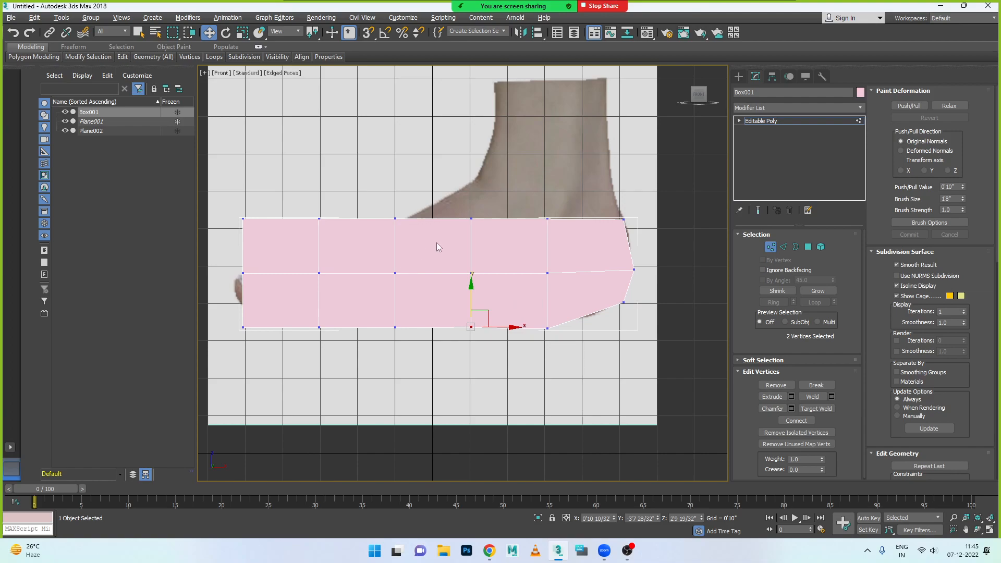
# - Raise the top ankle vertices to Z about 5'10 19/32", nudge them toward the toes, and lower the instep's top vertices to Z about 5'0 15/32"
pyautogui.moveTo(454, 202); pyautogui.dragTo(493, 233)
pyautogui.moveTo(557, 246); pyautogui.dragTo(631, 225)
pyautogui.moveTo(544, 183); pyautogui.dragTo(544, 153)
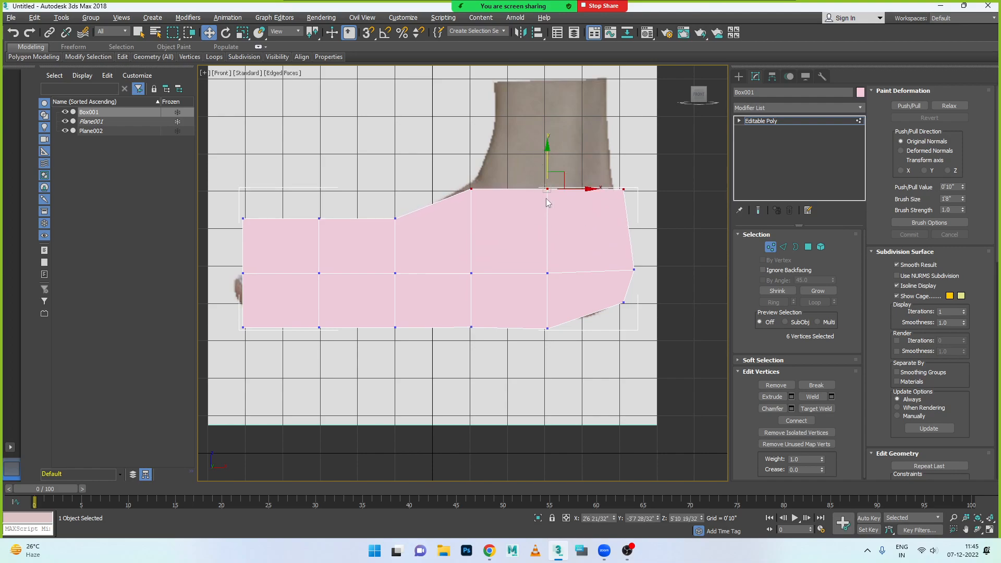
pyautogui.moveTo(561, 189); pyautogui.dragTo(556, 189)
pyautogui.moveTo(388, 201); pyautogui.dragTo(410, 249)
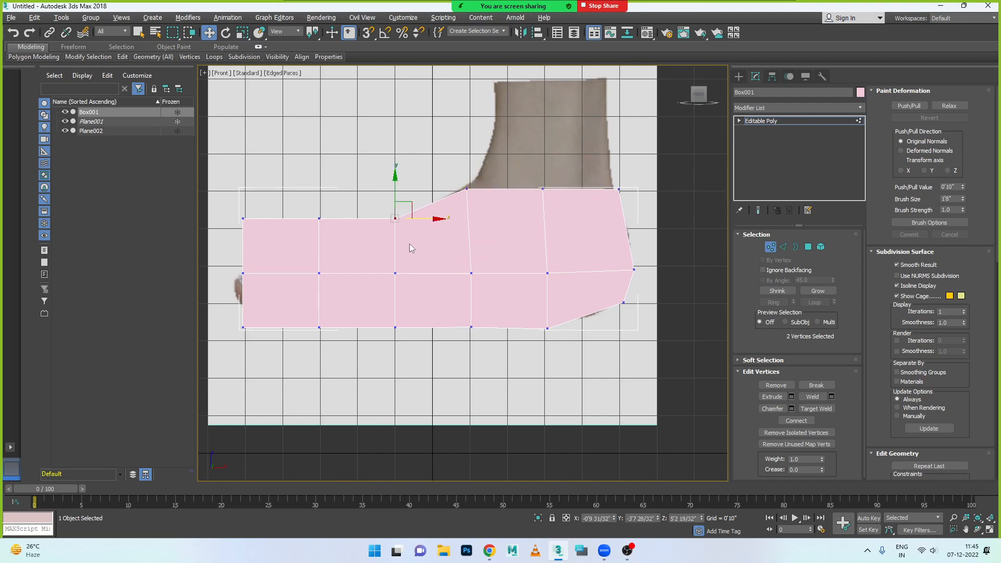
pyautogui.moveTo(395, 188); pyautogui.dragTo(394, 195)
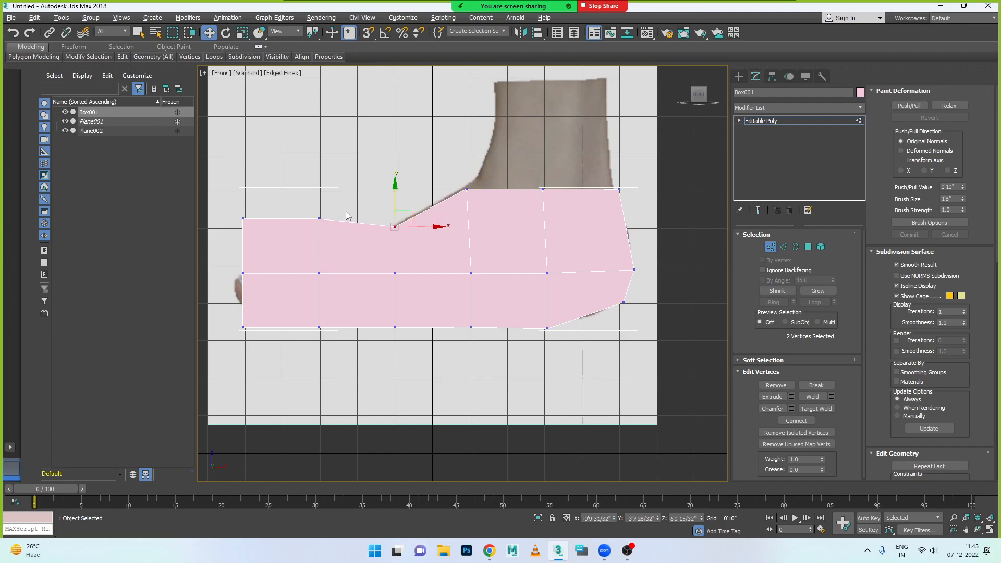
# - Lower the top and middle vertices of the forefoot column next to the toe end to follow the foot's slope
pyautogui.moveTo(328, 245); pyautogui.dragTo(330, 243)
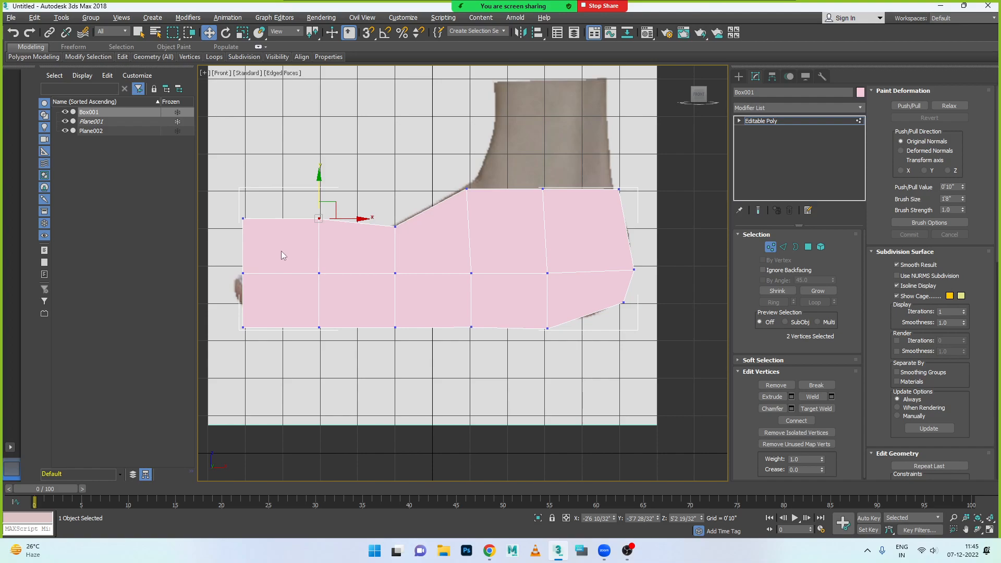
pyautogui.moveTo(302, 197); pyautogui.dragTo(314, 233)
pyautogui.moveTo(320, 190); pyautogui.dragTo(328, 302)
pyautogui.moveTo(322, 228); pyautogui.dragTo(328, 301)
pyautogui.moveTo(319, 246); pyautogui.dragTo(320, 258)
# - Squash and lower the toe end's upper and middle vertices, and raise its bottom vertices to Z about 3'0 21/32"
pyautogui.moveTo(236, 197); pyautogui.dragTo(263, 306)
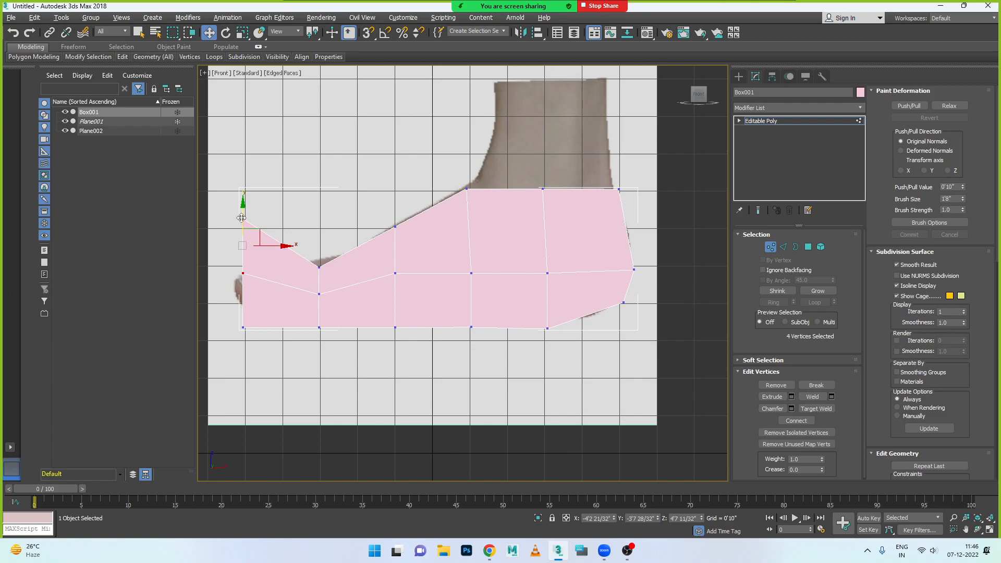
pyautogui.press('r')
pyautogui.moveTo(247, 225); pyautogui.dragTo(254, 289)
pyautogui.press('w')
pyautogui.moveTo(243, 248); pyautogui.dragTo(243, 261)
pyautogui.moveTo(232, 309); pyautogui.dragTo(243, 279)
pyautogui.moveTo(227, 311); pyautogui.dragTo(243, 290)
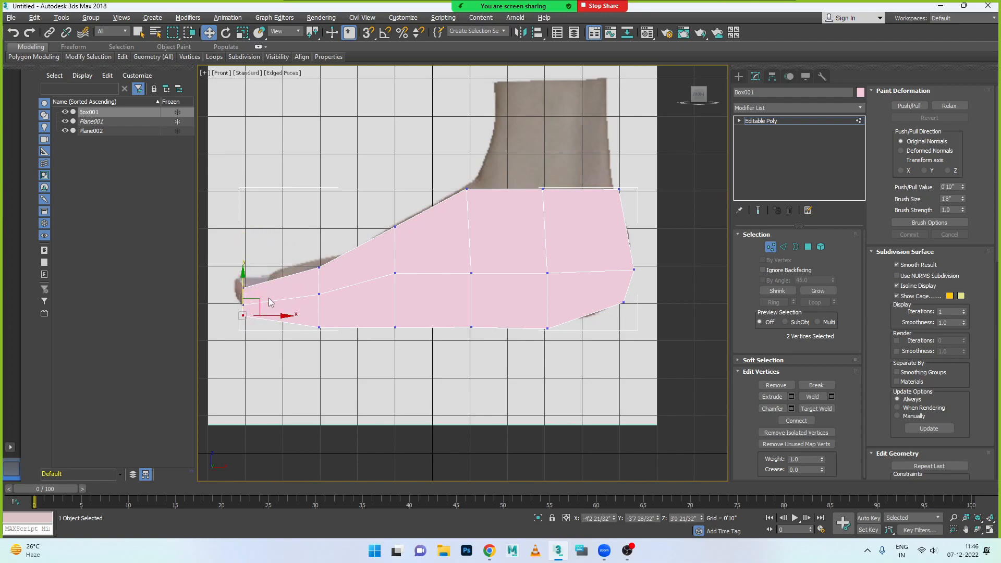
# - Raise the inner sole vertices to Z about 3'0", and lower those at the ball and before the heel to match the sole outline
pyautogui.moveTo(304, 312); pyautogui.dragTo(589, 361)
pyautogui.moveTo(430, 290); pyautogui.dragTo(430, 278)
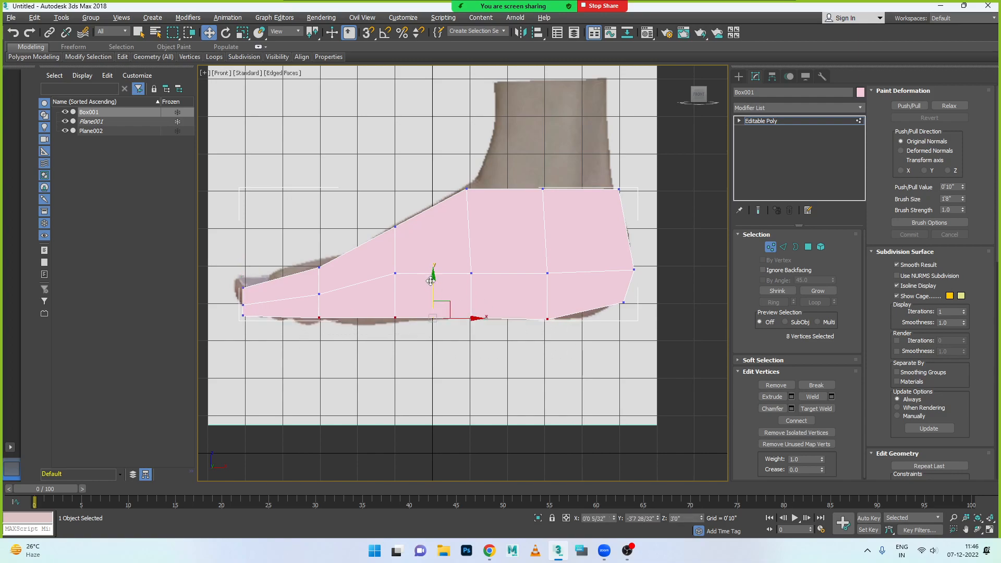
pyautogui.moveTo(374, 304); pyautogui.dragTo(392, 301)
pyautogui.moveTo(552, 324); pyautogui.dragTo(549, 296)
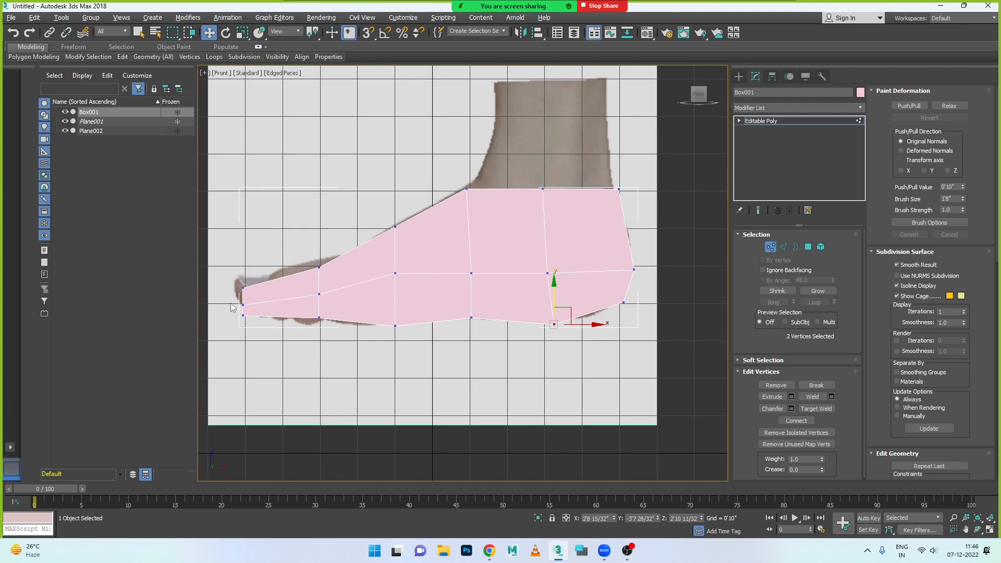
pyautogui.moveTo(299, 307); pyautogui.dragTo(323, 336)
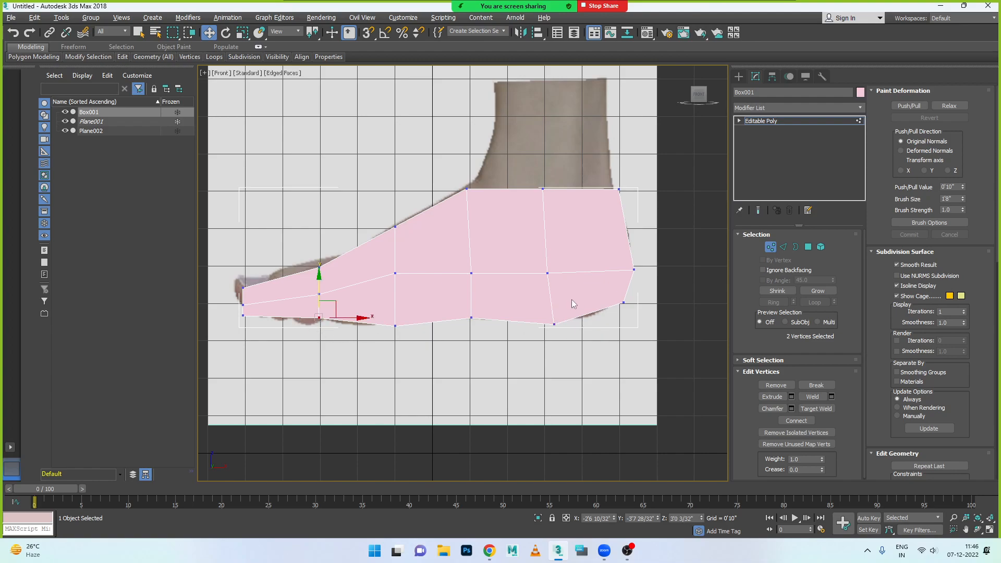
# - Shift the vertex column before the heel slightly toward the heel, placing its bottom vertices at X about 2'9 30/32"
pyautogui.moveTo(532, 183); pyautogui.dragTo(571, 346)
pyautogui.moveTo(581, 263); pyautogui.dragTo(585, 264)
pyautogui.moveTo(550, 314); pyautogui.dragTo(587, 325)
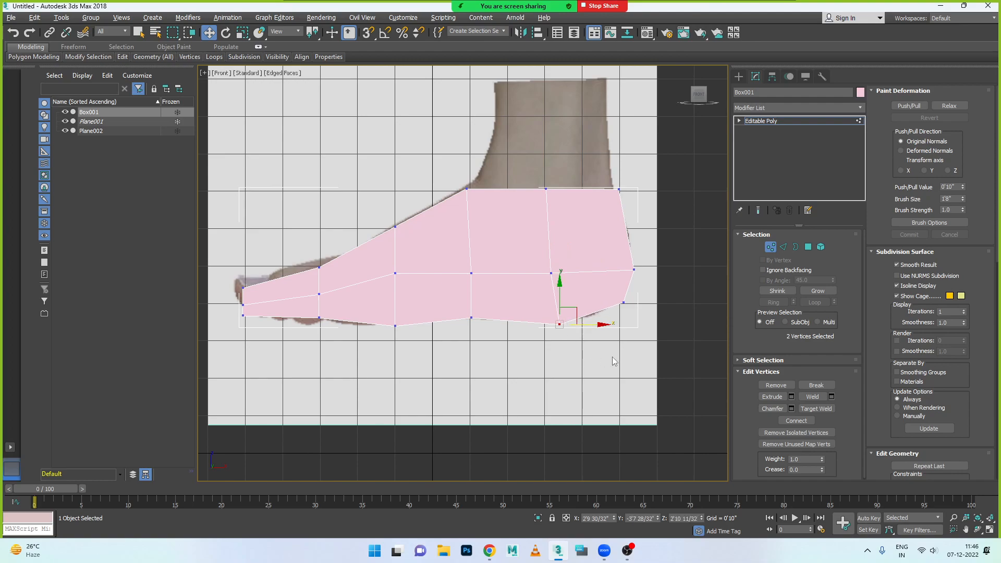
# - Switch to polygon editing and examine the shaped foot block beside the side-foot image from several angles in the Perspective view
pyautogui.click(800, 246)
pyautogui.click(808, 247)
pyautogui.hotkey('alt', 'w')
pyautogui.hotkey('alt', 'w')
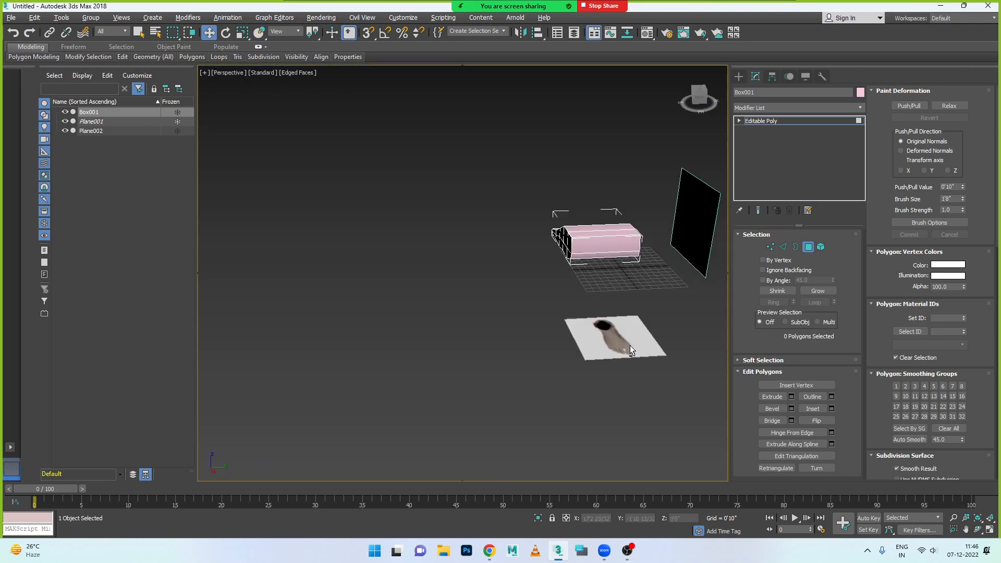
pyautogui.scroll(4, 548, 295)
pyautogui.moveTo(568, 290); pyautogui.dragTo(443, 459, button='middle')
pyautogui.keyDown('alt'); pyautogui.moveTo(498, 344); pyautogui.dragTo(522, 373, button='middle'); pyautogui.keyUp('alt')
pyautogui.scroll(-5, 572, 353)
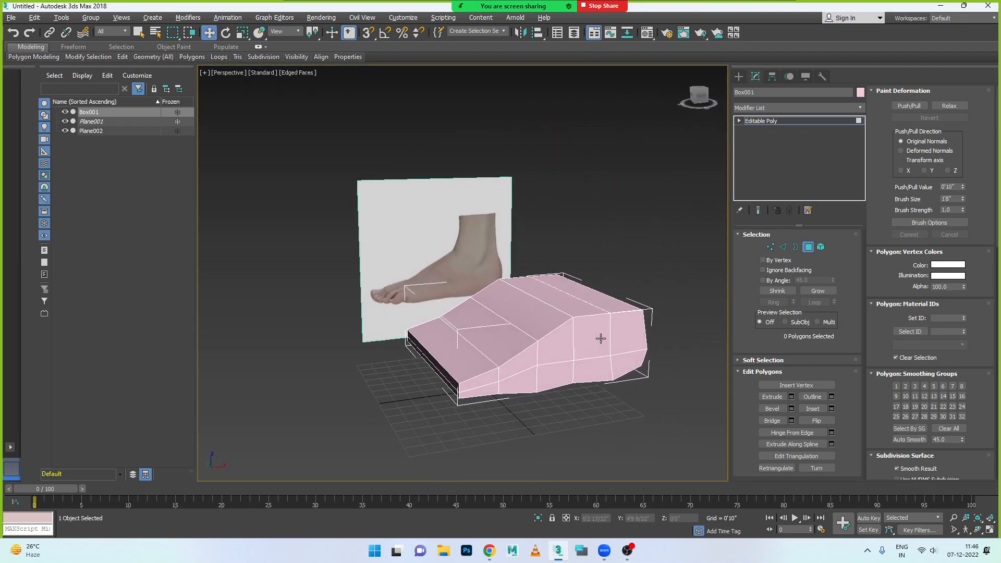
# - Switch back to vertex editing and view the foot block with the image planes in the Left view
pyautogui.hotkey('alt', 'w')
pyautogui.hotkey('alt', 'w')
pyautogui.scroll(8, 495, 163)
pyautogui.click(394, 239)
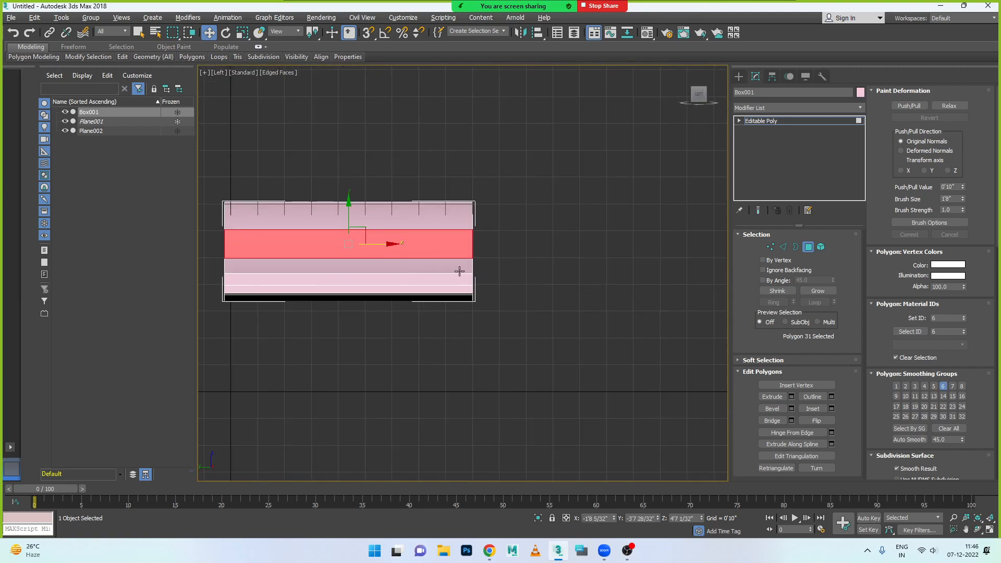
pyautogui.click(770, 247)
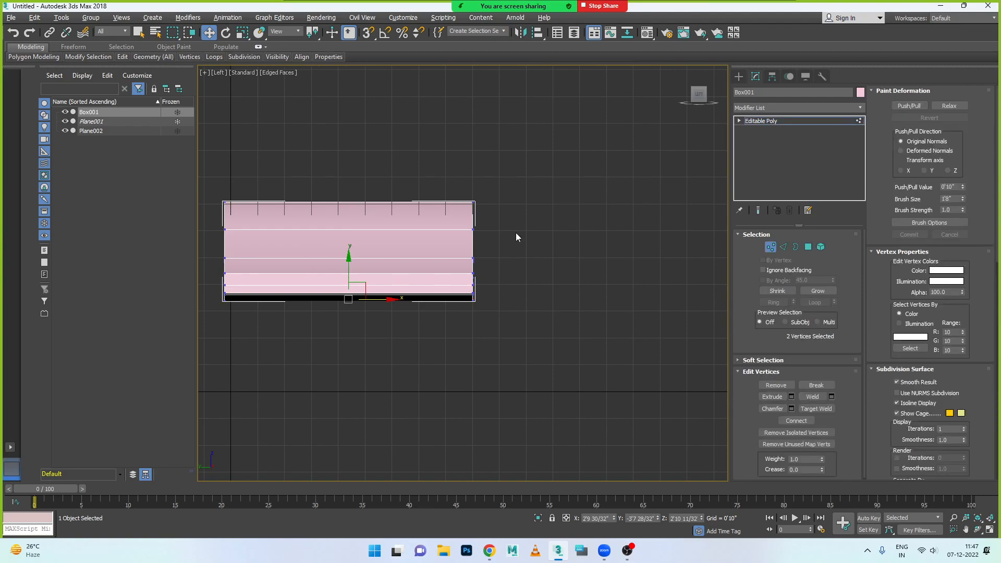
pyautogui.scroll(-5, 411, 251)
pyautogui.scroll(-5, 311, 246)
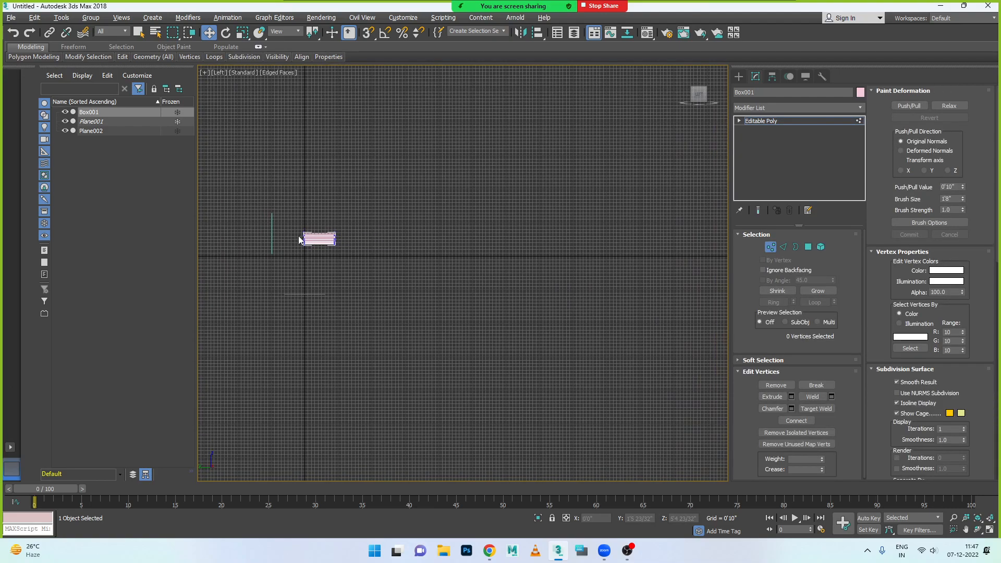
# - Examine the foot block's object properties
pyautogui.press('e')
pyautogui.click(209, 33)
pyautogui.rightClick(271, 240)
pyautogui.click(303, 331)
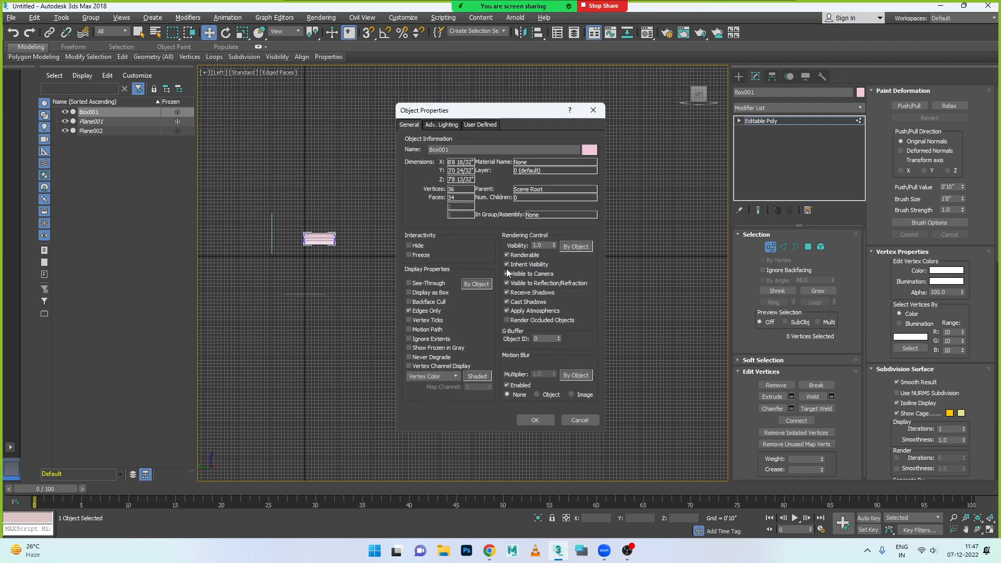
pyautogui.click(593, 114)
# - Examine the object properties of the side-foot image plane, Plane002
pyautogui.click(113, 130)
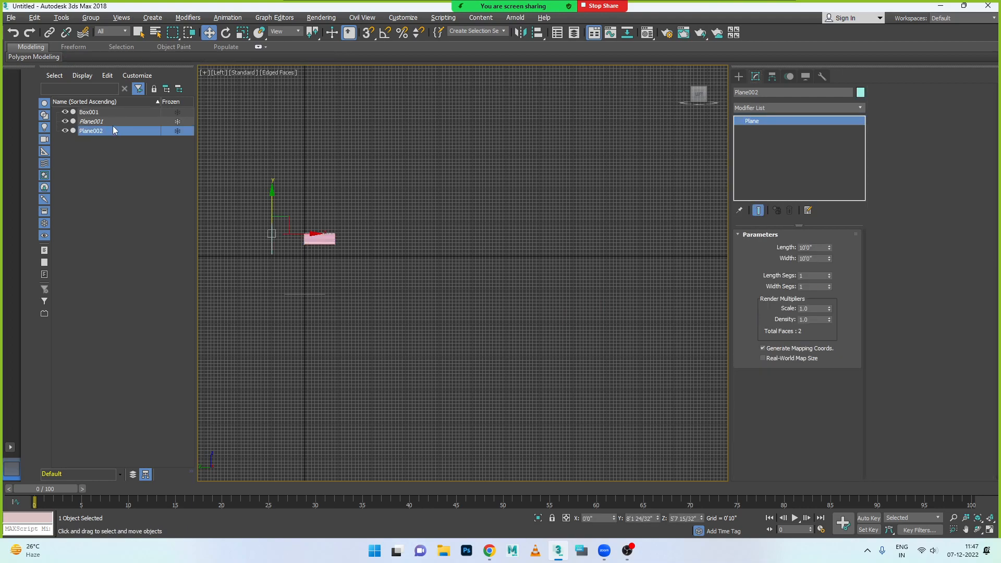
pyautogui.rightClick(114, 130)
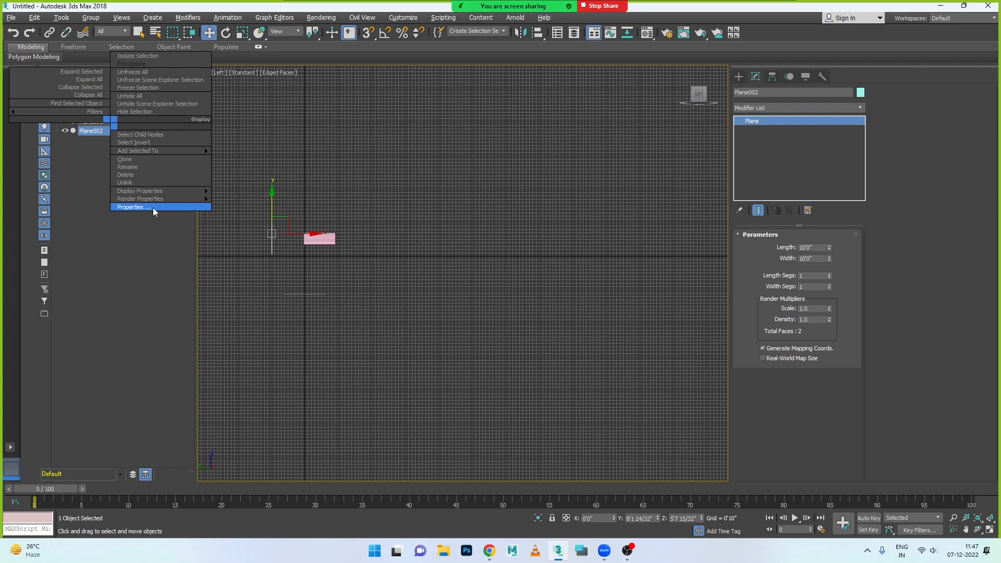
pyautogui.moveTo(163, 192)
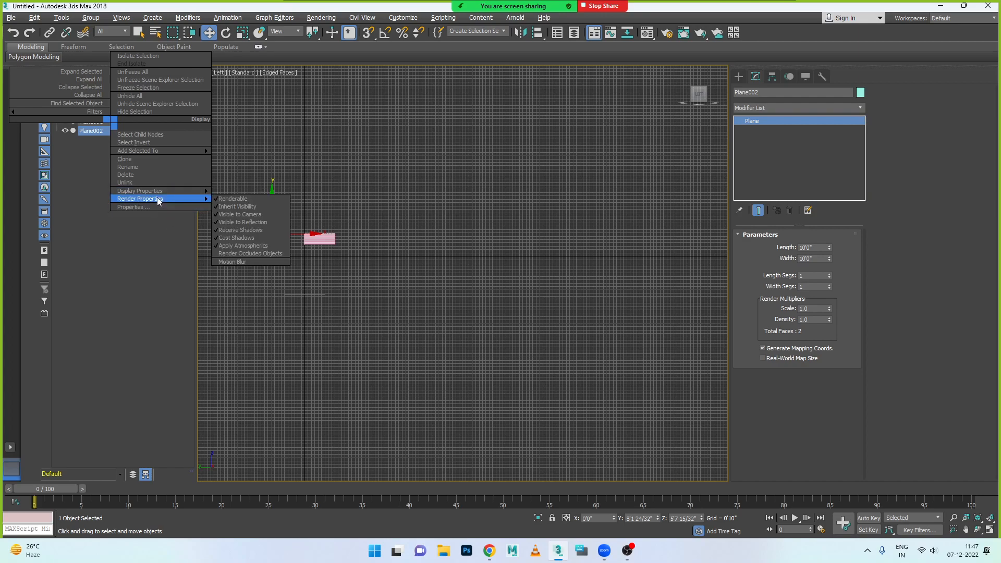
pyautogui.click(154, 209)
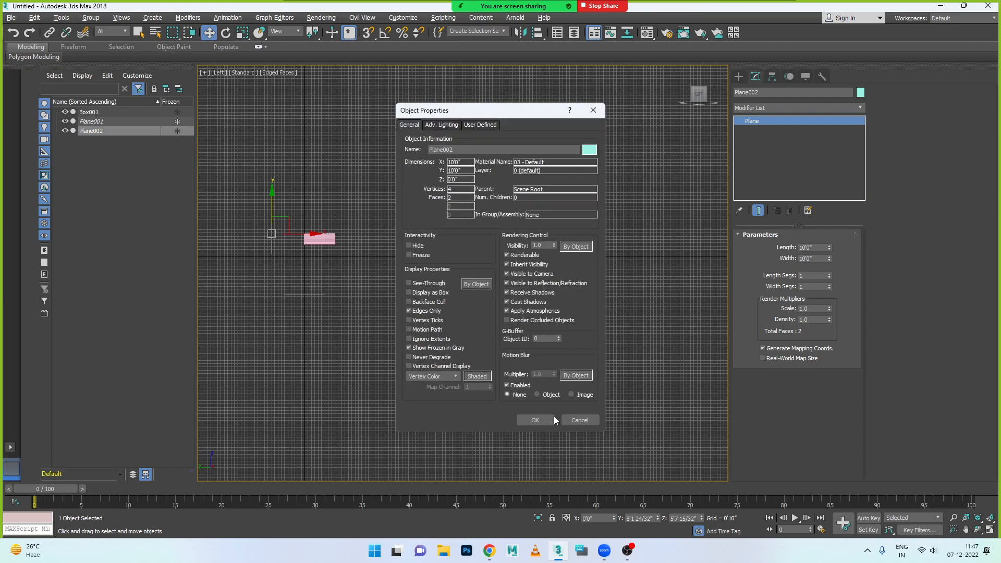
pyautogui.click(578, 419)
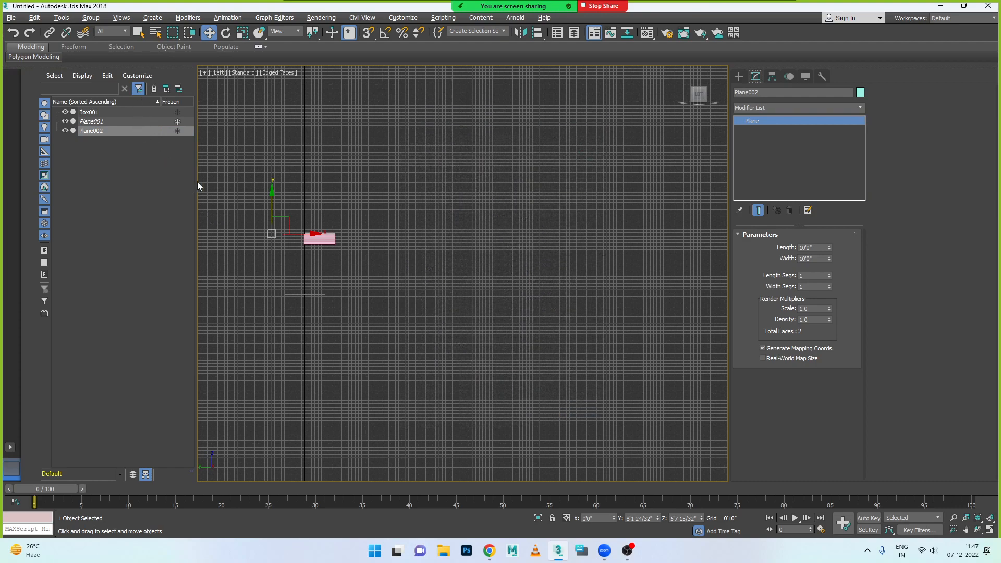
pyautogui.rightClick(273, 235)
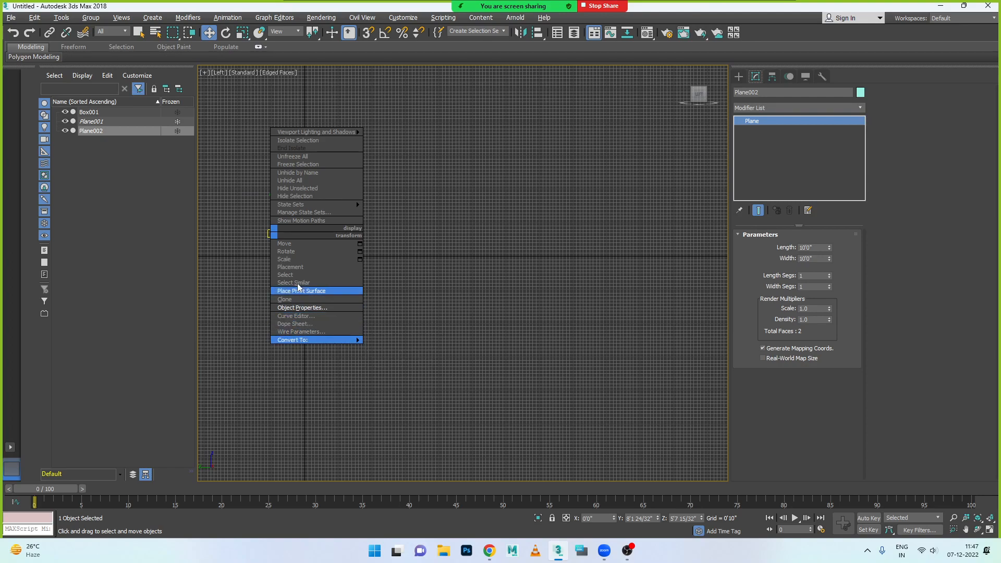
pyautogui.click(399, 327)
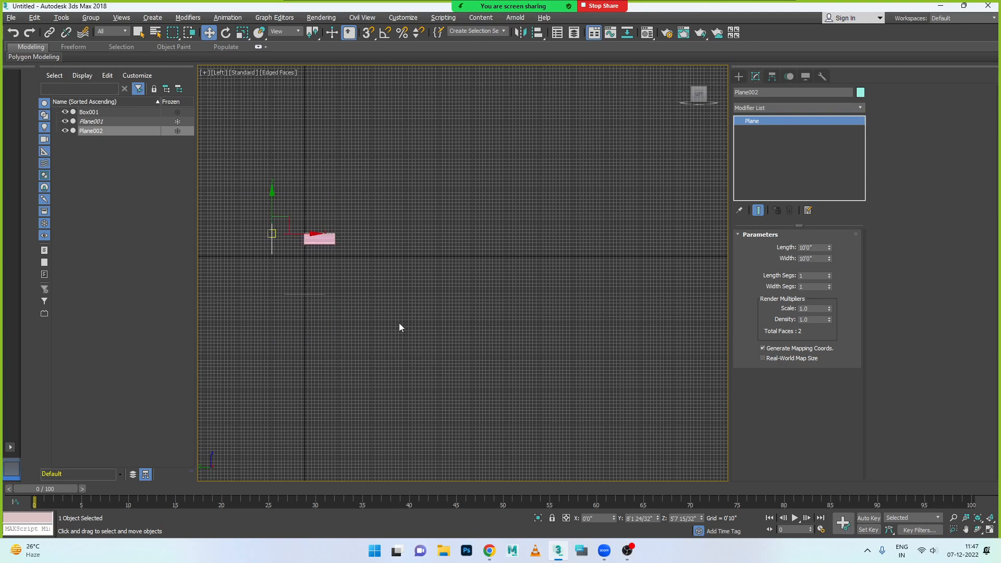
pyautogui.rightClick(327, 245)
pyautogui.click(448, 355)
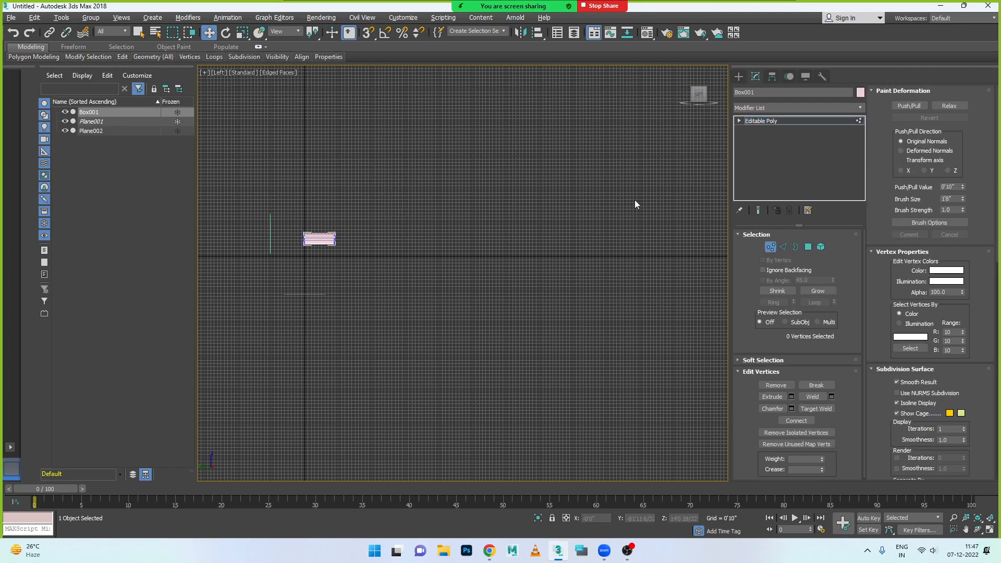
# - Leave vertex editing and deselect the foot block
pyautogui.click(772, 246)
pyautogui.click(596, 309)
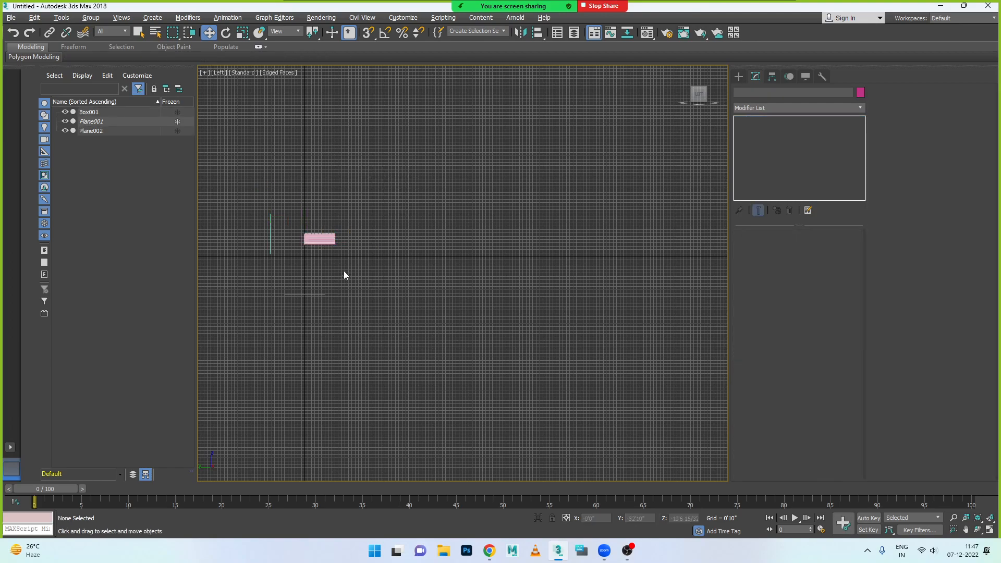
pyautogui.rightClick(272, 242)
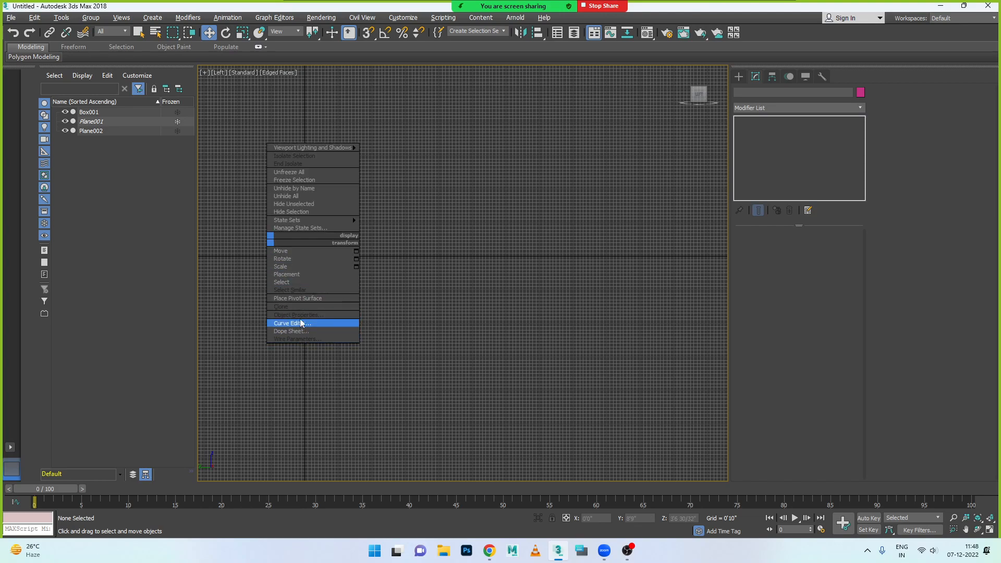
pyautogui.click(445, 290)
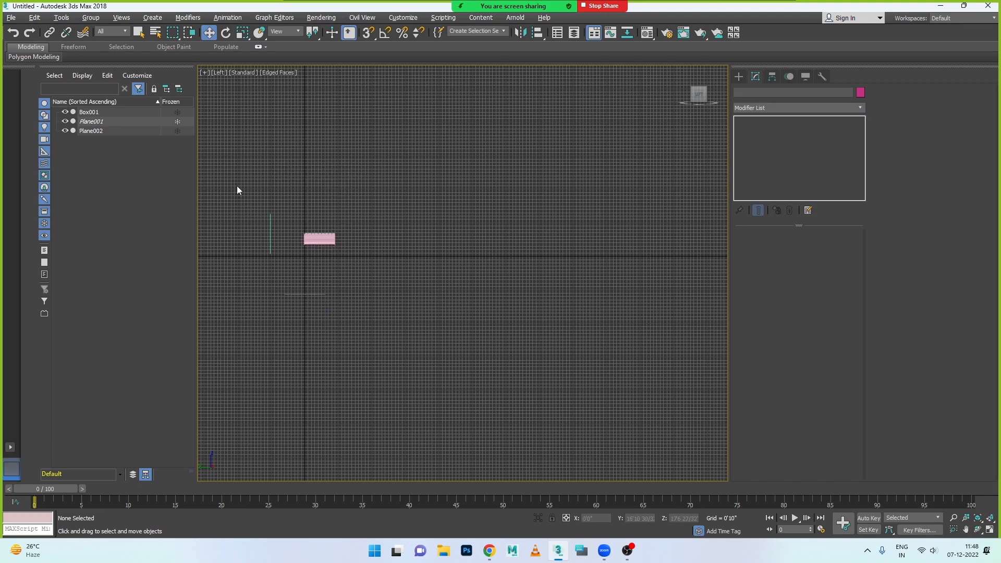
# - Compare the foot block with the side and top image planes in the Left, Perspective, Front and Top views
pyautogui.hotkey('alt', 'w')
pyautogui.hotkey('alt', 'w')
pyautogui.hotkey('alt', 'w')
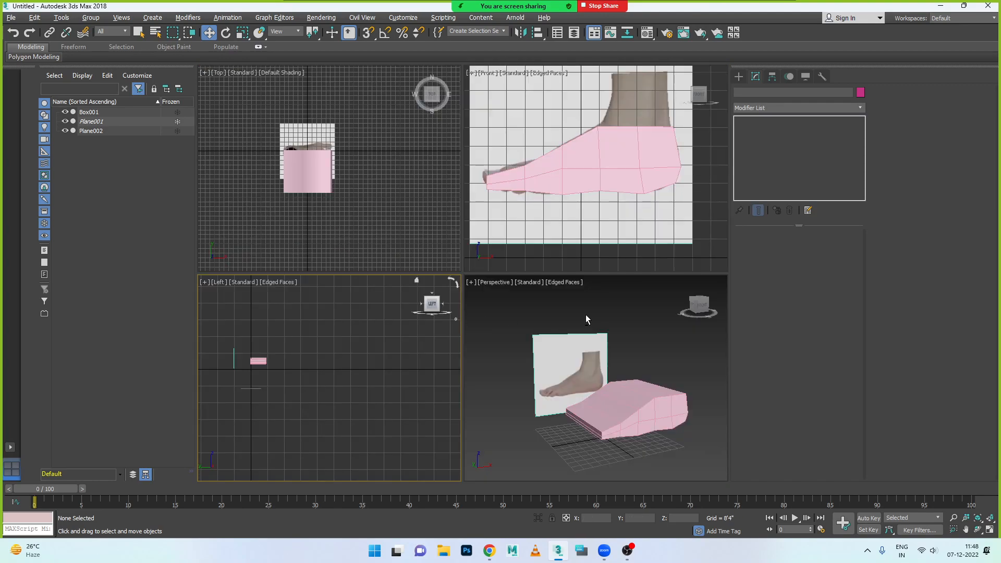
pyautogui.hotkey('alt', 'w')
pyautogui.scroll(4, 567, 344)
pyautogui.scroll(-4, 388, 363)
pyautogui.hotkey('alt', 'w')
pyautogui.hotkey('alt', 'w')
pyautogui.hotkey('alt', 'w')
pyautogui.hotkey('alt', 'w')
pyautogui.hotkey('alt', 'w')
pyautogui.scroll(-2, 321, 349)
pyautogui.scroll(4, 264, 367)
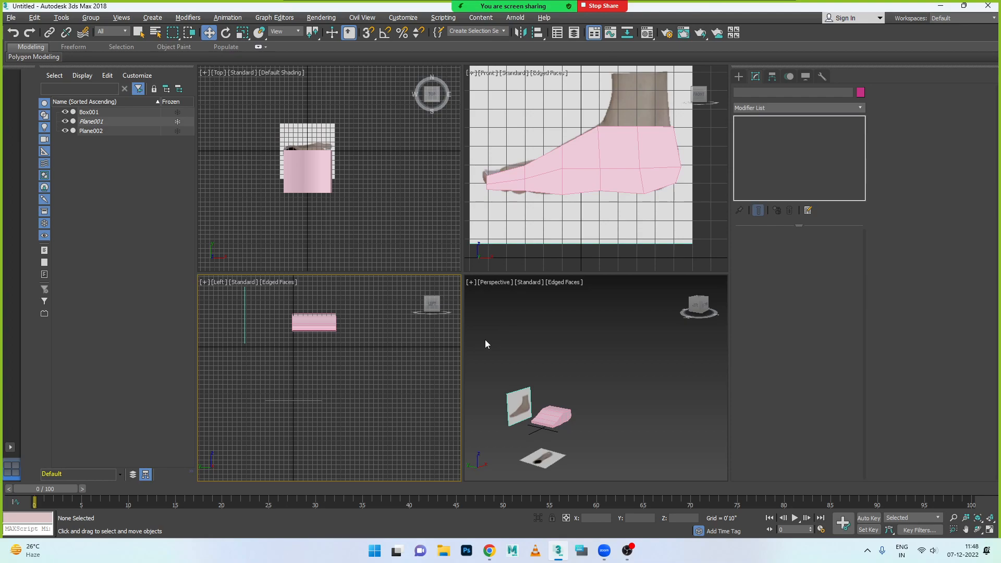
pyautogui.hotkey('alt', 'w')
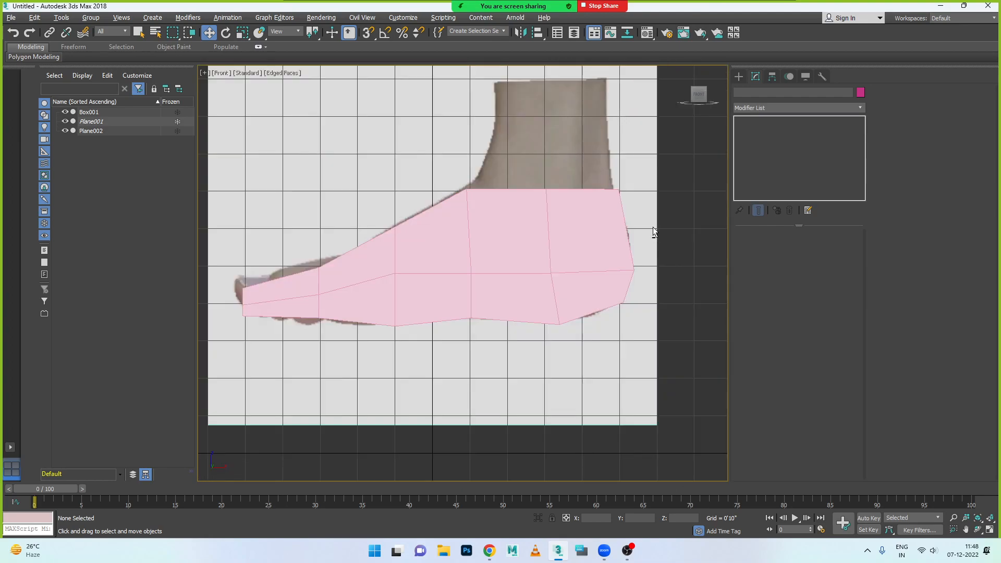
pyautogui.hotkey('alt', 'w')
pyautogui.hotkey('alt', 'w')
# - Position the foot block over the top-foot image at X about -0'4 7/32", Y about 2'2 13/32", and narrow it to about the foot's width
pyautogui.click(419, 257)
pyautogui.moveTo(448, 238)
pyautogui.mouseDown()
pyautogui.moveTo(536, 237)
pyautogui.moveTo(433, 240)
pyautogui.mouseUp()
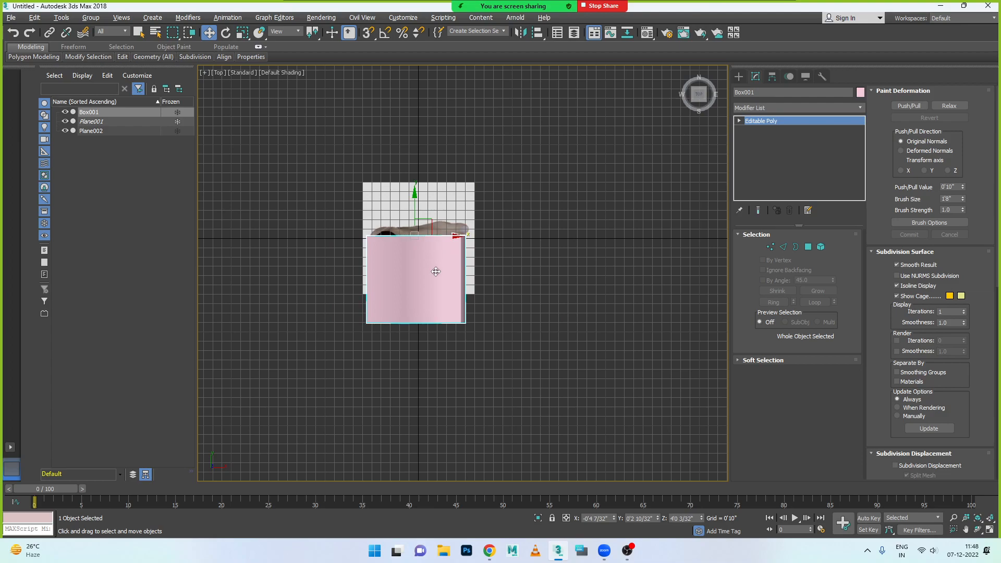
pyautogui.hotkey('alt', 'w')
pyautogui.hotkey('alt', 'w')
pyautogui.scroll(2, 425, 246)
pyautogui.moveTo(368, 217); pyautogui.dragTo(368, 156)
pyautogui.press('r')
pyautogui.press('w')
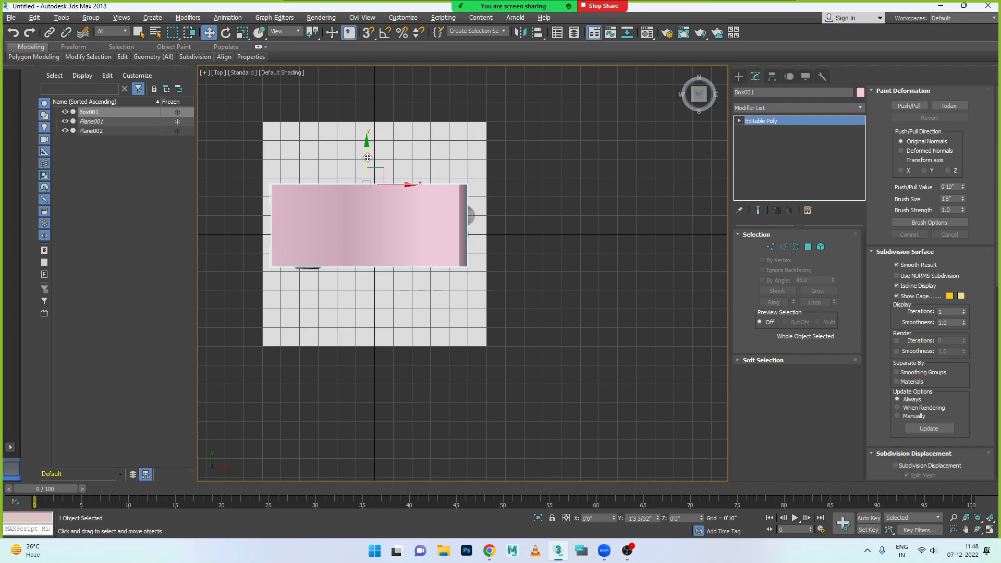
# - Dismiss the meeting time reminder and view the narrowed foot block beside both images in Perspective
pyautogui.hotkey('alt', 'w')
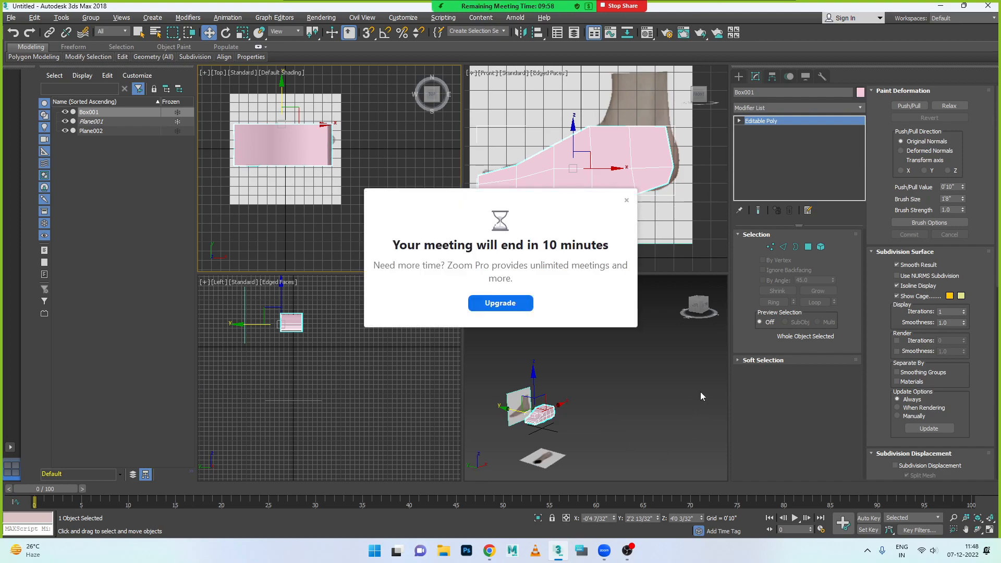
pyautogui.click(626, 200)
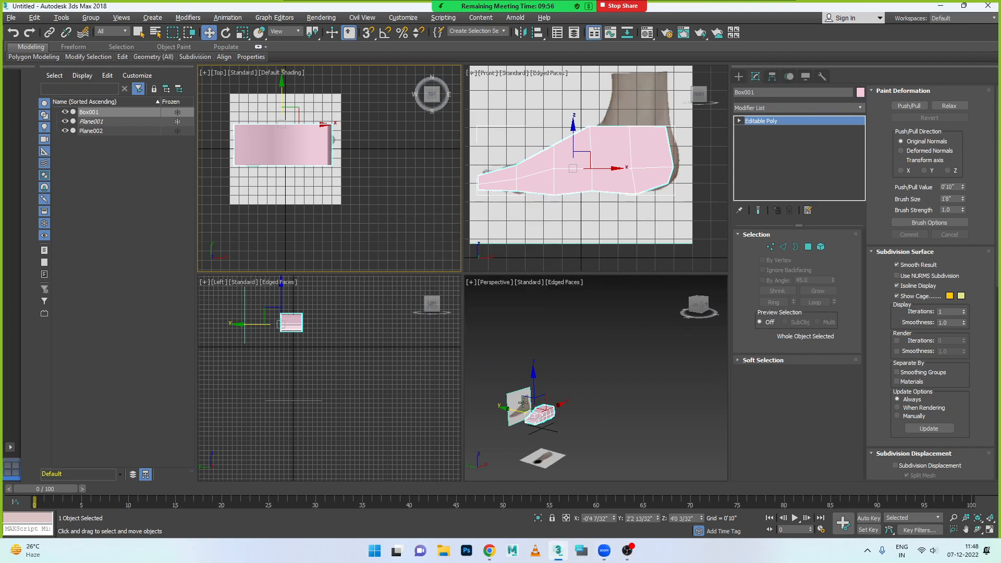
pyautogui.hotkey('alt', 'w')
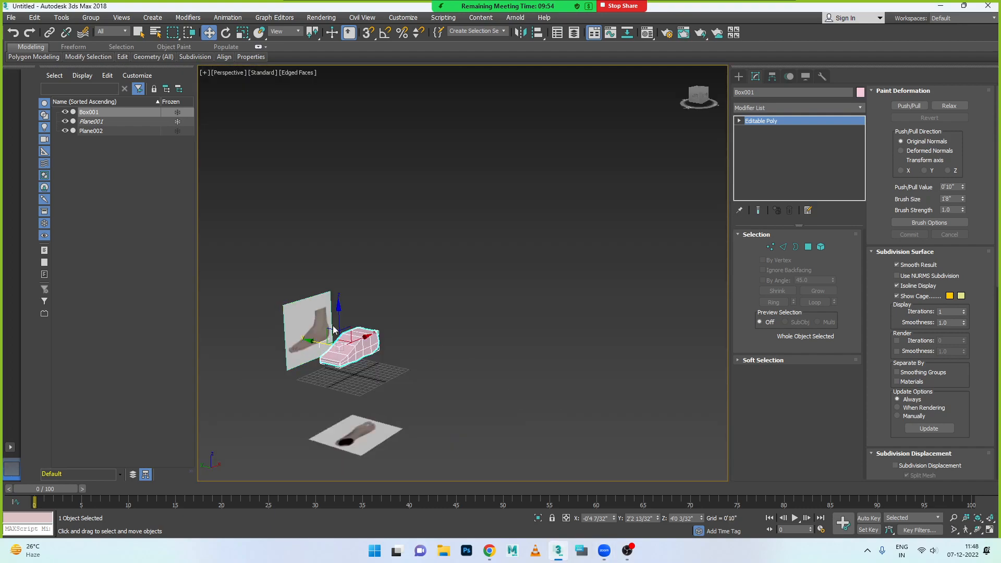
# - In the Top view, move the little-toe-side end vertices to X about 3'0 3/32", Y about -0'4 15/32", and shift the big-toe-side end vertices outward
pyautogui.hotkey('alt', 'w')
pyautogui.click(275, 150)
pyautogui.hotkey('alt', 'w')
pyautogui.scroll(2, 440, 210)
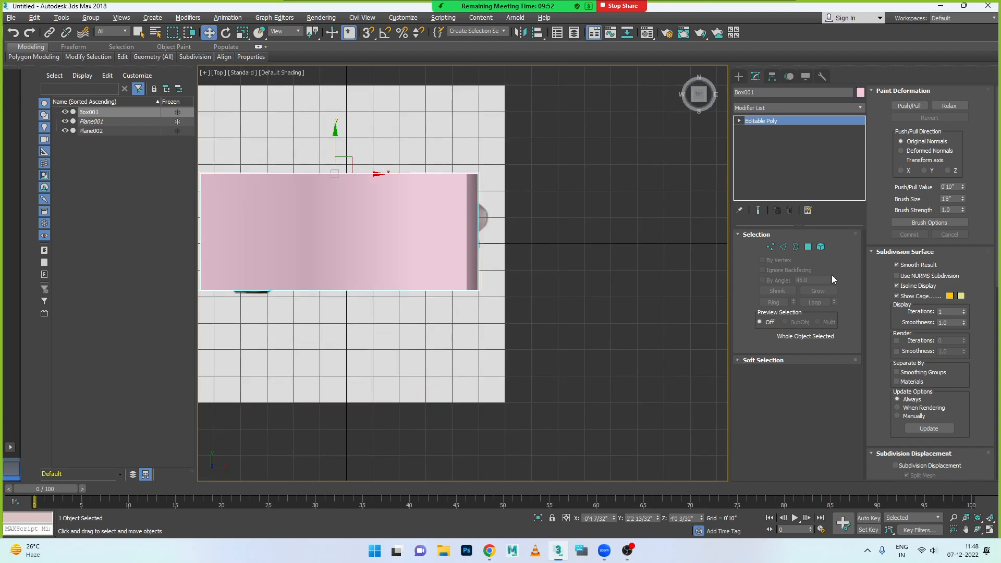
pyautogui.click(771, 247)
pyautogui.moveTo(492, 156); pyautogui.dragTo(459, 185)
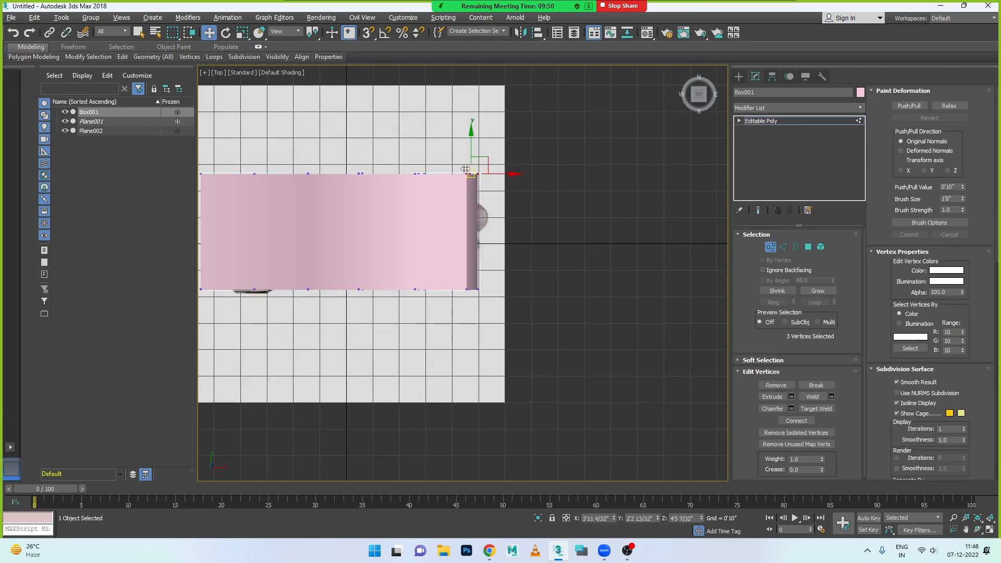
pyautogui.moveTo(471, 145); pyautogui.dragTo(446, 129)
pyautogui.moveTo(490, 260); pyautogui.dragTo(452, 313)
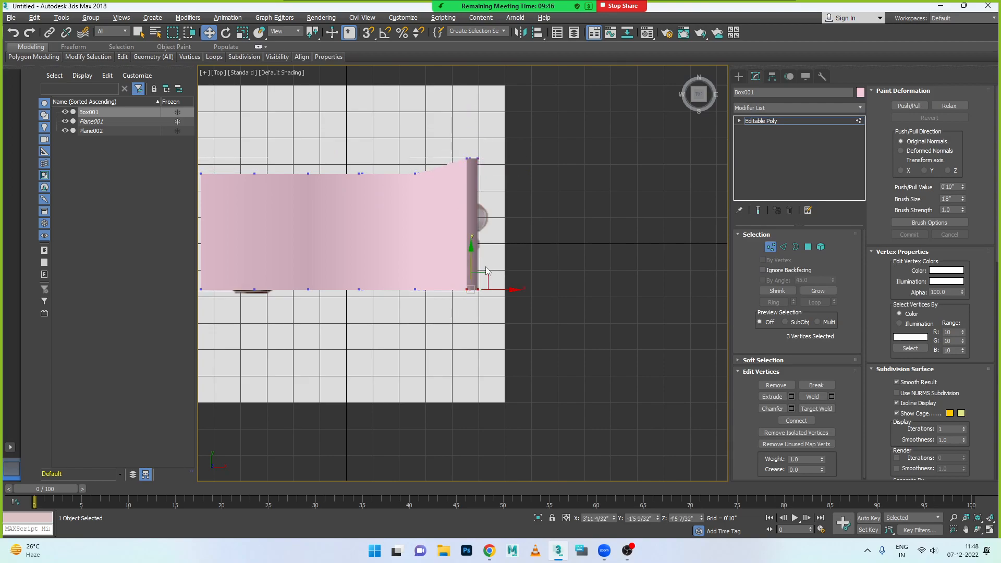
pyautogui.moveTo(471, 251); pyautogui.dragTo(456, 218)
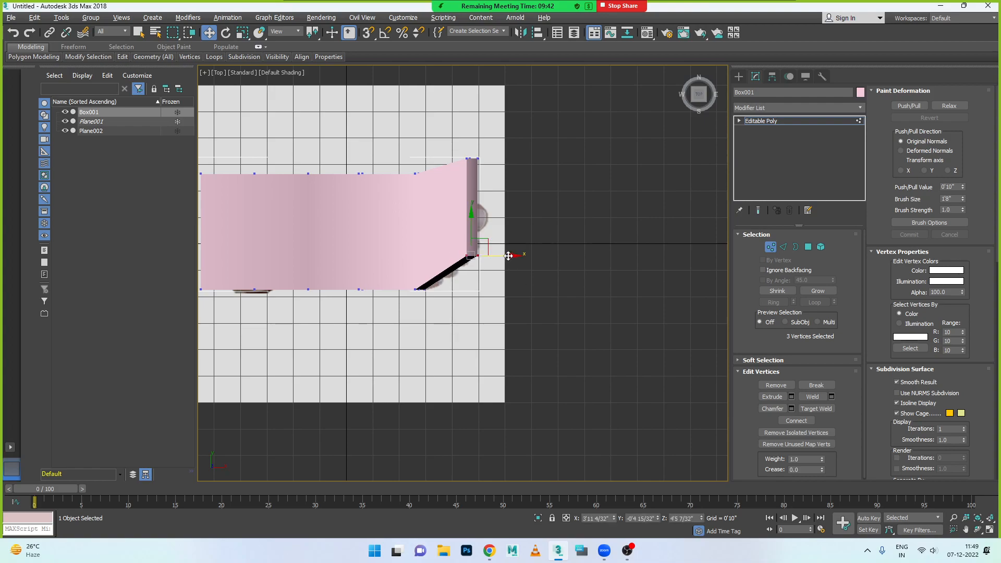
pyautogui.moveTo(514, 255); pyautogui.dragTo(445, 259)
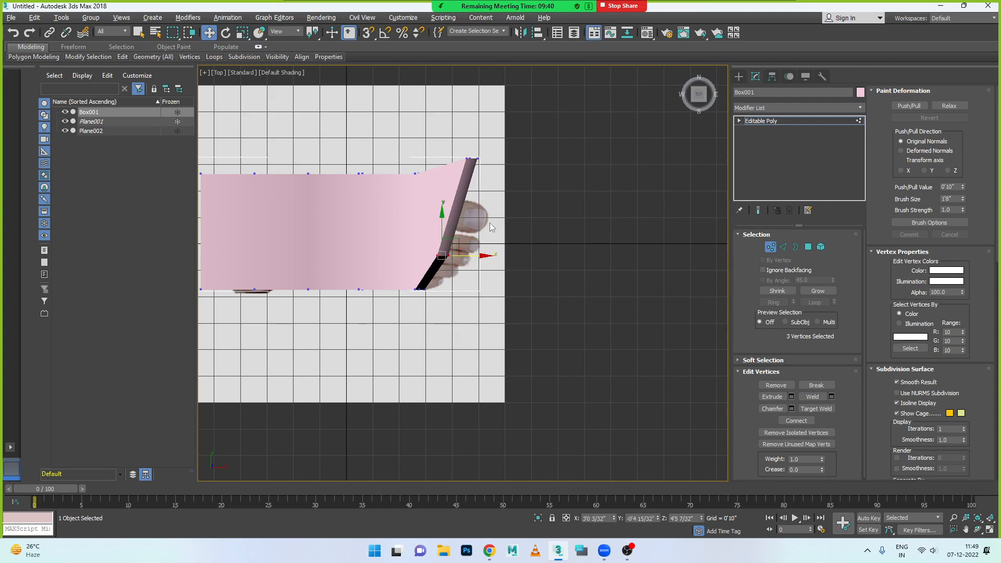
# - Move the end vertices onto the big toe and pull the two columns behind them in to the top-foot image's inner outline
pyautogui.moveTo(480, 150); pyautogui.dragTo(451, 173)
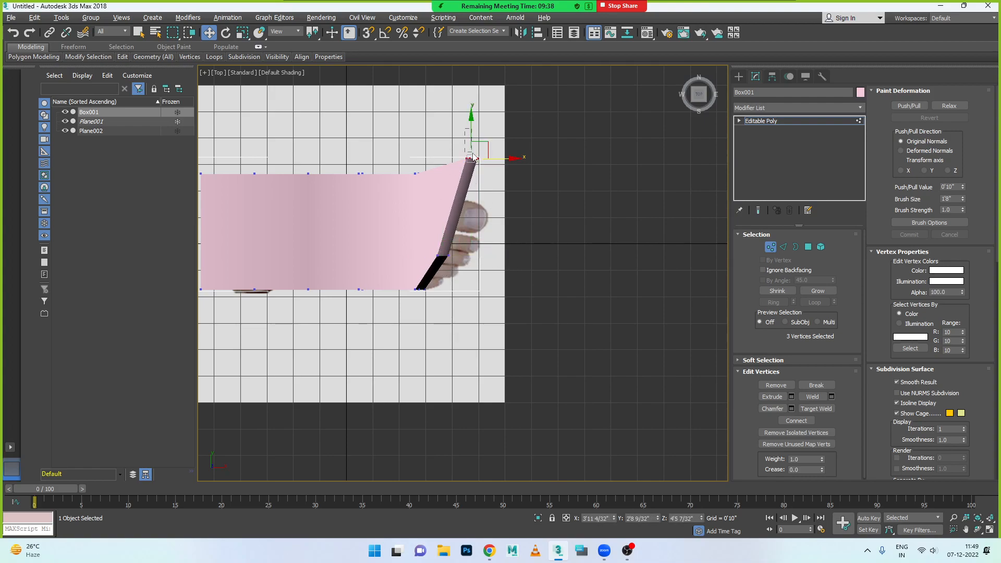
pyautogui.moveTo(472, 130); pyautogui.dragTo(501, 205)
pyautogui.moveTo(330, 149); pyautogui.dragTo(430, 196)
pyautogui.moveTo(389, 135); pyautogui.dragTo(389, 154)
pyautogui.moveTo(346, 179)
pyautogui.mouseDown()
pyautogui.moveTo(368, 198)
pyautogui.moveTo(362, 177)
pyautogui.moveTo(362, 217)
pyautogui.moveTo(360, 181)
pyautogui.mouseUp()
# - Lower the remaining inner-side vertices to Y about 1'0 24/32", and move the heel corner's vertices to X about -4'0", Y about 0'6 26/32"
pyautogui.moveTo(268, 179); pyautogui.dragTo(319, 186)
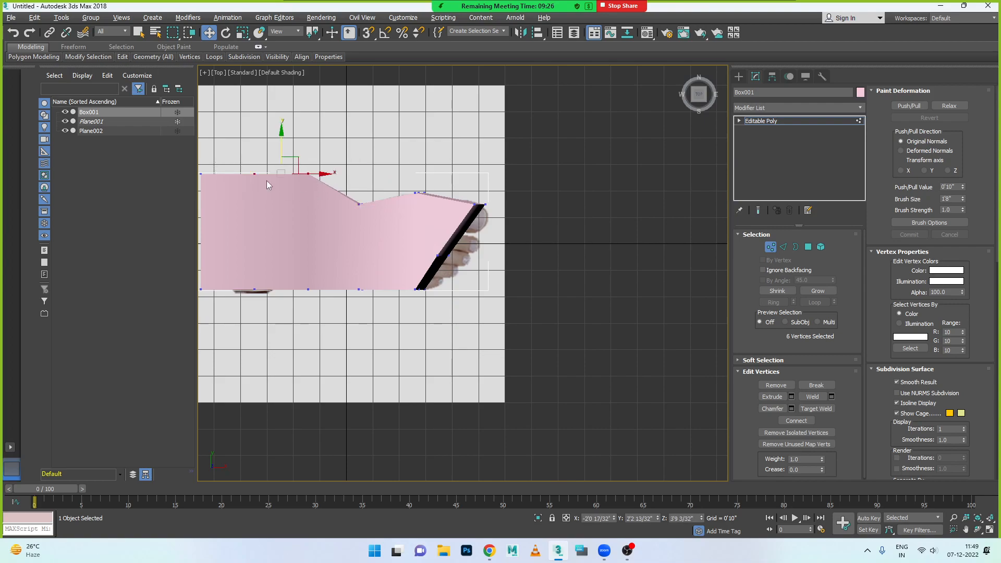
pyautogui.moveTo(315, 142); pyautogui.dragTo(170, 216)
pyautogui.moveTo(255, 138); pyautogui.dragTo(264, 175)
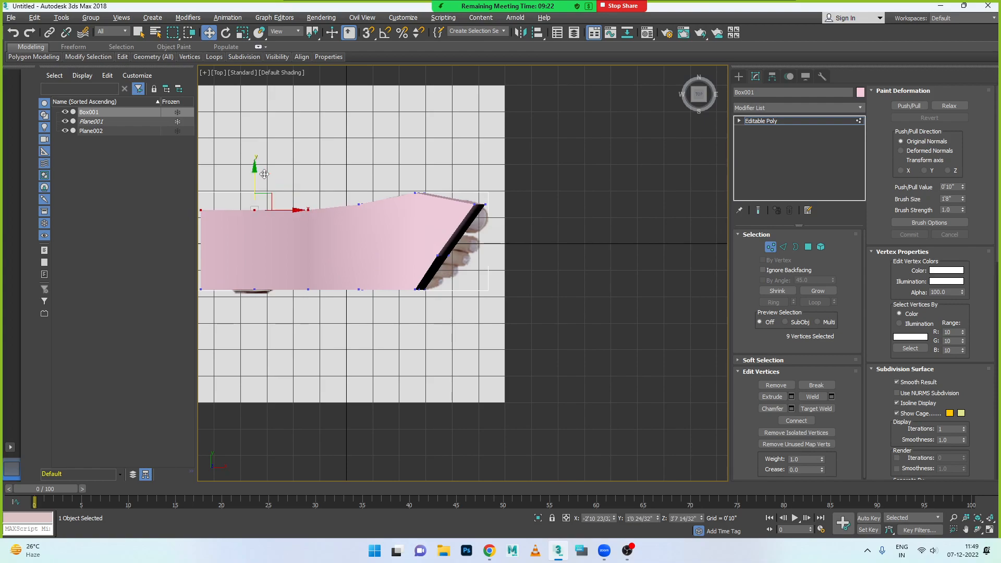
pyautogui.moveTo(197, 204); pyautogui.dragTo(234, 205)
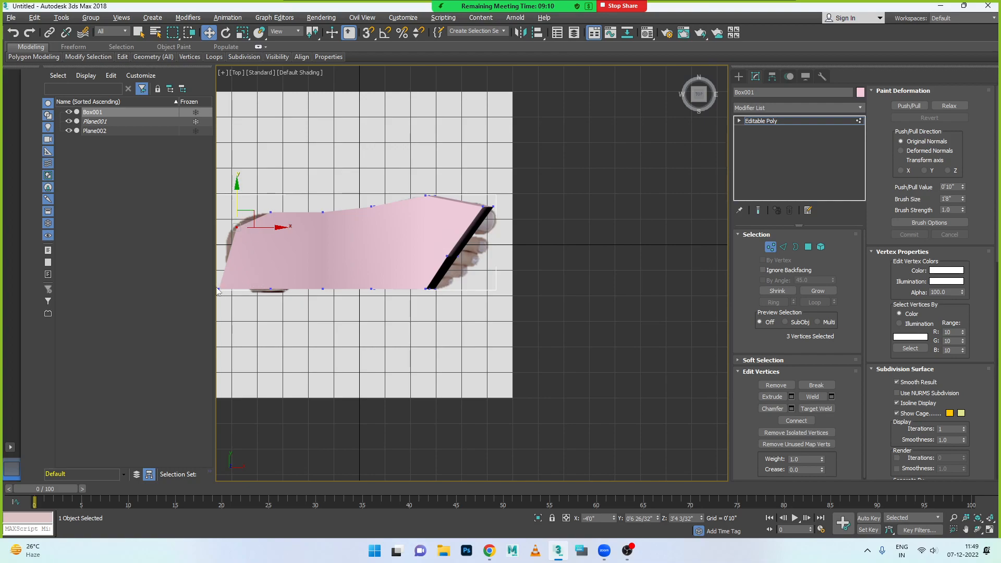
# - On the little-toe side, pull the midfoot vertices inward and move the next column toward the toes outward by about 0'0 16/32"
pyautogui.moveTo(218, 264); pyautogui.dragTo(298, 288)
pyautogui.moveTo(226, 275); pyautogui.dragTo(336, 318)
pyautogui.scroll(4, 331, 291)
pyautogui.moveTo(315, 267); pyautogui.dragTo(315, 252)
pyautogui.moveTo(394, 259); pyautogui.dragTo(433, 310)
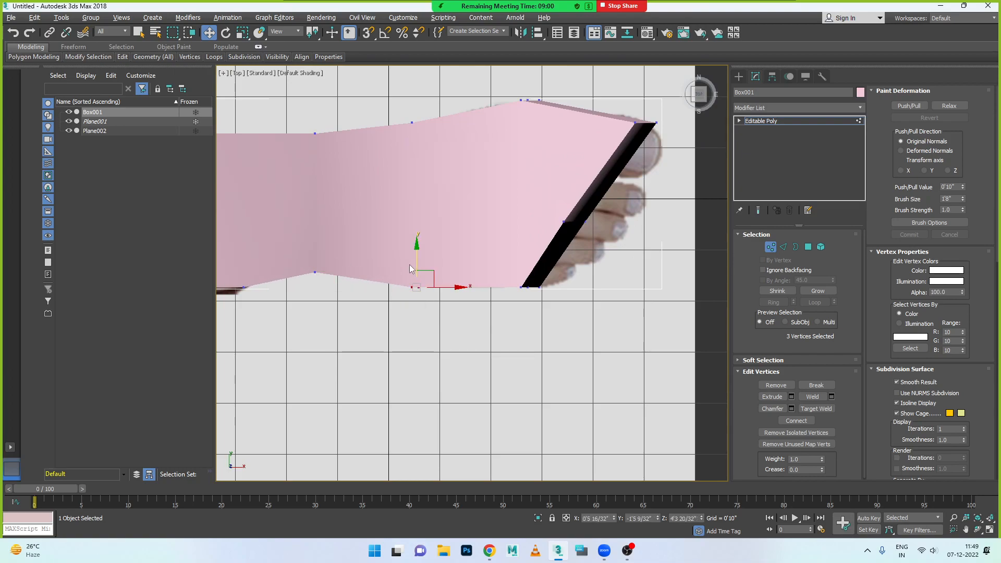
pyautogui.moveTo(428, 259); pyautogui.dragTo(429, 262)
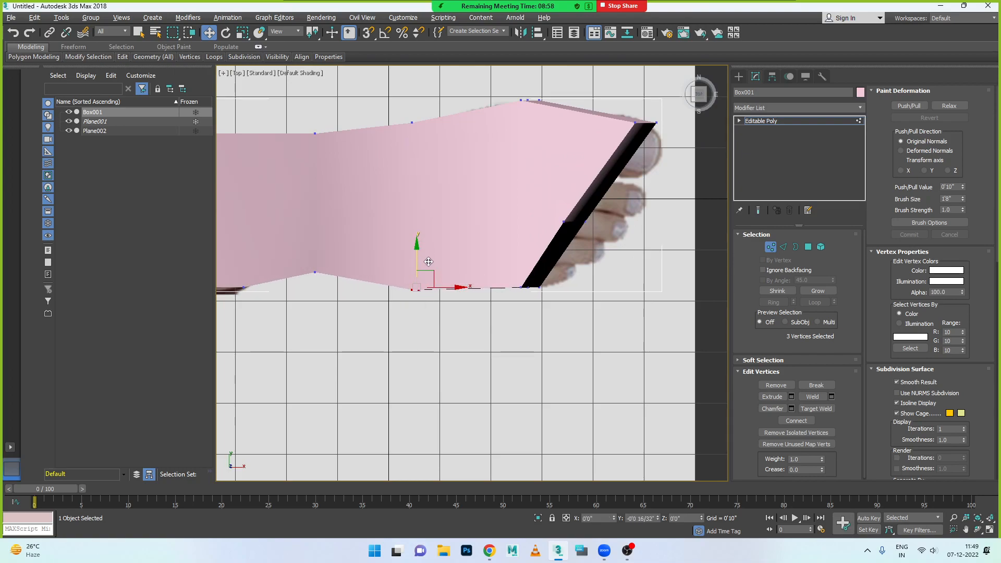
pyautogui.click(484, 313)
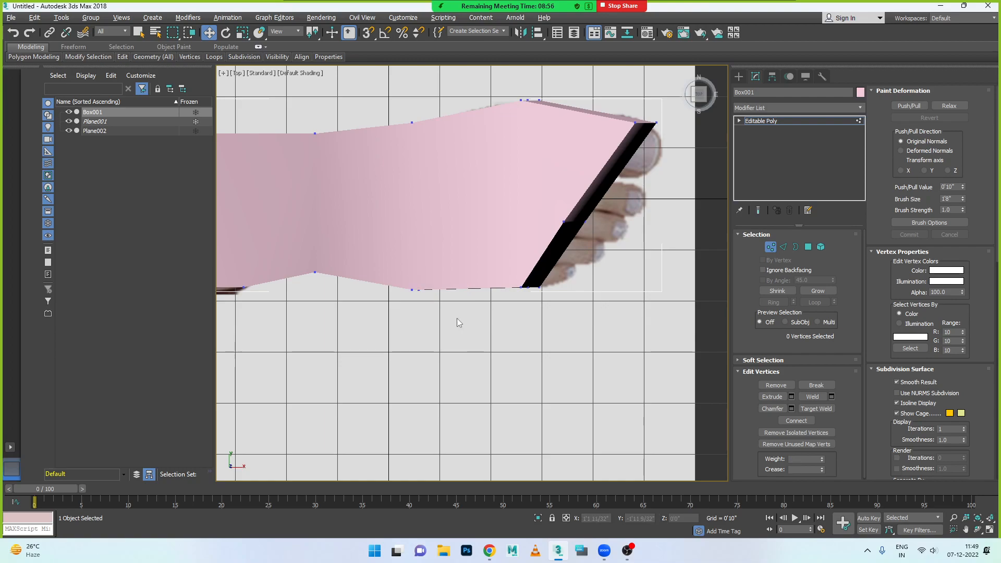
# - Connect the ring of crosswise edges with one segment and pull the new lengthwise loop's heel-end vertices out to the top-foot image's heel outline
pyautogui.scroll(-2, 618, 195)
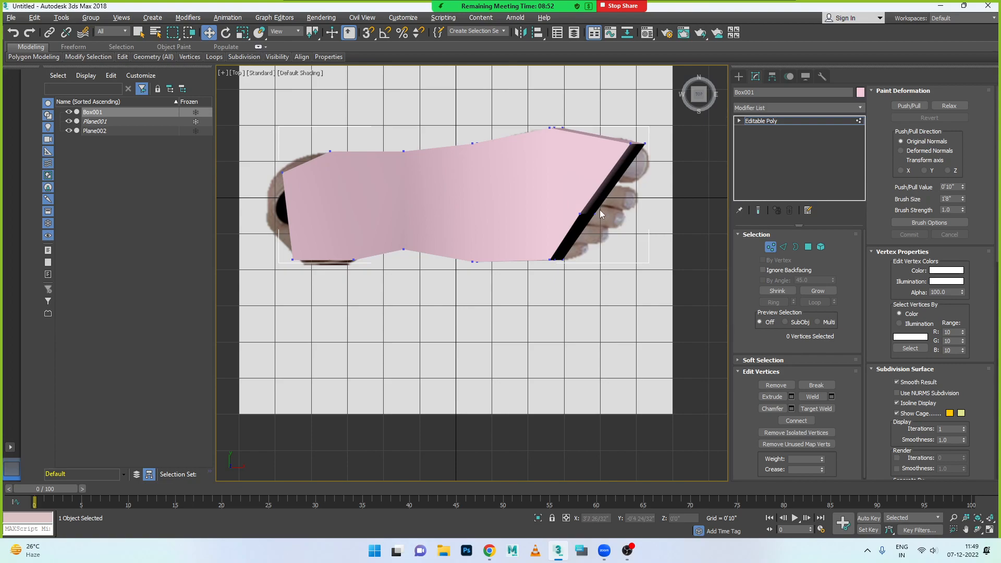
pyautogui.click(783, 247)
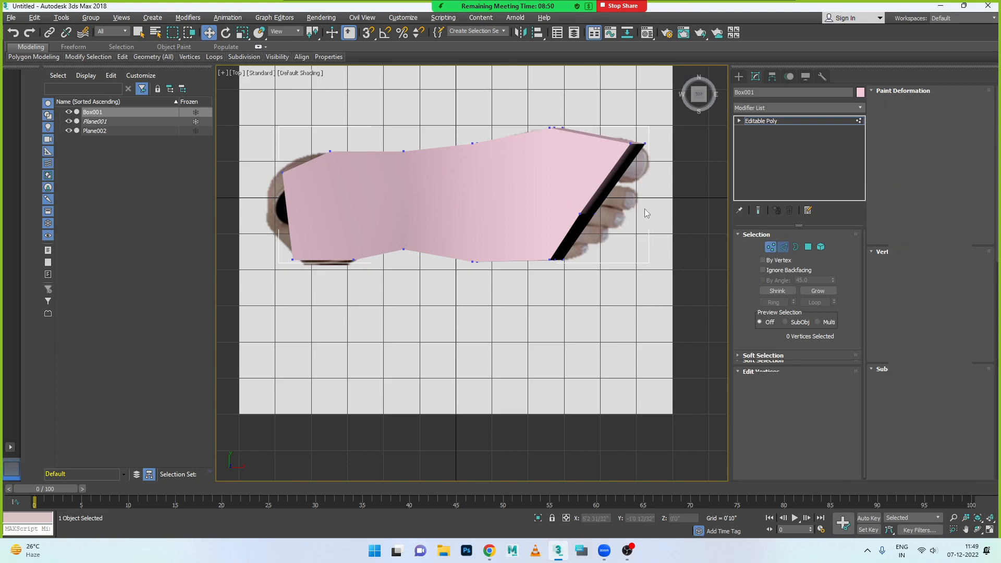
pyautogui.click(596, 189)
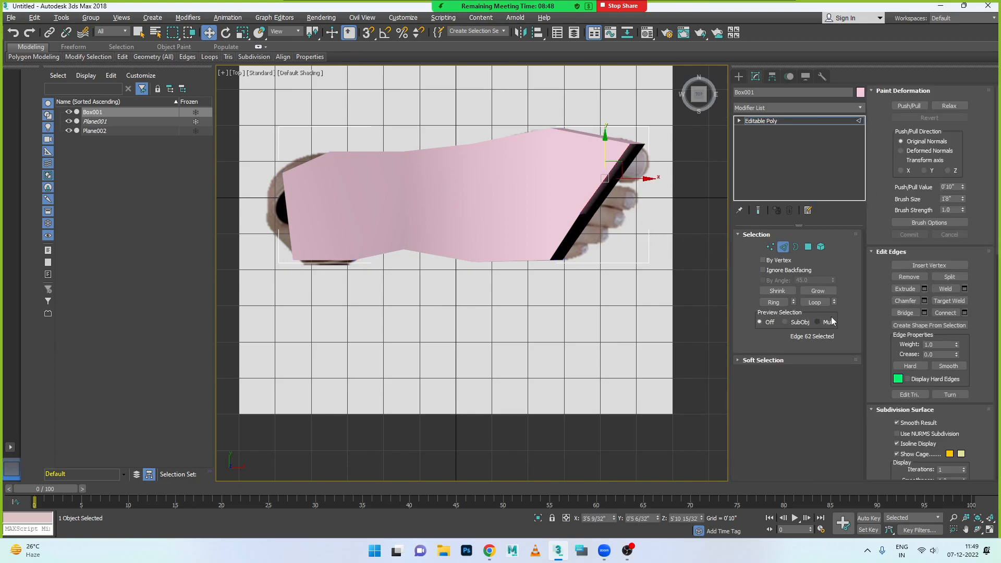
pyautogui.click(775, 302)
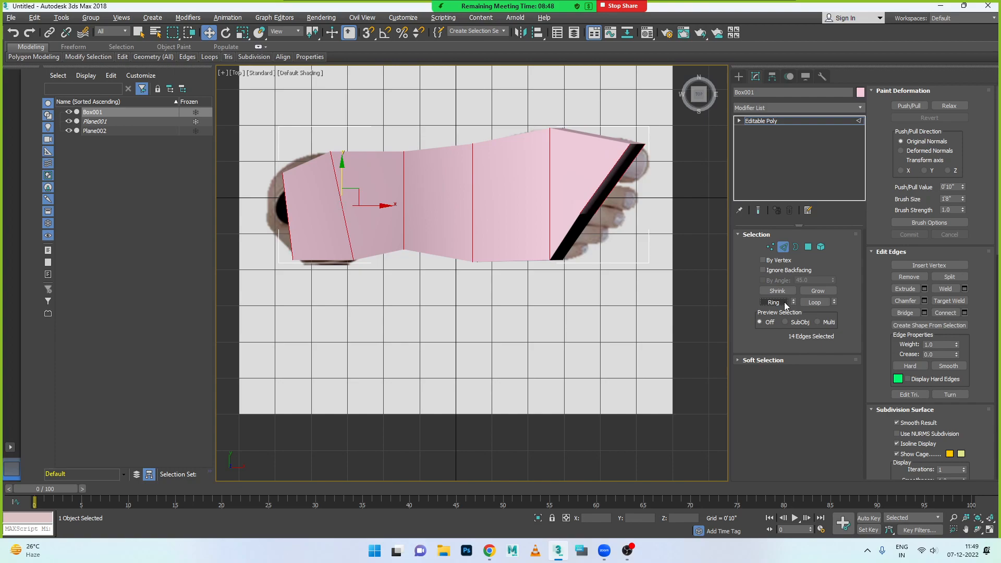
pyautogui.click(964, 313)
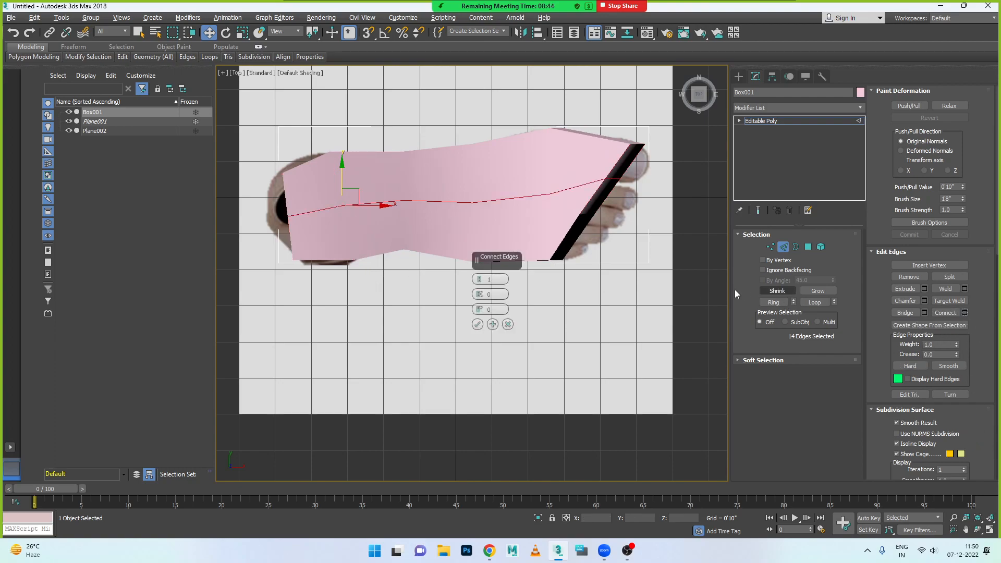
pyautogui.click(478, 324)
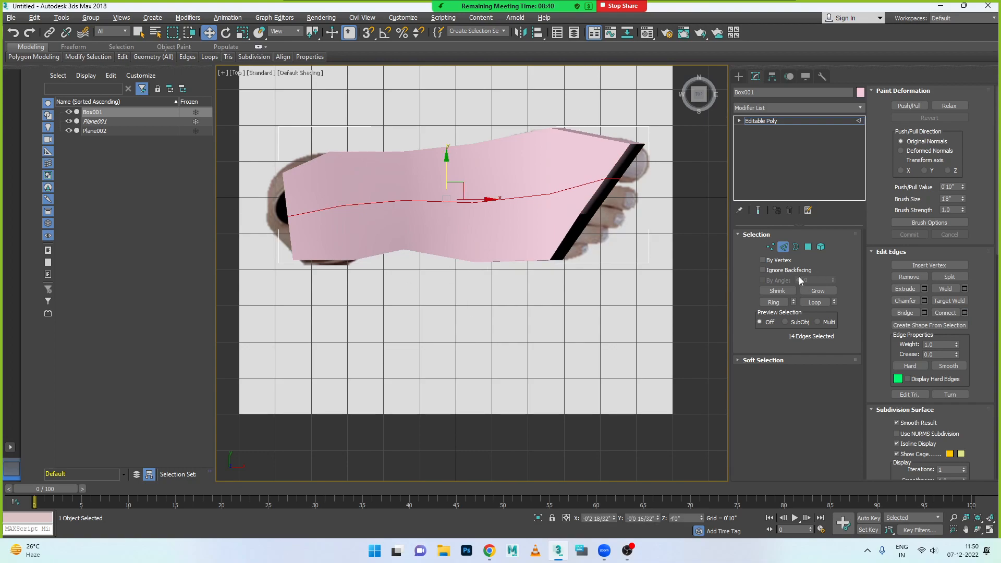
pyautogui.click(771, 247)
pyautogui.moveTo(290, 219); pyautogui.dragTo(359, 215)
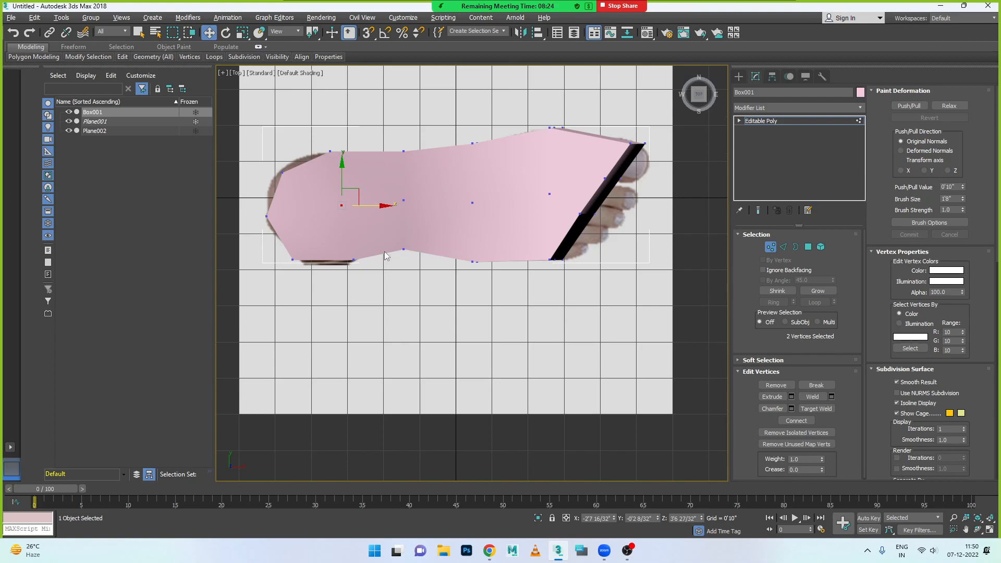
pyautogui.scroll(2, 349, 279)
pyautogui.click(783, 246)
pyautogui.click(285, 118)
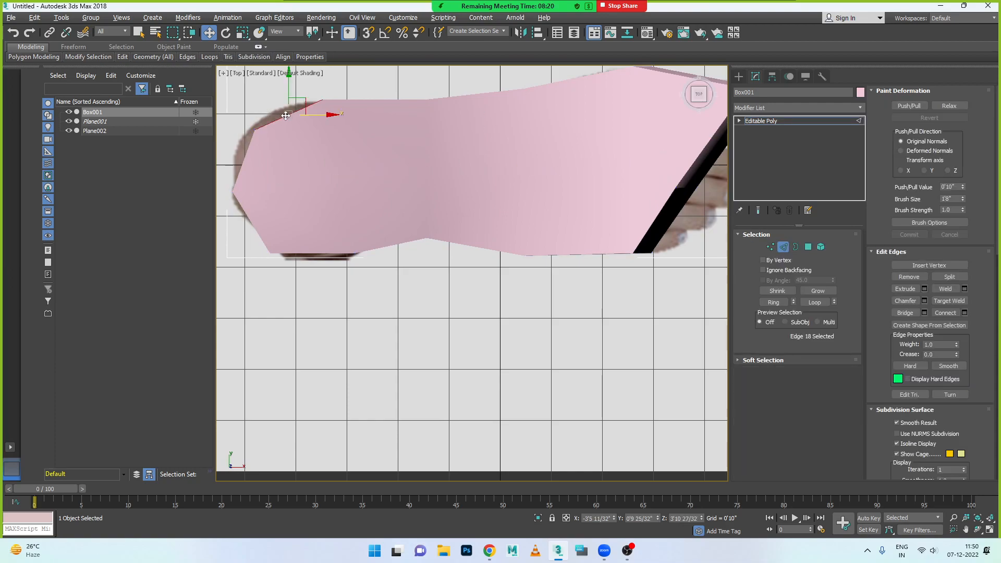
pyautogui.keyDown('ctrl'); pyautogui.click(321, 253); pyautogui.keyUp('ctrl')
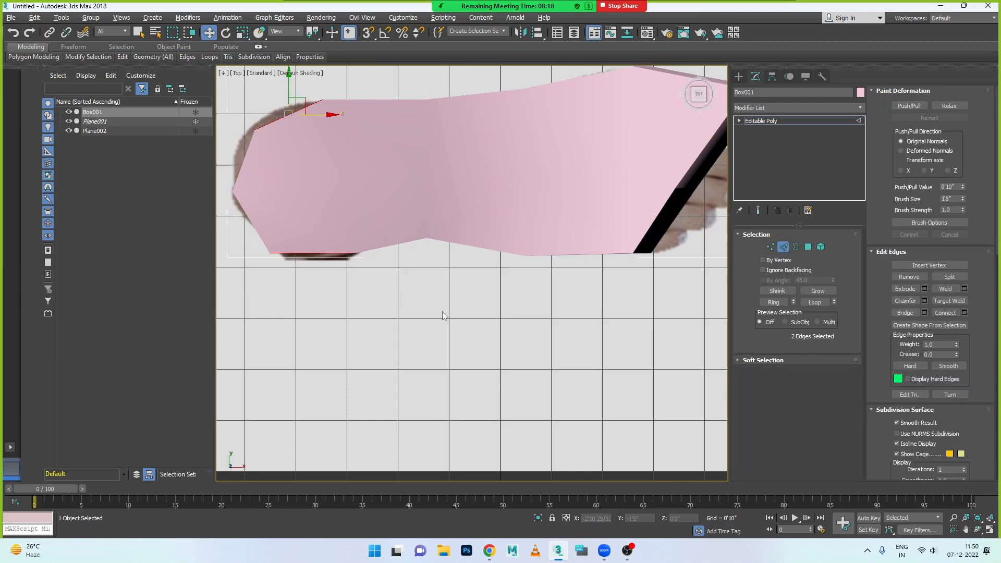
pyautogui.click(964, 313)
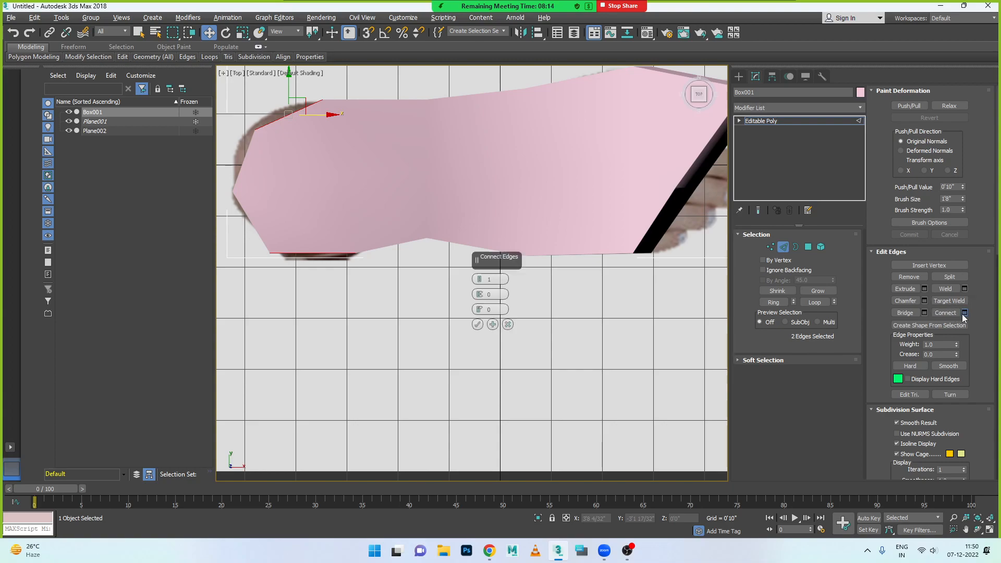
pyautogui.click(507, 326)
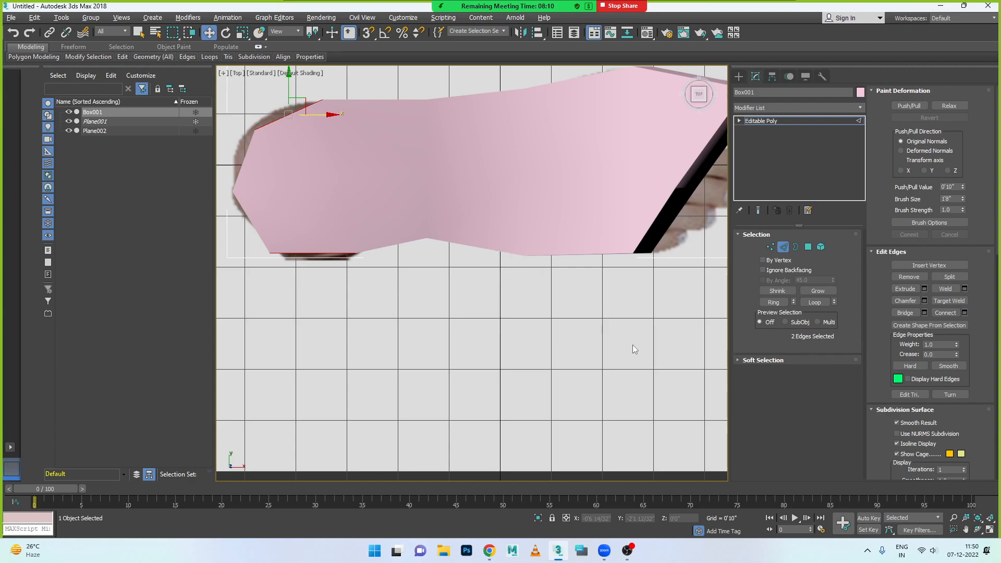
# - Cut a crosswise edge over the heel end's top surface, from the inner side edge to the little-toe-side edge
pyautogui.scroll(-5, 918, 396)
pyautogui.scroll(-5, 967, 425)
pyautogui.click(948, 436)
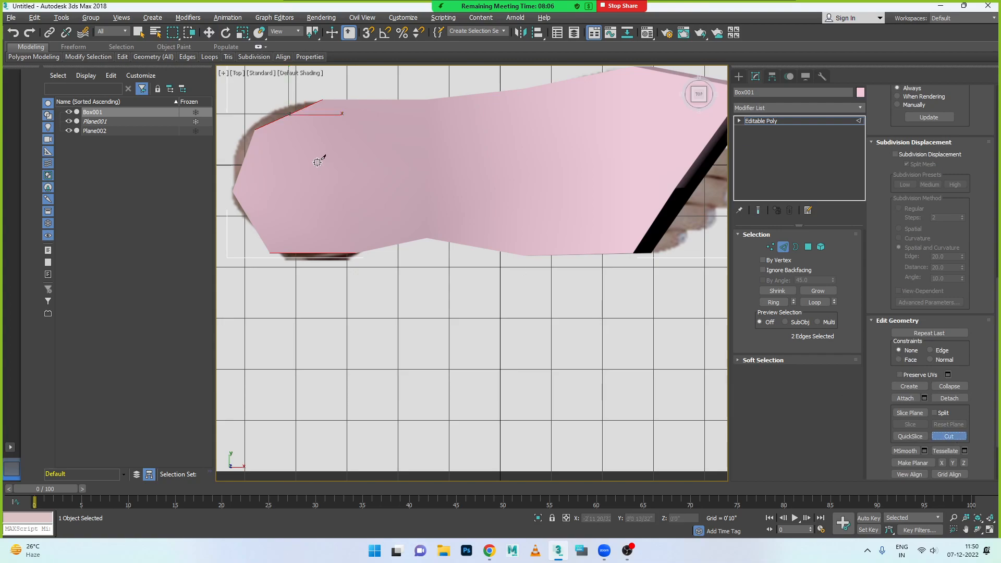
pyautogui.click(285, 116)
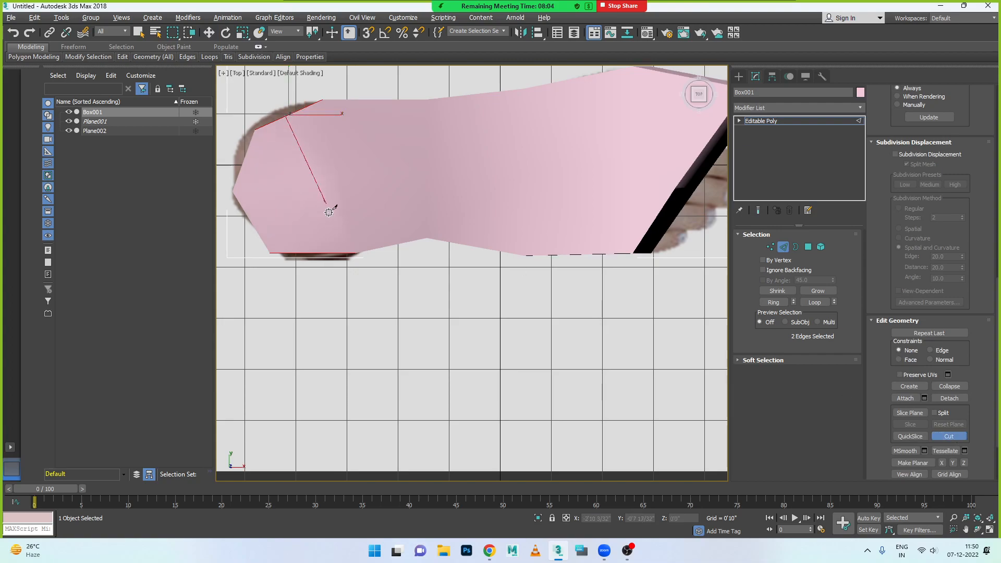
pyautogui.click(318, 253)
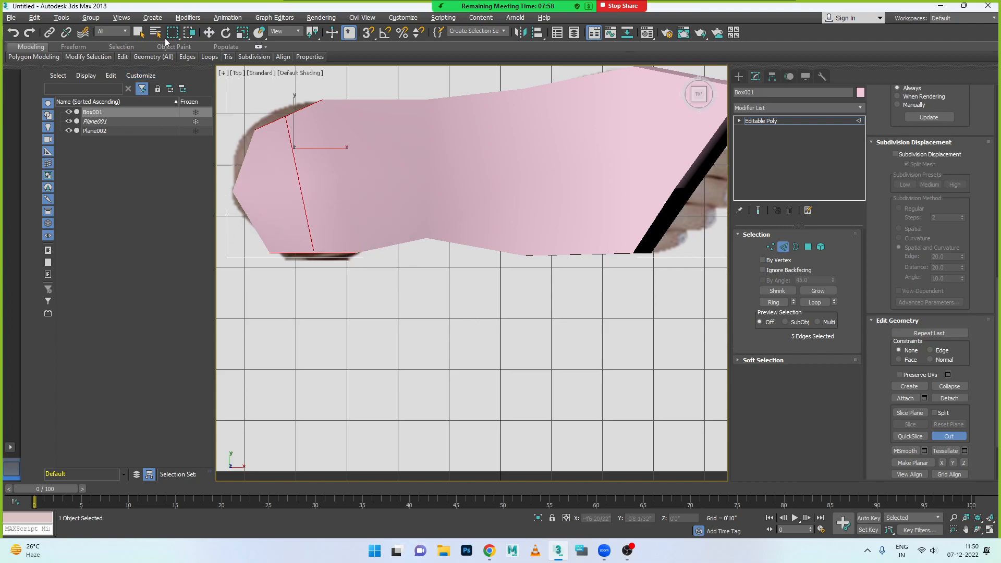
pyautogui.click(209, 33)
# - Move the cut's end vertex on the little-toe side outward to Y about -1'6 17/32", onto the top-foot image's heel outline
pyautogui.scroll(5, 301, 202)
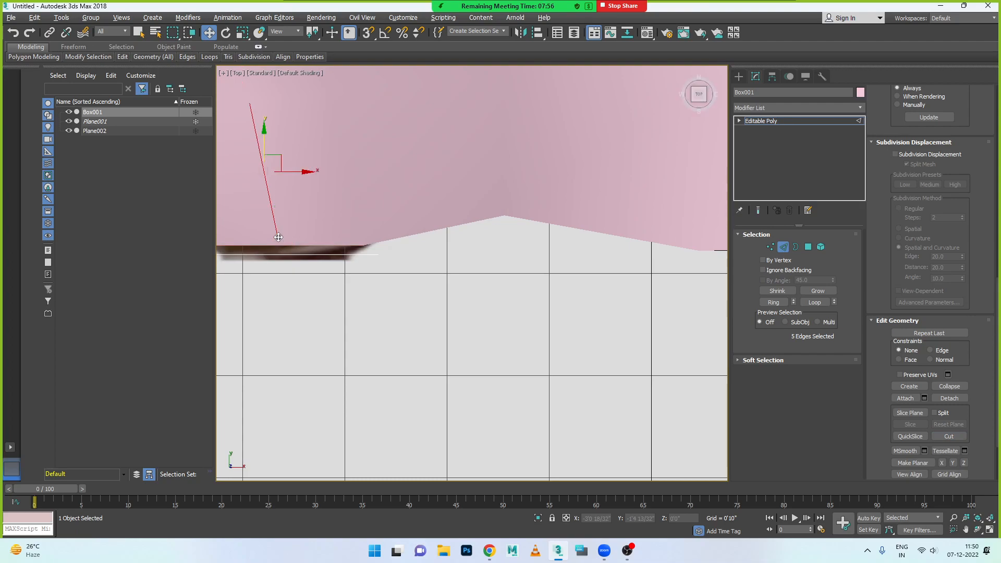
pyautogui.click(284, 244)
pyautogui.click(770, 247)
pyautogui.click(278, 241)
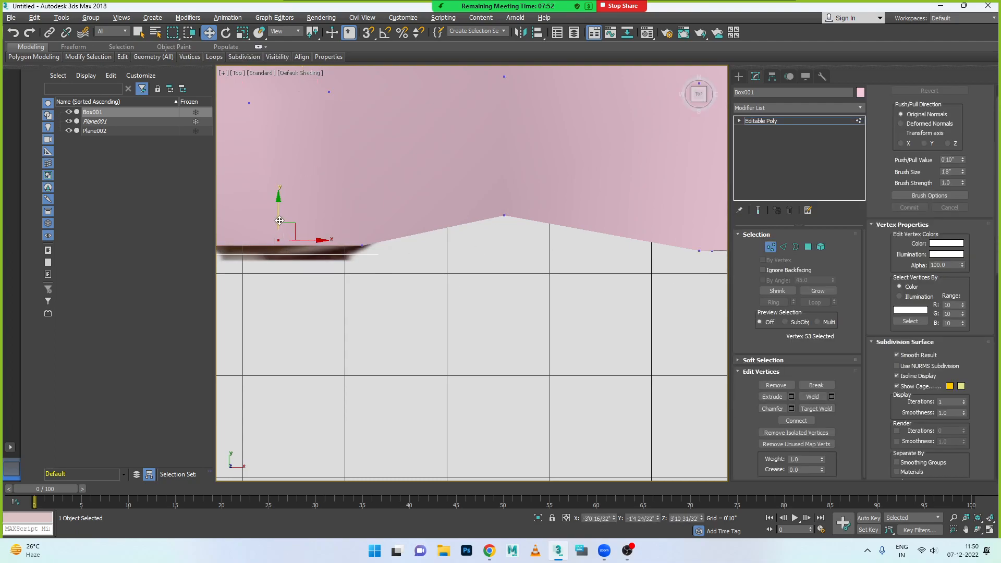
pyautogui.moveTo(280, 224); pyautogui.dragTo(279, 226)
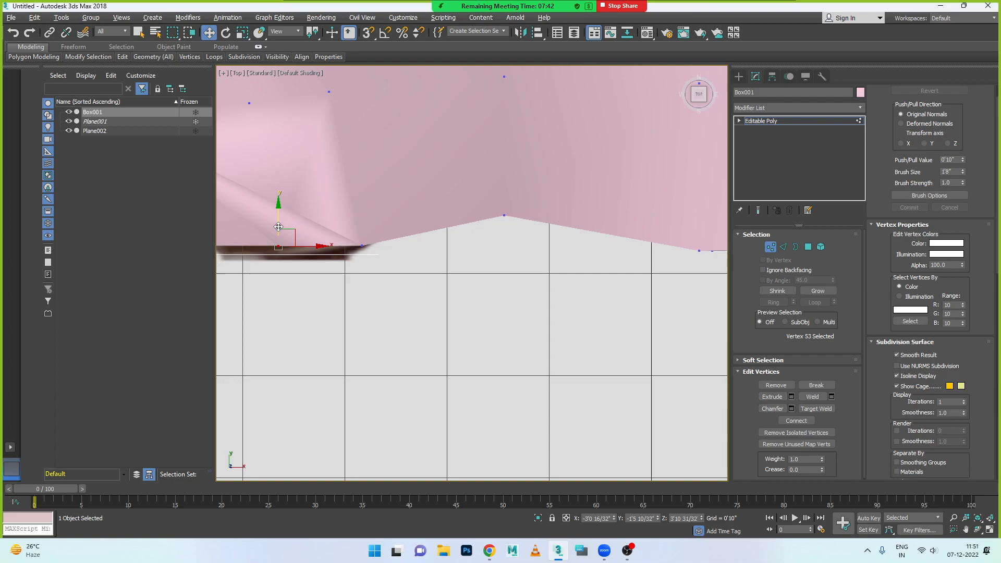
pyautogui.scroll(-2, 349, 289)
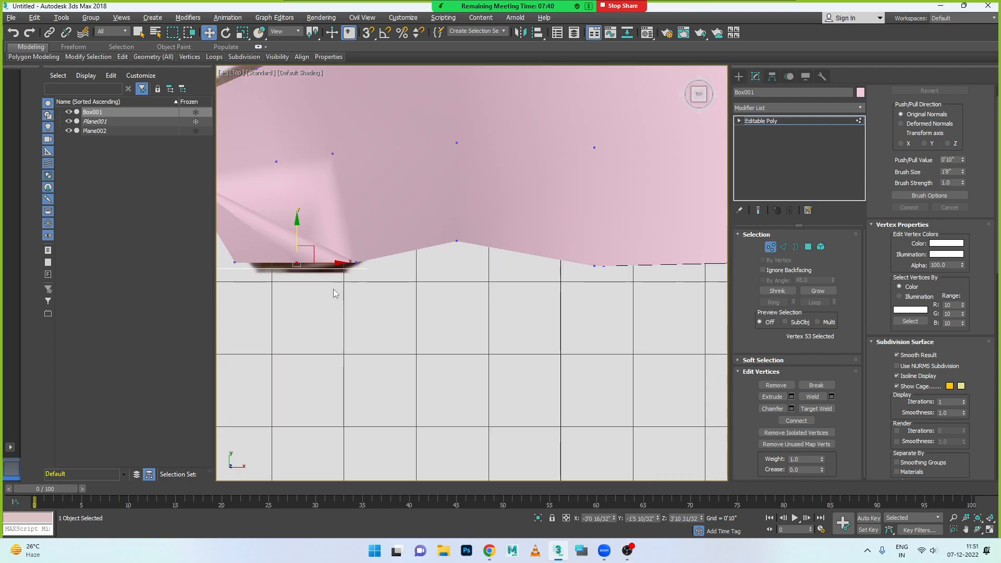
pyautogui.scroll(-3, 290, 253)
pyautogui.scroll(2, 284, 211)
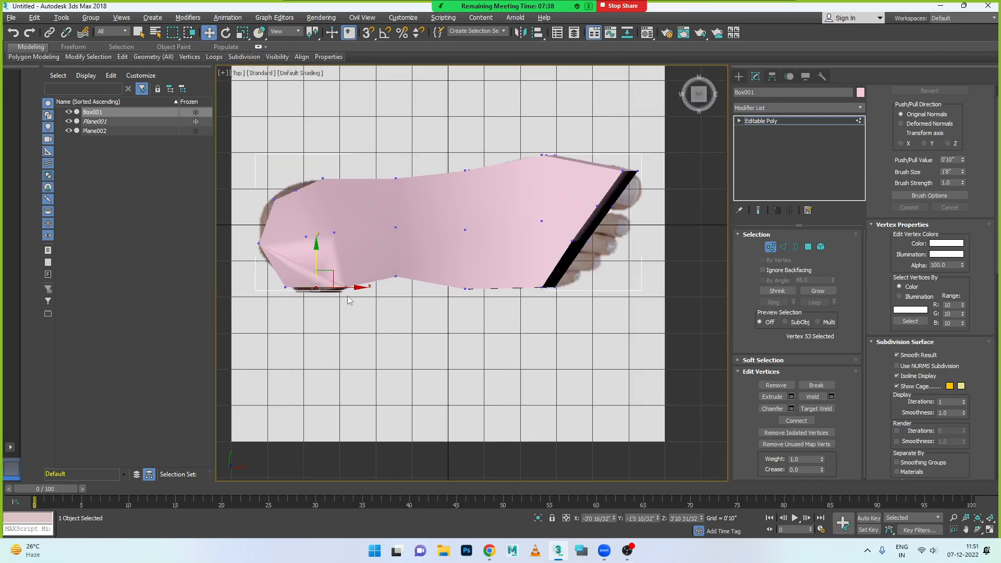
pyautogui.moveTo(301, 259); pyautogui.dragTo(301, 238)
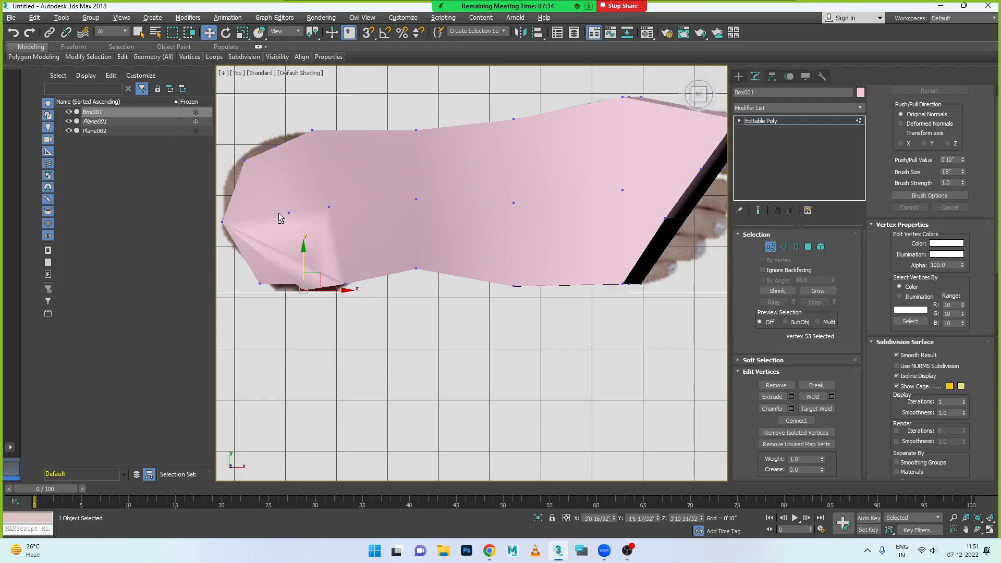
# - In the Perspective view, ring-select the lengthwise edges around the box beneath the cut and connect them with a crosswise loop
pyautogui.hotkey('alt', 'w')
pyautogui.hotkey('alt', 'w')
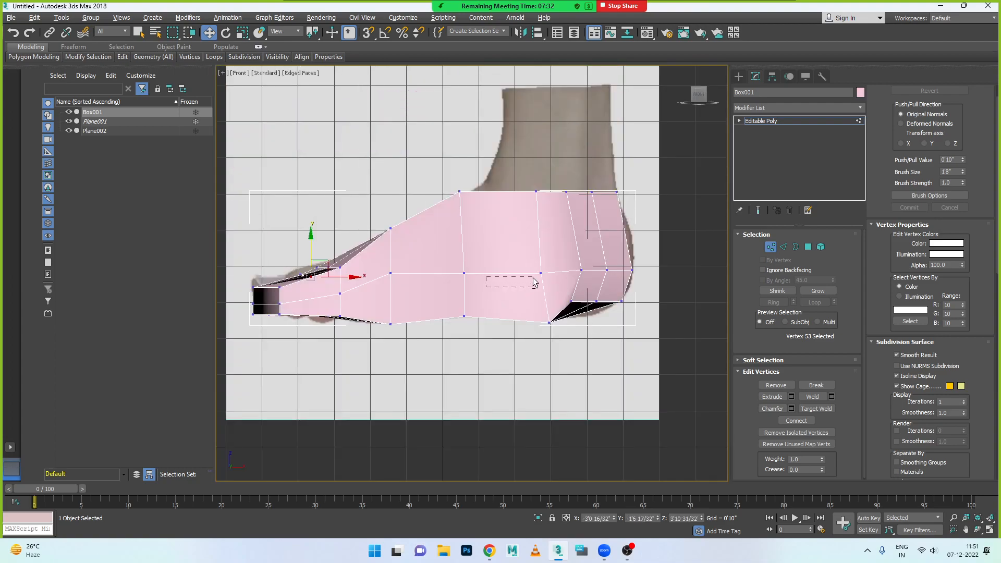
pyautogui.hotkey('alt', 'w')
pyautogui.hotkey('alt', 'w')
pyautogui.hotkey('alt', 'w')
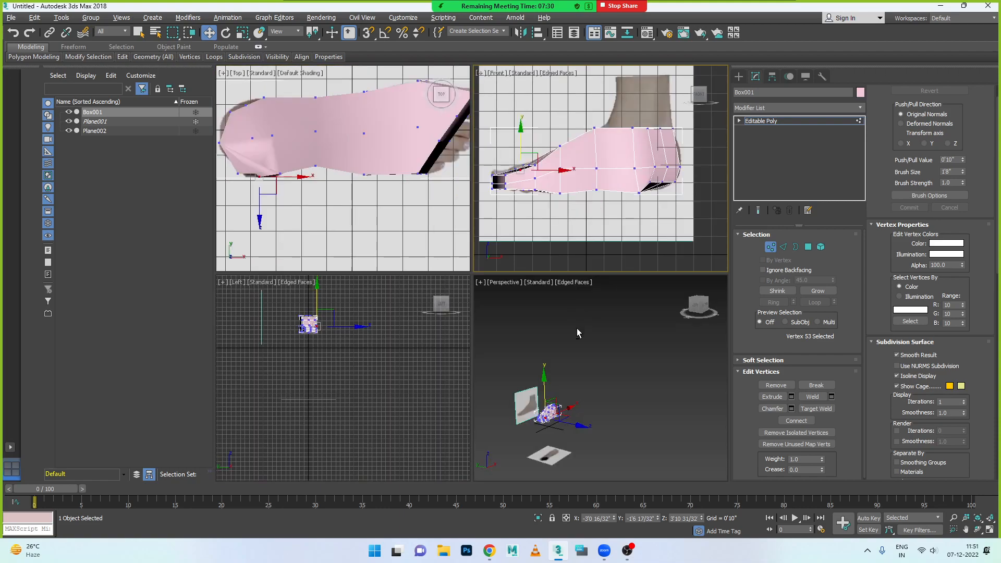
pyautogui.hotkey('alt', 'w')
pyautogui.keyDown('alt'); pyautogui.moveTo(439, 326); pyautogui.dragTo(412, 365, button='middle'); pyautogui.keyUp('alt')
pyautogui.scroll(3, 330, 380)
pyautogui.scroll(5, 331, 383)
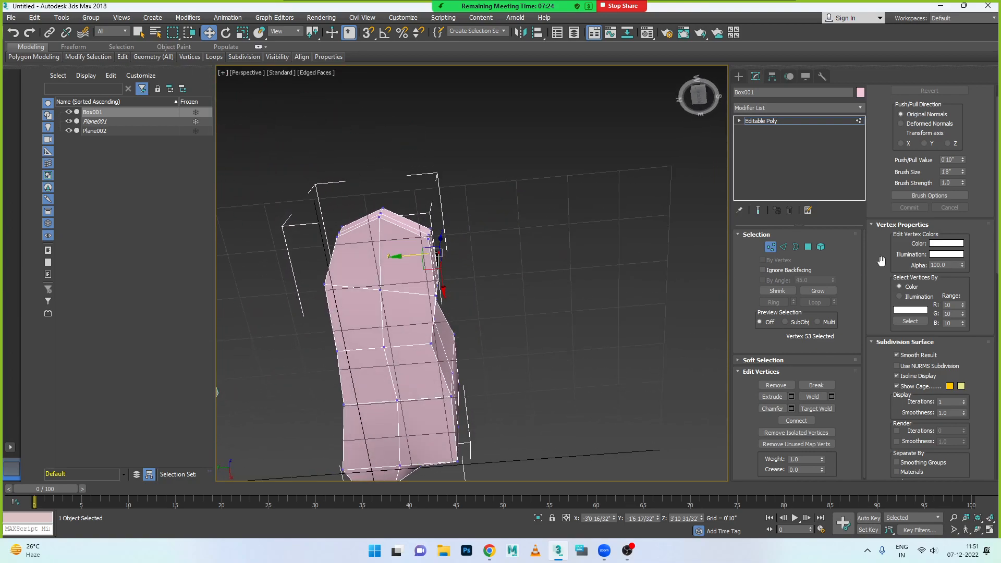
pyautogui.click(784, 249)
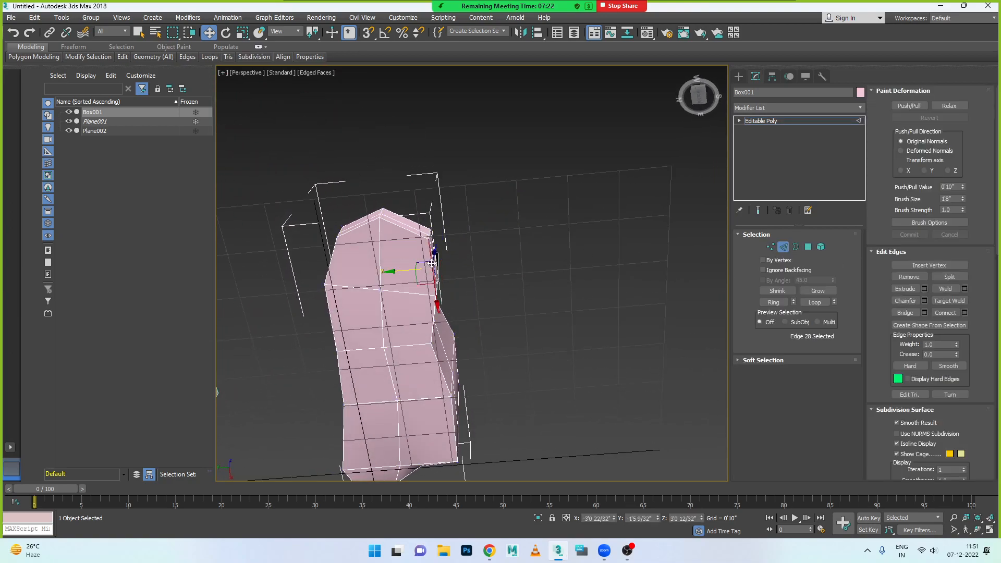
pyautogui.keyDown('alt'); pyautogui.moveTo(462, 308); pyautogui.dragTo(743, 288, button='middle'); pyautogui.keyUp('alt')
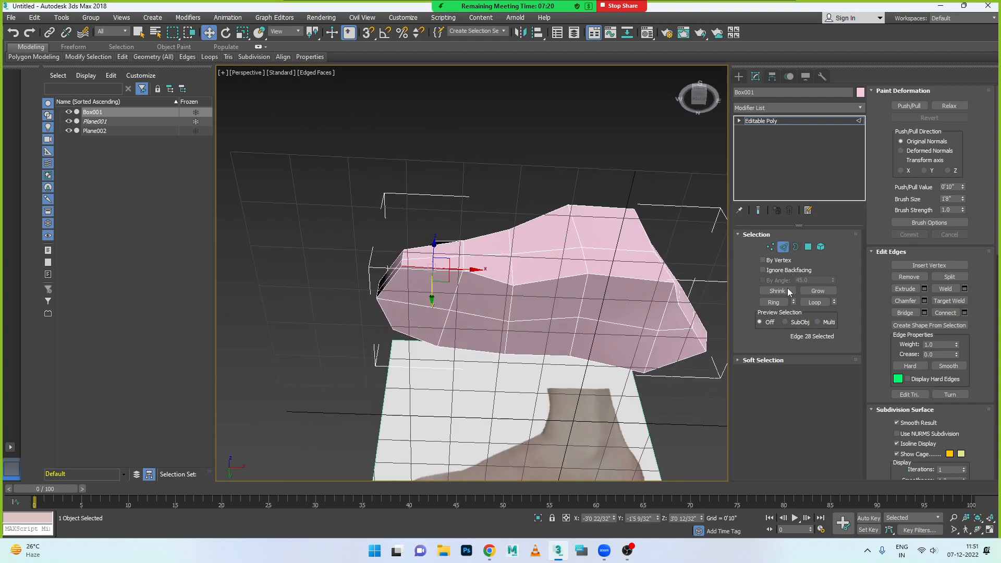
pyautogui.click(774, 302)
pyautogui.keyDown('alt'); pyautogui.moveTo(521, 396); pyautogui.dragTo(749, 320, button='middle'); pyautogui.keyUp('alt')
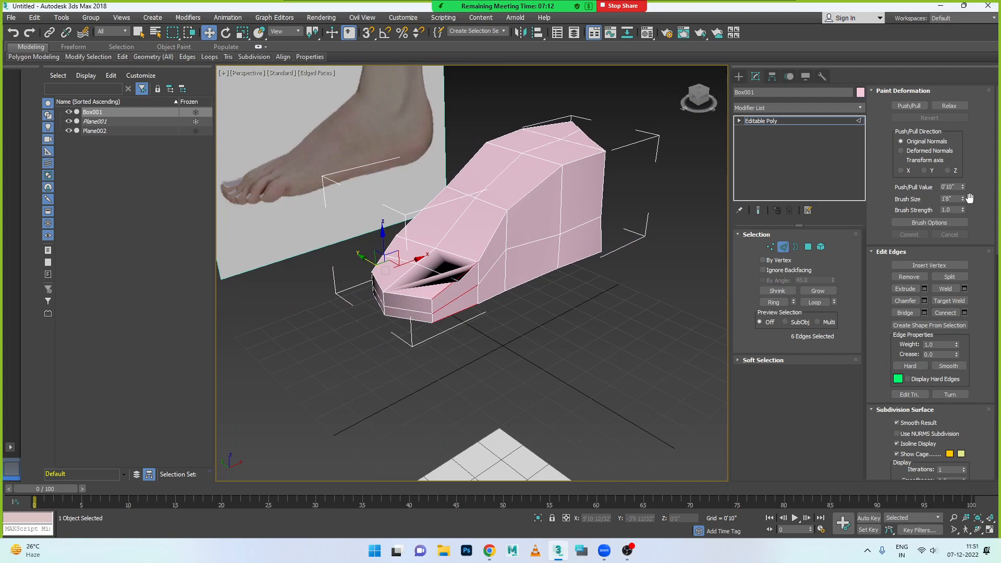
pyautogui.scroll(-5, 970, 197)
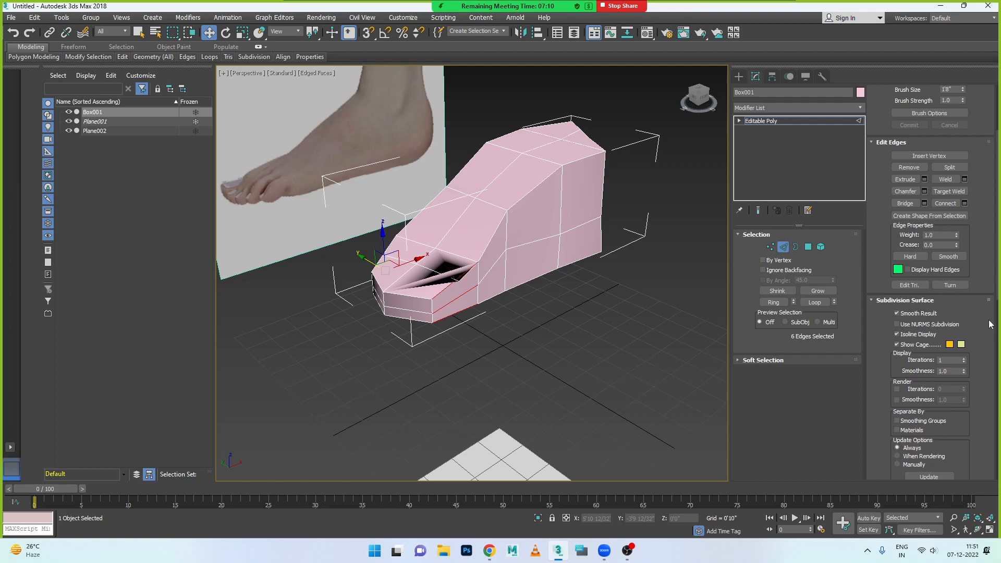
pyautogui.scroll(5, 965, 308)
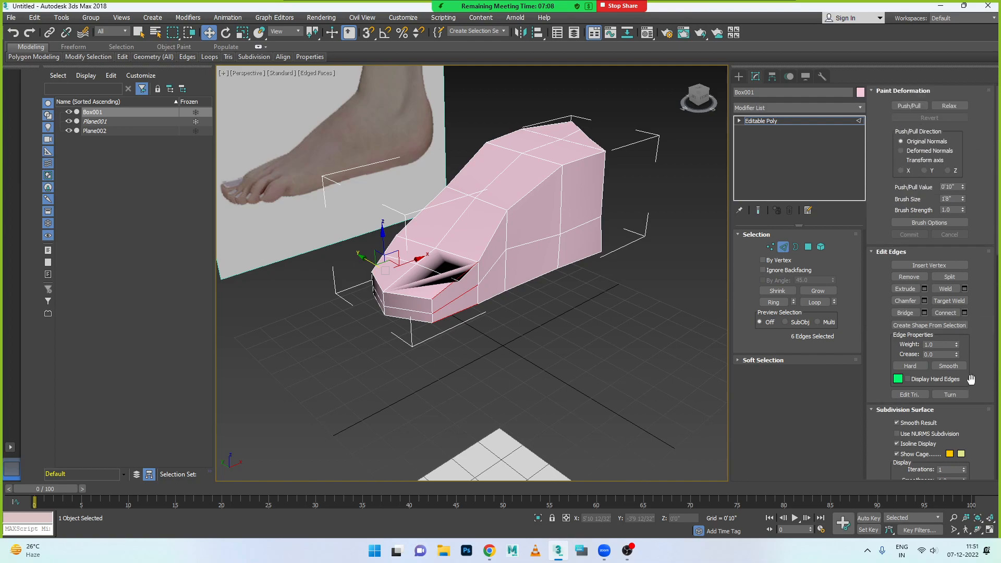
pyautogui.click(958, 312)
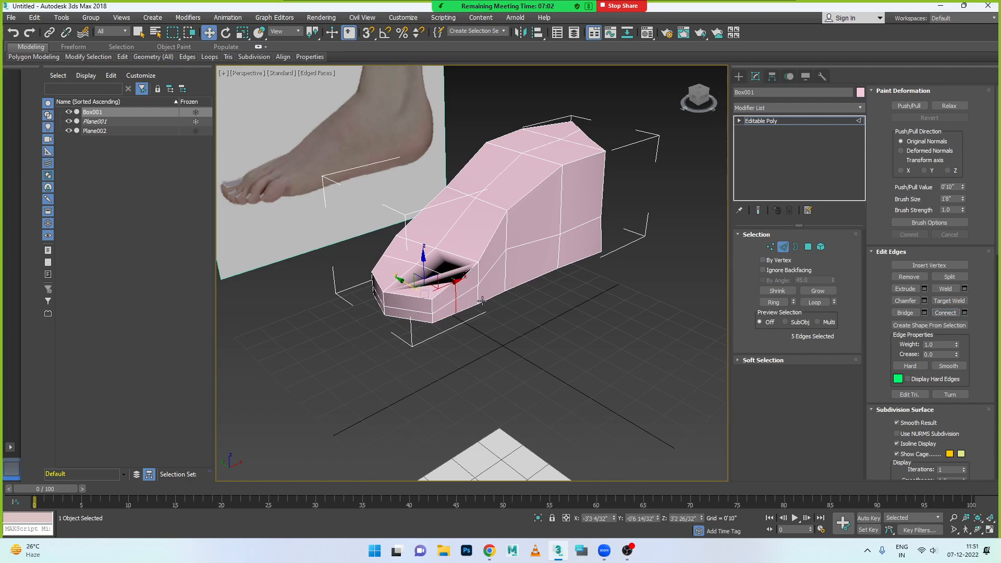
# - In the Top view, nudge the new loop's little-toe-side vertices outward and move the inner heel-corner vertices to X about -4'0", Y about 0'8 12/32"
pyautogui.hotkey('alt', 'w')
pyautogui.middleClick(352, 325)
pyautogui.hotkey('alt', 'w')
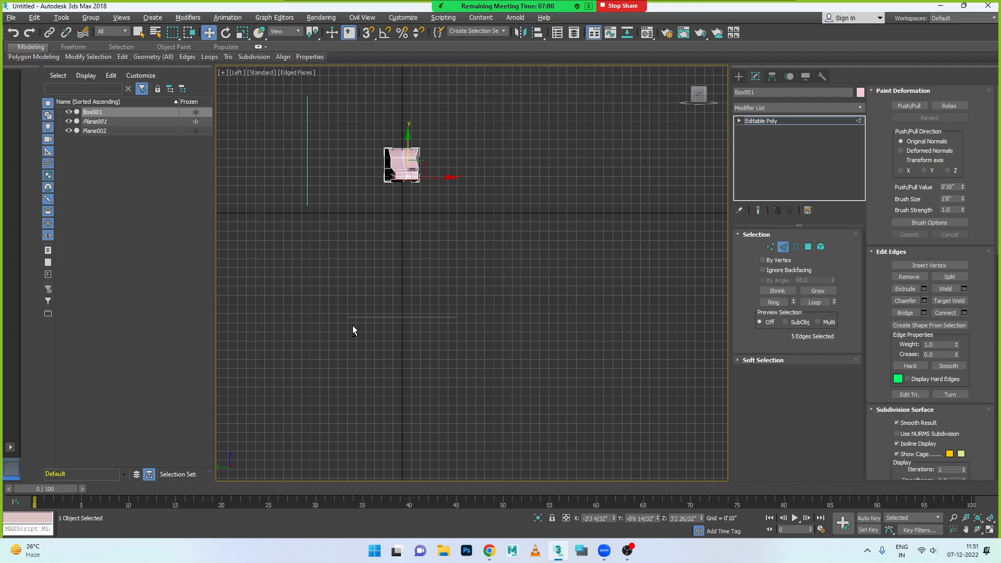
pyautogui.hotkey('alt', 'w')
pyautogui.middleClick(412, 209)
pyautogui.hotkey('alt', 'w')
pyautogui.scroll(-2, 424, 208)
pyautogui.scroll(6, 567, 152)
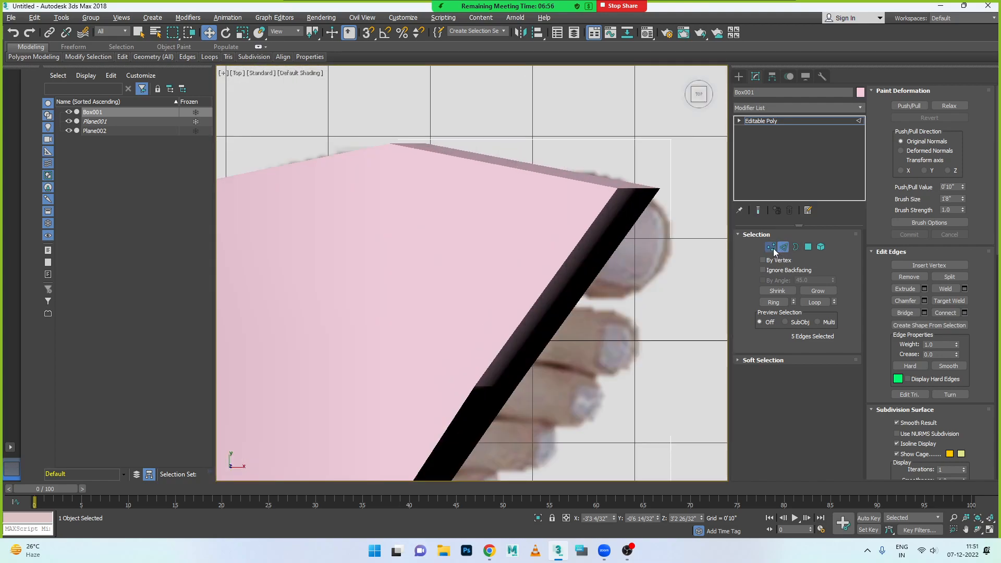
pyautogui.click(771, 247)
pyautogui.moveTo(513, 181); pyautogui.dragTo(539, 198)
pyautogui.scroll(-7, 539, 198)
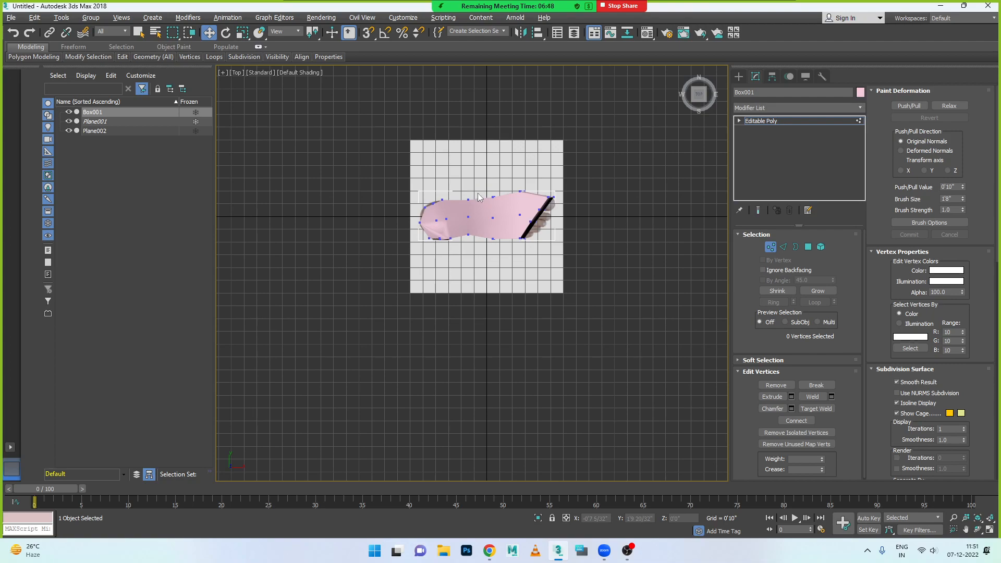
pyautogui.scroll(3, 452, 217)
pyautogui.scroll(2, 436, 264)
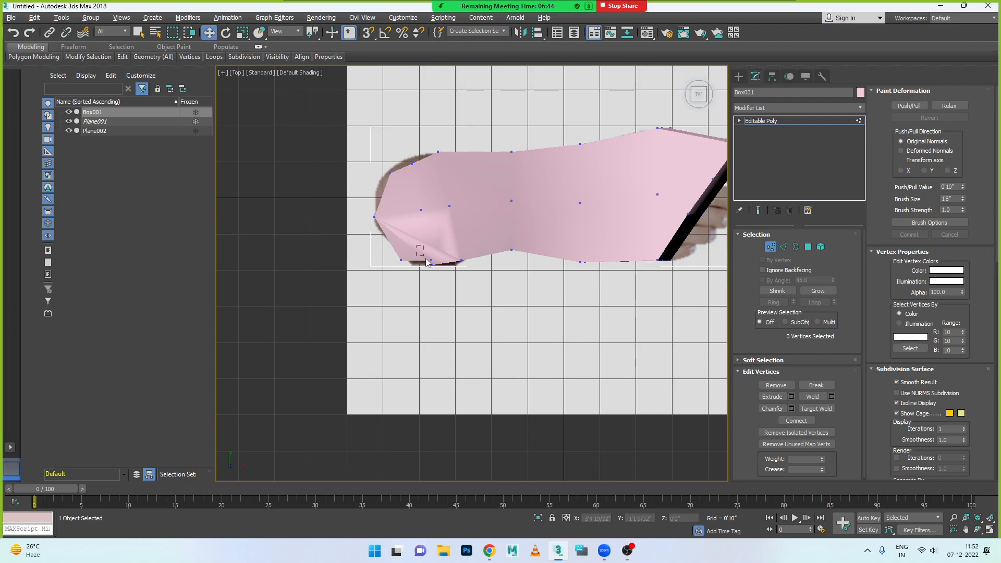
pyautogui.moveTo(430, 252); pyautogui.dragTo(441, 268)
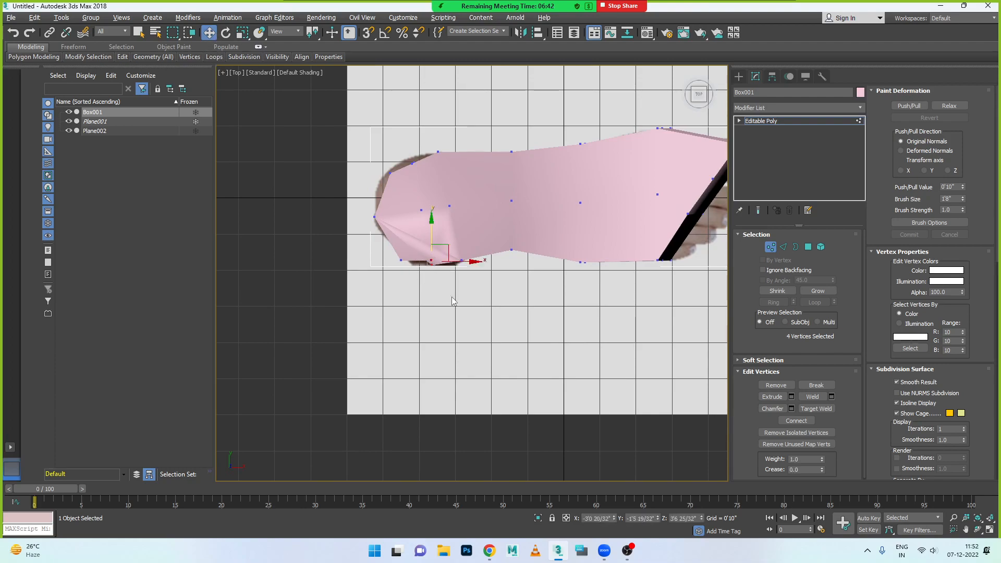
pyautogui.moveTo(432, 224); pyautogui.dragTo(432, 227)
pyautogui.moveTo(381, 152)
pyautogui.mouseDown()
pyautogui.moveTo(395, 183)
pyautogui.moveTo(390, 147)
pyautogui.mouseUp()
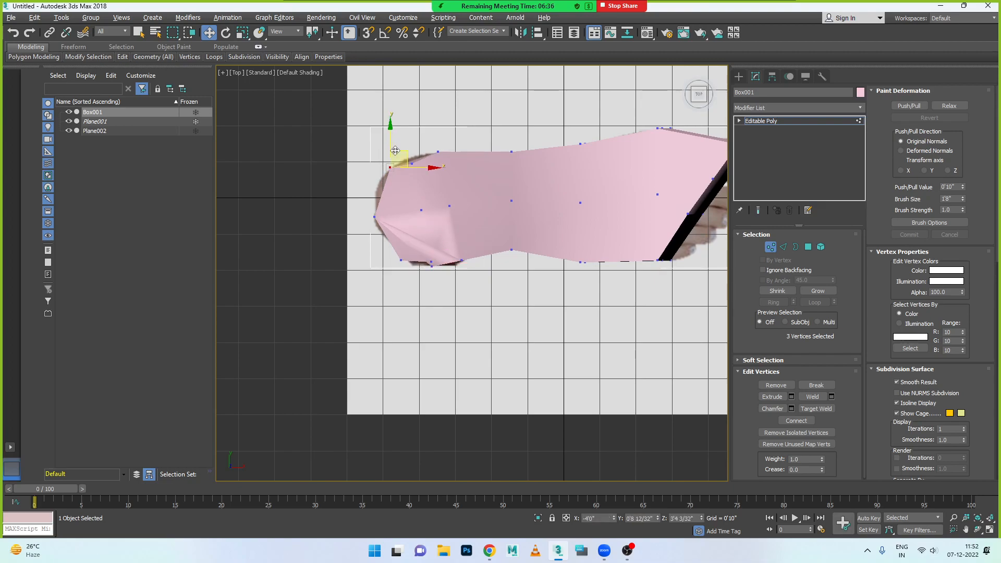
# - Move the heel's back corner vertices on the inner and little-toe sides onto the top-foot image's heel outline
pyautogui.moveTo(394, 150); pyautogui.dragTo(412, 140)
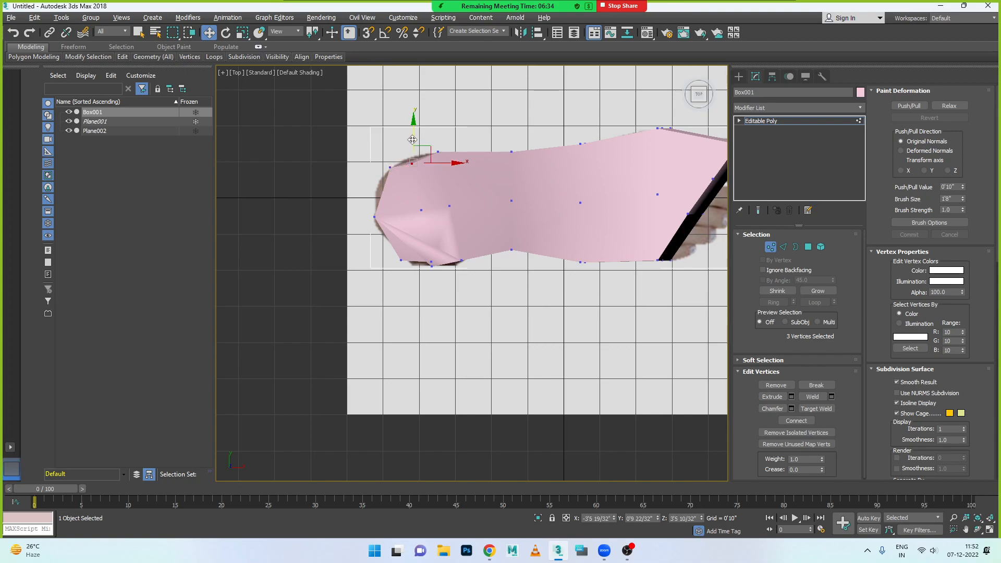
pyautogui.hotkey('ctrl', 'z')
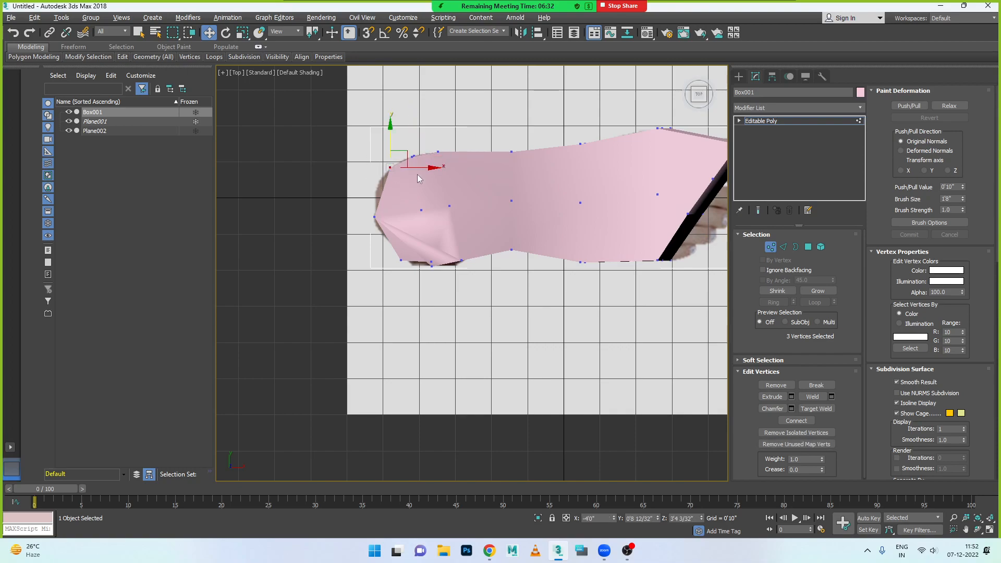
pyautogui.moveTo(417, 168); pyautogui.dragTo(402, 228)
pyautogui.moveTo(440, 254); pyautogui.dragTo(437, 254)
# - Scale the four little-toe-side heel vertices closer together and move them to X about -3'2 25/32", Y about -1'7 1/32"
pyautogui.moveTo(439, 290); pyautogui.dragTo(432, 256)
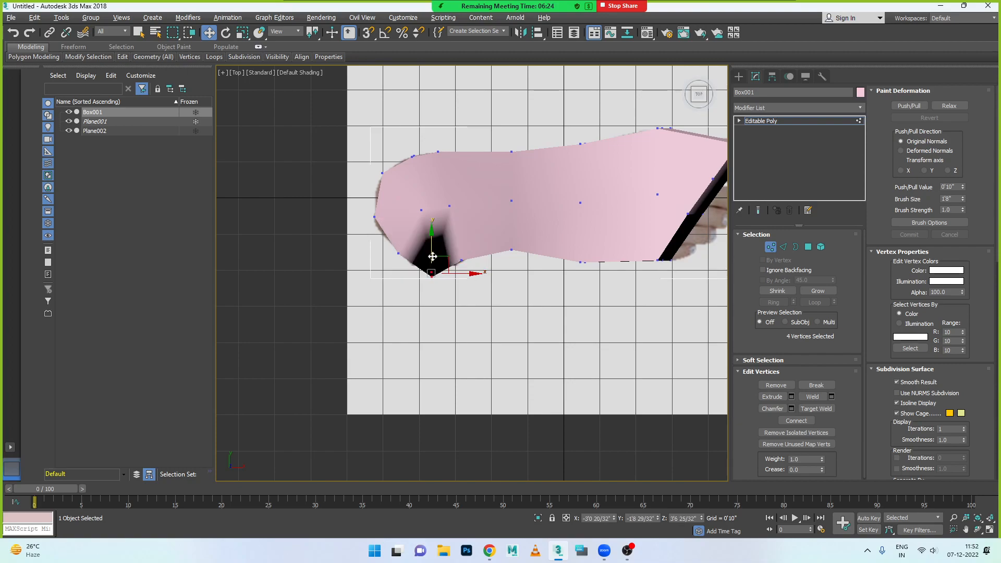
pyautogui.press('r')
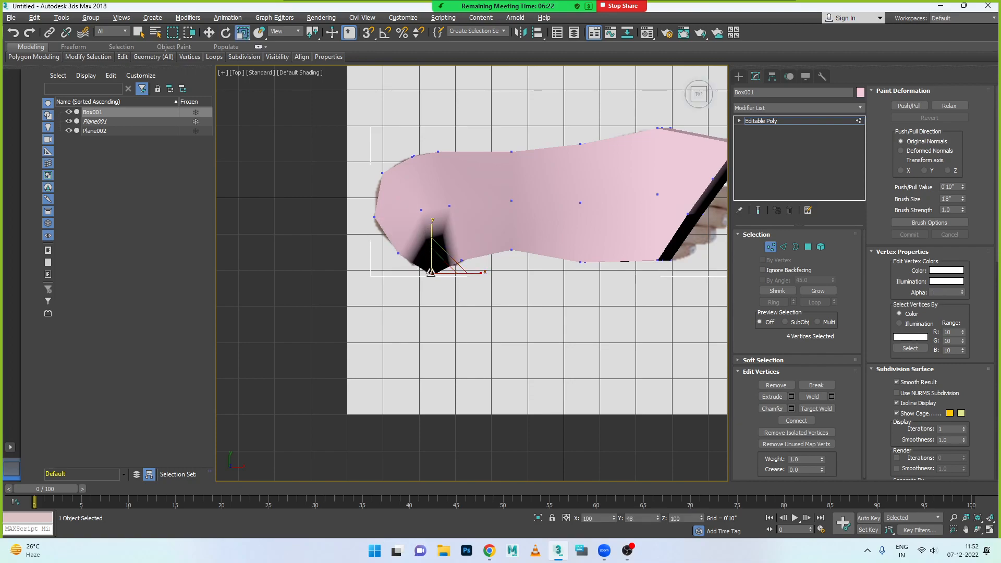
pyautogui.press('w')
pyautogui.moveTo(470, 273); pyautogui.dragTo(462, 274)
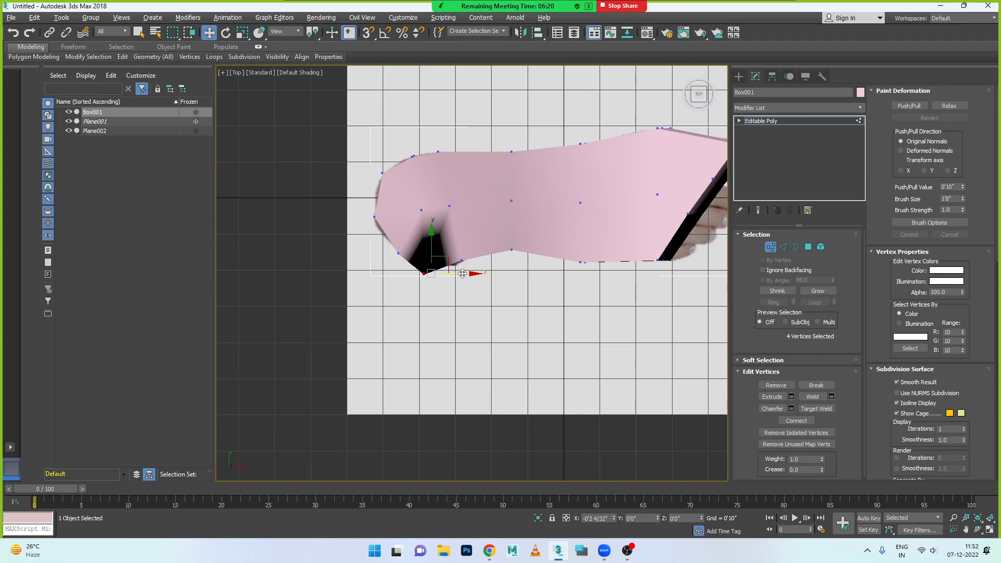
pyautogui.moveTo(426, 245)
pyautogui.mouseDown()
pyautogui.moveTo(422, 237)
pyautogui.moveTo(418, 250)
pyautogui.mouseUp()
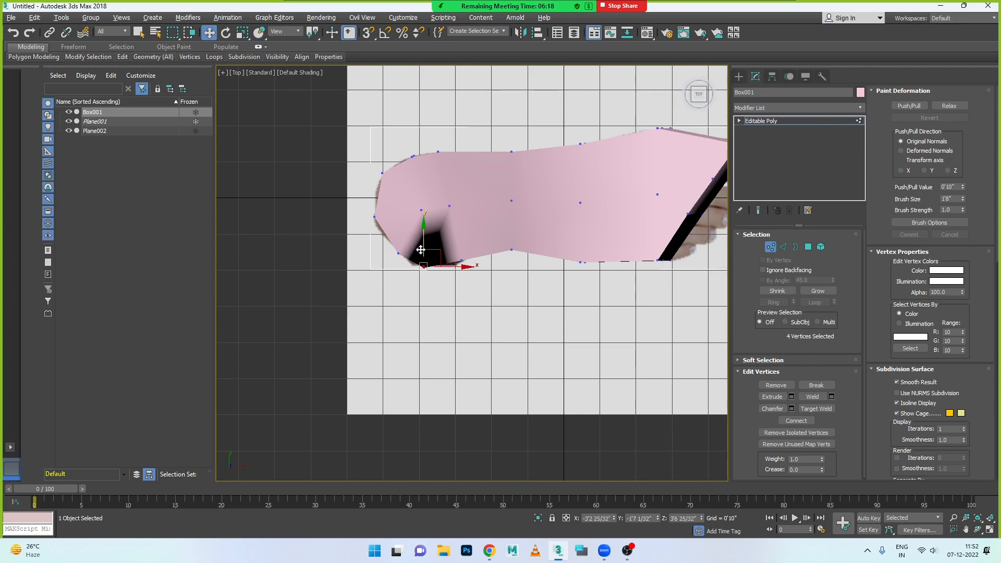
# - In the Perspective view, nudge the stray vertex beside the heel's little-toe-side top edge inward and select it with its neighbouring vertex
pyautogui.hotkey('alt', 'w')
pyautogui.hotkey('alt', 'w')
pyautogui.keyDown('alt'); pyautogui.moveTo(418, 339); pyautogui.dragTo(489, 261, button='middle'); pyautogui.keyUp('alt')
pyautogui.scroll(4, 437, 313)
pyautogui.scroll(3, 437, 313)
pyautogui.click(492, 226)
pyautogui.click(432, 222)
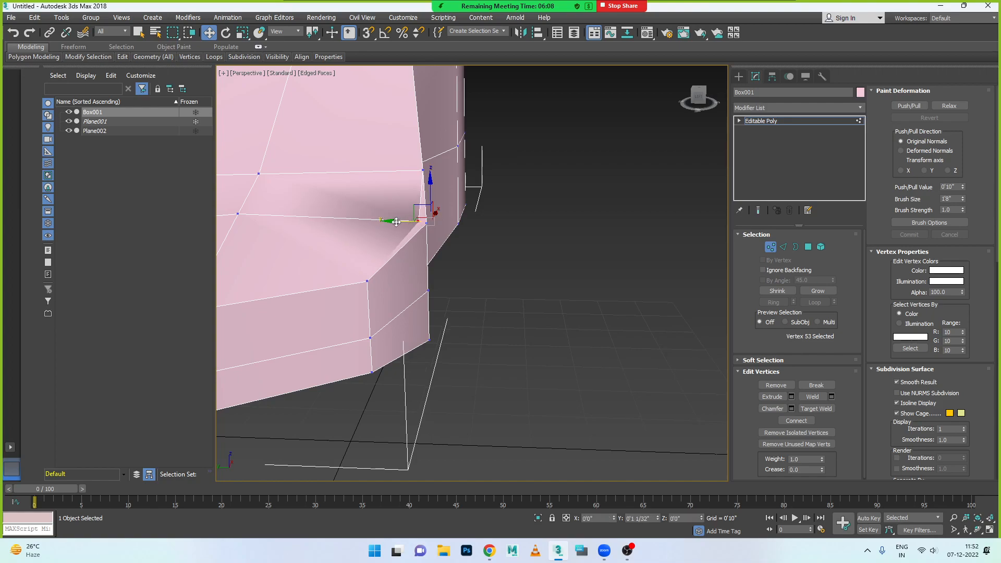
pyautogui.scroll(3, 414, 224)
pyautogui.keyDown('alt'); pyautogui.moveTo(422, 264); pyautogui.dragTo(463, 292, button='middle'); pyautogui.keyUp('alt')
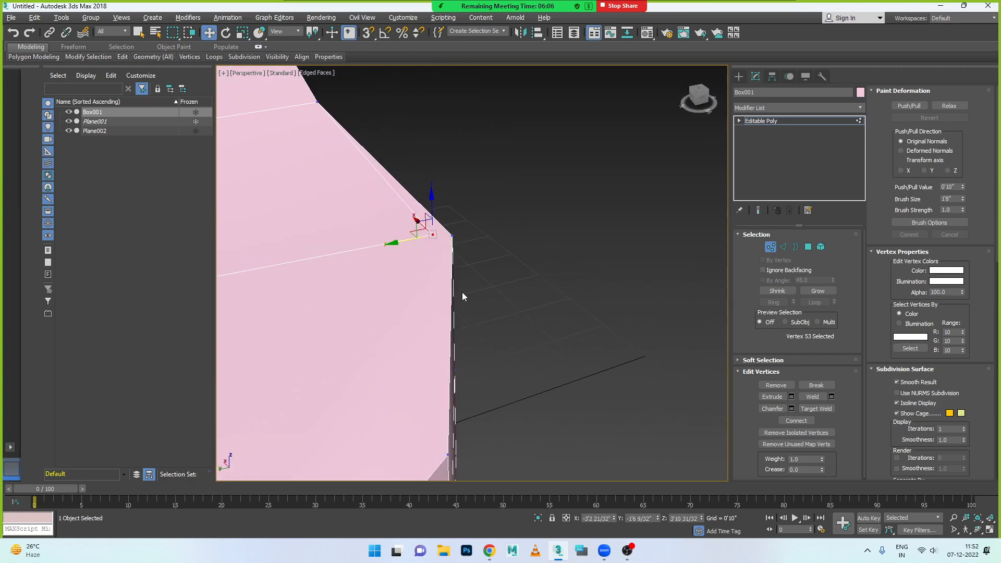
pyautogui.click(419, 248)
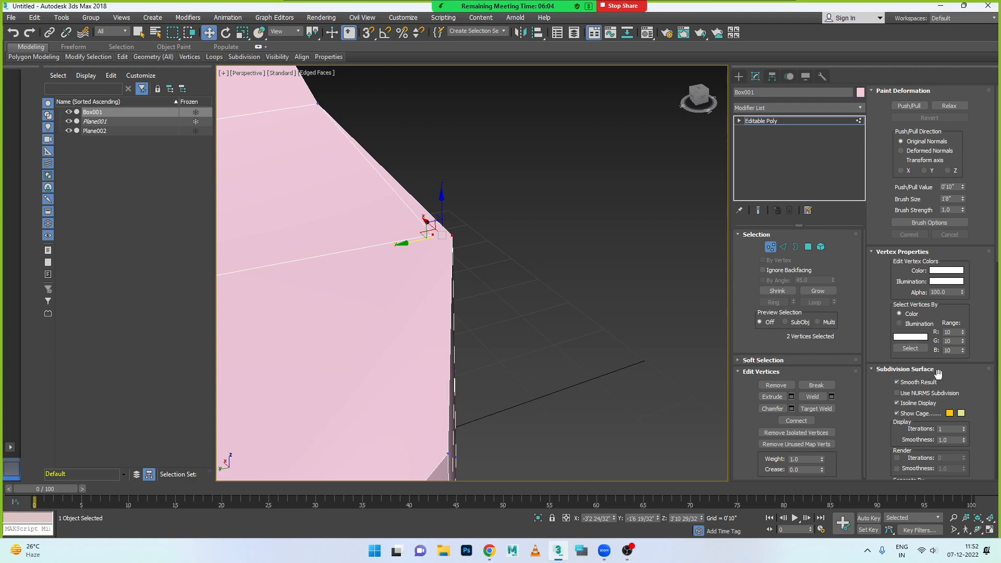
pyautogui.scroll(-5, 942, 261)
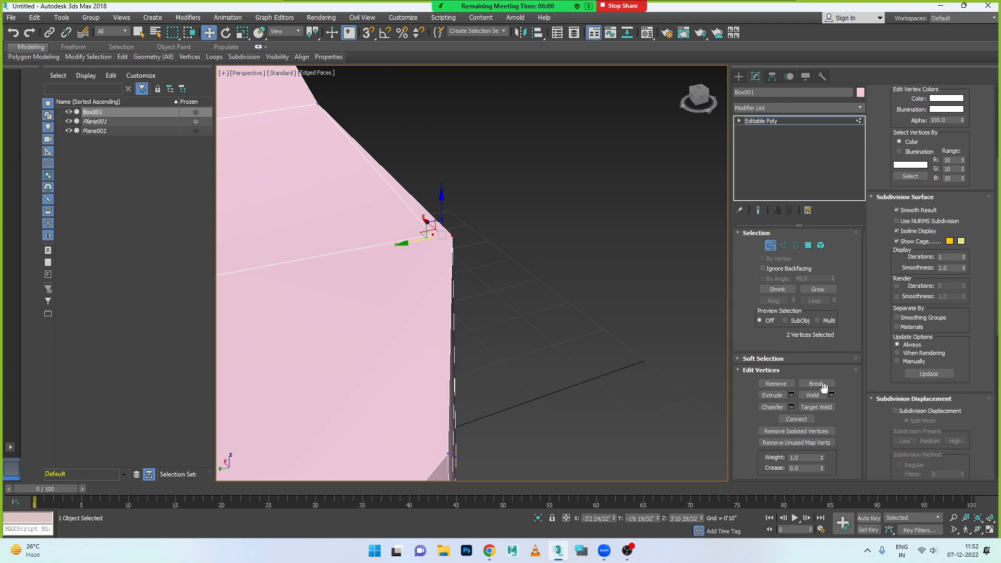
pyautogui.scroll(-10, 926, 356)
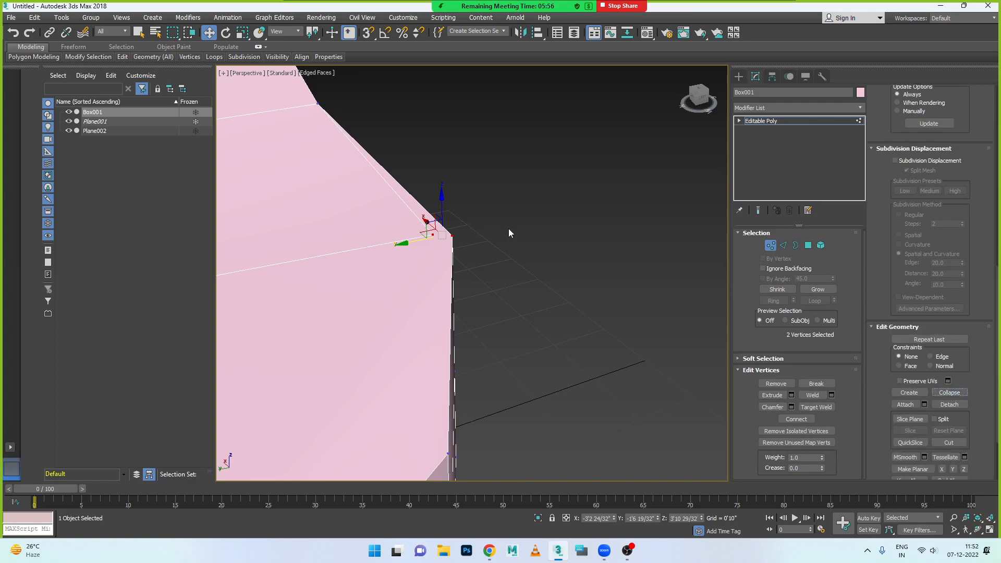
pyautogui.keyDown('alt'); pyautogui.moveTo(476, 290); pyautogui.dragTo(454, 357, button='middle'); pyautogui.keyUp('alt')
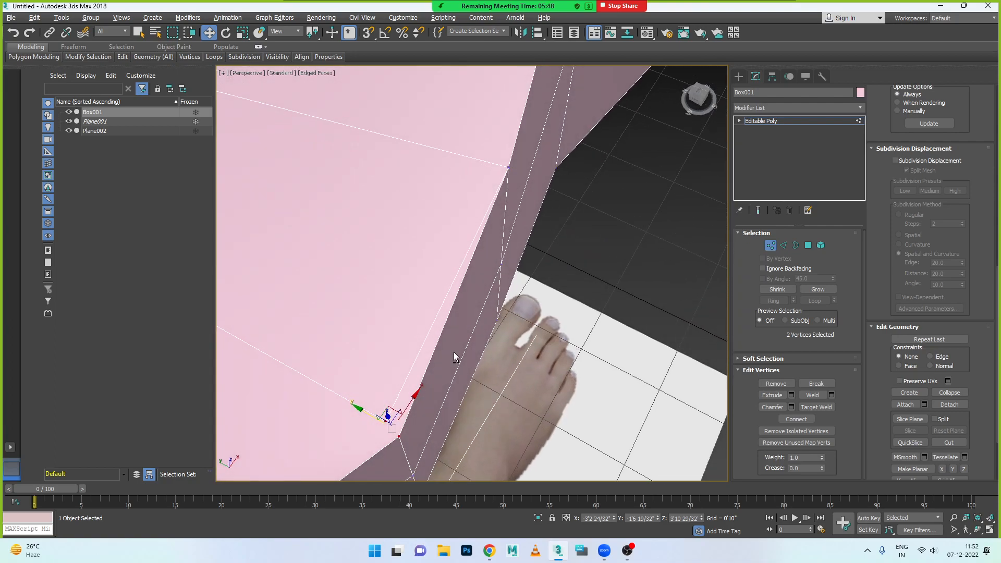
# - Remove the stray lengthwise edge and the crosswise edge running into it on the little-toe half of the heel's top surface
pyautogui.click(784, 246)
pyautogui.click(414, 362)
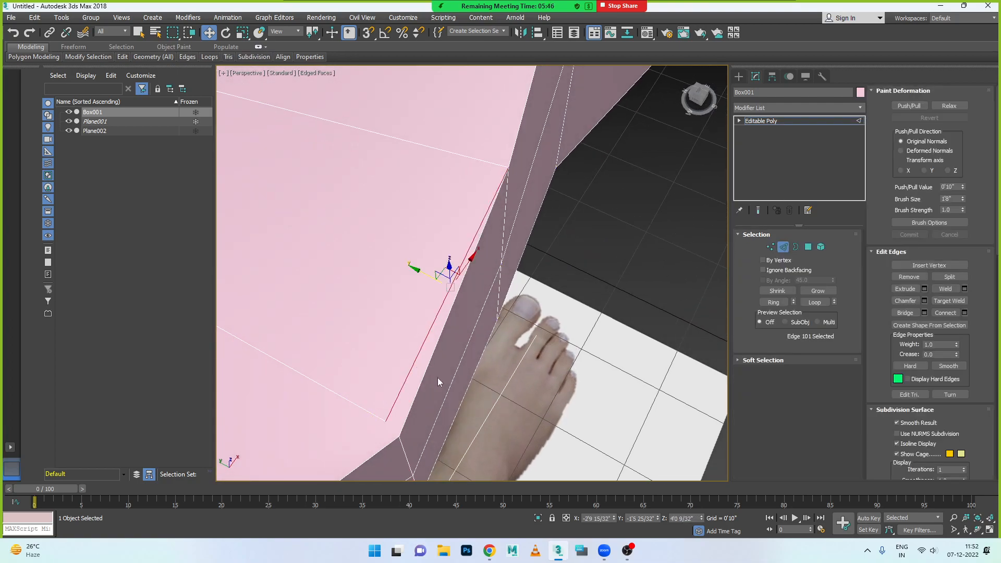
pyautogui.click(505, 404)
pyautogui.keyDown('alt'); pyautogui.moveTo(591, 362); pyautogui.dragTo(405, 380, button='middle'); pyautogui.keyUp('alt')
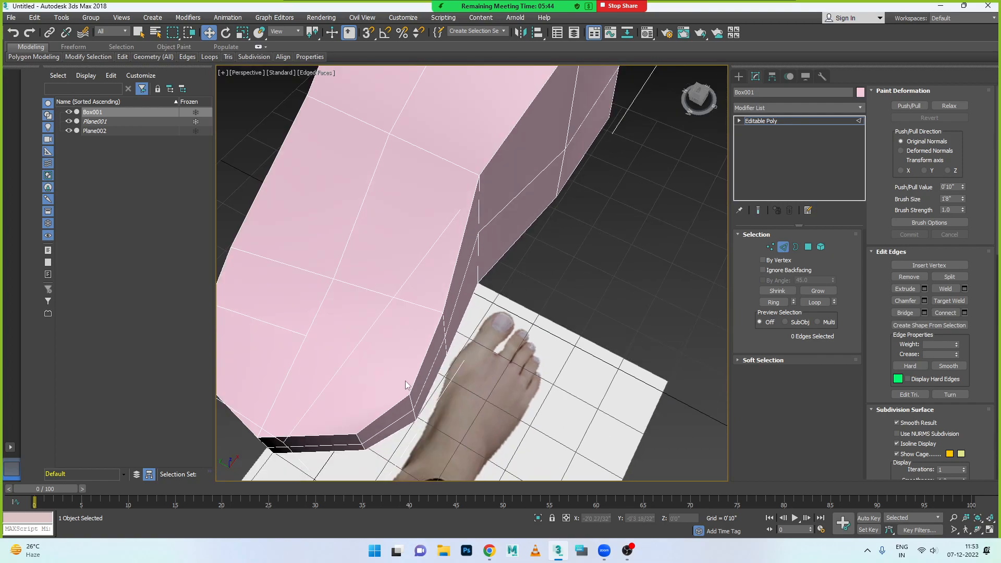
# - Cut a new crosswise edge over the heel's top surface from beside the centre vertex to the little-toe-side edge
pyautogui.scroll(-10, 956, 431)
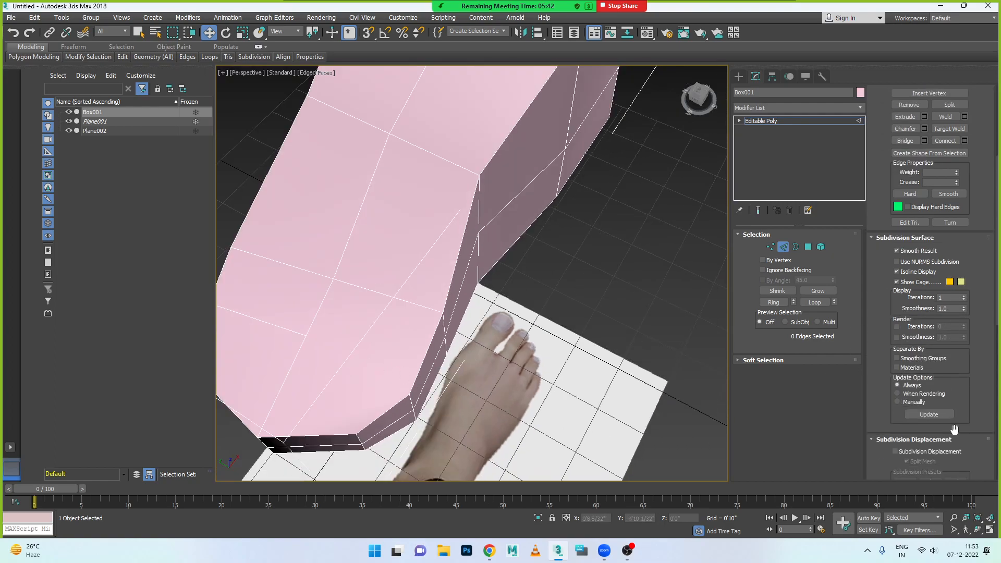
pyautogui.scroll(-4, 956, 431)
pyautogui.click(948, 390)
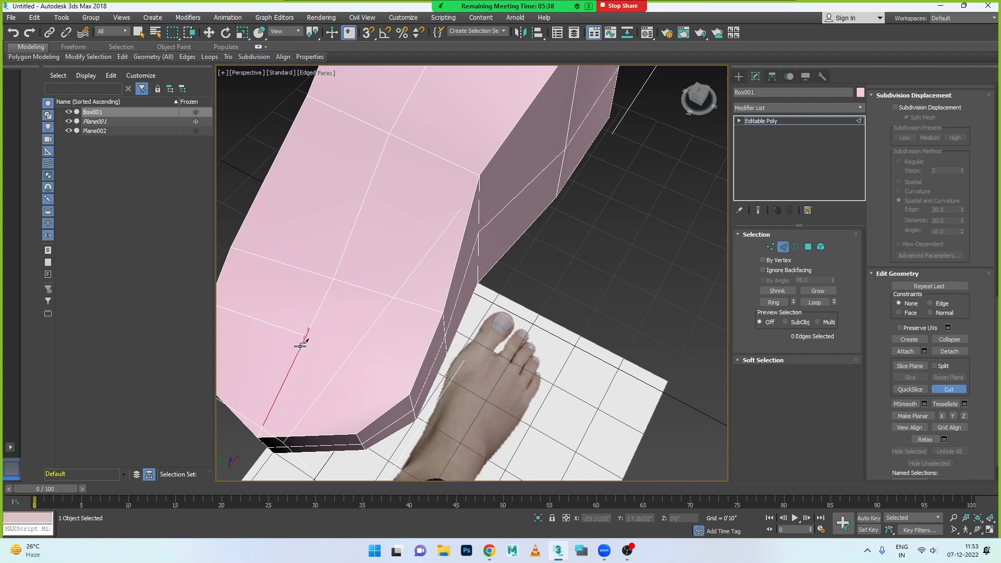
pyautogui.click(309, 329)
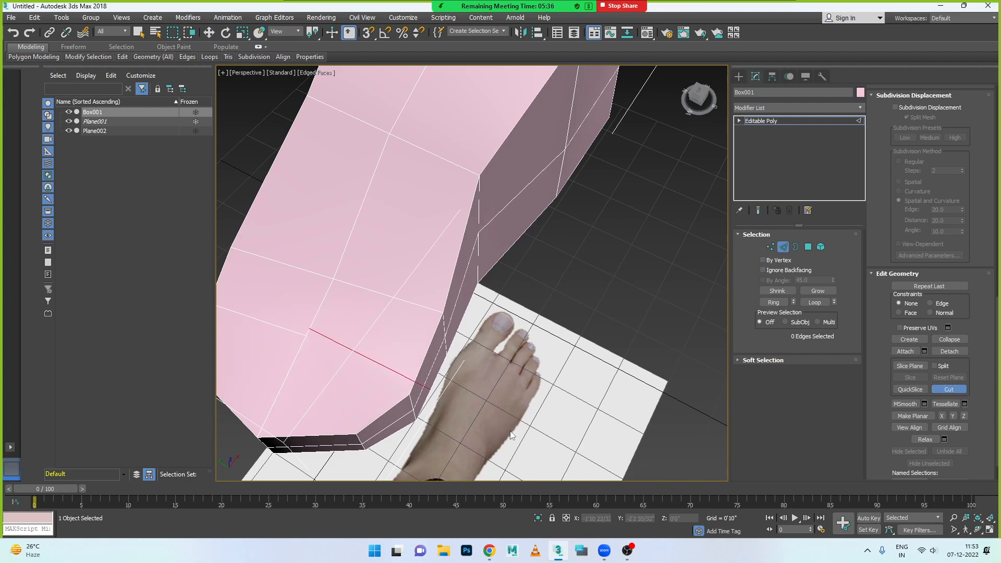
pyautogui.click(422, 360)
pyautogui.rightClick(415, 393)
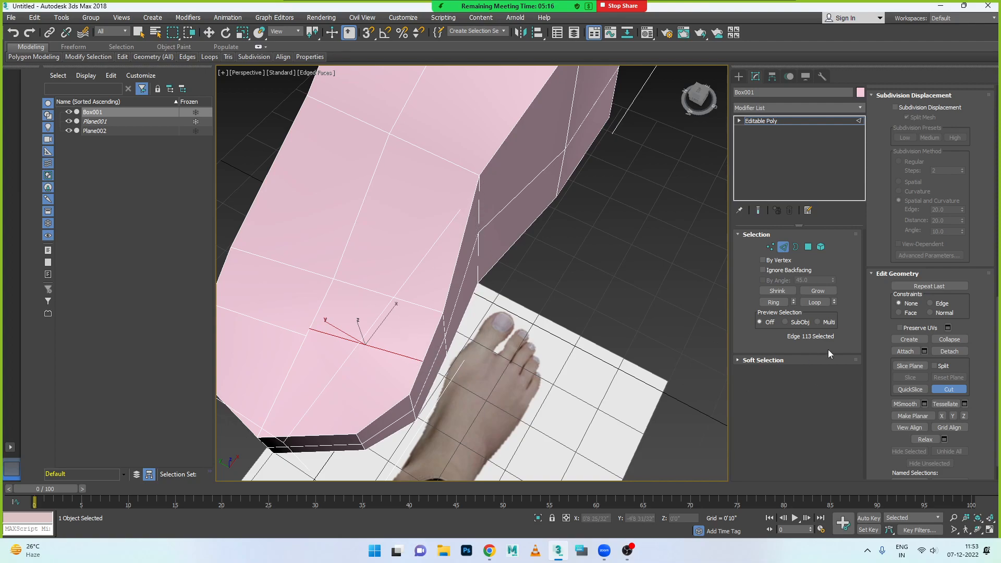
# - Collapse the two neighbouring vertices at the cut's inner end into one, and select the two vertices by its little-toe-side end
pyautogui.click(770, 247)
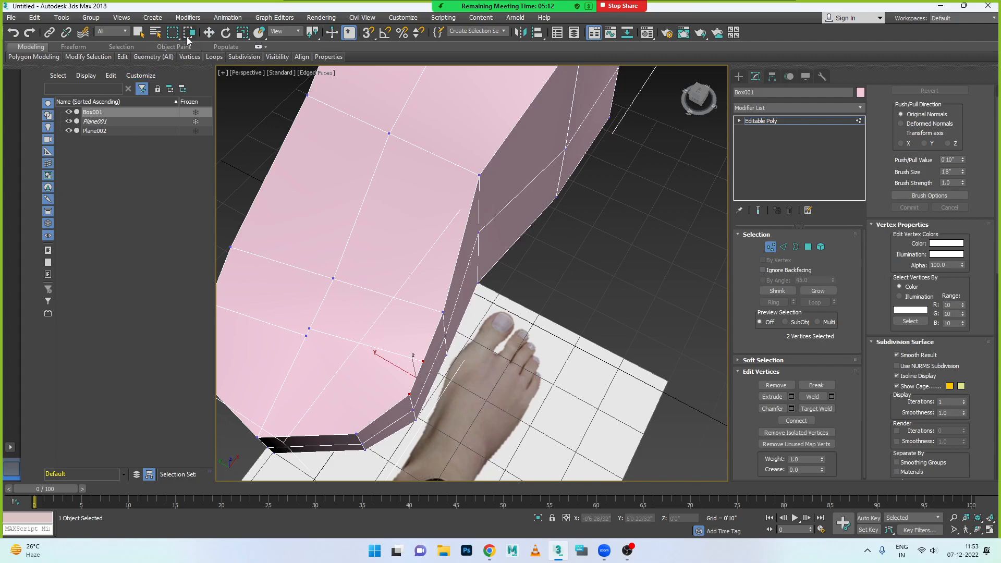
pyautogui.click(208, 33)
pyautogui.moveTo(288, 312); pyautogui.dragTo(324, 347)
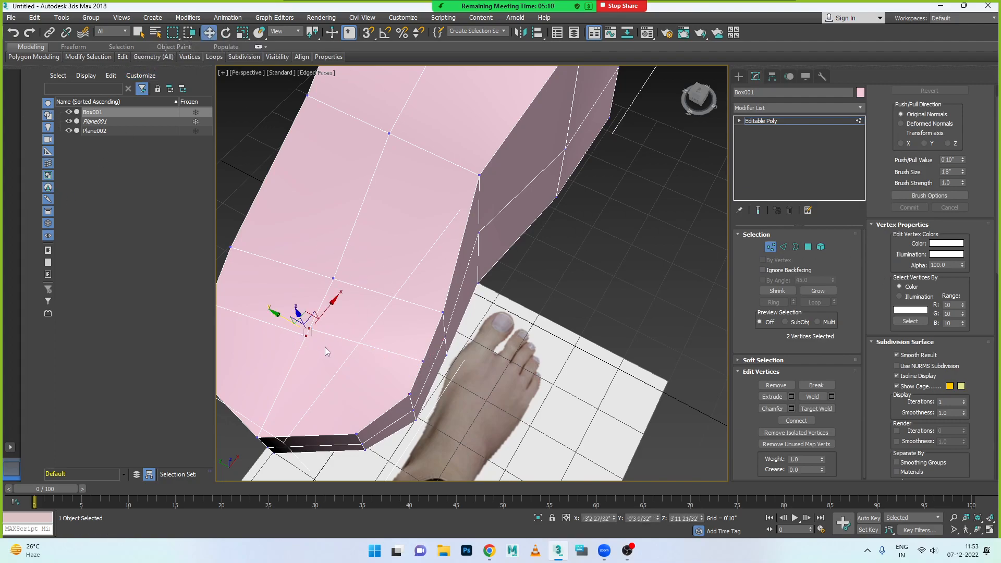
pyautogui.keyDown('alt'); pyautogui.moveTo(338, 344); pyautogui.dragTo(680, 380, button='middle'); pyautogui.keyUp('alt')
pyautogui.scroll(-10, 962, 419)
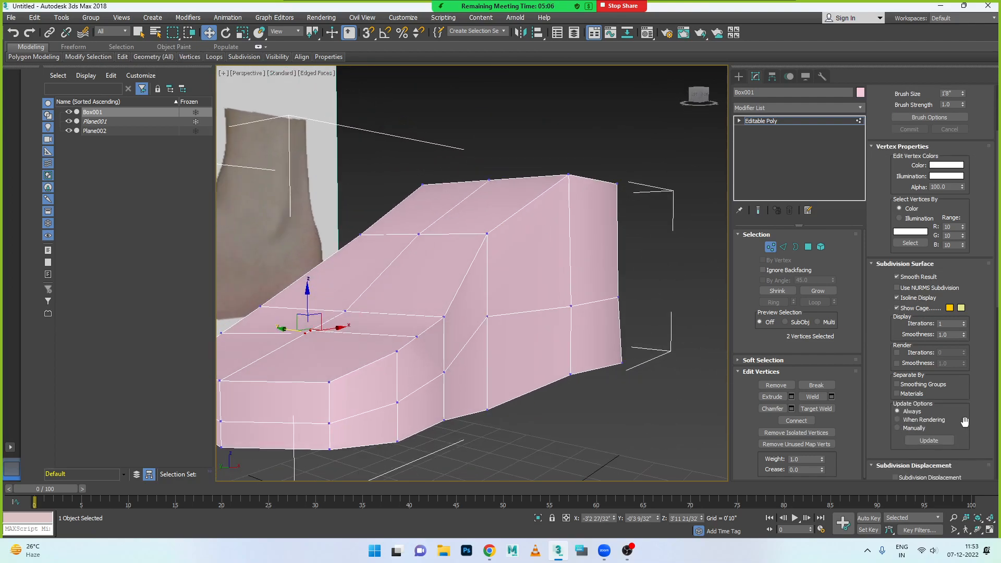
pyautogui.click(949, 396)
pyautogui.keyDown('alt'); pyautogui.moveTo(376, 358); pyautogui.dragTo(409, 341, button='middle'); pyautogui.keyUp('alt')
pyautogui.moveTo(419, 332); pyautogui.dragTo(376, 363)
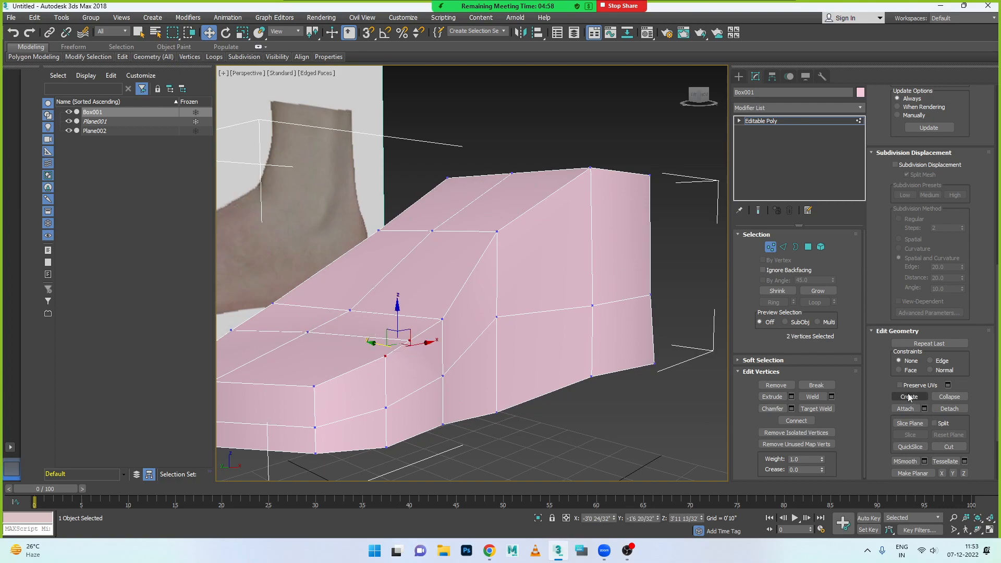
pyautogui.scroll(-3, 944, 427)
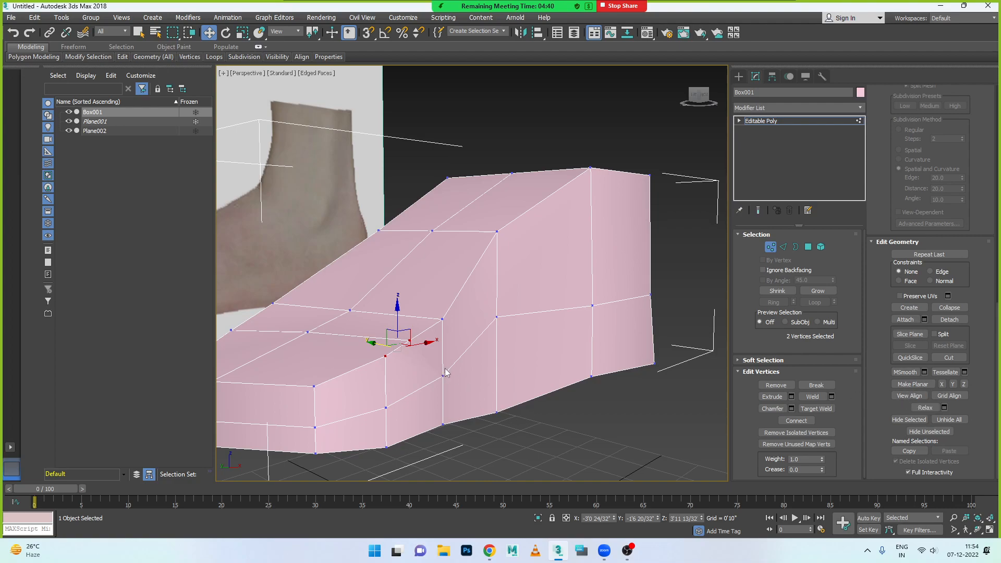
# - Move the three top vertices of the mid-foot cross-section toward the tall ankle end, to X about -0'9 27/32", Z about 4'10 1/32"
pyautogui.keyDown('alt'); pyautogui.moveTo(438, 369); pyautogui.dragTo(465, 346, button='middle'); pyautogui.keyUp('alt')
pyautogui.click(503, 292)
pyautogui.keyDown('alt'); pyautogui.moveTo(503, 292); pyautogui.dragTo(398, 284, button='middle'); pyautogui.keyUp('alt')
pyautogui.keyDown('ctrl'); pyautogui.moveTo(439, 294); pyautogui.dragTo(441, 296); pyautogui.keyUp('ctrl')
pyautogui.keyDown('alt'); pyautogui.moveTo(530, 329); pyautogui.dragTo(492, 339, button='middle'); pyautogui.keyUp('alt')
pyautogui.moveTo(483, 288); pyautogui.dragTo(494, 321)
pyautogui.keyDown('alt'); pyautogui.moveTo(476, 376); pyautogui.dragTo(463, 360, button='middle'); pyautogui.keyUp('alt')
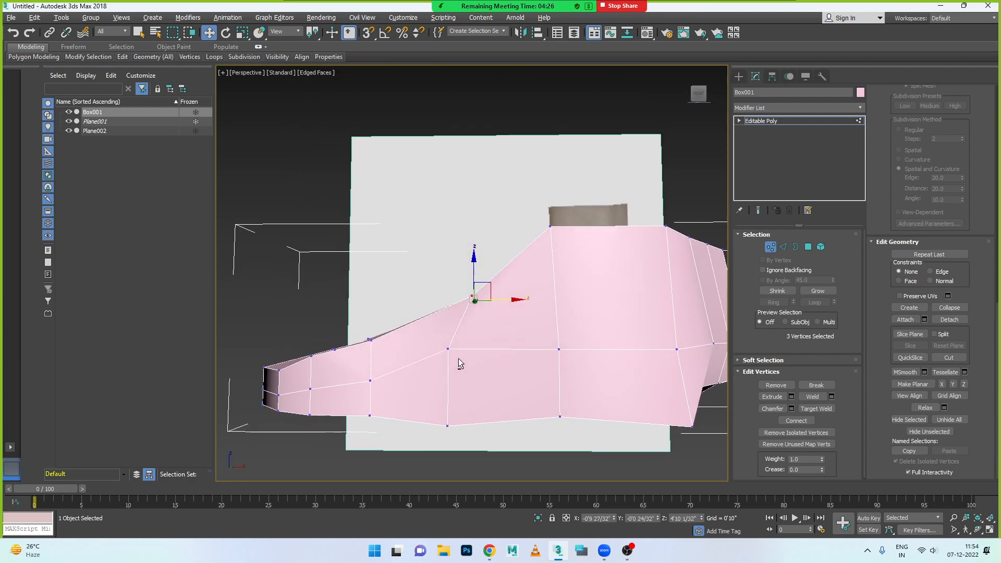
# - Align the cross-section's middle vertices below the top ones and move its three bottom vertices to X about -0'8 7/32", Z about 2'10 29/32"
pyautogui.moveTo(467, 367); pyautogui.dragTo(510, 348)
pyautogui.moveTo(428, 395); pyautogui.dragTo(519, 417)
pyautogui.keyDown('alt'); pyautogui.moveTo(520, 417); pyautogui.dragTo(487, 384, button='middle'); pyautogui.keyUp('alt')
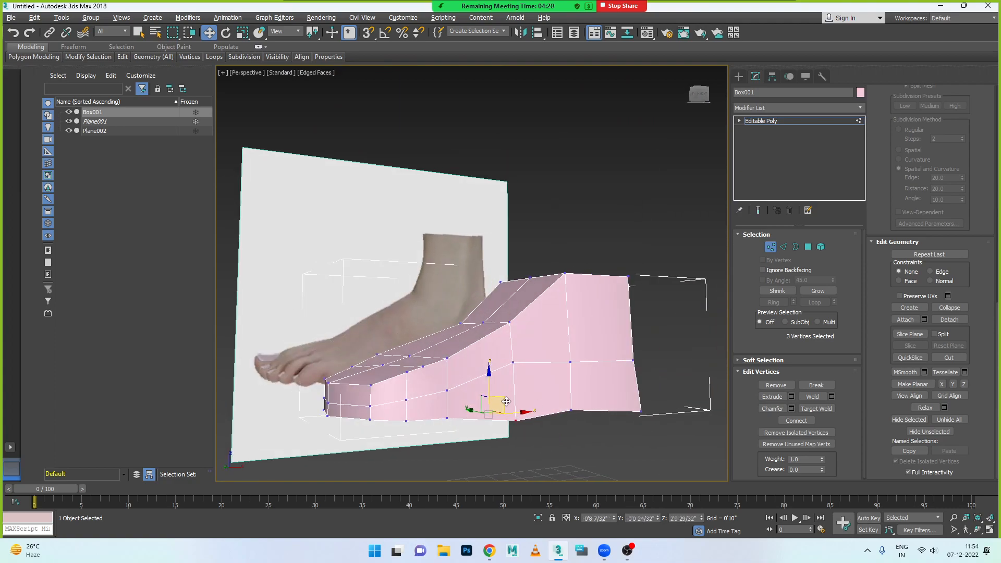
pyautogui.moveTo(487, 385); pyautogui.dragTo(488, 380)
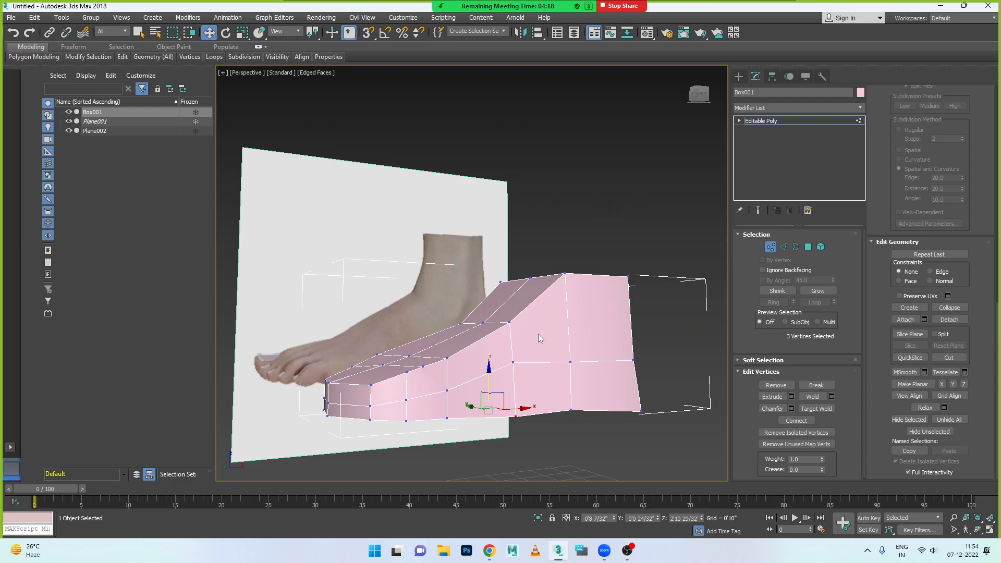
# - From an angled overhead view, reshape the toe-end vertices along the top-foot image's toe line, placing one group at X about 3'11 8/32", Y about 0'4 17/32"
pyautogui.hotkey('alt', 'w')
pyautogui.hotkey('alt', 'w')
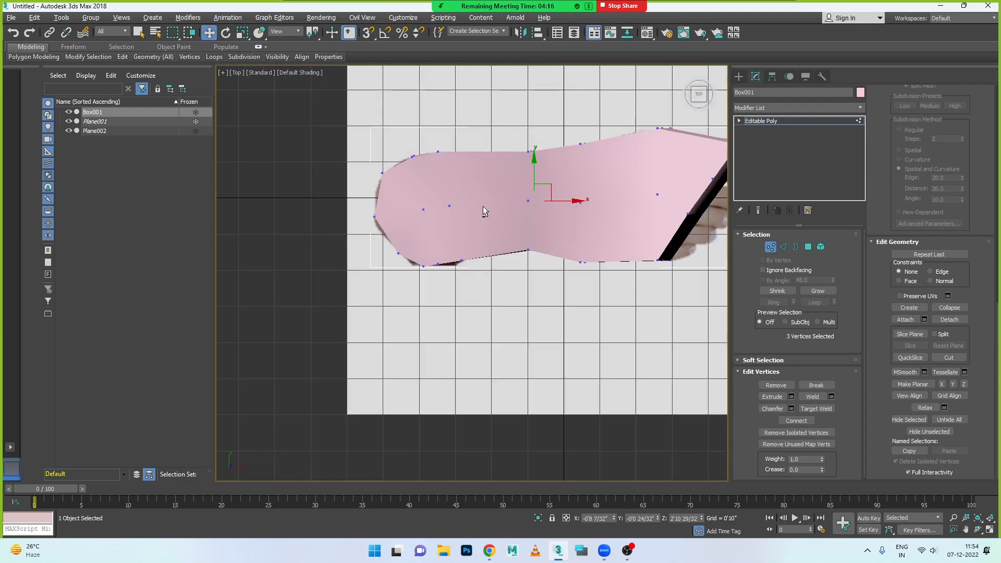
pyautogui.hotkey('alt', 'w')
pyautogui.hotkey('alt', 'w')
pyautogui.keyDown('alt'); pyautogui.moveTo(690, 184); pyautogui.dragTo(574, 286, button='middle'); pyautogui.keyUp('alt')
pyautogui.click(565, 190)
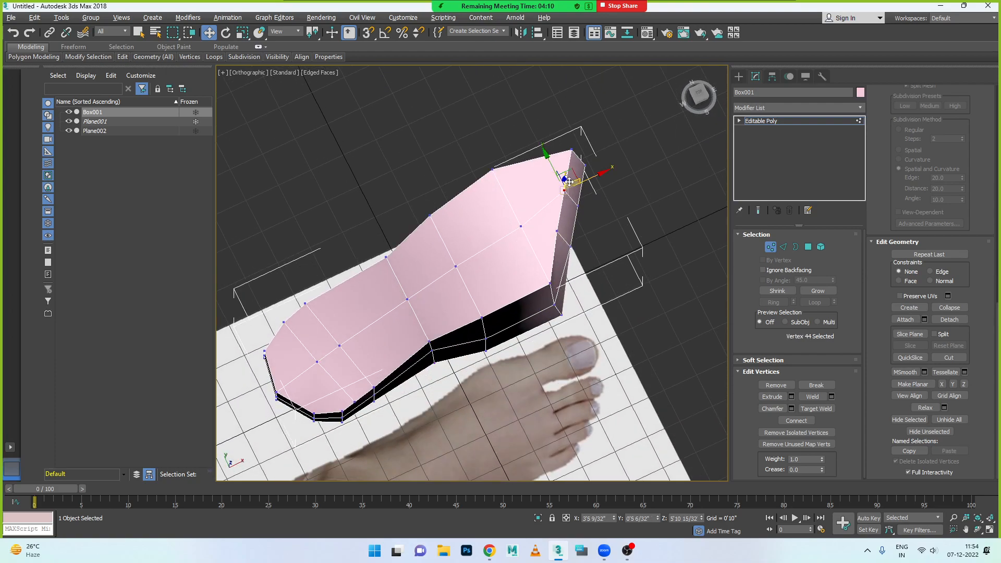
pyautogui.hotkey('alt', 'w')
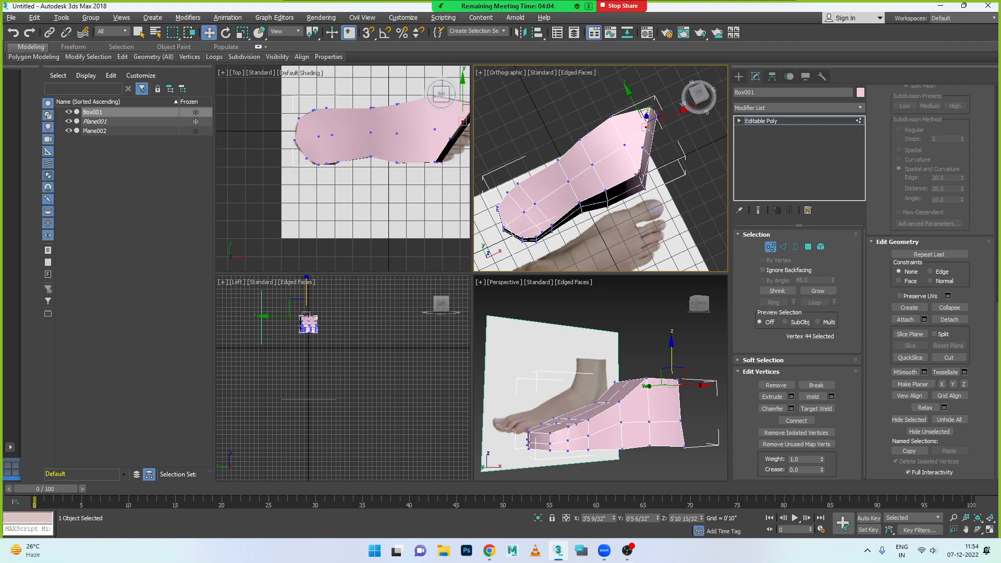
pyautogui.hotkey('alt', 'w')
pyautogui.keyDown('alt'); pyautogui.moveTo(572, 234); pyautogui.dragTo(584, 221, button='middle'); pyautogui.keyUp('alt')
pyautogui.moveTo(604, 174); pyautogui.dragTo(543, 205)
pyautogui.moveTo(584, 176); pyautogui.dragTo(557, 154)
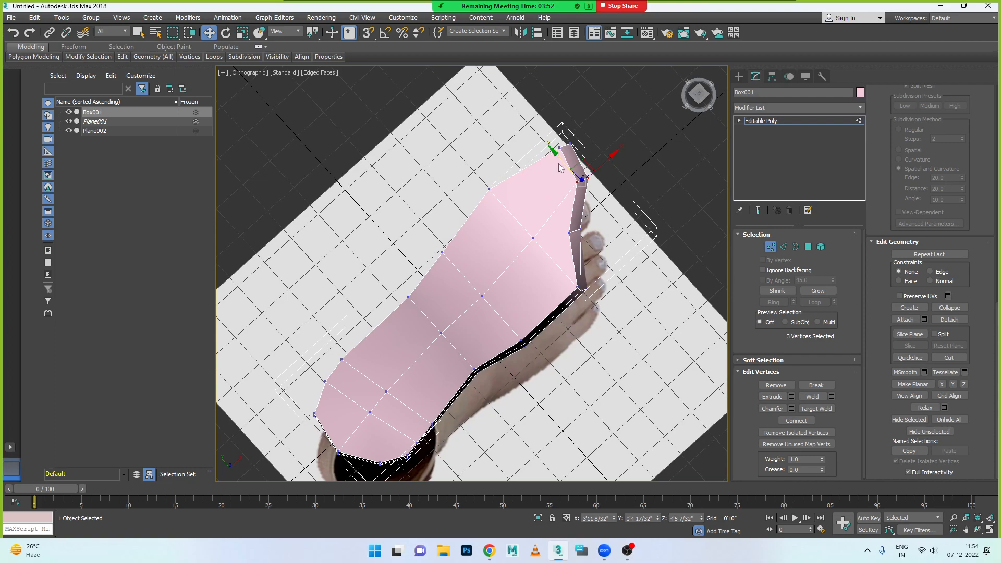
pyautogui.moveTo(590, 220)
pyautogui.mouseDown()
pyautogui.moveTo(560, 240)
pyautogui.moveTo(603, 215)
pyautogui.mouseUp()
pyautogui.moveTo(563, 271); pyautogui.dragTo(599, 310)
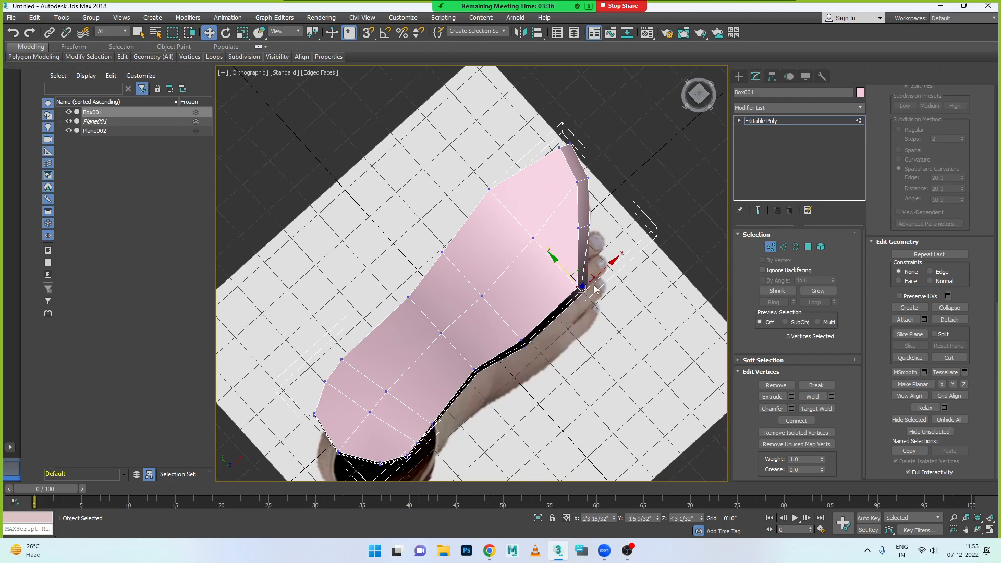
# - Leave vertex editing, apply a TurboSmooth modifier to the foot box, and show the smoothed foot in all four viewports
pyautogui.click(772, 248)
pyautogui.click(555, 326)
pyautogui.click(525, 302)
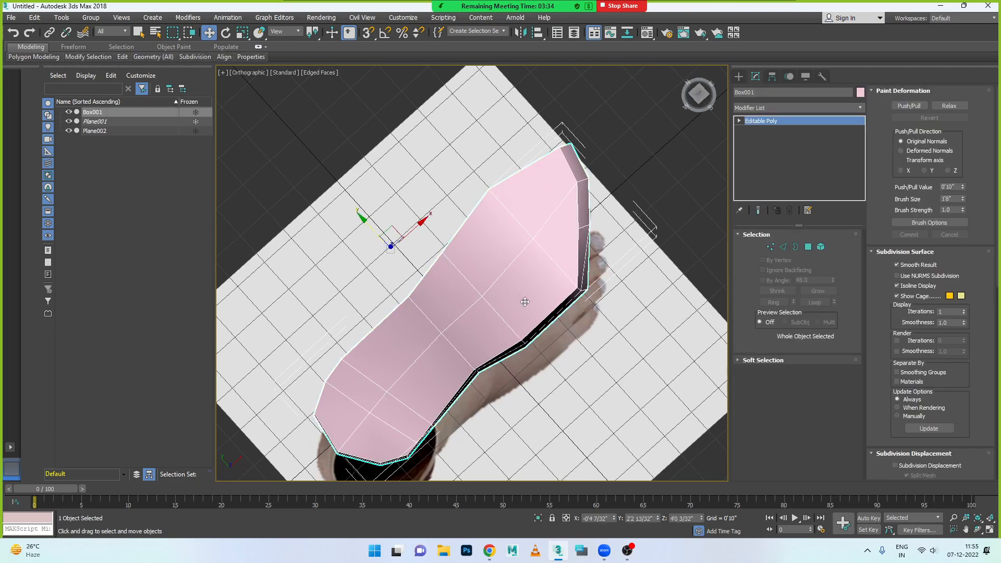
pyautogui.click(783, 107)
pyautogui.write('tu')
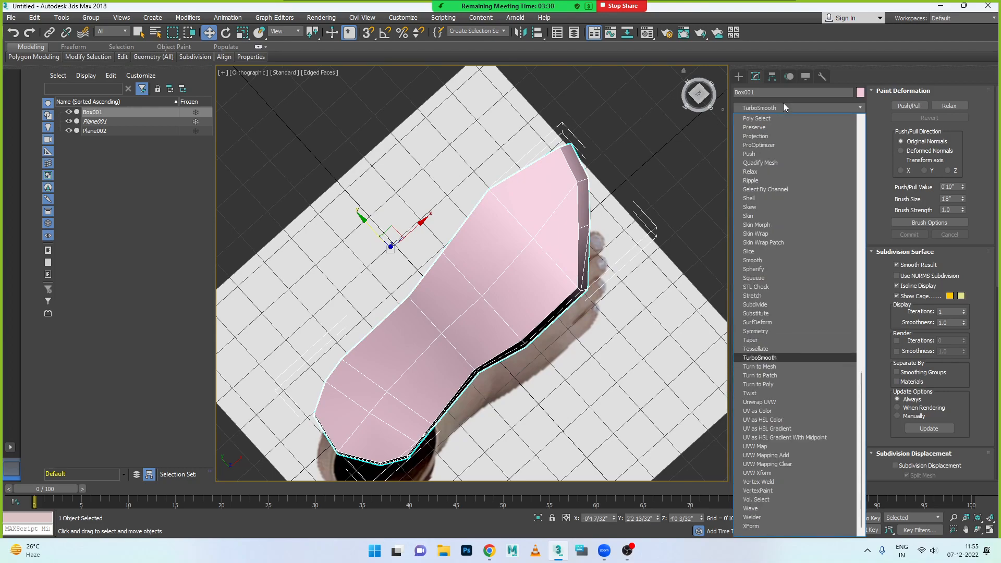
pyautogui.click(774, 357)
pyautogui.click(679, 344)
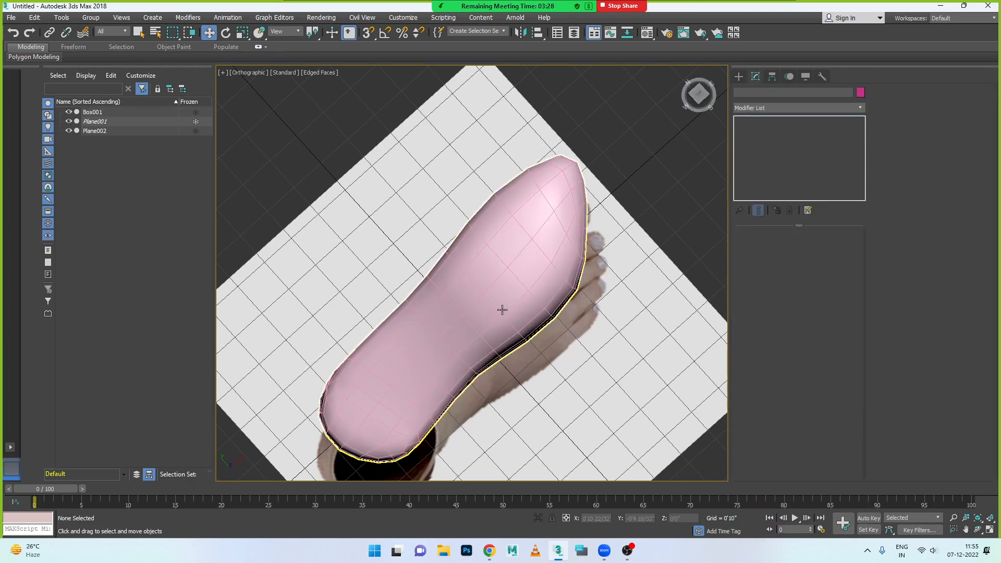
pyautogui.scroll(-3, 504, 308)
pyautogui.hotkey('alt', 'w')
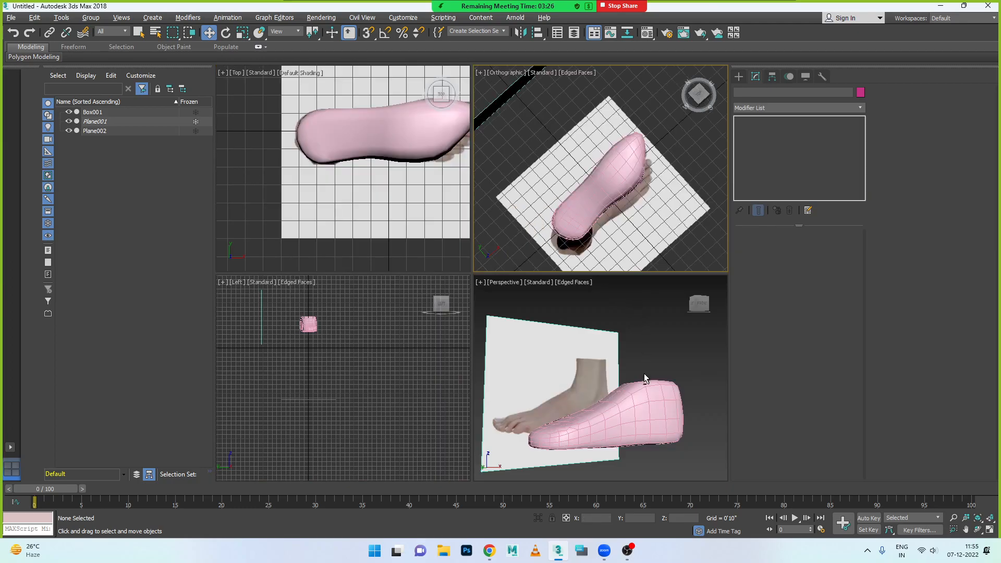
# - Examine the foot together with both image planes in the perspective view, toggling the visibility of Plane002
pyautogui.click(643, 351)
pyautogui.hotkey('alt', 'w')
pyautogui.keyDown('alt'); pyautogui.moveTo(536, 360); pyautogui.dragTo(452, 391, button='middle'); pyautogui.keyUp('alt')
pyautogui.scroll(-10, 487, 339)
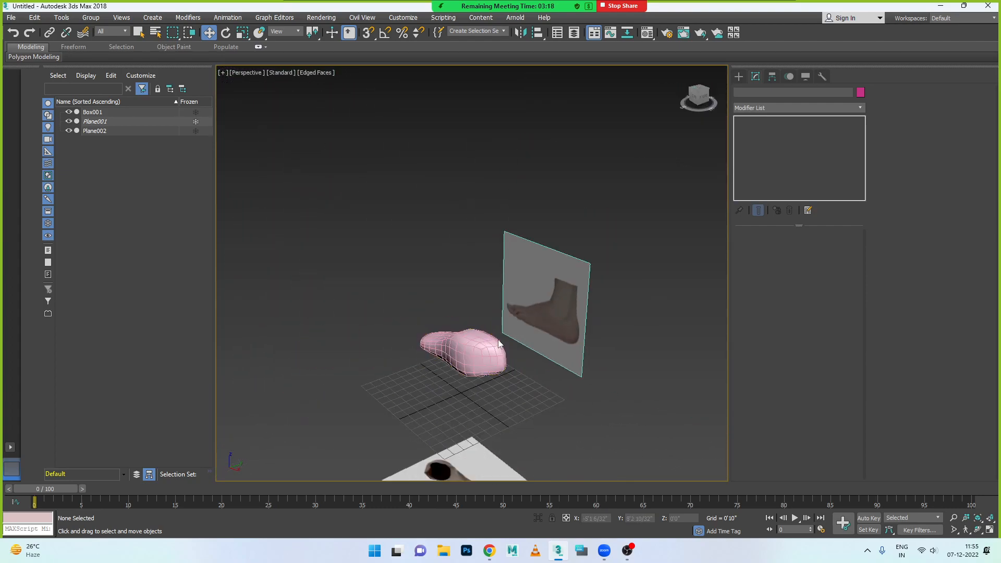
pyautogui.moveTo(438, 373); pyautogui.dragTo(540, 448)
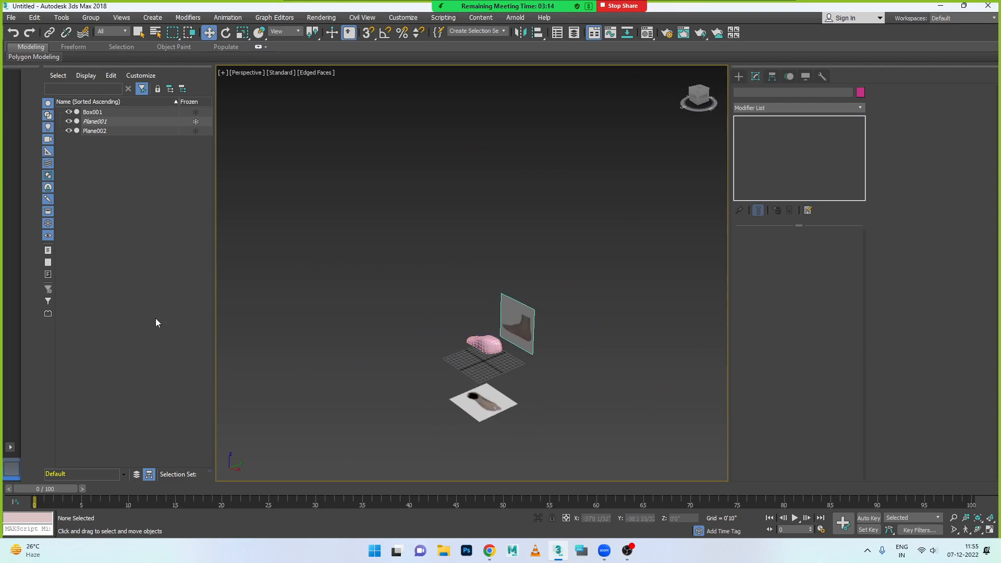
pyautogui.rightClick(97, 130)
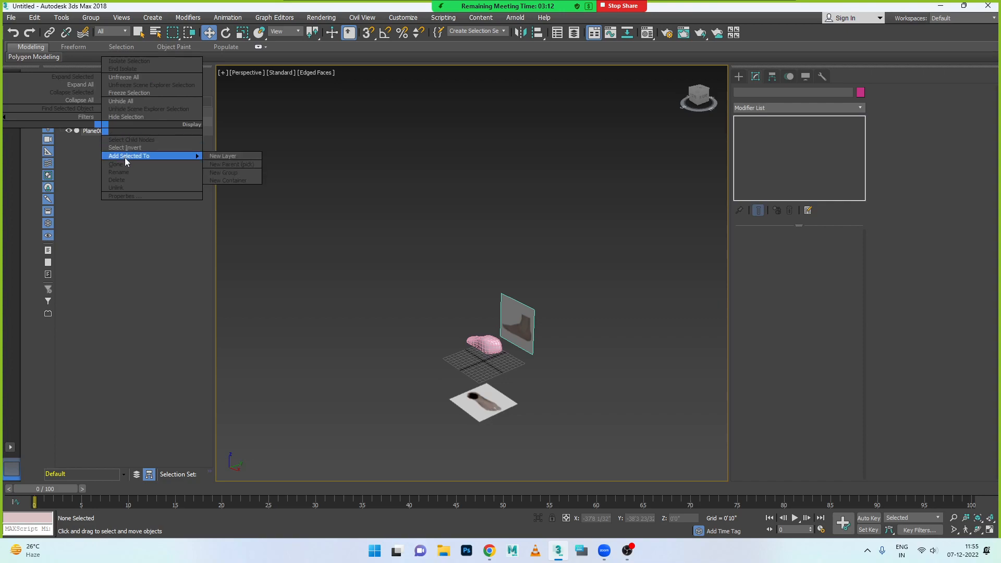
pyautogui.click(149, 246)
pyautogui.click(97, 131)
pyautogui.click(69, 130)
pyautogui.click(69, 131)
# - Select the top-foot image plane Plane001, open its object properties and unfreeze it
pyautogui.click(93, 121)
pyautogui.rightClick(100, 121)
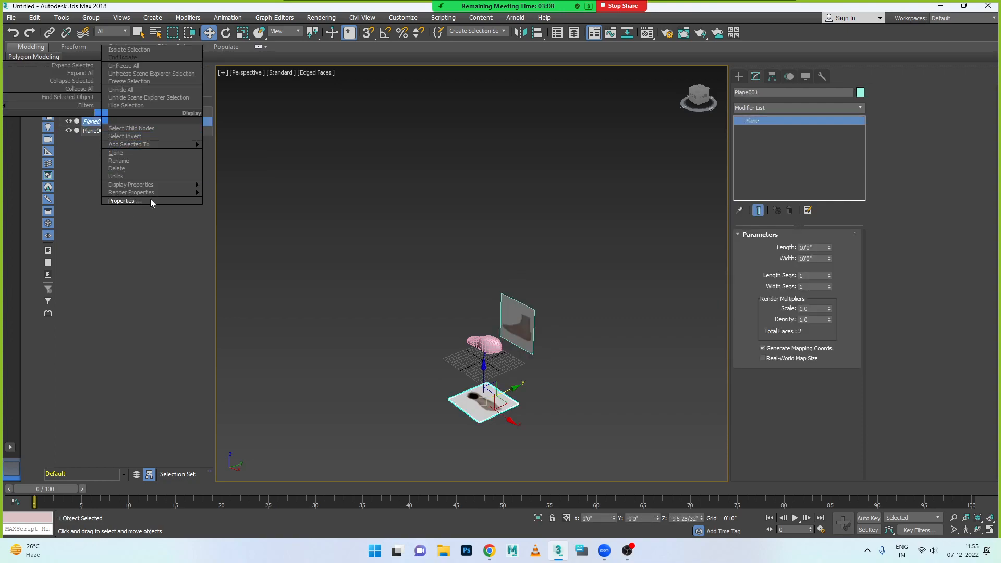
pyautogui.click(143, 202)
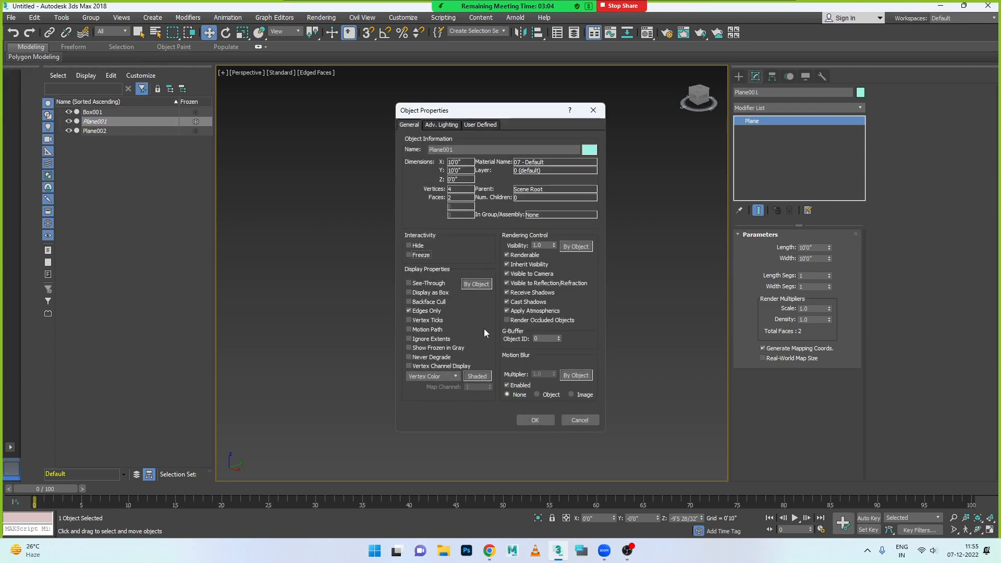
pyautogui.click(535, 420)
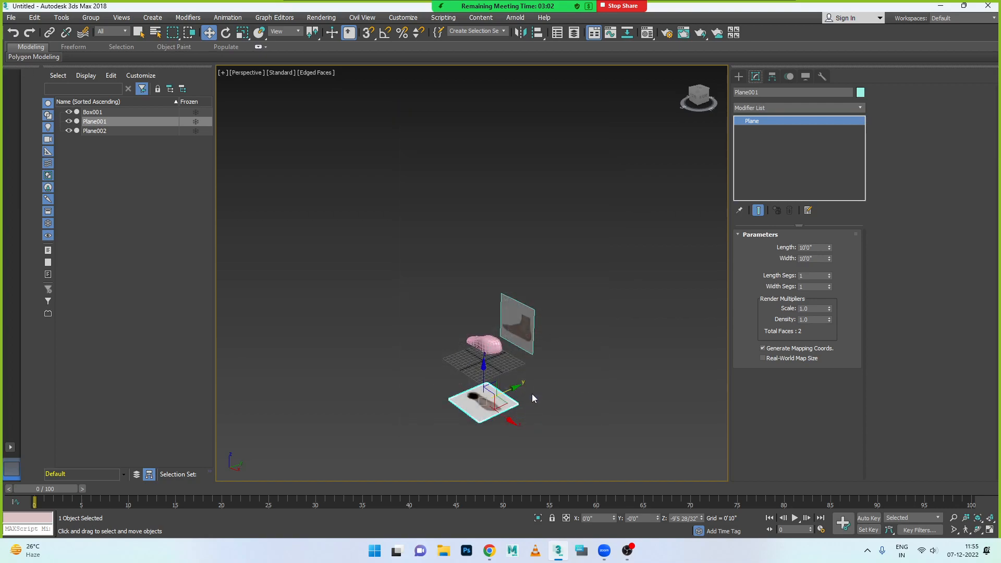
# - Rotate the top-foot image plane about Z, trying an absolute rotation of 180 before setting it to 0
pyautogui.press('e')
pyautogui.moveTo(491, 426); pyautogui.dragTo(404, 406)
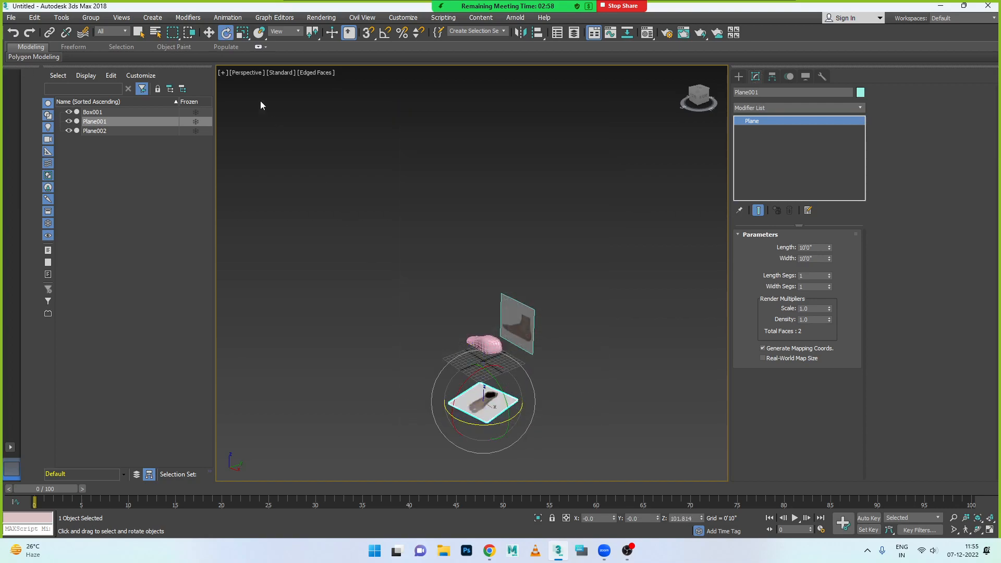
pyautogui.rightClick(227, 36)
pyautogui.moveTo(540, 294); pyautogui.dragTo(487, 292)
pyautogui.write('180')
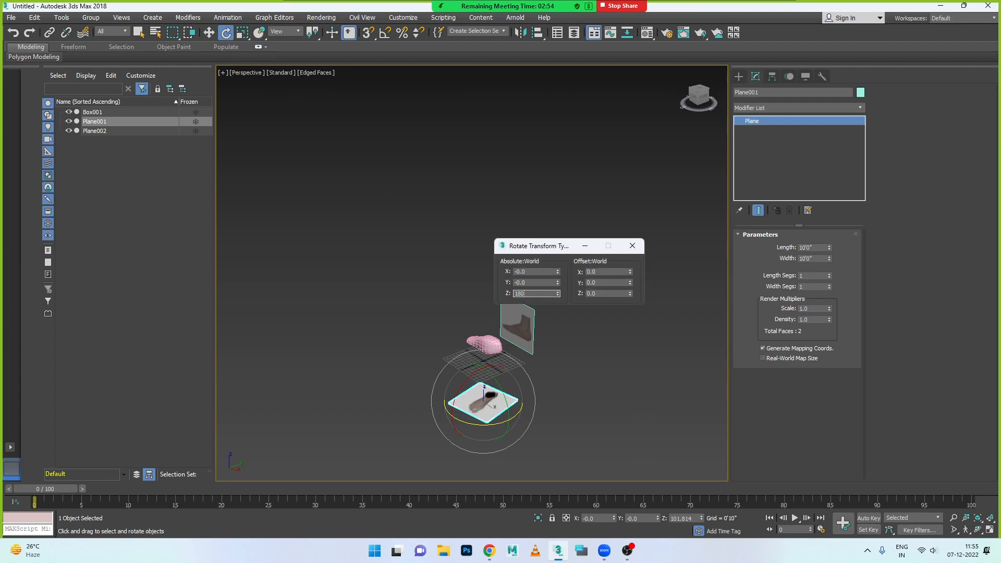
pyautogui.press('Return')
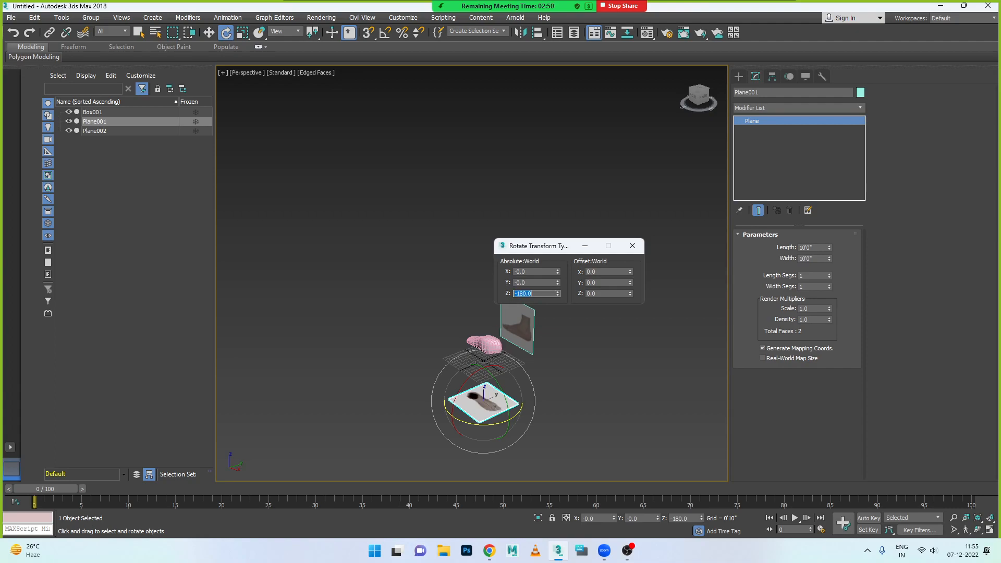
pyautogui.press('Return')
pyautogui.click(632, 246)
# - Select the foot box in the top view and center its pivot to the object
pyautogui.keyDown('alt'); pyautogui.moveTo(408, 338); pyautogui.dragTo(483, 358, button='middle'); pyautogui.keyUp('alt')
pyautogui.hotkey('alt', 'w')
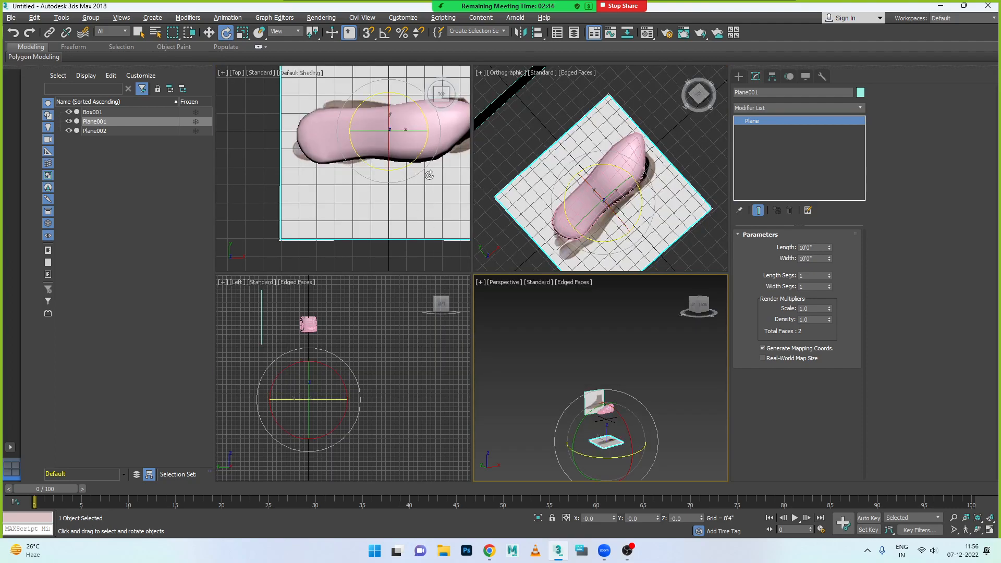
pyautogui.hotkey('alt', 'w')
pyautogui.moveTo(595, 178); pyautogui.dragTo(593, 266)
pyautogui.hotkey('ctrl', 'z')
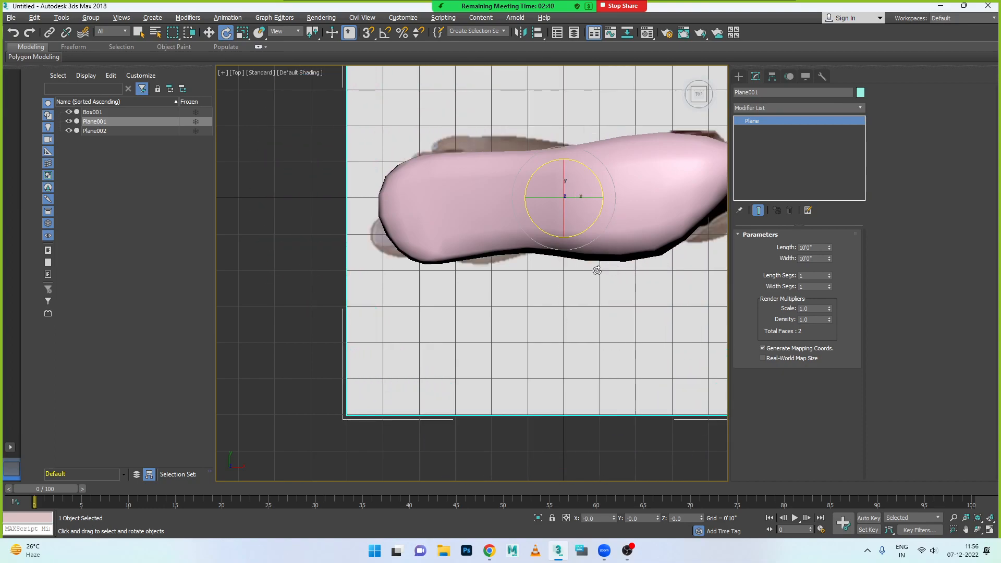
pyautogui.click(606, 236)
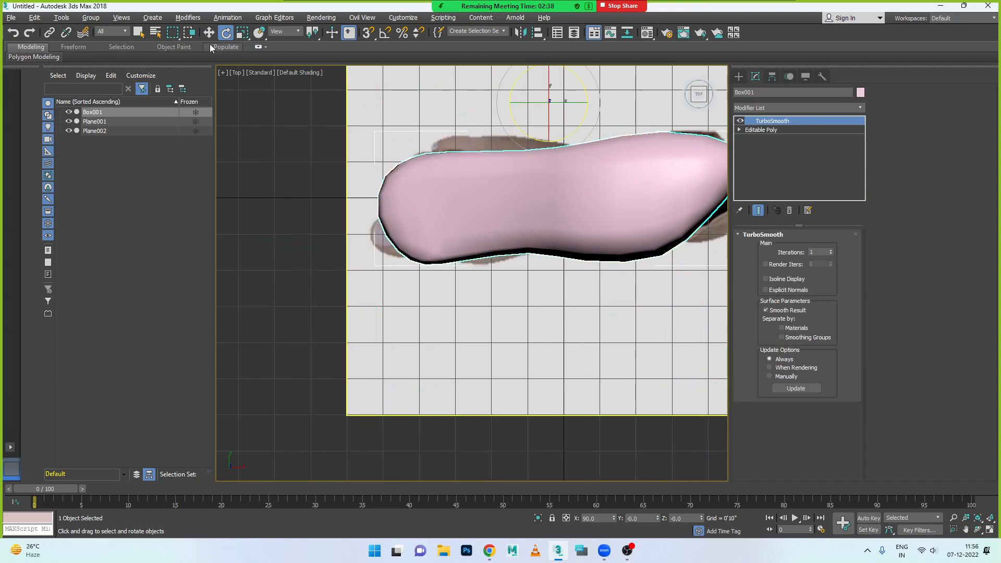
pyautogui.click(773, 77)
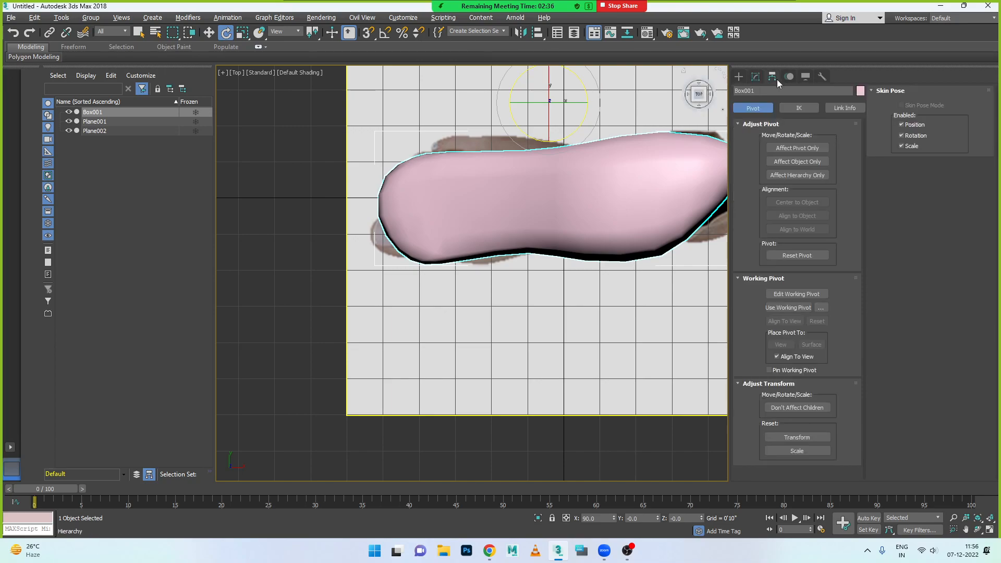
pyautogui.click(804, 149)
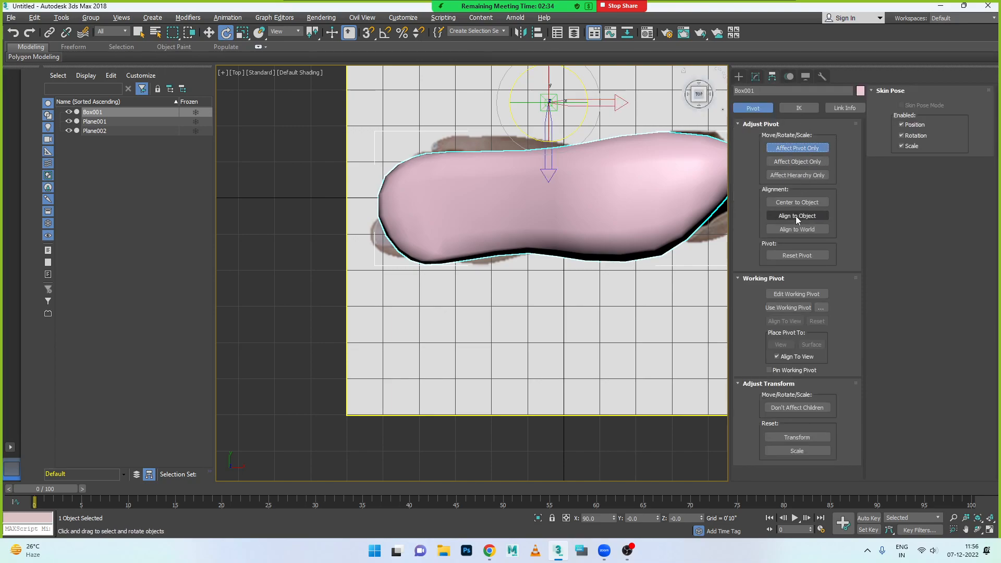
pyautogui.click(801, 201)
pyautogui.click(792, 148)
# - Rotate the foot box about half a turn in the top view to match the foot image, and show edged faces
pyautogui.moveTo(592, 175); pyautogui.dragTo(796, 249)
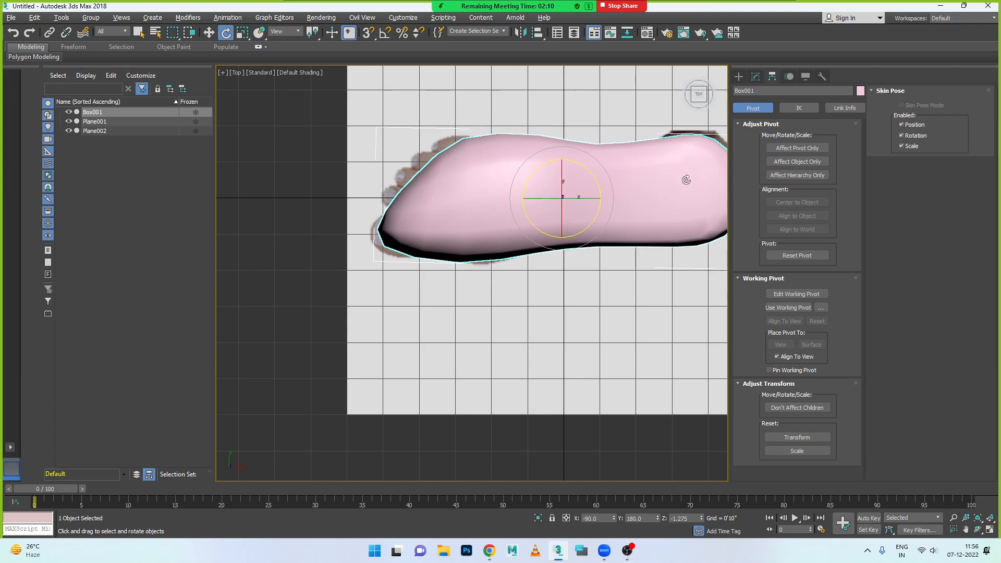
pyautogui.click(299, 73)
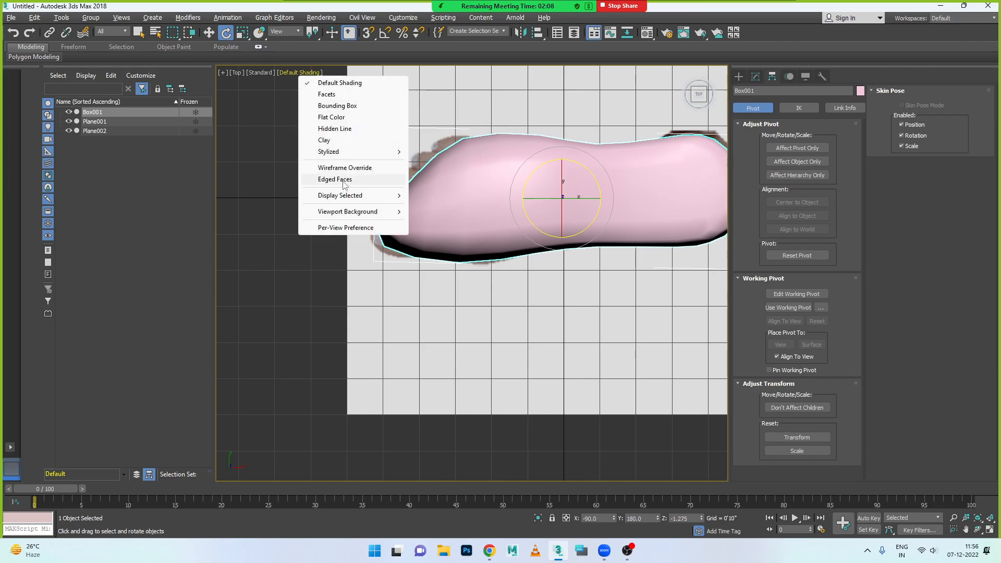
pyautogui.click(324, 179)
pyautogui.click(593, 275)
pyautogui.click(478, 231)
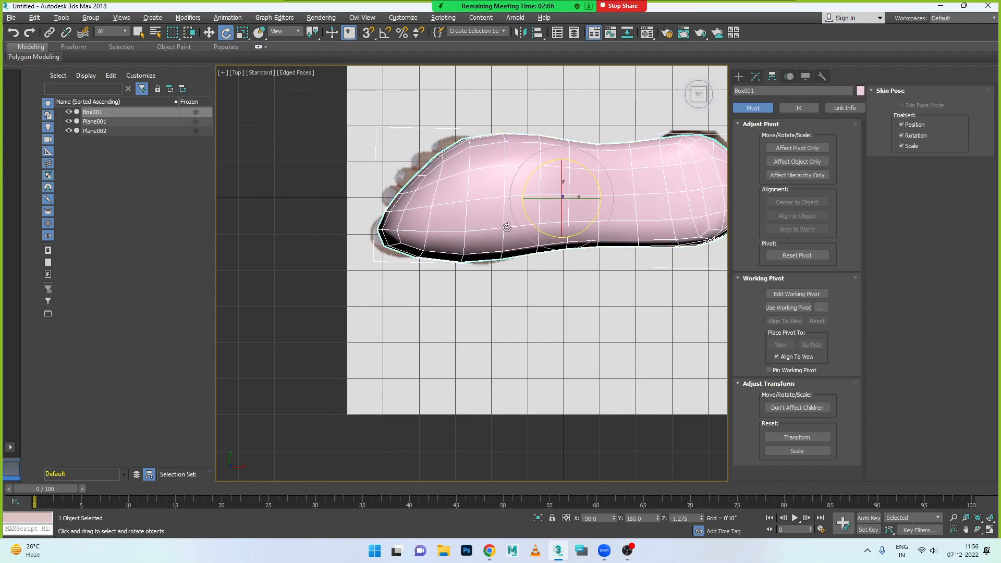
# - In the front view, turn the foot box about Z and enter 180 as its absolute Z rotation, aligning it with the side-foot image
pyautogui.click(757, 78)
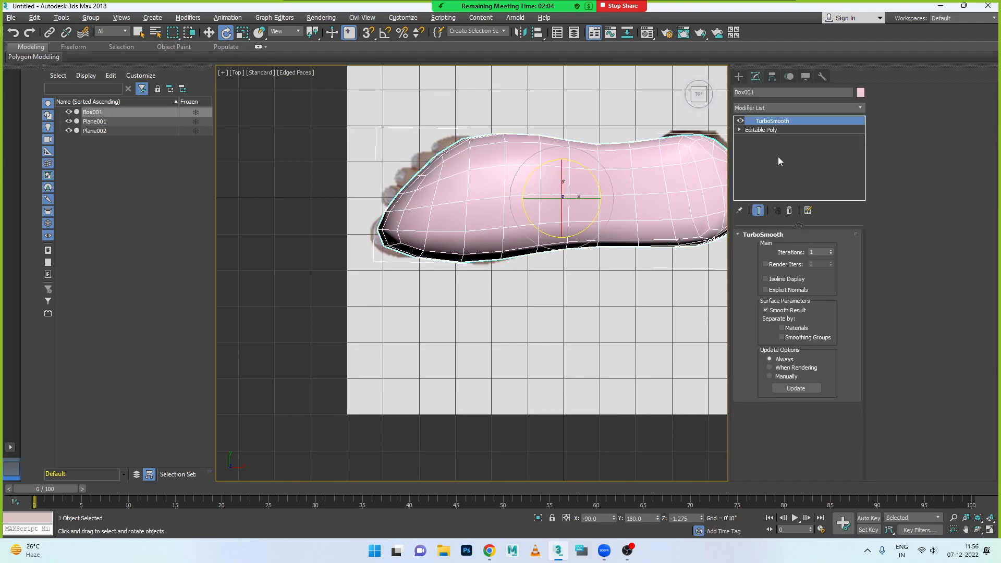
pyautogui.click(757, 130)
pyautogui.scroll(-3, 589, 263)
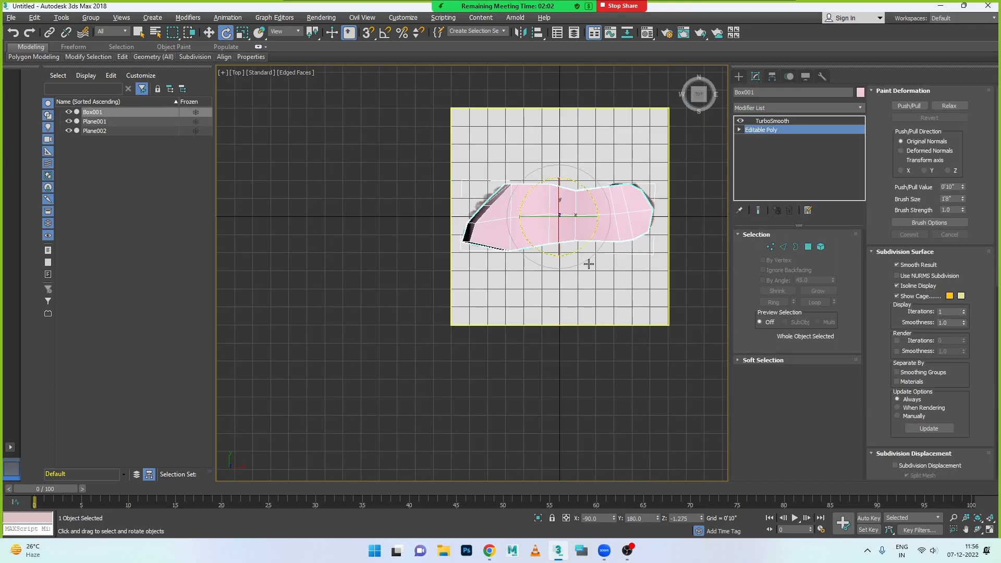
pyautogui.keyDown('alt'); pyautogui.moveTo(592, 264); pyautogui.dragTo(596, 264, button='middle'); pyautogui.keyUp('alt')
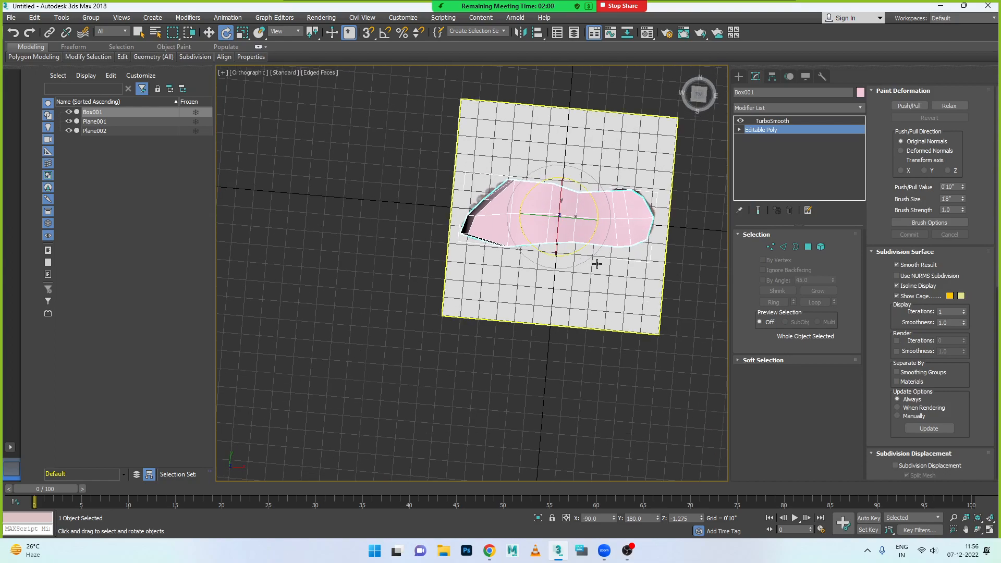
pyautogui.press('f')
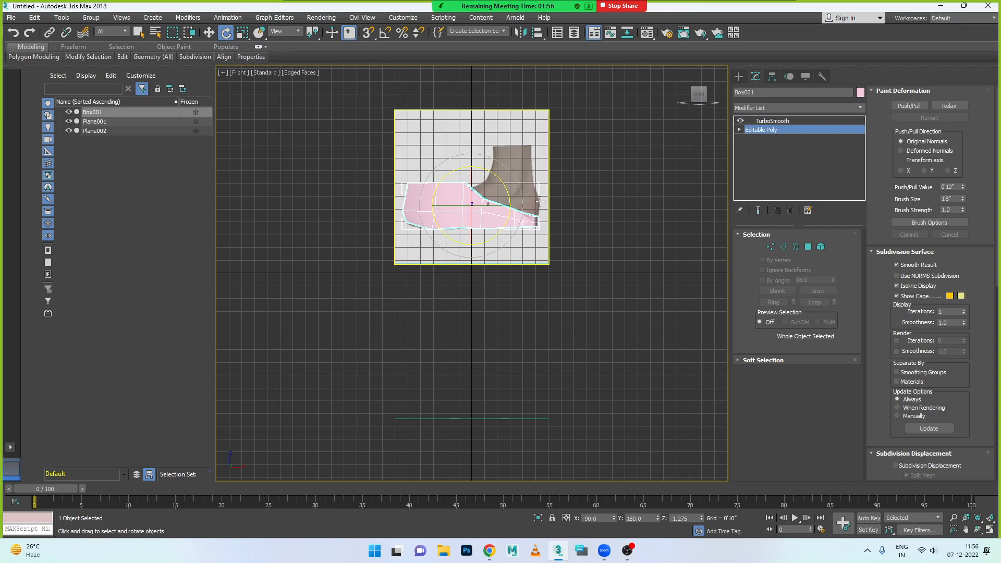
pyautogui.moveTo(494, 207); pyautogui.dragTo(368, 202)
pyautogui.rightClick(226, 33)
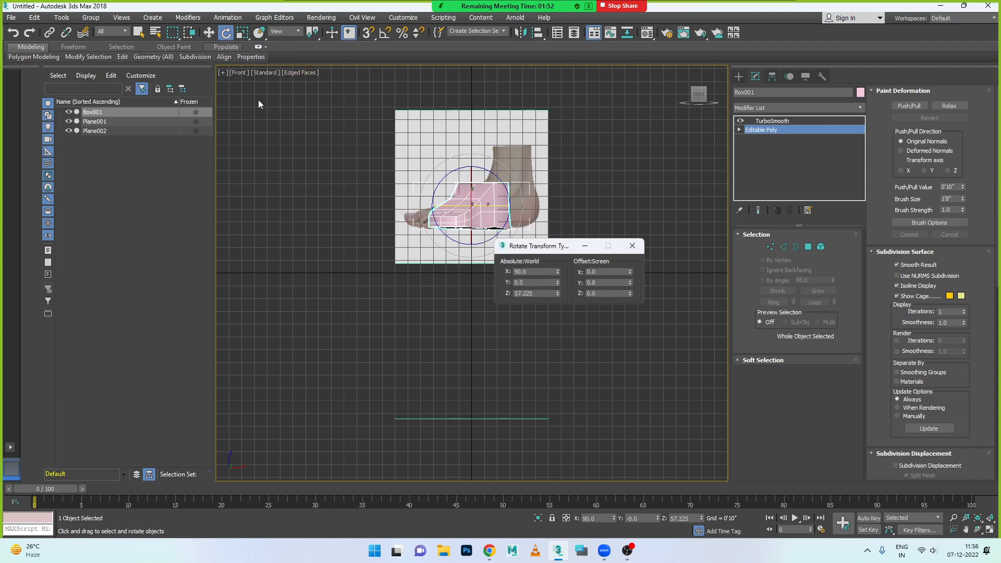
pyautogui.doubleClick(540, 295)
pyautogui.write('-90')
pyautogui.press('Return')
pyautogui.write('180')
pyautogui.press('Return')
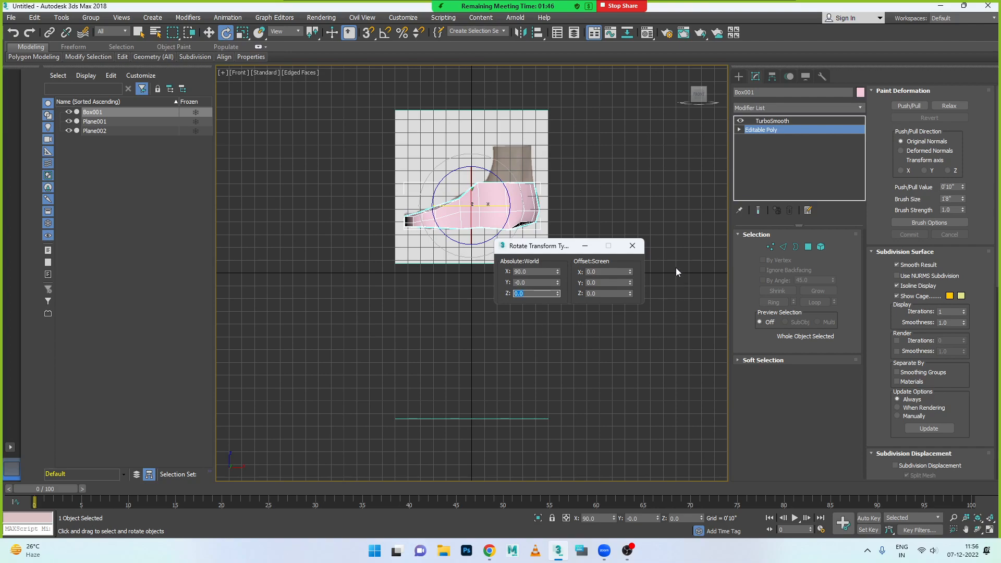
pyautogui.click(633, 246)
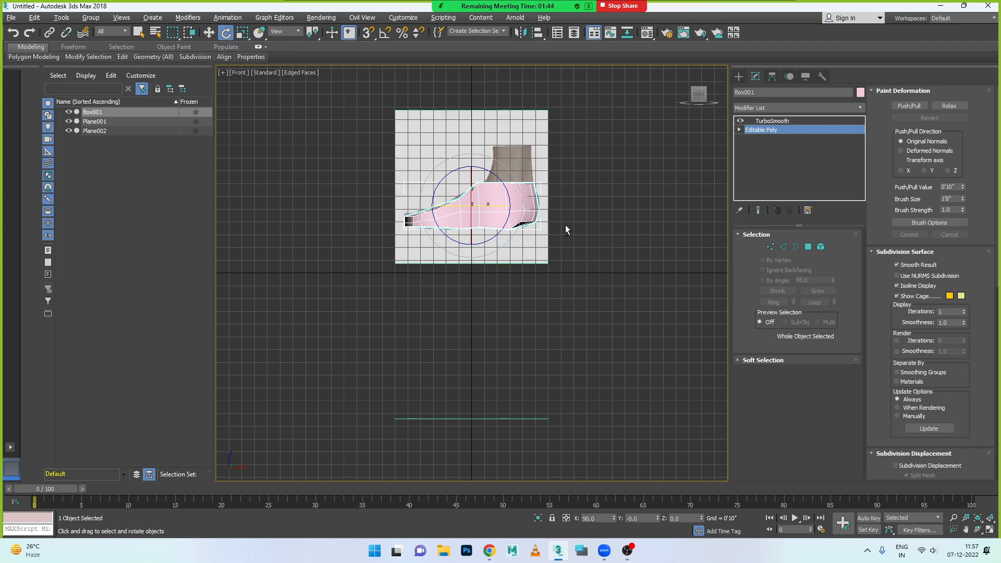
# - From an angled view, rotate the foot box freely about Z to about 36.94 degrees
pyautogui.hotkey('alt', 'w')
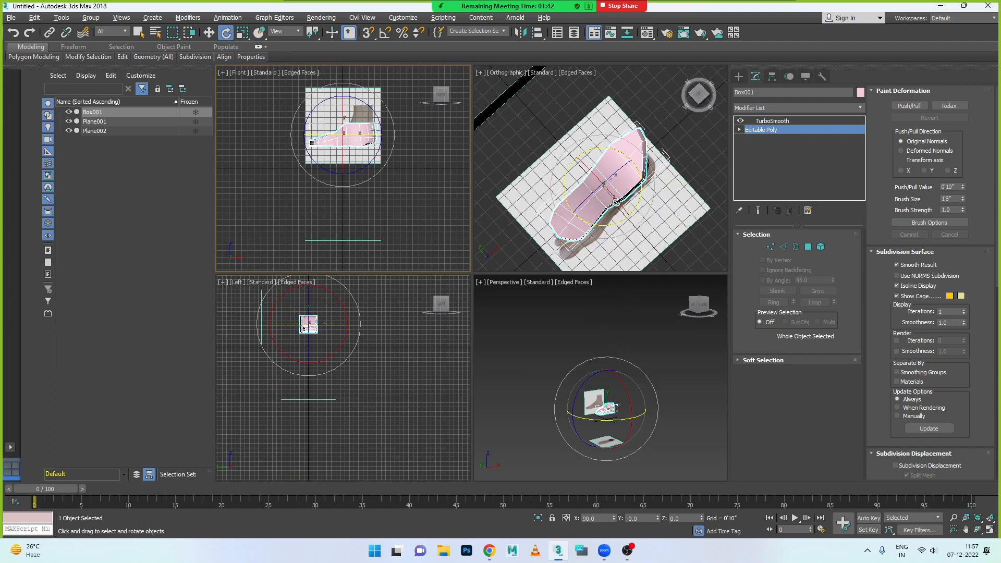
pyautogui.click(616, 202)
pyautogui.hotkey('alt', 'w')
pyautogui.keyDown('alt'); pyautogui.moveTo(545, 331); pyautogui.dragTo(517, 291, button='middle'); pyautogui.keyUp('alt')
pyautogui.scroll(-2, 534, 373)
pyautogui.keyDown('alt'); pyautogui.moveTo(530, 380); pyautogui.dragTo(501, 366, button='middle'); pyautogui.keyUp('alt')
pyautogui.moveTo(511, 353); pyautogui.dragTo(722, 328)
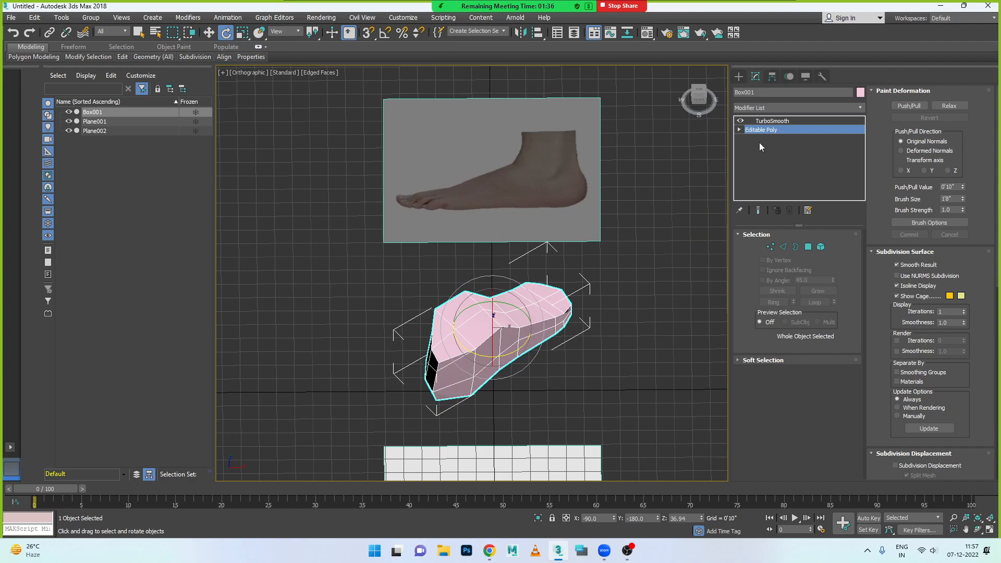
# - Enter absolute Z rotations of 0 and 180 for the foot box to line its toe end up with the side-foot image
pyautogui.rightClick(225, 33)
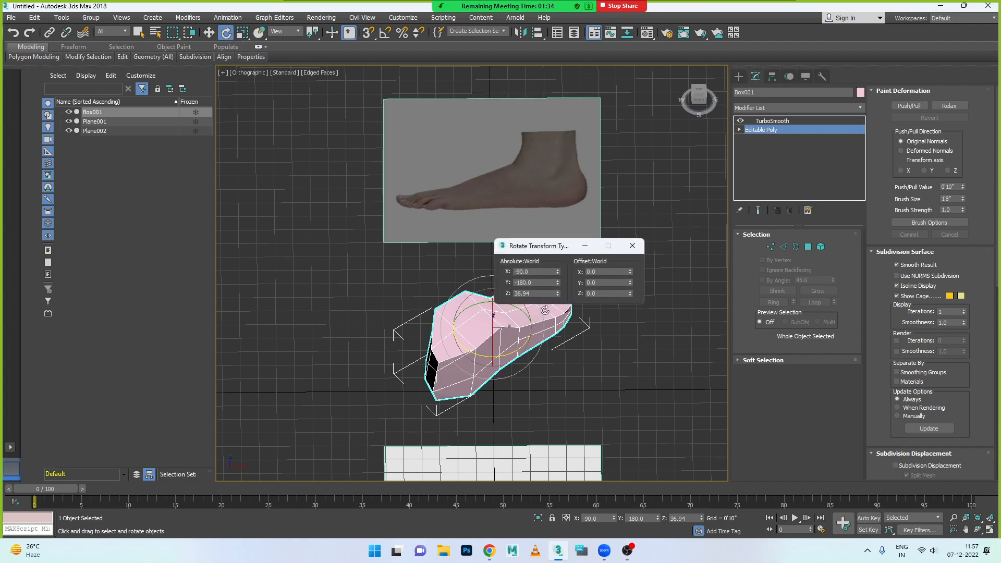
pyautogui.doubleClick(534, 293)
pyautogui.write('0')
pyautogui.press('Return')
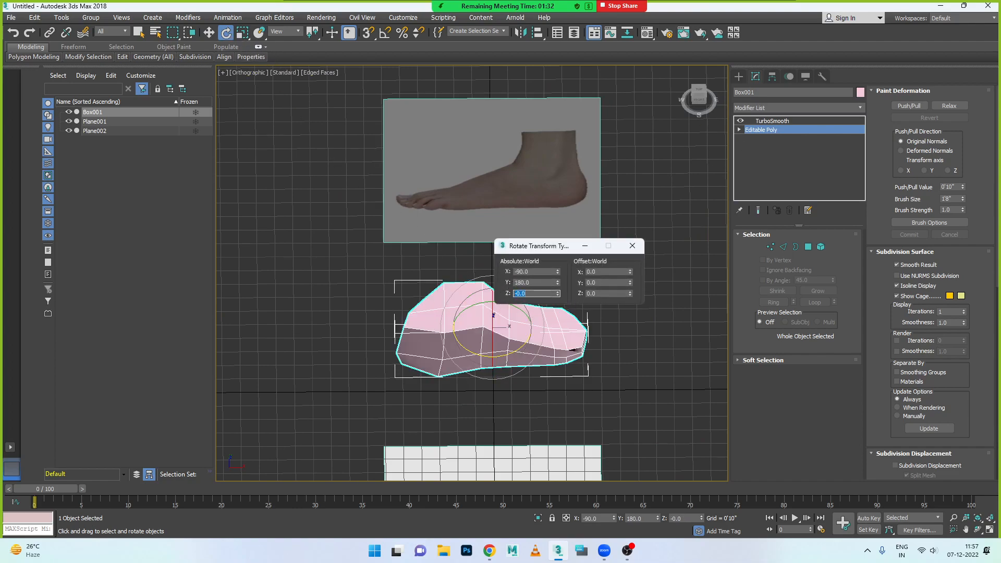
pyautogui.write('180')
pyautogui.press('Return')
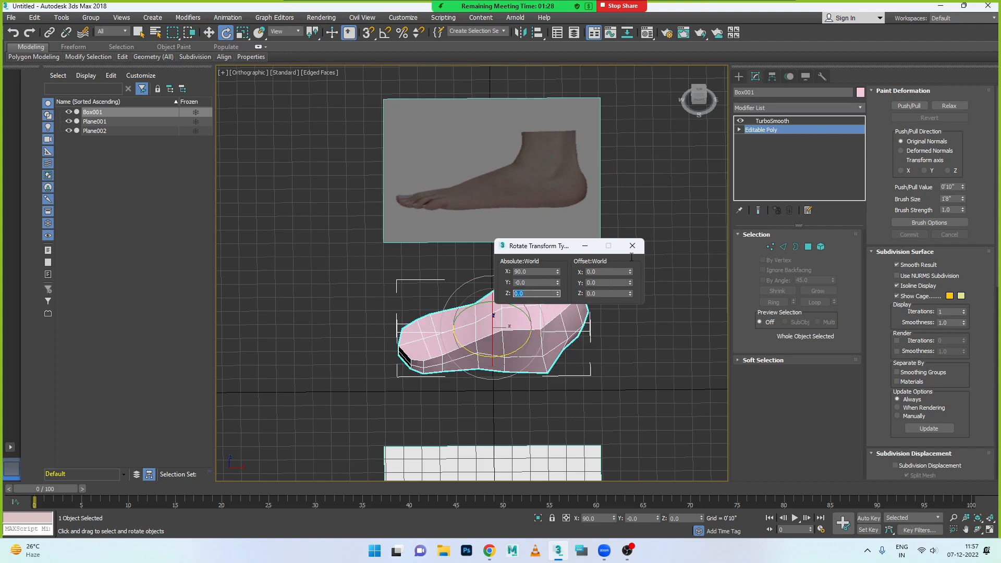
pyautogui.click(632, 245)
# - Compare the foot box with the side-foot image in the front and angled views, and reselect it to view its smoothed form
pyautogui.moveTo(558, 352)
pyautogui.keyDown('alt'); pyautogui.mouseDown(button='middle')
pyautogui.moveTo(550, 252)
pyautogui.moveTo(563, 345)
pyautogui.mouseUp(button='middle'); pyautogui.keyUp('alt')
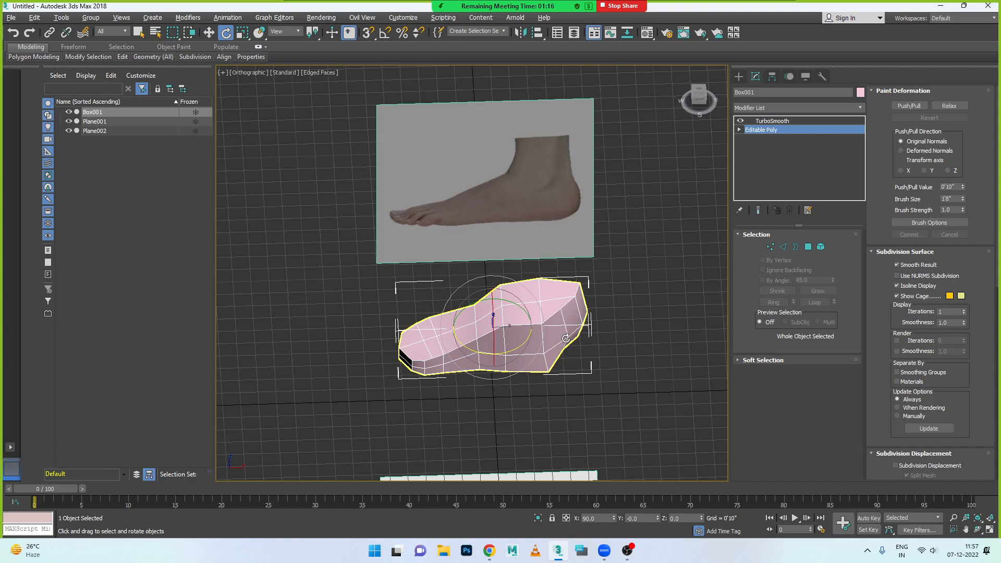
pyautogui.click(565, 333)
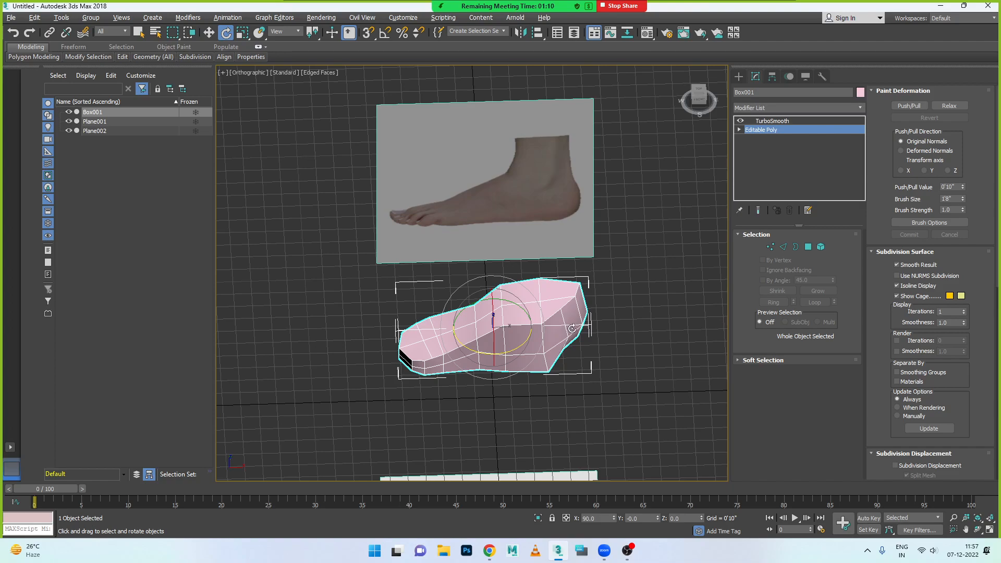
pyautogui.hotkey('alt', 'w')
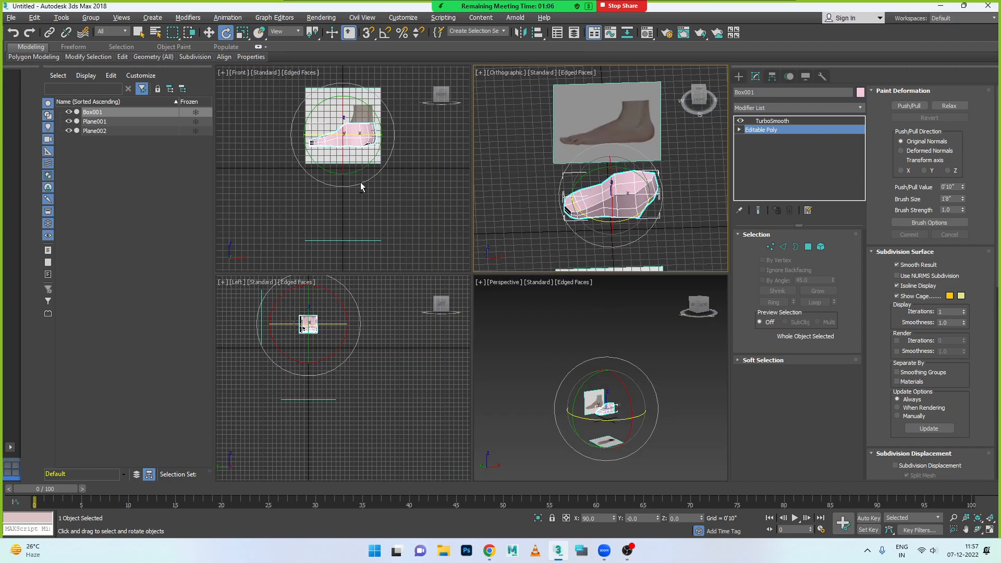
pyautogui.hotkey('alt', 'w')
pyautogui.hotkey('alt', 'w')
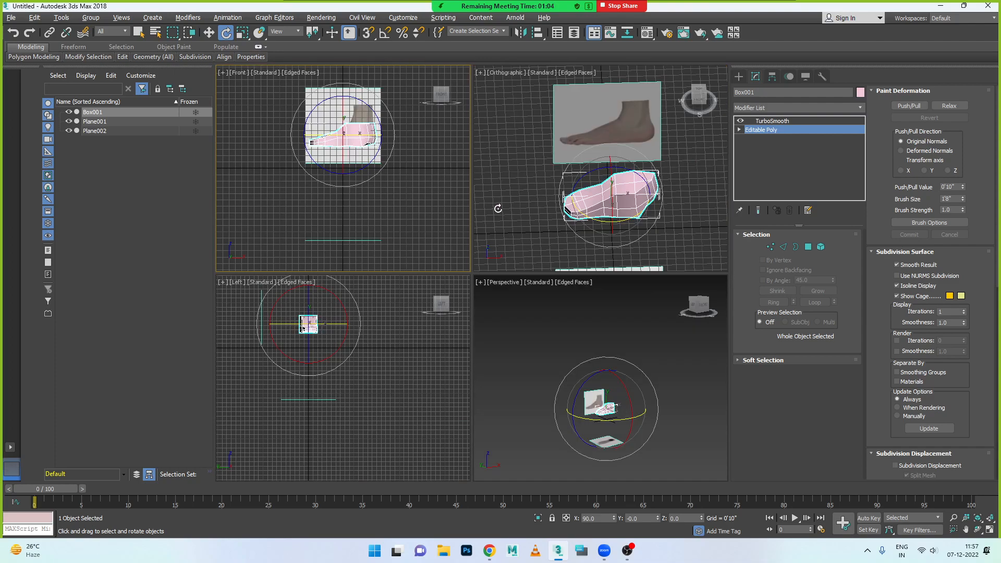
pyautogui.hotkey('alt', 'w')
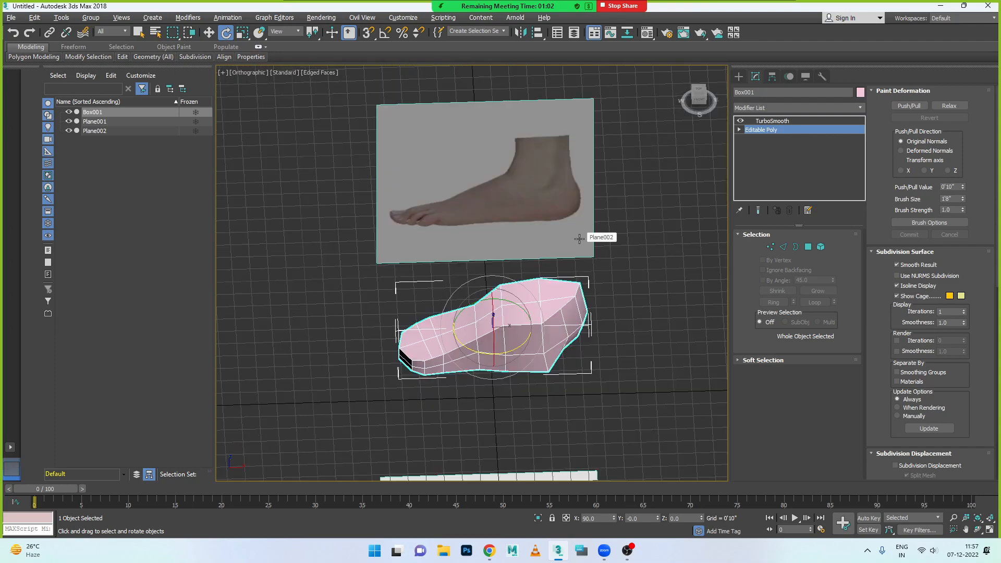
pyautogui.click(569, 288)
pyautogui.click(619, 255)
pyautogui.click(541, 302)
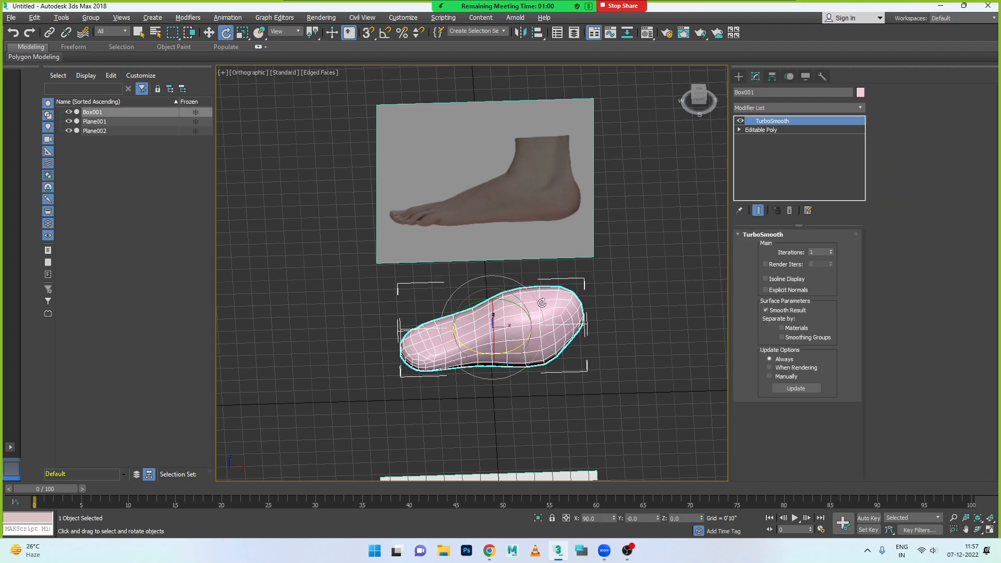
# - Frame the foot box in a maximized left view and open its Editable Poly at Vertex level
pyautogui.hotkey('alt', 'w')
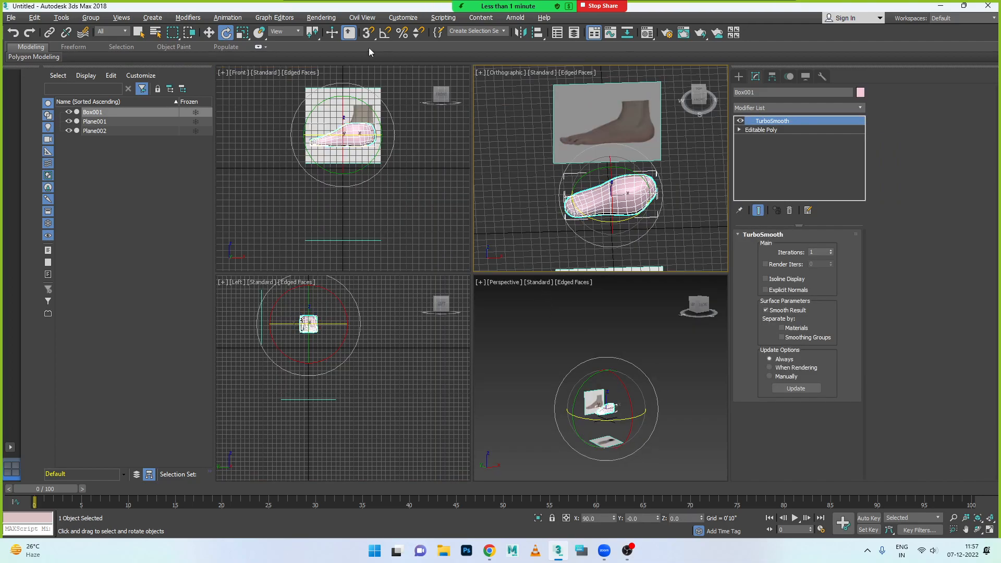
pyautogui.hotkey('alt', 'w')
pyautogui.hotkey('alt', 'w')
pyautogui.hotkey('alt', 'w')
pyautogui.hotkey('alt', 'w')
pyautogui.hotkey('alt', 'w')
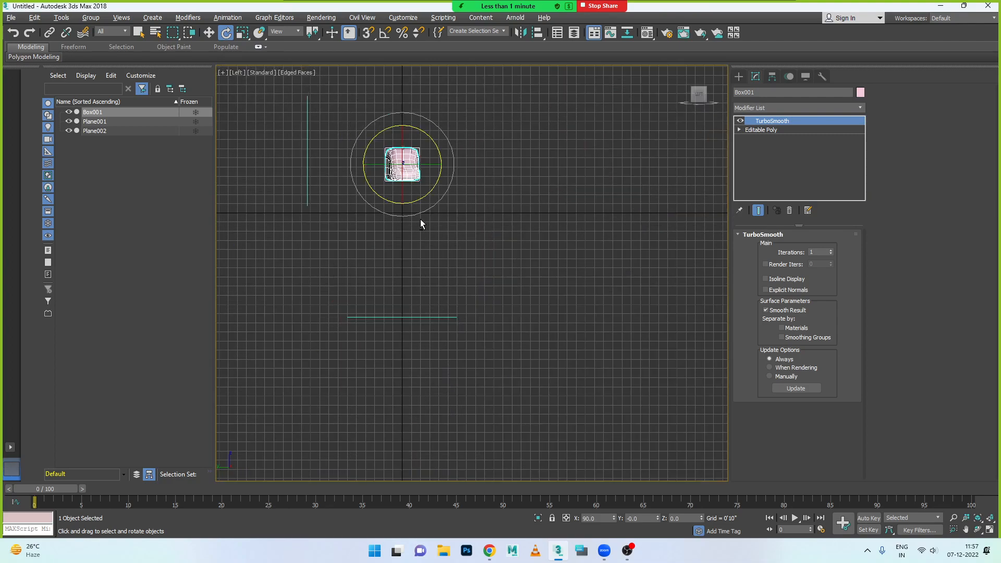
pyautogui.press('z')
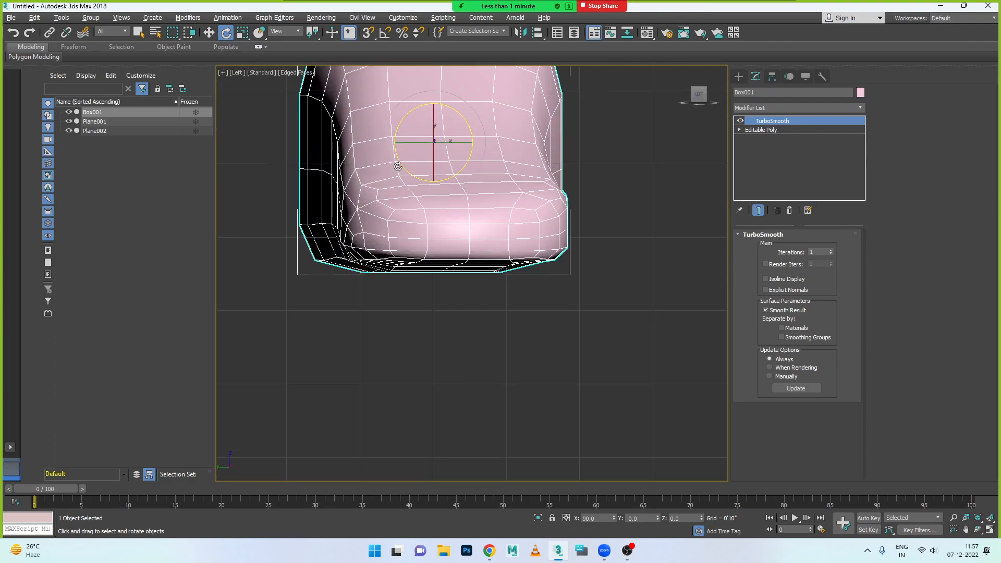
pyautogui.moveTo(414, 171); pyautogui.dragTo(411, 304, button='middle')
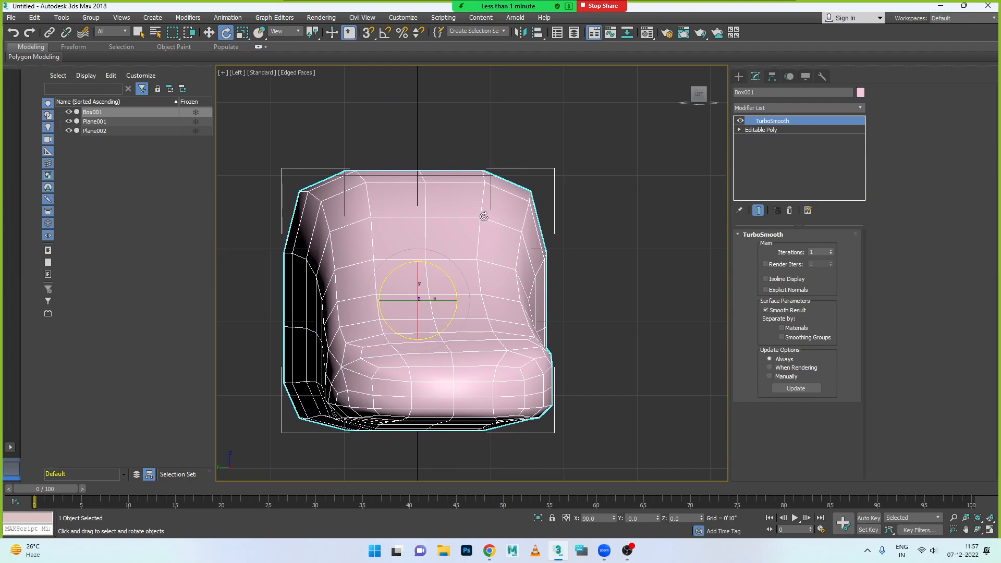
pyautogui.click(757, 131)
pyautogui.click(739, 130)
pyautogui.click(759, 139)
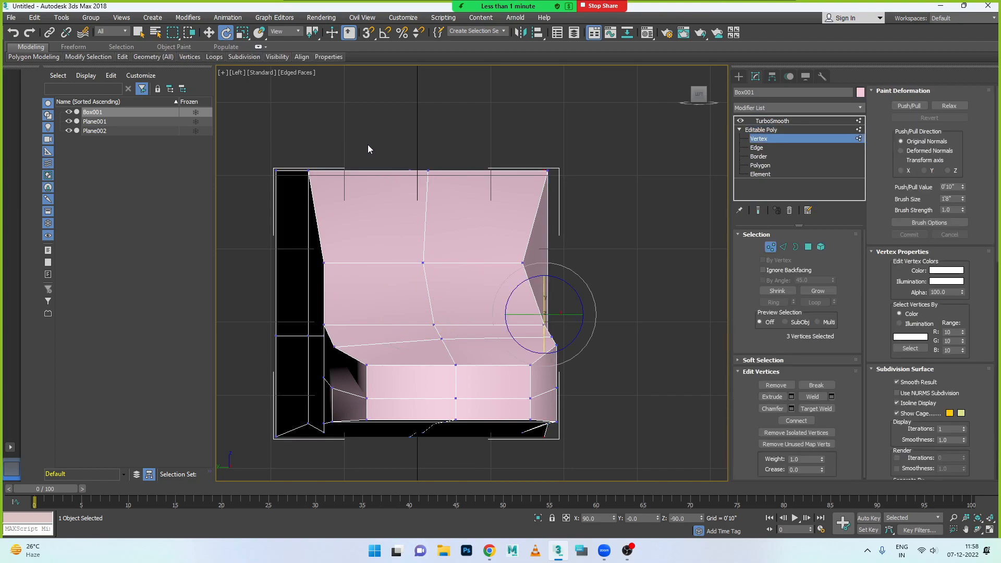
# - Move the foot box's upper corner vertex beside the dark side face slightly outward along the top edge in the left view
pyautogui.click(309, 172)
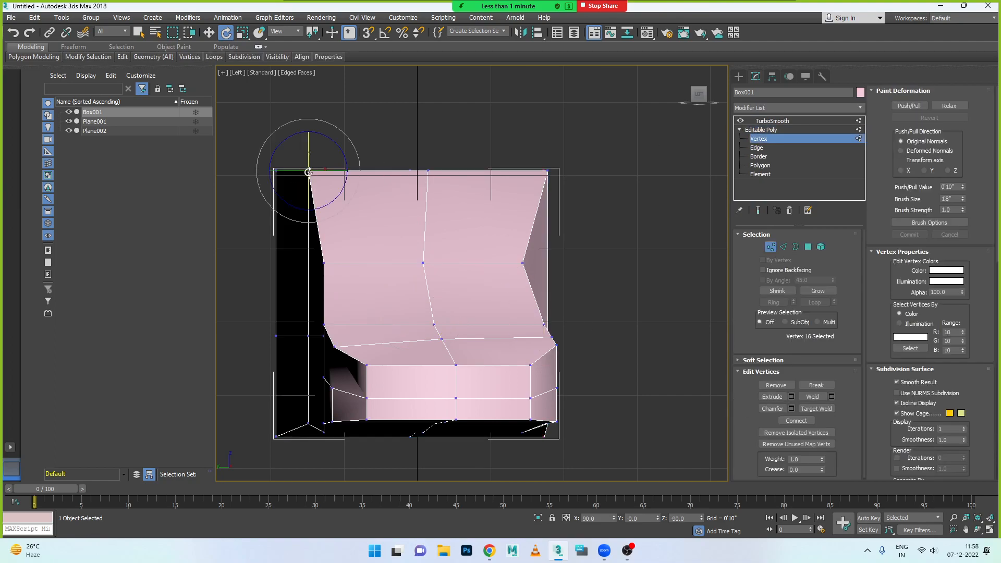
pyautogui.press('w')
pyautogui.moveTo(350, 174); pyautogui.dragTo(332, 172)
# - Raise the three vertices of the row below the foot box's top edge, one at a time, until level with that edge
pyautogui.click(323, 262)
pyautogui.moveTo(324, 230); pyautogui.dragTo(329, 134)
pyautogui.click(422, 262)
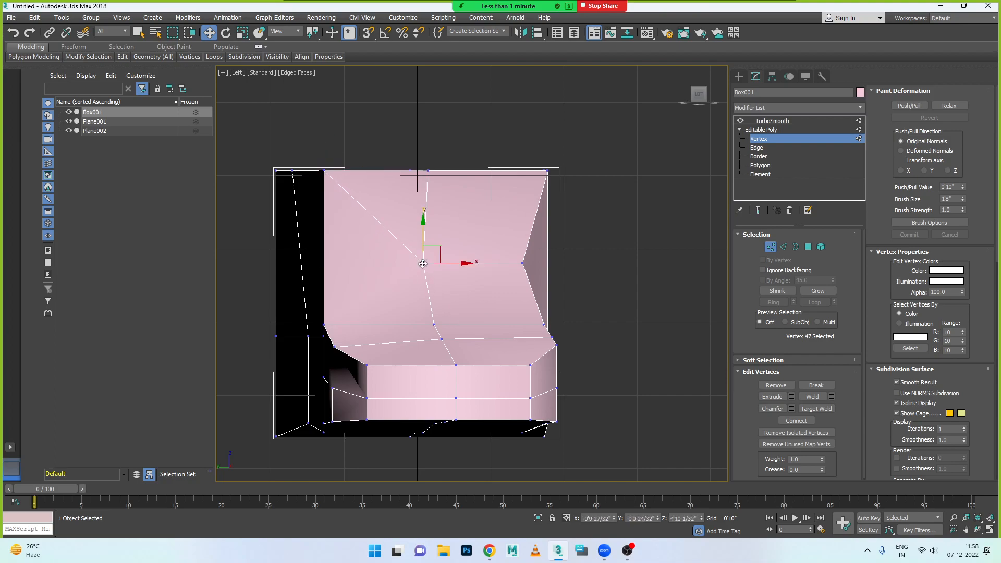
pyautogui.moveTo(422, 263); pyautogui.dragTo(423, 172)
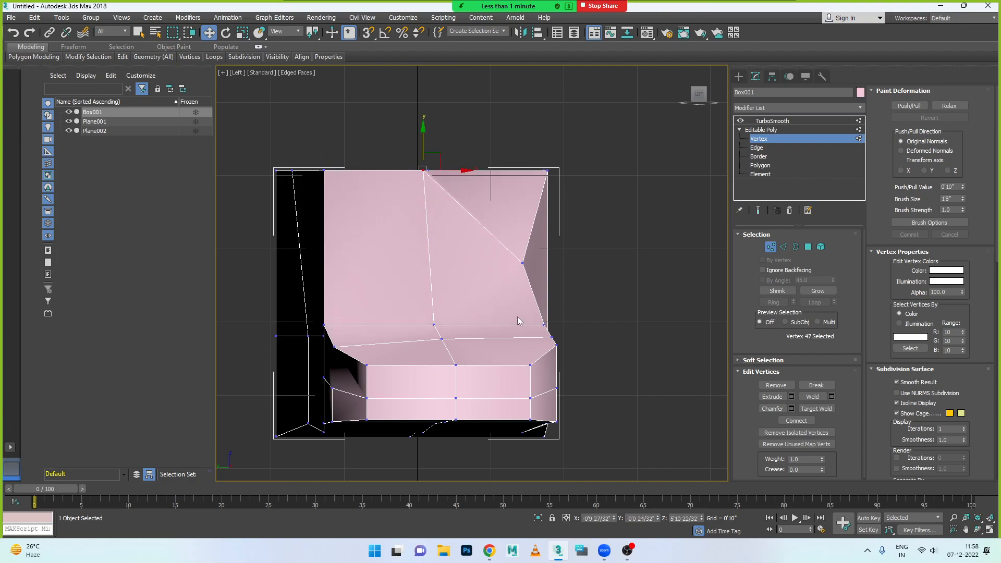
pyautogui.click(522, 262)
pyautogui.moveTo(522, 240); pyautogui.dragTo(541, 148)
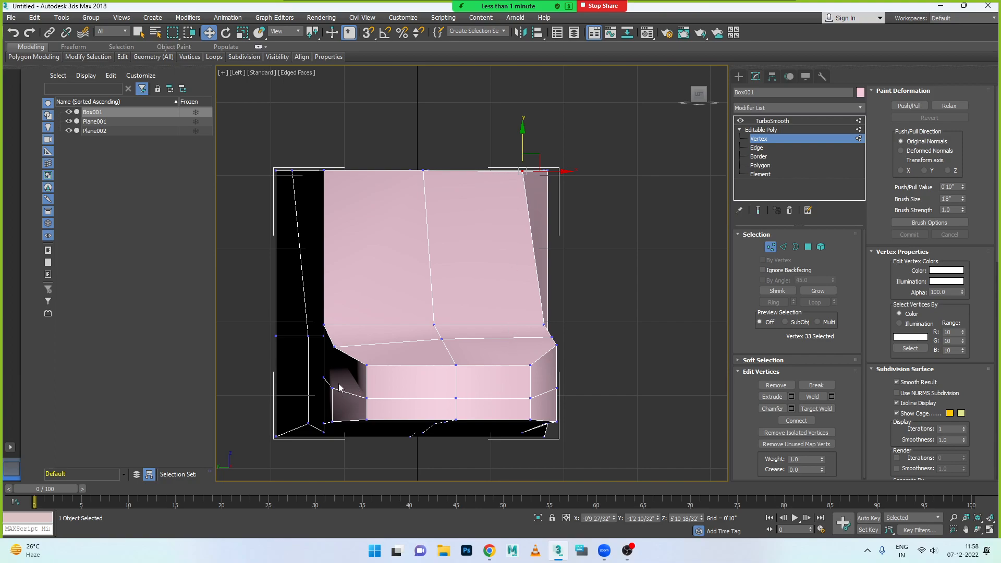
# - Collapse the two adjacent vertices on the near upper edge of the toe end into one, and nudge it slightly along X
pyautogui.hotkey('alt', 'w')
pyautogui.hotkey('alt', 'w')
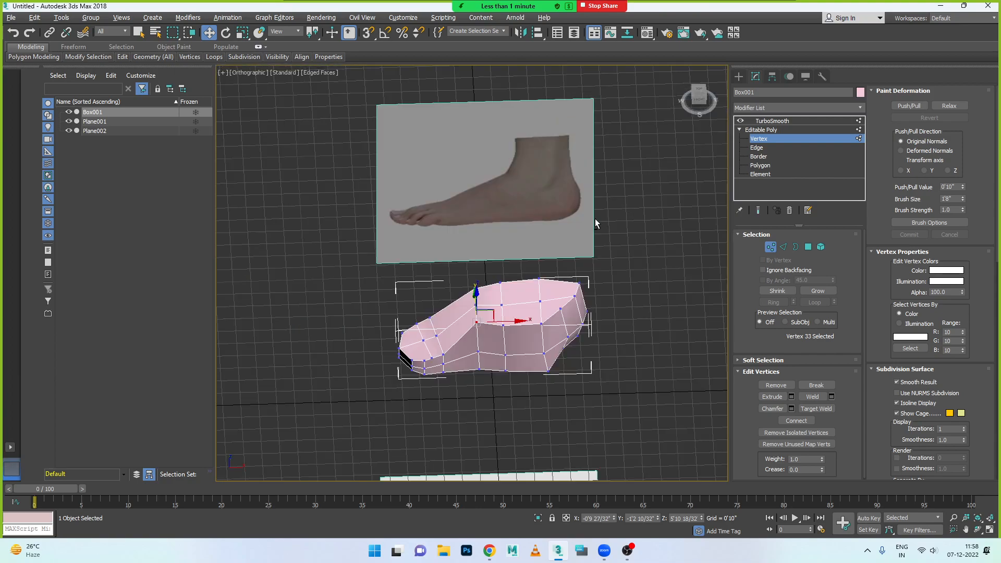
pyautogui.keyDown('alt'); pyautogui.moveTo(492, 361); pyautogui.dragTo(360, 357, button='middle'); pyautogui.keyUp('alt')
pyautogui.scroll(5, 440, 367)
pyautogui.click(401, 344)
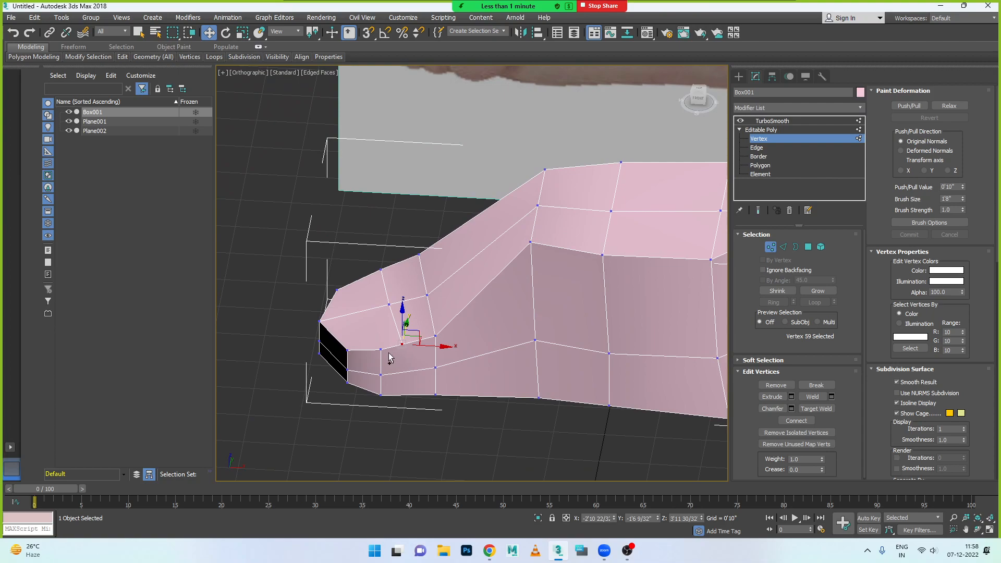
pyautogui.keyDown('ctrl'); pyautogui.click(380, 349); pyautogui.keyUp('ctrl')
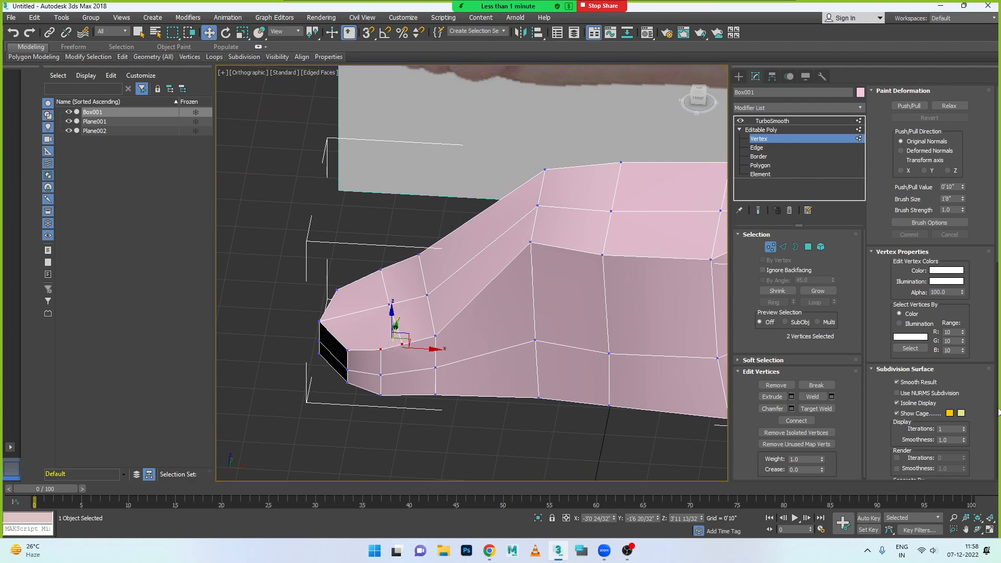
pyautogui.scroll(-3, 972, 423)
pyautogui.scroll(-6, 972, 423)
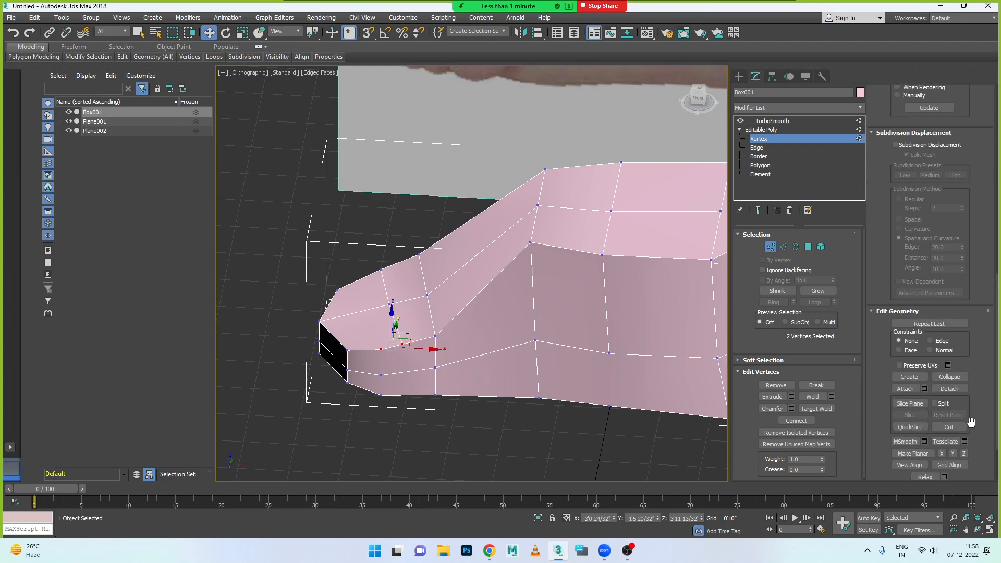
pyautogui.click(956, 379)
pyautogui.moveTo(428, 350); pyautogui.dragTo(423, 350)
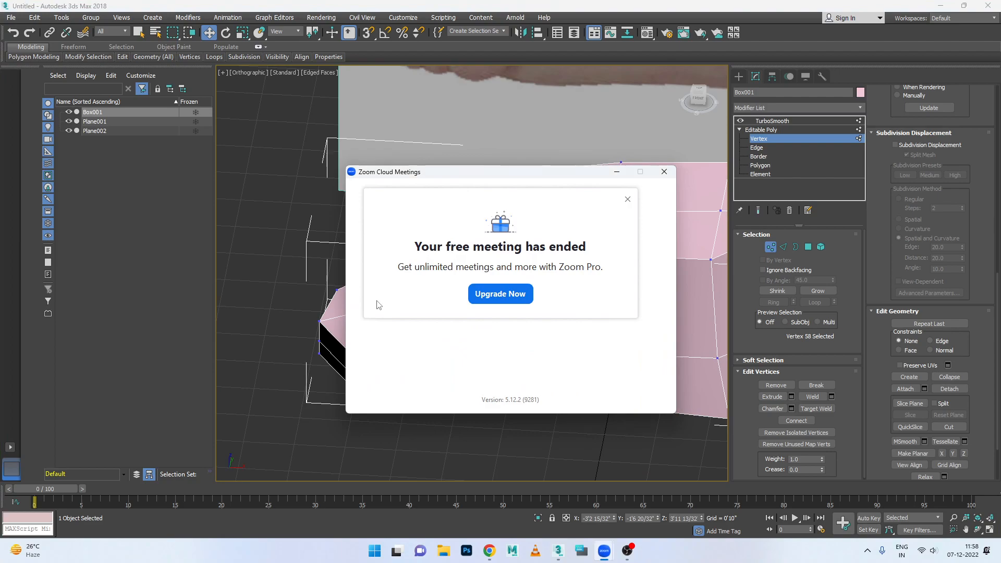
# - Dismiss the ended Zoom meeting window and save the scene as Leg Model in the scenes folder
pyautogui.click(628, 199)
pyautogui.click(663, 172)
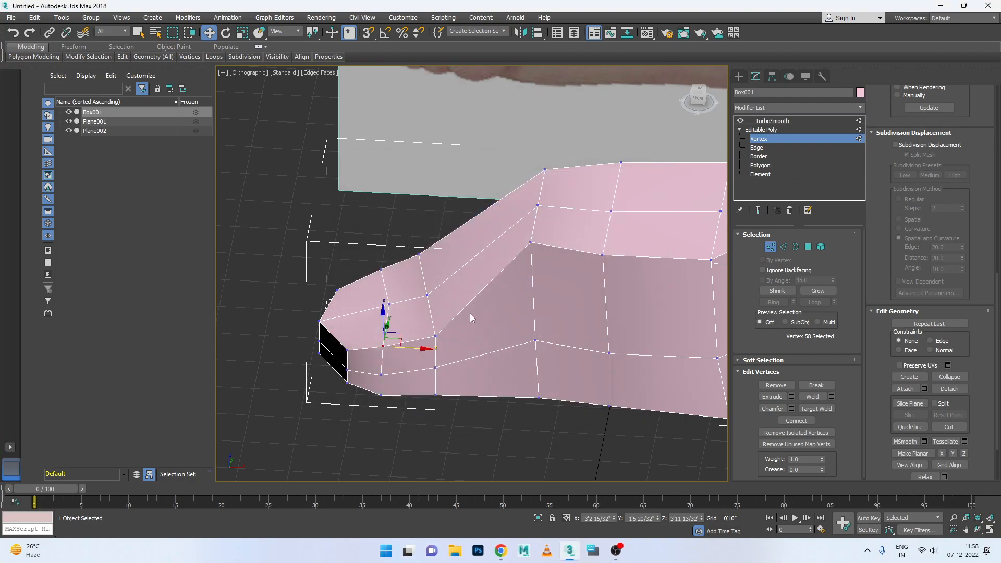
pyautogui.hotkey('ctrl', 's')
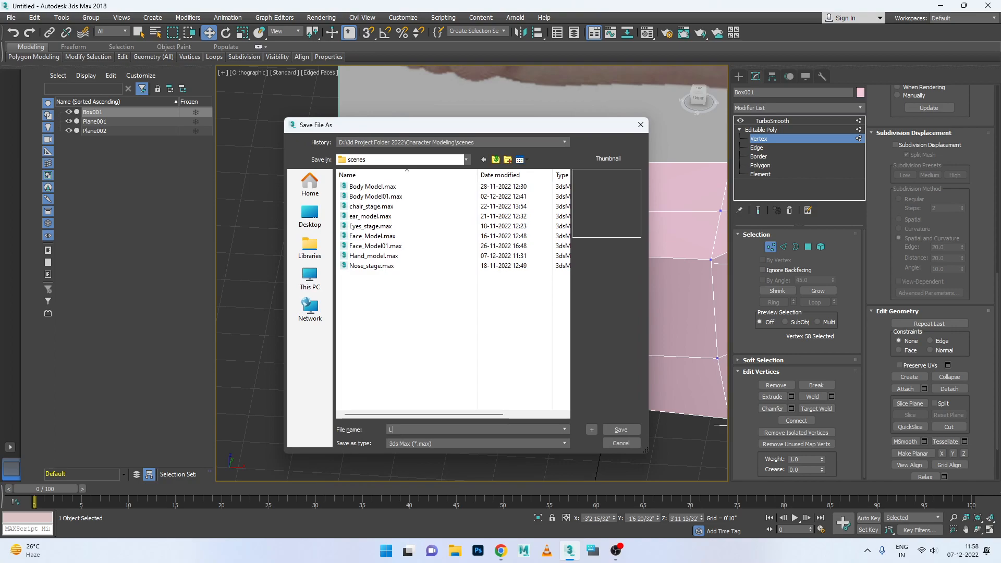
pyautogui.write('Leg Model')
pyautogui.click(620, 430)
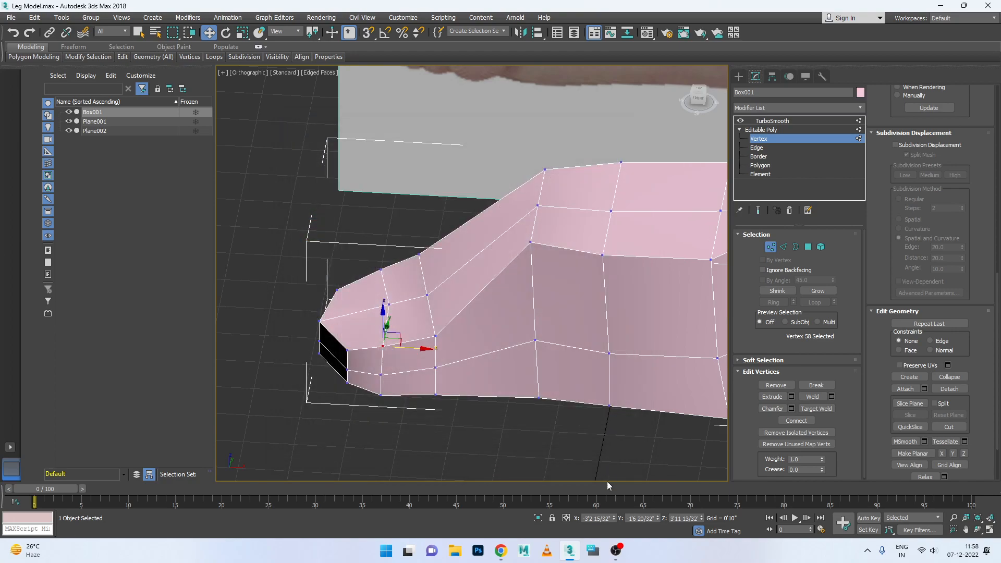
# - Move the instep's near upper corner vertex slightly toward the heel, and shift the four near-side vertices of its column along Y
pyautogui.moveTo(626, 560)
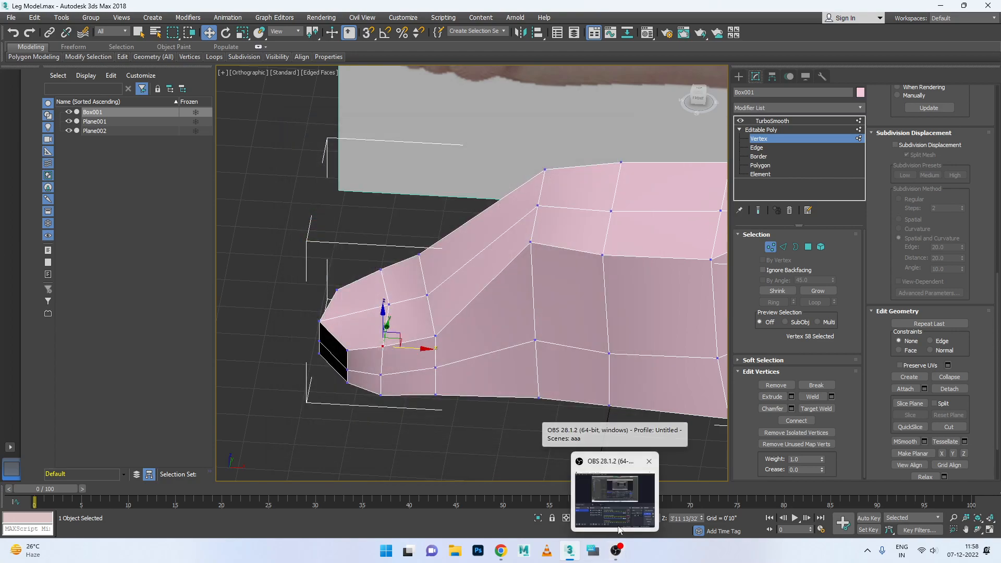
pyautogui.click(531, 242)
pyautogui.moveTo(564, 247); pyautogui.dragTo(567, 276)
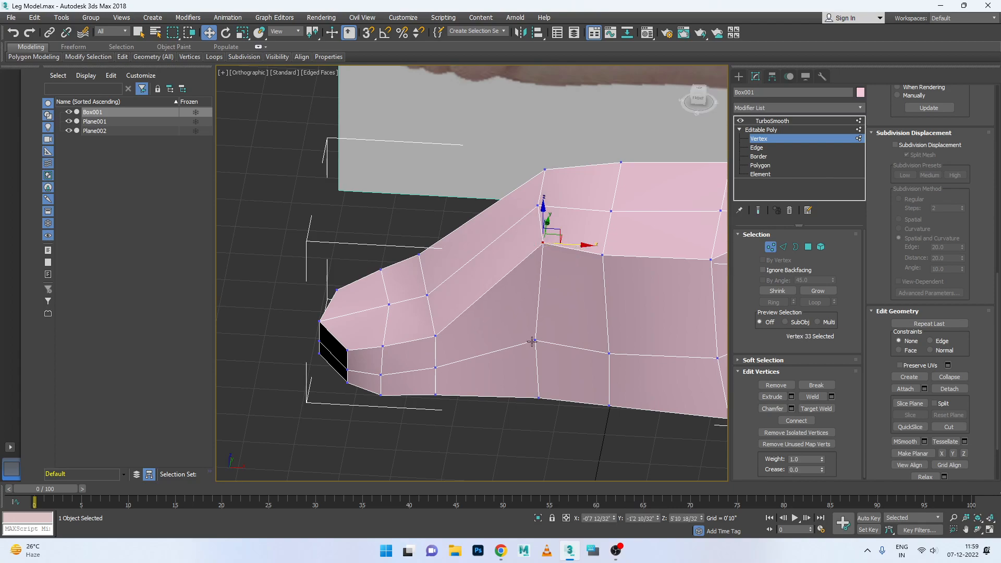
pyautogui.keyDown('alt'); pyautogui.moveTo(496, 339); pyautogui.dragTo(508, 239, button='middle'); pyautogui.keyUp('alt')
pyautogui.moveTo(559, 319); pyautogui.dragTo(556, 311)
pyautogui.keyDown('alt'); pyautogui.moveTo(555, 312); pyautogui.dragTo(577, 286, button='middle'); pyautogui.keyUp('alt')
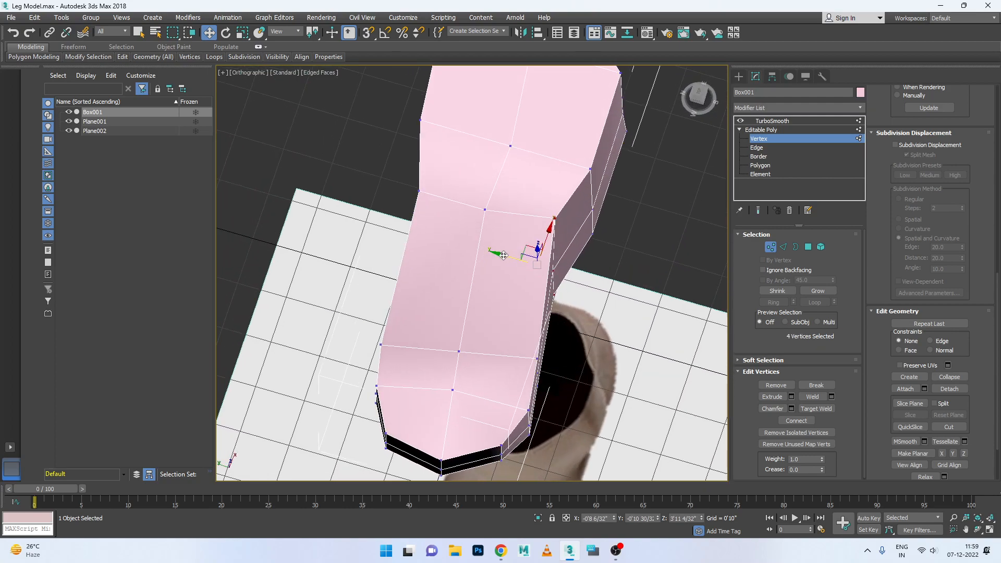
pyautogui.keyDown('alt'); pyautogui.moveTo(504, 255); pyautogui.dragTo(427, 422, button='middle'); pyautogui.keyUp('alt')
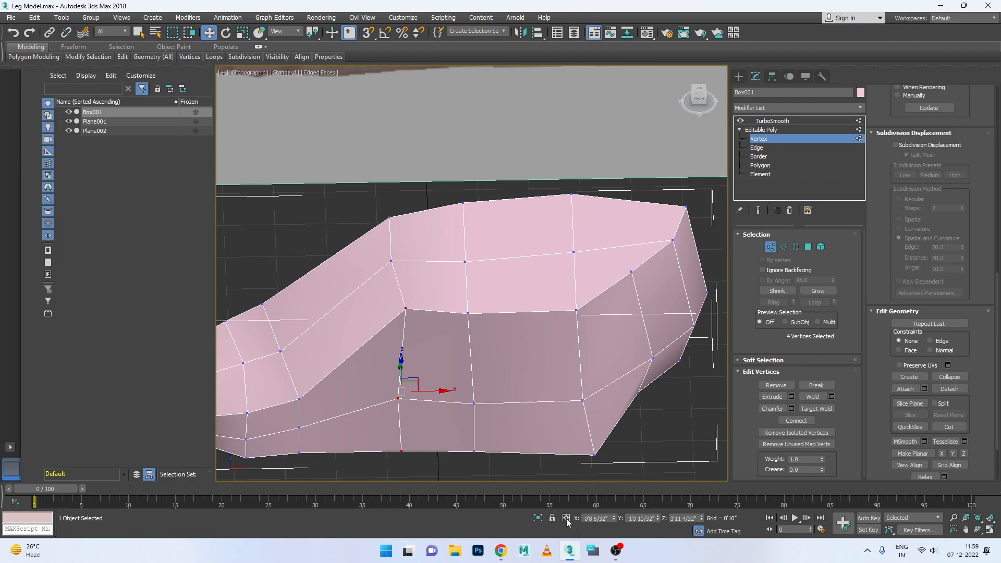
# - Switch to Chrome, close the post-attendee page, and restart the 3DS Max Batch KPHB meeting from the previous Zoom meetings
pyautogui.moveTo(616, 554)
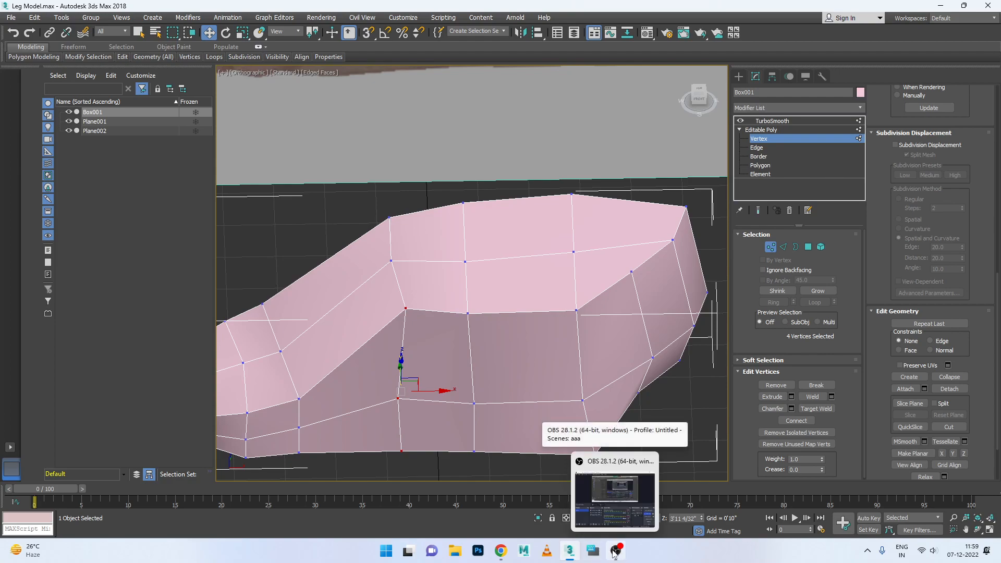
pyautogui.click(501, 550)
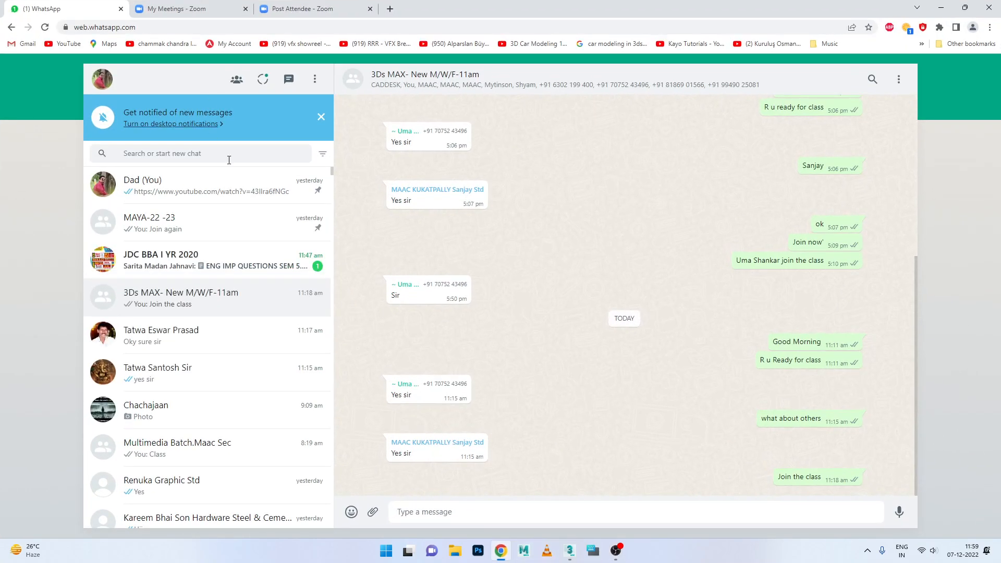
pyautogui.click(211, 252)
pyautogui.click(292, 8)
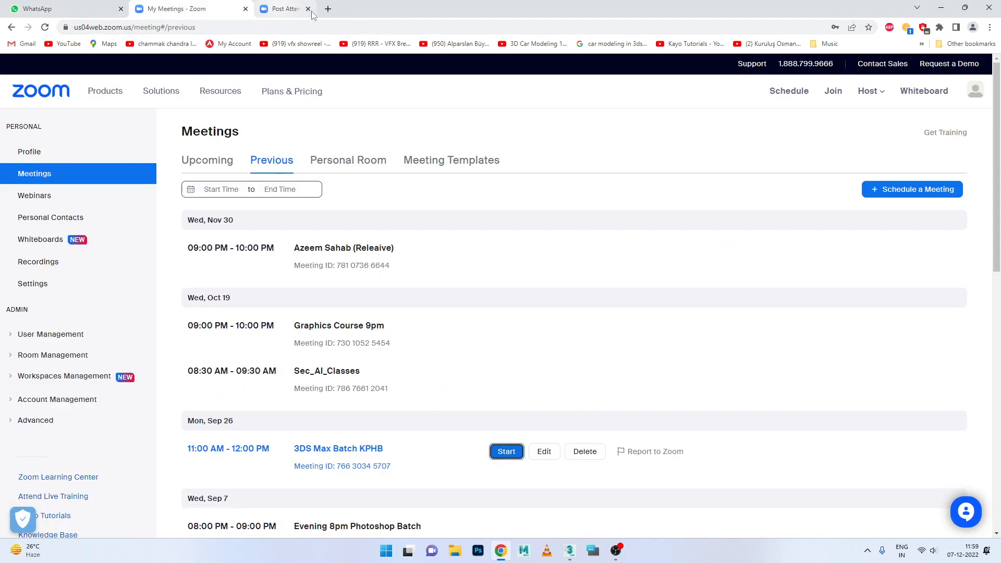
pyautogui.click(370, 9)
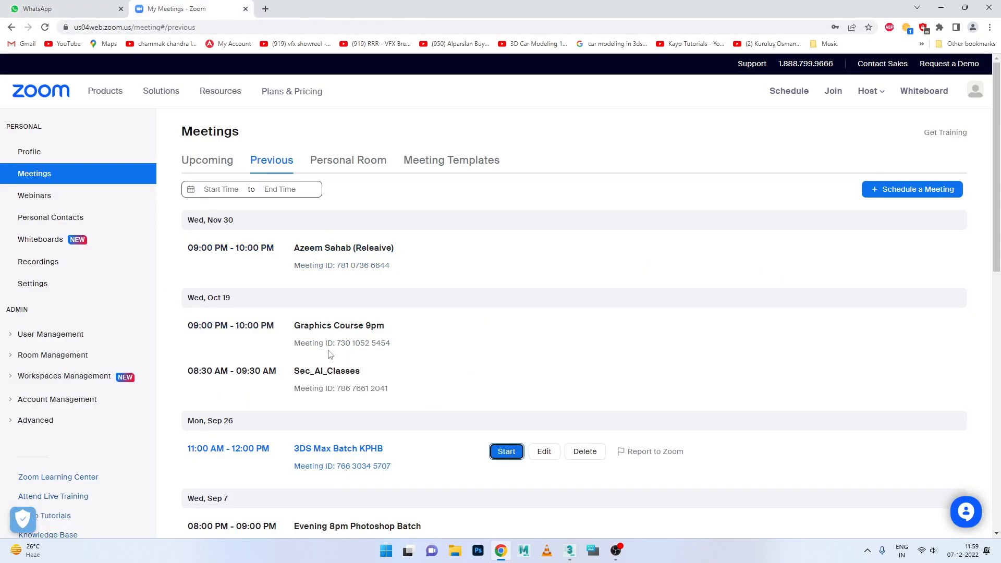
pyautogui.click(506, 451)
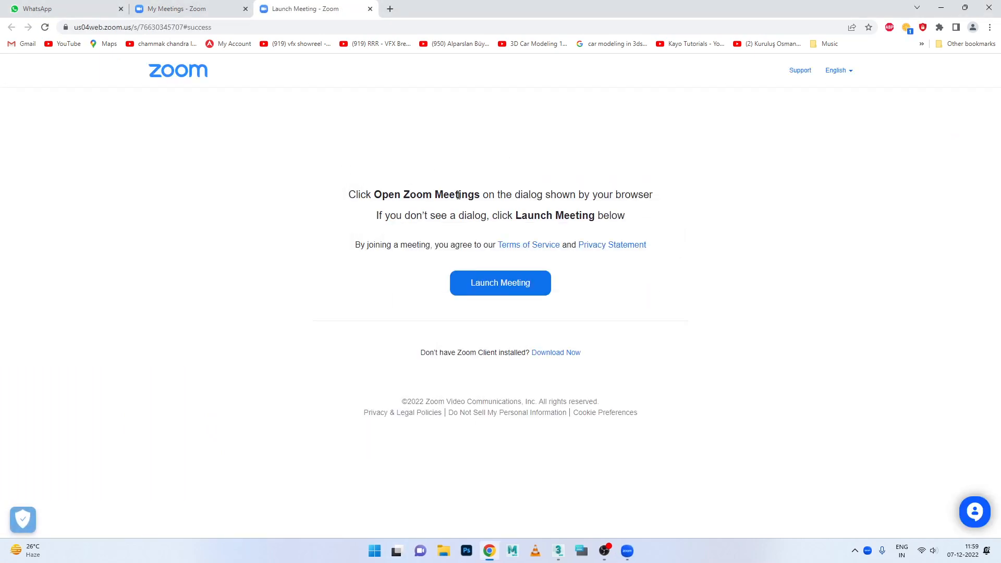
pyautogui.click(941, 7)
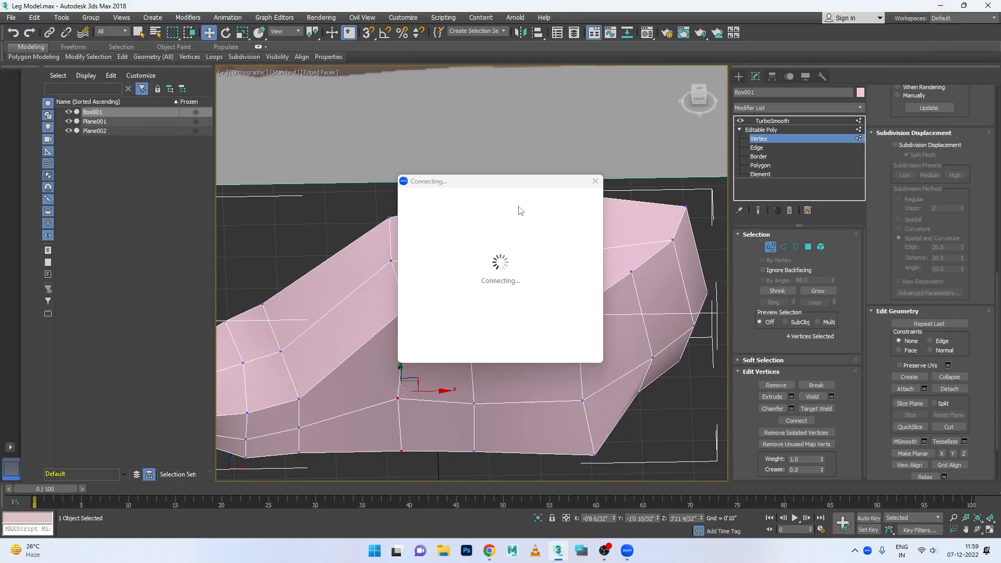
# - Send "Join again" to the 3Ds MAX- New M/W/F-11am group in WhatsApp Web, and return to the modeling scene
pyautogui.click(489, 550)
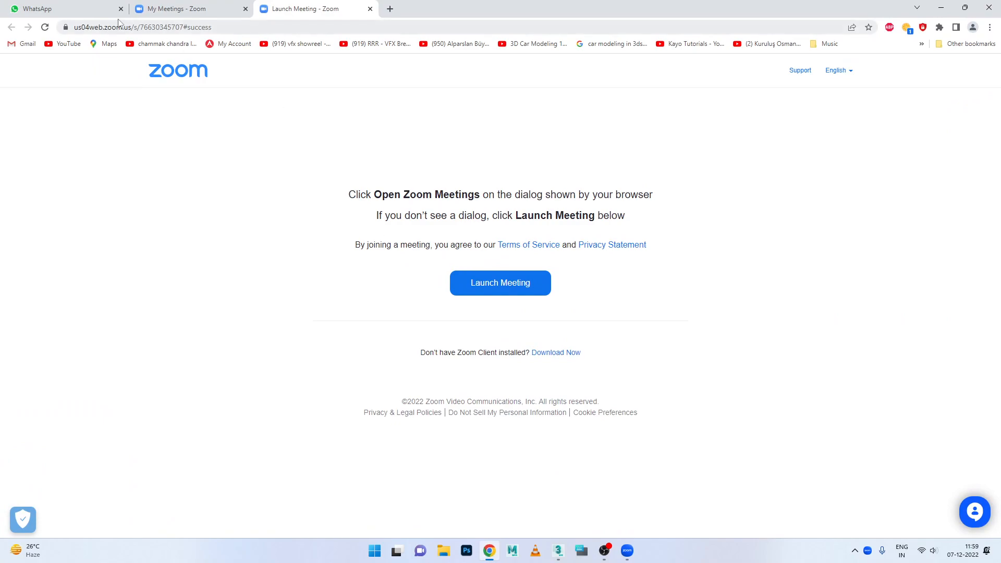
pyautogui.click(78, 12)
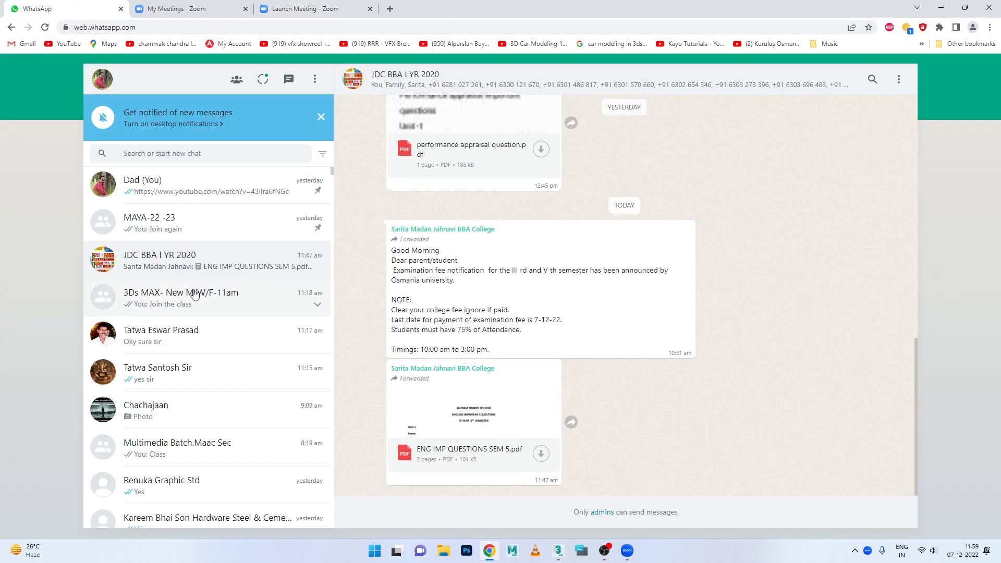
pyautogui.click(179, 282)
pyautogui.write('Join again')
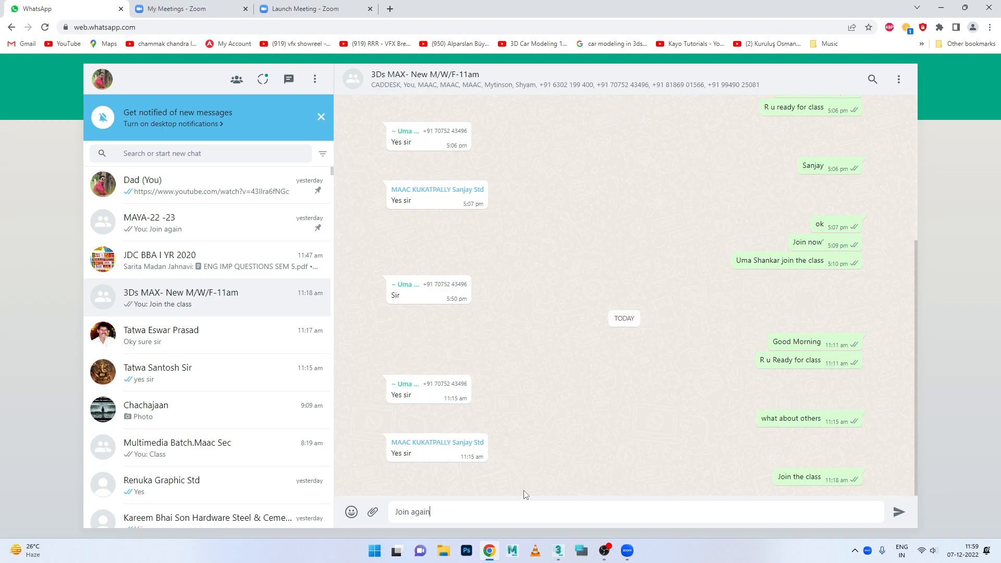
pyautogui.press('Return')
pyautogui.click(942, 8)
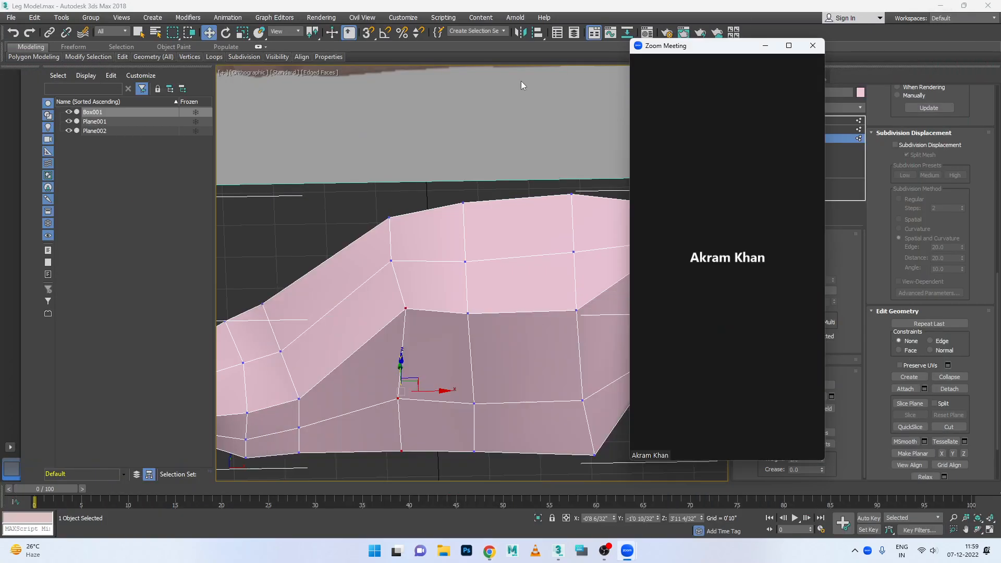
# - Share the screen in the Zoom meeting, hide its video thumbnail, and deselect the foot box's vertices
pyautogui.click(787, 45)
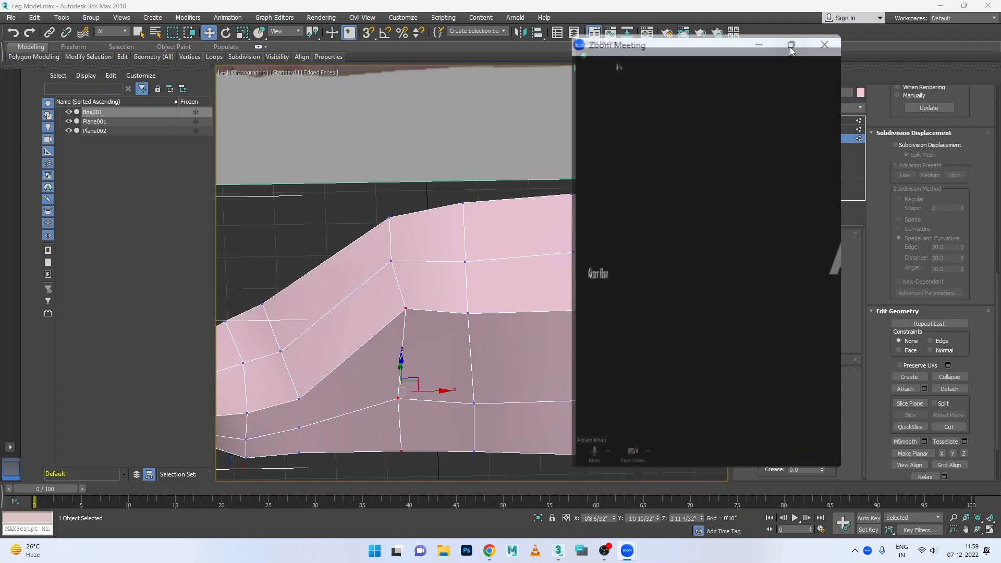
pyautogui.click(513, 521)
pyautogui.click(714, 374)
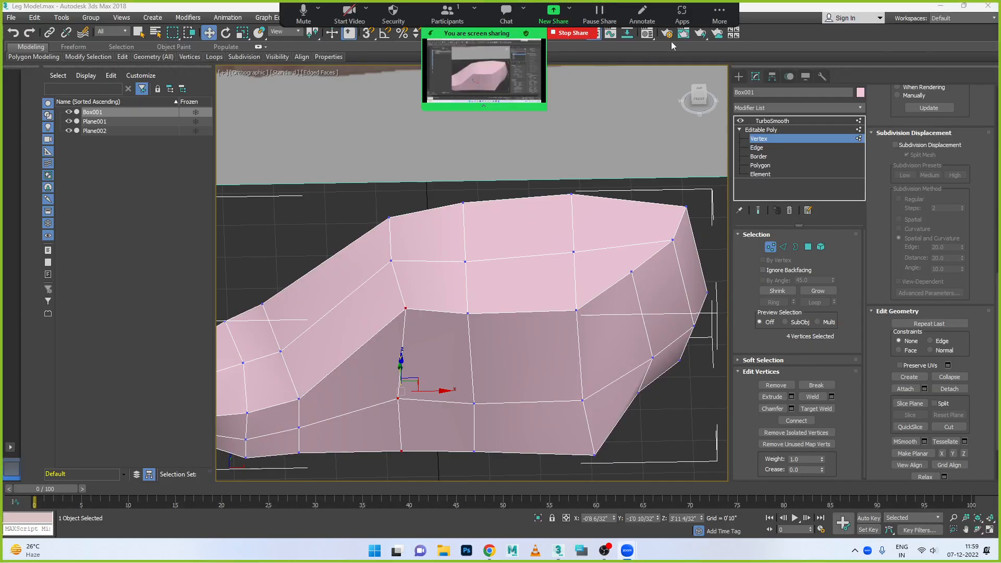
pyautogui.click(718, 21)
pyautogui.click(718, 97)
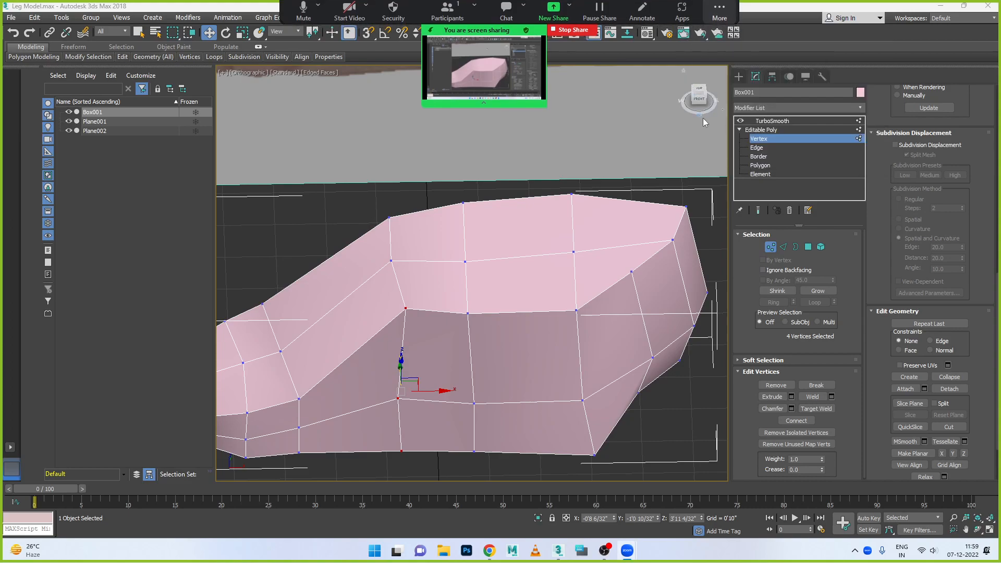
pyautogui.click(629, 119)
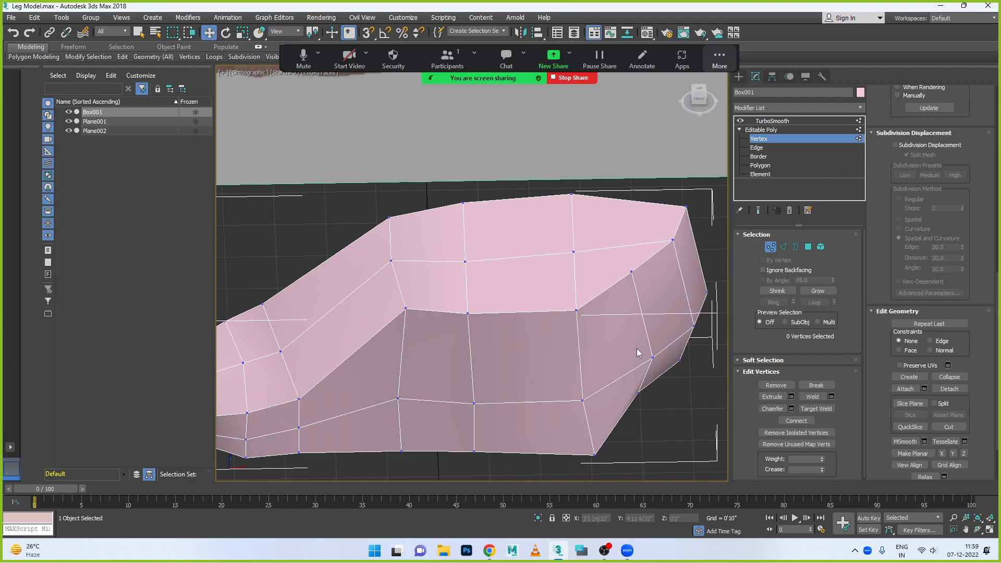
# - Examine the foot box from beneath and against the side-foot image in the front view, and admit the waiting meeting participant
pyautogui.keyDown('alt'); pyautogui.moveTo(643, 403); pyautogui.dragTo(589, 352, button='middle'); pyautogui.keyUp('alt')
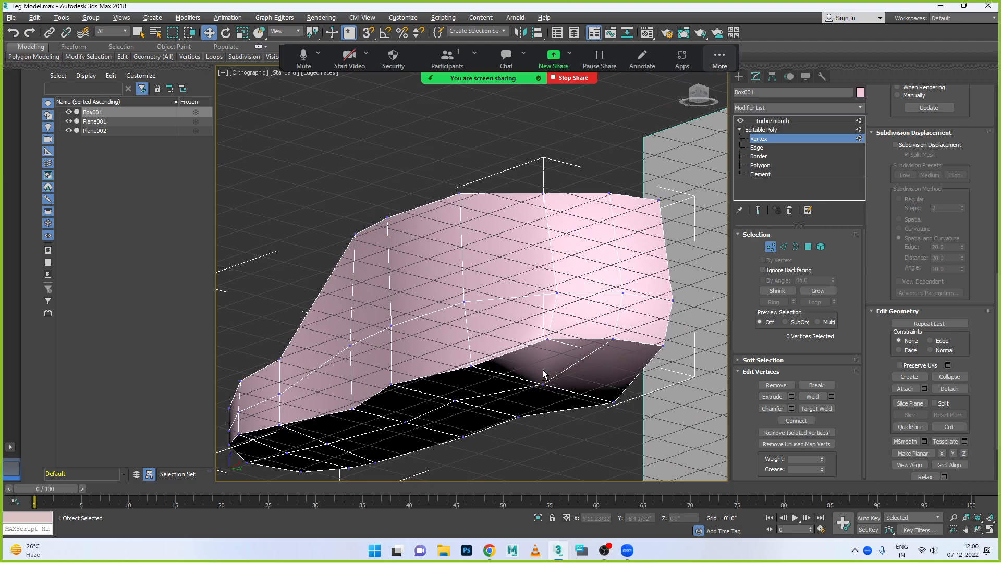
pyautogui.keyDown('alt'); pyautogui.moveTo(543, 375); pyautogui.dragTo(577, 402, button='middle'); pyautogui.keyUp('alt')
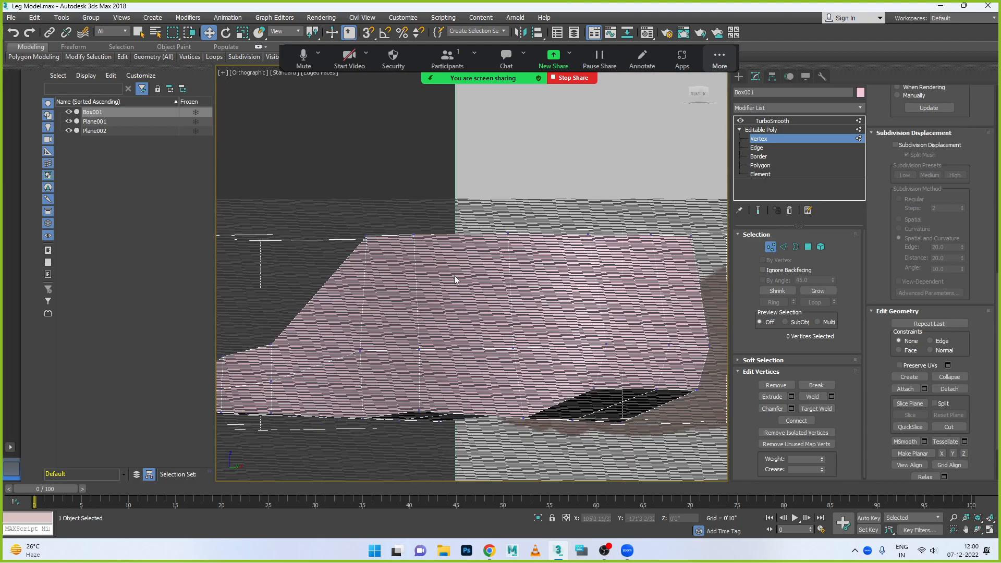
pyautogui.press('f')
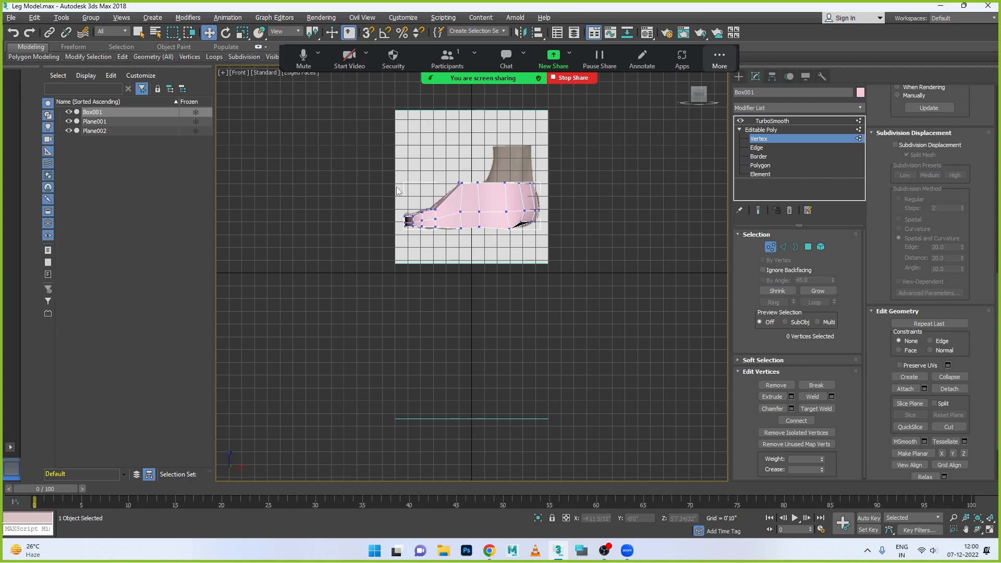
pyautogui.hotkey('alt', 'w')
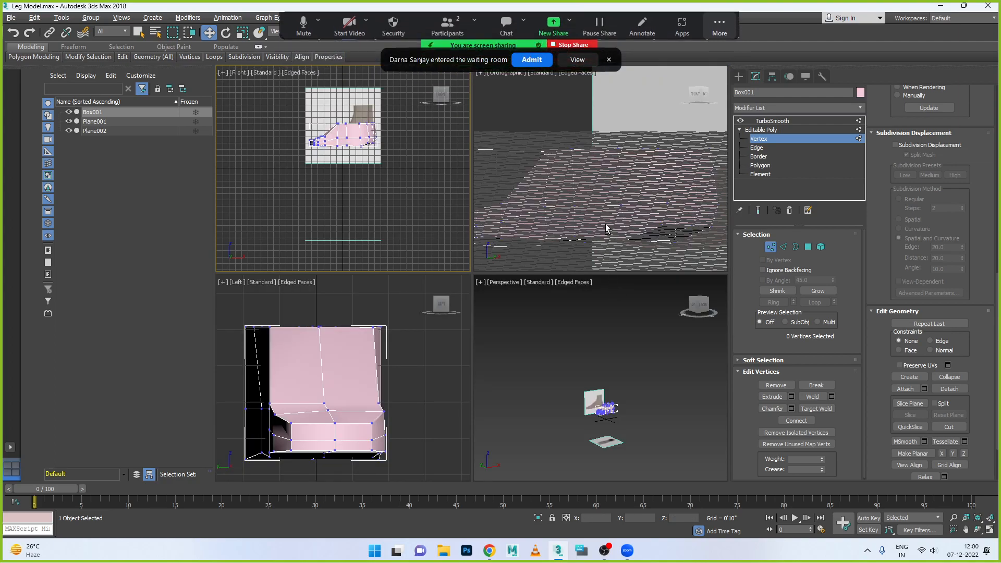
pyautogui.click(544, 61)
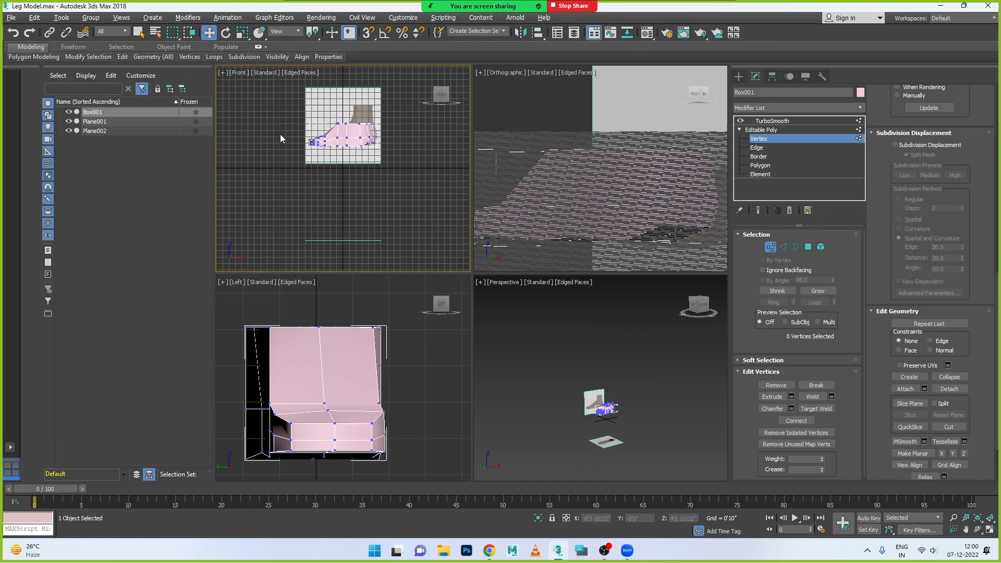
# - Set the two upper viewports to top and front views of the foot box, and maximize the front view
pyautogui.press('t')
pyautogui.click(626, 197)
pyautogui.press('f')
pyautogui.click(637, 368)
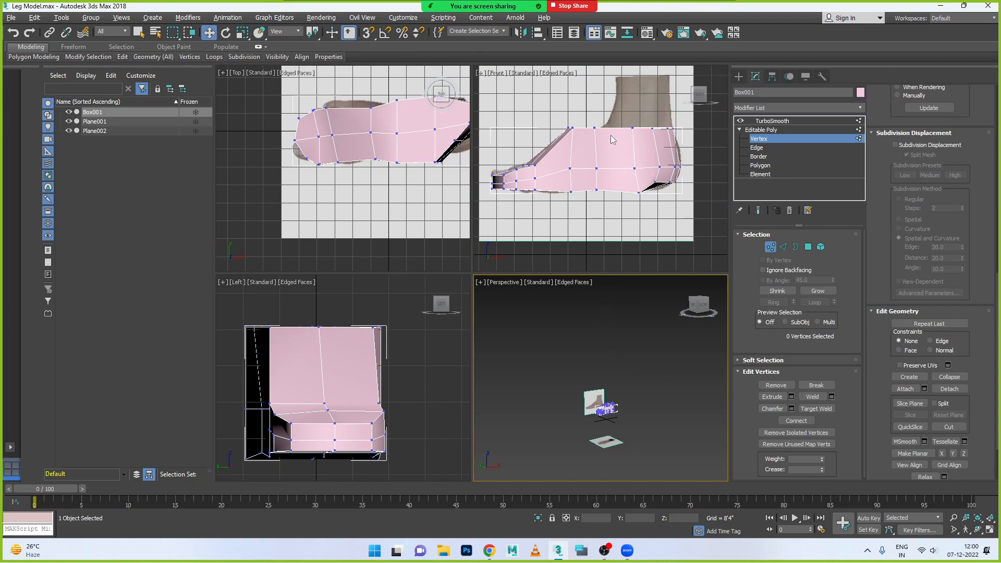
pyautogui.scroll(2, 599, 137)
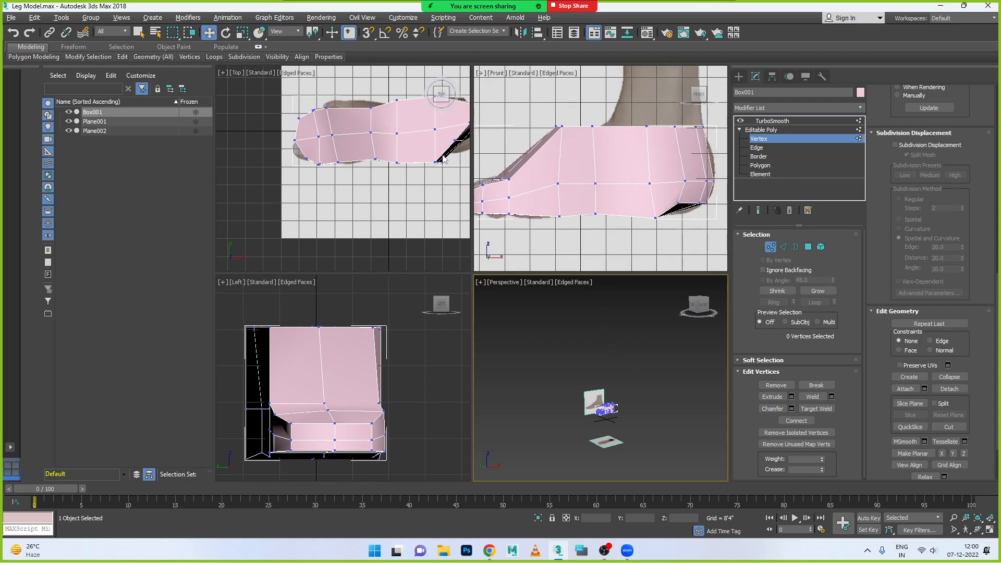
pyautogui.scroll(-2, 416, 187)
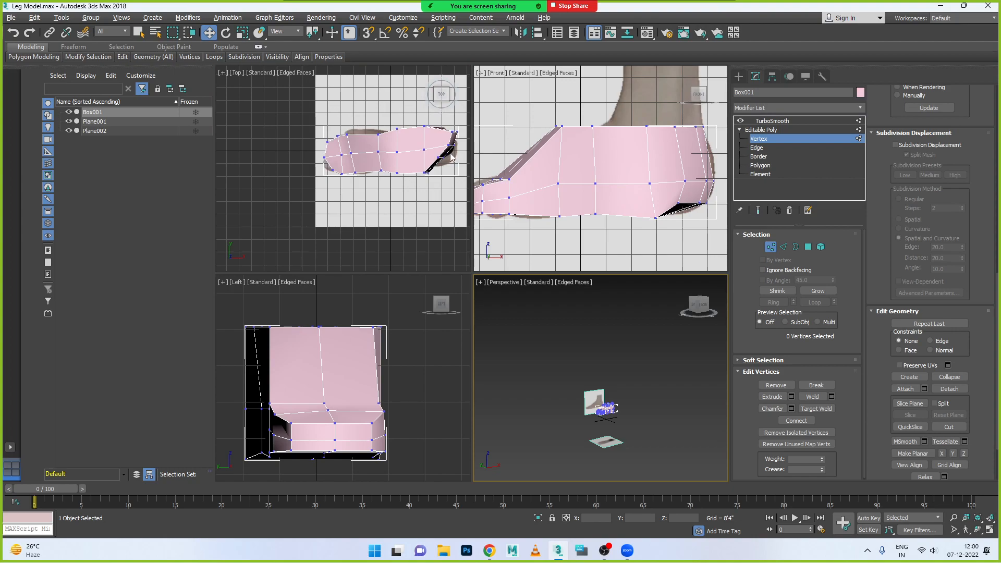
pyautogui.click(605, 198)
pyautogui.hotkey('alt', 'w')
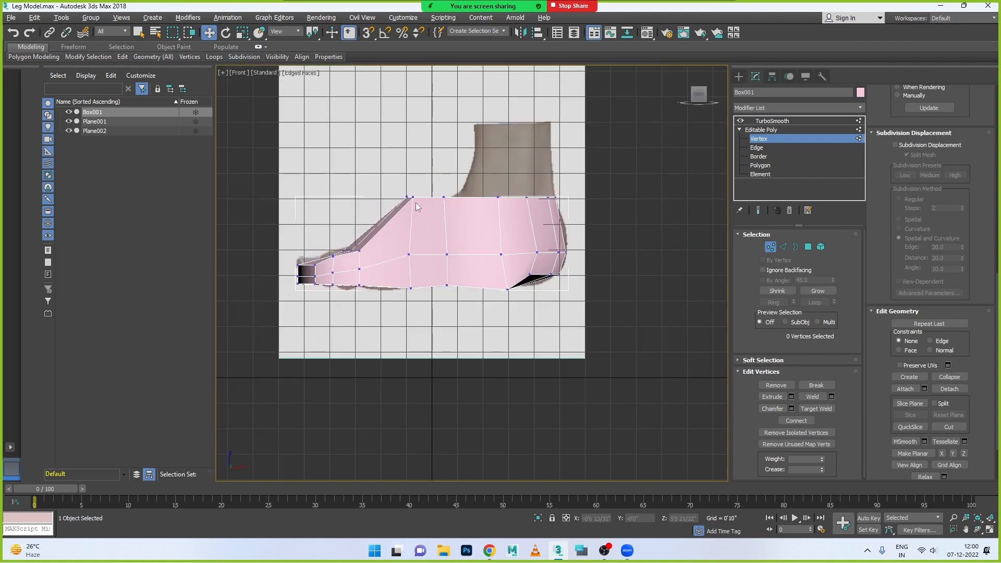
# - Shift the vertex columns between the instep and heel toward the heel, aligning the front top vertices with the ankle in the side-foot image
pyautogui.scroll(2, 417, 202)
pyautogui.moveTo(386, 188); pyautogui.dragTo(517, 203)
pyautogui.moveTo(442, 267); pyautogui.dragTo(477, 344)
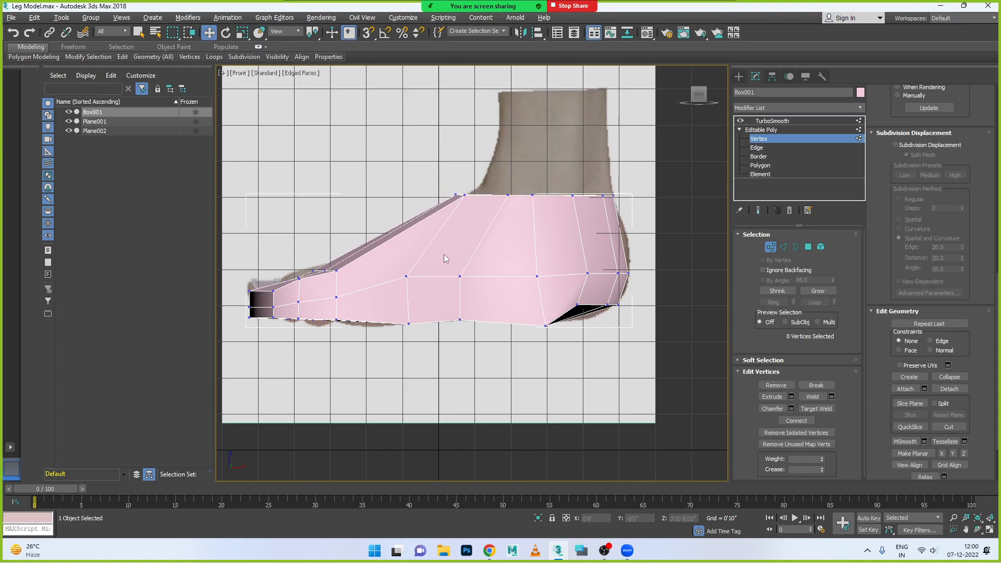
pyautogui.moveTo(497, 302)
pyautogui.mouseDown()
pyautogui.moveTo(445, 302)
pyautogui.moveTo(535, 303)
pyautogui.moveTo(446, 304)
pyautogui.moveTo(489, 304)
pyautogui.mouseUp()
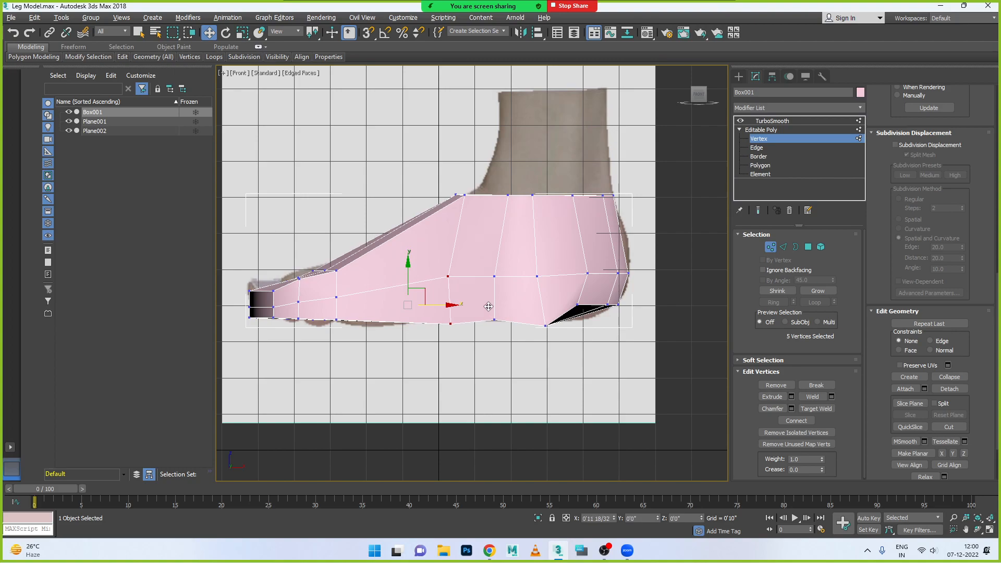
# - Move the raised vertices at the underside of the heel down to the sole outline of the side-foot image
pyautogui.click(578, 307)
pyautogui.moveTo(574, 270); pyautogui.dragTo(574, 278)
pyautogui.moveTo(618, 314); pyautogui.dragTo(622, 313)
pyautogui.moveTo(582, 277); pyautogui.dragTo(595, 318)
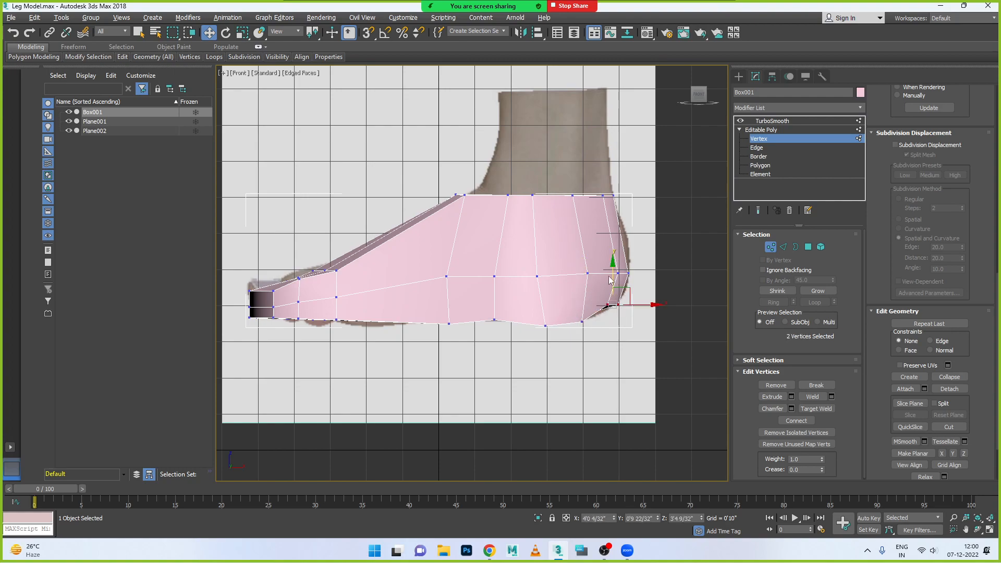
# - Select all the sole vertices from toe to heel and scale them vertically into one flat line
pyautogui.moveTo(610, 267); pyautogui.dragTo(268, 387)
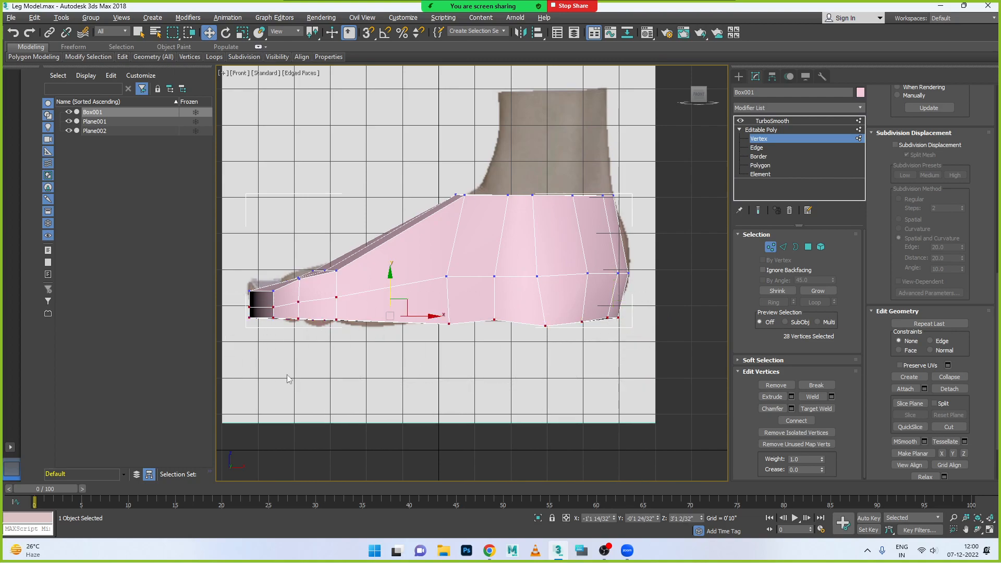
pyautogui.keyDown('alt'); pyautogui.moveTo(242, 275); pyautogui.dragTo(367, 316); pyautogui.keyUp('alt')
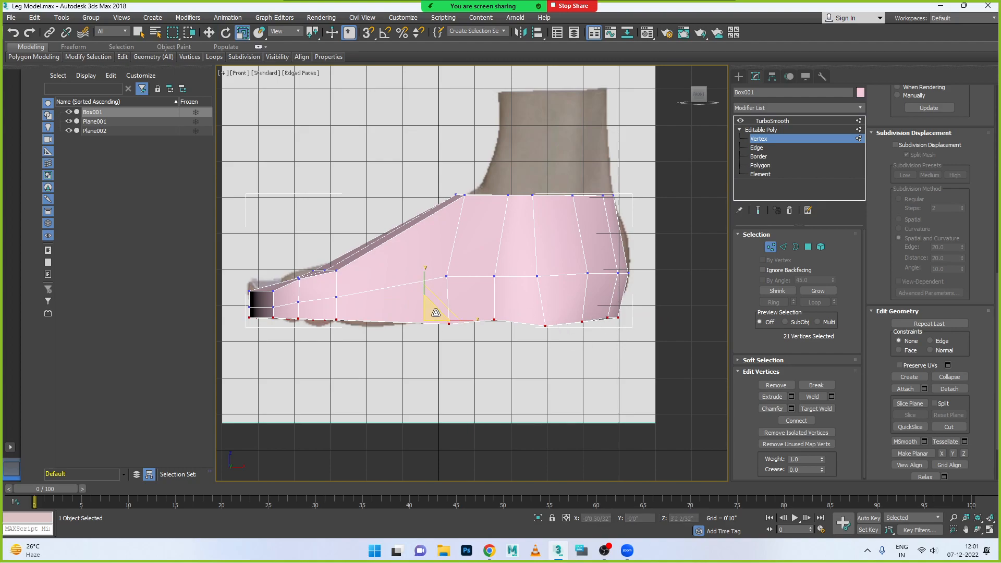
pyautogui.press('r')
pyautogui.moveTo(426, 276); pyautogui.dragTo(456, 431)
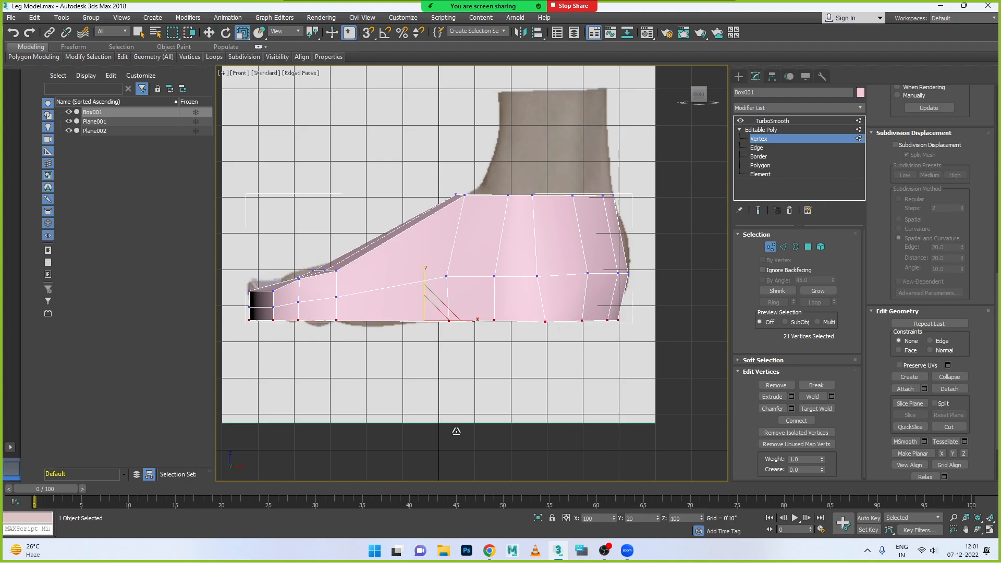
pyautogui.moveTo(427, 272); pyautogui.dragTo(448, 434)
pyautogui.moveTo(425, 279); pyautogui.dragTo(434, 349)
pyautogui.press('w')
# - Adjust the vertices under the heel and shift the lower midfoot vertex column slightly toward the heel
pyautogui.click(605, 344)
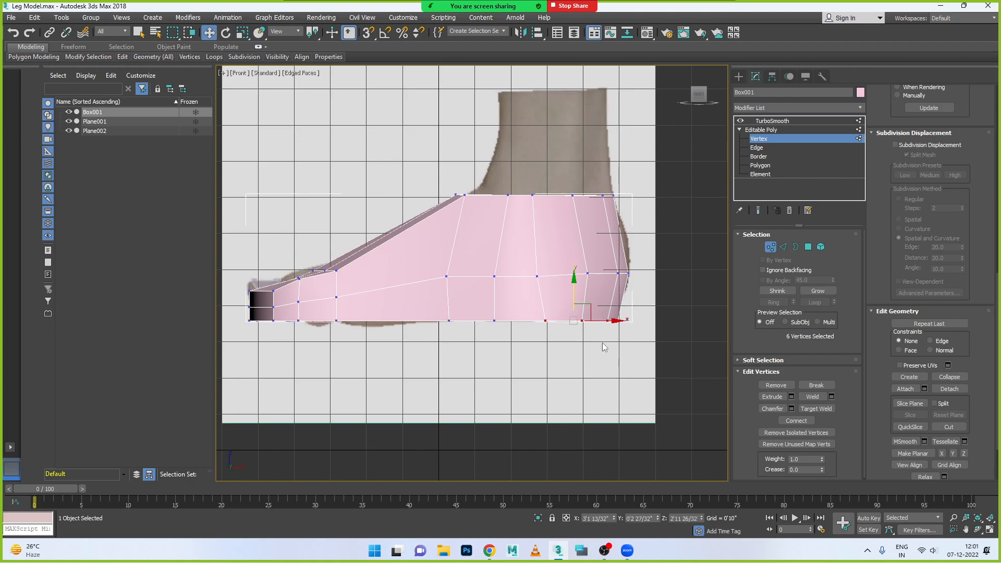
pyautogui.moveTo(603, 334); pyautogui.dragTo(609, 315)
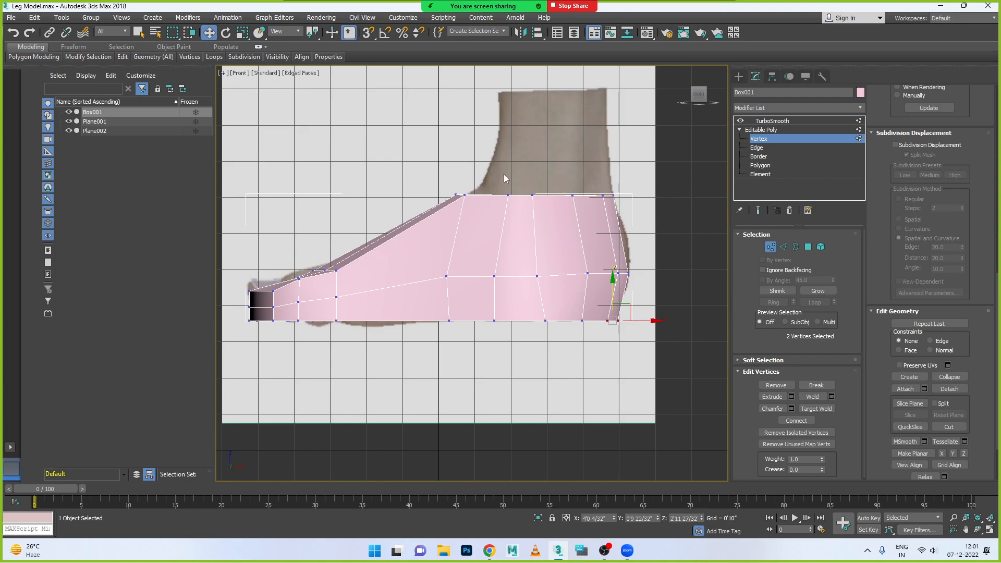
pyautogui.scroll(2, 449, 193)
pyautogui.moveTo(462, 217); pyautogui.dragTo(491, 201)
pyautogui.moveTo(436, 356); pyautogui.dragTo(439, 379)
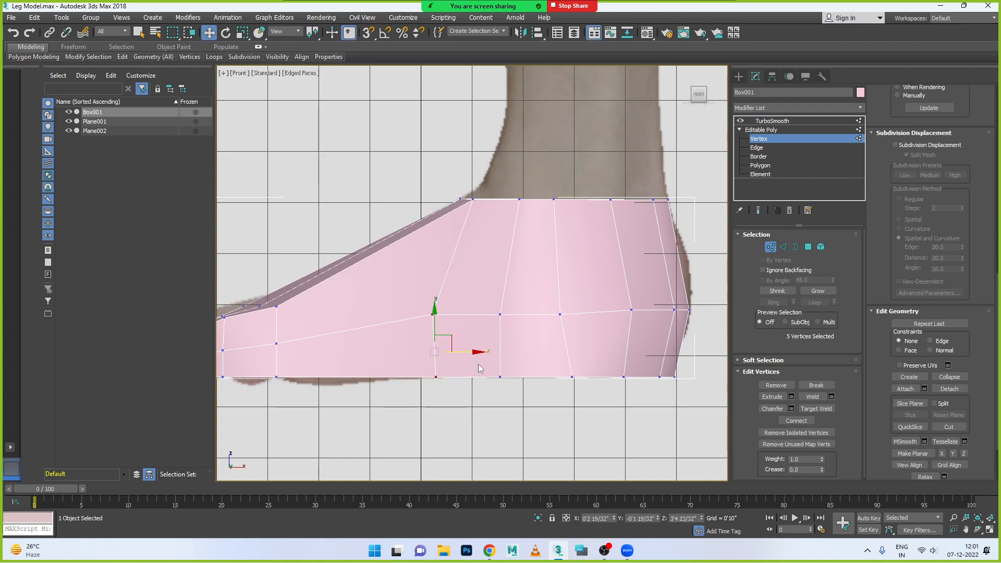
pyautogui.moveTo(478, 353); pyautogui.dragTo(491, 352)
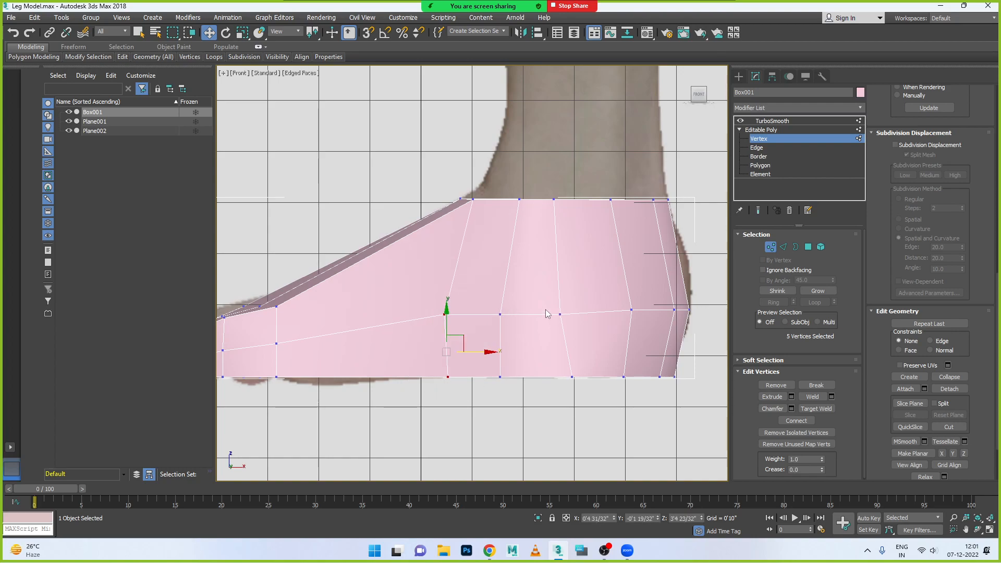
# - Move the sole vertex below the ankle and the two vertex columns near the back of the heel slightly toward the toes
pyautogui.moveTo(568, 389); pyautogui.dragTo(595, 376)
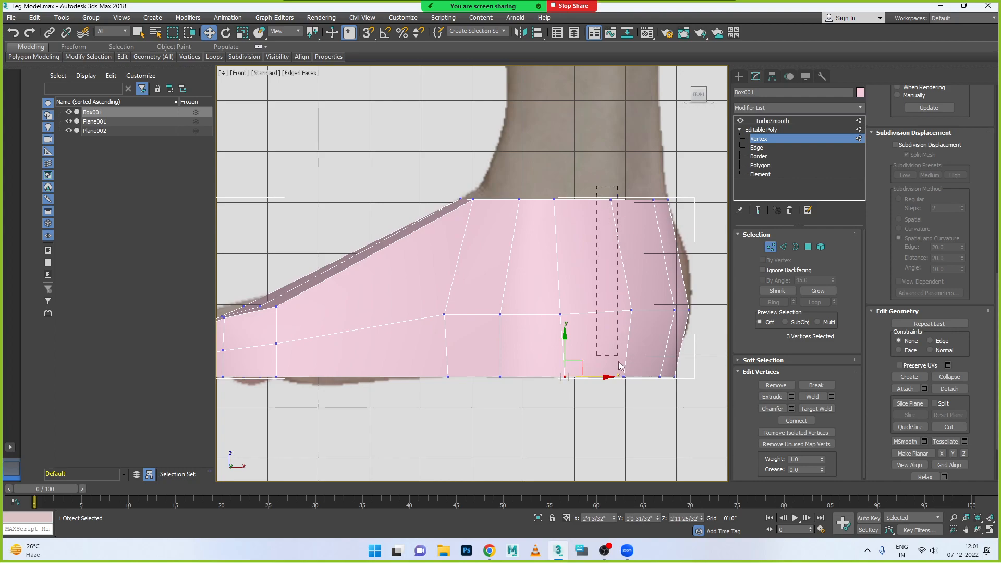
pyautogui.moveTo(641, 429); pyautogui.dragTo(642, 428)
pyautogui.moveTo(657, 296); pyautogui.dragTo(645, 296)
pyautogui.moveTo(628, 182); pyautogui.dragTo(668, 401)
pyautogui.keyDown('alt'); pyautogui.moveTo(699, 168); pyautogui.dragTo(663, 226); pyautogui.keyUp('alt')
pyautogui.moveTo(700, 296); pyautogui.dragTo(691, 296)
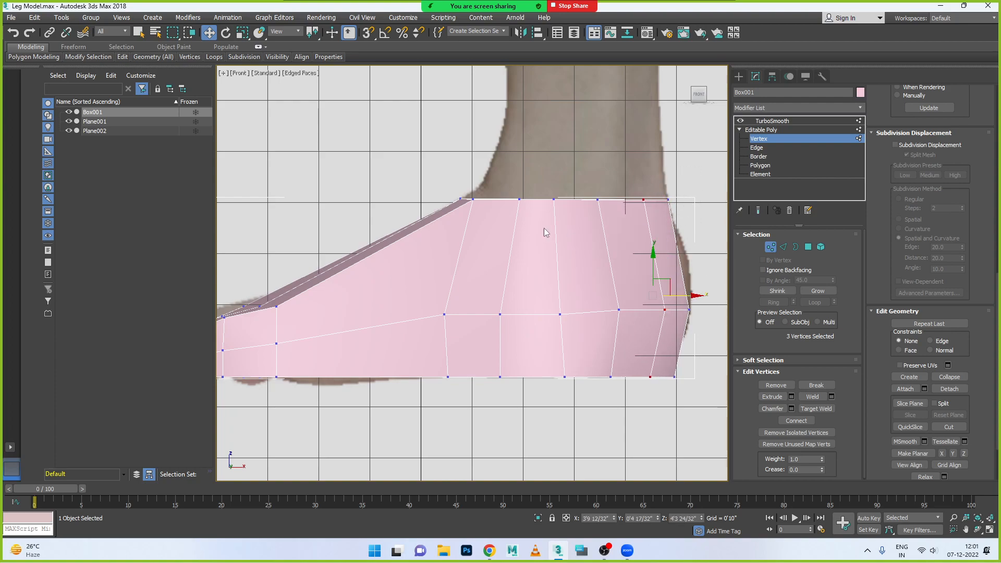
# - Move the front vertices of the ankle opening slightly back and up to meet the front of the ankle in the reference image
pyautogui.click(472, 200)
pyautogui.moveTo(495, 202); pyautogui.dragTo(506, 202)
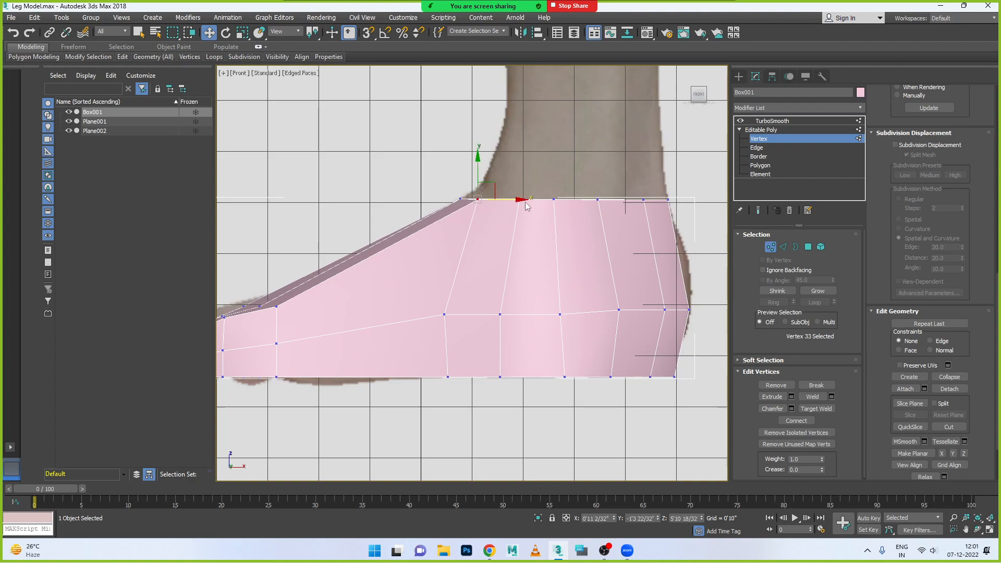
pyautogui.moveTo(437, 185); pyautogui.dragTo(492, 221)
pyautogui.moveTo(466, 177); pyautogui.dragTo(521, 193)
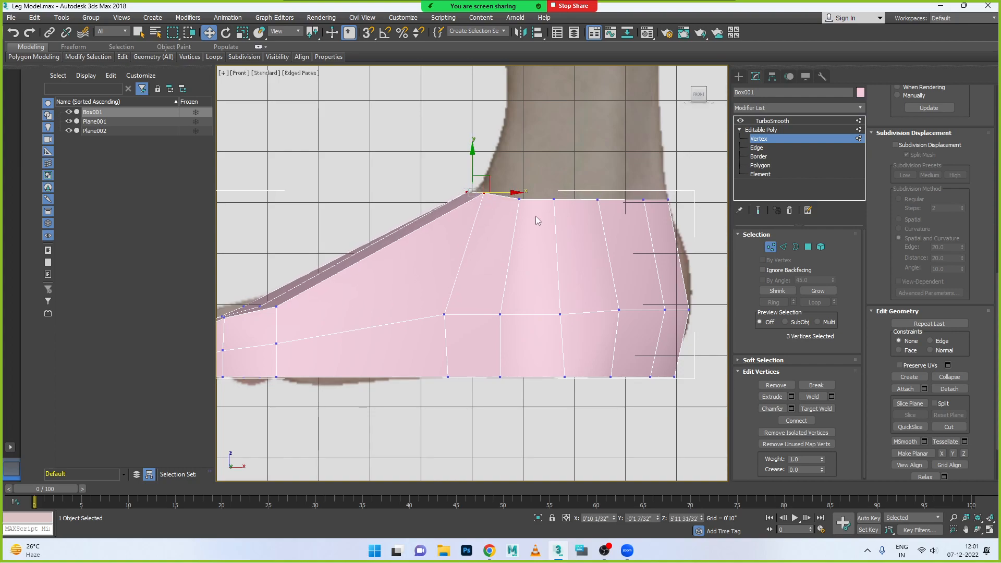
# - Shape the ankle opening into a shallow curve by raising its rear corner vertices and lowering the vertices between front and back
pyautogui.moveTo(677, 192); pyautogui.dragTo(655, 169)
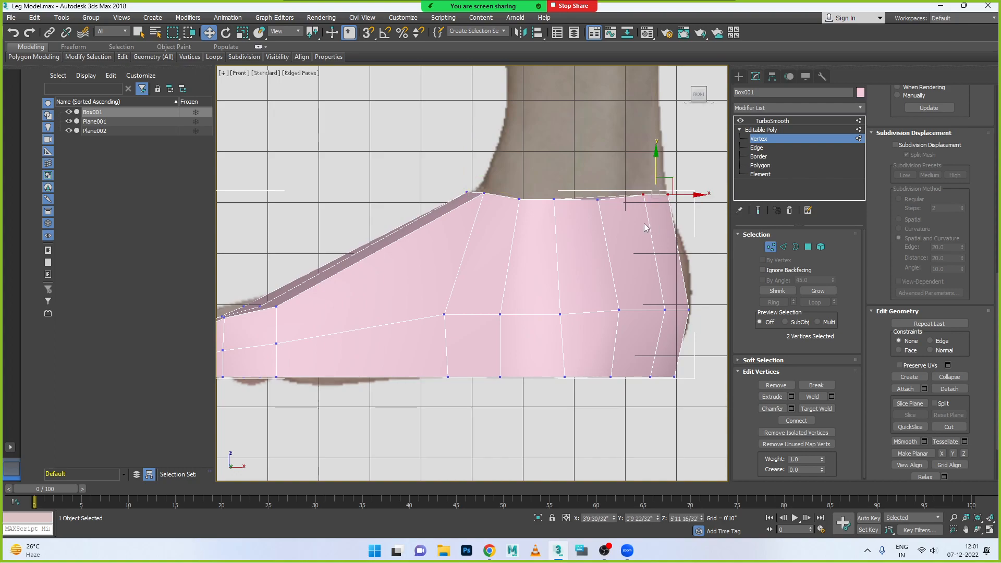
pyautogui.click(597, 200)
pyautogui.click(554, 199)
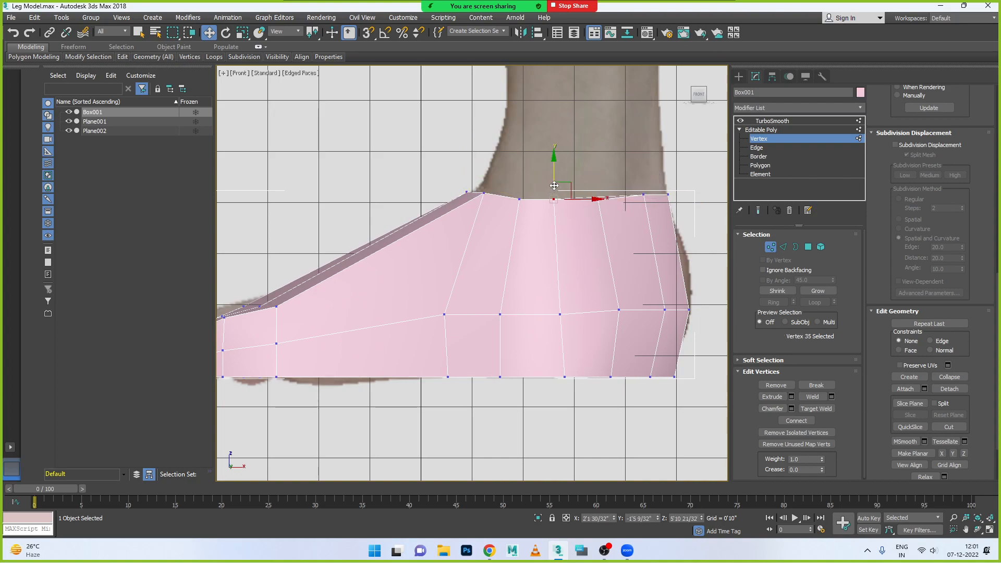
pyautogui.moveTo(553, 188); pyautogui.dragTo(513, 208)
pyautogui.moveTo(542, 164); pyautogui.dragTo(541, 167)
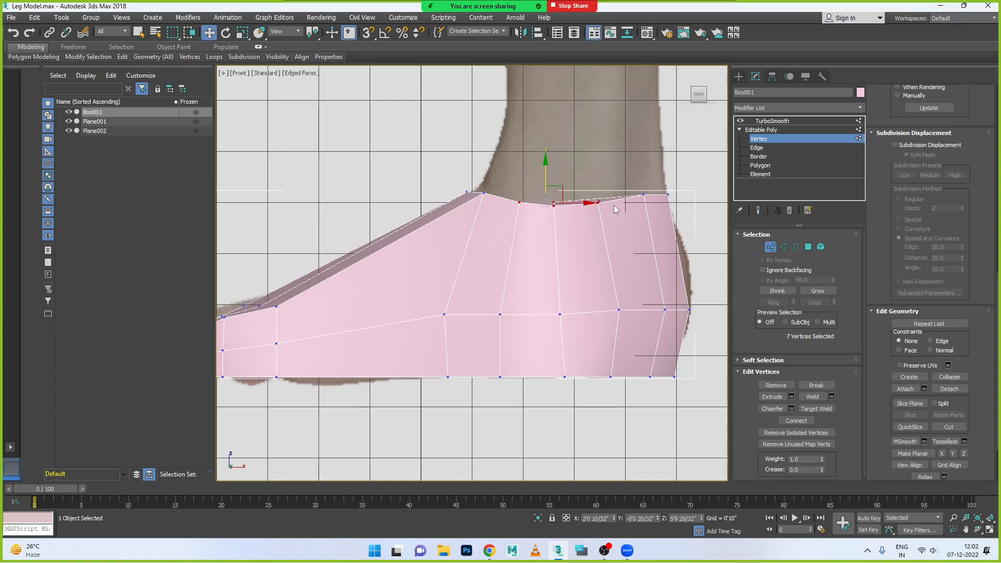
pyautogui.click(643, 195)
pyautogui.moveTo(641, 172); pyautogui.dragTo(642, 181)
pyautogui.moveTo(627, 229); pyautogui.dragTo(625, 225)
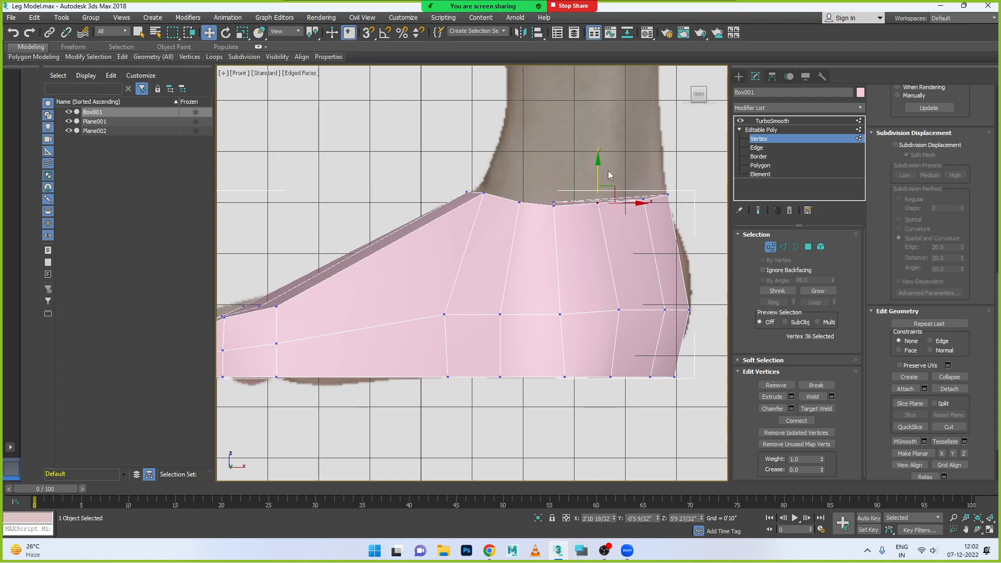
pyautogui.moveTo(597, 168); pyautogui.dragTo(599, 173)
# - Raise the middle row of vertices from the midfoot to the heel so that it curves up toward the back
pyautogui.scroll(-3, 683, 308)
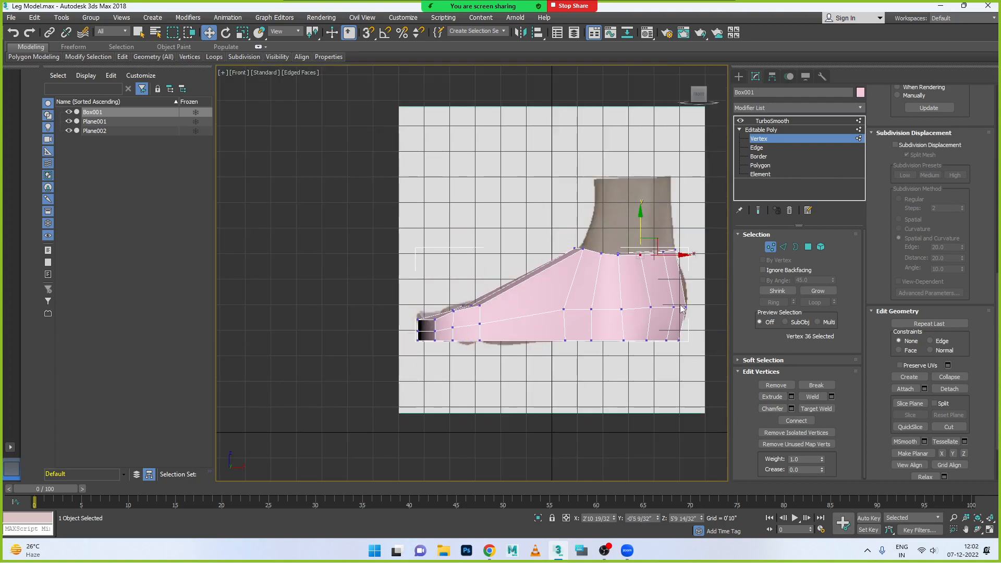
pyautogui.moveTo(691, 292); pyautogui.dragTo(617, 318)
pyautogui.moveTo(651, 281); pyautogui.dragTo(694, 295)
pyautogui.moveTo(555, 299); pyautogui.dragTo(603, 323)
pyautogui.moveTo(577, 282)
pyautogui.mouseDown()
pyautogui.moveTo(588, 308)
pyautogui.moveTo(591, 273)
pyautogui.mouseUp()
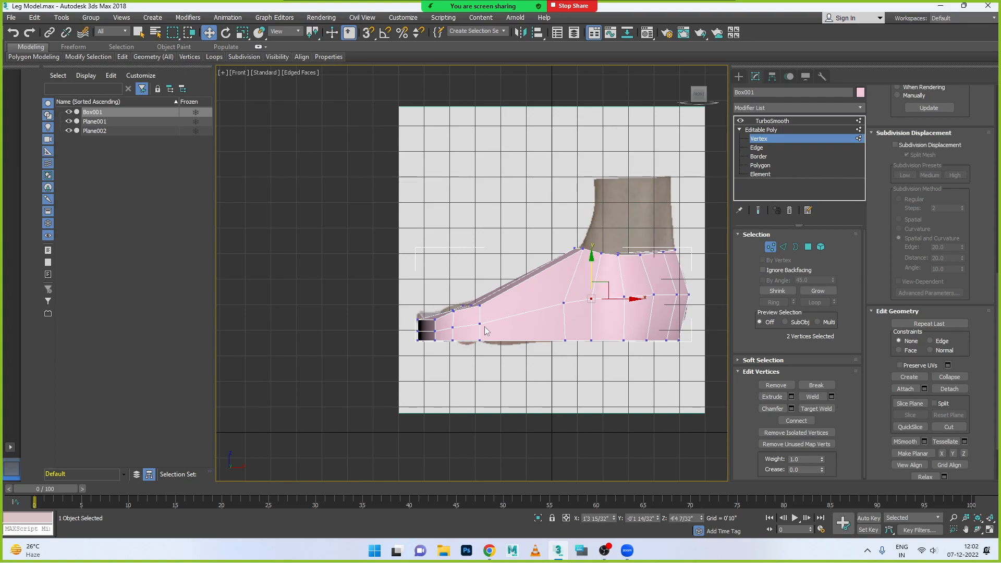
# - Lower the near upper vertex just behind the toe end slightly, and select its whole vertex column
pyautogui.scroll(5, 453, 296)
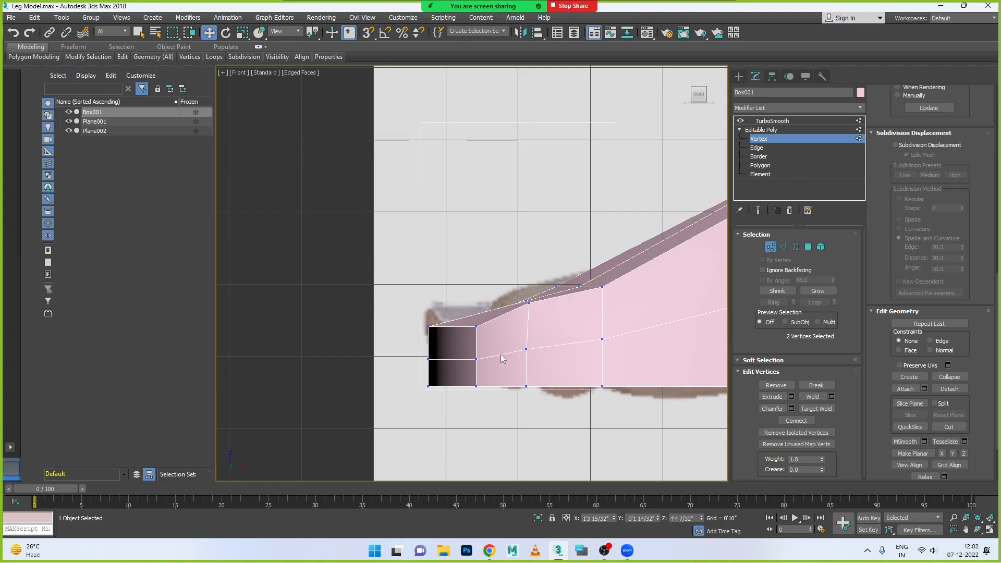
pyautogui.click(528, 303)
pyautogui.moveTo(530, 265); pyautogui.dragTo(540, 409)
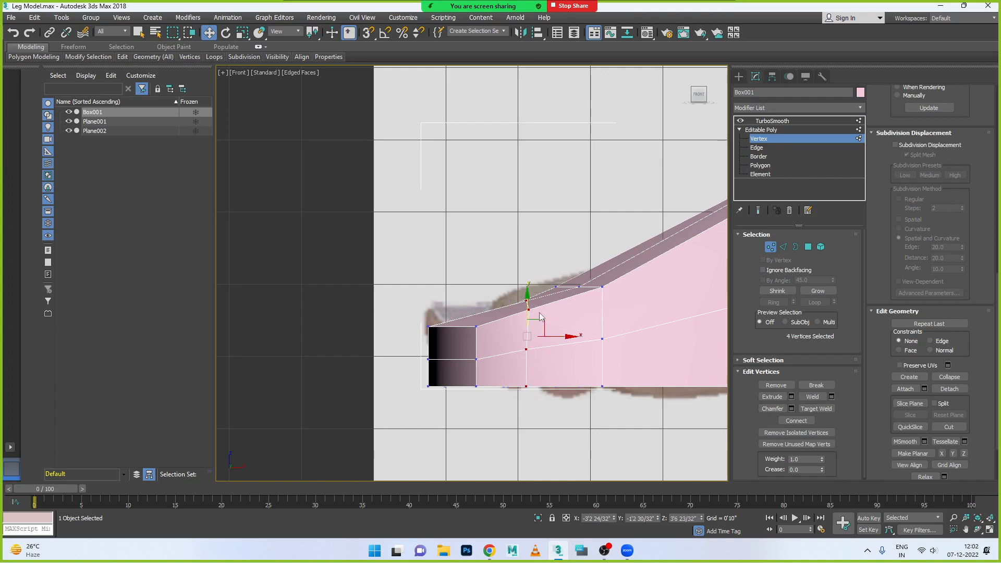
# - Try to raise the vertex column just behind the toe end toward the top outline of the foot
pyautogui.moveTo(529, 301); pyautogui.dragTo(527, 283)
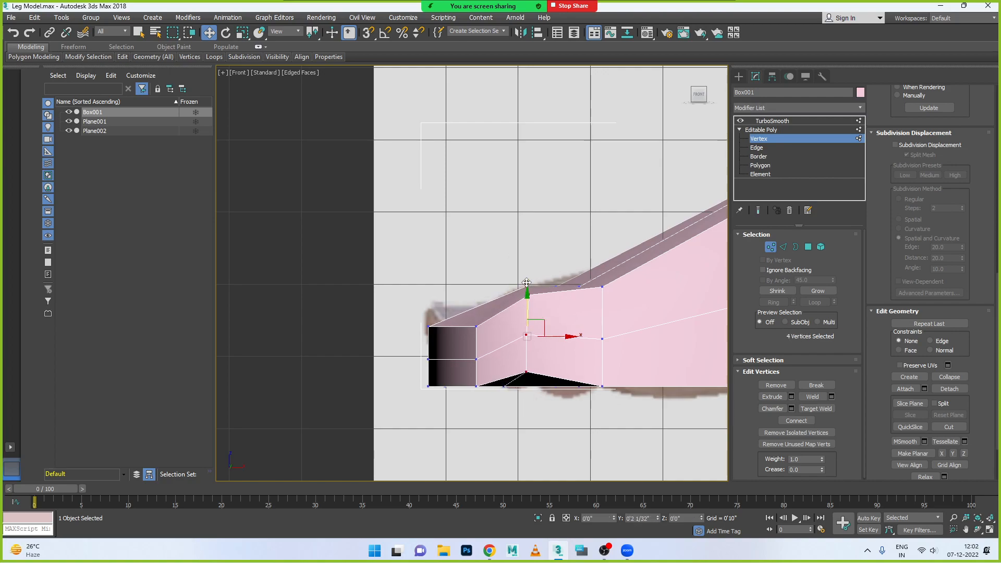
pyautogui.hotkey('ctrl', 'z')
pyautogui.scroll(-2, 545, 348)
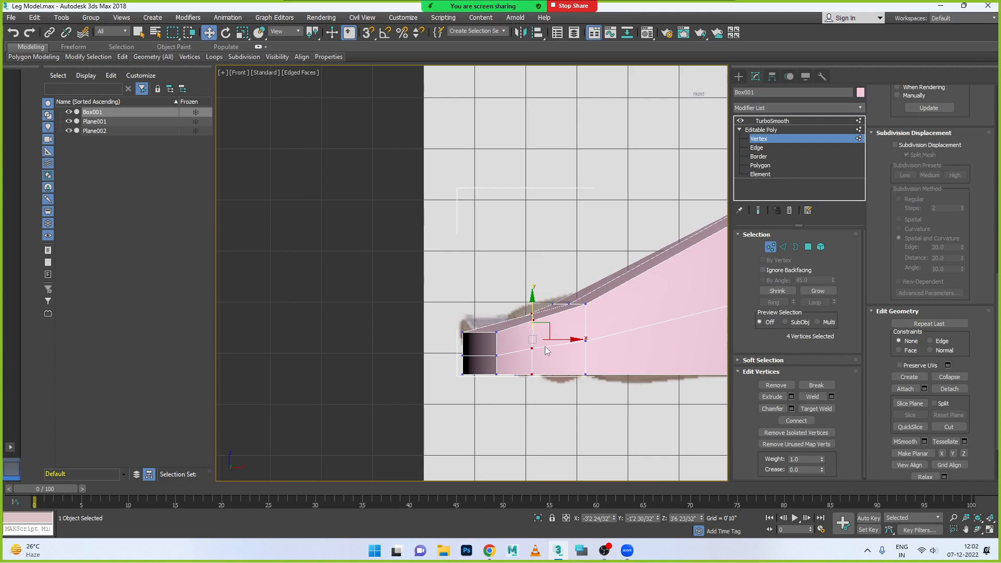
pyautogui.scroll(-2, 492, 321)
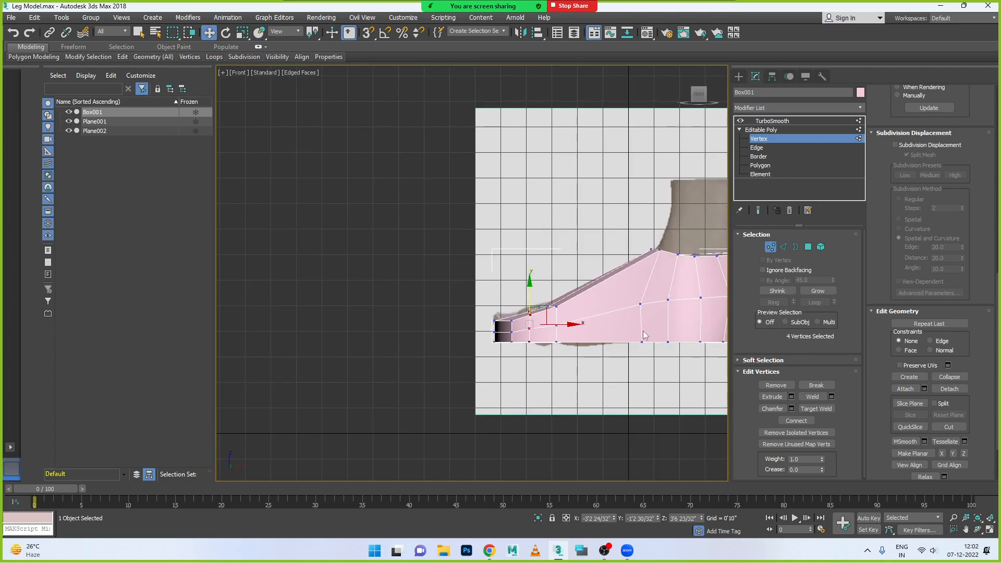
pyautogui.scroll(-2, 547, 318)
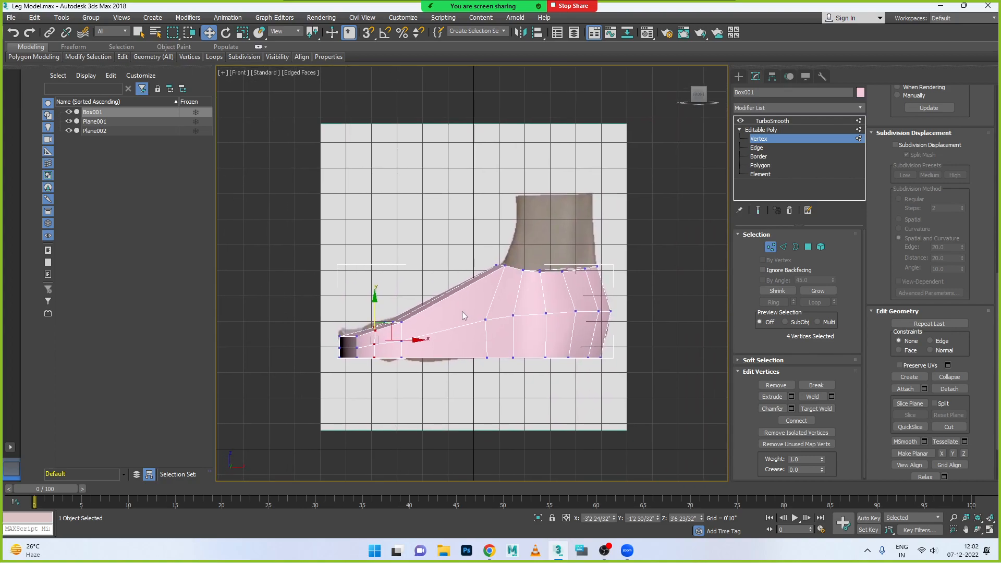
# - Switch to edge editing and select the long upper edge running from behind the toes to the ankle
pyautogui.scroll(4, 462, 311)
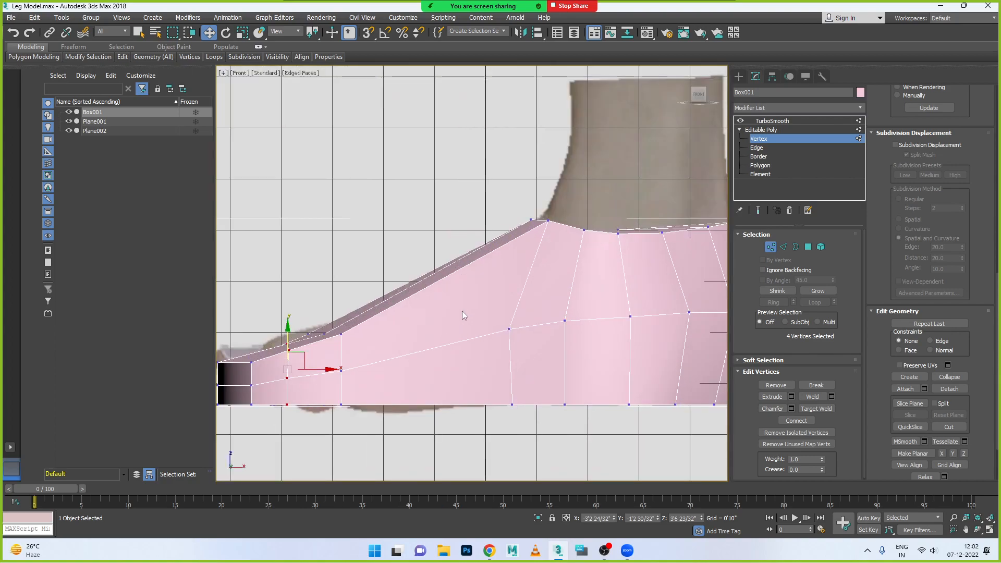
pyautogui.click(783, 247)
pyautogui.click(550, 220)
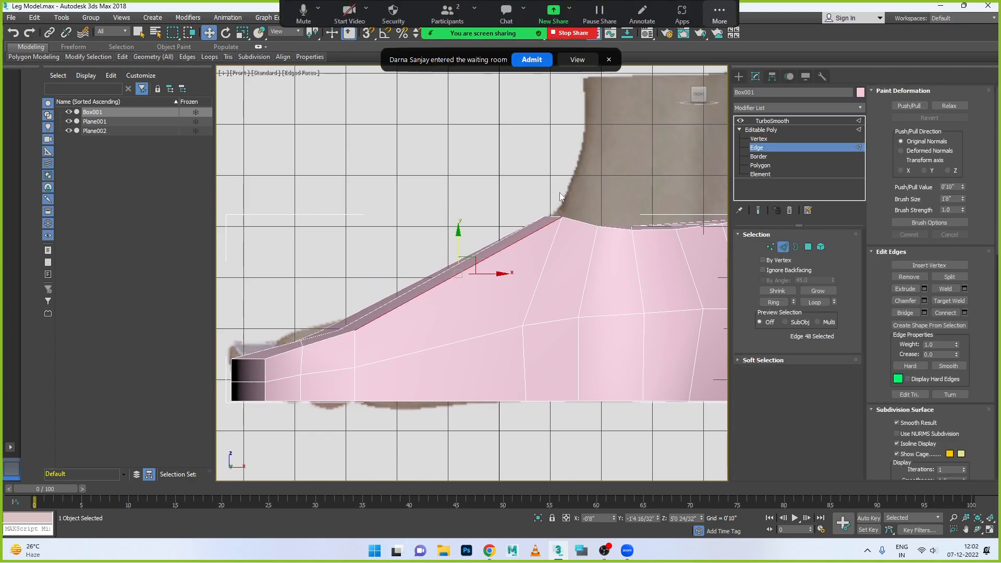
# - Admit the participant from the Zoom waiting room and hide the floating meeting controls
pyautogui.click(533, 62)
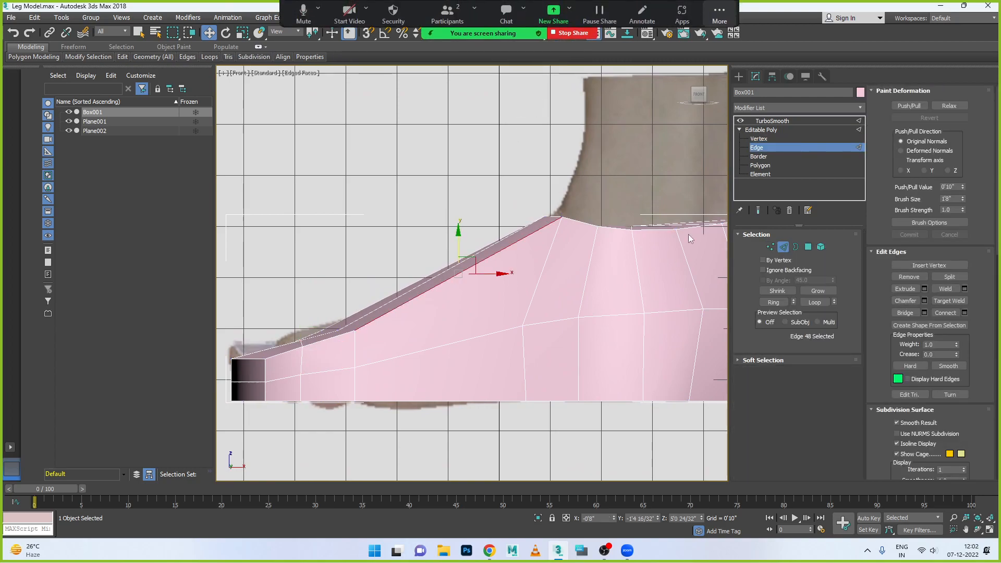
pyautogui.click(720, 16)
pyautogui.click(749, 96)
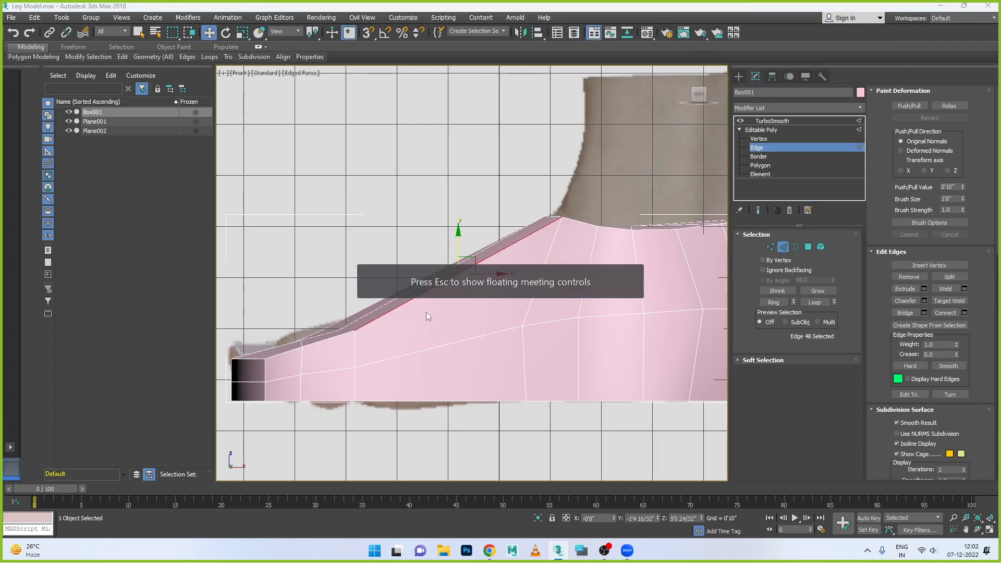
# - Connect the ring of the selected instep edge with 1 segment, 0 pinch and 0 slide, and return to vertex editing
pyautogui.click(774, 302)
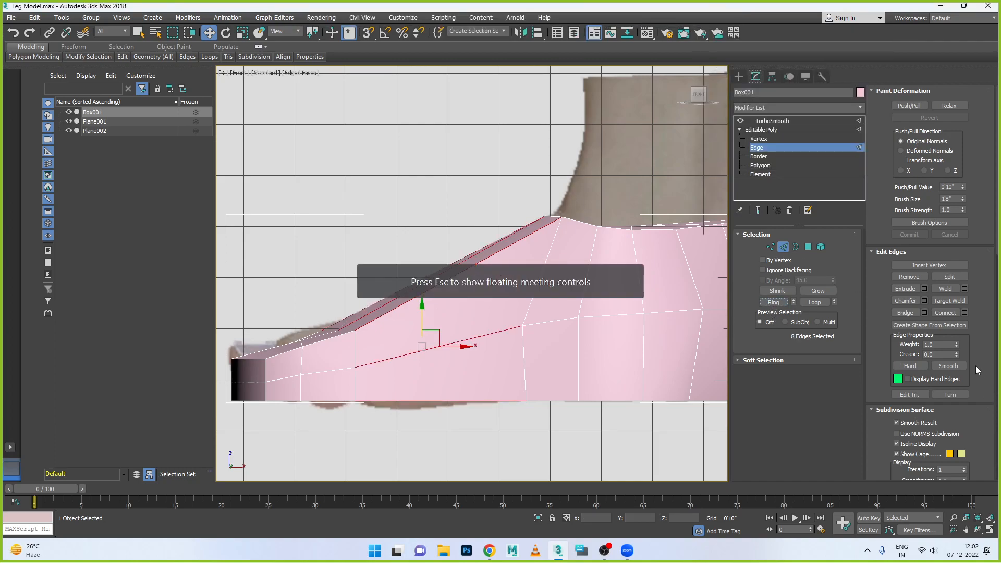
pyautogui.click(964, 312)
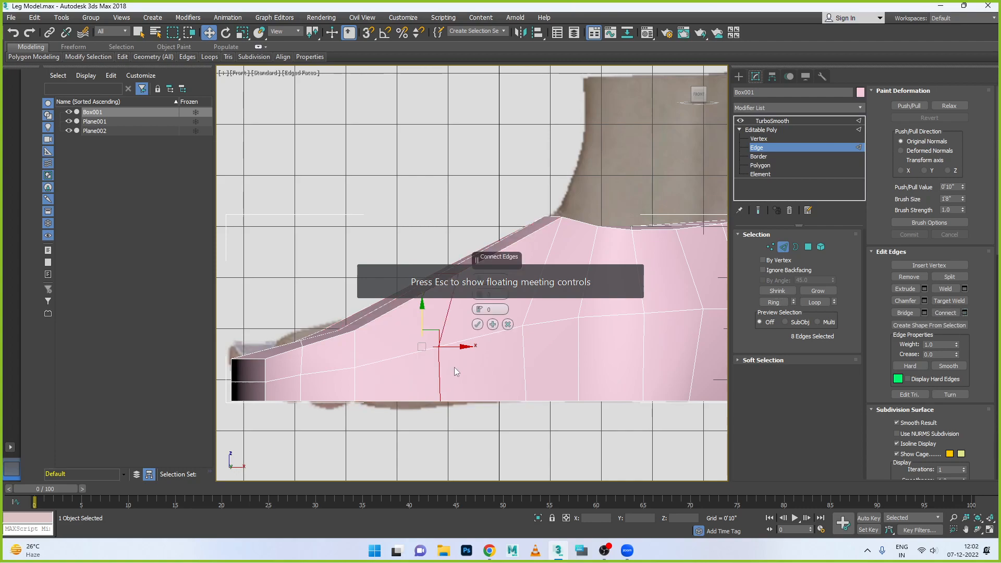
pyautogui.click(478, 325)
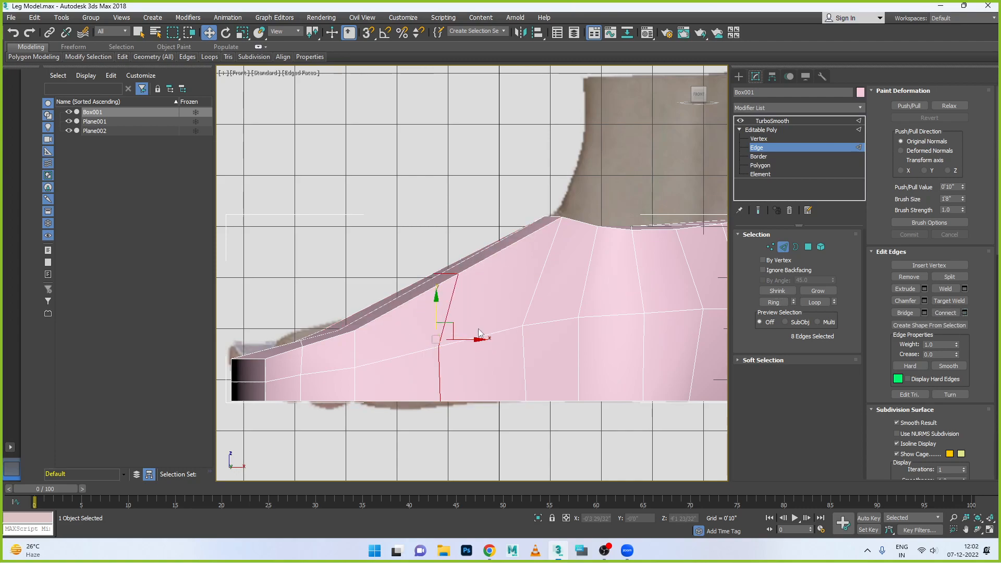
pyautogui.click(770, 247)
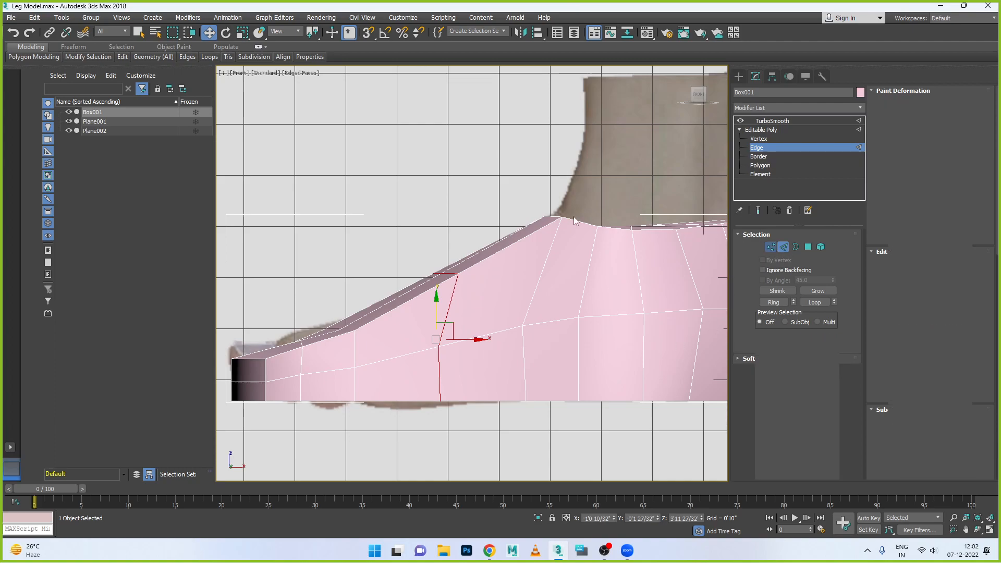
pyautogui.moveTo(469, 409); pyautogui.dragTo(482, 414)
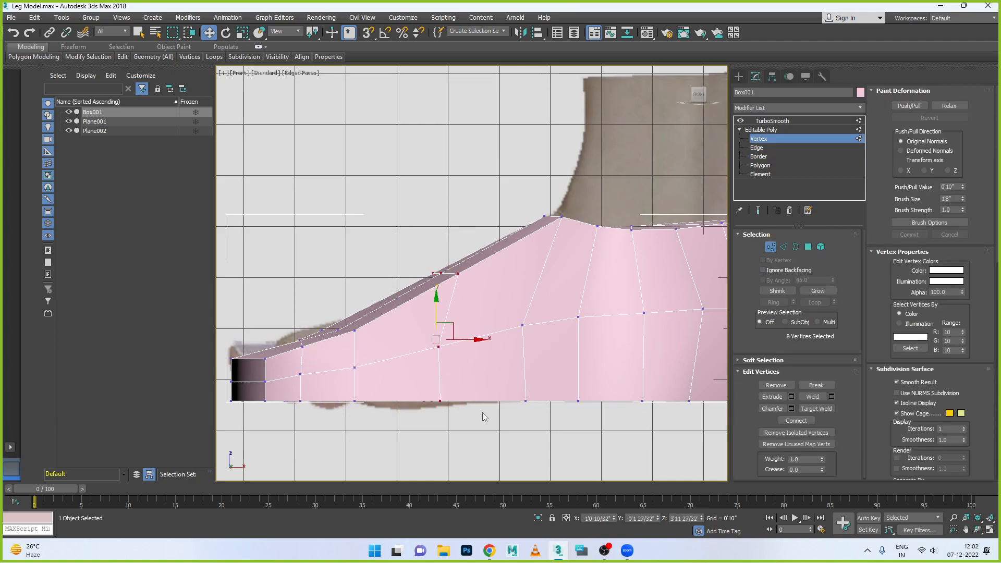
# - Scale the mid-instep vertex column along X into a straight vertical line and lower its upper side vertex below the foot's top edge
pyautogui.press('r')
pyautogui.moveTo(488, 342); pyautogui.dragTo(449, 348)
pyautogui.press('w')
pyautogui.click(460, 283)
pyautogui.click(439, 277)
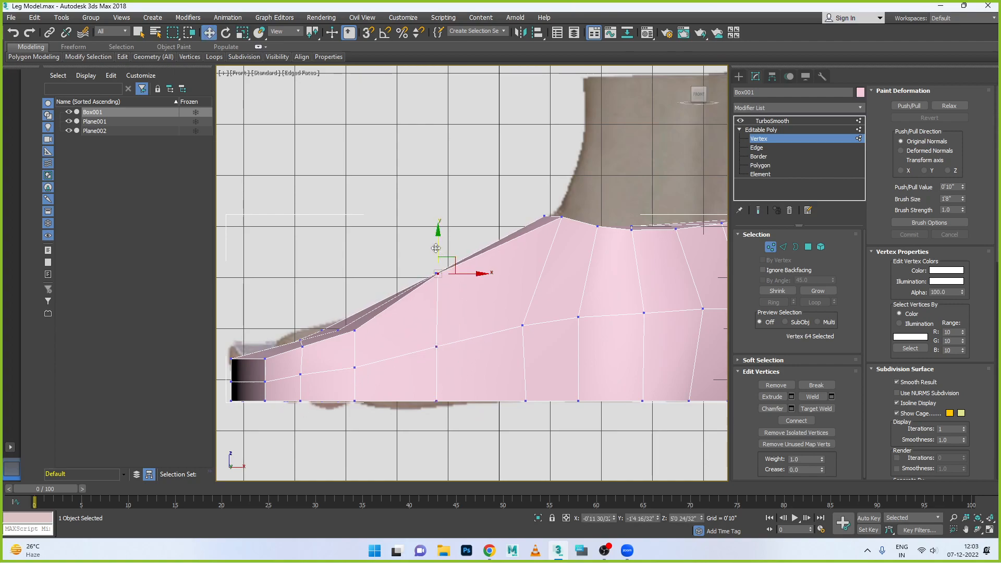
pyautogui.moveTo(437, 248); pyautogui.dragTo(437, 276)
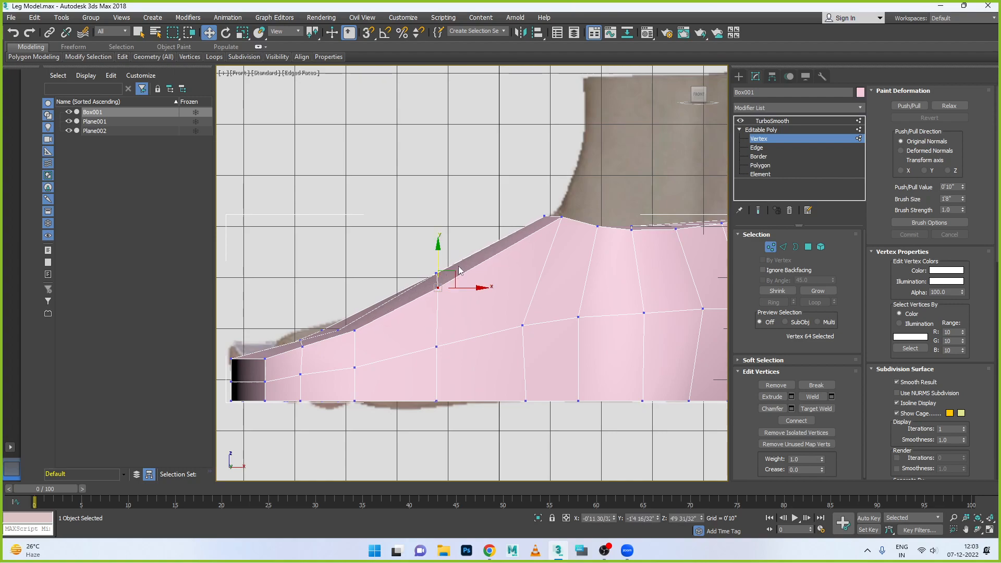
pyautogui.moveTo(461, 371); pyautogui.dragTo(462, 371)
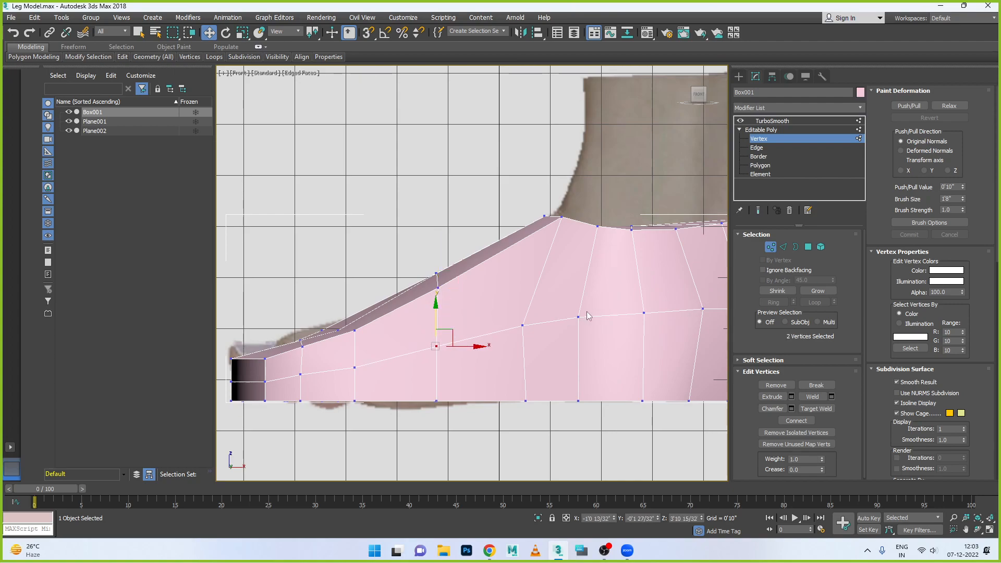
# - Select the five centre vertices along the top of the foot from the toe end to the ankle and raise them slightly
pyautogui.hotkey('alt', 'w')
pyautogui.hotkey('alt', 'w')
pyautogui.scroll(5, 490, 370)
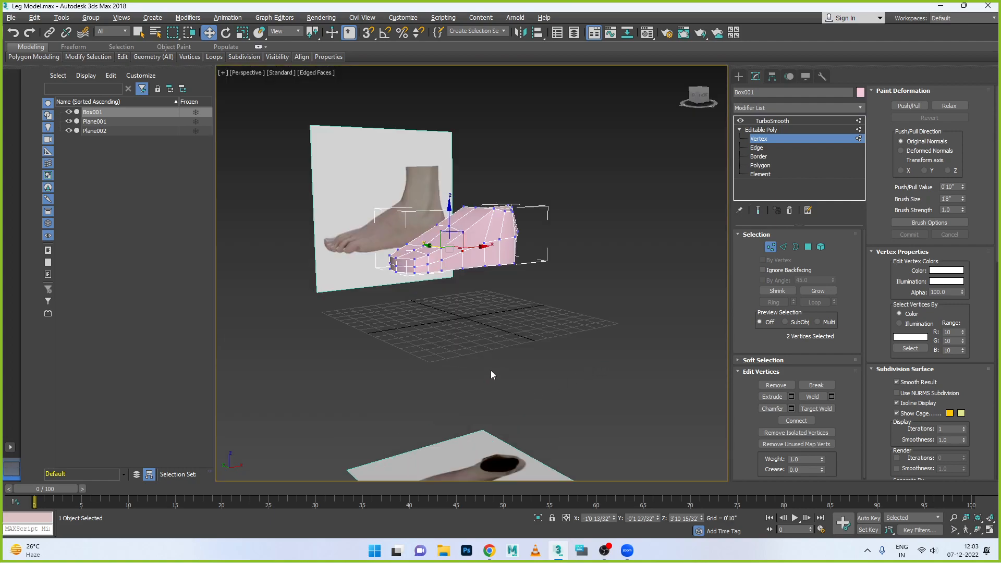
pyautogui.press('z')
pyautogui.scroll(-4, 490, 370)
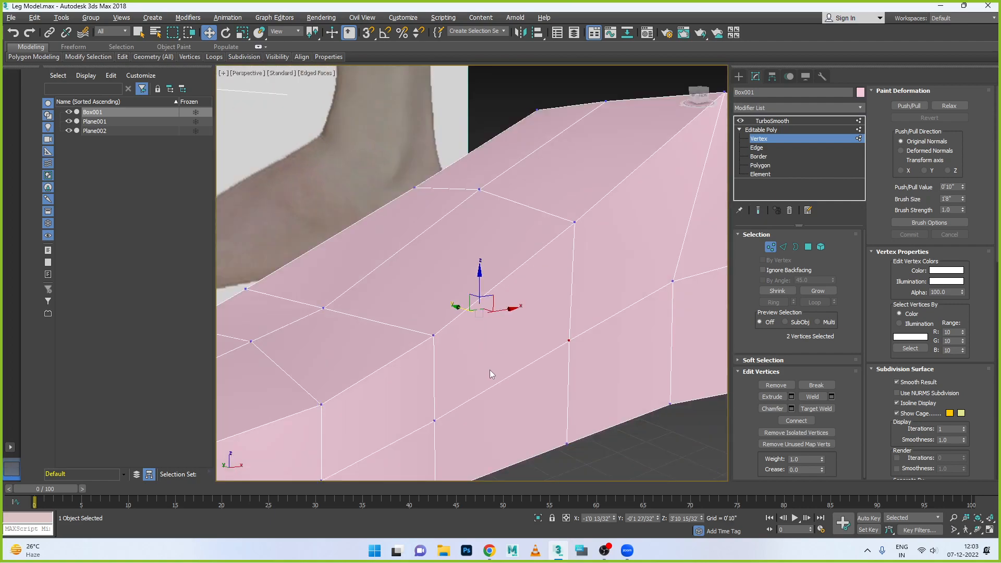
pyautogui.keyDown('alt'); pyautogui.moveTo(473, 381); pyautogui.dragTo(525, 358, button='middle'); pyautogui.keyUp('alt')
pyautogui.click(476, 257)
pyautogui.moveTo(505, 358); pyautogui.dragTo(505, 357)
pyautogui.keyDown('alt'); pyautogui.moveTo(504, 357); pyautogui.dragTo(642, 281, button='middle'); pyautogui.keyUp('alt')
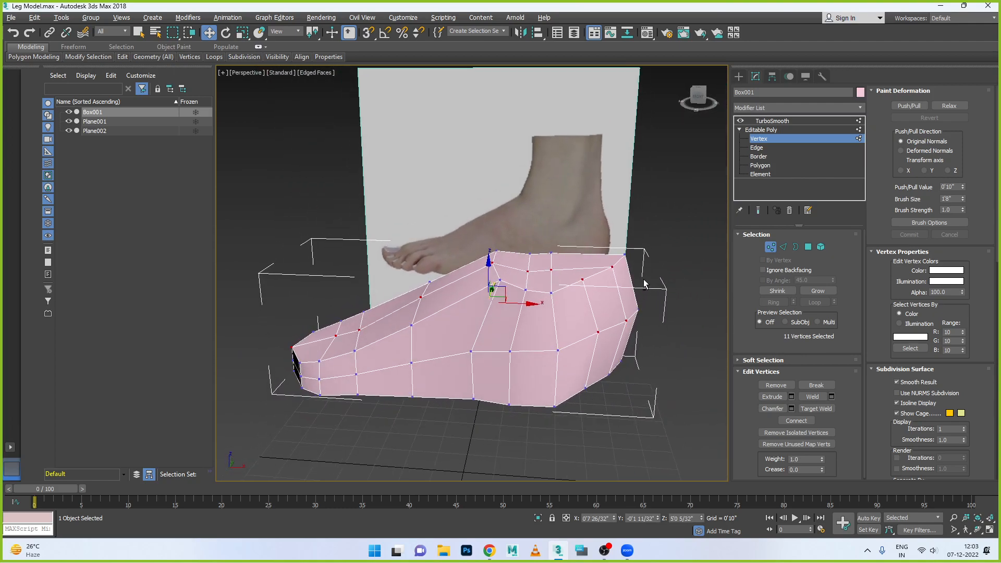
pyautogui.keyDown('alt'); pyautogui.moveTo(650, 242); pyautogui.dragTo(513, 366); pyautogui.keyUp('alt')
pyautogui.keyDown('alt'); pyautogui.moveTo(467, 386); pyautogui.dragTo(403, 308, button='middle'); pyautogui.keyUp('alt')
pyautogui.hotkey('alt', 'w')
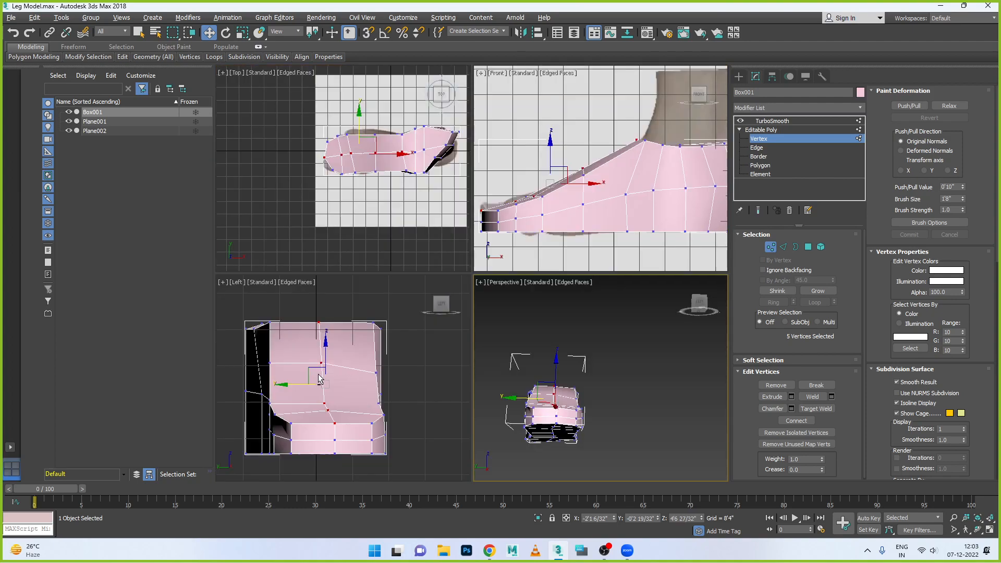
pyautogui.hotkey('alt', 'w')
pyautogui.moveTo(437, 250); pyautogui.dragTo(437, 233)
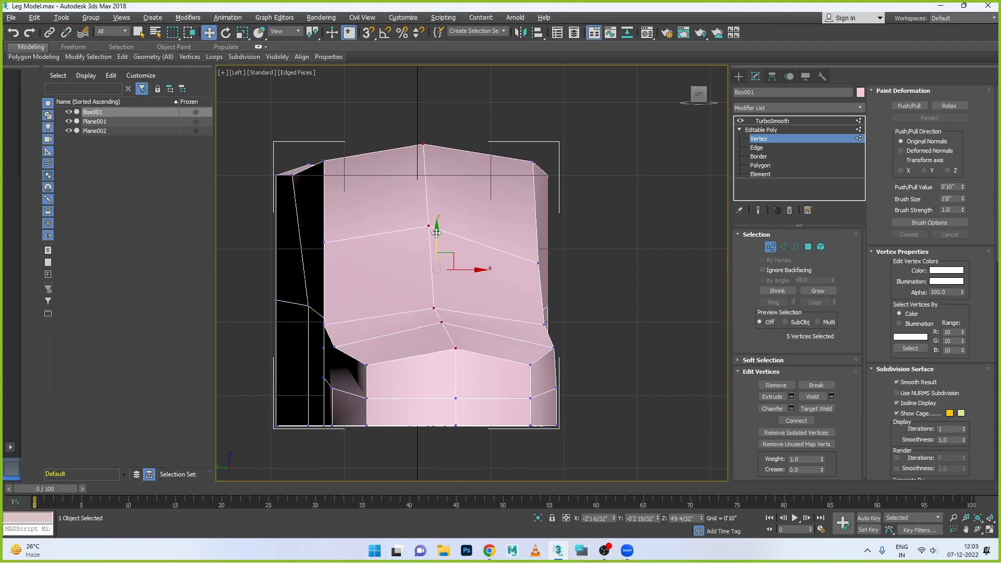
# - Lower the centre vertex at the ankle end of the instep to line up with its neighbours on the top edge
pyautogui.click(424, 145)
pyautogui.moveTo(422, 110); pyautogui.dragTo(422, 125)
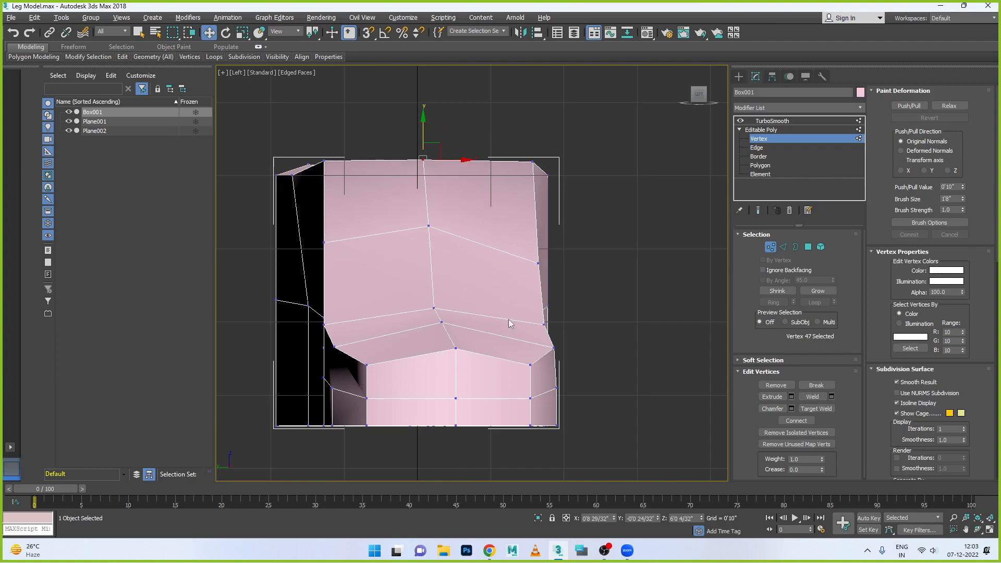
pyautogui.scroll(-2, 542, 359)
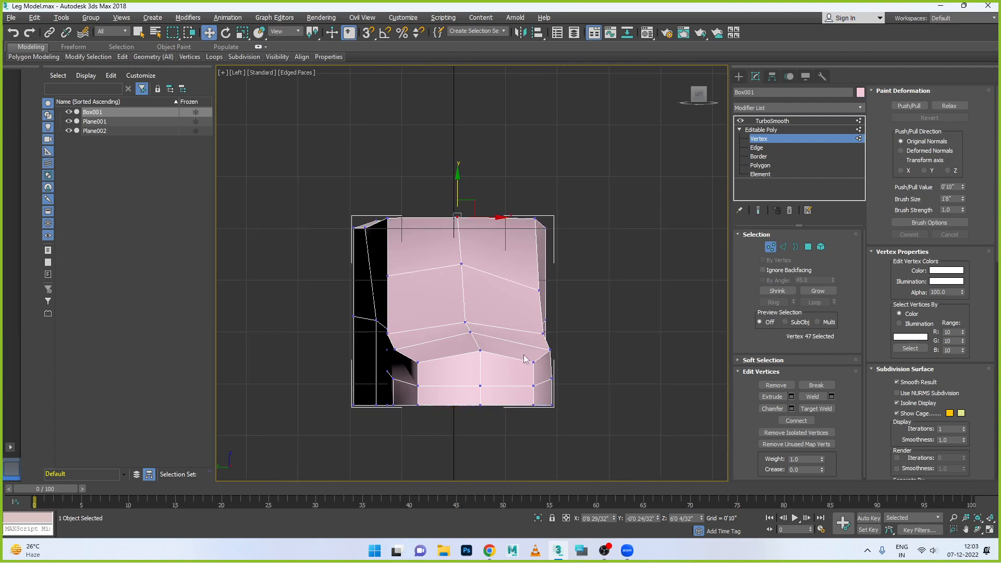
# - Widen the toe end by moving the vertex columns on both of its sides outward in the Left view
pyautogui.moveTo(539, 412); pyautogui.dragTo(582, 385)
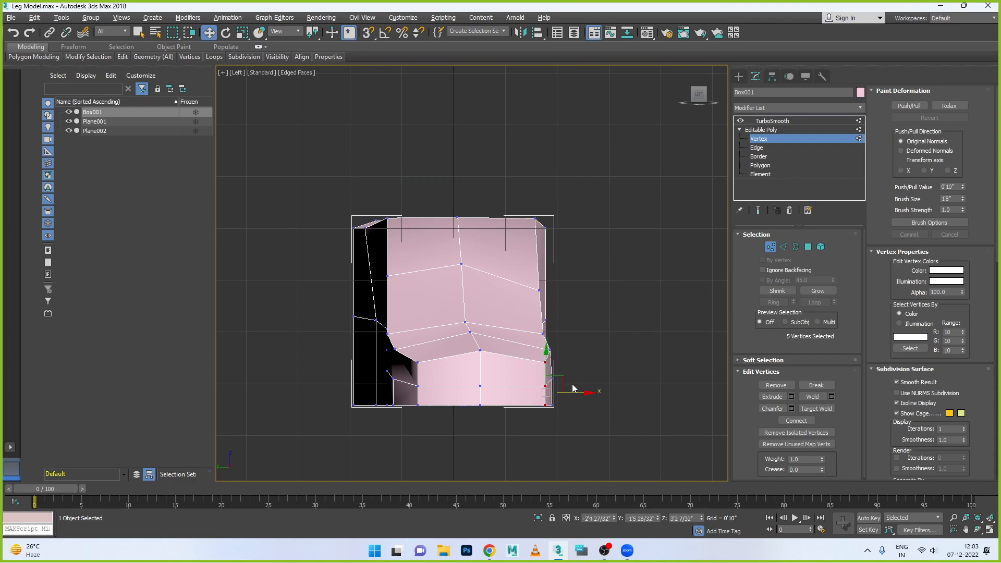
pyautogui.moveTo(430, 358); pyautogui.dragTo(412, 420)
pyautogui.moveTo(456, 388); pyautogui.dragTo(439, 390)
# - In the Top view, move the heel's upper corner vertices inward and slightly up to follow the top-foot image
pyautogui.hotkey('alt', 'w')
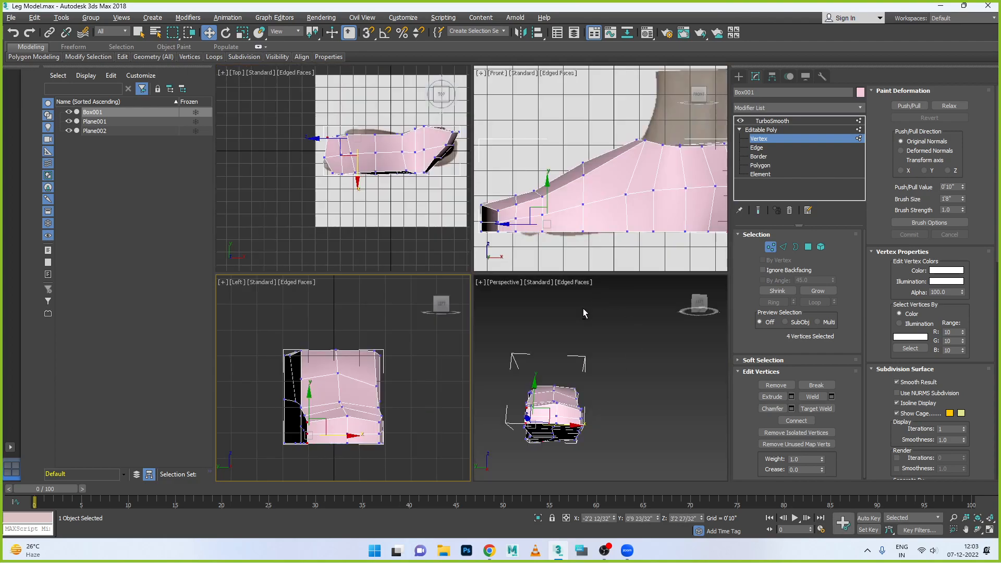
pyautogui.hotkey('alt', 'w')
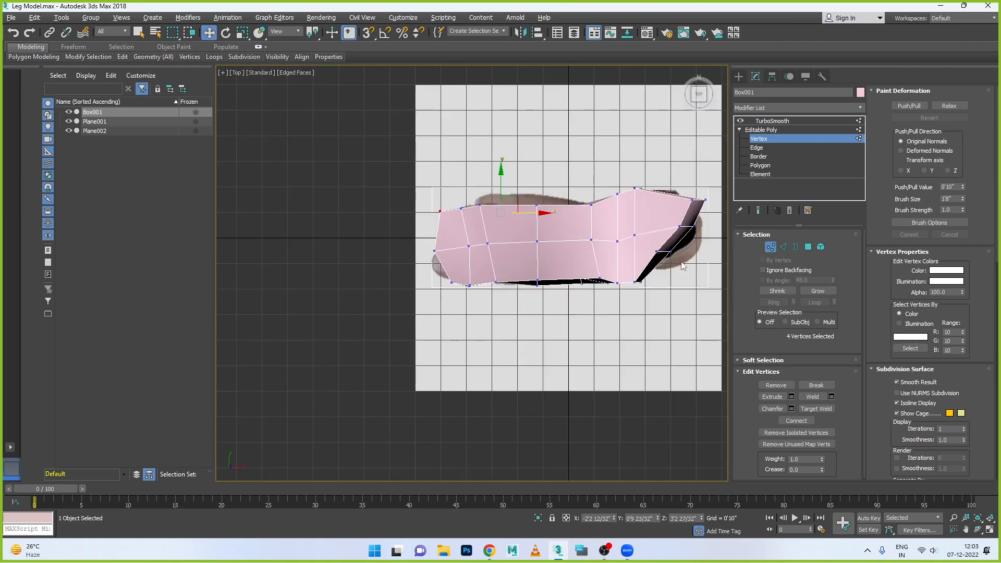
pyautogui.scroll(2, 680, 258)
pyautogui.keyDown('alt'); pyautogui.moveTo(694, 258); pyautogui.dragTo(524, 298, button='middle'); pyautogui.keyUp('alt')
pyautogui.press('t')
pyautogui.scroll(2, 556, 242)
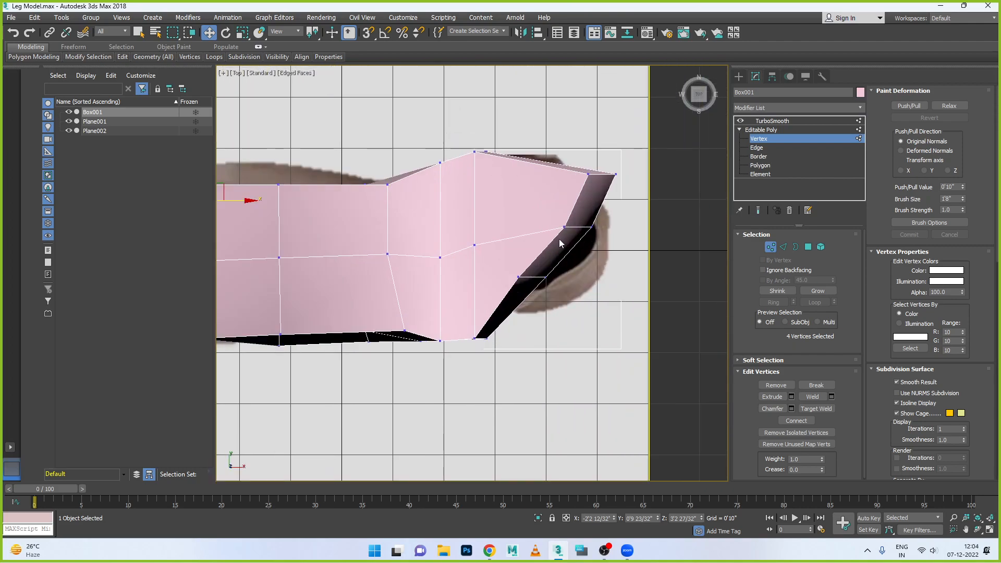
pyautogui.moveTo(558, 240); pyautogui.dragTo(486, 330, button='middle')
pyautogui.moveTo(495, 286); pyautogui.dragTo(496, 286)
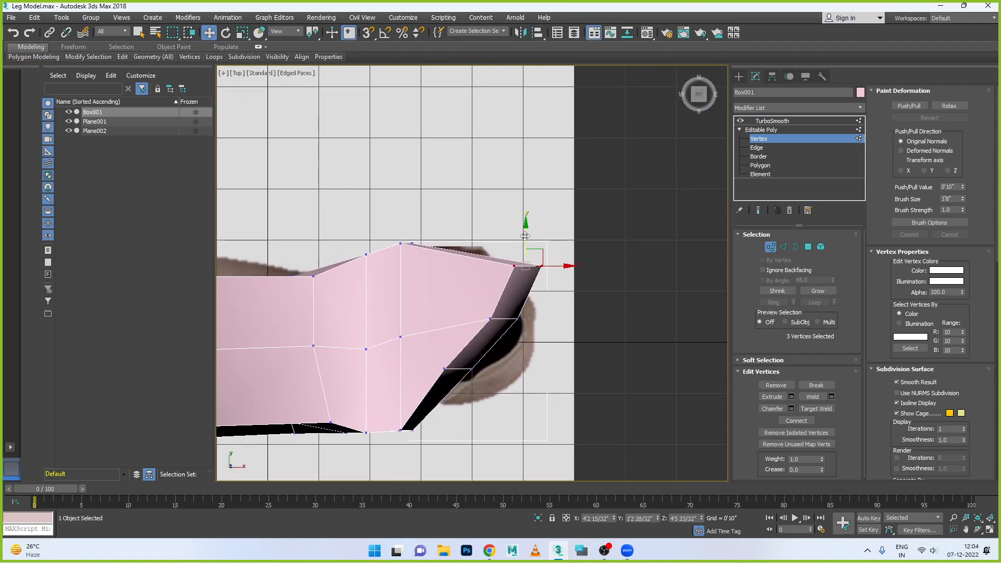
pyautogui.moveTo(526, 239); pyautogui.dragTo(525, 230)
pyautogui.moveTo(568, 259); pyautogui.dragTo(517, 275)
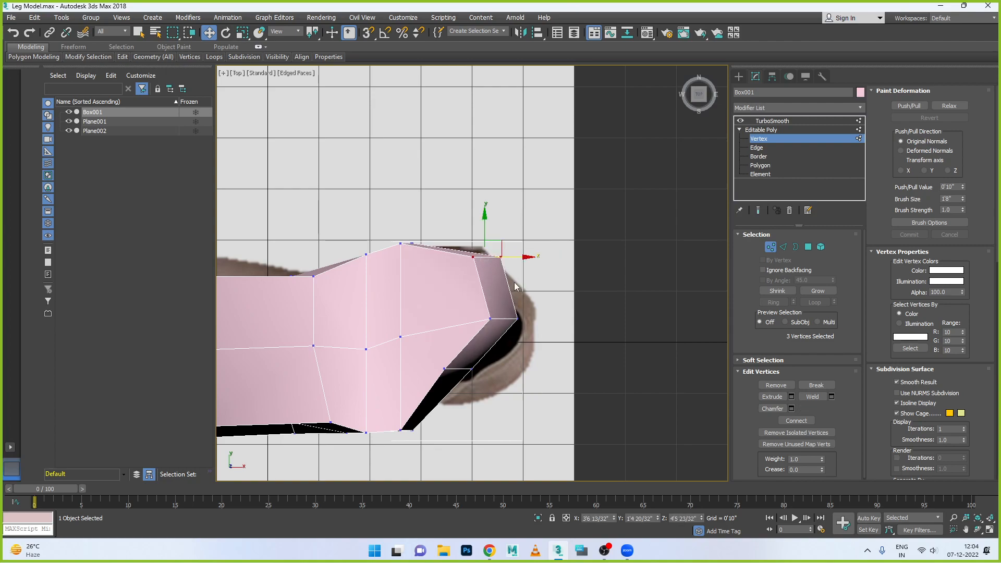
# - Move the heel's rear centre and lower corner vertices outward to round the heel along the top-foot image
pyautogui.moveTo(500, 330); pyautogui.dragTo(534, 332)
pyautogui.click(554, 312)
pyautogui.moveTo(456, 301); pyautogui.dragTo(552, 308)
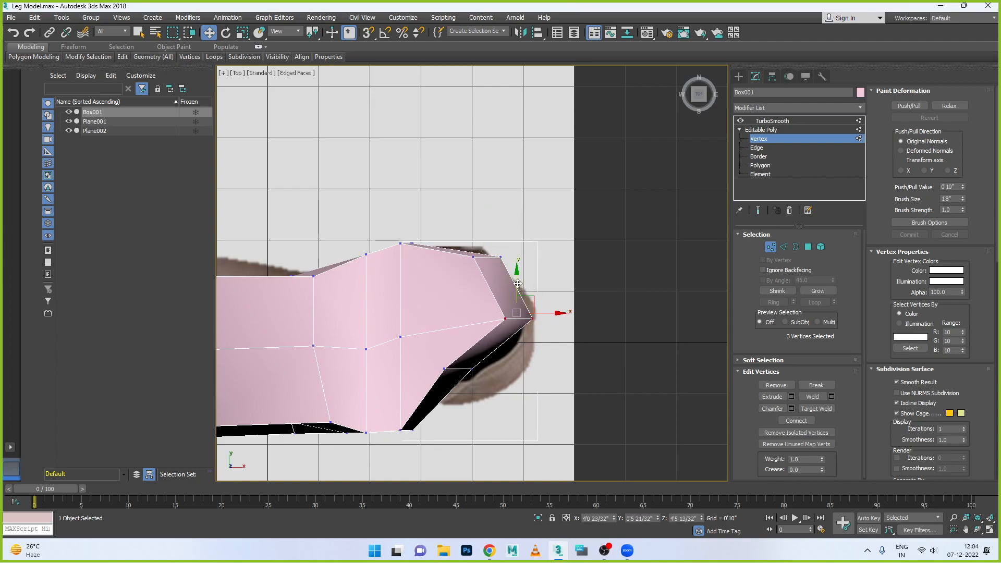
pyautogui.moveTo(430, 357); pyautogui.dragTo(540, 370)
pyautogui.moveTo(502, 337); pyautogui.dragTo(502, 334)
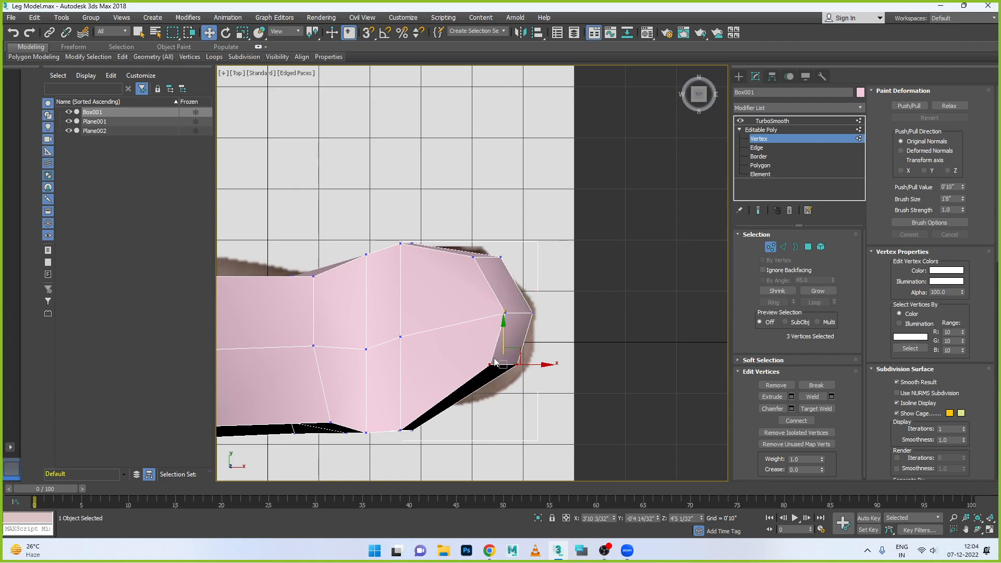
# - Reposition the lower-side vertices between the heel and the ankle in the Top view to match the foot outline
pyautogui.moveTo(381, 410); pyautogui.dragTo(478, 418)
pyautogui.moveTo(442, 388); pyautogui.dragTo(442, 374)
pyautogui.scroll(-4, 354, 403)
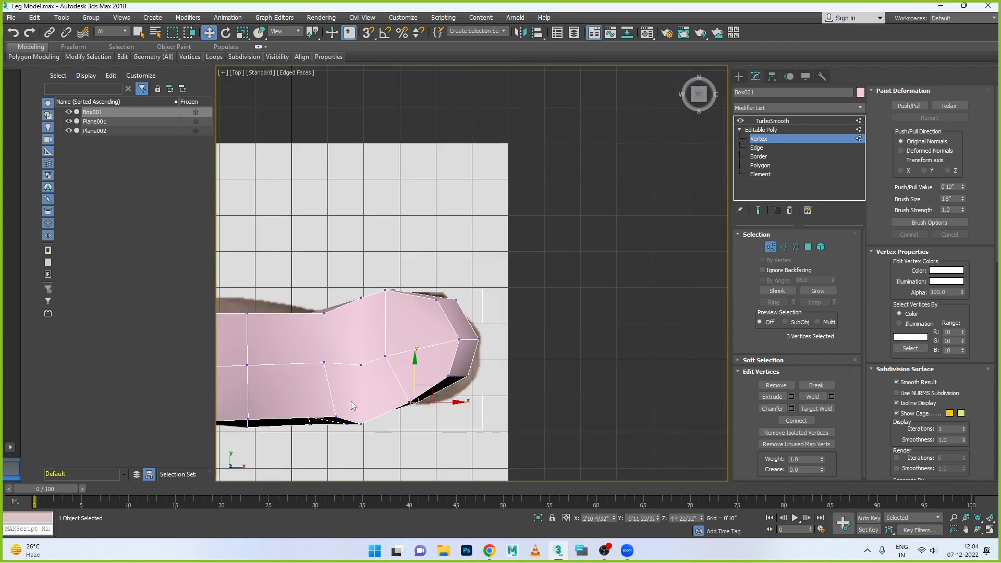
pyautogui.scroll(4, 323, 411)
pyautogui.moveTo(410, 435); pyautogui.dragTo(410, 434)
pyautogui.moveTo(367, 390); pyautogui.dragTo(348, 368)
# - Adjust the side vertices of the mid-instep column toward the top-foot outline
pyautogui.scroll(-4, 374, 372)
pyautogui.scroll(4, 306, 388)
pyautogui.moveTo(330, 275); pyautogui.dragTo(361, 311)
pyautogui.moveTo(344, 268)
pyautogui.mouseDown()
pyautogui.moveTo(343, 255)
pyautogui.moveTo(280, 301)
pyautogui.moveTo(336, 283)
pyautogui.mouseUp()
pyautogui.scroll(-2, 358, 286)
pyautogui.scroll(2, 302, 293)
# - Shift the three vertex columns between the toes and the instep toward the ankle in the Top view
pyautogui.moveTo(295, 412); pyautogui.dragTo(294, 411)
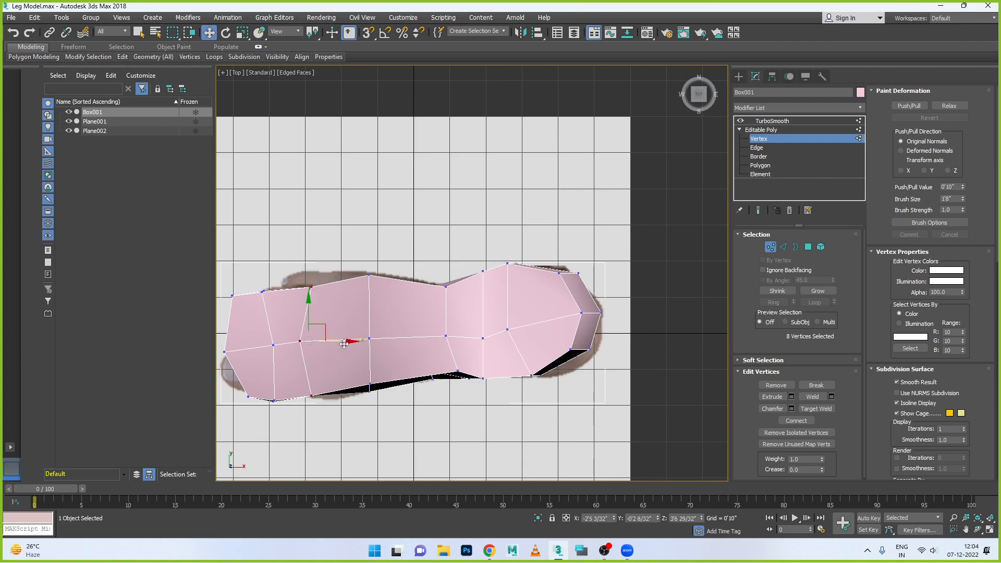
pyautogui.moveTo(338, 341); pyautogui.dragTo(374, 342)
pyautogui.moveTo(270, 420); pyautogui.dragTo(271, 401)
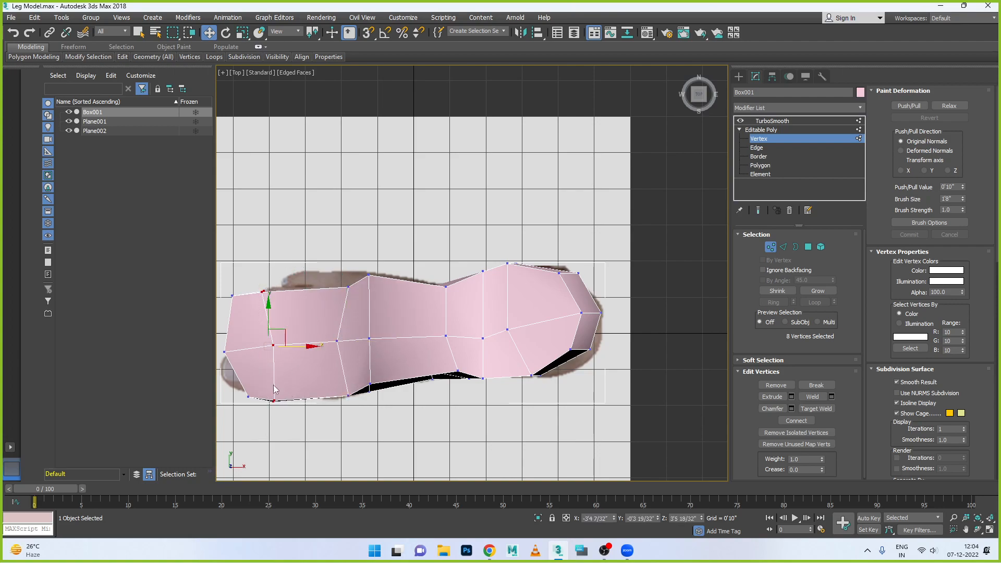
pyautogui.moveTo(313, 347); pyautogui.dragTo(358, 347)
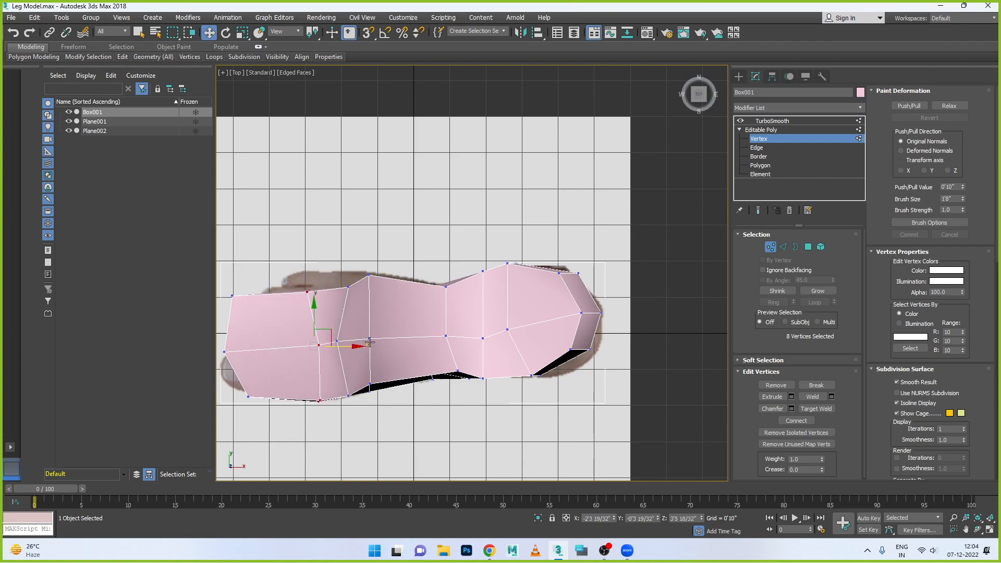
pyautogui.moveTo(385, 259); pyautogui.dragTo(365, 417)
pyautogui.moveTo(402, 344); pyautogui.dragTo(436, 344)
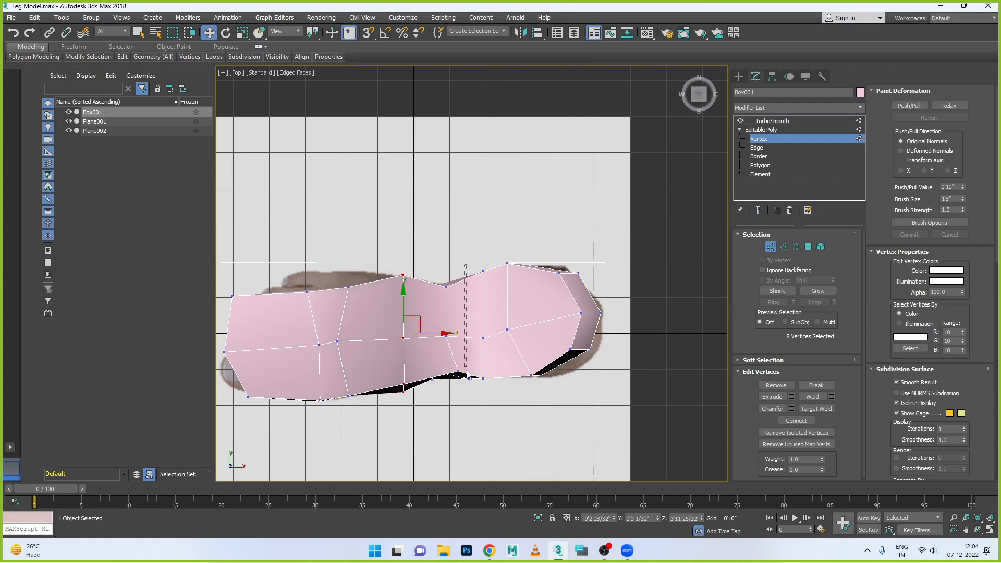
# - Straighten the front ankle vertex column and the column behind it by scaling each along X in the Top view
pyautogui.moveTo(440, 413); pyautogui.dragTo(438, 414)
pyautogui.hotkey('alt', 'w')
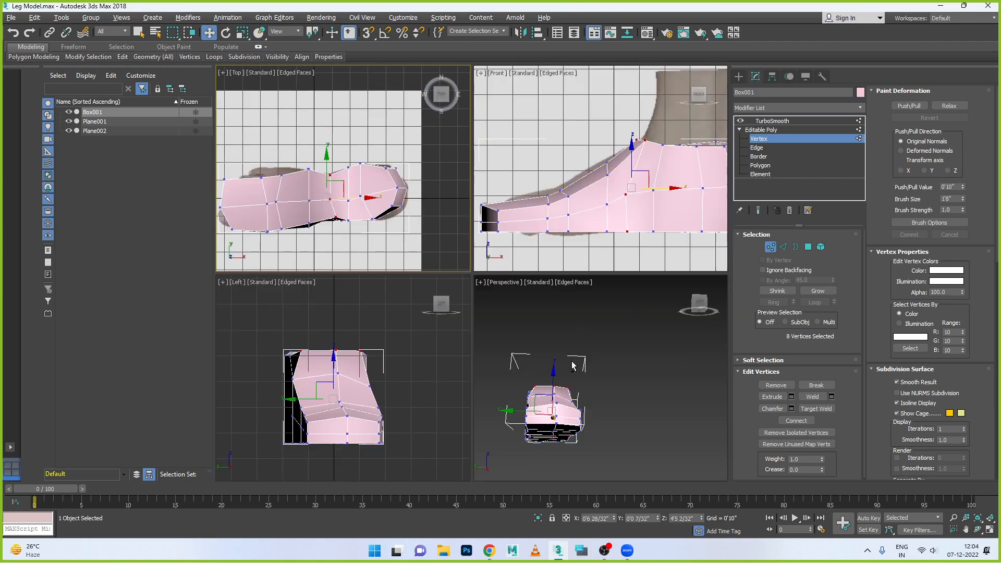
pyautogui.hotkey('alt', 'w')
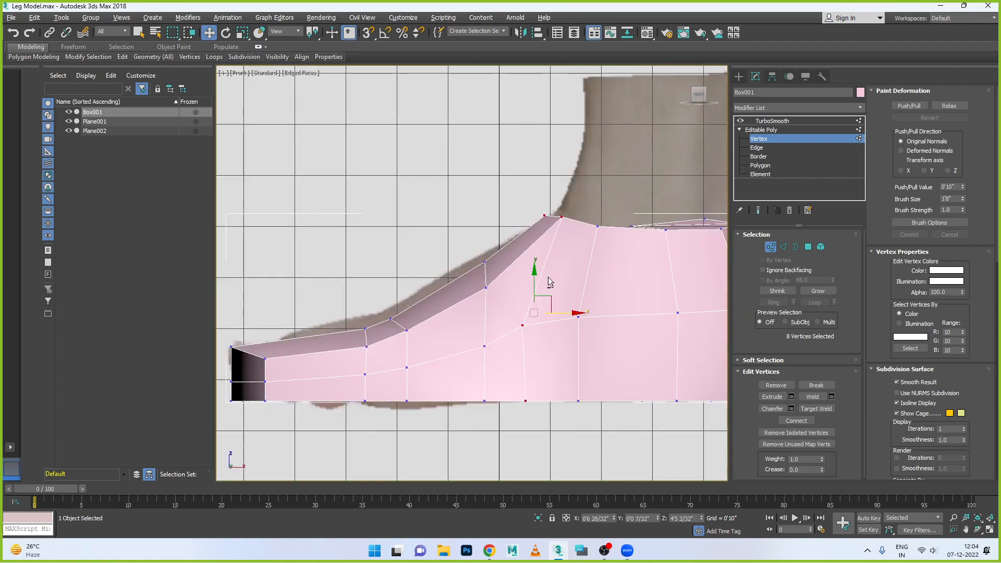
pyautogui.hotkey('alt', 'w')
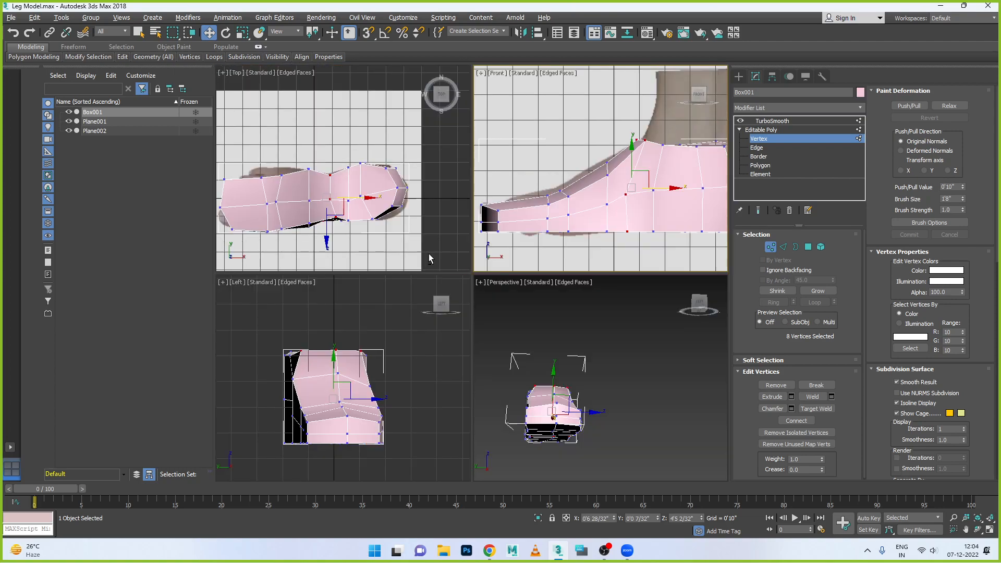
pyautogui.rightClick(378, 228)
pyautogui.press('r')
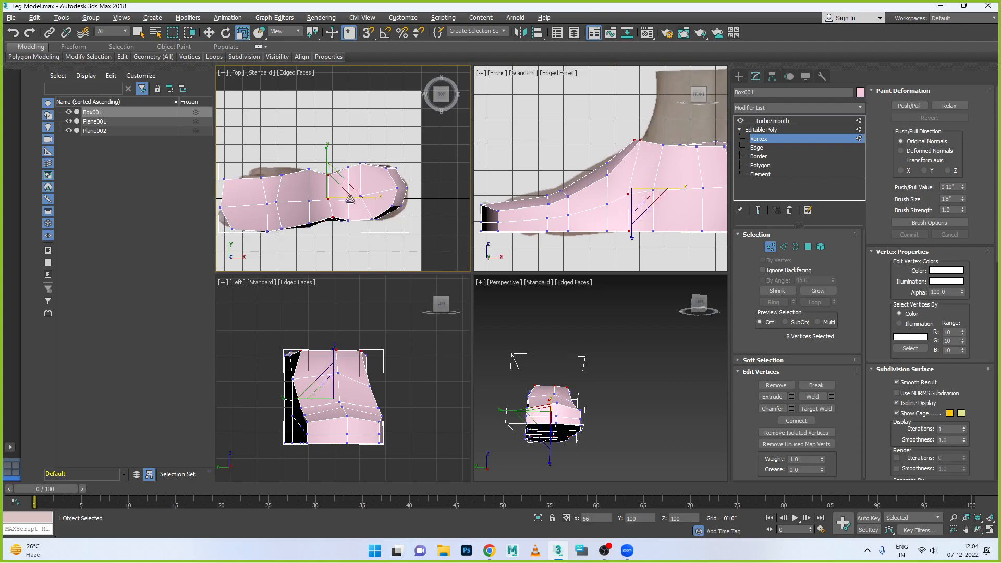
pyautogui.moveTo(351, 160); pyautogui.dragTo(349, 231)
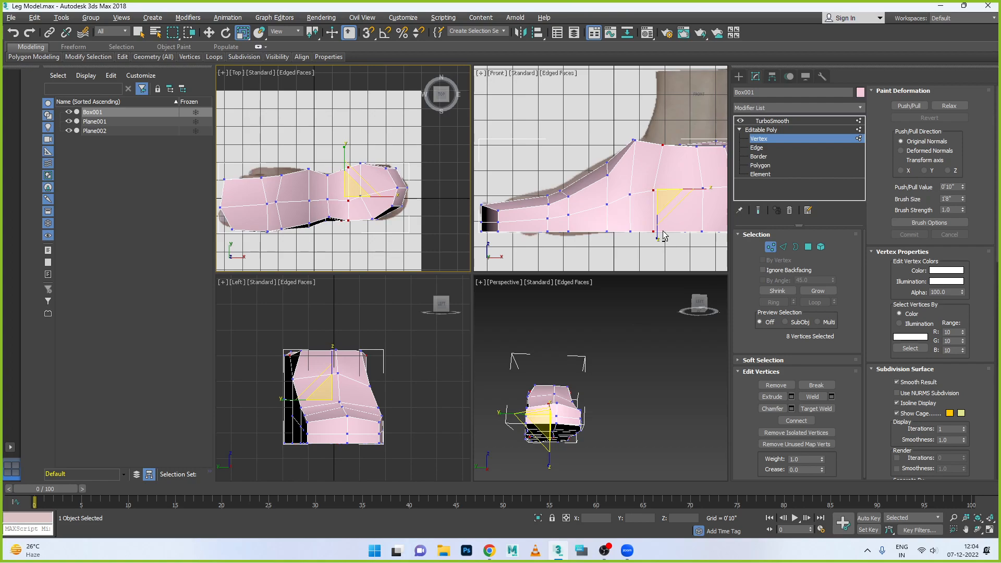
pyautogui.moveTo(385, 196); pyautogui.dragTo(313, 194)
# - Select all eight vertices of the column in front of the heel and scale them along X into a straight line
pyautogui.moveTo(377, 155); pyautogui.dragTo(359, 242)
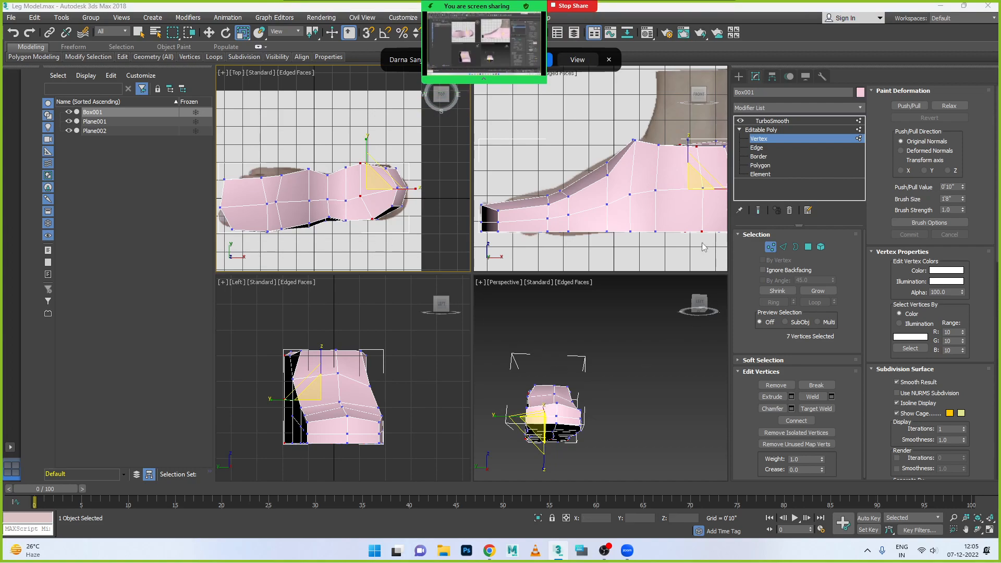
pyautogui.scroll(5, 692, 211)
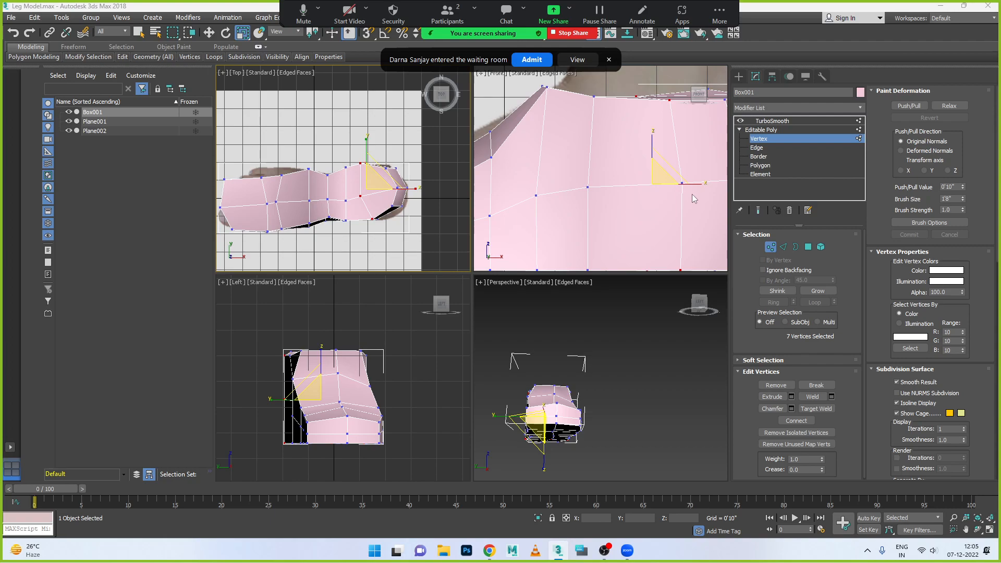
pyautogui.rightClick(665, 203)
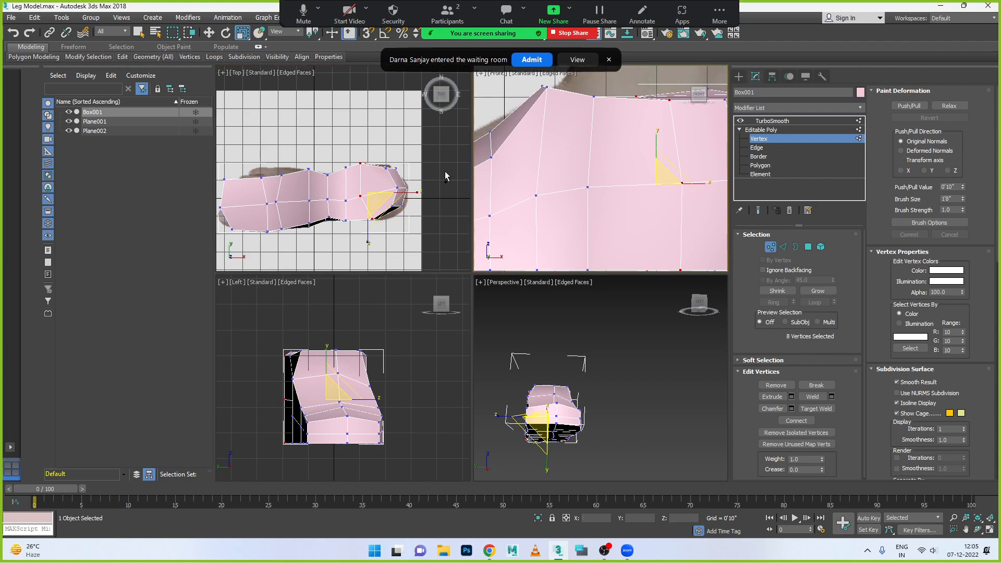
pyautogui.moveTo(415, 196); pyautogui.dragTo(252, 212)
pyautogui.moveTo(417, 193); pyautogui.dragTo(390, 208)
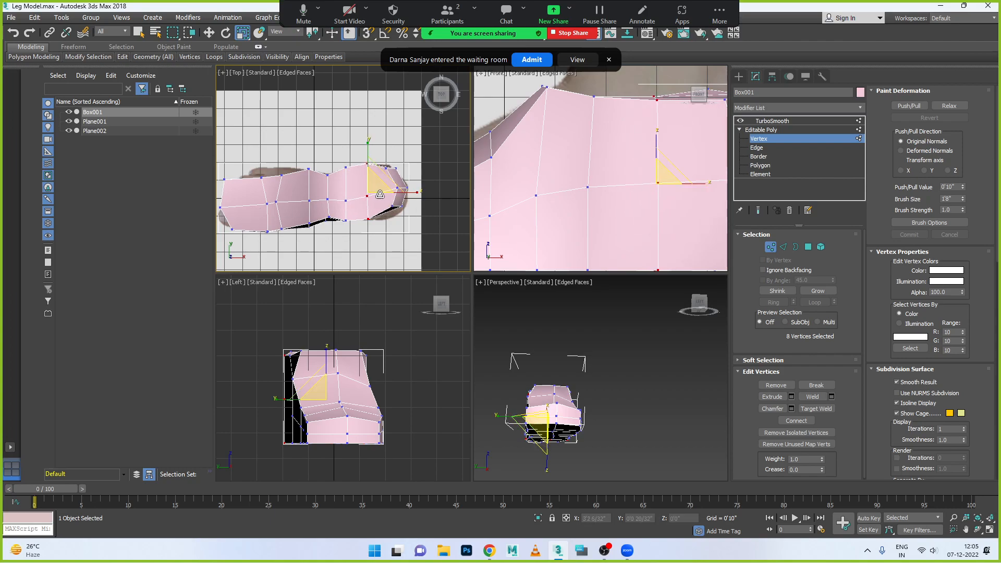
pyautogui.hotkey('alt', 'w')
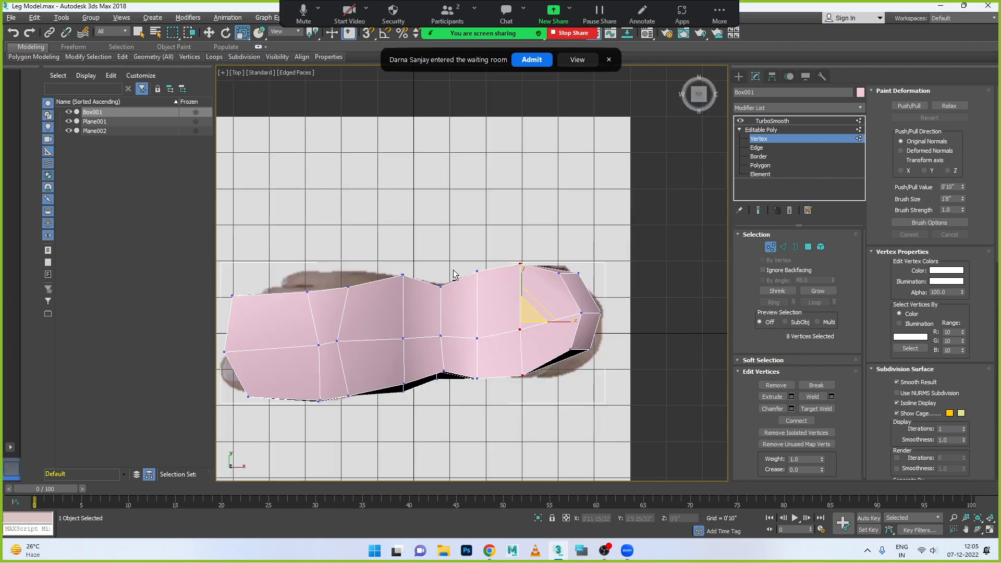
# - Admit the waiting participant to the Zoom meeting and hide the floating meeting controls
pyautogui.click(530, 60)
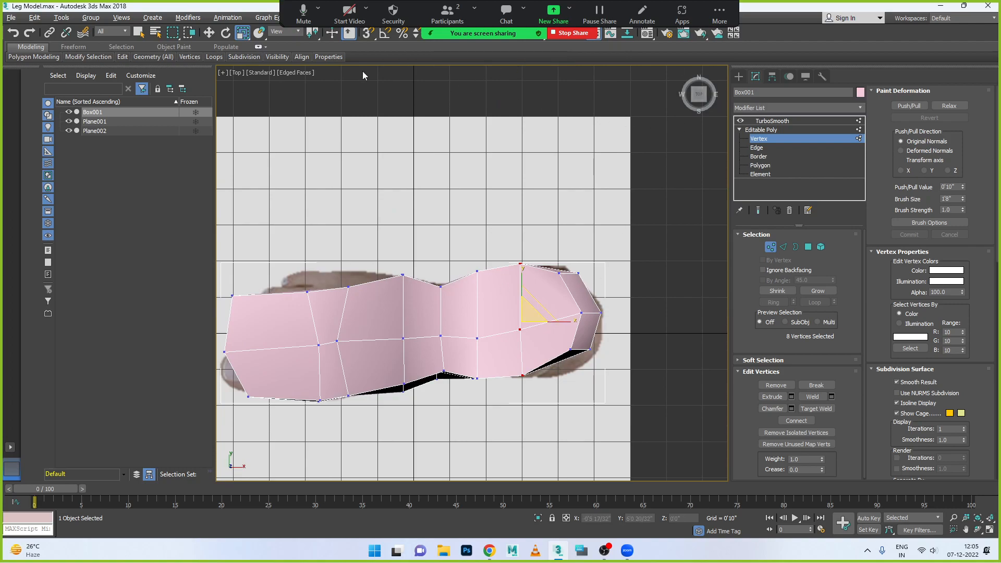
pyautogui.click(720, 15)
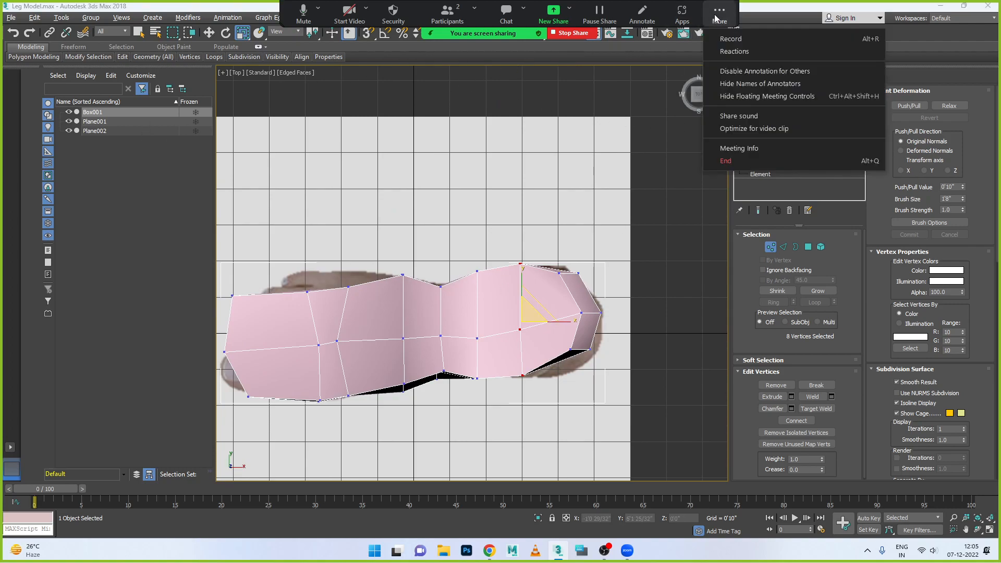
pyautogui.click(743, 89)
# - Select the nine vertices at the heel end in the Top view and scale them along X into a straight line
pyautogui.click(209, 33)
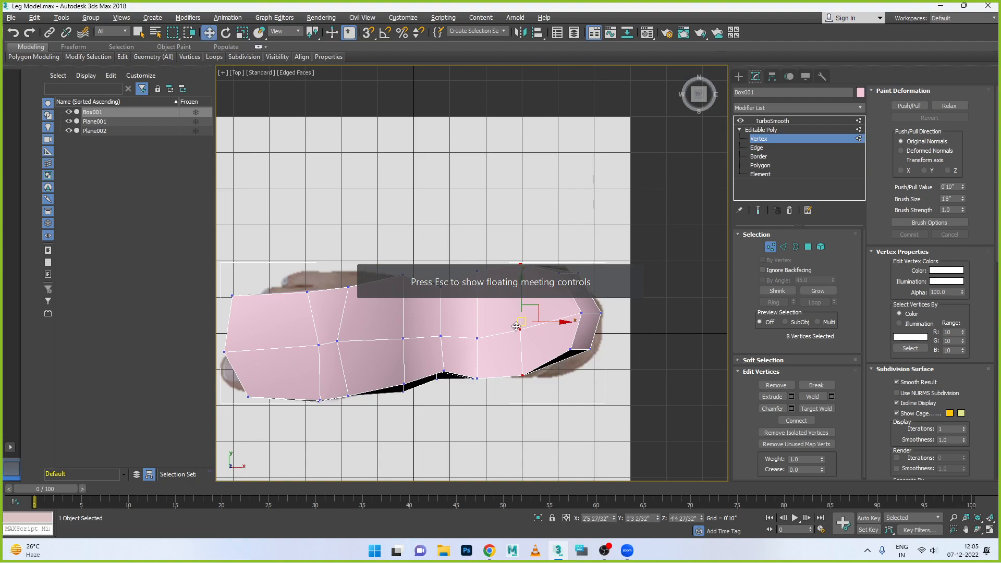
pyautogui.scroll(3, 537, 299)
pyautogui.scroll(3, 618, 408)
pyautogui.scroll(-6, 633, 343)
pyautogui.moveTo(657, 263); pyautogui.dragTo(609, 366)
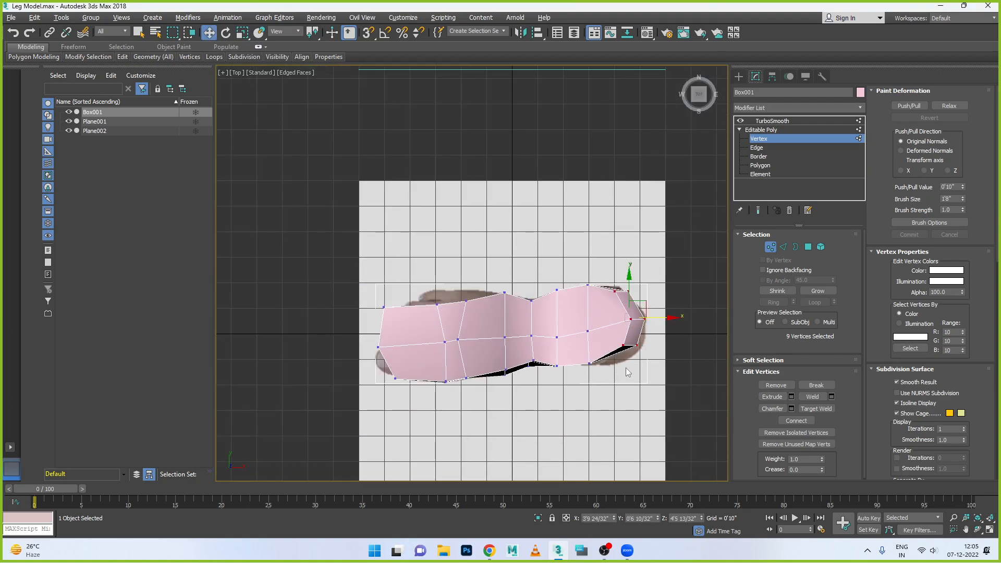
pyautogui.press('r')
pyautogui.moveTo(676, 320); pyautogui.dragTo(671, 317)
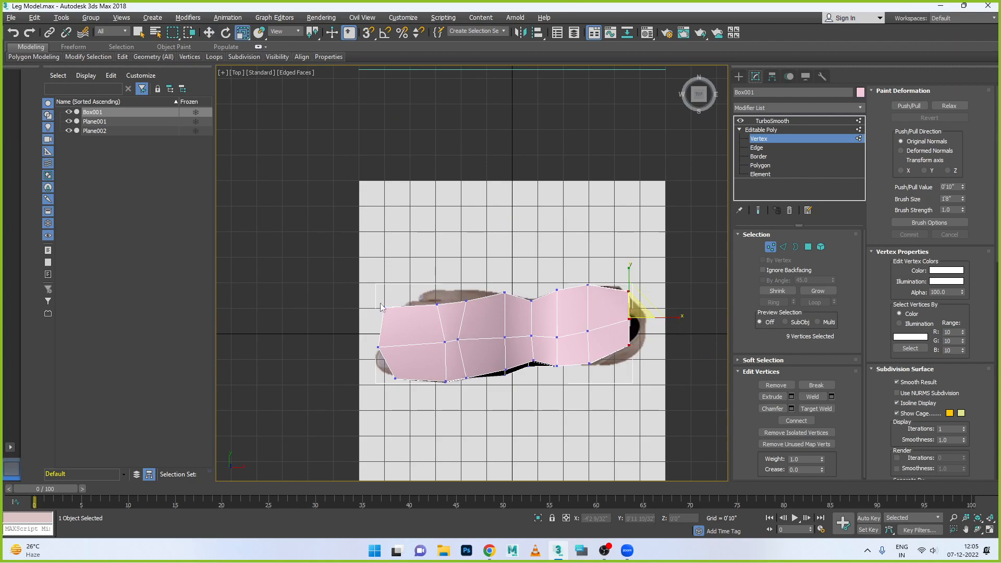
# - Straighten the little-toe-side and big-toe-side vertex rows by scaling each along Y in the Top view
pyautogui.moveTo(509, 313); pyautogui.dragTo(647, 312)
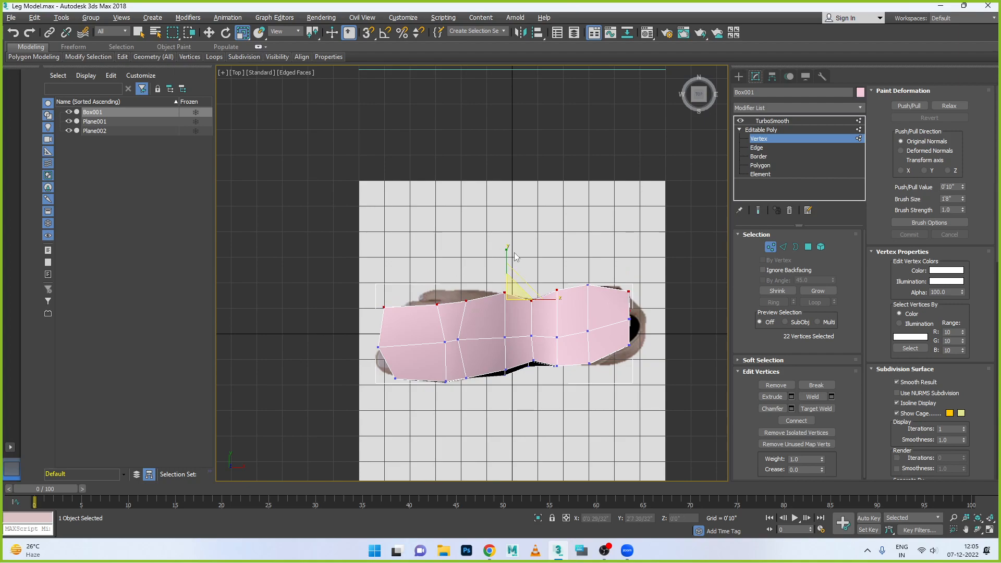
pyautogui.moveTo(507, 250); pyautogui.dragTo(527, 396)
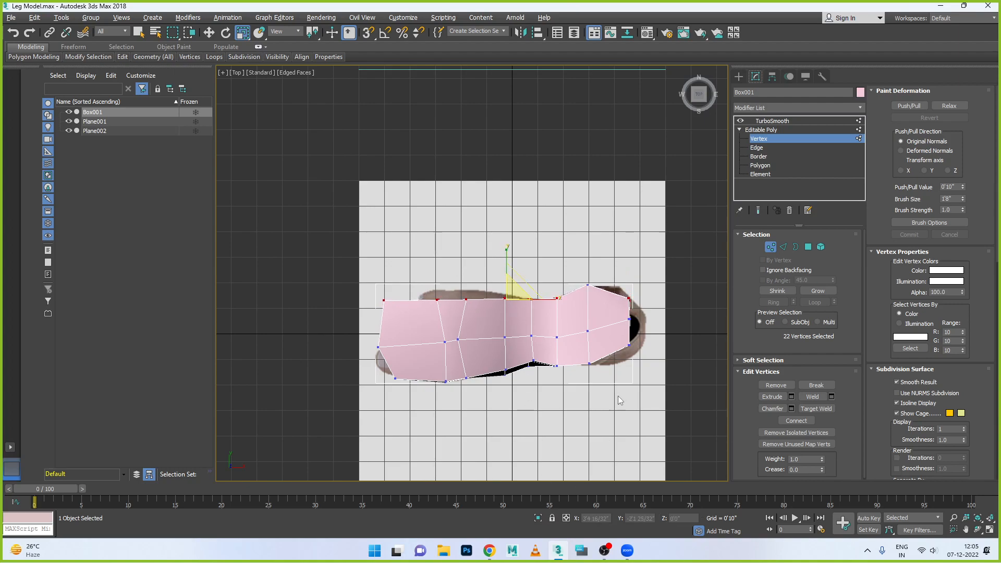
pyautogui.moveTo(422, 434); pyautogui.dragTo(427, 423)
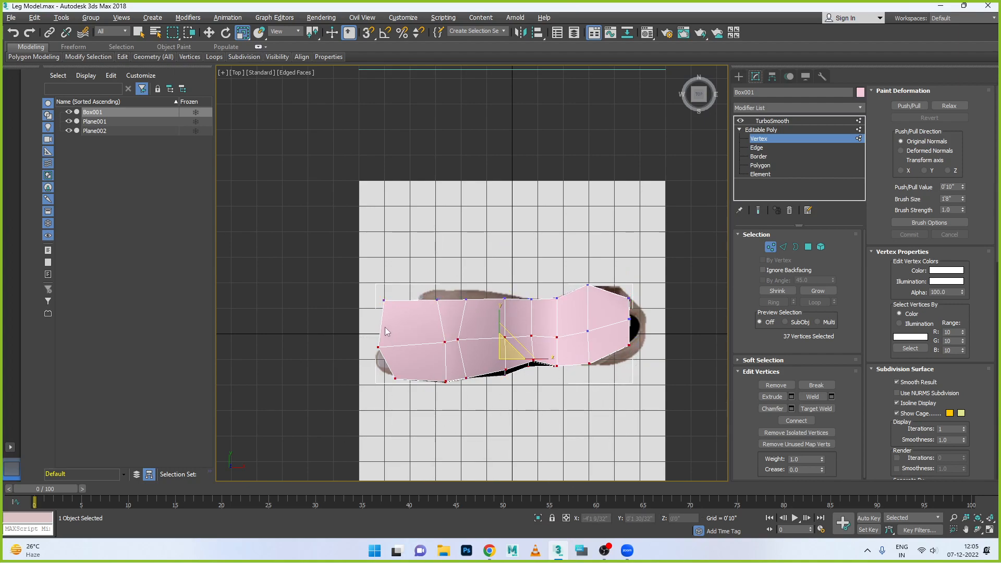
pyautogui.keyDown('alt'); pyautogui.moveTo(478, 354); pyautogui.dragTo(580, 349); pyautogui.keyUp('alt')
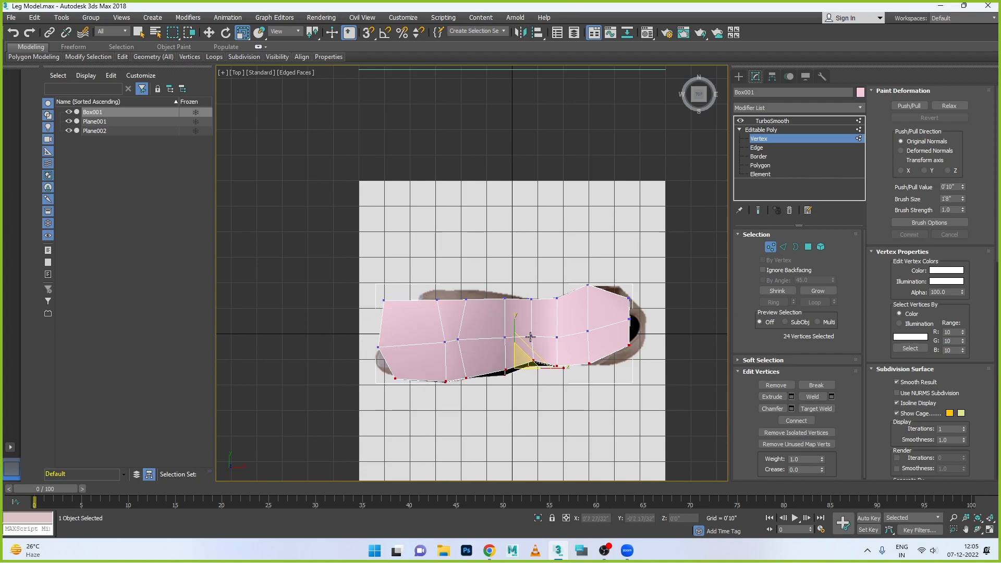
pyautogui.moveTo(515, 334); pyautogui.dragTo(514, 471)
pyautogui.hotkey('ctrl', 'z')
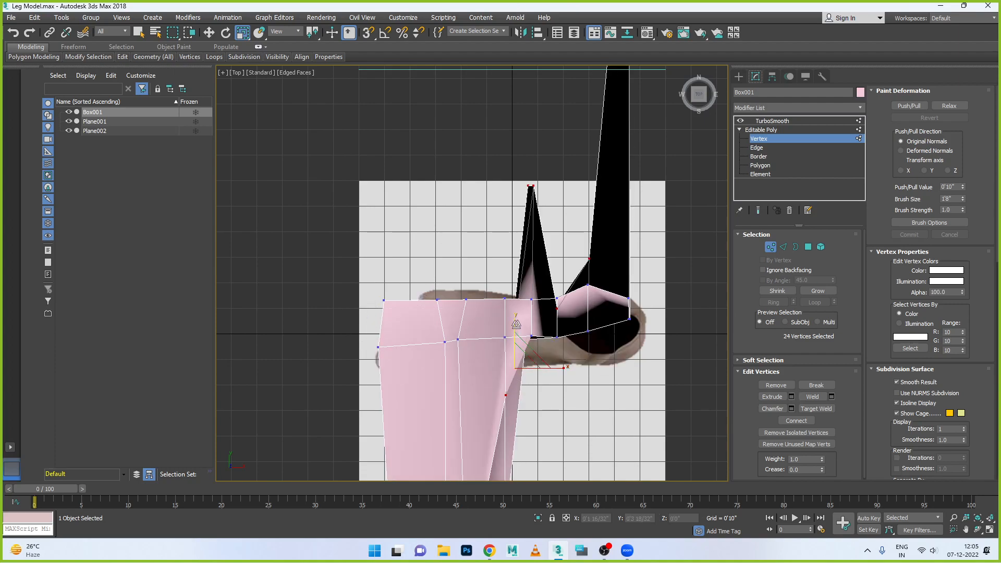
pyautogui.moveTo(516, 323); pyautogui.dragTo(505, 443)
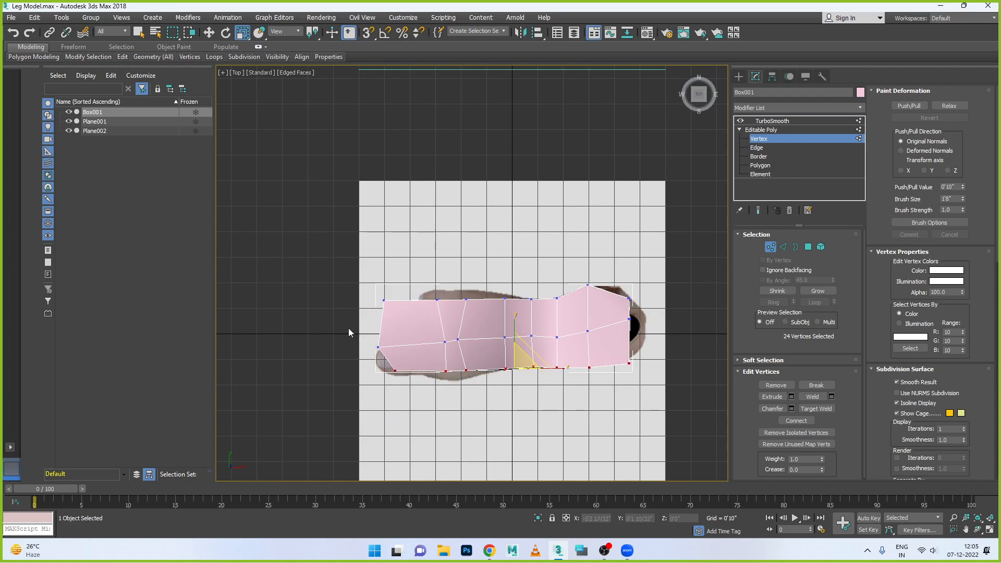
# - Straighten the middle vertex row along Y, and flatten all 25 vertices of the little-toe-side row the same way
pyautogui.moveTo(341, 318); pyautogui.dragTo(656, 358)
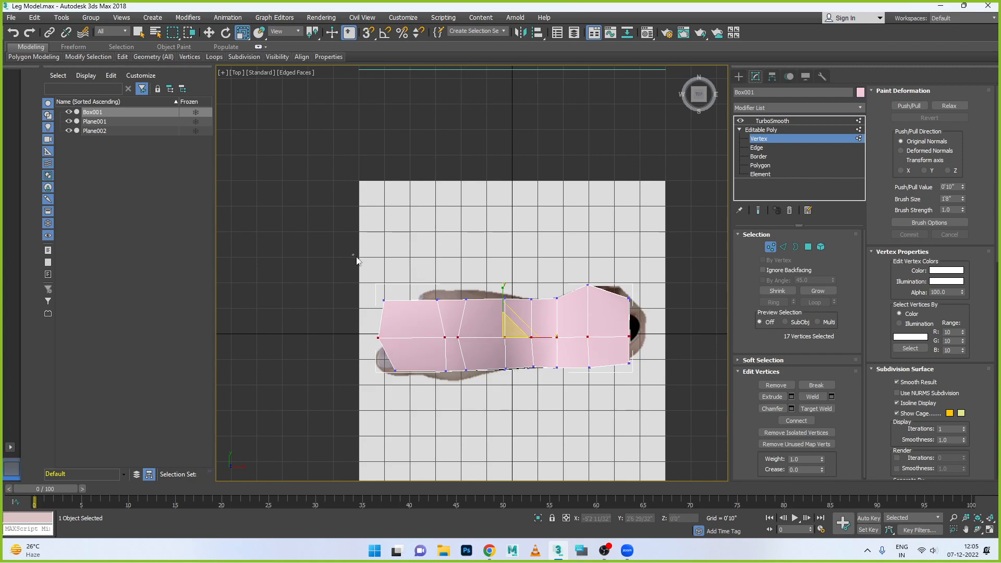
pyautogui.moveTo(684, 321); pyautogui.dragTo(684, 319)
pyautogui.moveTo(515, 255); pyautogui.dragTo(527, 393)
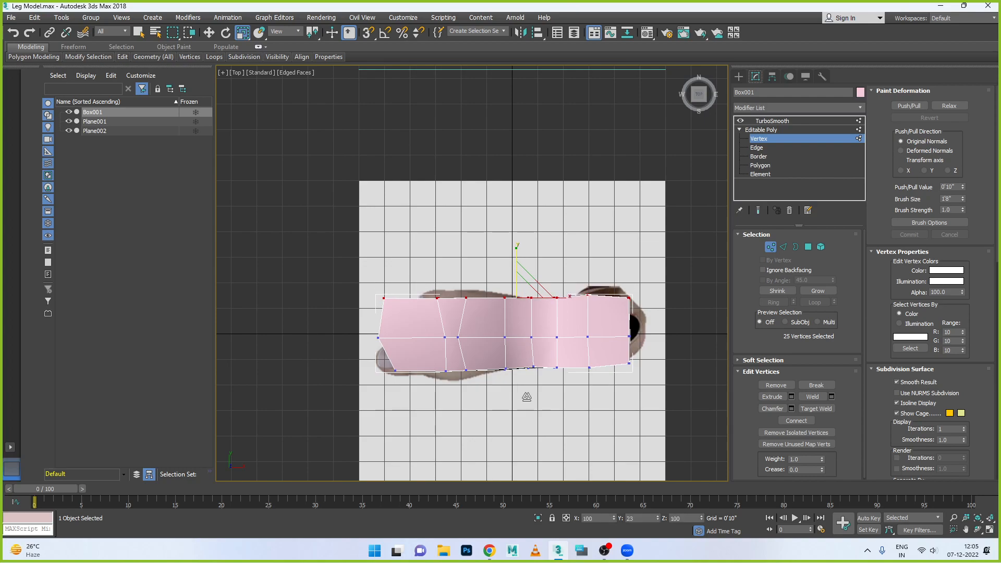
# - Move the corner and centre vertices of the heel end onto the heel outline in the Top view
pyautogui.scroll(-2, 619, 332)
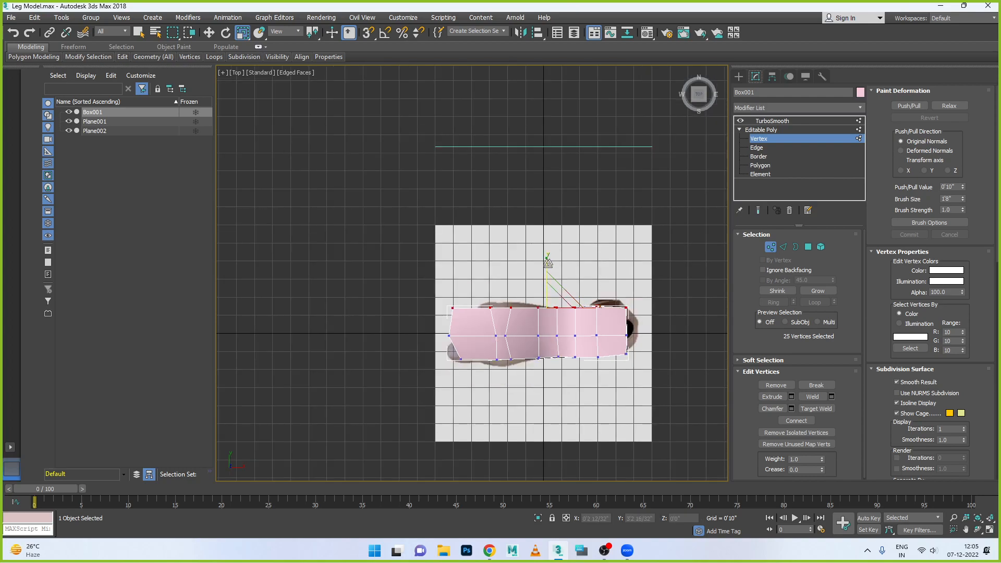
pyautogui.scroll(4, 639, 310)
pyautogui.moveTo(559, 345); pyautogui.dragTo(560, 346)
pyautogui.press('w')
pyautogui.moveTo(620, 303); pyautogui.dragTo(641, 319)
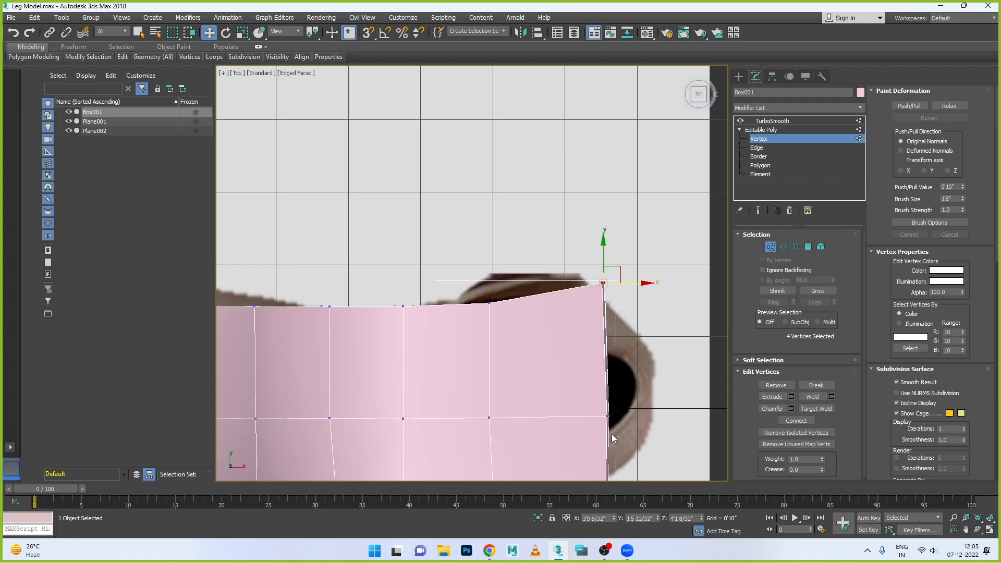
pyautogui.scroll(-4, 613, 438)
pyautogui.moveTo(603, 459); pyautogui.dragTo(619, 436)
pyautogui.moveTo(585, 394); pyautogui.dragTo(657, 404)
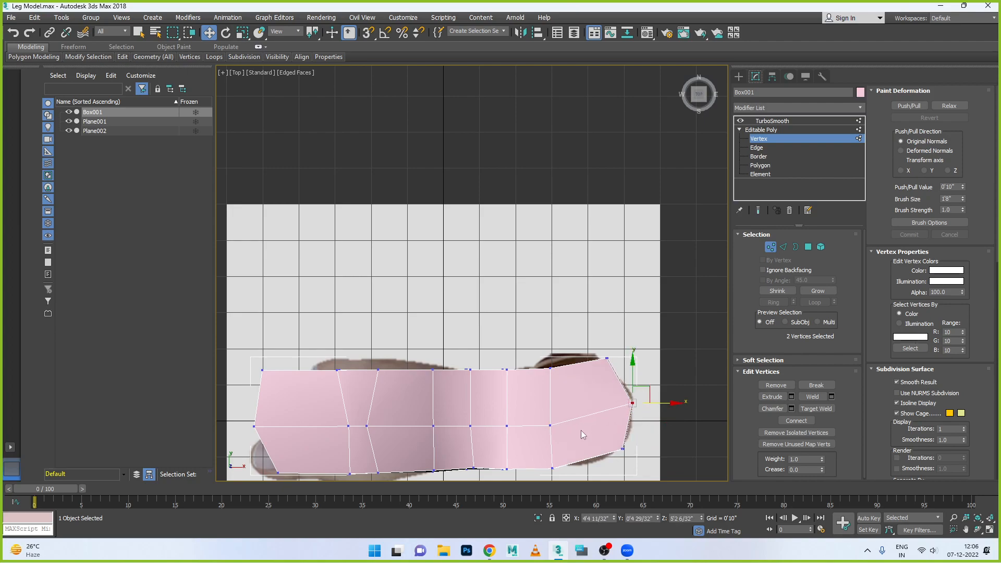
# - Fit the side and centre vertices of the column in front of the heel to the widest part of the heel outline
pyautogui.moveTo(538, 354); pyautogui.dragTo(566, 392)
pyautogui.moveTo(551, 350); pyautogui.dragTo(551, 337)
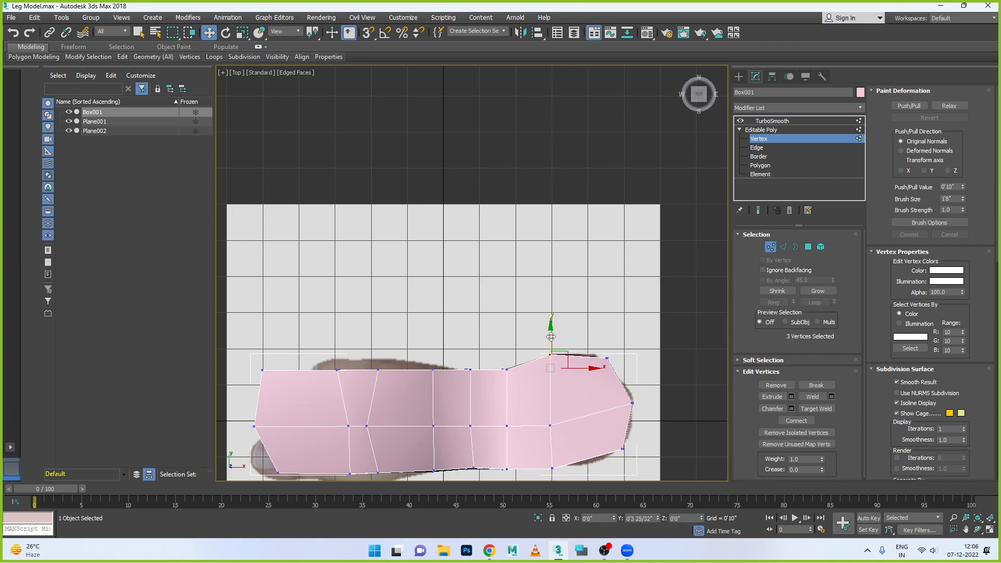
pyautogui.scroll(-2, 547, 396)
pyautogui.moveTo(549, 443); pyautogui.dragTo(548, 424, button='middle')
pyautogui.scroll(2, 549, 423)
pyautogui.moveTo(559, 443); pyautogui.dragTo(596, 427)
pyautogui.moveTo(528, 374); pyautogui.dragTo(588, 388)
pyautogui.moveTo(556, 352); pyautogui.dragTo(557, 343)
# - Shift the side and centre vertices of the narrow ankle column toward the heel, following the foot outline
pyautogui.moveTo(489, 314); pyautogui.dragTo(511, 311)
pyautogui.moveTo(487, 410); pyautogui.dragTo(526, 400)
pyautogui.moveTo(481, 371); pyautogui.dragTo(514, 353)
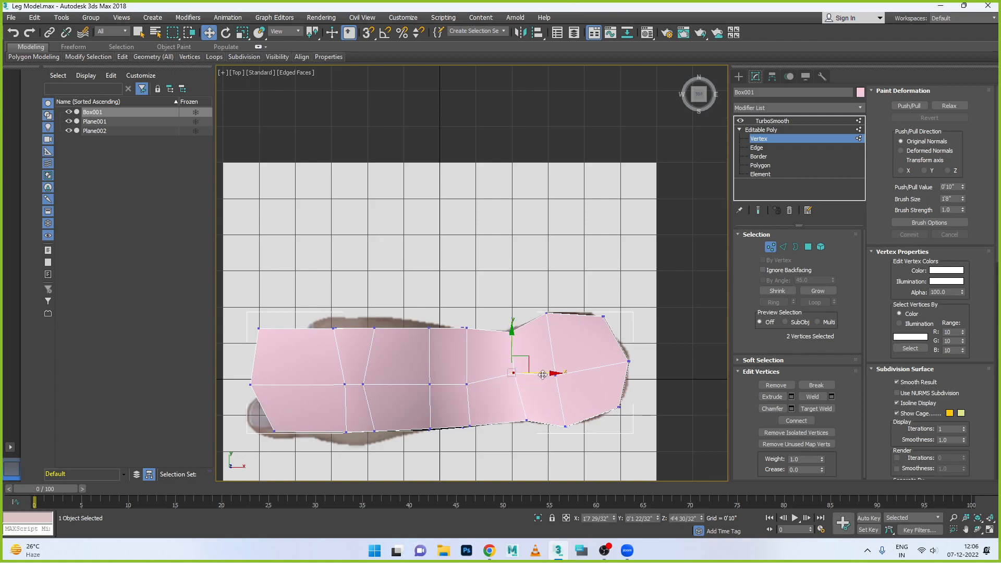
# - Select all eight vertices of the column in front of the heel and shift them slightly toward the heel
pyautogui.moveTo(546, 442); pyautogui.dragTo(546, 441)
pyautogui.moveTo(591, 372); pyautogui.dragTo(598, 369)
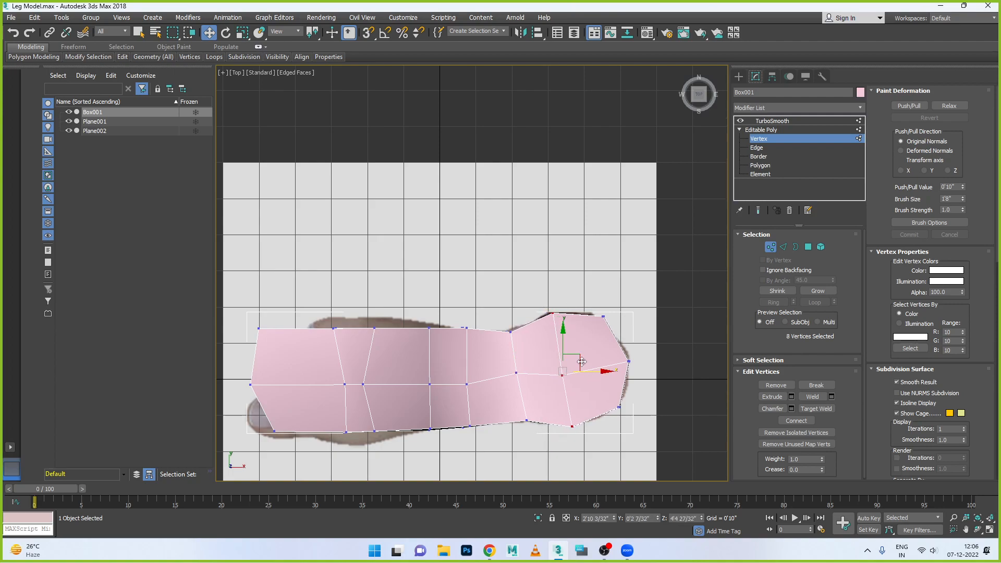
pyautogui.moveTo(564, 335); pyautogui.dragTo(564, 334)
# - Move the vertices of the front ankle column toward the heel and align its sides with the top-foot outline
pyautogui.moveTo(458, 338); pyautogui.dragTo(457, 338)
pyautogui.moveTo(466, 296); pyautogui.dragTo(467, 302)
pyautogui.moveTo(461, 396); pyautogui.dragTo(510, 381)
pyautogui.moveTo(471, 413); pyautogui.dragTo(490, 438)
pyautogui.moveTo(480, 394)
pyautogui.mouseDown()
pyautogui.moveTo(481, 379)
pyautogui.moveTo(481, 389)
pyautogui.mouseUp()
# - Move the two side vertex groups of the mid-instep column onto the foot outline
pyautogui.moveTo(416, 321)
pyautogui.mouseDown()
pyautogui.moveTo(441, 338)
pyautogui.moveTo(428, 309)
pyautogui.mouseUp()
pyautogui.moveTo(422, 398); pyautogui.dragTo(445, 444)
pyautogui.moveTo(450, 429); pyautogui.dragTo(436, 393)
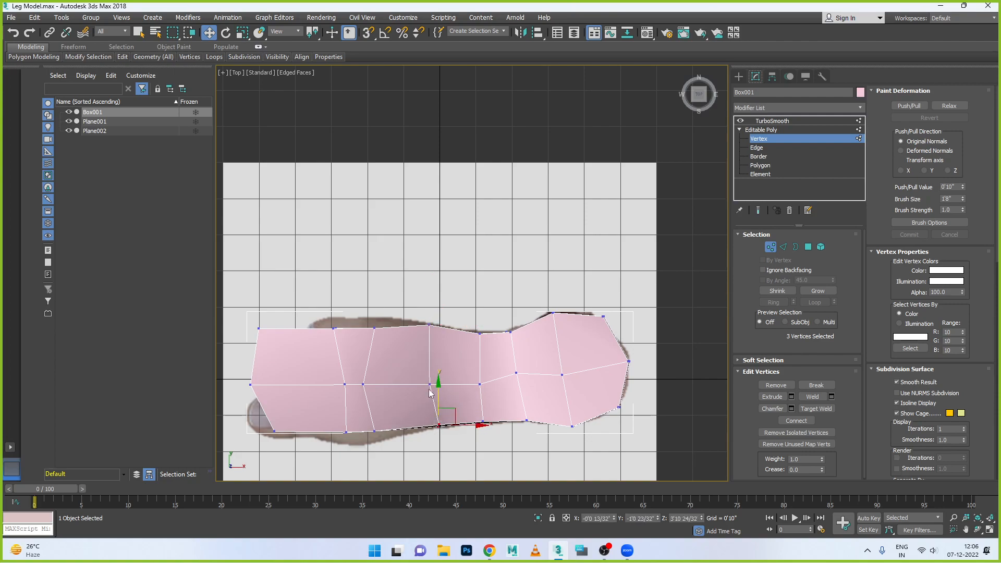
# - Reposition the side and centre vertices of the column at the front of the instep to match the foot outline
pyautogui.moveTo(382, 333); pyautogui.dragTo(374, 301)
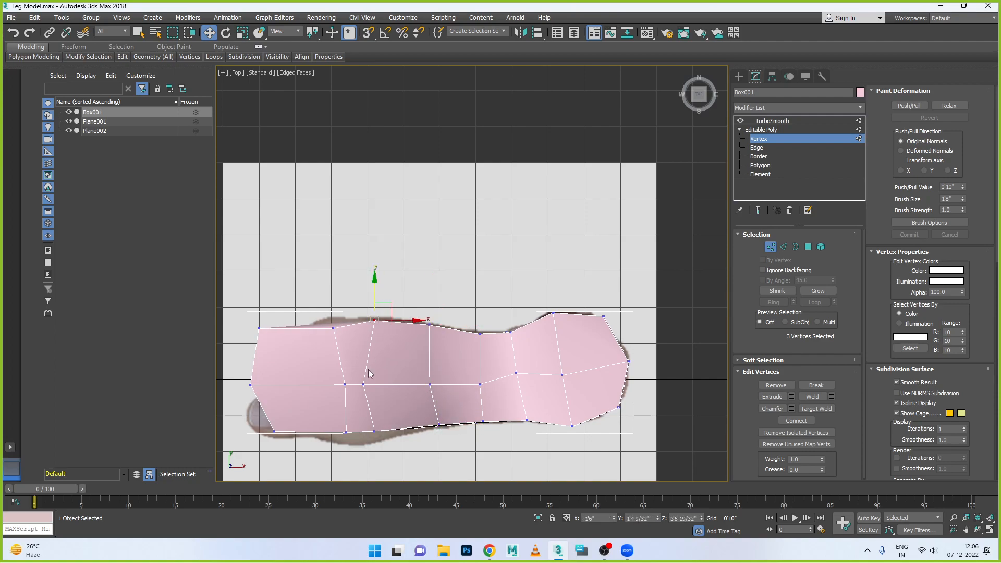
pyautogui.moveTo(367, 389); pyautogui.dragTo(395, 402)
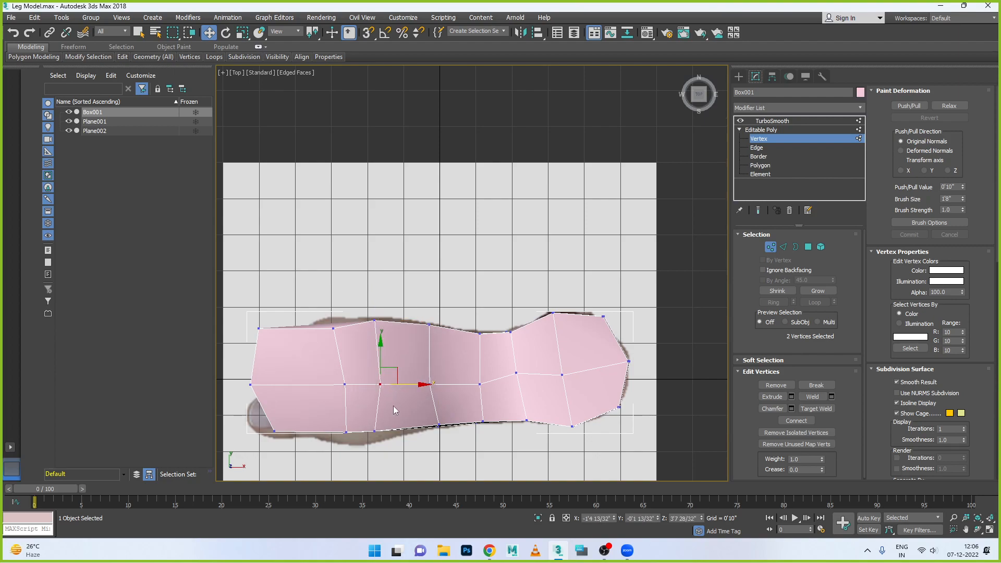
pyautogui.moveTo(368, 440); pyautogui.dragTo(368, 439)
pyautogui.moveTo(408, 433); pyautogui.dragTo(422, 437)
# - Fit the side vertices of the column behind the toes and the two front corners to the foot outline
pyautogui.moveTo(340, 416); pyautogui.dragTo(374, 444)
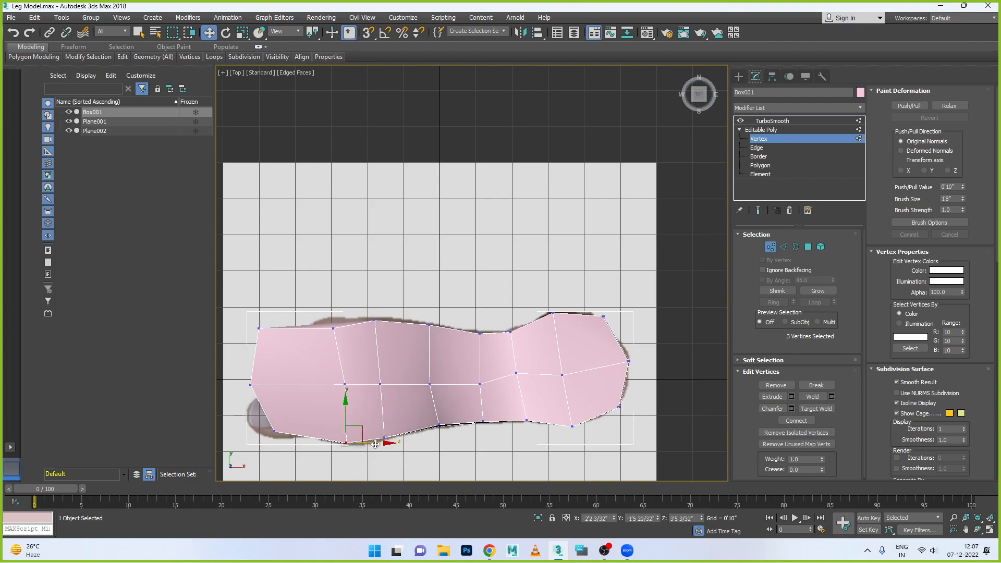
pyautogui.moveTo(325, 335); pyautogui.dragTo(386, 324)
pyautogui.moveTo(286, 358); pyautogui.dragTo(349, 320)
pyautogui.moveTo(265, 419); pyautogui.dragTo(295, 432)
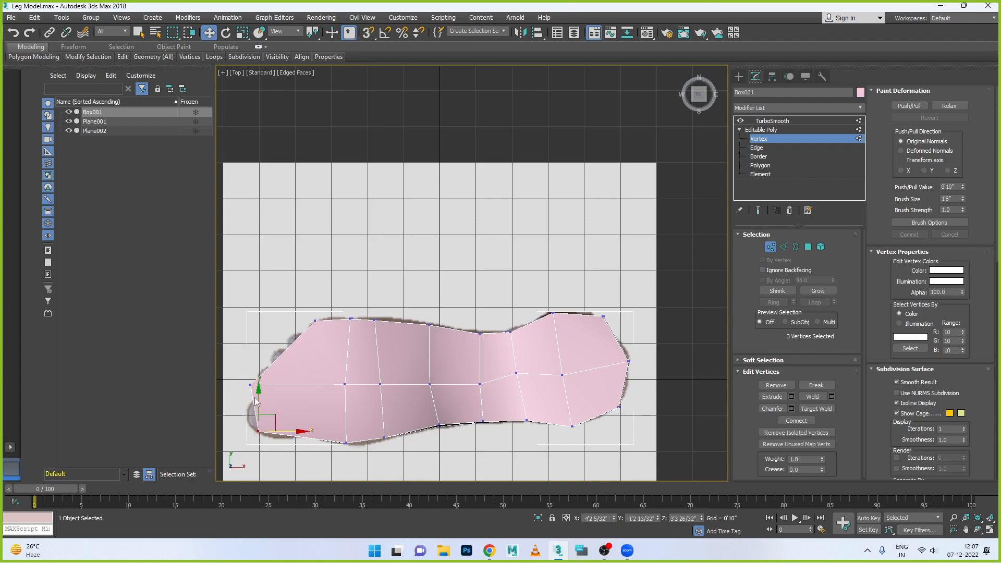
pyautogui.moveTo(258, 392); pyautogui.dragTo(258, 400)
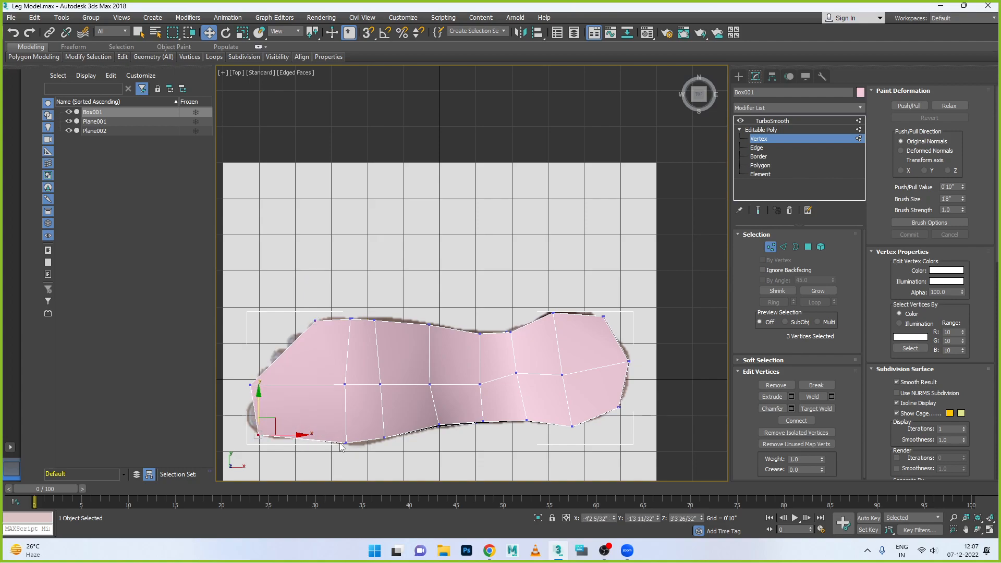
pyautogui.moveTo(334, 431)
pyautogui.mouseDown()
pyautogui.moveTo(356, 458)
pyautogui.moveTo(348, 426)
pyautogui.mouseUp()
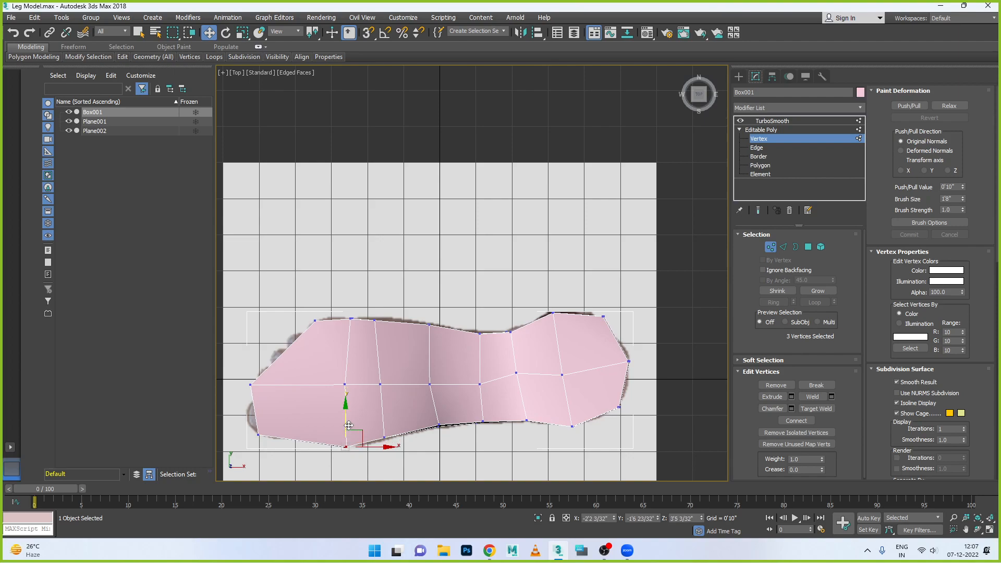
# - Pull the front edge's centre and big-toe-side vertices back to the base of the toes
pyautogui.moveTo(238, 379); pyautogui.dragTo(296, 348)
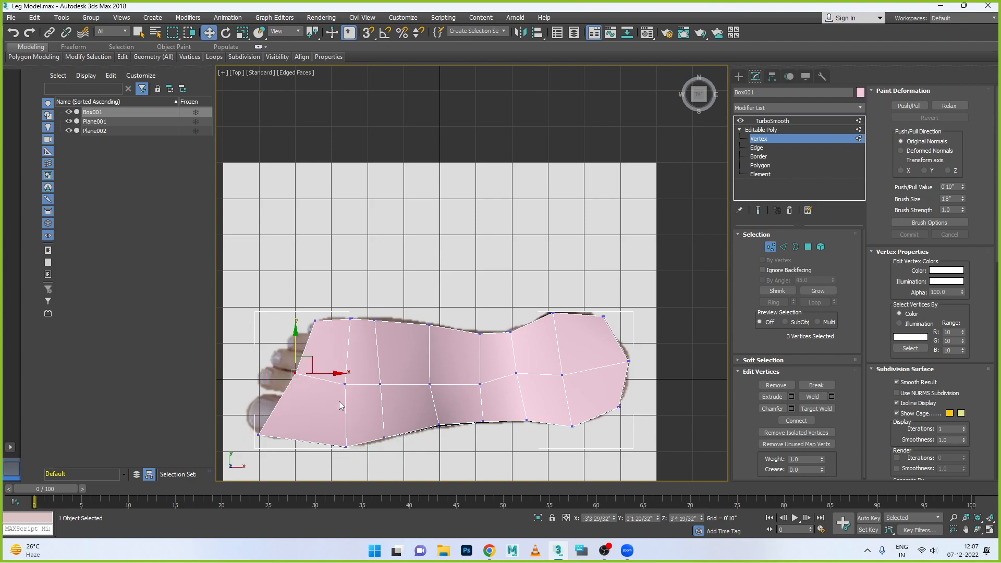
pyautogui.moveTo(342, 374)
pyautogui.mouseDown()
pyautogui.moveTo(367, 376)
pyautogui.moveTo(356, 375)
pyautogui.mouseUp()
pyautogui.moveTo(254, 414); pyautogui.dragTo(348, 444)
# - Move the centre vertices of the four columns between the toe base and ankle slightly toward the little-toe side
pyautogui.click(345, 384)
pyautogui.moveTo(357, 385); pyautogui.dragTo(388, 409)
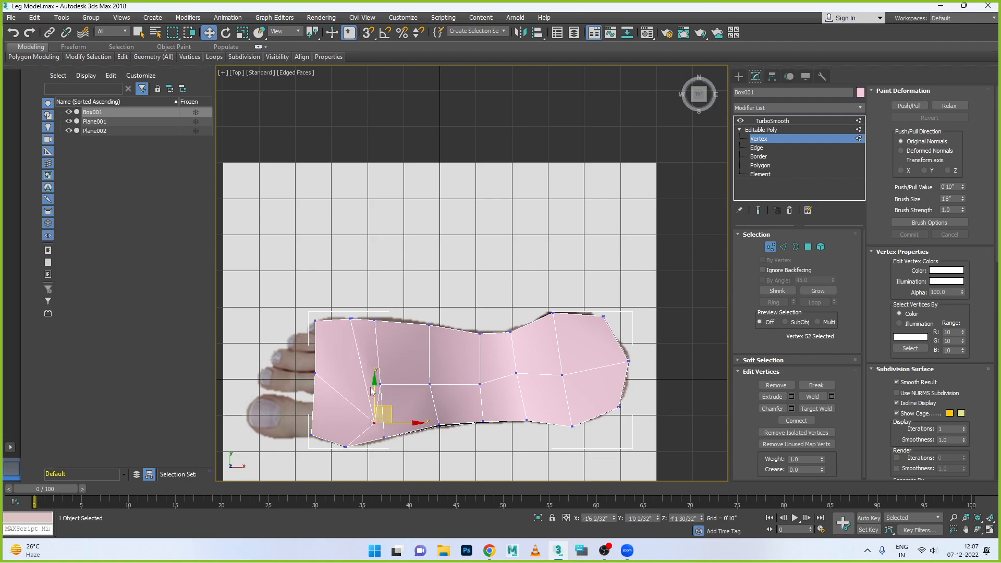
pyautogui.hotkey('ctrl', 'z')
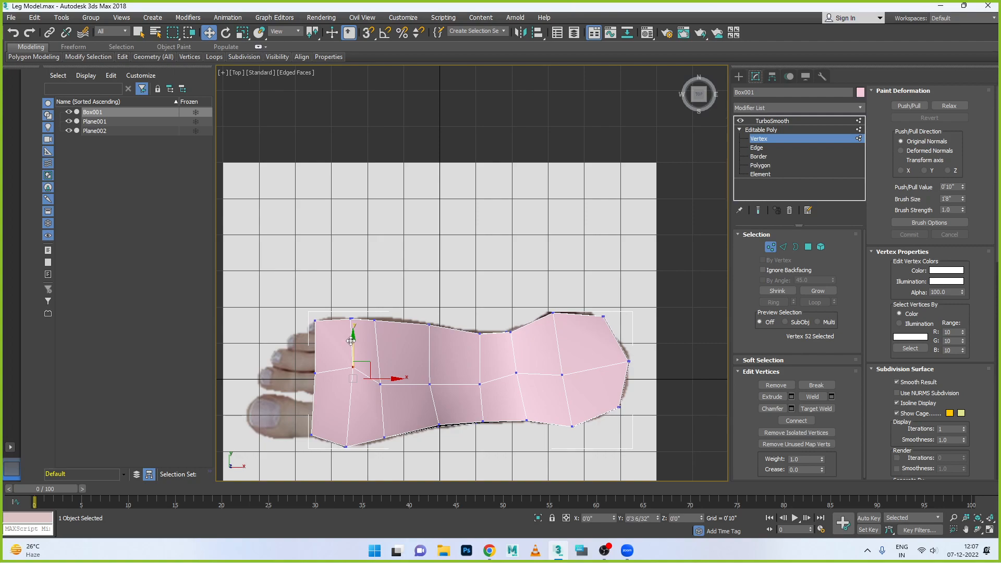
pyautogui.moveTo(351, 346); pyautogui.dragTo(351, 345)
pyautogui.moveTo(386, 373)
pyautogui.mouseDown()
pyautogui.moveTo(362, 376)
pyautogui.moveTo(379, 356)
pyautogui.mouseUp()
pyautogui.moveTo(438, 400); pyautogui.dragTo(429, 350)
pyautogui.moveTo(496, 399); pyautogui.dragTo(478, 357)
# - Maximize the Front view and lower the raised heel-corner vertex on the ankle rim
pyautogui.hotkey('alt', 'w')
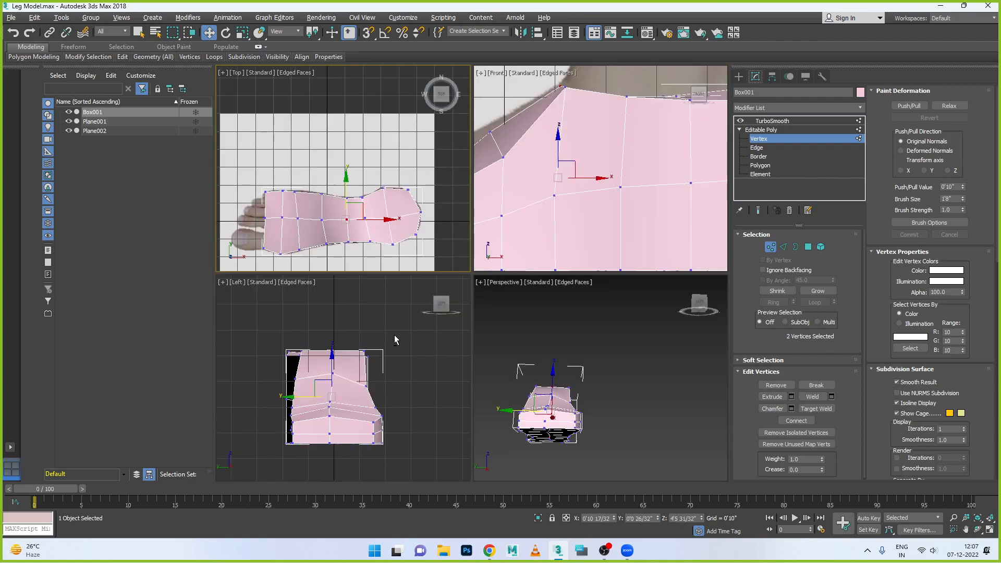
pyautogui.hotkey('alt', 'w')
pyautogui.hotkey('alt', 'w')
pyautogui.hotkey('alt', 'w')
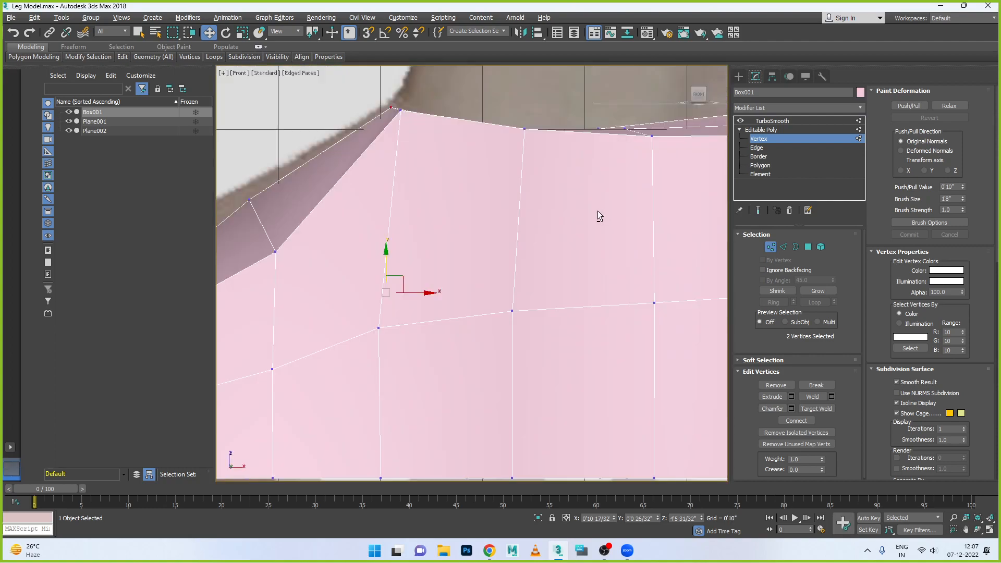
pyautogui.scroll(-8, 547, 221)
pyautogui.scroll(10, 522, 234)
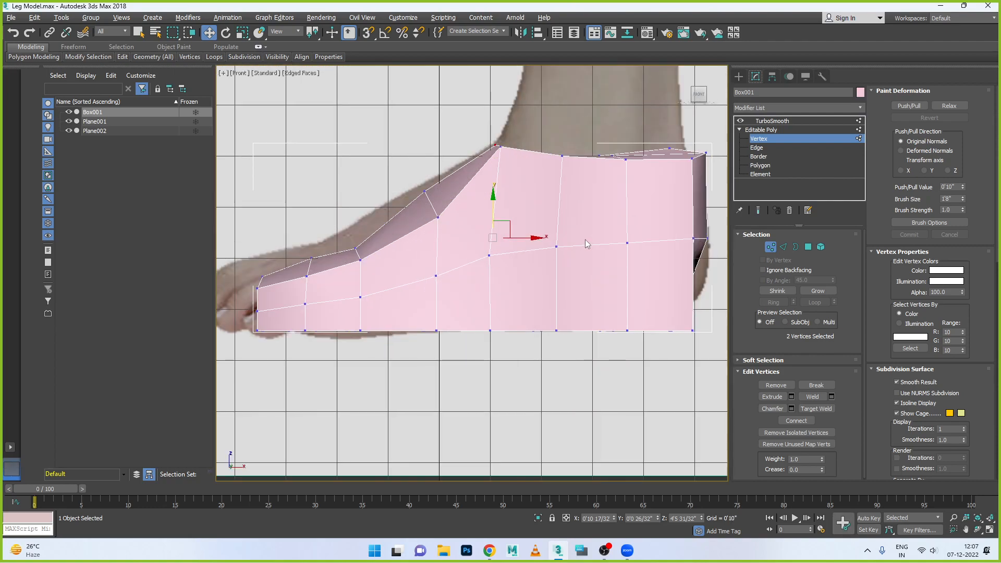
pyautogui.scroll(-4, 579, 241)
pyautogui.scroll(8, 548, 240)
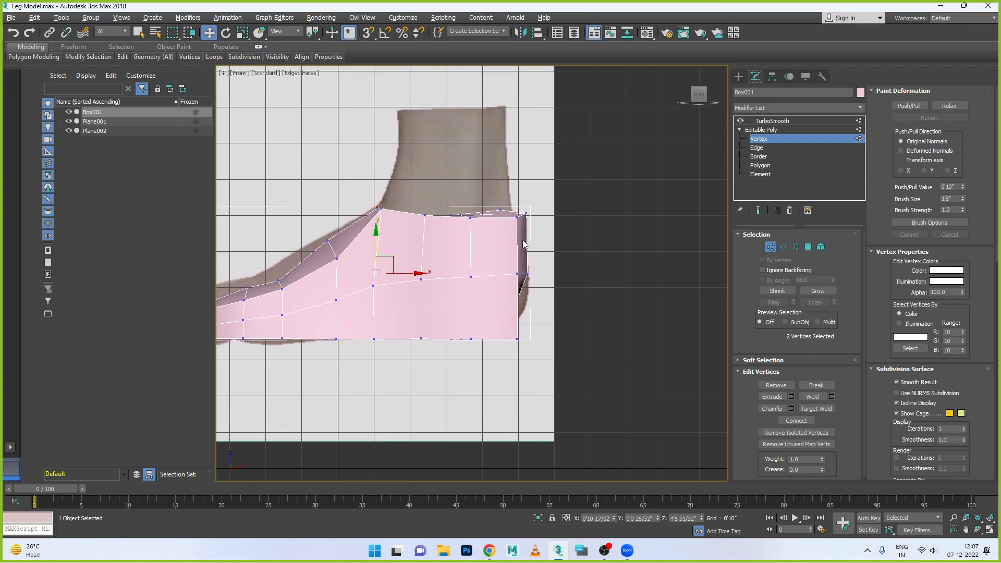
pyautogui.click(480, 180)
pyautogui.moveTo(480, 169); pyautogui.dragTo(480, 178)
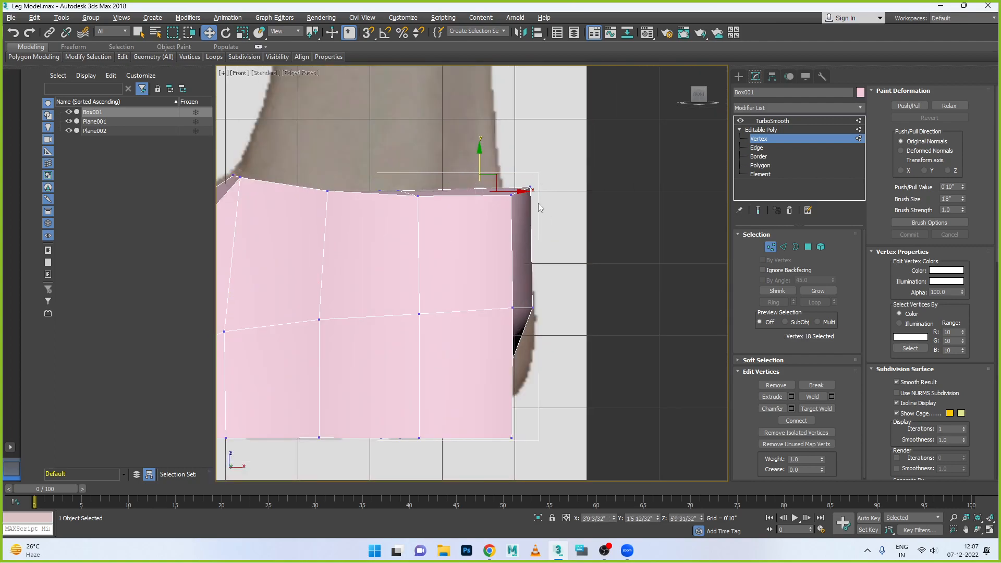
# - Flatten the ankle rim by scaling all its vertices vertically onto one level
pyautogui.scroll(-4, 564, 178)
pyautogui.moveTo(558, 171); pyautogui.dragTo(391, 207)
pyautogui.press('r')
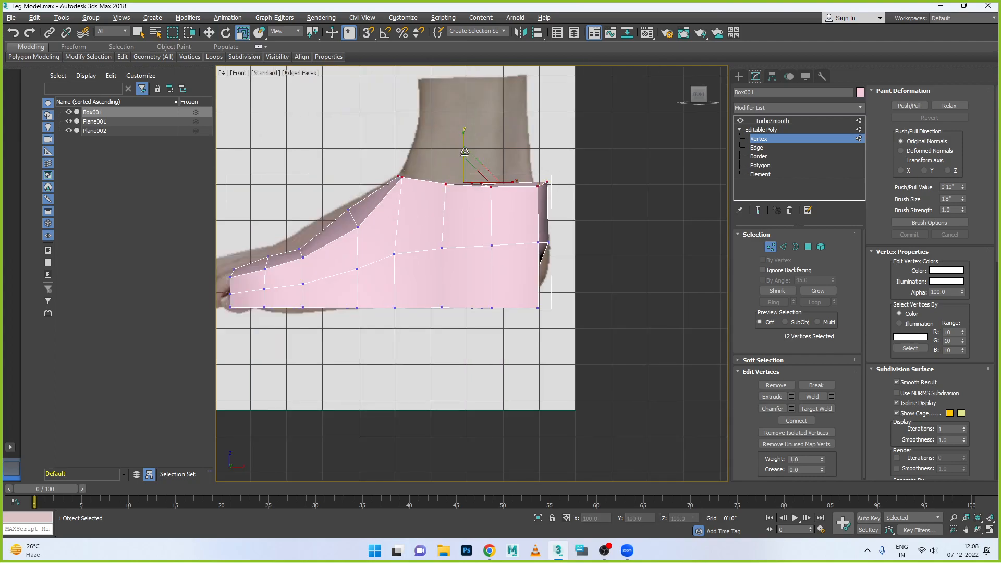
pyautogui.moveTo(463, 139); pyautogui.dragTo(463, 201)
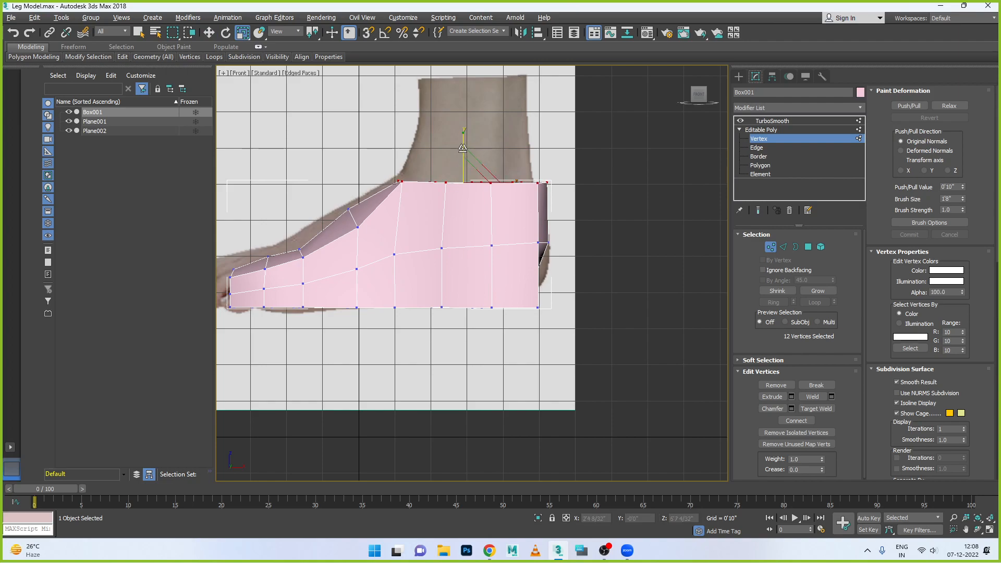
pyautogui.press('w')
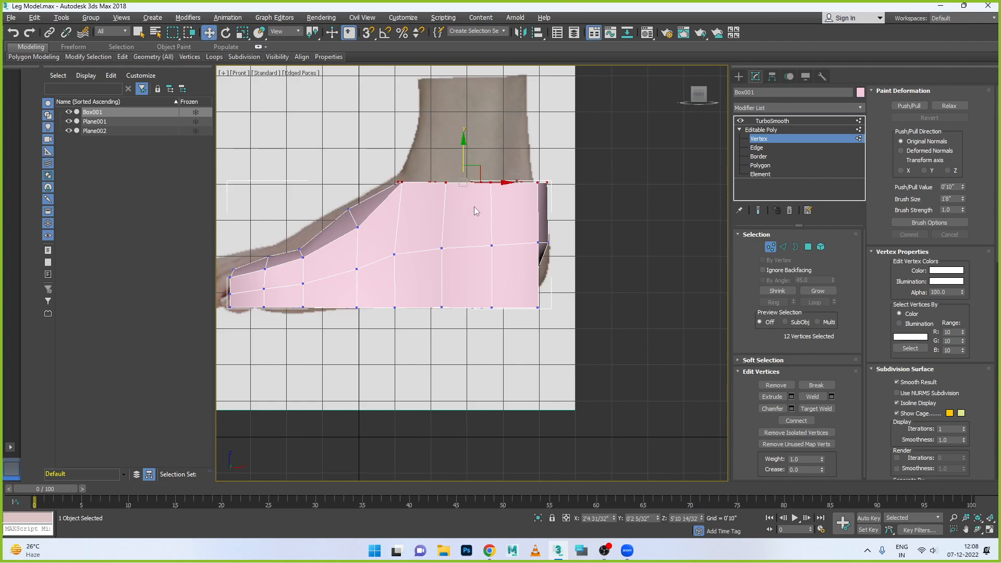
# - Fit the heel's bottom corner, the adjacent sole vertices and the rear ankle-rim vertices to the side-view foot outline
pyautogui.moveTo(550, 297); pyautogui.dragTo(516, 319)
pyautogui.moveTo(529, 274); pyautogui.dragTo(529, 251)
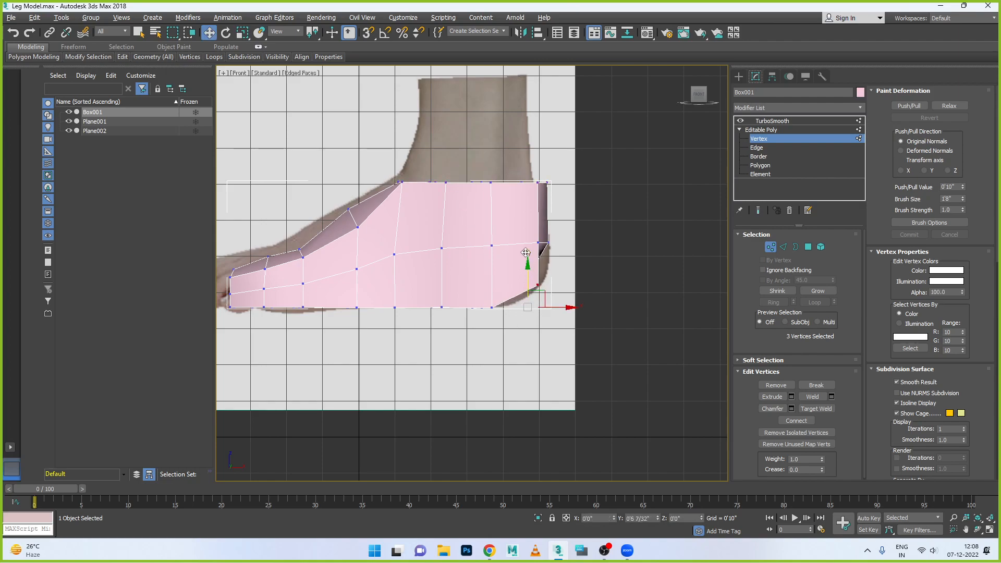
pyautogui.click(558, 289)
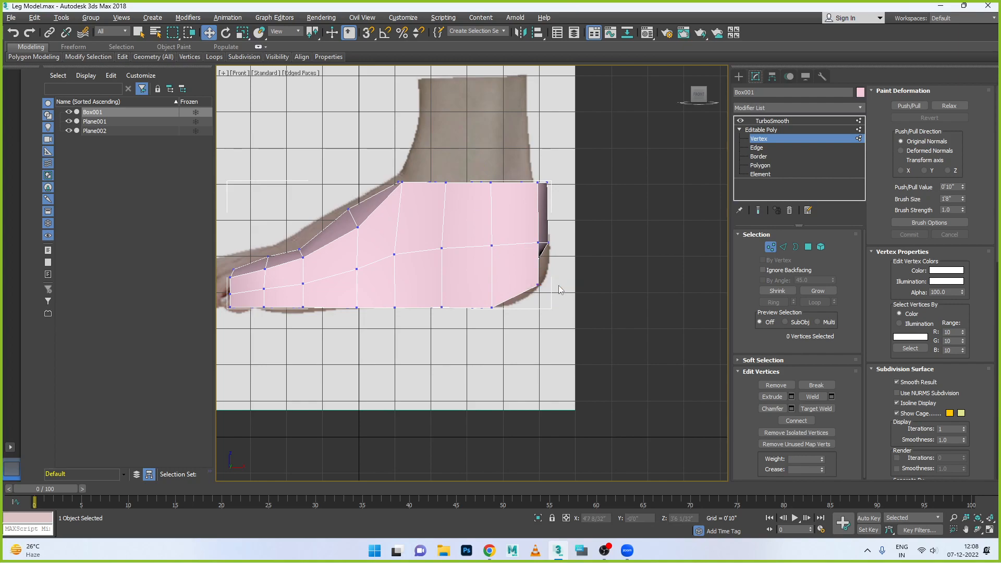
pyautogui.click(539, 284)
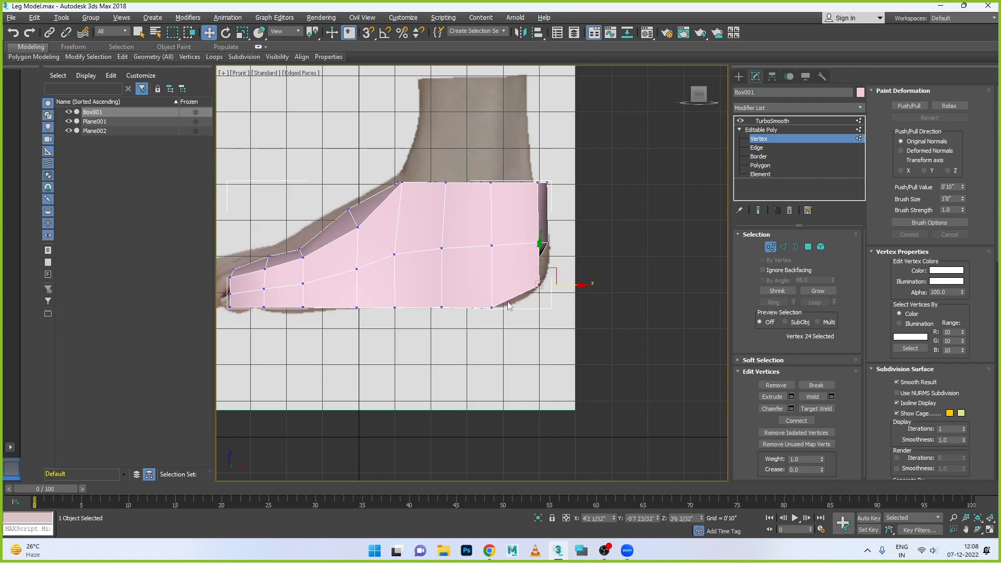
pyautogui.keyDown('ctrl'); pyautogui.moveTo(506, 327); pyautogui.dragTo(505, 325); pyautogui.keyUp('ctrl')
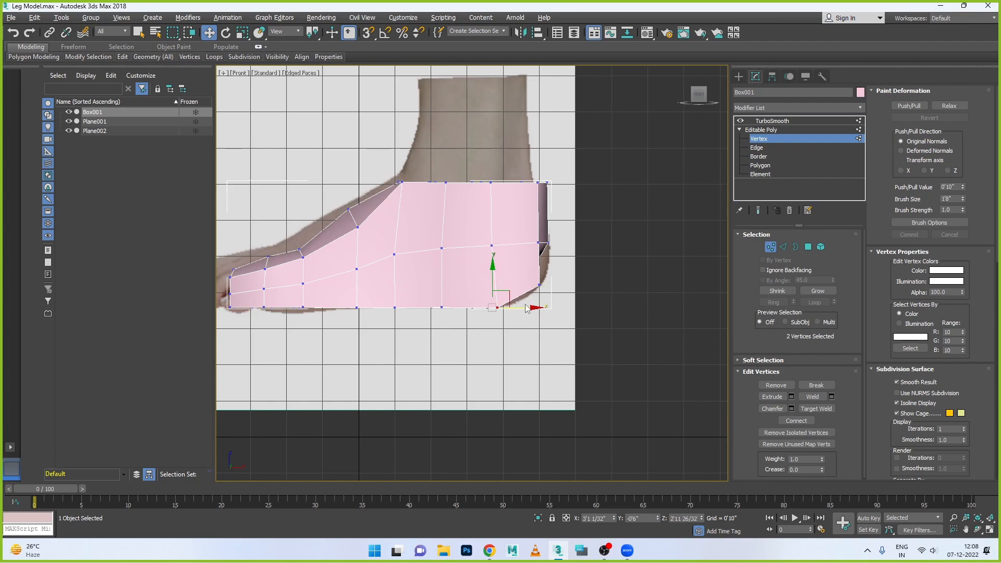
pyautogui.keyDown('ctrl'); pyautogui.moveTo(521, 170); pyautogui.dragTo(564, 182); pyautogui.keyUp('ctrl')
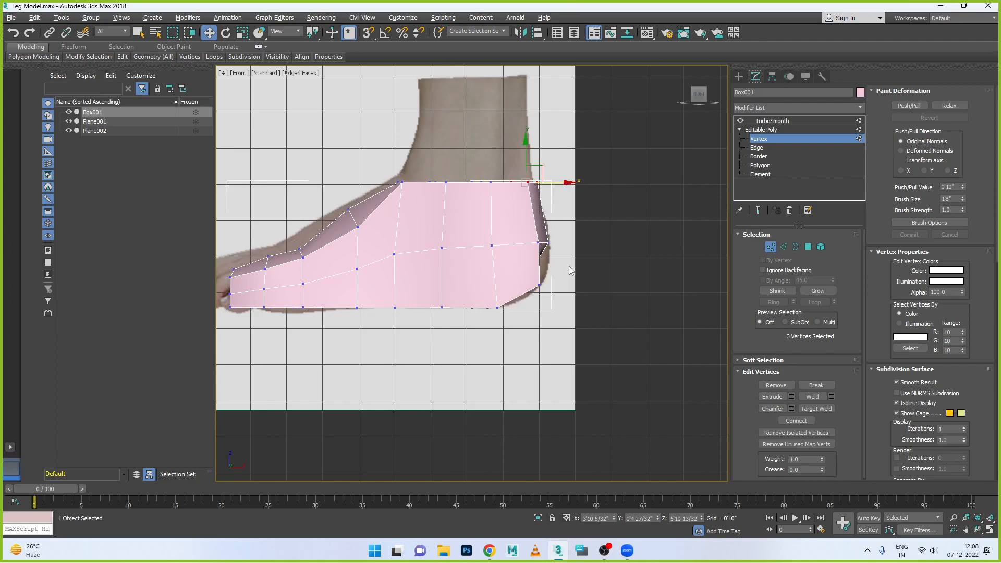
# - Raise the top vertices of the columns from the instep to the toe base to the foot's upper outline
pyautogui.moveTo(335, 197); pyautogui.dragTo(374, 249)
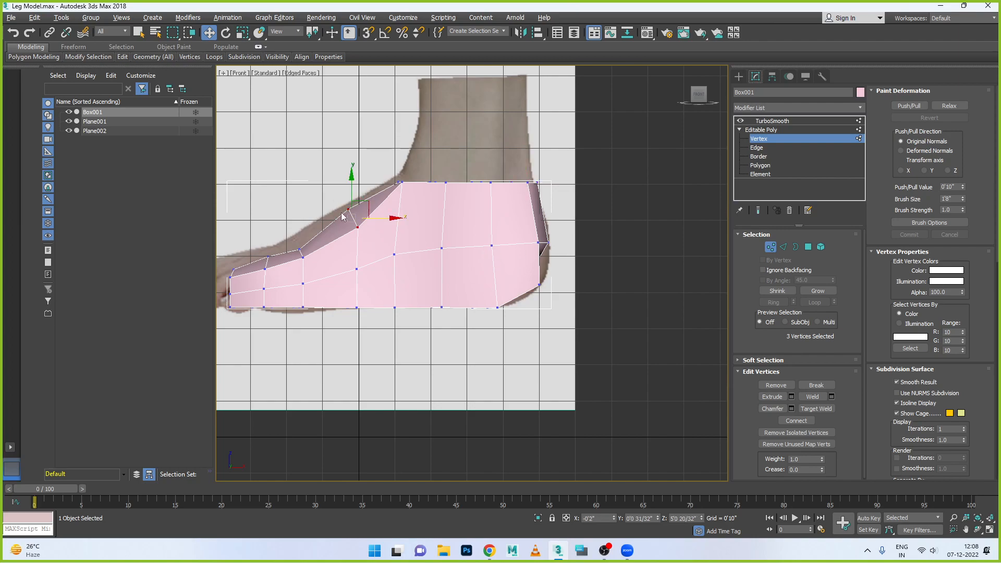
pyautogui.moveTo(351, 186); pyautogui.dragTo(351, 185)
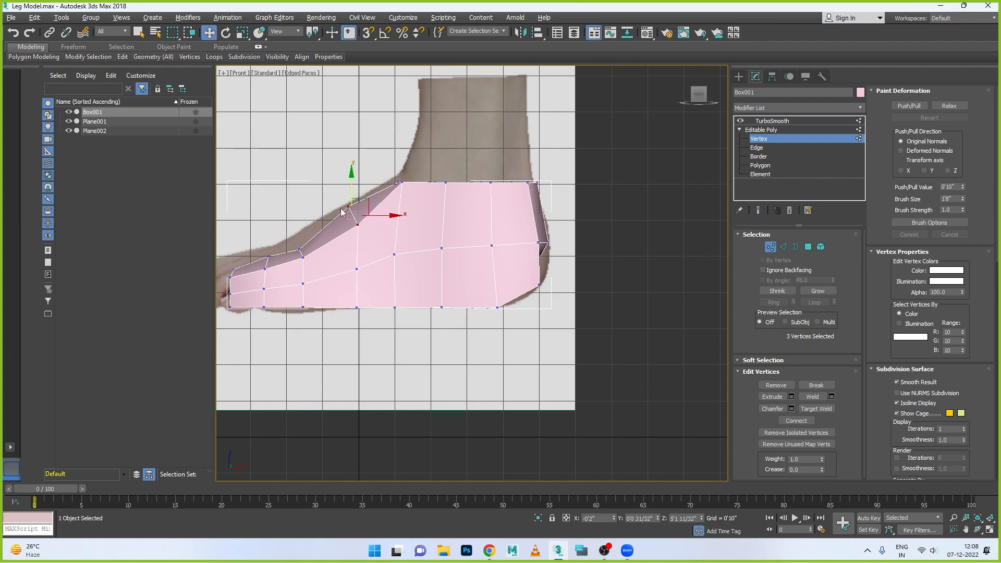
pyautogui.moveTo(291, 245); pyautogui.dragTo(313, 268)
pyautogui.moveTo(300, 233); pyautogui.dragTo(299, 218)
pyautogui.moveTo(275, 273); pyautogui.dragTo(276, 276)
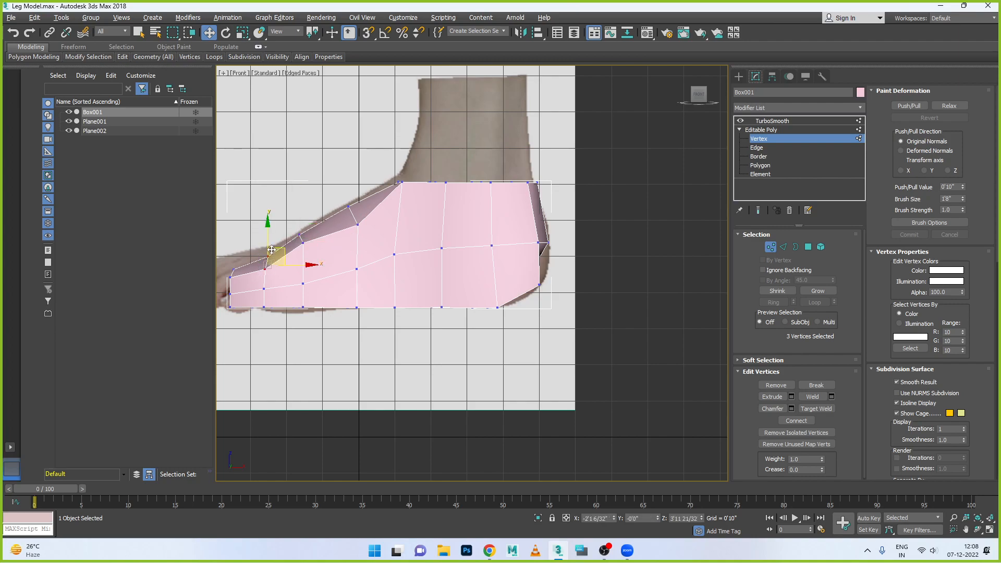
pyautogui.moveTo(268, 239); pyautogui.dragTo(268, 231)
pyautogui.scroll(-2, 272, 243)
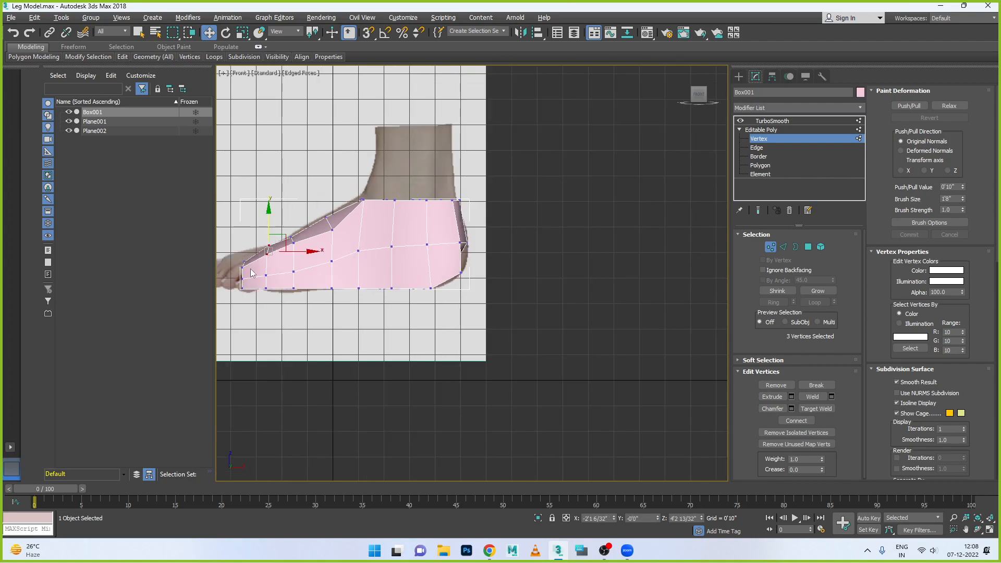
pyautogui.scroll(-1, 245, 274)
pyautogui.scroll(4, 233, 265)
pyautogui.moveTo(275, 264); pyautogui.dragTo(275, 263)
pyautogui.moveTo(254, 219); pyautogui.dragTo(254, 198)
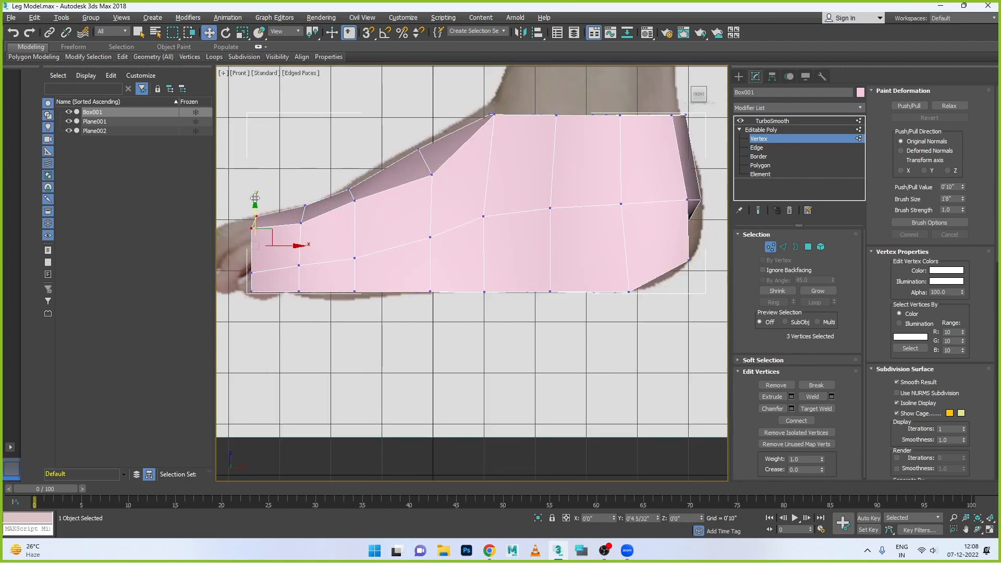
# - Refine the near side's upper edge from toes to ankle front, and shift the mid-side vertex below the ankle front slightly toward the heel
pyautogui.click(302, 222)
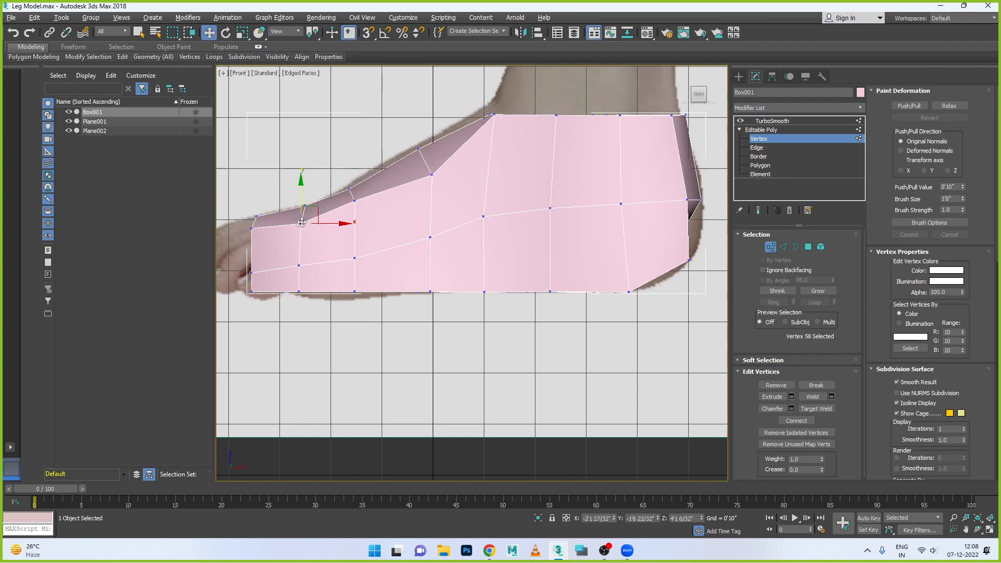
pyautogui.moveTo(301, 222); pyautogui.dragTo(301, 220)
pyautogui.click(432, 176)
pyautogui.moveTo(432, 151); pyautogui.dragTo(430, 141)
pyautogui.moveTo(471, 167); pyautogui.dragTo(467, 167)
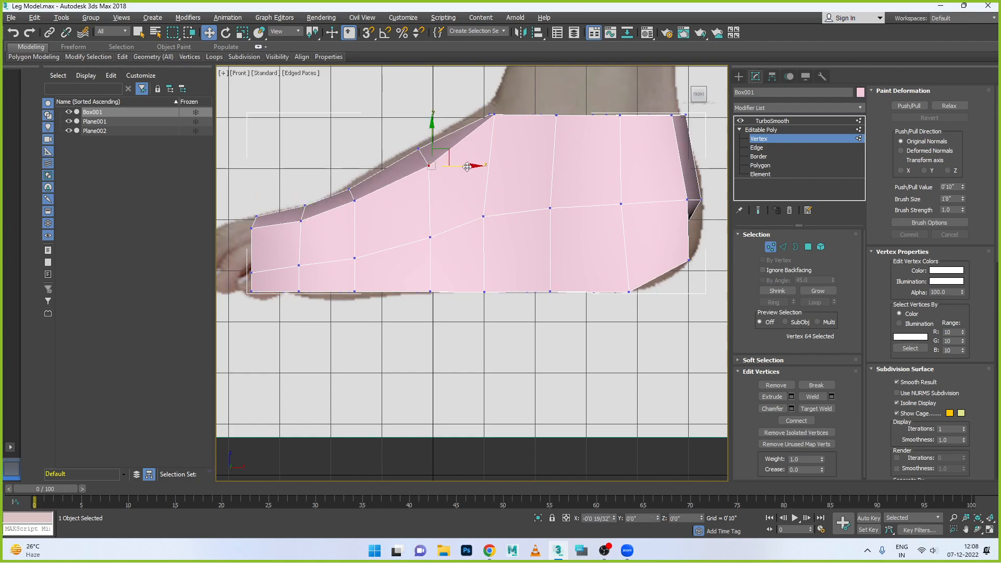
pyautogui.click(500, 114)
pyautogui.moveTo(499, 97); pyautogui.dragTo(499, 103)
pyautogui.moveTo(498, 240); pyautogui.dragTo(526, 216)
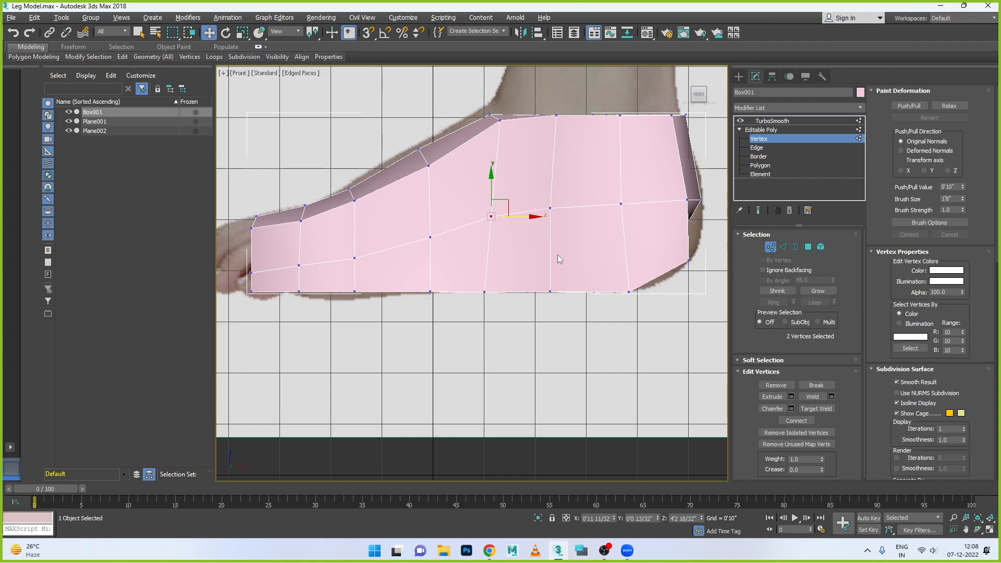
# - Move the near-side vertex at the heel's lower corner slightly toward the toes
pyautogui.click(689, 259)
pyautogui.moveTo(717, 260); pyautogui.dragTo(672, 255)
pyautogui.moveTo(650, 246); pyautogui.dragTo(708, 260)
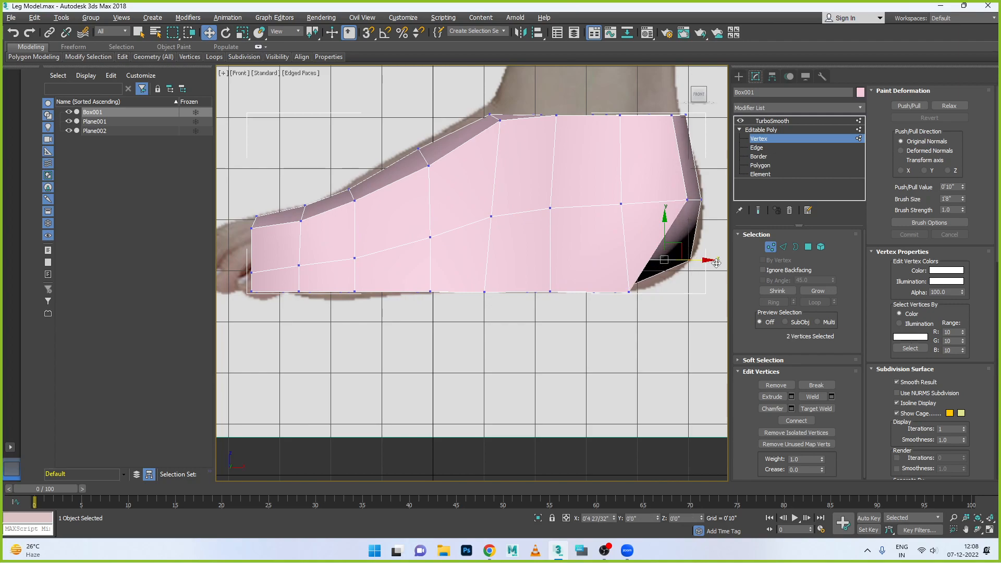
pyautogui.moveTo(635, 239); pyautogui.dragTo(706, 268)
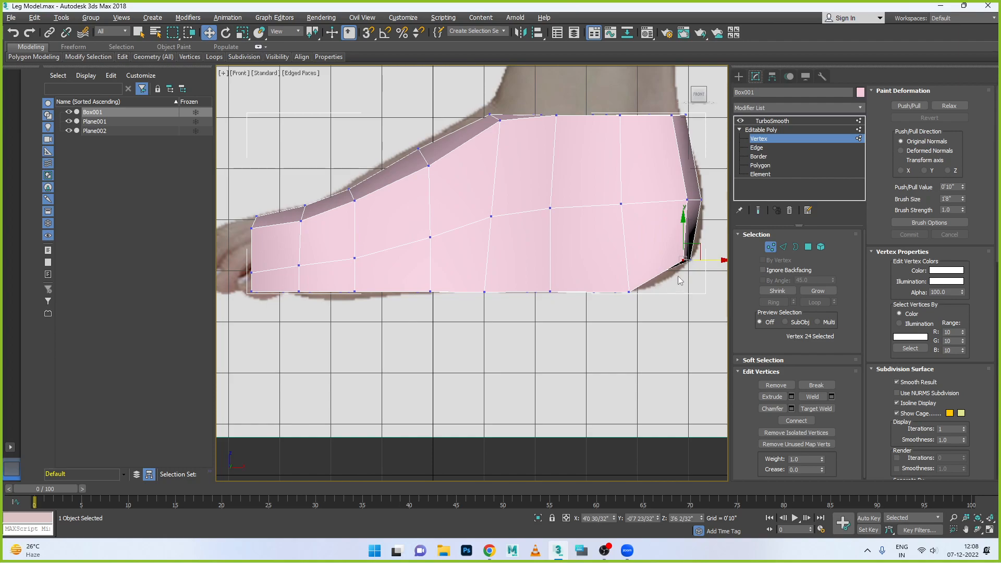
# - Shift the near-side sole vertex just in front of the heel corner slightly toward the heel
pyautogui.click(629, 292)
pyautogui.moveTo(634, 276); pyautogui.dragTo(628, 241)
pyautogui.moveTo(624, 304); pyautogui.dragTo(630, 275)
pyautogui.moveTo(625, 225); pyautogui.dragTo(632, 257)
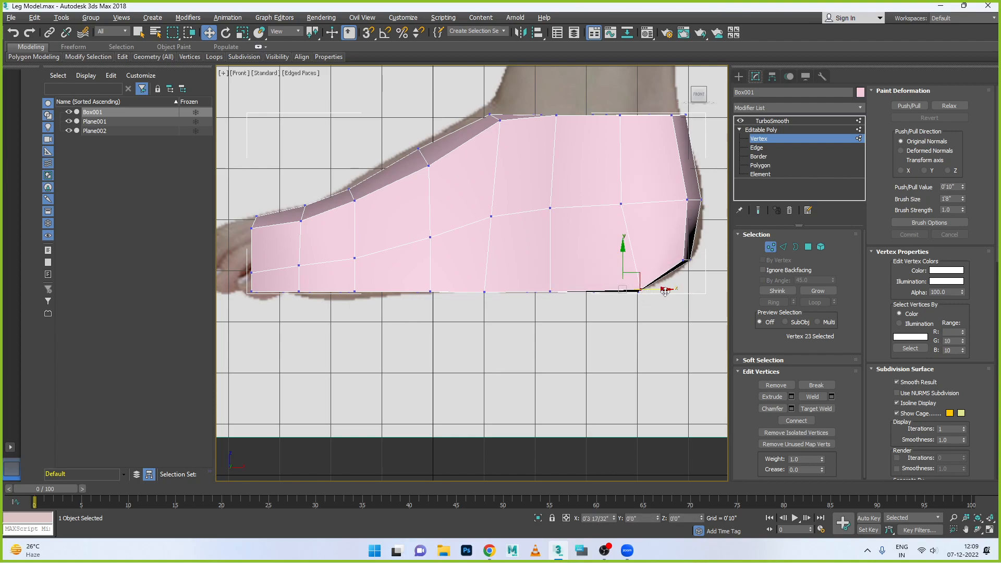
pyautogui.moveTo(665, 291); pyautogui.dragTo(681, 290)
# - Pull the near-side heel corner farther inward and raise the two near-side sole vertices in front of it
pyautogui.click(689, 198)
pyautogui.click(687, 259)
pyautogui.moveTo(687, 260); pyautogui.dragTo(676, 260)
pyautogui.click(638, 290)
pyautogui.moveTo(638, 290); pyautogui.dragTo(638, 281)
pyautogui.click(551, 293)
pyautogui.moveTo(549, 269); pyautogui.dragTo(549, 259)
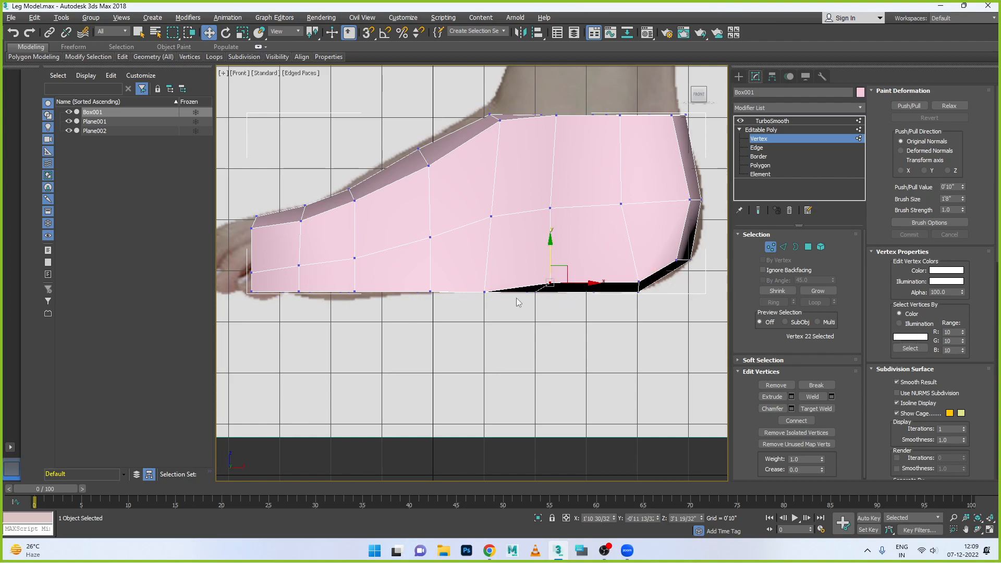
# - Raise the remaining near-side sole vertices from below the ankle front to the toe base
pyautogui.click(485, 293)
pyautogui.moveTo(481, 279); pyautogui.dragTo(429, 262)
pyautogui.click(429, 292)
pyautogui.click(354, 292)
pyautogui.moveTo(355, 273); pyautogui.dragTo(271, 275)
pyautogui.click(298, 292)
pyautogui.click(252, 291)
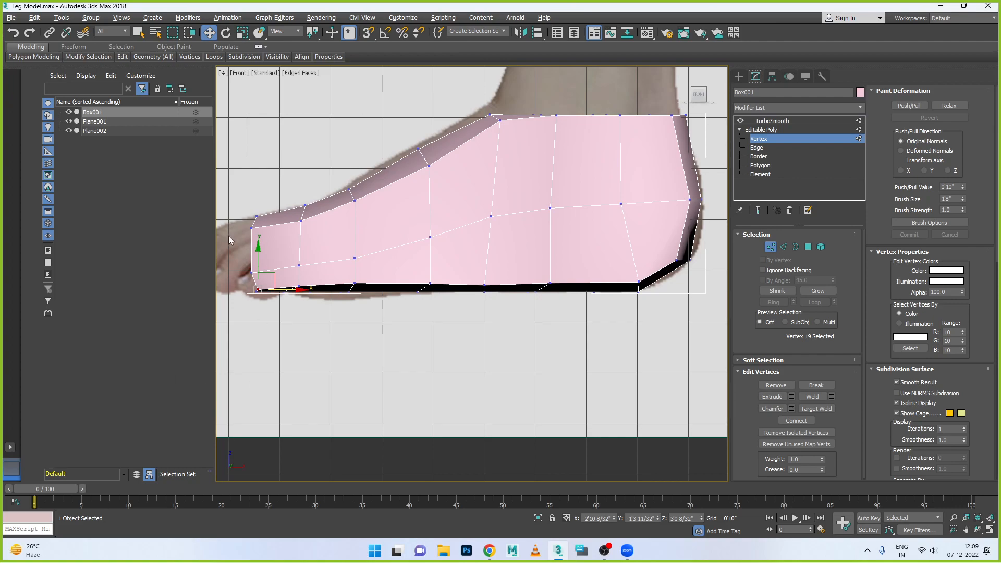
# - Fine-tune the near-side sole edge by raising its toe-base vertex and the two arch vertices slightly
pyautogui.scroll(2, 264, 219)
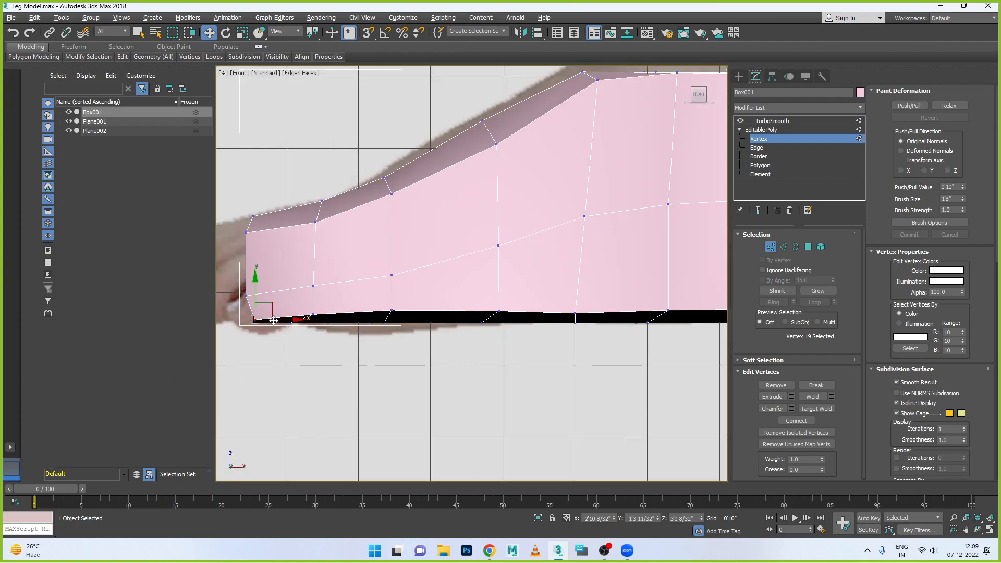
pyautogui.moveTo(256, 289); pyautogui.dragTo(256, 286)
pyautogui.click(497, 310)
pyautogui.moveTo(497, 309); pyautogui.dragTo(496, 306)
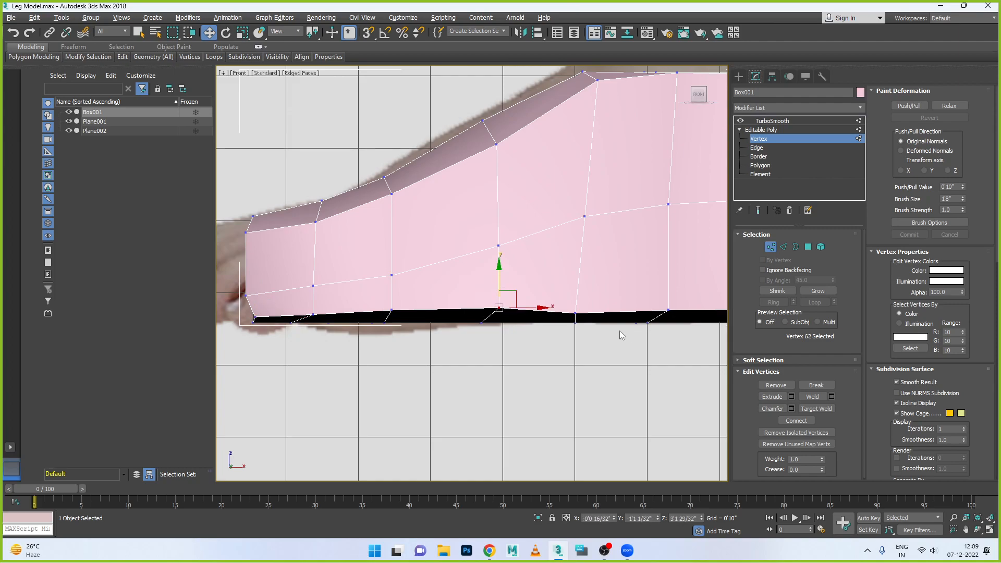
pyautogui.click(577, 313)
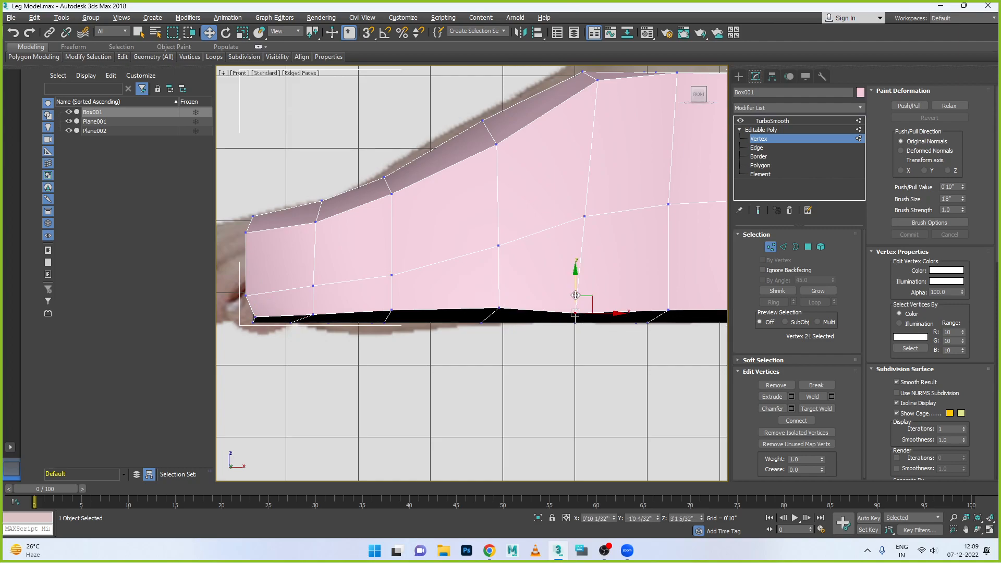
pyautogui.moveTo(574, 280); pyautogui.dragTo(578, 275)
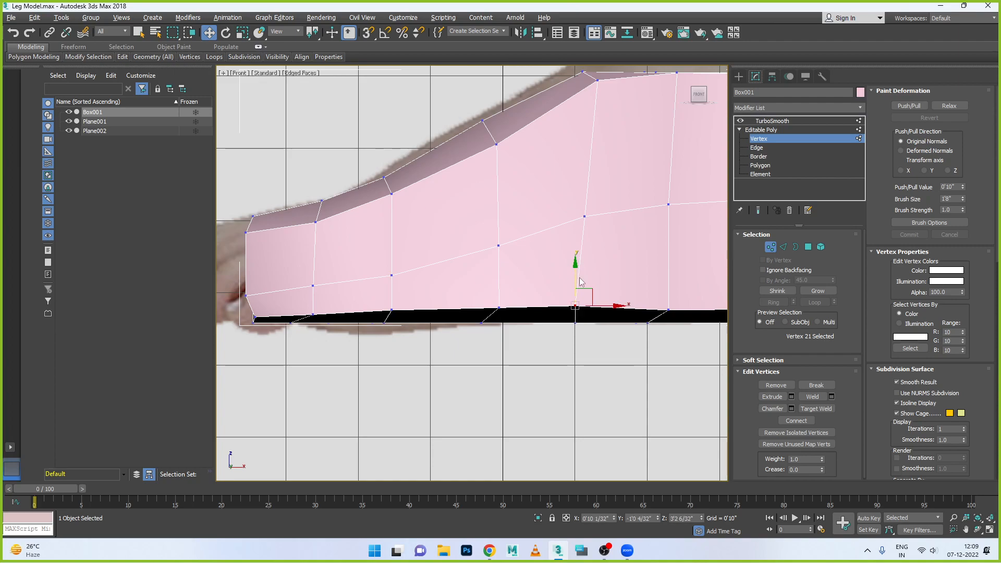
# - Align the underside vertices lengthwise with the near-side sole vertices in the columns from toes to heel
pyautogui.click(668, 311)
pyautogui.moveTo(694, 311); pyautogui.dragTo(669, 310)
pyautogui.moveTo(472, 319); pyautogui.dragTo(542, 322)
pyautogui.click(378, 325)
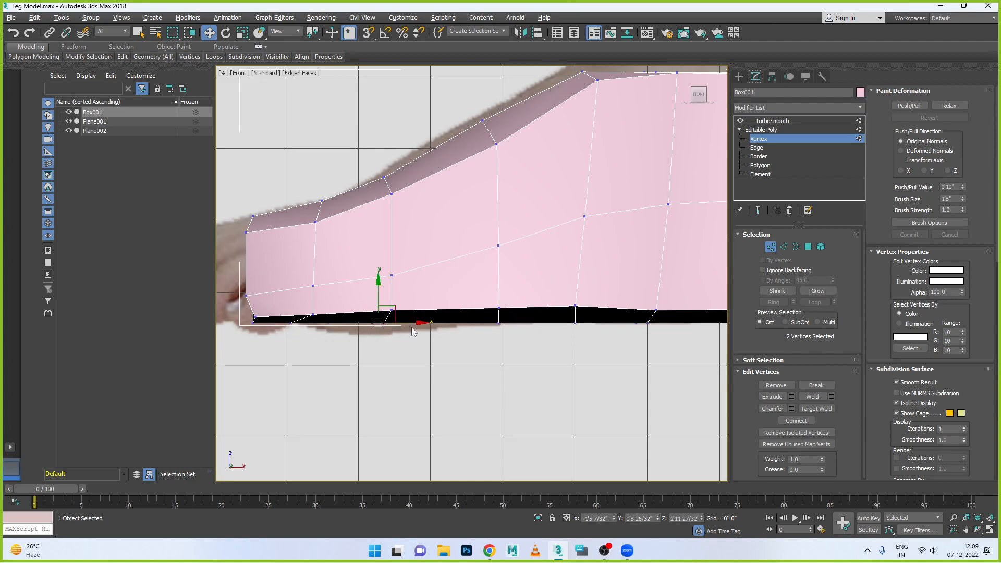
pyautogui.click(302, 323)
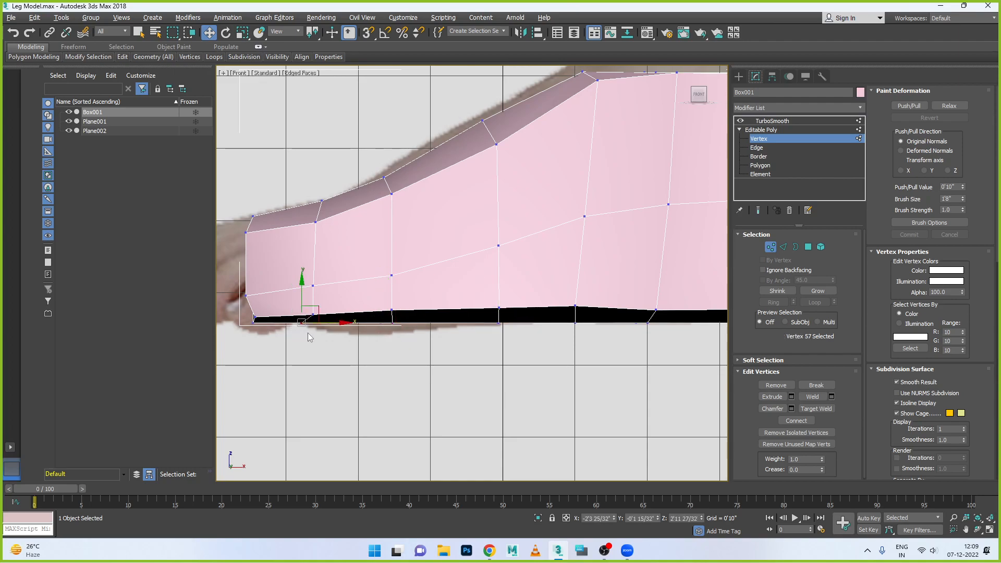
pyautogui.moveTo(327, 324); pyautogui.dragTo(349, 323)
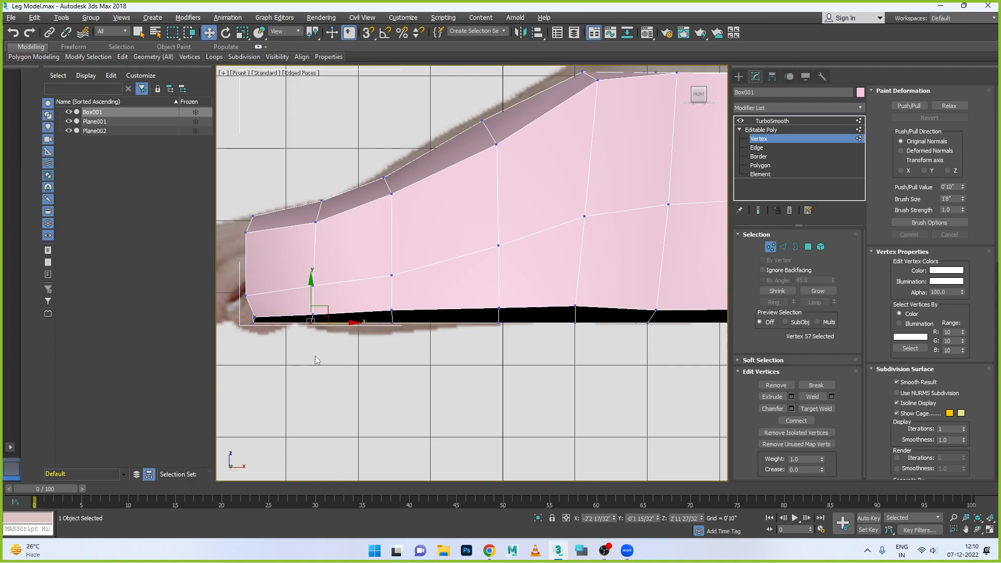
pyautogui.moveTo(306, 293); pyautogui.dragTo(400, 359)
pyautogui.moveTo(493, 346); pyautogui.dragTo(493, 346)
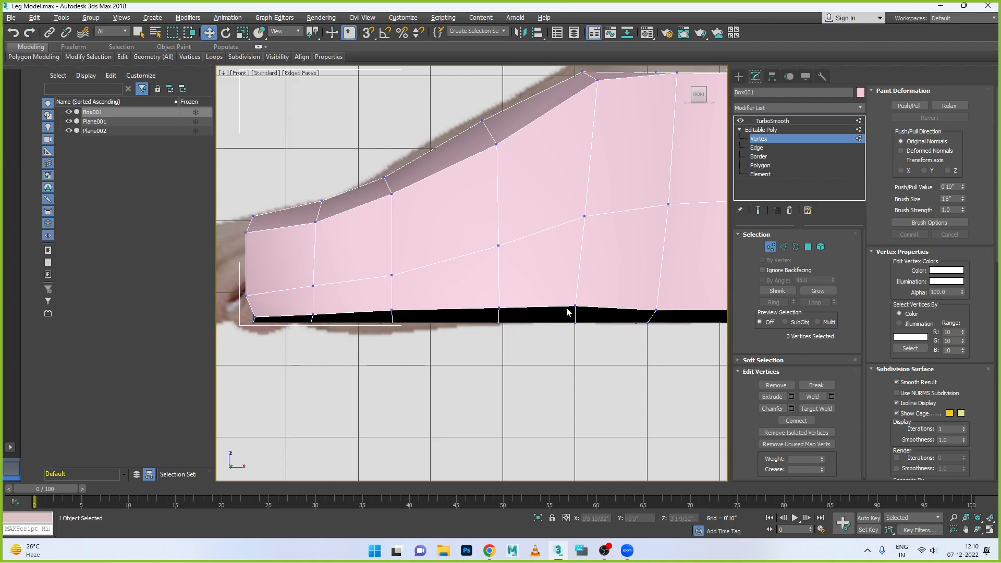
pyautogui.moveTo(581, 349); pyautogui.dragTo(580, 350)
pyautogui.moveTo(620, 279); pyautogui.dragTo(693, 325)
# - Reposition the single underside vertex lying between the last two sole columns before the heel
pyautogui.scroll(-2, 509, 344)
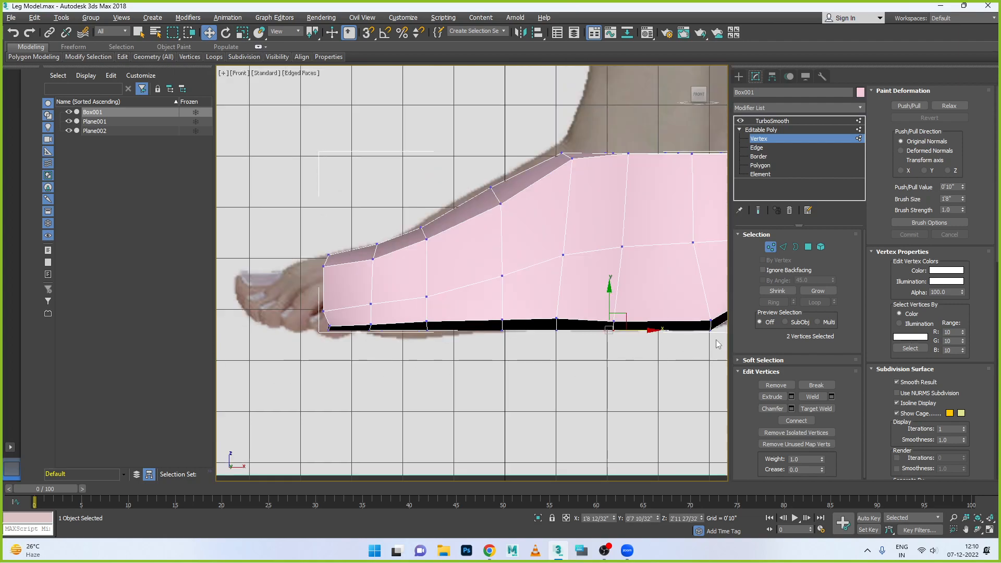
pyautogui.scroll(2, 718, 344)
pyautogui.click(646, 327)
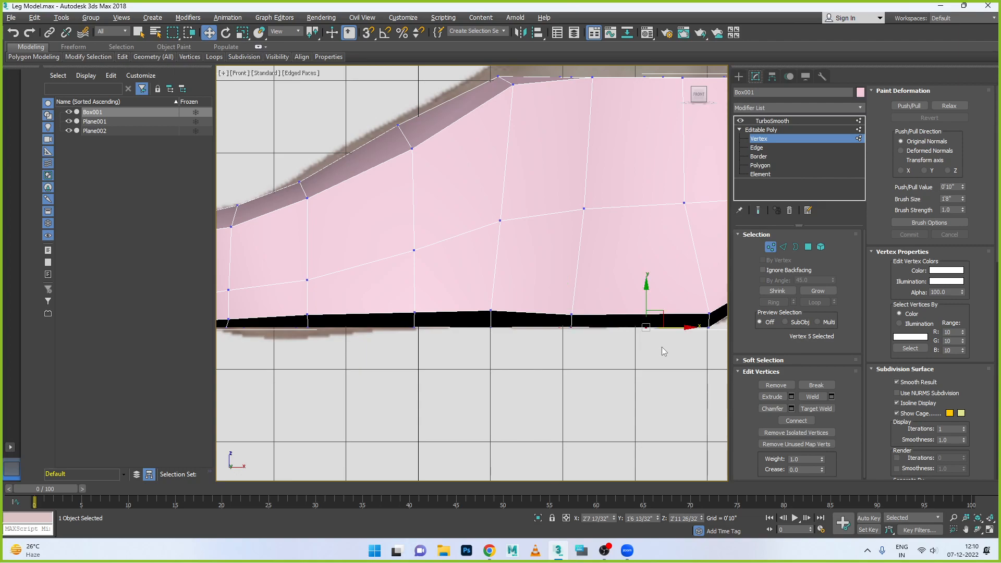
pyautogui.moveTo(673, 327)
pyautogui.mouseDown()
pyautogui.moveTo(701, 327)
pyautogui.moveTo(673, 327)
pyautogui.mouseUp()
pyautogui.moveTo(645, 297); pyautogui.dragTo(633, 306)
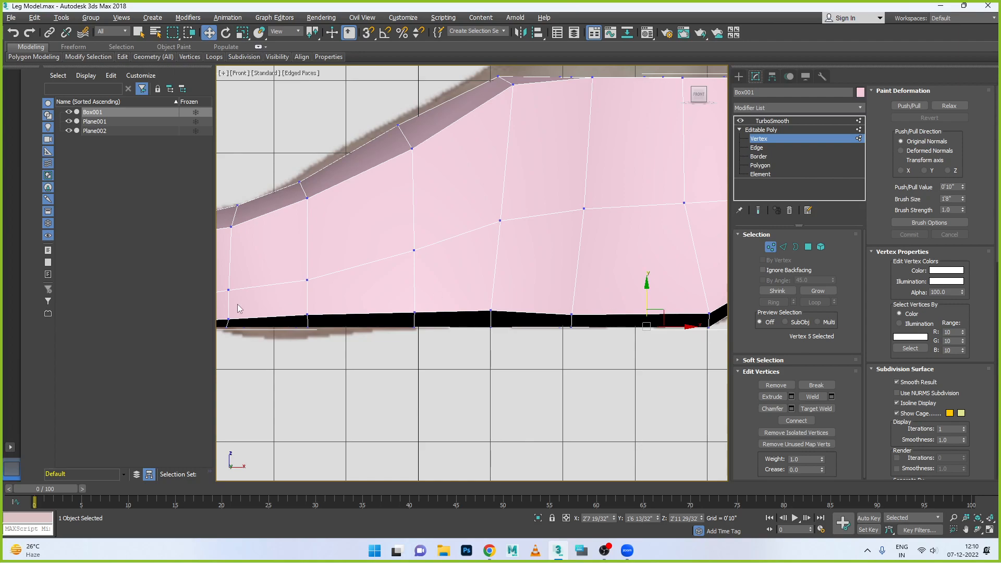
pyautogui.scroll(-2, 325, 303)
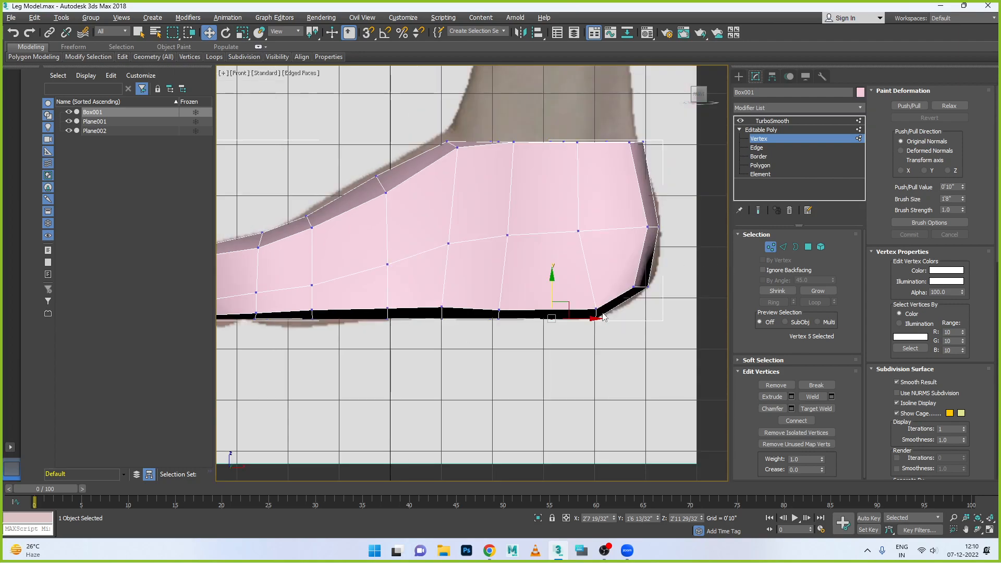
pyautogui.moveTo(549, 313); pyautogui.dragTo(607, 349)
pyautogui.click(551, 316)
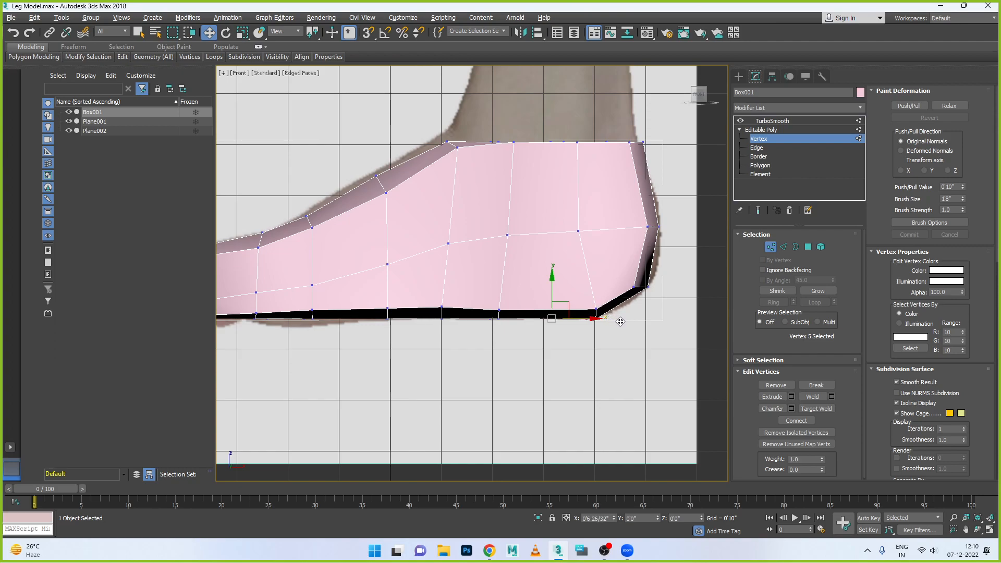
pyautogui.moveTo(622, 322); pyautogui.dragTo(623, 321)
# - Round the heel by shifting its rear sole column slightly toward the toes and lowering the bottom corner vertices, then adjust the adjacent mid-side vertex
pyautogui.moveTo(567, 295); pyautogui.dragTo(612, 348)
pyautogui.moveTo(634, 315); pyautogui.dragTo(615, 315)
pyautogui.moveTo(614, 265)
pyautogui.mouseDown()
pyautogui.moveTo(663, 318)
pyautogui.moveTo(675, 293)
pyautogui.mouseUp()
pyautogui.moveTo(563, 298); pyautogui.dragTo(625, 316)
pyautogui.click(581, 230)
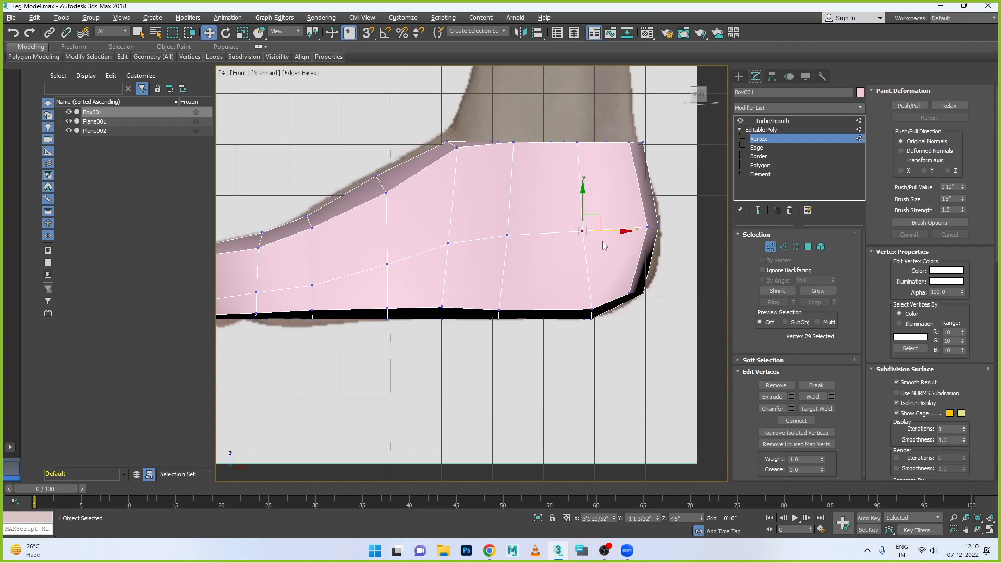
# - Shift the sole and mid-side vertices of the two columns between the arch and the rearmost sole column toward the heel
pyautogui.moveTo(471, 295); pyautogui.dragTo(509, 339)
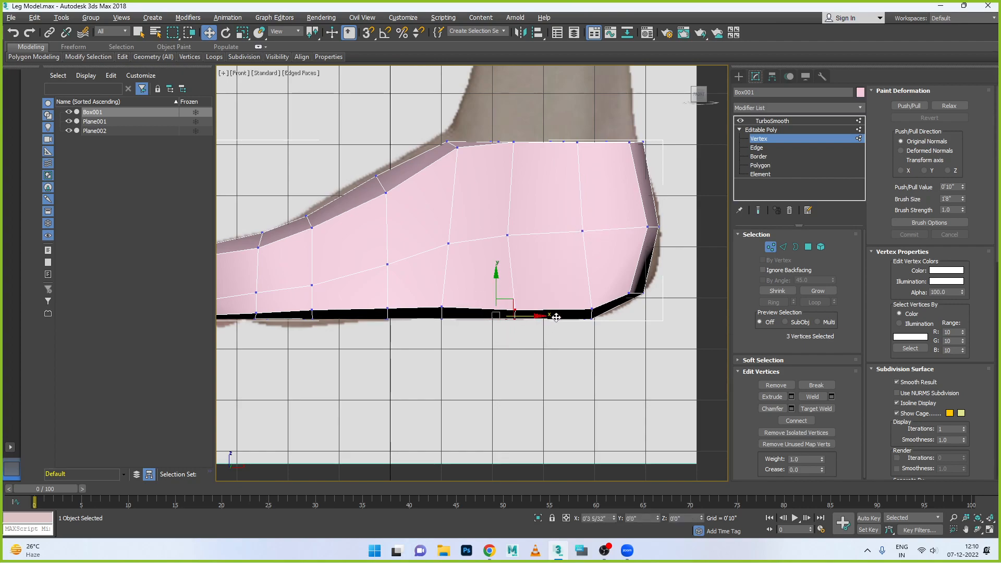
pyautogui.click(507, 235)
pyautogui.moveTo(542, 236); pyautogui.dragTo(554, 235)
pyautogui.moveTo(485, 297); pyautogui.dragTo(497, 315)
pyautogui.click(448, 243)
pyautogui.moveTo(481, 244); pyautogui.dragTo(496, 244)
# - Raise the ankle rim vertices slightly column by column, moving the heel-end ones a little toward the toes
pyautogui.click(446, 137)
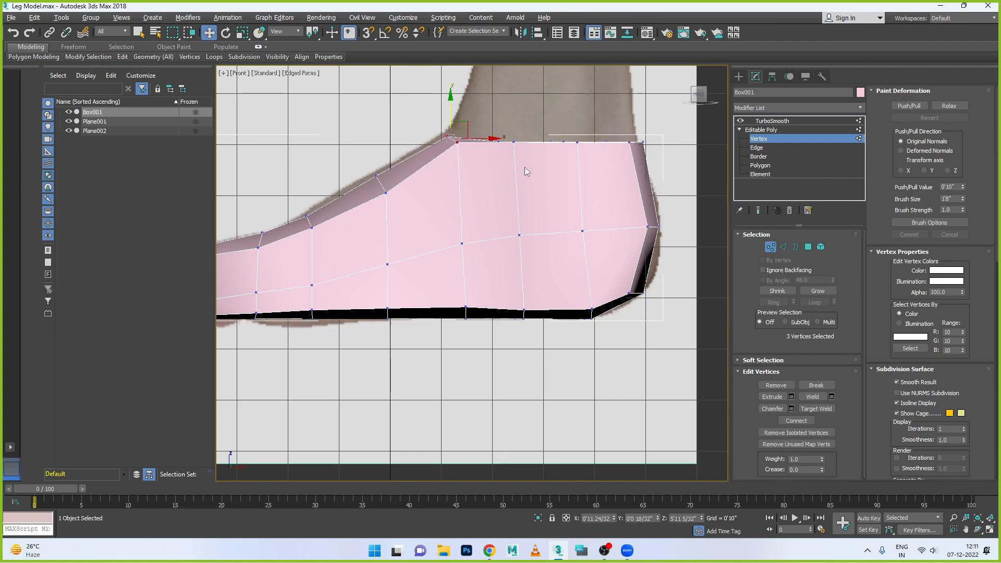
pyautogui.moveTo(649, 137); pyautogui.dragTo(605, 166)
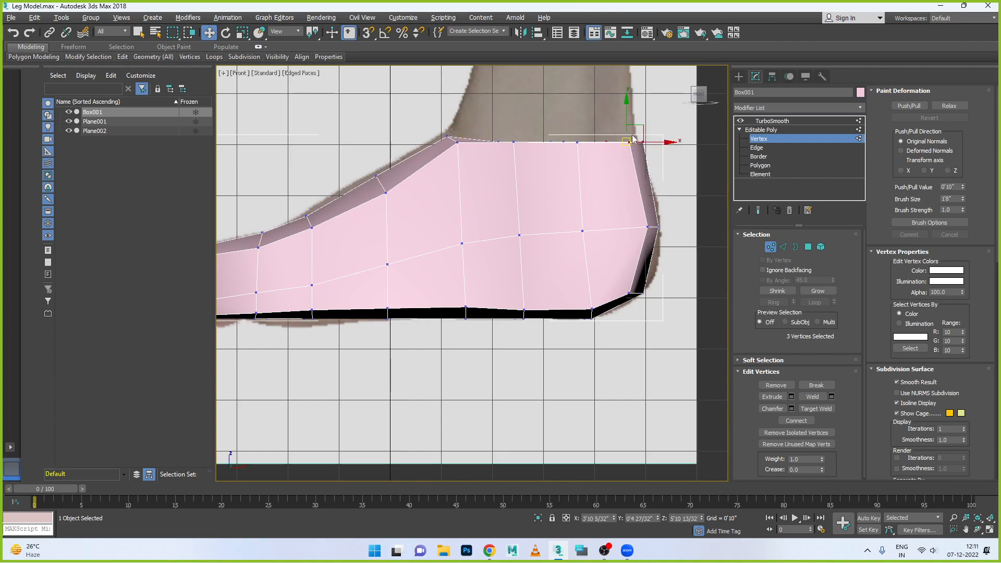
pyautogui.moveTo(663, 137); pyautogui.dragTo(657, 137)
pyautogui.moveTo(582, 170); pyautogui.dragTo(590, 167)
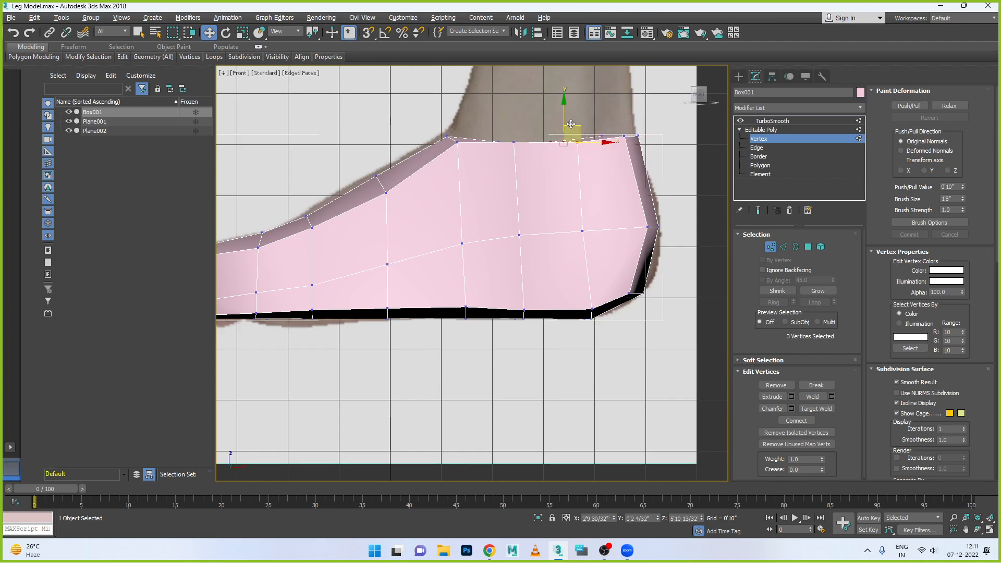
pyautogui.moveTo(563, 121); pyautogui.dragTo(562, 118)
pyautogui.moveTo(494, 126); pyautogui.dragTo(527, 166)
pyautogui.moveTo(505, 120); pyautogui.dragTo(505, 118)
pyautogui.moveTo(434, 132); pyautogui.dragTo(465, 160)
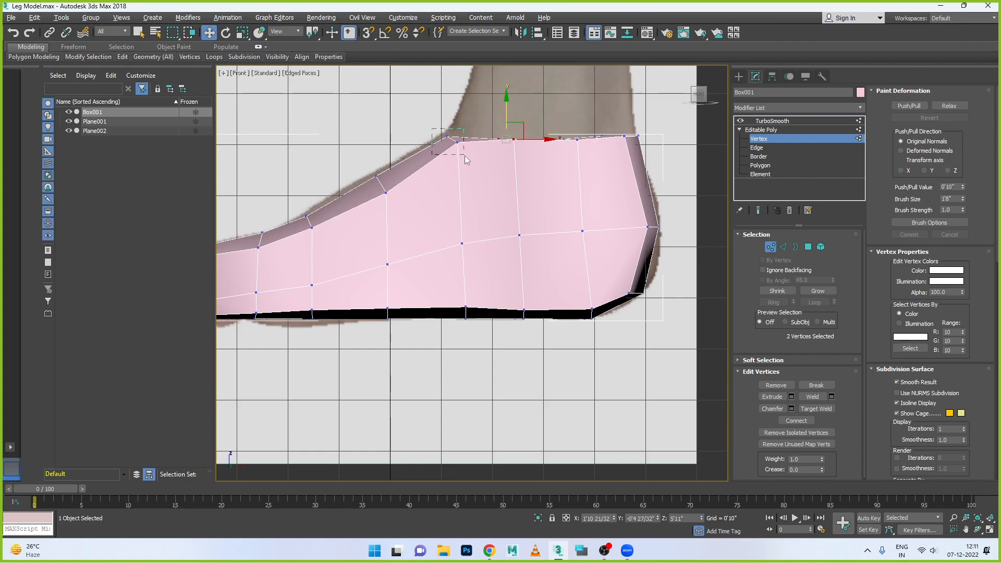
pyautogui.moveTo(451, 123); pyautogui.dragTo(451, 122)
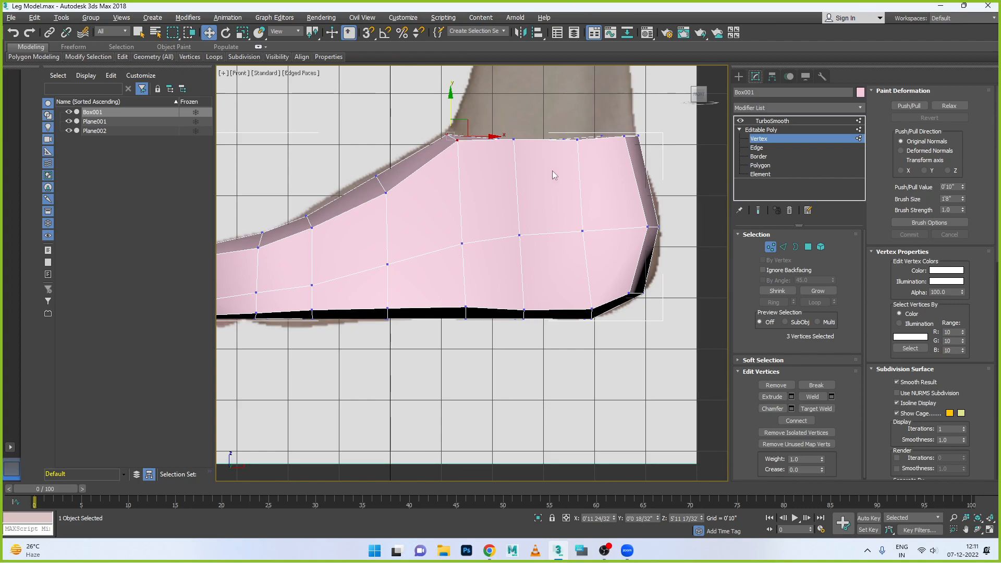
# - Lower the four near-side ankle rim vertices slightly below the far-side rim, shifting the frontmost one toward the heel
pyautogui.click(449, 174)
pyautogui.click(457, 140)
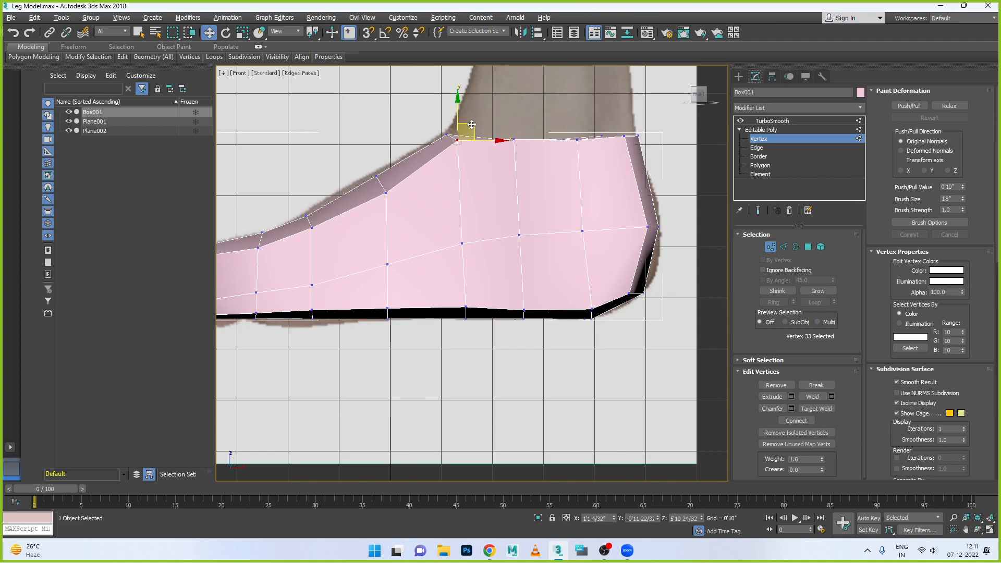
pyautogui.moveTo(459, 110); pyautogui.dragTo(460, 117)
pyautogui.moveTo(497, 149); pyautogui.dragTo(505, 150)
pyautogui.click(513, 139)
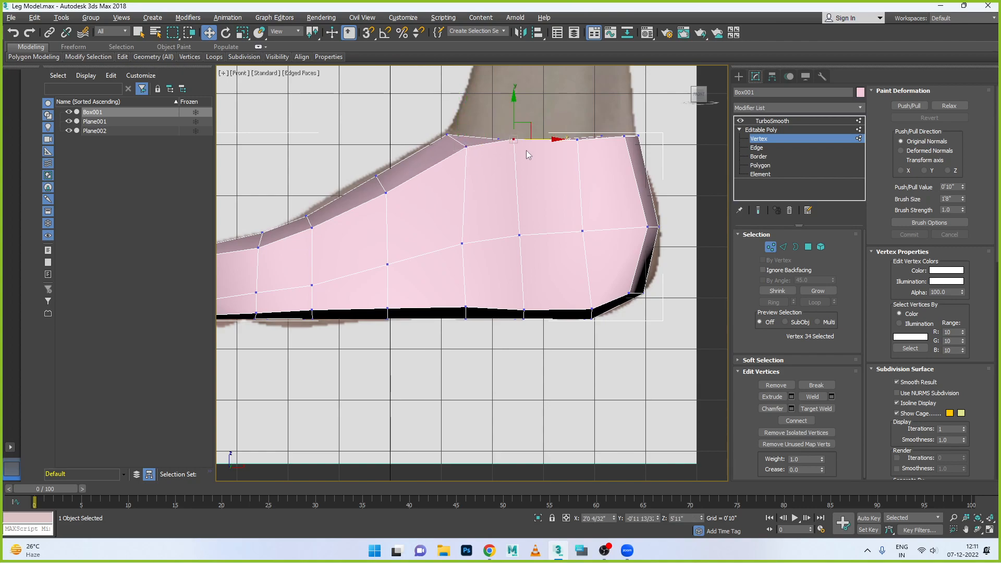
pyautogui.moveTo(513, 114); pyautogui.dragTo(513, 121)
pyautogui.click(577, 140)
pyautogui.moveTo(578, 115); pyautogui.dragTo(625, 134)
pyautogui.click(624, 138)
pyautogui.click(631, 297)
pyautogui.click(630, 295)
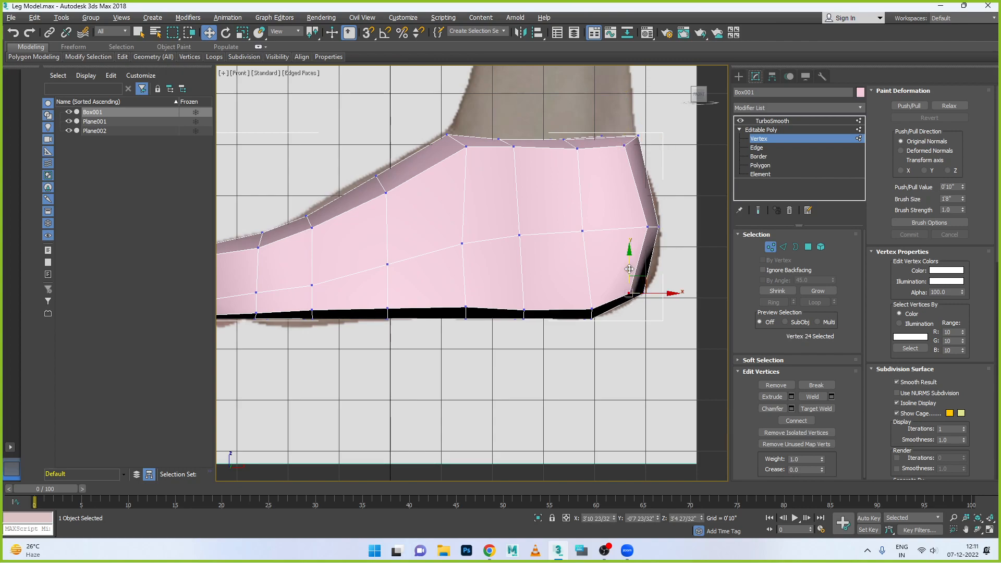
# - Raise the upper vertices of the two instep columns slightly to follow the top outline of the side-foot image
pyautogui.scroll(-2, 404, 221)
pyautogui.scroll(2, 359, 224)
pyautogui.moveTo(317, 208); pyautogui.dragTo(336, 239)
pyautogui.moveTo(325, 195); pyautogui.dragTo(399, 151)
pyautogui.moveTo(258, 221); pyautogui.dragTo(289, 256)
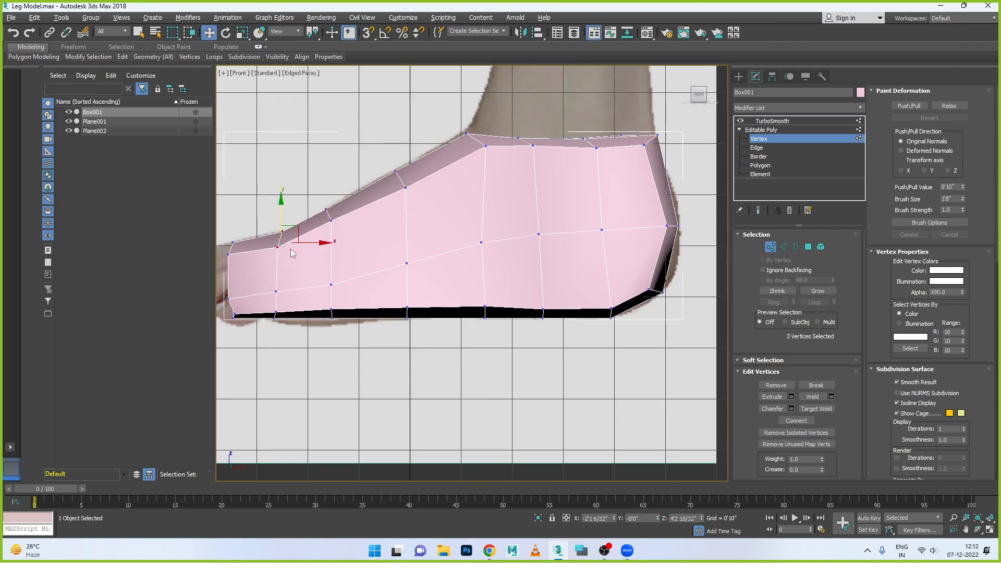
# - Check the foot's shape in the left view and examine its TurboSmoothed toe end in perspective
pyautogui.scroll(-2, 445, 248)
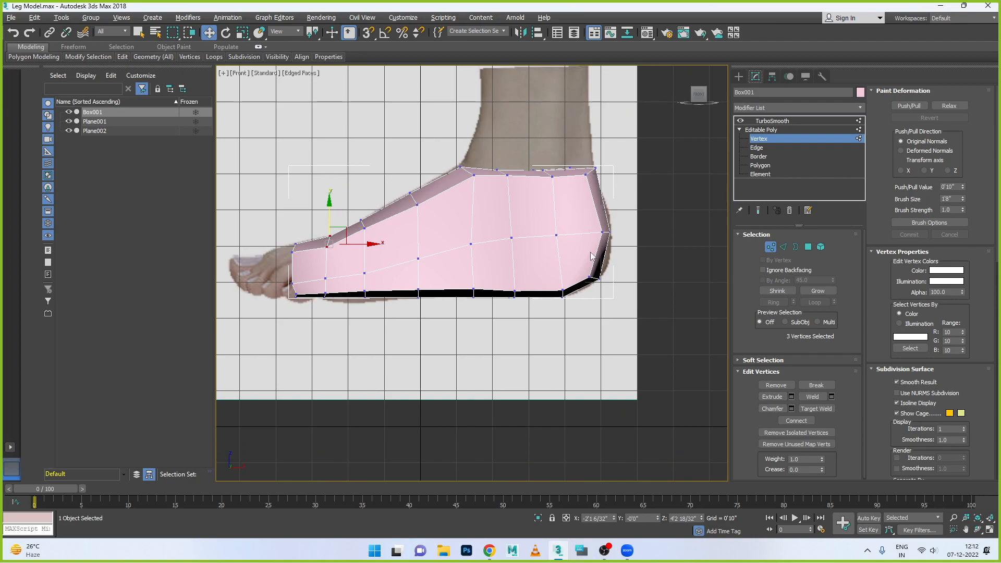
pyautogui.hotkey('alt', 'w')
pyautogui.hotkey('alt', 'w')
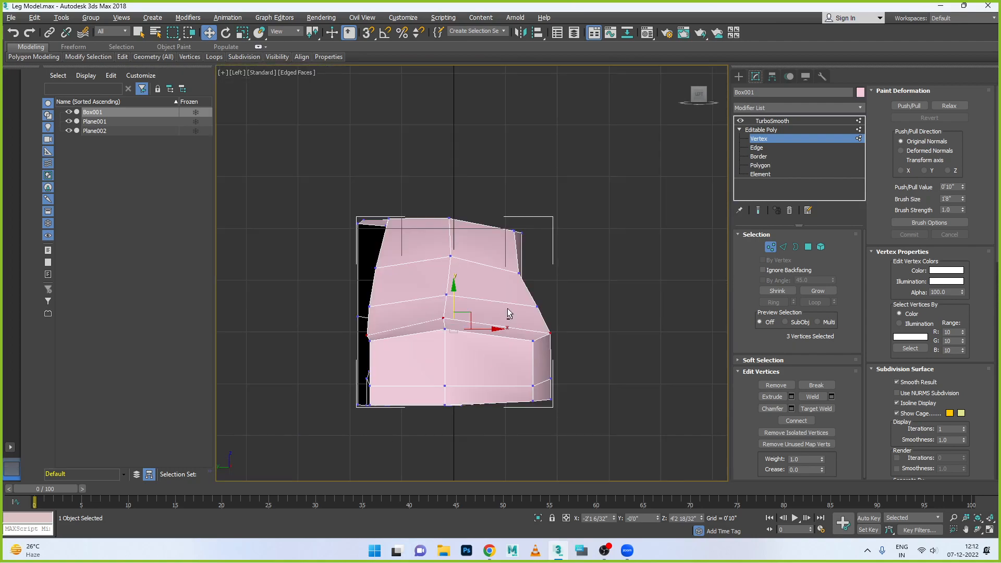
pyautogui.hotkey('alt', 'w')
pyautogui.hotkey('alt', 'w')
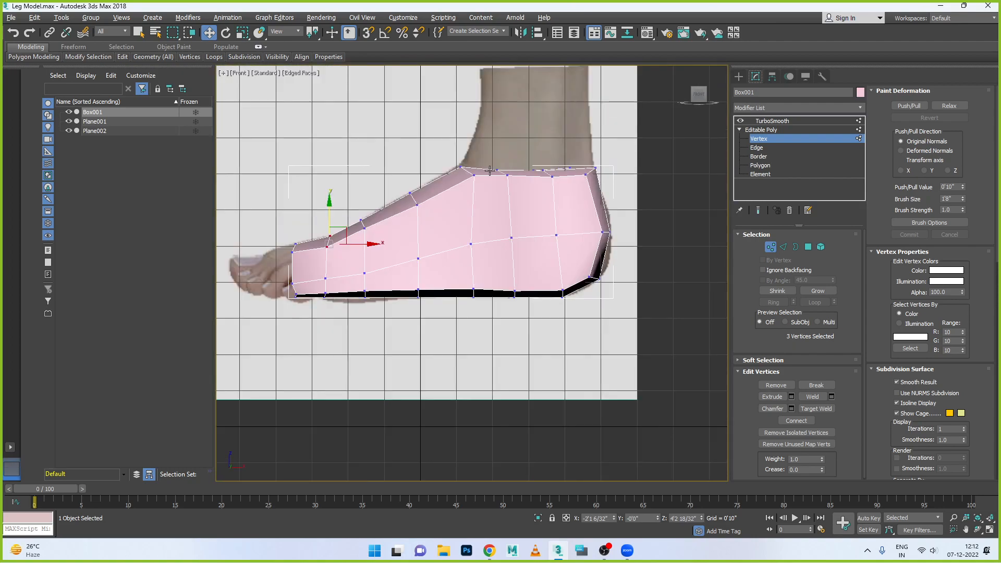
pyautogui.press('p')
pyautogui.moveTo(536, 327)
pyautogui.keyDown('alt'); pyautogui.mouseDown(button='middle')
pyautogui.moveTo(479, 333)
pyautogui.moveTo(514, 342)
pyautogui.moveTo(448, 305)
pyautogui.moveTo(486, 299)
pyautogui.moveTo(492, 312)
pyautogui.moveTo(481, 336)
pyautogui.moveTo(527, 342)
pyautogui.moveTo(485, 342)
pyautogui.moveTo(464, 290)
pyautogui.moveTo(632, 313)
pyautogui.moveTo(527, 312)
pyautogui.moveTo(599, 306)
pyautogui.moveTo(542, 334)
pyautogui.mouseUp(button='middle'); pyautogui.keyUp('alt')
pyautogui.scroll(4, 479, 333)
pyautogui.click(777, 121)
pyautogui.click(565, 338)
pyautogui.scroll(3, 485, 342)
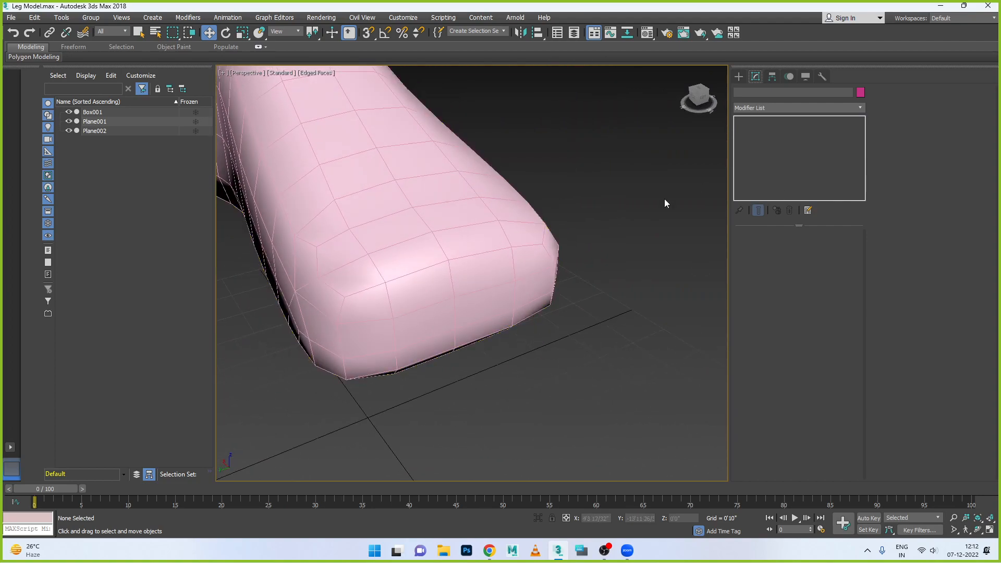
# - Connect the crosswise edge rings on both halves of the foot with two segments each
pyautogui.click(487, 267)
pyautogui.click(759, 138)
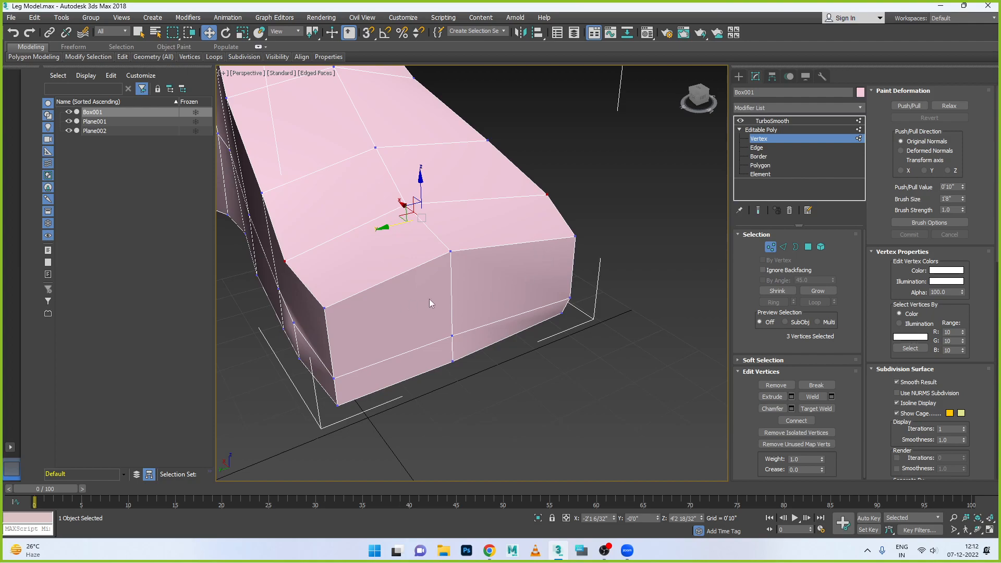
pyautogui.click(783, 247)
pyautogui.click(393, 281)
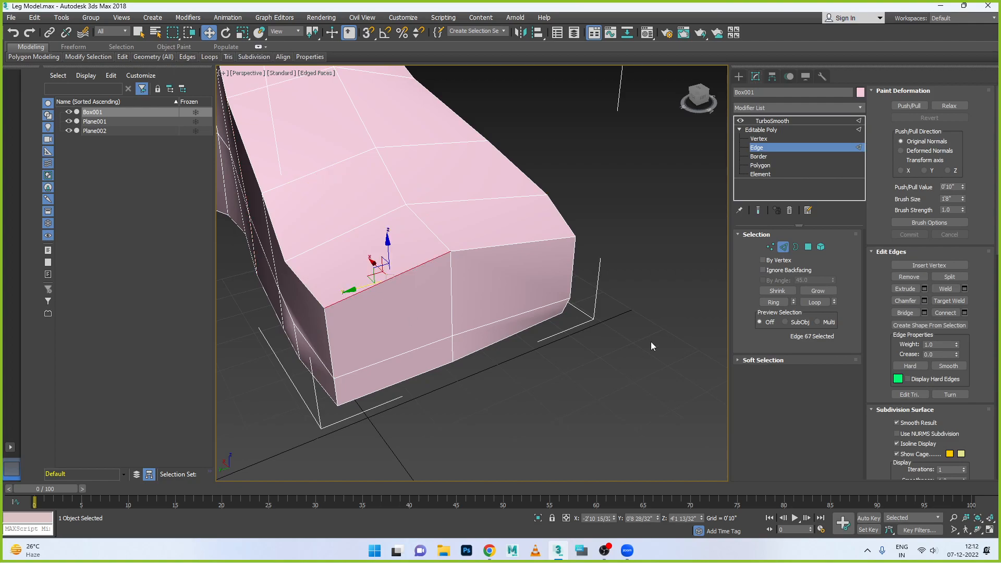
pyautogui.click(774, 303)
pyautogui.keyDown('ctrl'); pyautogui.click(491, 249); pyautogui.keyUp('ctrl')
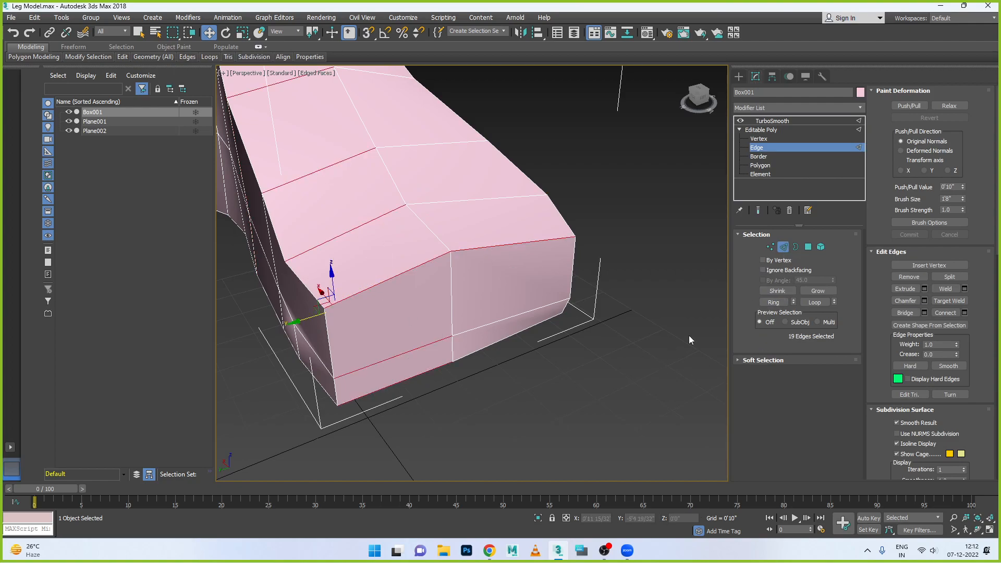
pyautogui.click(783, 304)
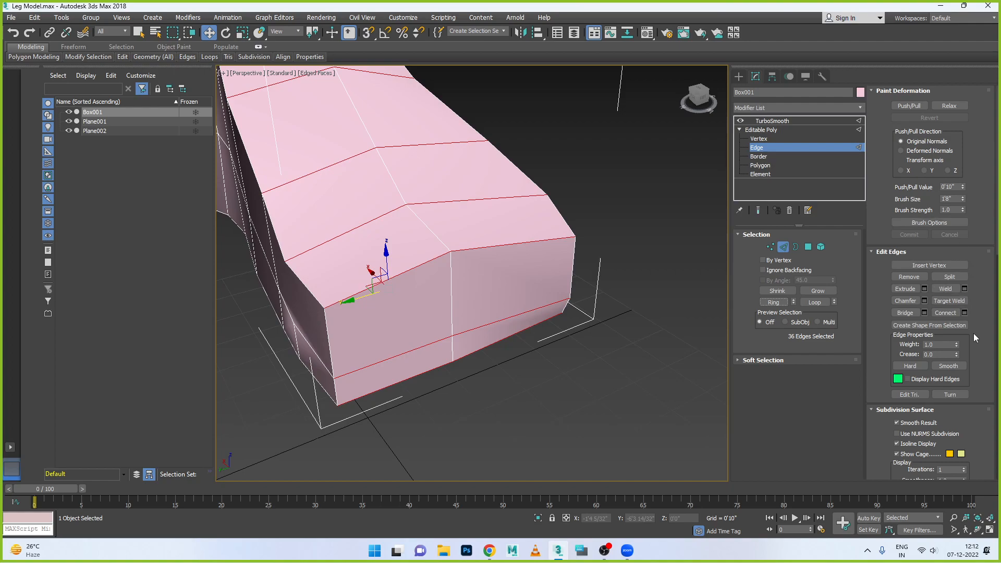
pyautogui.click(964, 313)
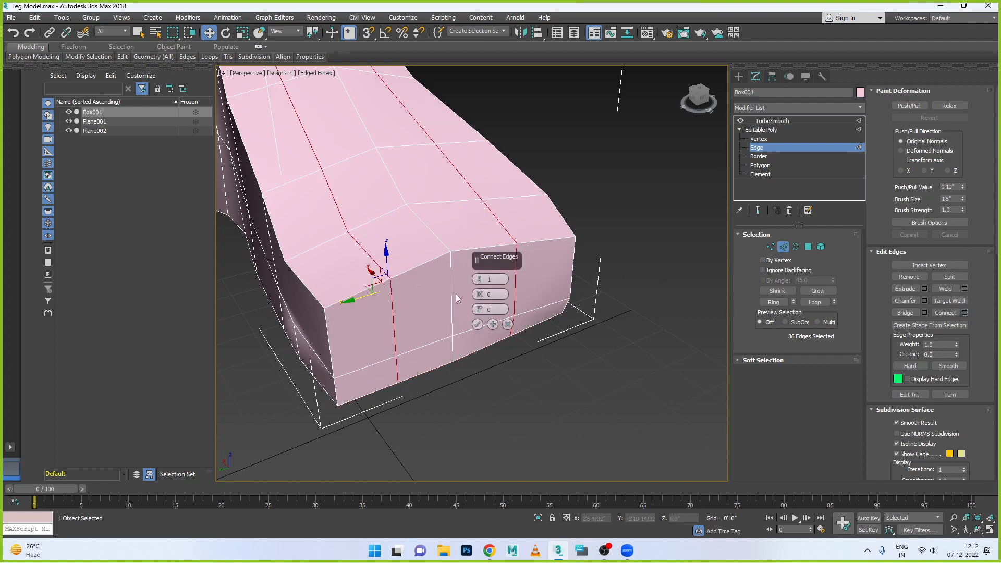
pyautogui.click(480, 278)
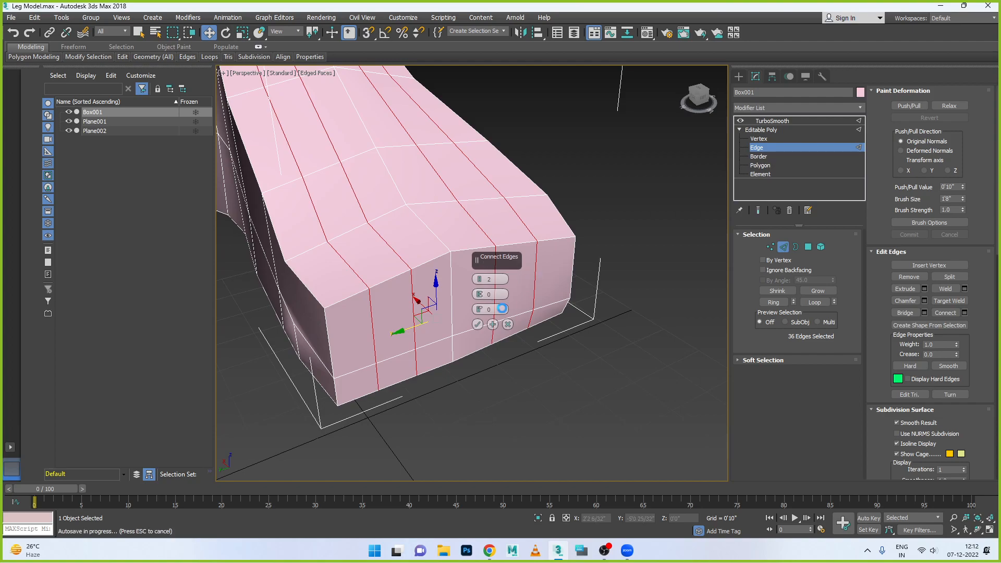
pyautogui.click(478, 324)
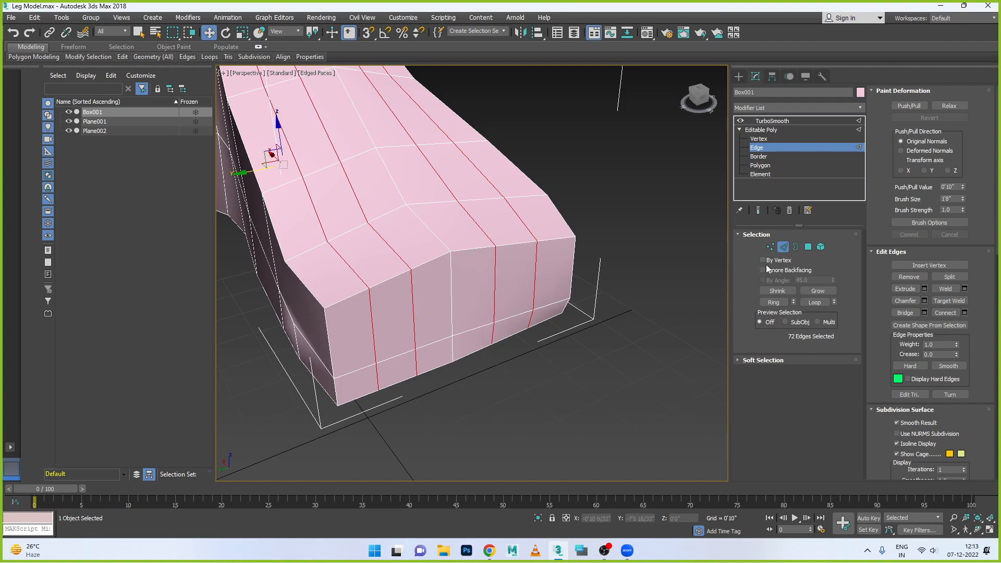
# - Try removing the centre lengthwise edge loop and moving its neighbouring loop toward the middle
pyautogui.doubleClick(450, 281)
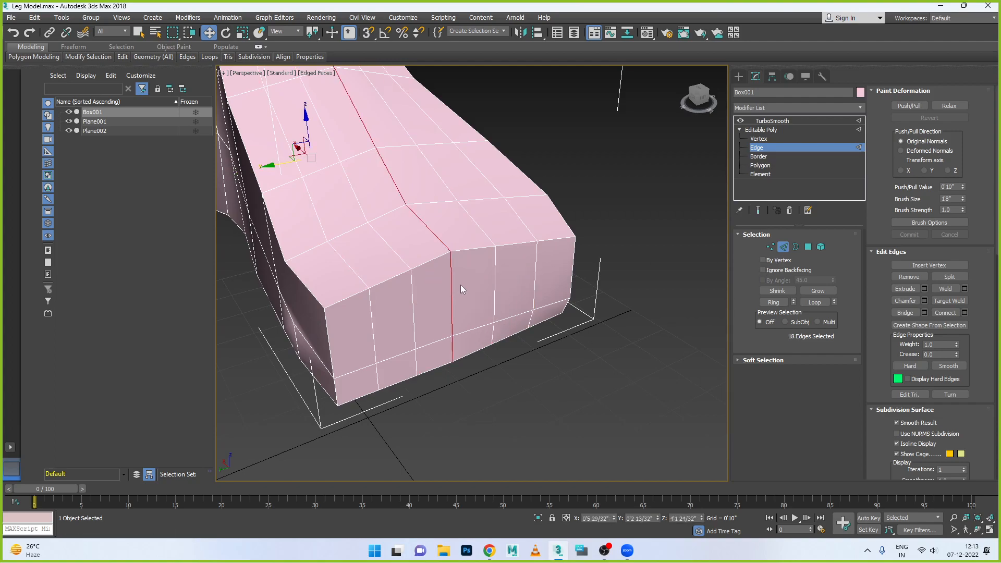
pyautogui.click(485, 289)
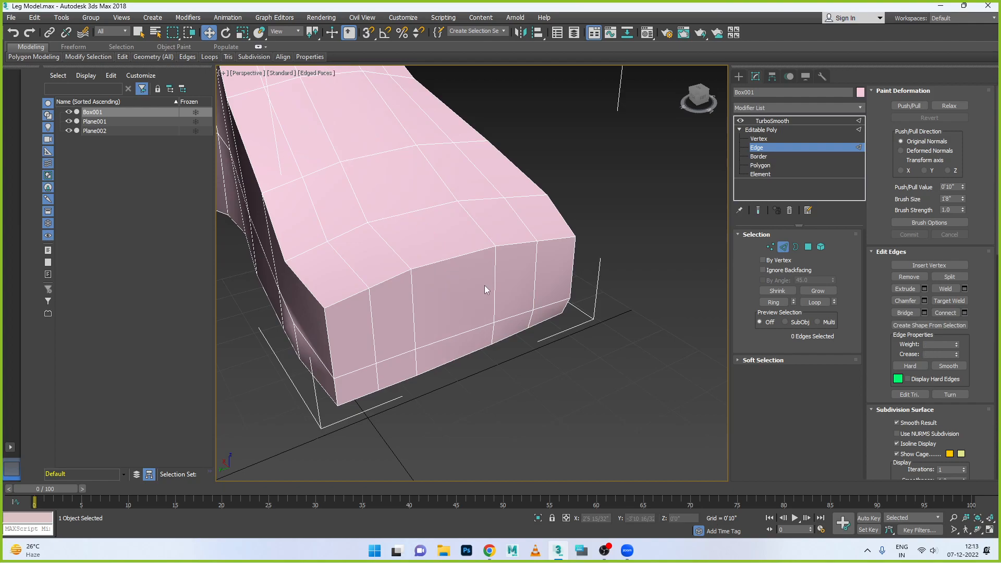
pyautogui.doubleClick(414, 305)
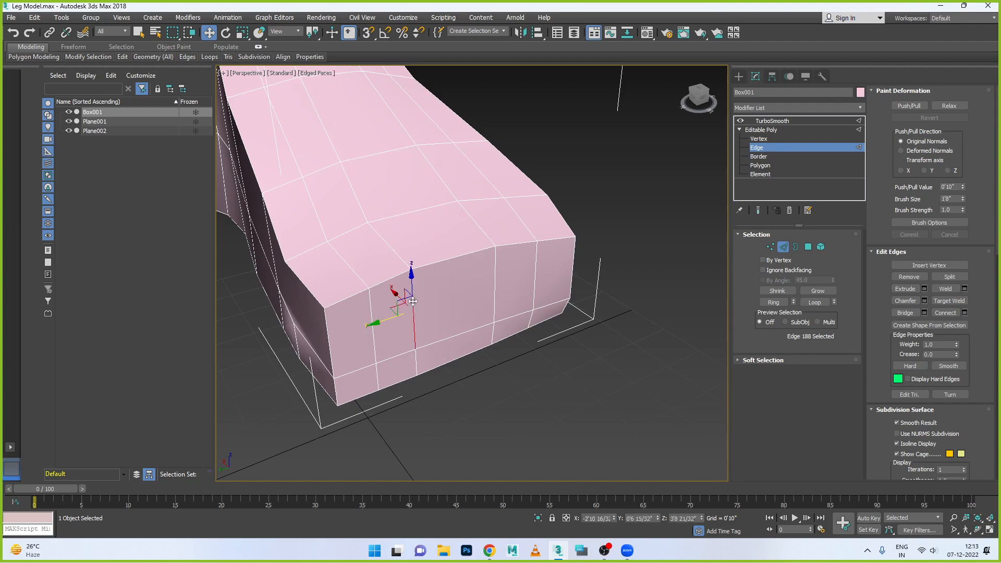
pyautogui.moveTo(251, 174); pyautogui.dragTo(308, 161)
pyautogui.doubleClick(493, 277)
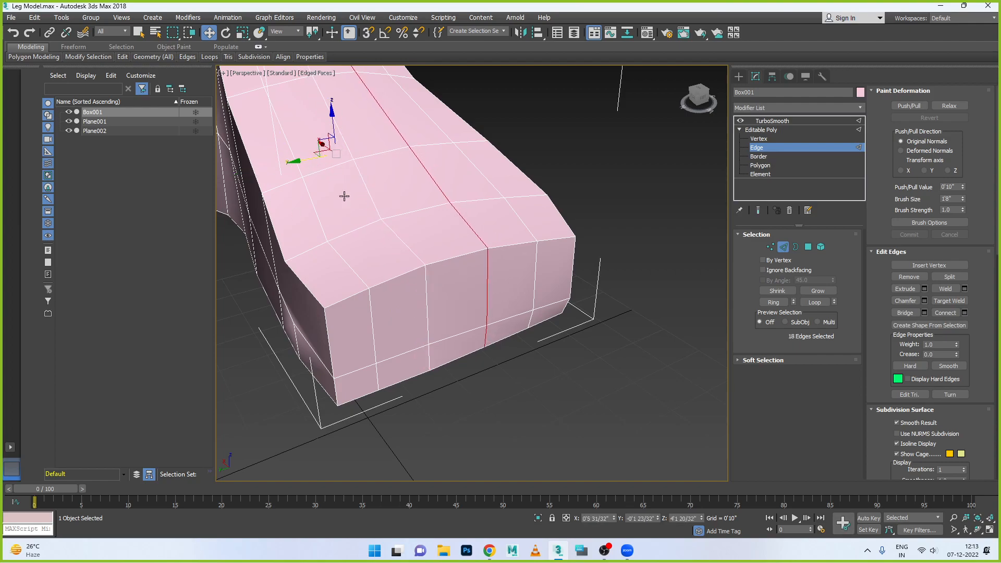
# - Undo the loop changes back through the two-segment connect, and remove the foot's original centre lengthwise edge loop
pyautogui.hotkey('ctrl', 'z')
pyautogui.hotkey('ctrl', 'z')
pyautogui.hotkey('ctrl', 'z')
pyautogui.hotkey('ctrl', 'z')
pyautogui.hotkey('ctrl', 'z')
pyautogui.hotkey('ctrl', 'z')
pyautogui.hotkey('ctrl', 'z')
pyautogui.hotkey('ctrl', 'z')
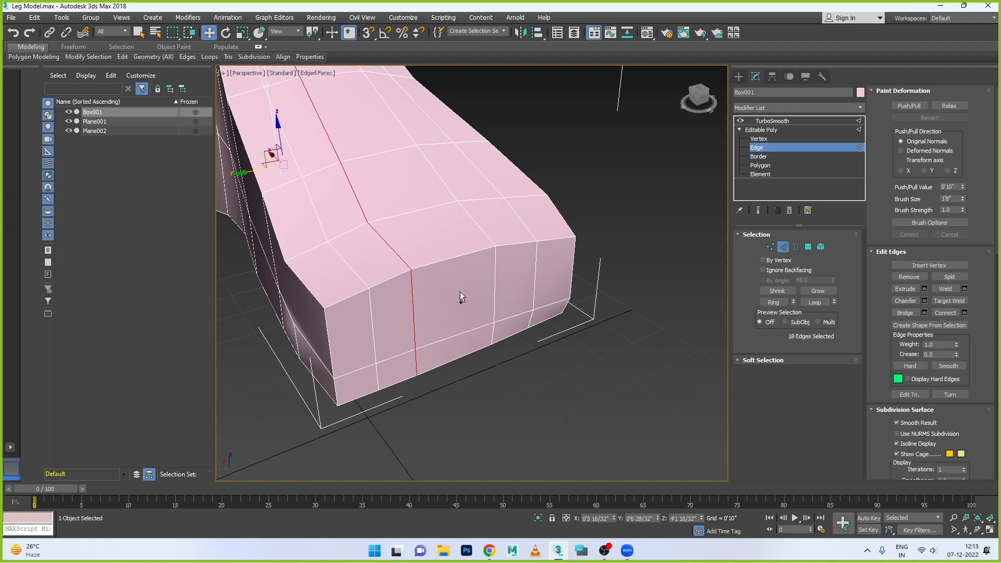
pyautogui.hotkey('ctrl', 'z')
pyautogui.hotkey('ctrl', 'z')
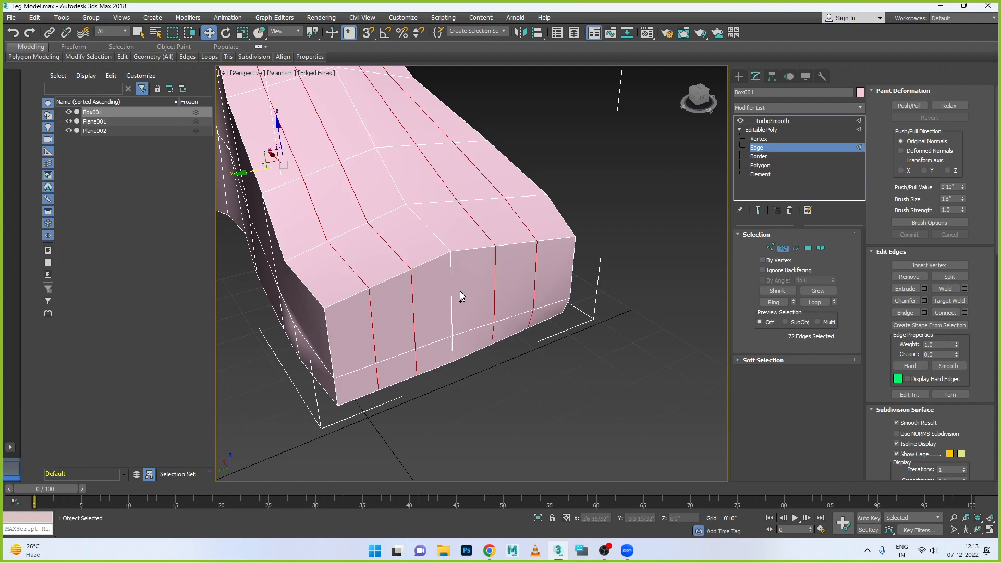
pyautogui.hotkey('ctrl', 'z')
pyautogui.hotkey('ctrl', 'z')
pyautogui.hotkey('ctrl', 'z')
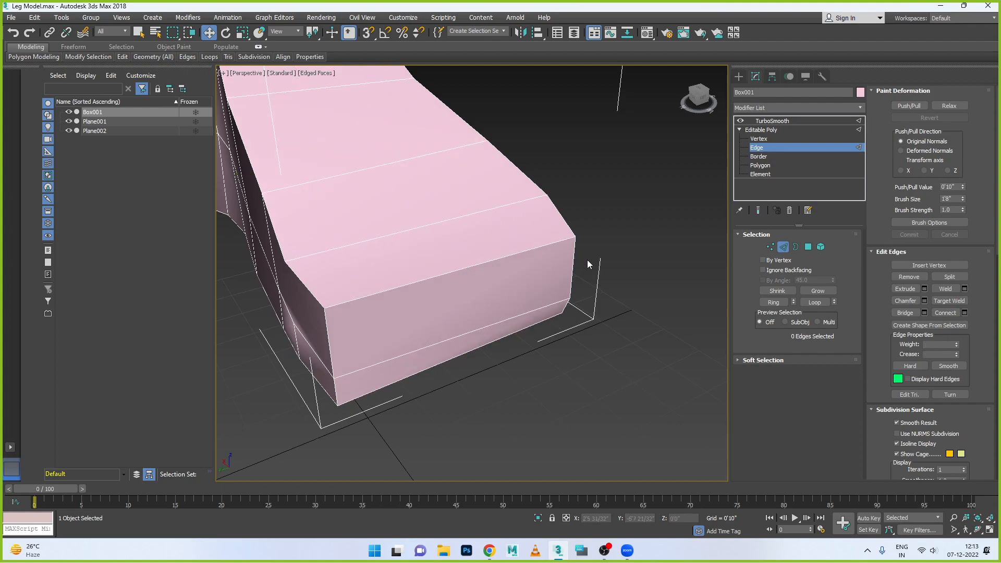
# - Connect the full-width crosswise edge ring with four segments, and return to vertex editing in the four-viewport layout
pyautogui.click(499, 259)
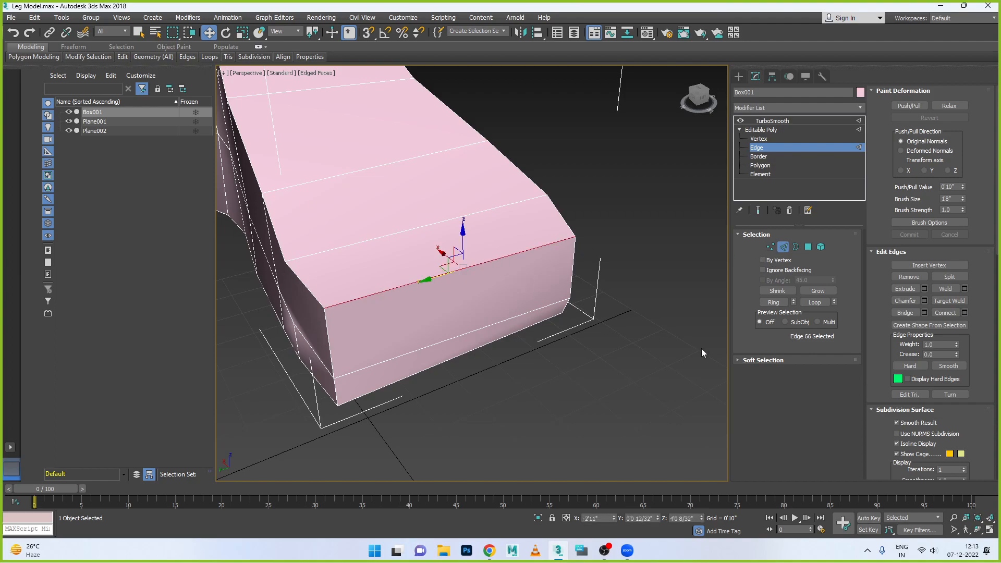
pyautogui.click(773, 303)
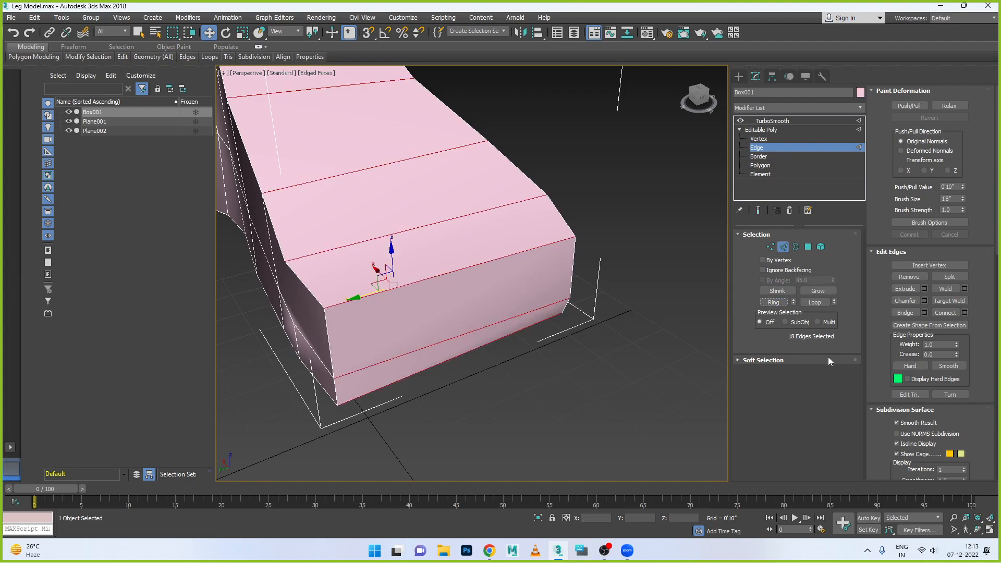
pyautogui.click(964, 313)
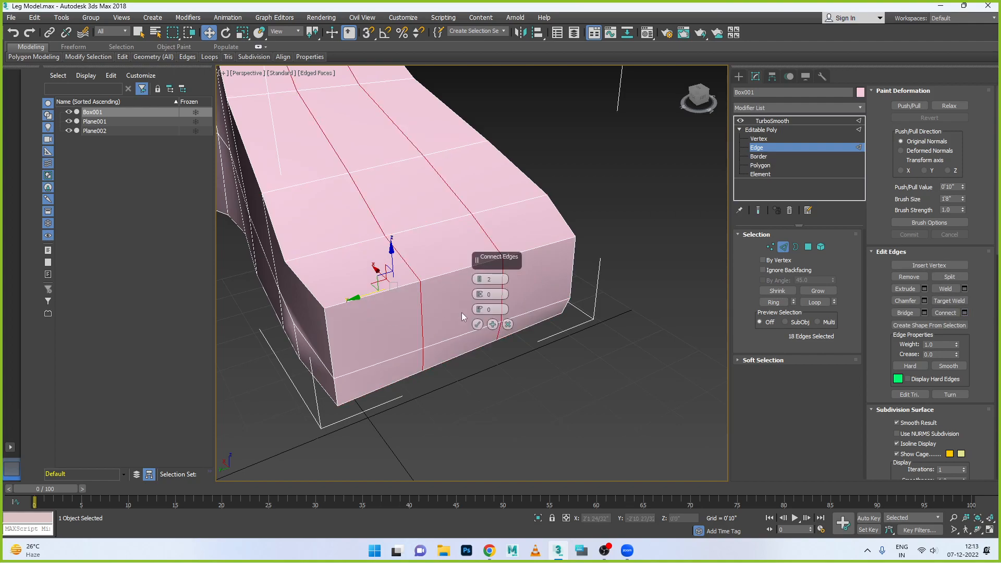
pyautogui.click(480, 277)
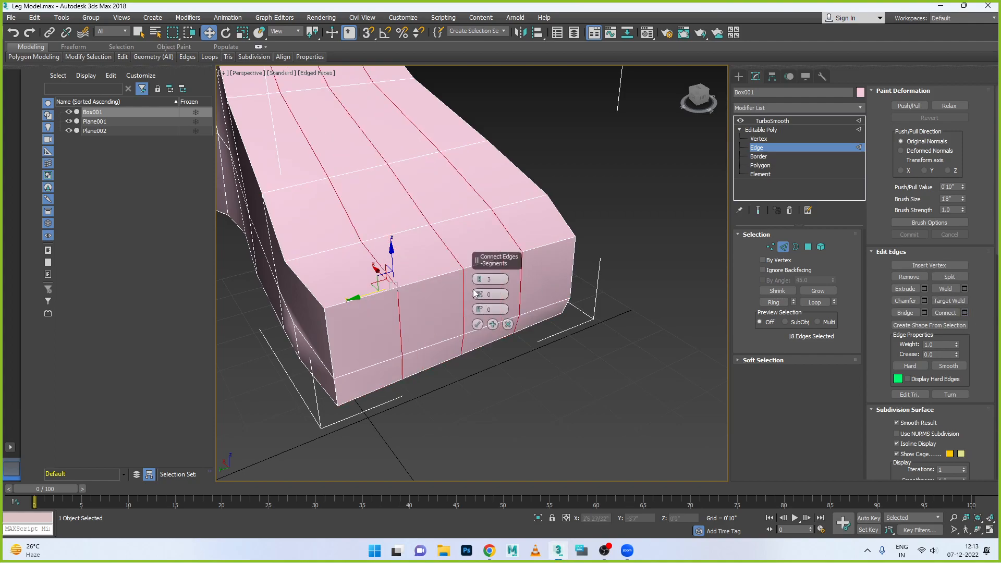
pyautogui.click(480, 279)
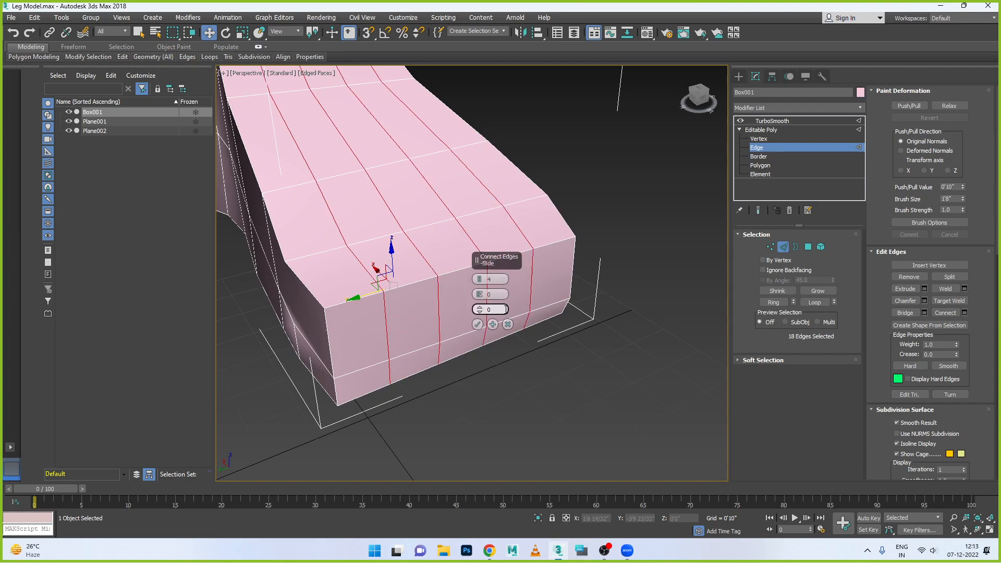
pyautogui.click(477, 324)
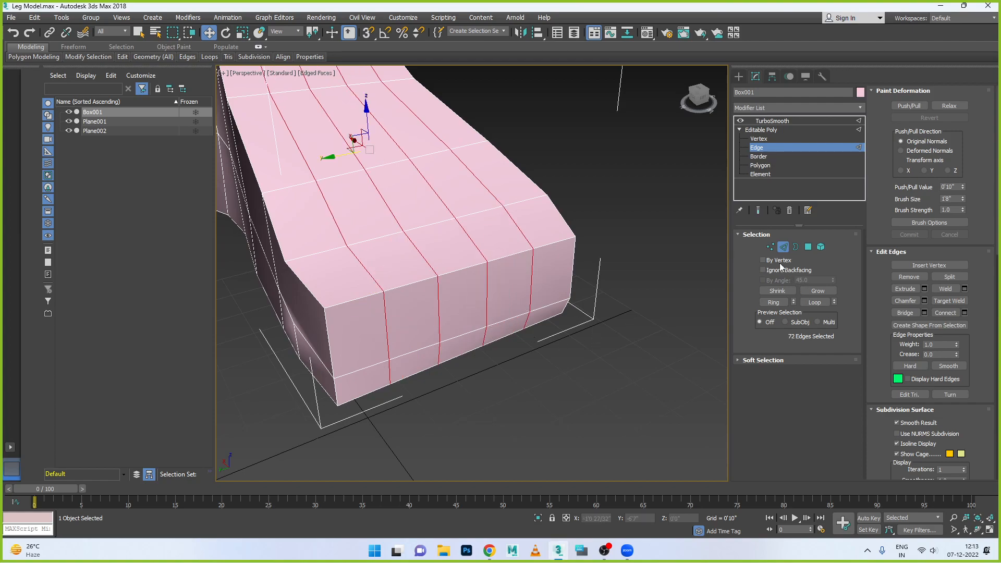
pyautogui.press('1')
pyautogui.hotkey('alt', 'w')
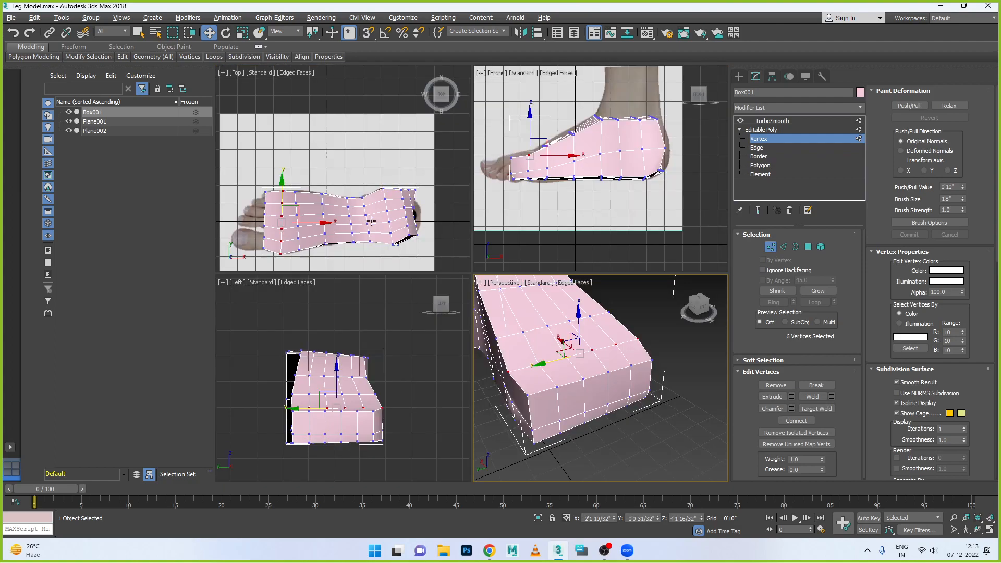
# - In the maximized top view, move the heel's end corner vertex on the little-toe side inward along X
pyautogui.hotkey('alt', 'w')
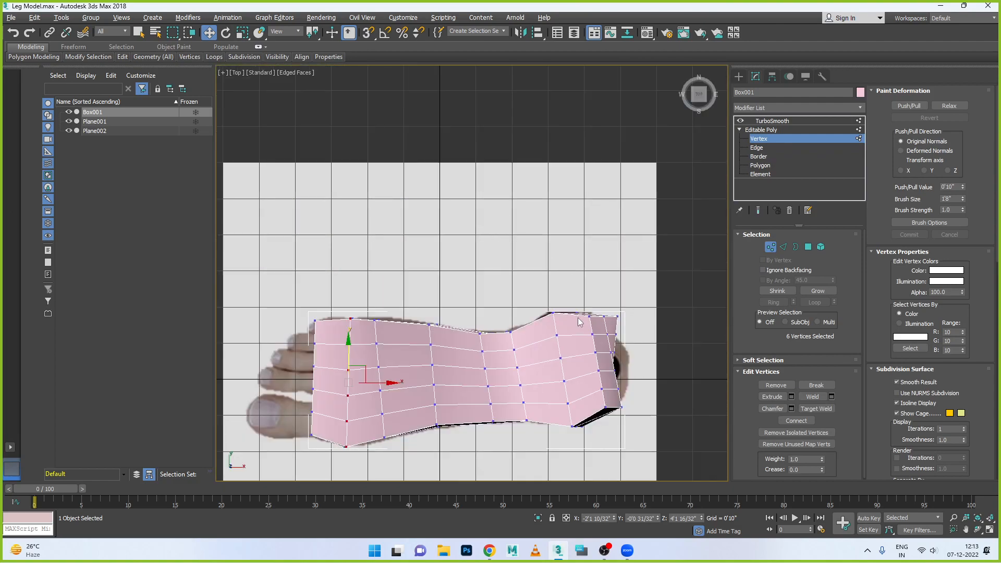
pyautogui.keyDown('alt'); pyautogui.moveTo(578, 307); pyautogui.dragTo(573, 304, button='middle'); pyautogui.keyUp('alt')
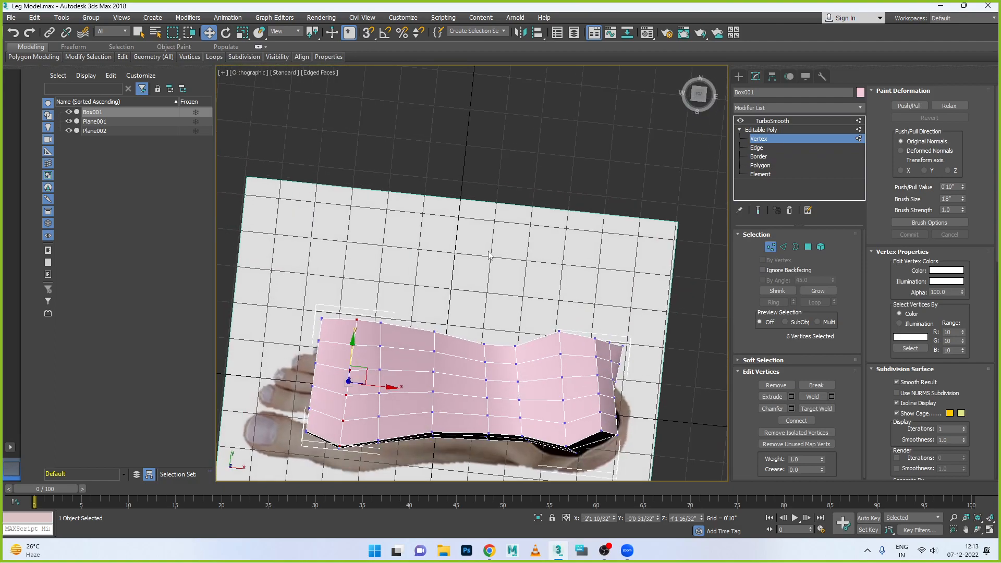
pyautogui.press('t')
pyautogui.moveTo(490, 267); pyautogui.dragTo(366, 214, button='middle')
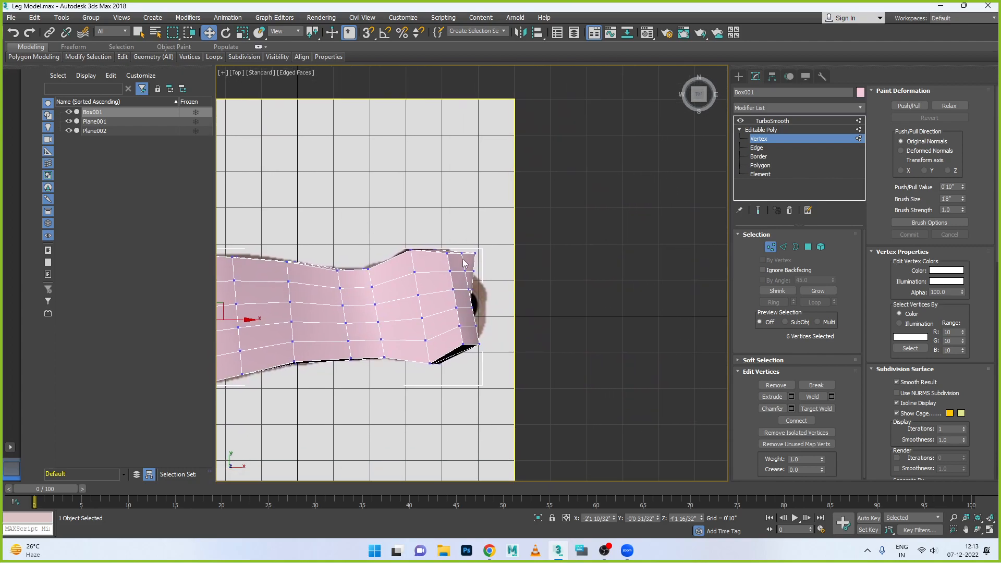
pyautogui.scroll(5, 464, 263)
pyautogui.click(501, 238)
pyautogui.moveTo(535, 242); pyautogui.dragTo(514, 241)
pyautogui.scroll(-2, 508, 272)
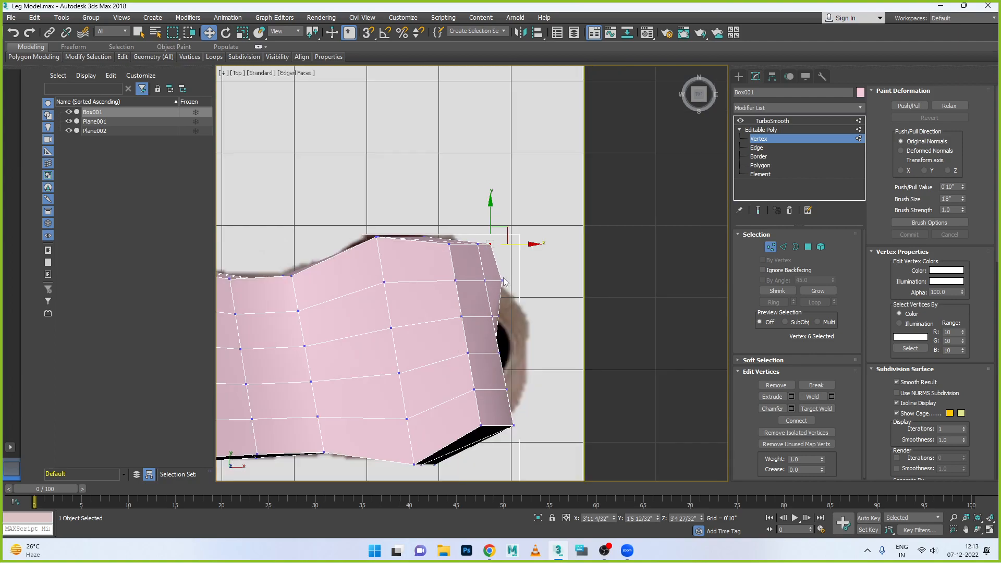
# - Move the middle and big-toe-side rows of heel-end vertices along X toward the curved heel outline of the reference
pyautogui.moveTo(488, 288); pyautogui.dragTo(528, 280)
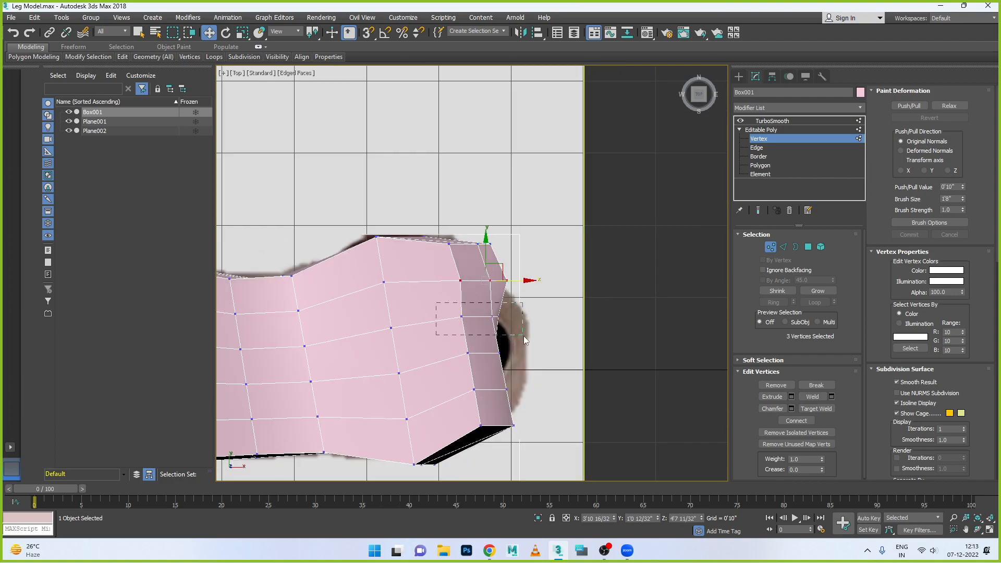
pyautogui.moveTo(538, 349); pyautogui.dragTo(535, 317)
pyautogui.moveTo(467, 362); pyautogui.dragTo(550, 347)
pyautogui.moveTo(530, 399); pyautogui.dragTo(527, 389)
pyautogui.moveTo(461, 418); pyautogui.dragTo(541, 391)
# - Shift the individual upper heel vertices on the little-toe side along X to round off the heel end
pyautogui.click(490, 280)
pyautogui.moveTo(517, 281); pyautogui.dragTo(531, 280)
pyautogui.click(512, 317)
pyautogui.moveTo(550, 316); pyautogui.dragTo(559, 315)
pyautogui.click(477, 244)
pyautogui.moveTo(500, 244); pyautogui.dragTo(517, 245)
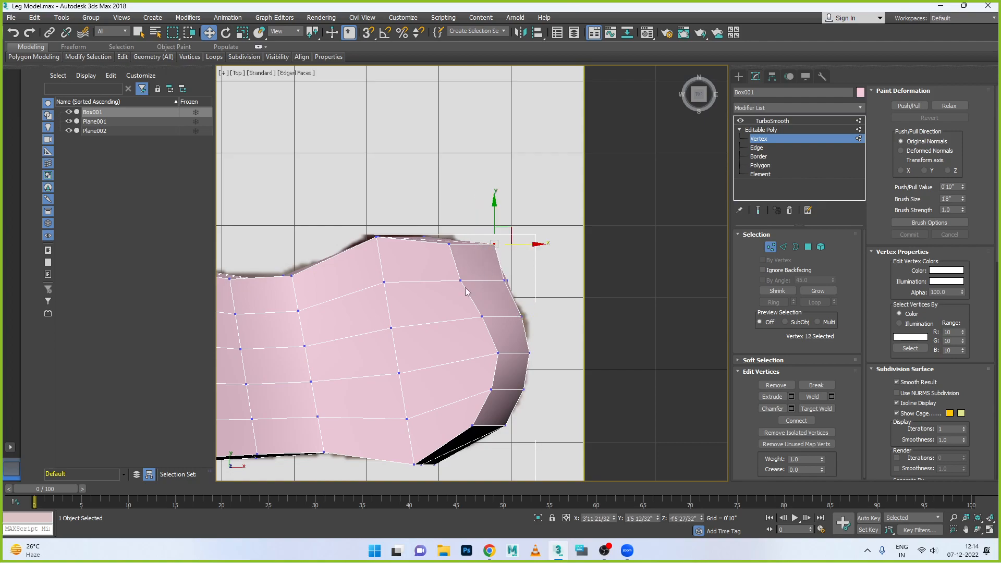
# - Move the upper edge vertices of the heel and instep on the little-toe side slightly inward along Y
pyautogui.click(448, 243)
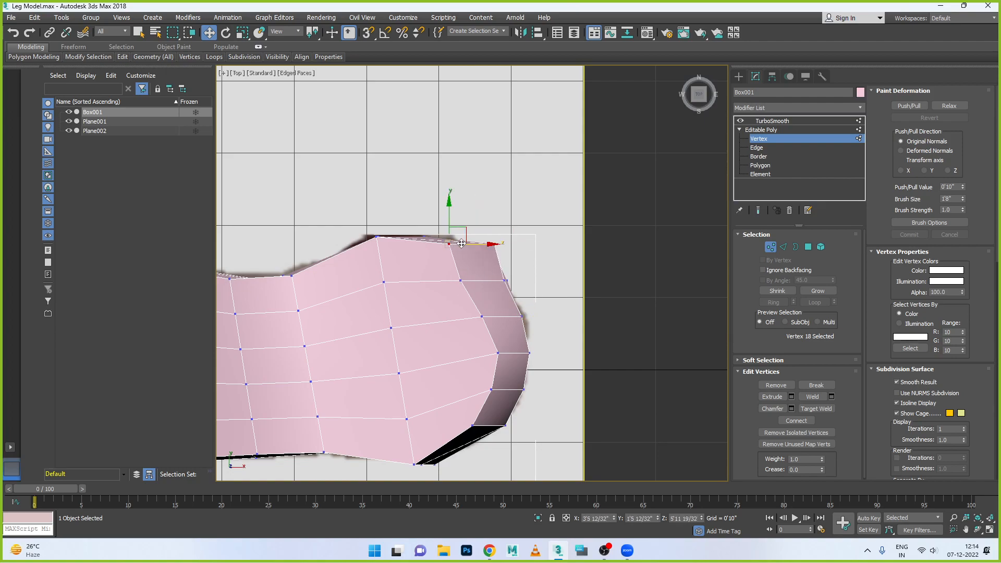
pyautogui.moveTo(447, 219); pyautogui.dragTo(447, 226)
pyautogui.click(377, 237)
pyautogui.moveTo(376, 220); pyautogui.dragTo(376, 229)
pyautogui.moveTo(410, 271); pyautogui.dragTo(517, 311, button='middle')
pyautogui.click(494, 295)
pyautogui.moveTo(491, 271); pyautogui.dragTo(455, 307)
pyautogui.click(432, 299)
pyautogui.moveTo(430, 276); pyautogui.dragTo(431, 280)
# - Move the upper edge vertices of the forefoot on the little-toe side slightly inward along Y, up to the toe end
pyautogui.click(331, 280)
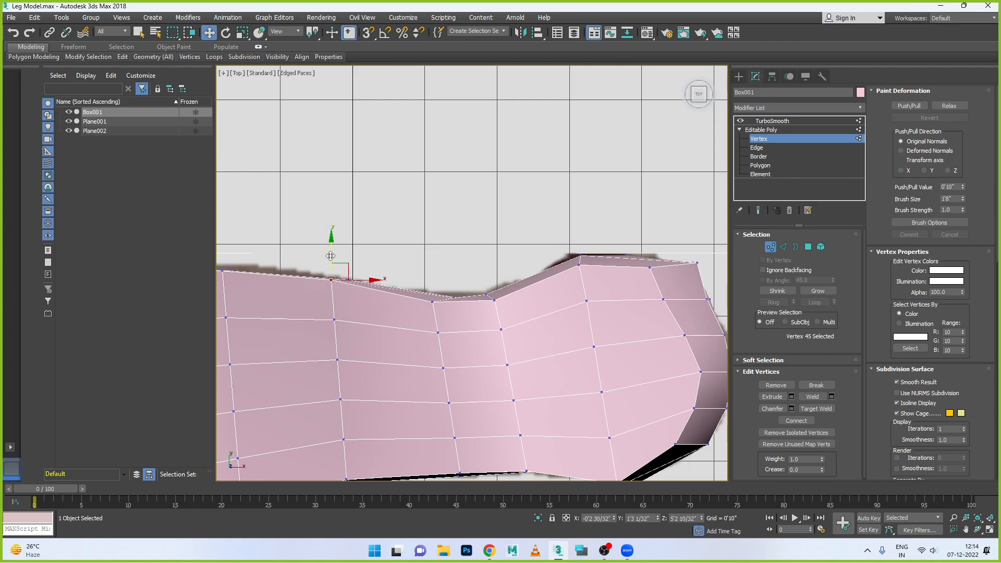
pyautogui.moveTo(379, 297); pyautogui.dragTo(461, 300, button='middle')
pyautogui.click(404, 275)
pyautogui.moveTo(404, 275); pyautogui.dragTo(403, 281)
pyautogui.click(355, 270)
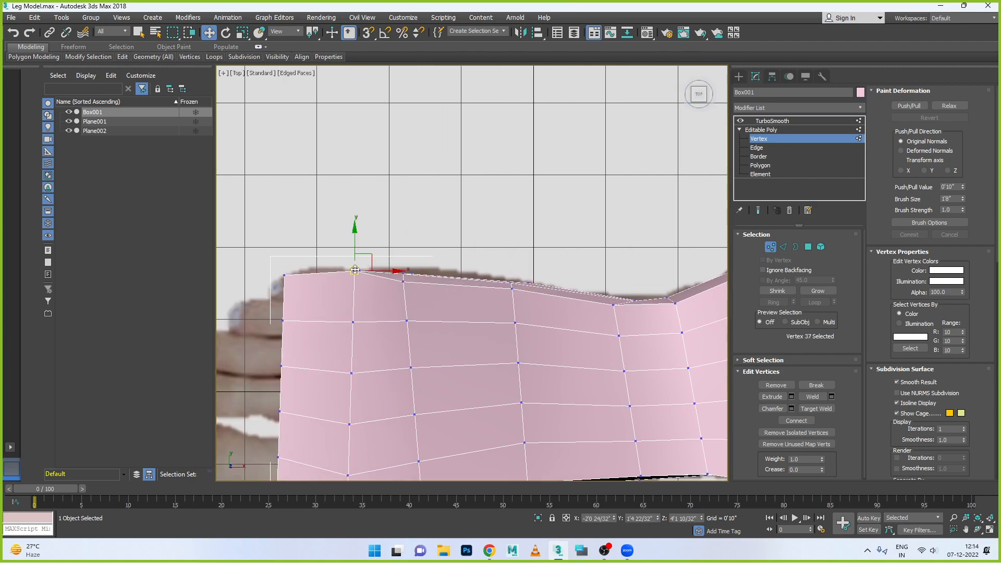
pyautogui.click(354, 269)
pyautogui.click(354, 270)
pyautogui.moveTo(356, 257); pyautogui.dragTo(356, 262)
pyautogui.click(285, 275)
pyautogui.moveTo(286, 265); pyautogui.dragTo(287, 267)
# - Move the upper edge vertices of the forefoot on the big-toe side inward along Y, starting from the toe end
pyautogui.scroll(-3, 299, 278)
pyautogui.scroll(2, 297, 363)
pyautogui.click(285, 348)
pyautogui.moveTo(284, 330); pyautogui.dragTo(388, 323)
pyautogui.click(333, 365)
pyautogui.click(388, 353)
pyautogui.click(462, 336)
pyautogui.moveTo(461, 322); pyautogui.dragTo(462, 333)
# - Move the upper edge vertices of the instep and heel on the big-toe side slightly inward along Y
pyautogui.click(543, 330)
pyautogui.moveTo(542, 311); pyautogui.dragTo(543, 307)
pyautogui.click(589, 329)
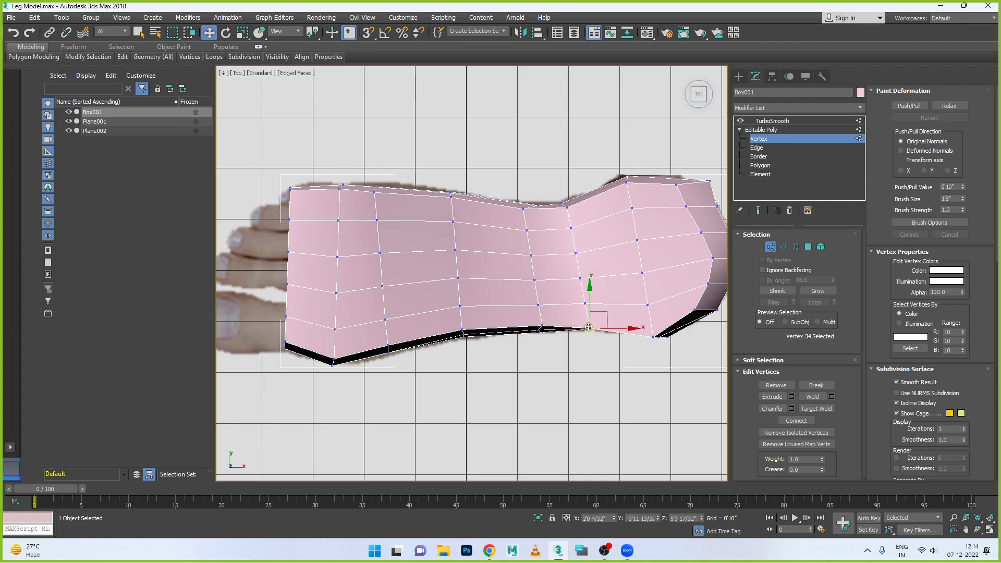
pyautogui.click(592, 321)
pyautogui.click(589, 329)
pyautogui.moveTo(589, 329); pyautogui.dragTo(590, 324)
pyautogui.click(651, 338)
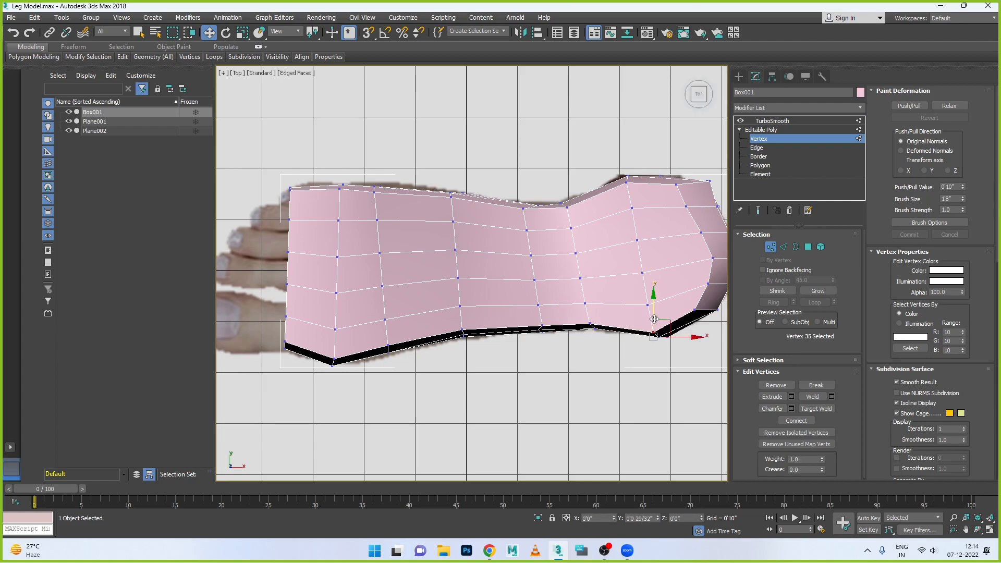
pyautogui.scroll(-2, 598, 349)
pyautogui.scroll(-1, 605, 342)
pyautogui.scroll(1, 667, 308)
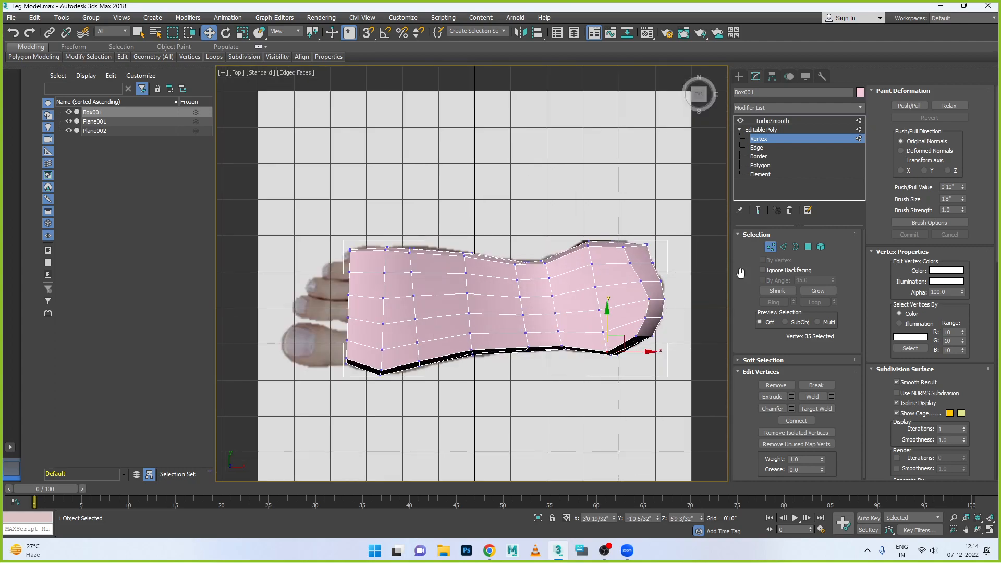
# - Isolate the heel's rearmost vertices from their neighbours using the top and front views, and scale them flat along X
pyautogui.moveTo(670, 386); pyautogui.dragTo(624, 409)
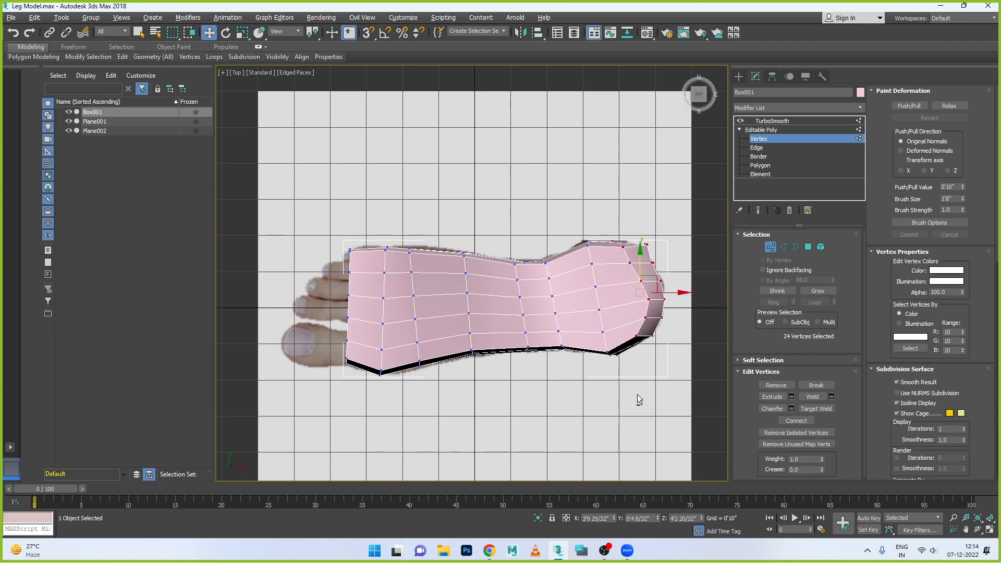
pyautogui.keyDown('alt'); pyautogui.moveTo(597, 344); pyautogui.dragTo(629, 384); pyautogui.keyUp('alt')
pyautogui.hotkey('alt', 'w')
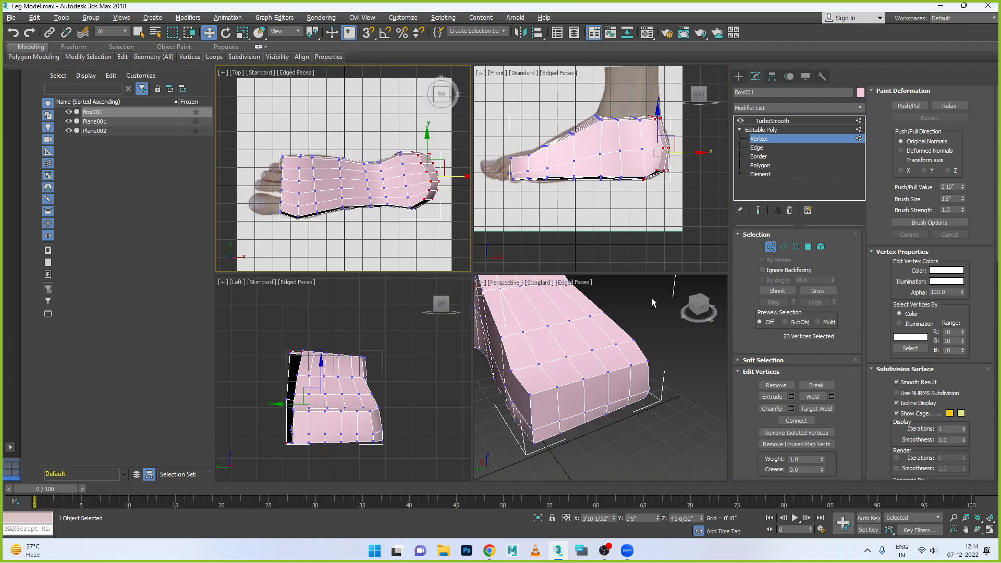
pyautogui.hotkey('alt', 'w')
pyautogui.scroll(3, 605, 317)
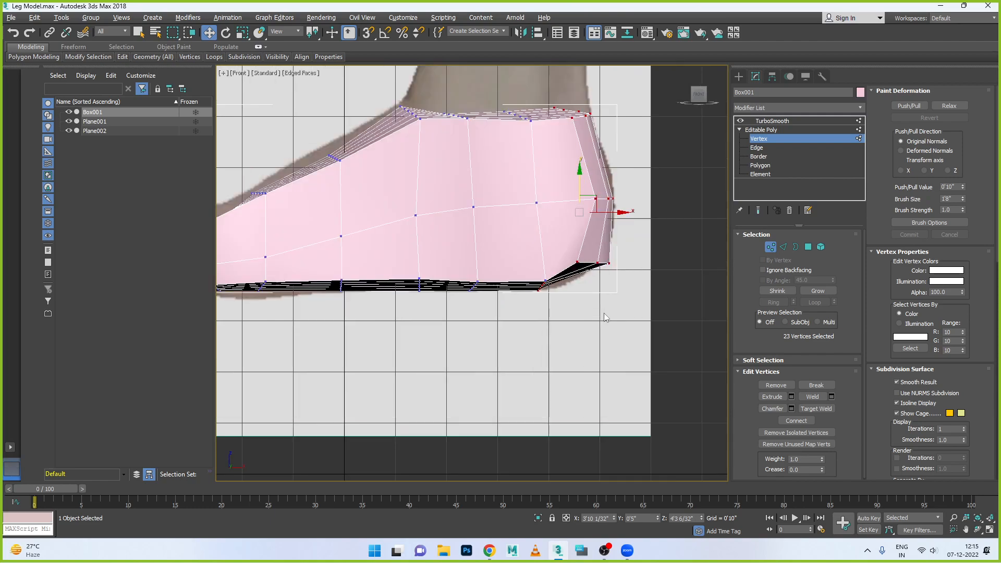
pyautogui.keyDown('alt'); pyautogui.moveTo(527, 282); pyautogui.dragTo(528, 284); pyautogui.keyUp('alt')
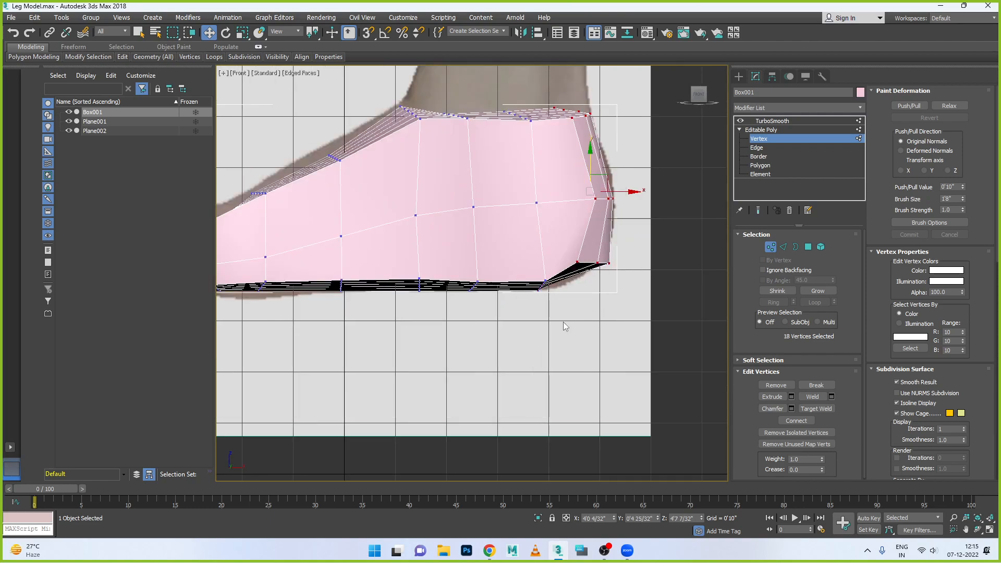
pyautogui.moveTo(493, 93); pyautogui.dragTo(543, 208)
pyautogui.hotkey('alt', 'w')
pyautogui.hotkey('alt', 'w')
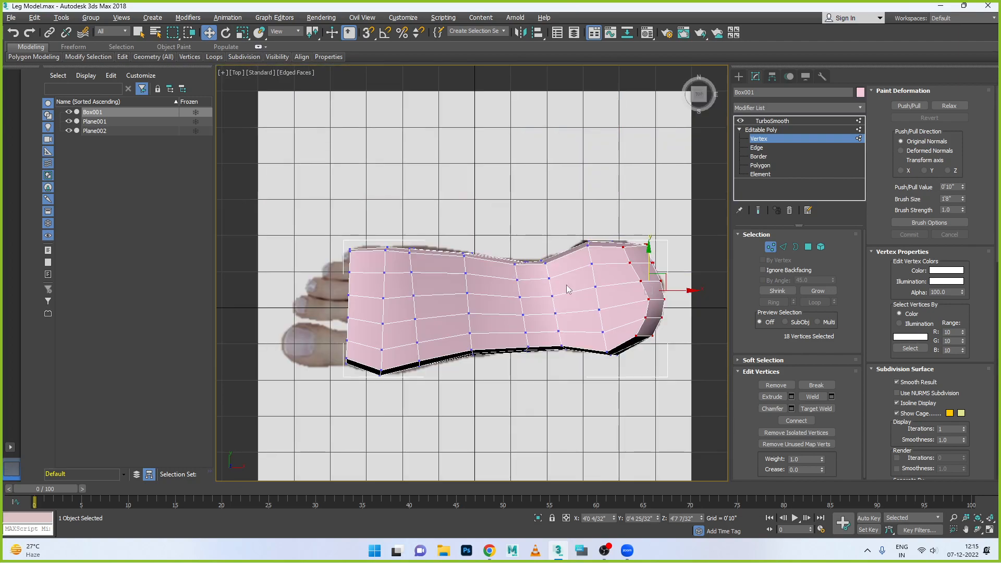
pyautogui.press('r')
pyautogui.moveTo(696, 292); pyautogui.dragTo(580, 320)
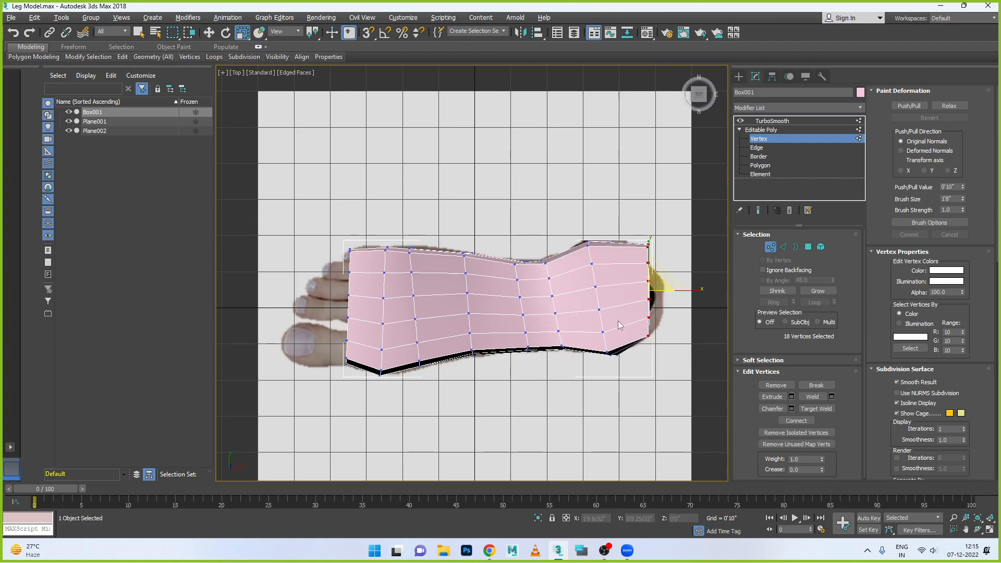
# - Move the two corner vertex stacks of the flattened heel end inward onto the reference foot's outline in the top view
pyautogui.scroll(4, 699, 311)
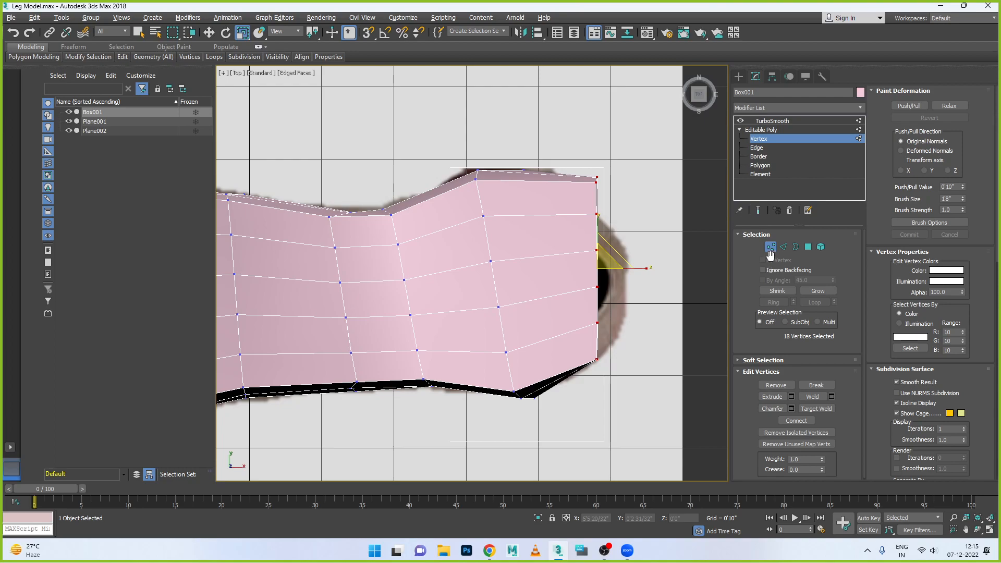
pyautogui.moveTo(614, 339); pyautogui.dragTo(593, 380)
pyautogui.press('w')
pyautogui.moveTo(597, 333); pyautogui.dragTo(579, 332)
pyautogui.moveTo(626, 374); pyautogui.dragTo(619, 374)
pyautogui.moveTo(616, 202); pyautogui.dragTo(539, 159)
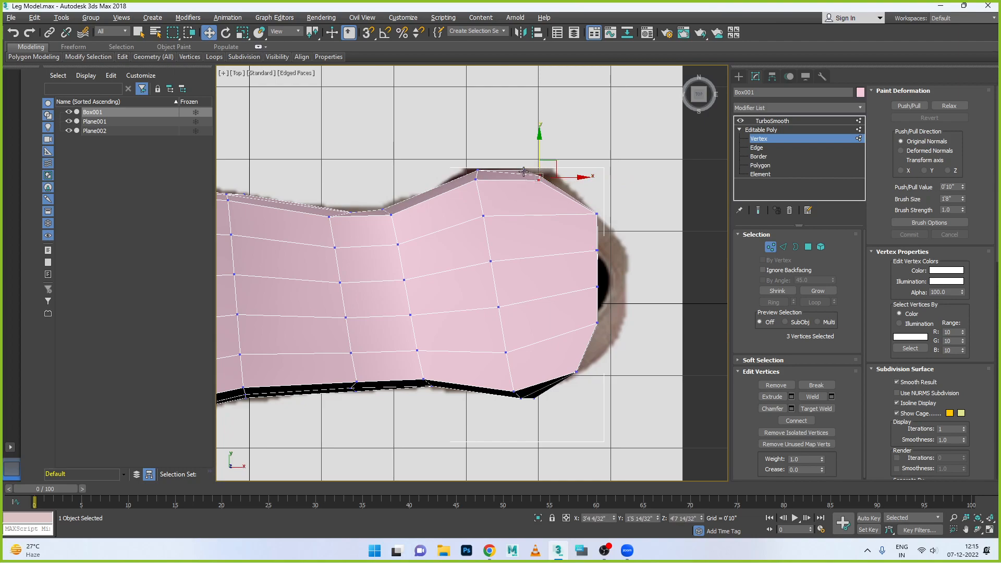
pyautogui.click(478, 170)
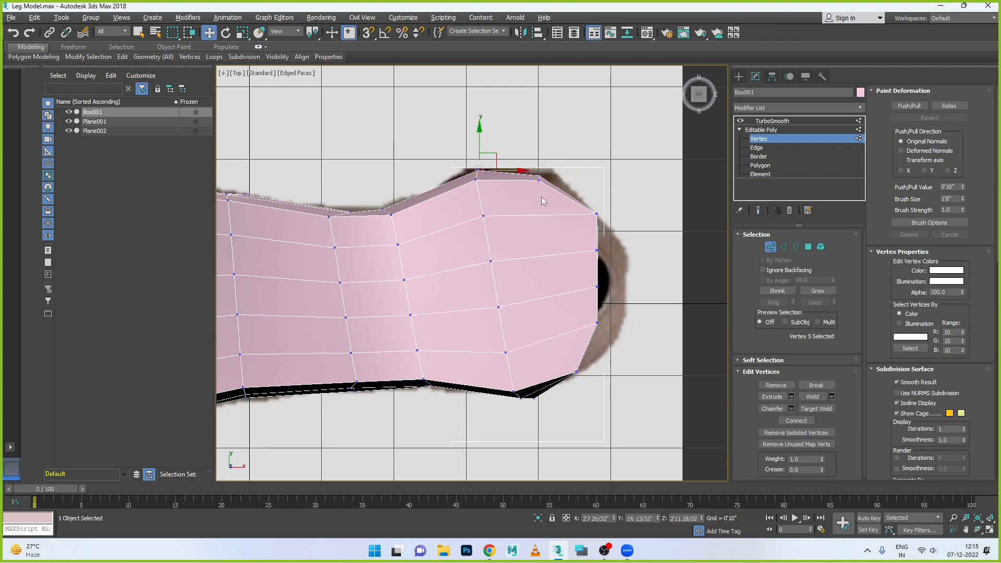
# - Position the remaining heel-end vertex stacks along the reference's curved heel outline and fine-tune the big-toe-side corner
pyautogui.moveTo(579, 197)
pyautogui.mouseDown()
pyautogui.moveTo(613, 228)
pyautogui.moveTo(614, 214)
pyautogui.moveTo(584, 180)
pyautogui.mouseUp()
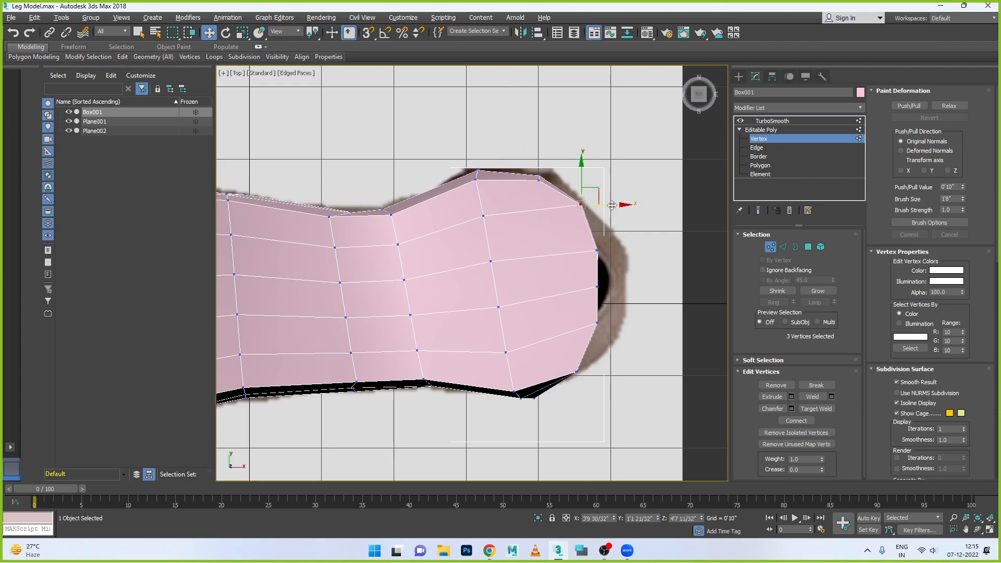
pyautogui.moveTo(609, 259); pyautogui.dragTo(608, 227)
pyautogui.moveTo(574, 272); pyautogui.dragTo(638, 287)
pyautogui.moveTo(616, 349); pyautogui.dragTo(617, 350)
pyautogui.moveTo(597, 293); pyautogui.dragTo(598, 311)
pyautogui.moveTo(638, 341); pyautogui.dragTo(646, 340)
pyautogui.moveTo(605, 315); pyautogui.dragTo(631, 337)
pyautogui.moveTo(560, 354)
pyautogui.mouseDown()
pyautogui.moveTo(584, 396)
pyautogui.moveTo(574, 346)
pyautogui.mouseUp()
# - Gather the big-toe-side vertex stack just ahead of the heel end along X and move it onto the reference outline
pyautogui.moveTo(497, 378); pyautogui.dragTo(416, 406)
pyautogui.press('r')
pyautogui.press('w')
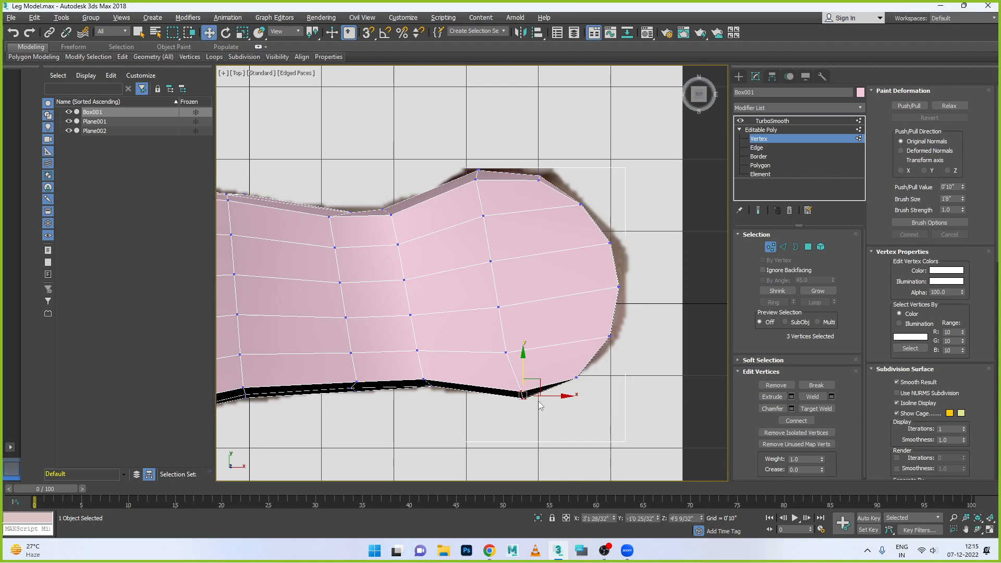
pyautogui.click(564, 399)
pyautogui.moveTo(511, 380); pyautogui.dragTo(551, 399)
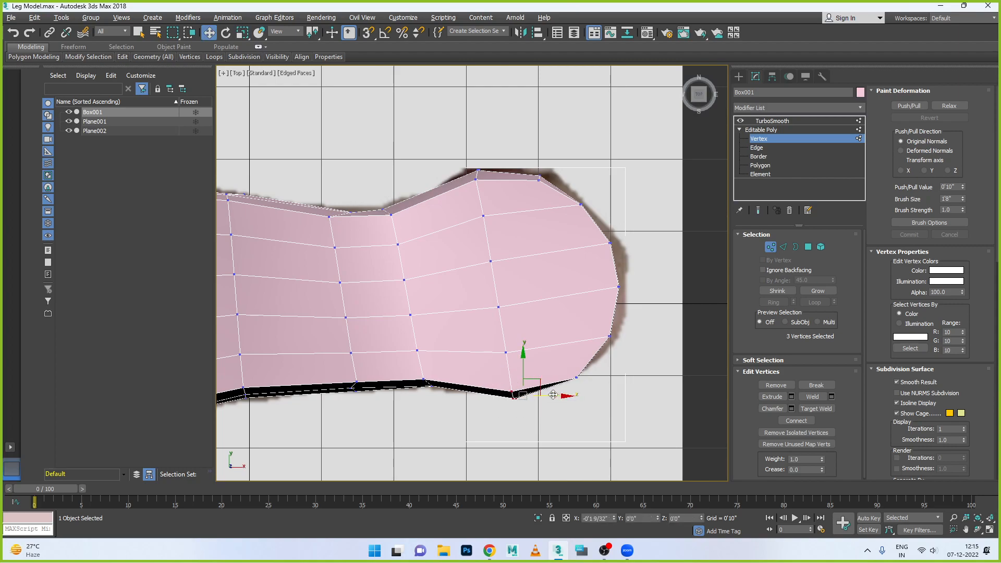
pyautogui.moveTo(513, 357); pyautogui.dragTo(513, 354)
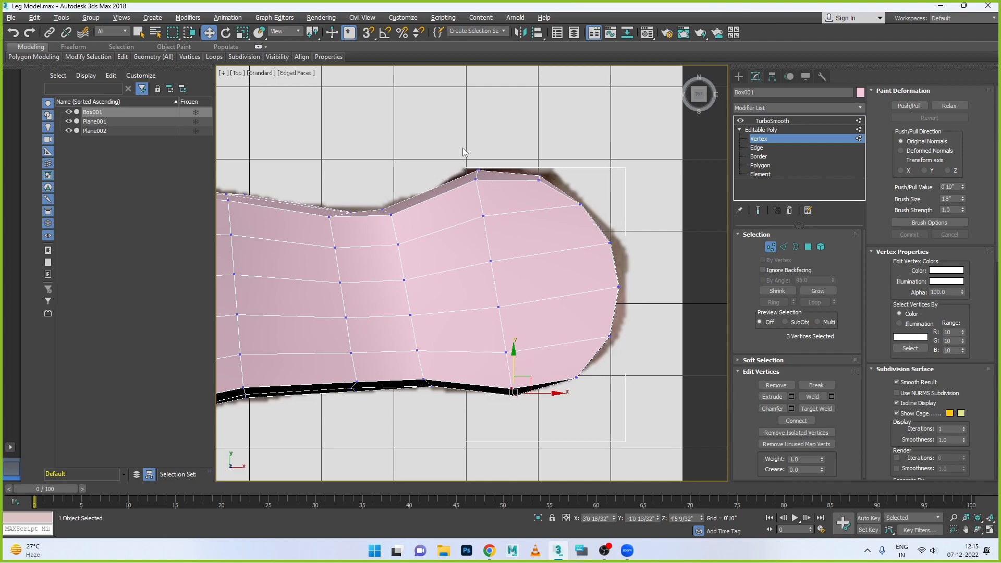
pyautogui.moveTo(485, 186); pyautogui.dragTo(485, 186)
pyautogui.press('r')
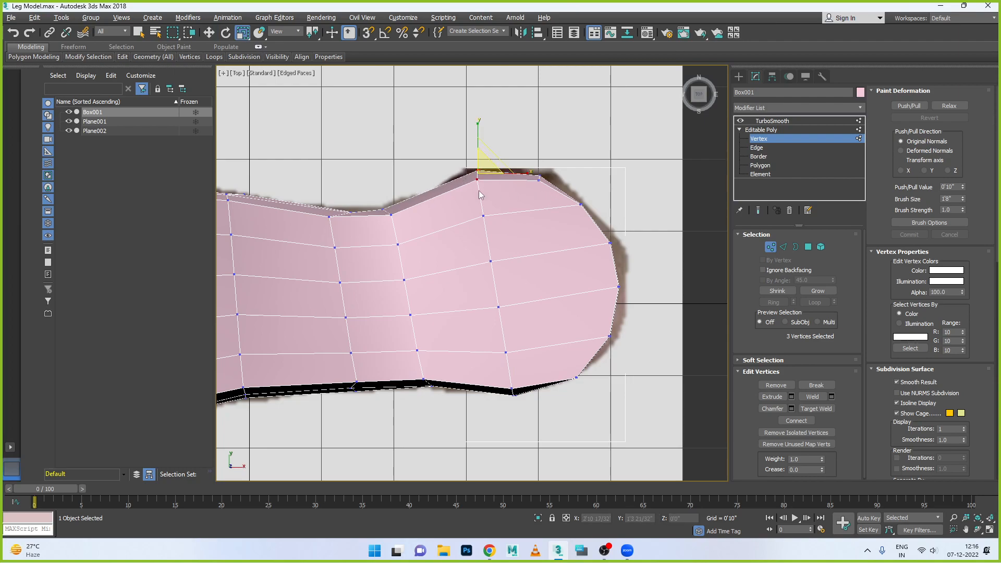
pyautogui.scroll(-4, 432, 203)
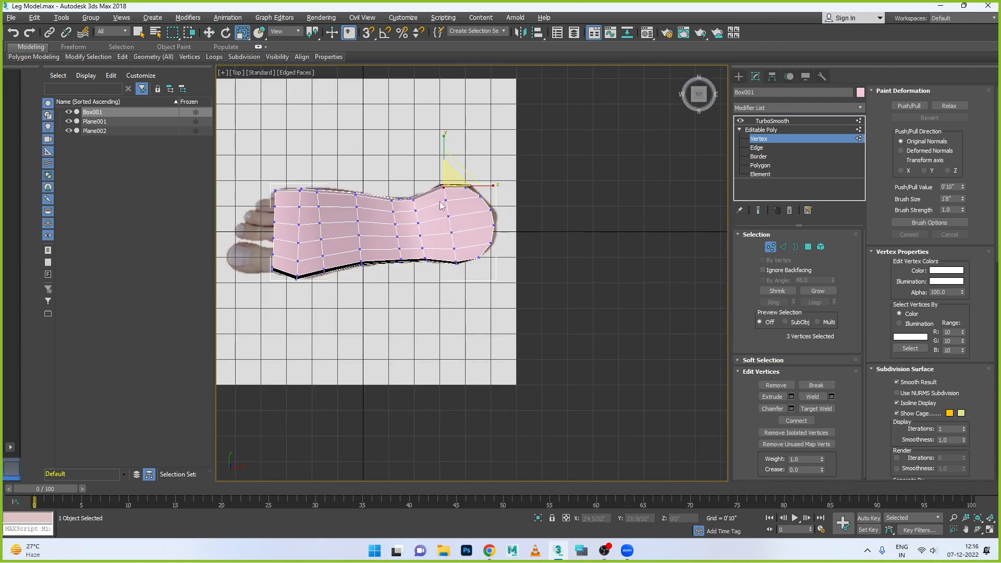
# - Move the toe-end vertices of the lengthwise loop nearest the big toe toward the gap between the big and second toes
pyautogui.scroll(2, 227, 207)
pyautogui.scroll(2, 330, 266)
pyautogui.moveTo(310, 279); pyautogui.dragTo(337, 305)
pyautogui.press('w')
pyautogui.moveTo(327, 270); pyautogui.dragTo(326, 257)
pyautogui.moveTo(260, 271); pyautogui.dragTo(278, 261)
pyautogui.scroll(4, 280, 290)
pyautogui.moveTo(282, 289); pyautogui.dragTo(283, 366, button='middle')
pyautogui.scroll(2, 418, 342)
pyautogui.moveTo(401, 308); pyautogui.dragTo(460, 355)
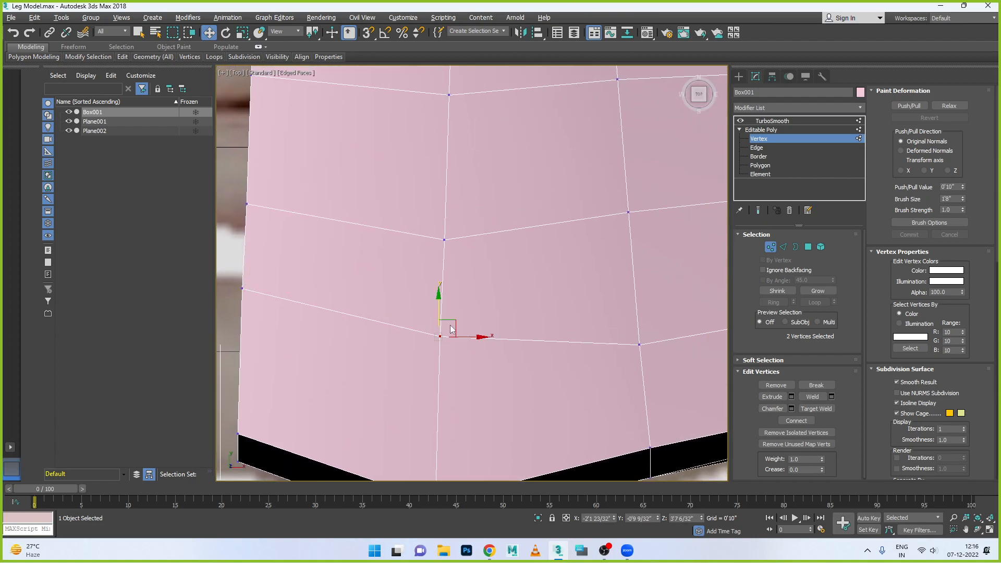
pyautogui.moveTo(440, 310); pyautogui.dragTo(440, 293)
# - Move the toe-end vertices of the neighbouring lengthwise loop close to the big-toe loop, near the gap between the toes
pyautogui.moveTo(411, 212); pyautogui.dragTo(469, 261)
pyautogui.moveTo(444, 229); pyautogui.dragTo(444, 213)
pyautogui.moveTo(265, 227); pyautogui.dragTo(265, 227)
pyautogui.moveTo(250, 170); pyautogui.dragTo(416, 225)
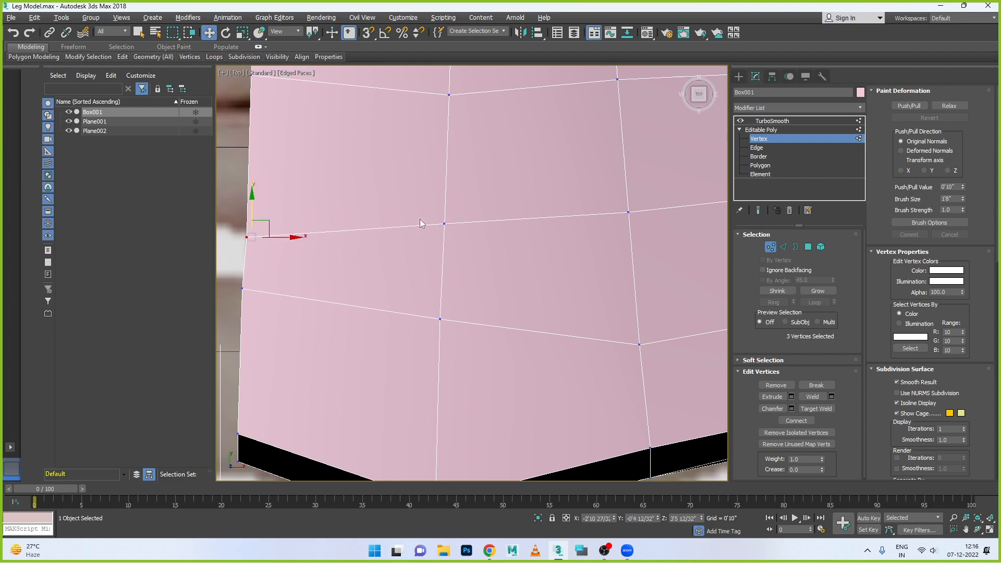
pyautogui.moveTo(464, 259); pyautogui.dragTo(463, 258)
pyautogui.moveTo(445, 204); pyautogui.dragTo(445, 238)
# - Shift the big-toe loop's front vertices along Y to run closely parallel to the neighbouring loop at the toe gap
pyautogui.moveTo(463, 355); pyautogui.dragTo(463, 355)
pyautogui.moveTo(440, 291); pyautogui.dragTo(440, 278)
pyautogui.moveTo(228, 276); pyautogui.dragTo(242, 254)
pyautogui.moveTo(322, 308); pyautogui.dragTo(378, 449, button='middle')
pyautogui.scroll(-5, 374, 256)
# - Try shifting the forefoot vertices of the second loop from the little-toe side toward the big-toe side along Y
pyautogui.moveTo(331, 239); pyautogui.dragTo(353, 242)
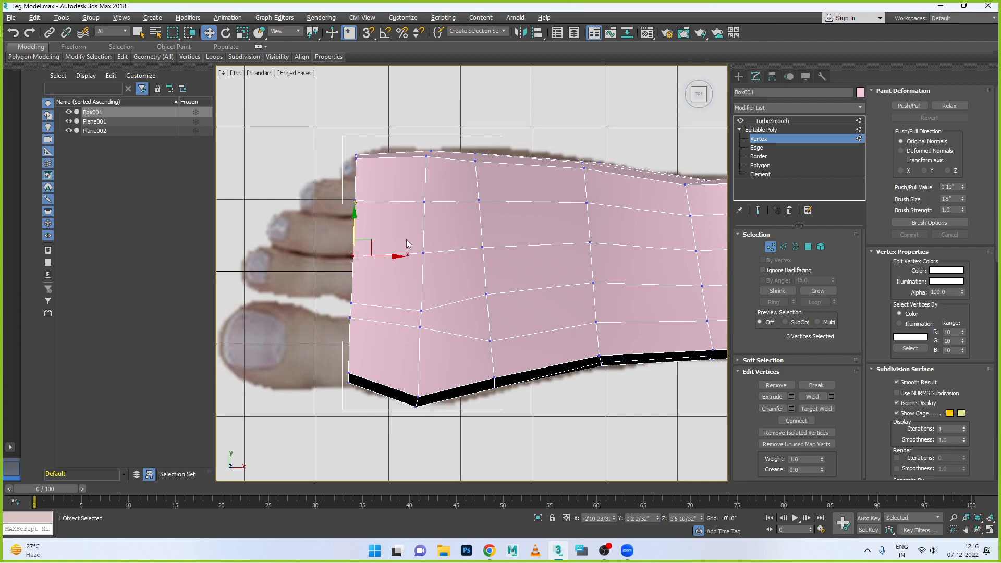
pyautogui.moveTo(416, 241); pyautogui.dragTo(430, 262)
pyautogui.moveTo(422, 223); pyautogui.dragTo(490, 257)
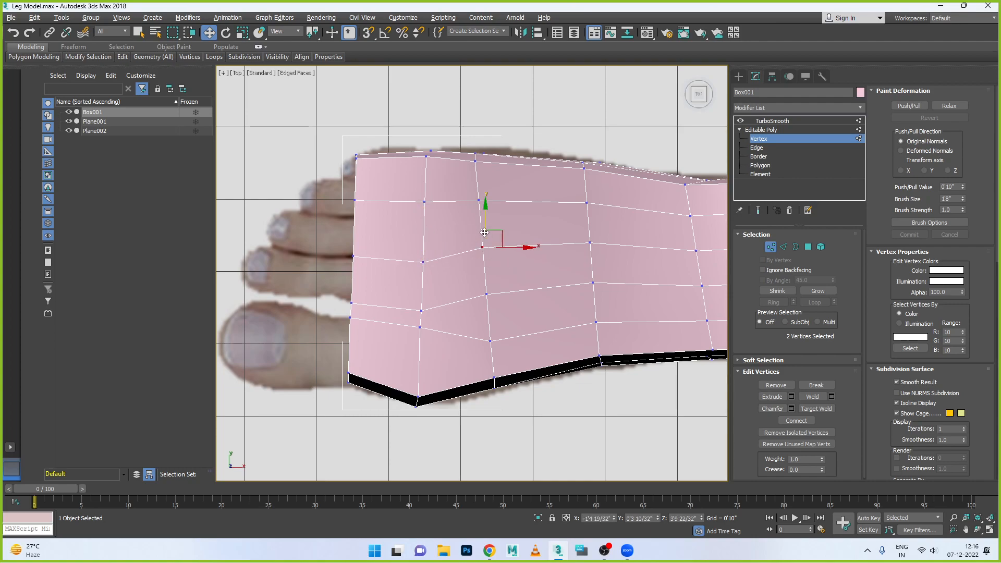
pyautogui.moveTo(485, 221); pyautogui.dragTo(485, 233)
pyautogui.moveTo(581, 233); pyautogui.dragTo(598, 259)
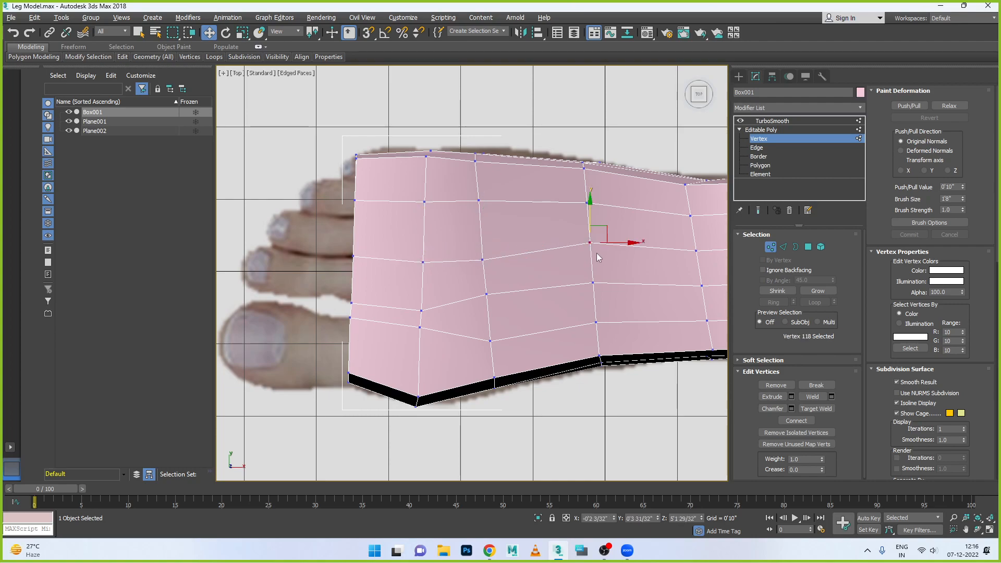
pyautogui.moveTo(588, 222); pyautogui.dragTo(588, 229)
# - Try moving the forefoot vertices of the two loops nearest the big toe closer together, and select the little-toe-side loop's front vertices
pyautogui.click(593, 268)
pyautogui.moveTo(465, 279); pyautogui.dragTo(602, 303)
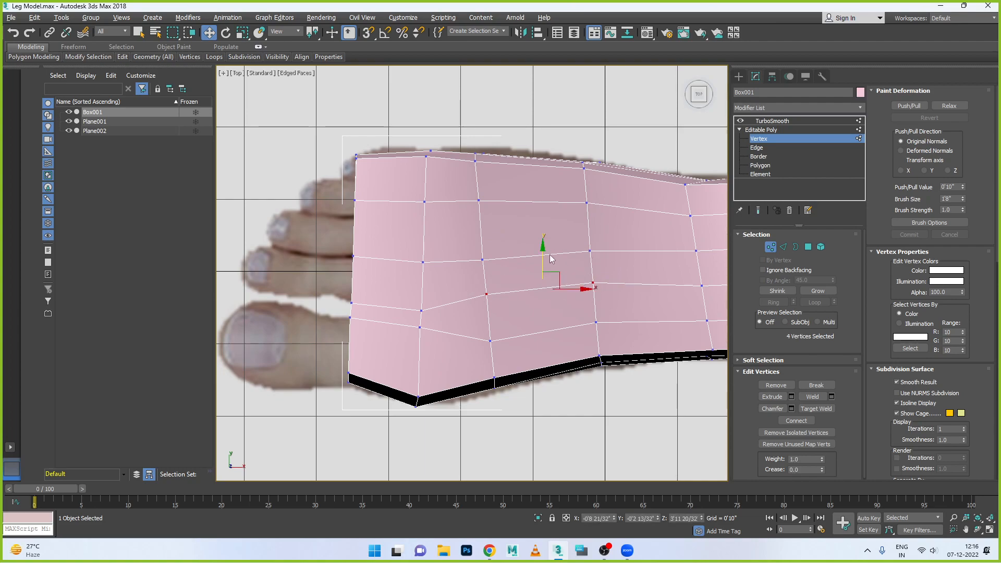
pyautogui.moveTo(544, 252); pyautogui.dragTo(545, 265)
pyautogui.moveTo(501, 357); pyautogui.dragTo(491, 311)
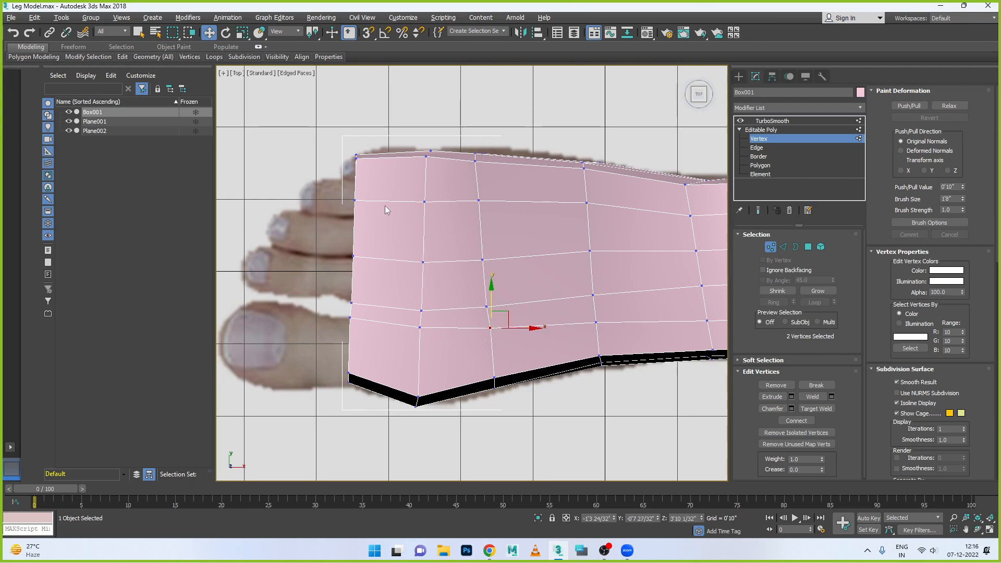
pyautogui.moveTo(595, 218); pyautogui.dragTo(599, 217)
pyautogui.scroll(-5, 521, 223)
pyautogui.scroll(3, 699, 214)
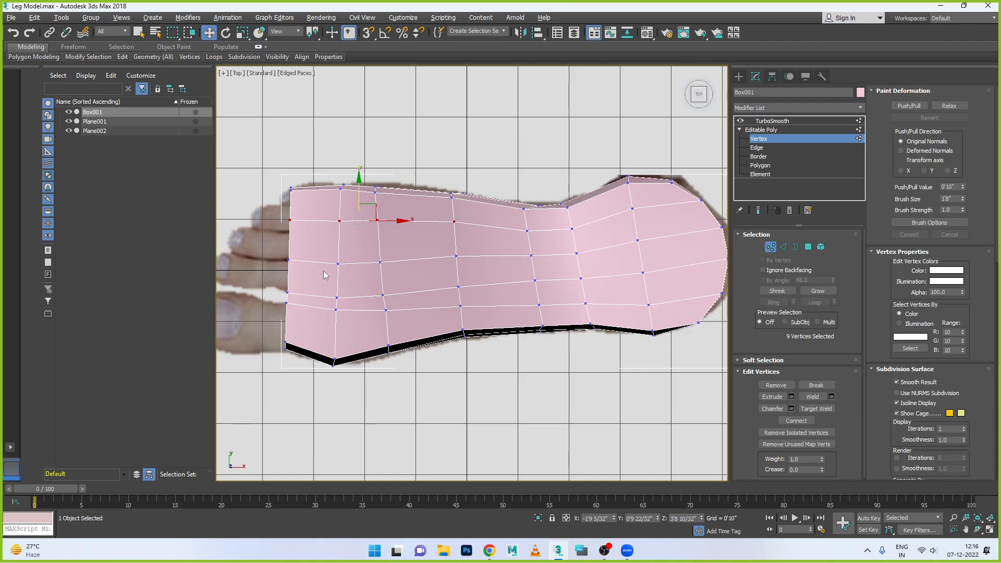
# - Undo the recent vertex moves on the forefoot's lengthwise loops, back to the big-toe loop's toe-end adjustment
pyautogui.hotkey('ctrl', 'z')
pyautogui.hotkey('ctrl', 'z')
pyautogui.hotkey('ctrl', 'z')
pyautogui.hotkey('ctrl', 'z')
pyautogui.hotkey('ctrl', 'z')
pyautogui.hotkey('ctrl', 'z')
pyautogui.hotkey('ctrl', 'z')
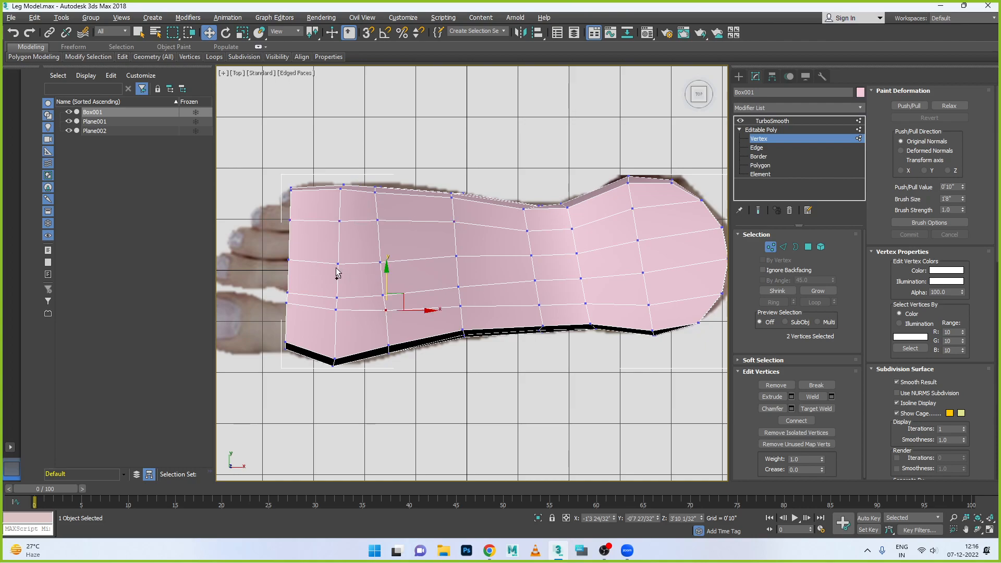
pyautogui.hotkey('ctrl', 'z')
pyautogui.hotkey('ctrl', 'z')
pyautogui.hotkey('ctrl', 'z')
pyautogui.hotkey('ctrl', 'z')
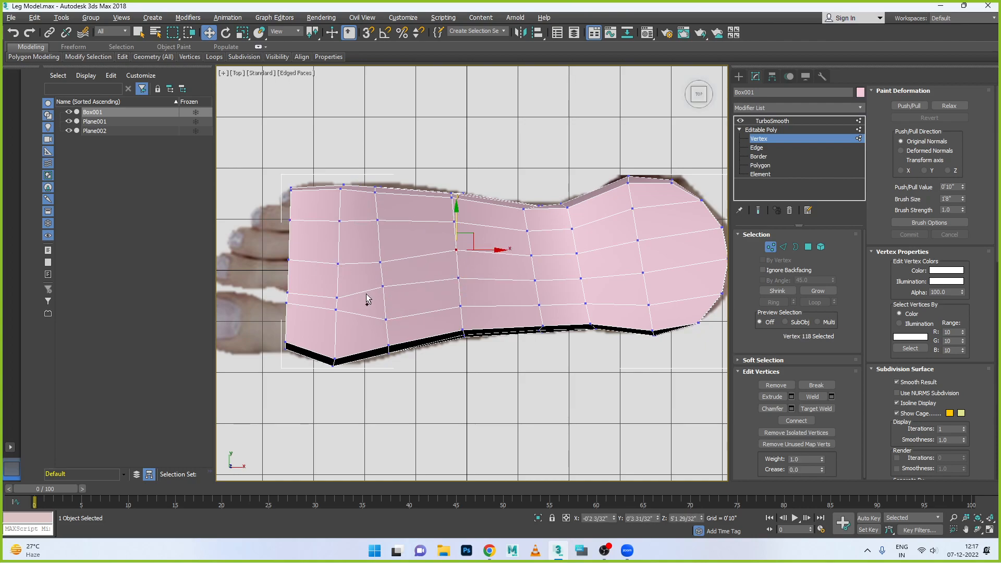
pyautogui.hotkey('ctrl', 'z')
pyautogui.hotkey('ctrl', 'z')
pyautogui.hotkey('ctrl', 'z')
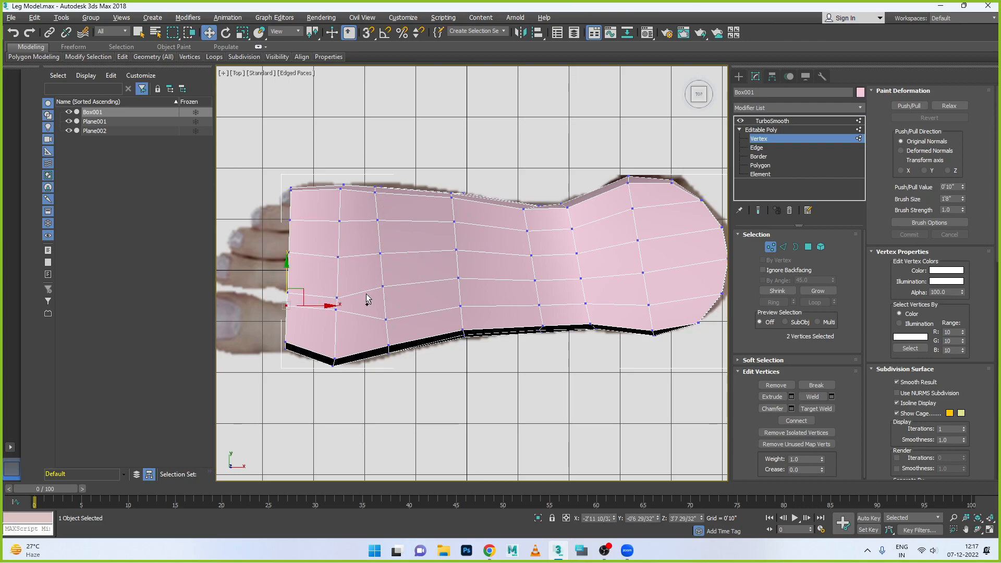
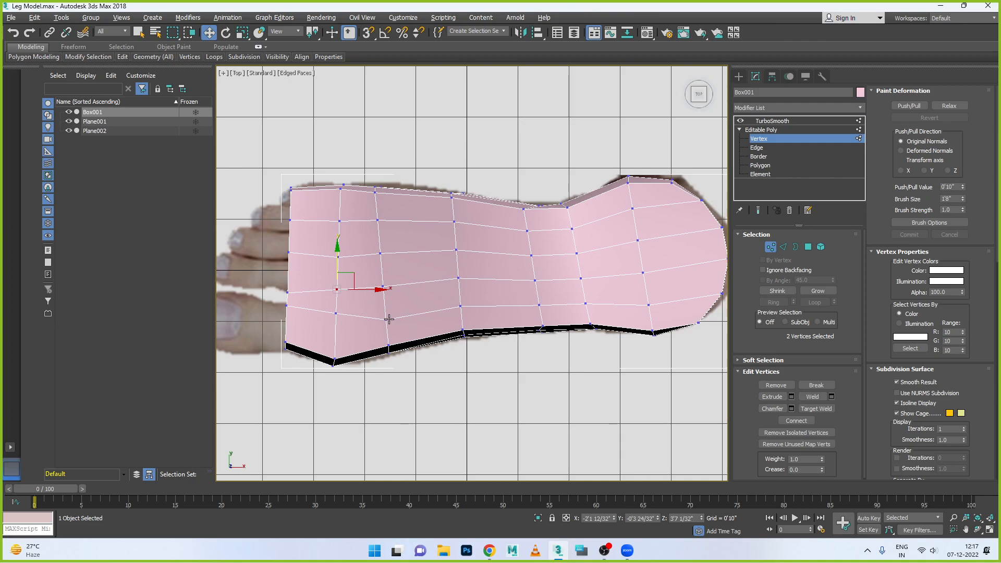
# - Shift the forefoot vertices of the big-toe loop along Y toward the neighbouring loop, keeping the loop nearly straight
pyautogui.click(286, 305)
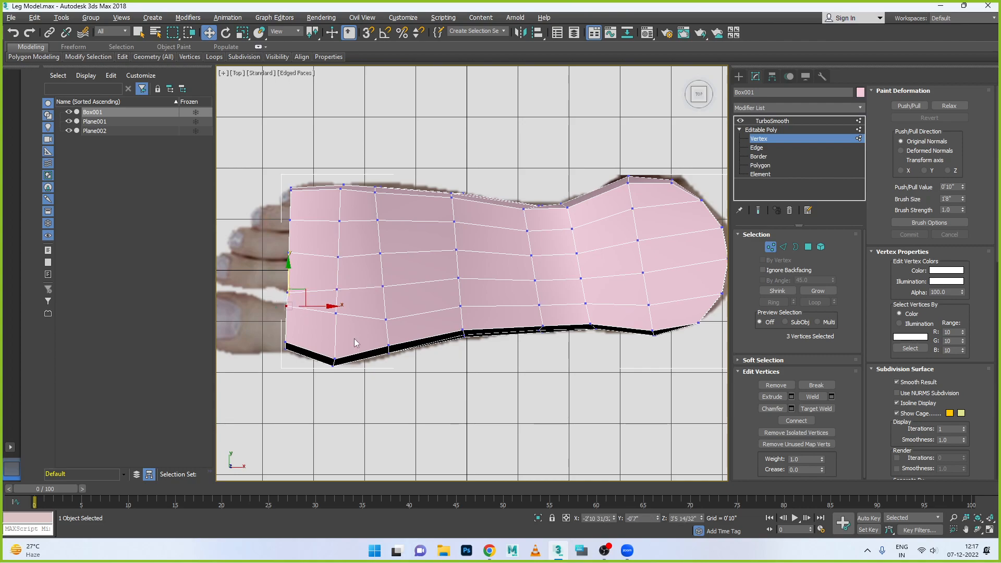
pyautogui.moveTo(323, 304); pyautogui.dragTo(387, 275)
pyautogui.click(386, 322)
pyautogui.moveTo(444, 298); pyautogui.dragTo(462, 283)
# - Shift the forefoot and midfoot vertices of the middle lengthwise loop along Y, slightly toward the big-toe side
pyautogui.moveTo(278, 245); pyautogui.dragTo(298, 262)
pyautogui.moveTo(290, 227); pyautogui.dragTo(381, 238)
pyautogui.moveTo(446, 241); pyautogui.dragTo(469, 260)
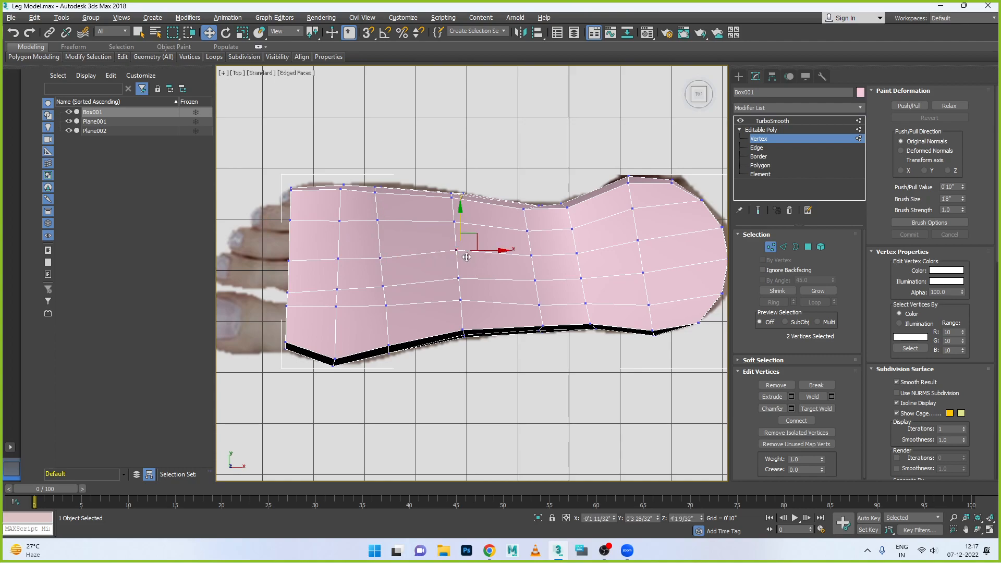
pyautogui.moveTo(459, 223); pyautogui.dragTo(456, 235)
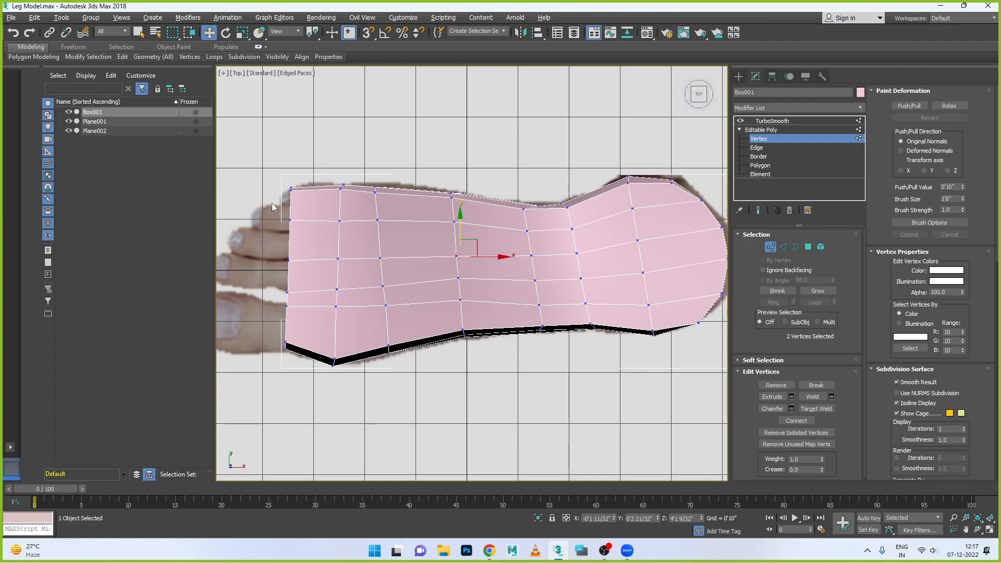
# - Shift the little-toe-side loop's vertices along Y toward the outer edge, from the toe end back to the heel
pyautogui.moveTo(299, 230); pyautogui.dragTo(293, 189)
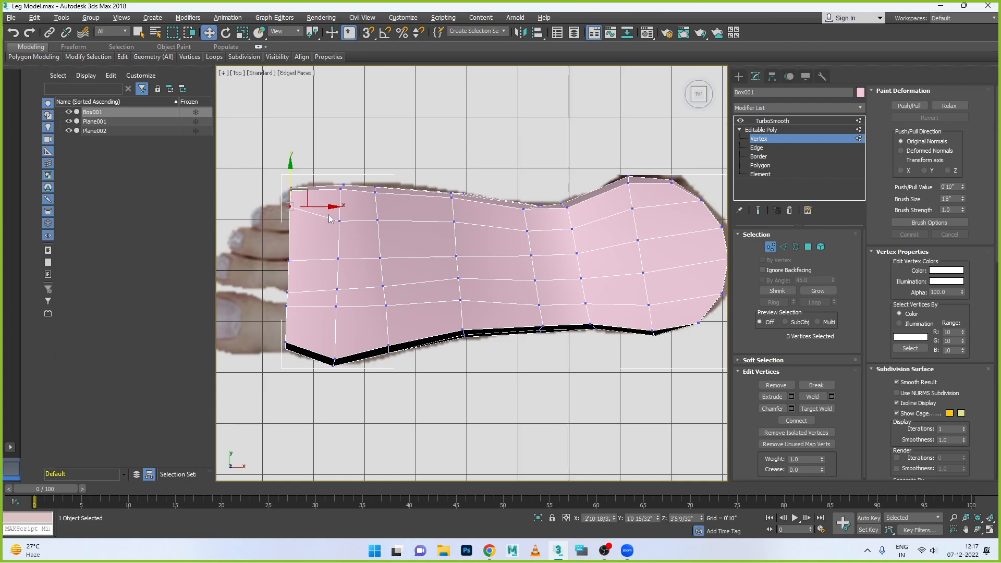
pyautogui.keyDown('ctrl'); pyautogui.moveTo(445, 226); pyautogui.dragTo(445, 226); pyautogui.keyUp('ctrl')
pyautogui.moveTo(395, 194); pyautogui.dragTo(395, 182)
pyautogui.moveTo(511, 224); pyautogui.dragTo(576, 238)
pyautogui.moveTo(546, 208); pyautogui.dragTo(545, 200)
pyautogui.click(632, 209)
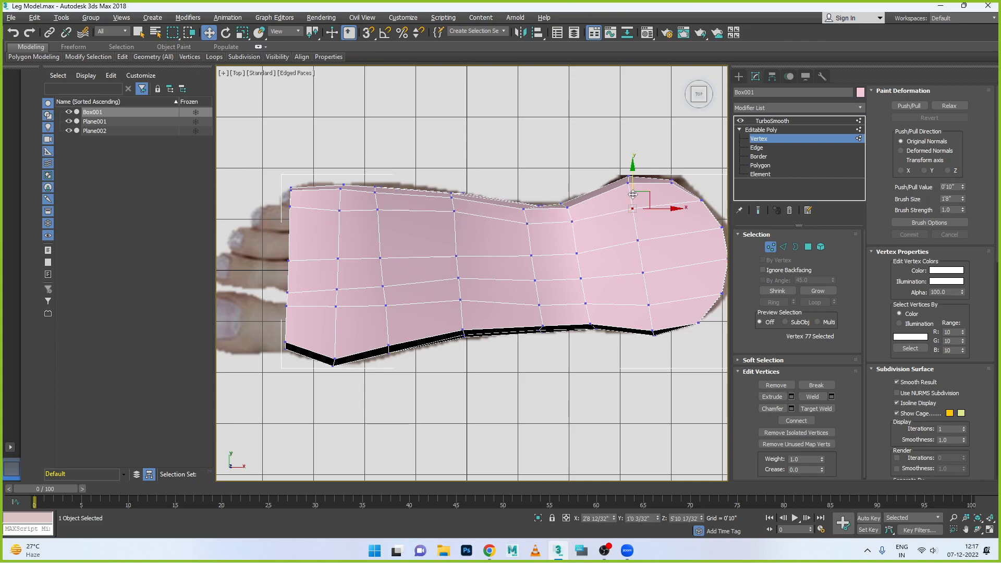
pyautogui.moveTo(633, 195); pyautogui.dragTo(633, 190)
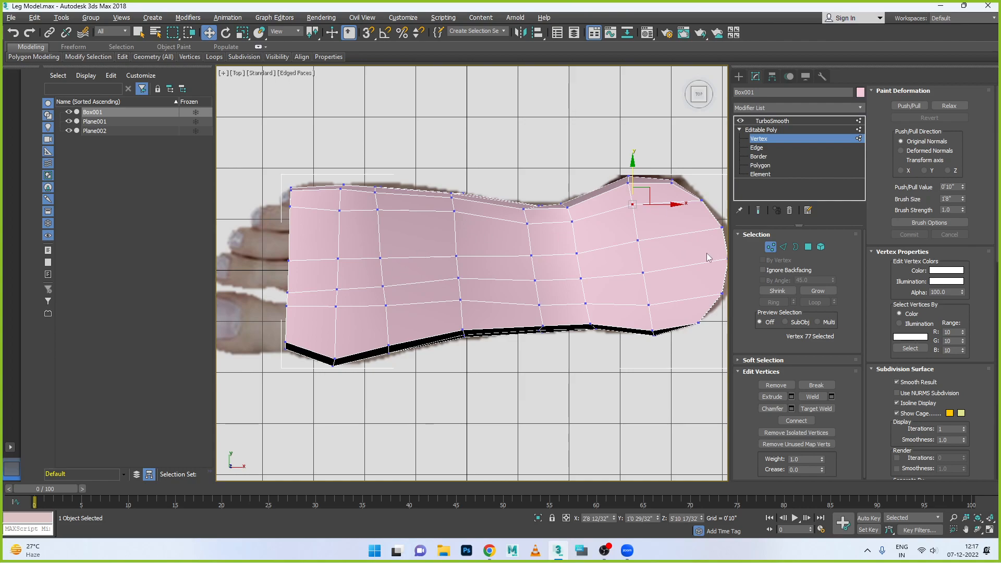
# - Connect the edge ring between the little-toe-side loop and the middle loop with 1 segment, pinch 0 and slide 0
pyautogui.click(783, 247)
pyautogui.click(635, 227)
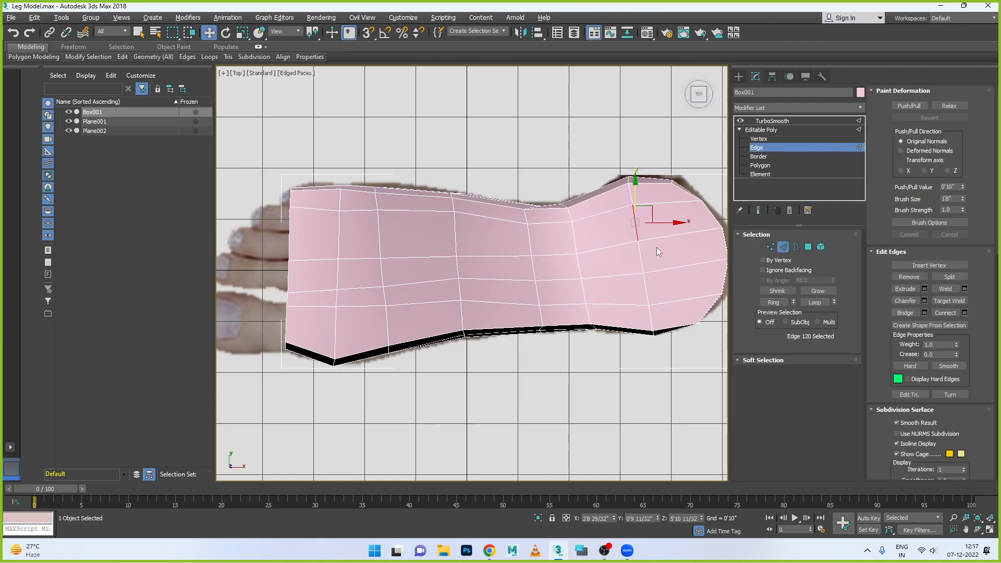
pyautogui.click(964, 313)
pyautogui.rightClick(480, 281)
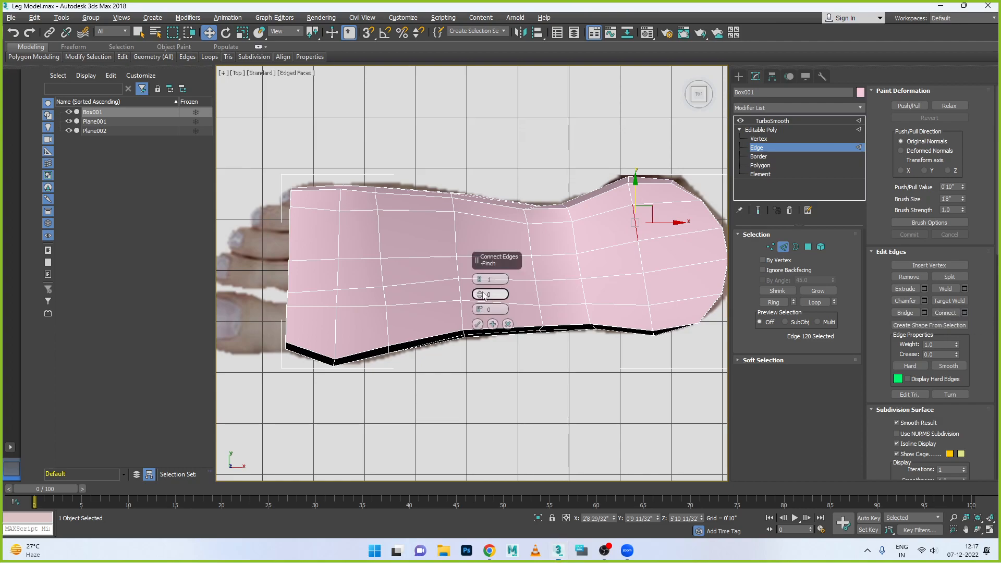
pyautogui.click(508, 324)
pyautogui.click(777, 305)
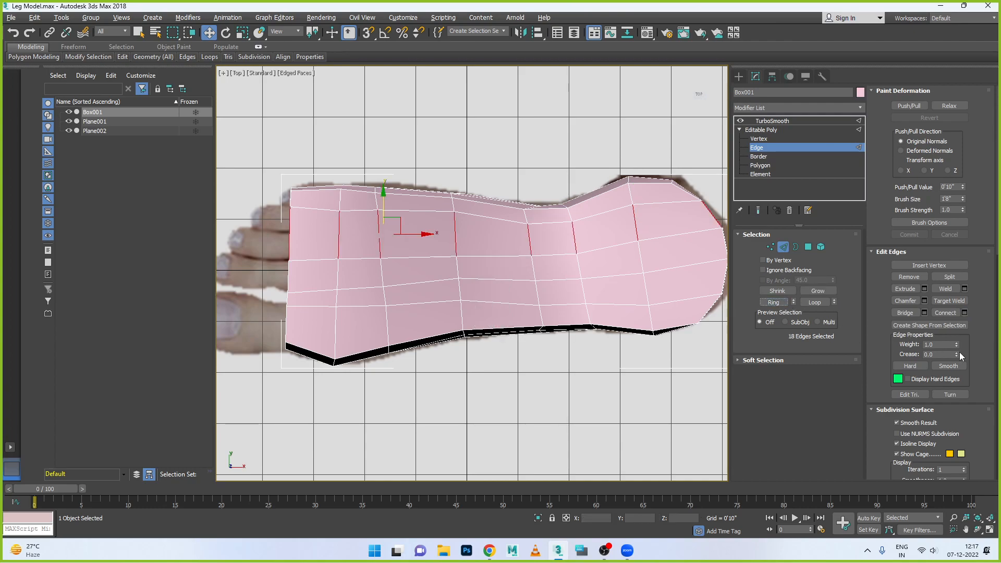
pyautogui.click(963, 314)
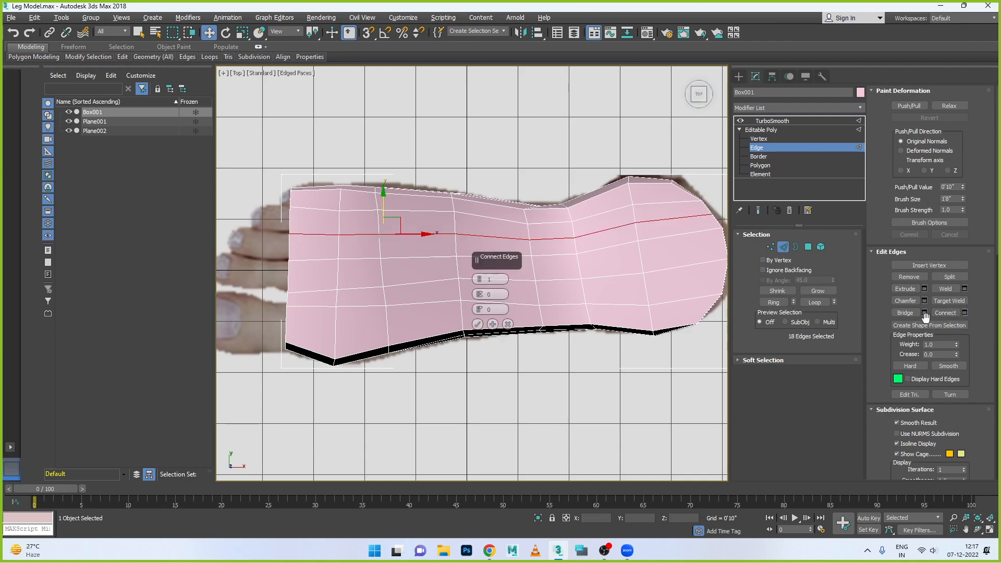
pyautogui.click(478, 325)
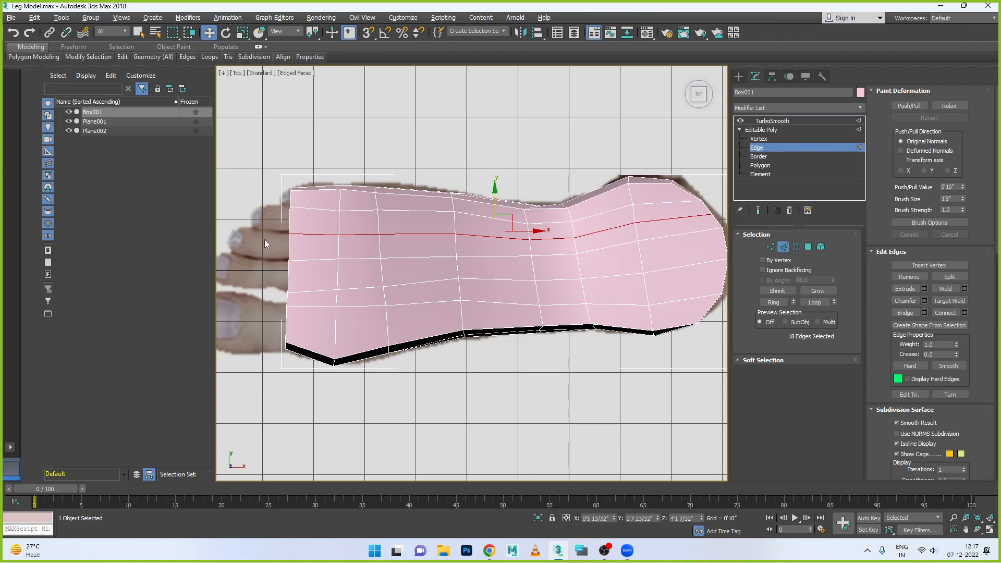
# - Shift the new loop's toe-end vertices and the first two forefoot cross rows along X toward the heel
pyautogui.click(770, 248)
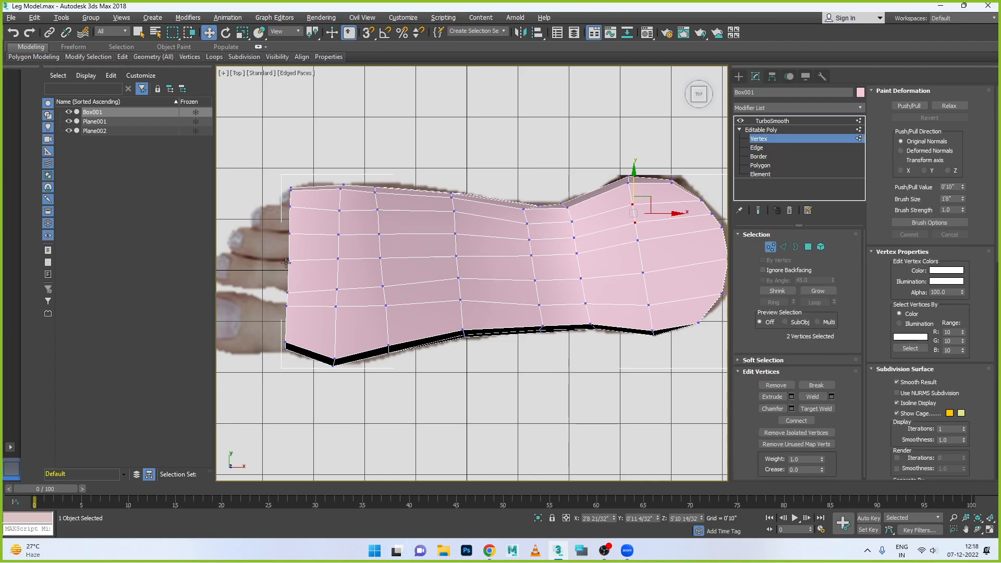
pyautogui.moveTo(282, 227); pyautogui.dragTo(329, 232)
pyautogui.moveTo(352, 180); pyautogui.dragTo(405, 354)
pyautogui.moveTo(421, 265); pyautogui.dragTo(445, 265)
pyautogui.moveTo(360, 326); pyautogui.dragTo(359, 326)
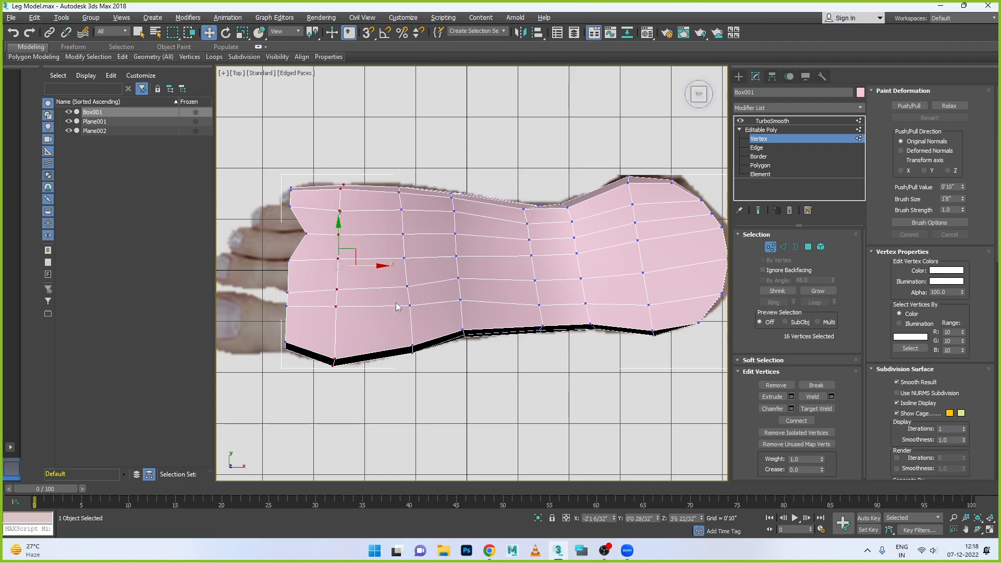
pyautogui.moveTo(375, 269); pyautogui.dragTo(402, 266)
# - Move the midfoot cross row slightly toward the heel and scale it to about 92% along Y to fit the reference
pyautogui.moveTo(428, 184); pyautogui.dragTo(480, 345)
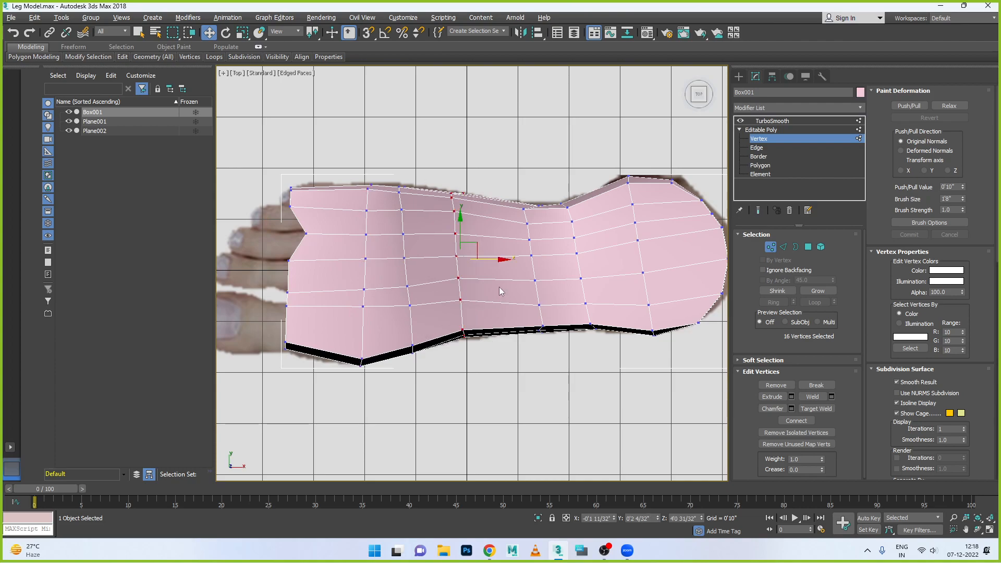
pyautogui.moveTo(497, 260); pyautogui.dragTo(511, 260)
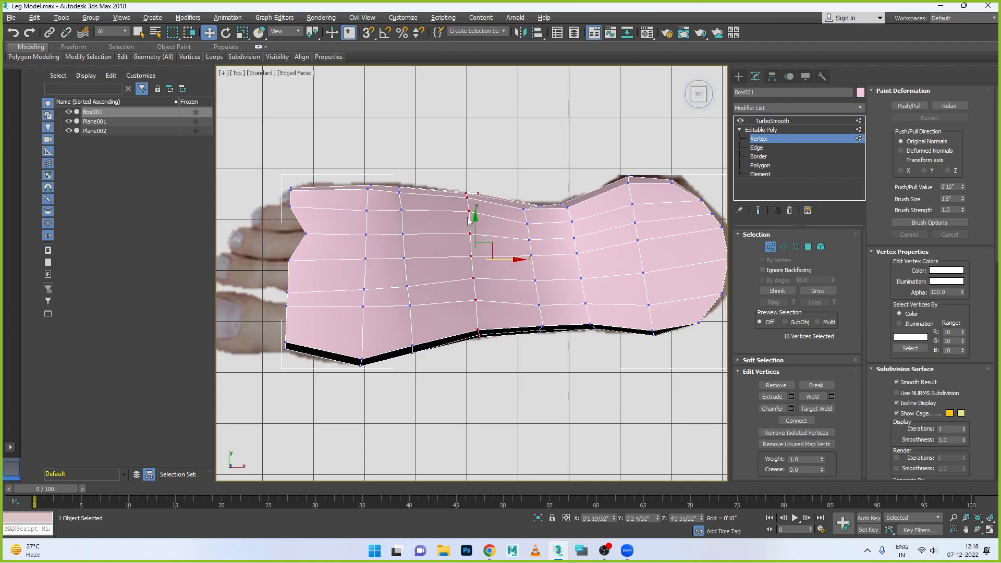
pyautogui.press('r')
pyautogui.moveTo(475, 208); pyautogui.dragTo(475, 214)
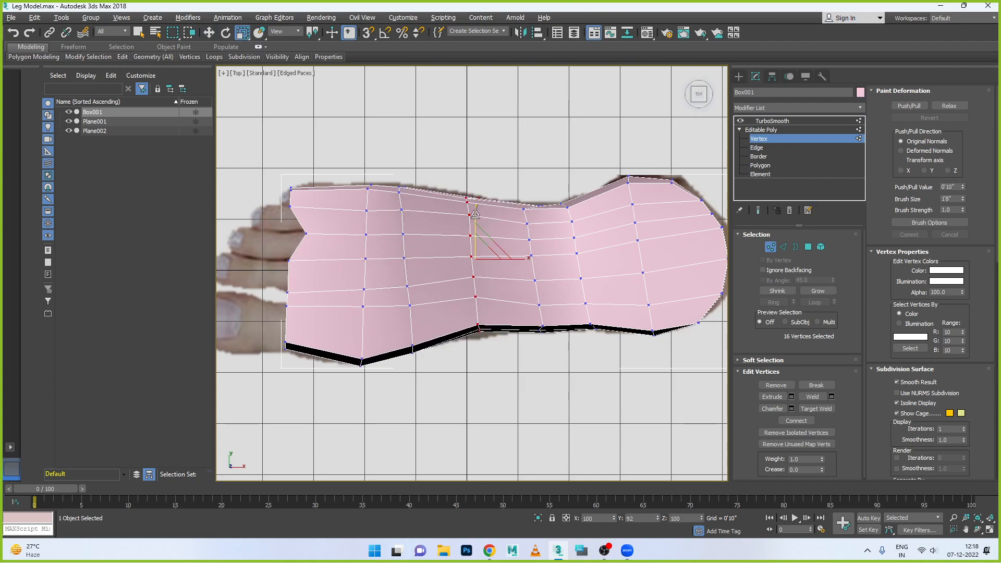
# - Scale the second forefoot cross row slightly along Y, and shift it and the first row farther toward the heel
pyautogui.moveTo(384, 169); pyautogui.dragTo(431, 297)
pyautogui.moveTo(441, 351); pyautogui.dragTo(438, 384)
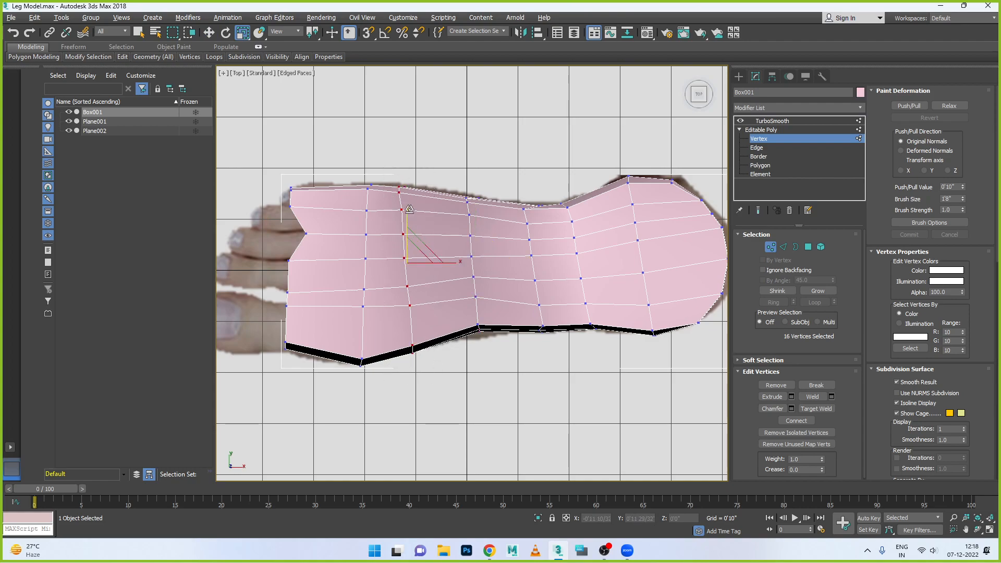
pyautogui.press('w')
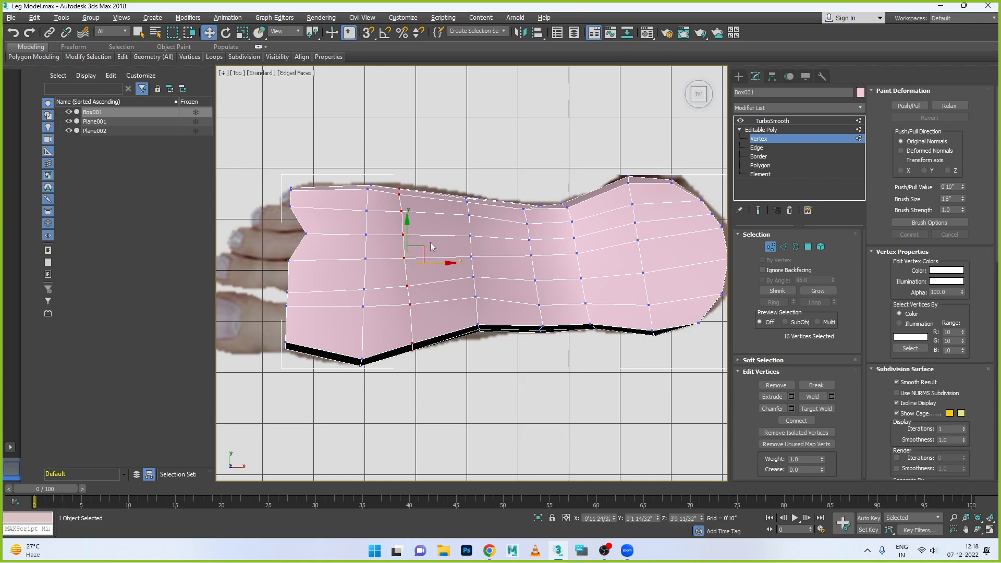
pyautogui.moveTo(441, 263); pyautogui.dragTo(451, 263)
pyautogui.moveTo(355, 168); pyautogui.dragTo(357, 228)
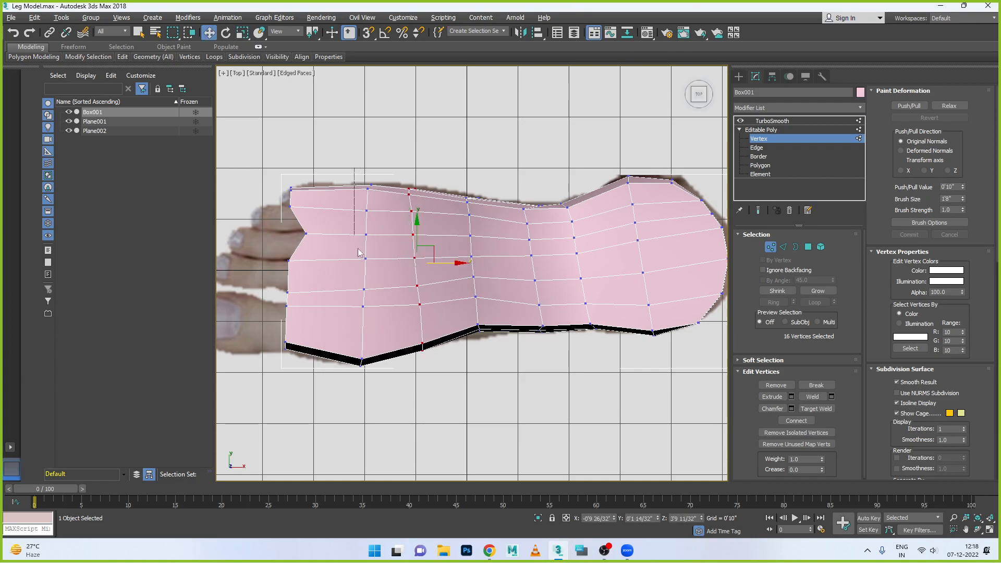
pyautogui.moveTo(382, 418); pyautogui.dragTo(382, 418)
pyautogui.moveTo(398, 266); pyautogui.dragTo(405, 266)
# - Move the toe-end vertices on the little-toe side back along X and Y so the front edge slants along the toe bases
pyautogui.moveTo(276, 178); pyautogui.dragTo(354, 201)
pyautogui.moveTo(326, 167); pyautogui.dragTo(326, 162)
pyautogui.moveTo(287, 221); pyautogui.dragTo(341, 232)
pyautogui.moveTo(270, 246); pyautogui.dragTo(333, 261)
pyautogui.moveTo(314, 196)
pyautogui.mouseDown()
pyautogui.moveTo(344, 202)
pyautogui.moveTo(329, 245)
pyautogui.moveTo(309, 191)
pyautogui.mouseUp()
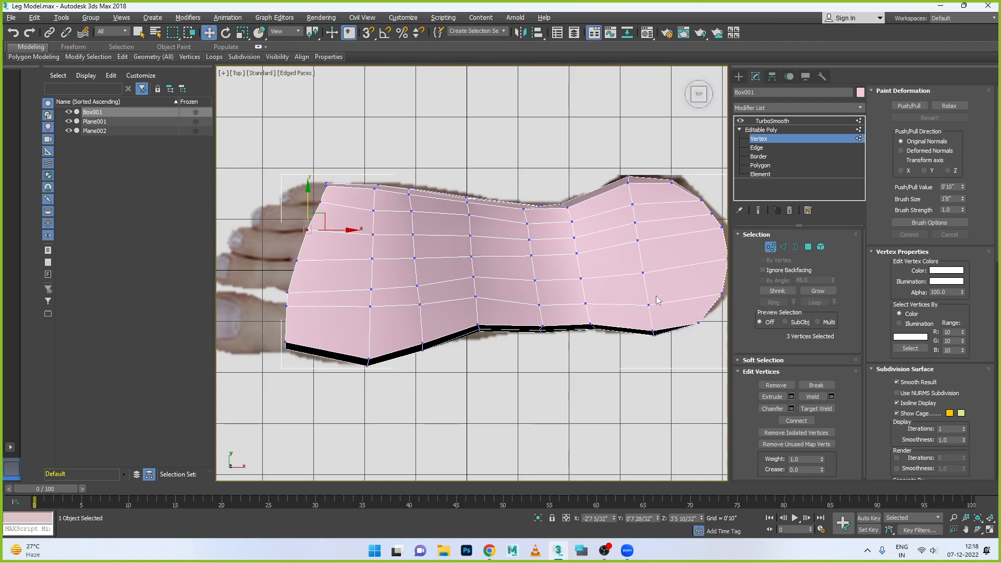
# - Examine the foot's front end in perspective, selecting the big toe's end polygon, and return to the top view
pyautogui.hotkey('alt', 'w')
pyautogui.middleClick(616, 332)
pyautogui.hotkey('alt', 'w')
pyautogui.scroll(-5, 560, 351)
pyautogui.keyDown('alt'); pyautogui.moveTo(570, 354); pyautogui.dragTo(502, 350, button='middle'); pyautogui.keyUp('alt')
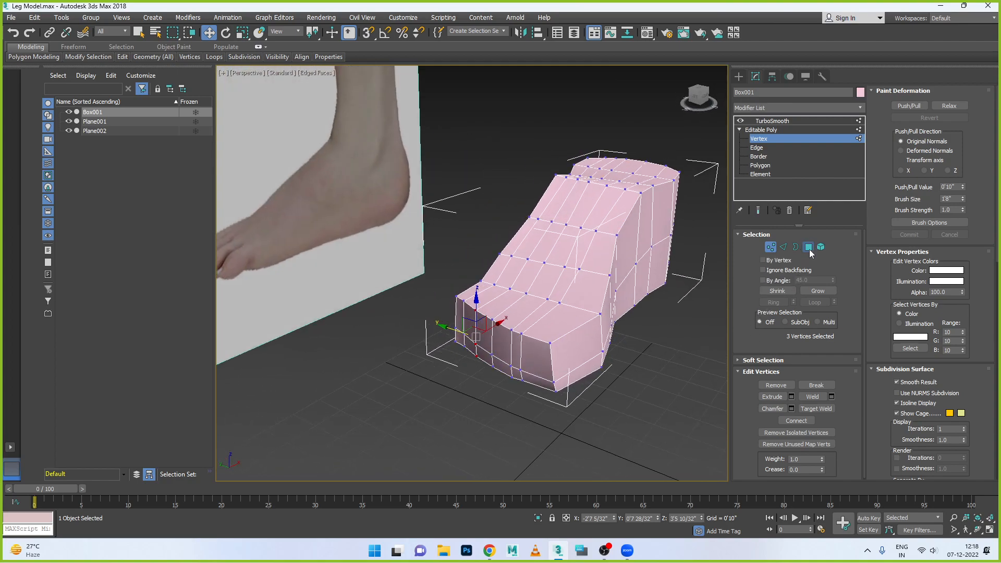
pyautogui.click(808, 247)
pyautogui.click(536, 365)
pyautogui.keyDown('alt'); pyautogui.moveTo(524, 388); pyautogui.dragTo(542, 396, button='middle'); pyautogui.keyUp('alt')
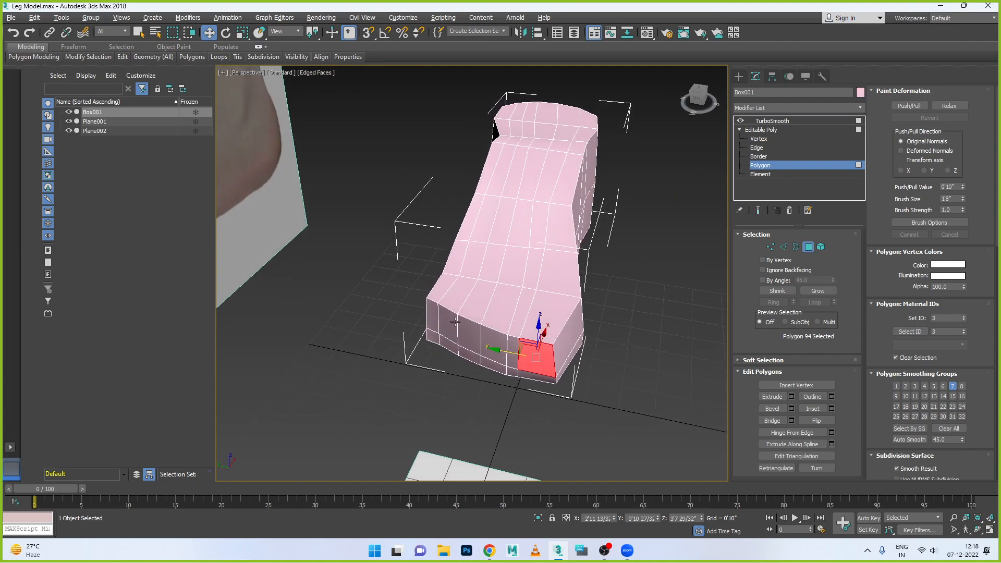
pyautogui.hotkey('alt', 'w')
pyautogui.hotkey('alt', 'w')
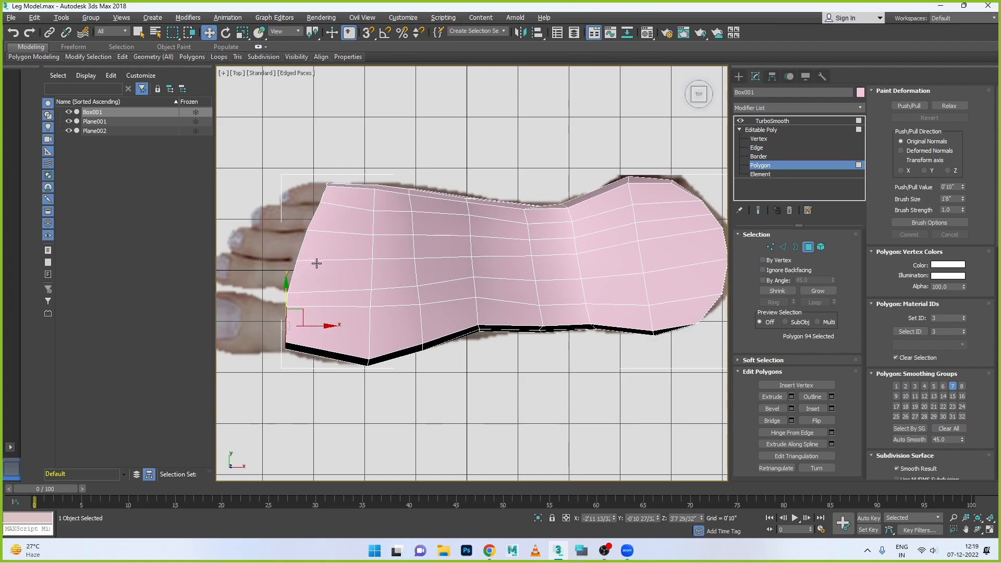
# - Remove the lengthwise loop next to the big-toe loop, and shift the whole big-toe loop slightly along Y toward the little-toe side
pyautogui.click(783, 246)
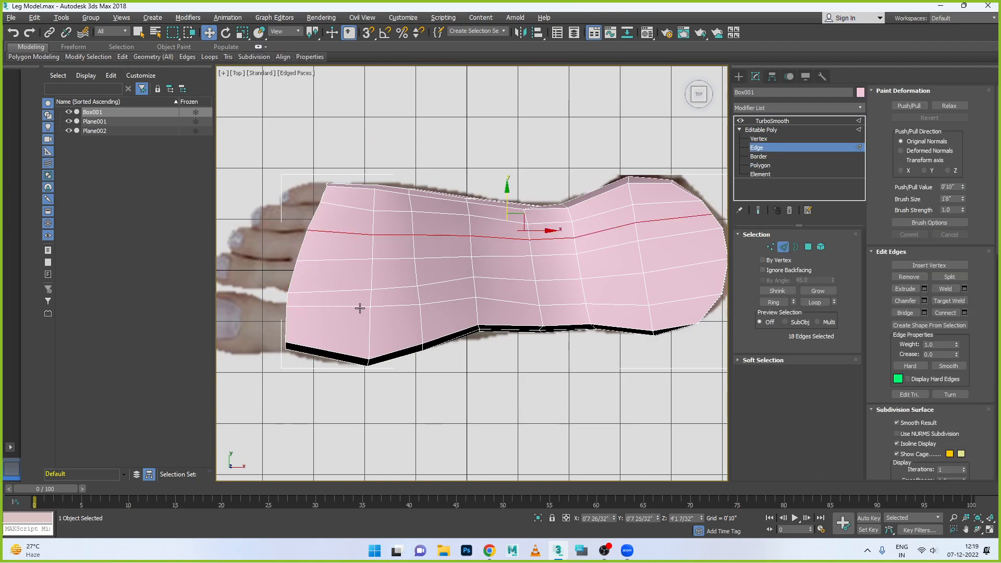
pyautogui.doubleClick(359, 306)
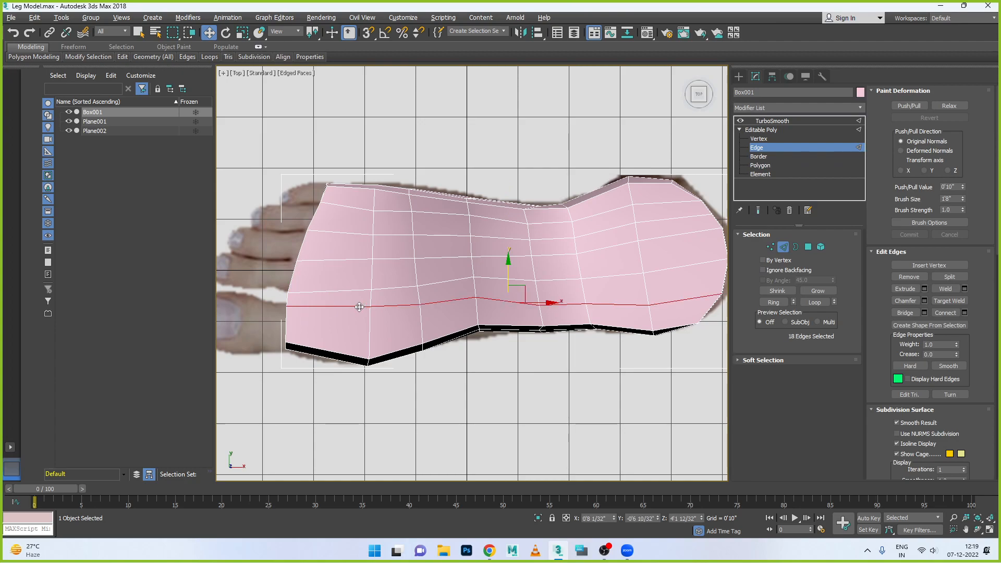
pyautogui.doubleClick(359, 289)
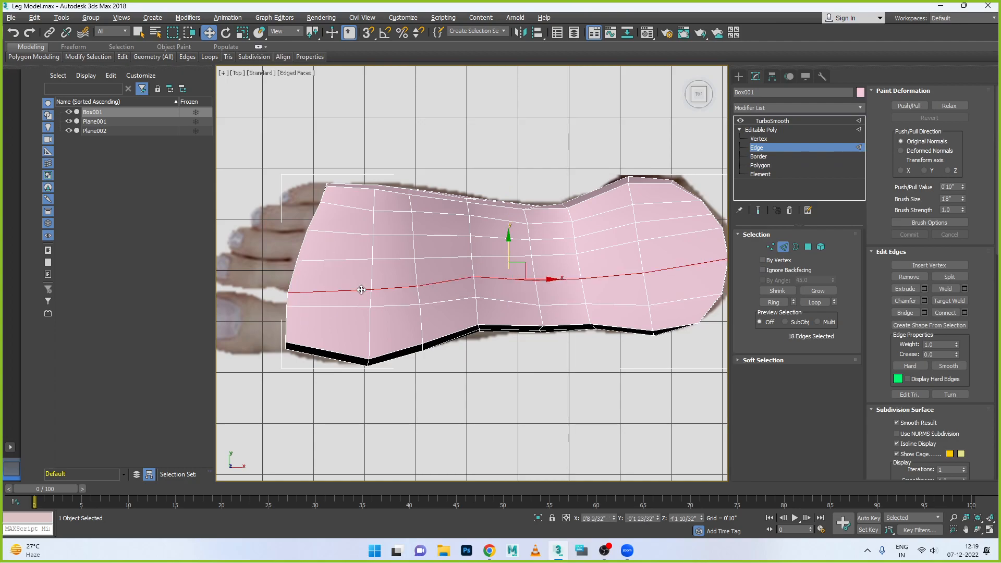
pyautogui.click(386, 300)
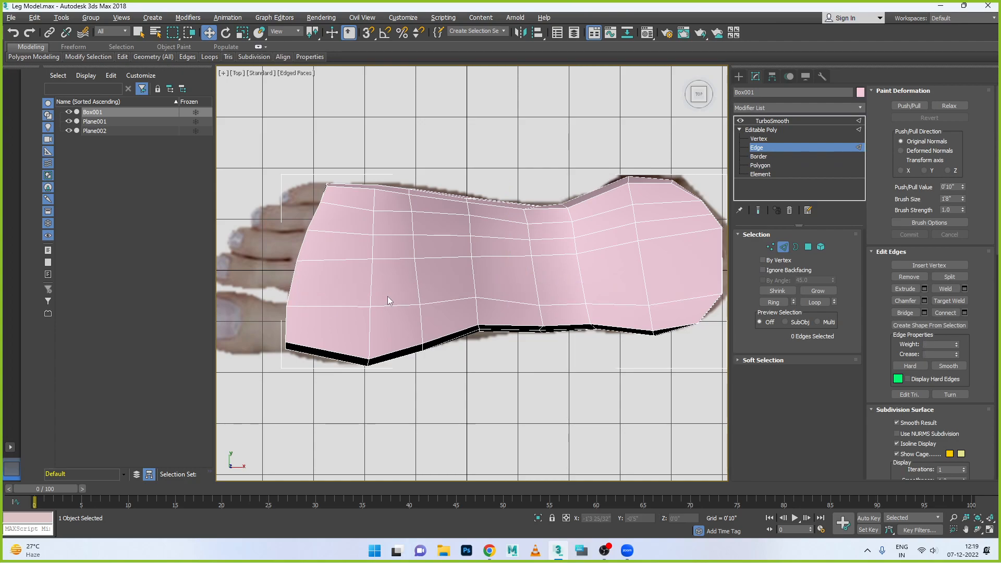
pyautogui.doubleClick(399, 305)
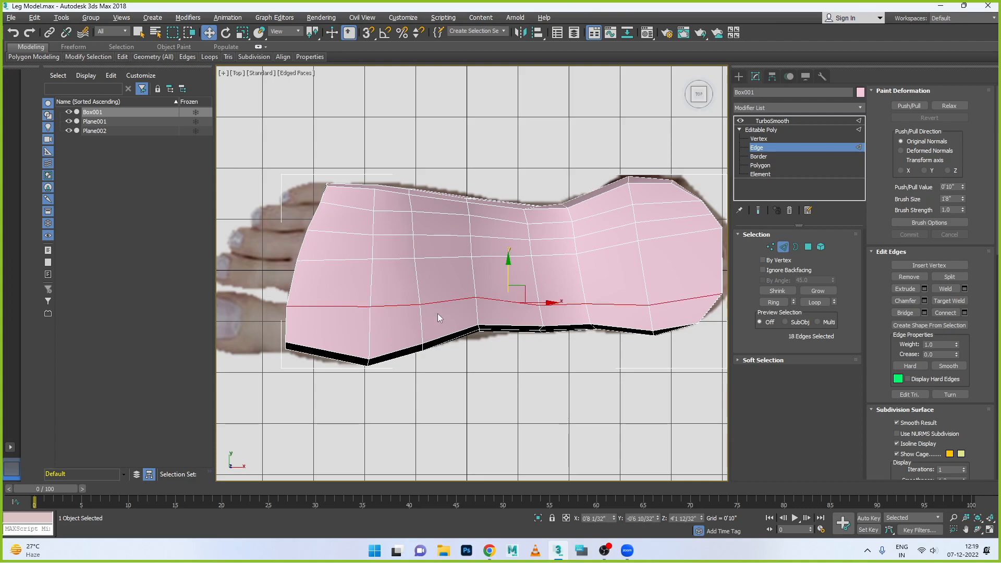
pyautogui.moveTo(509, 261); pyautogui.dragTo(509, 255)
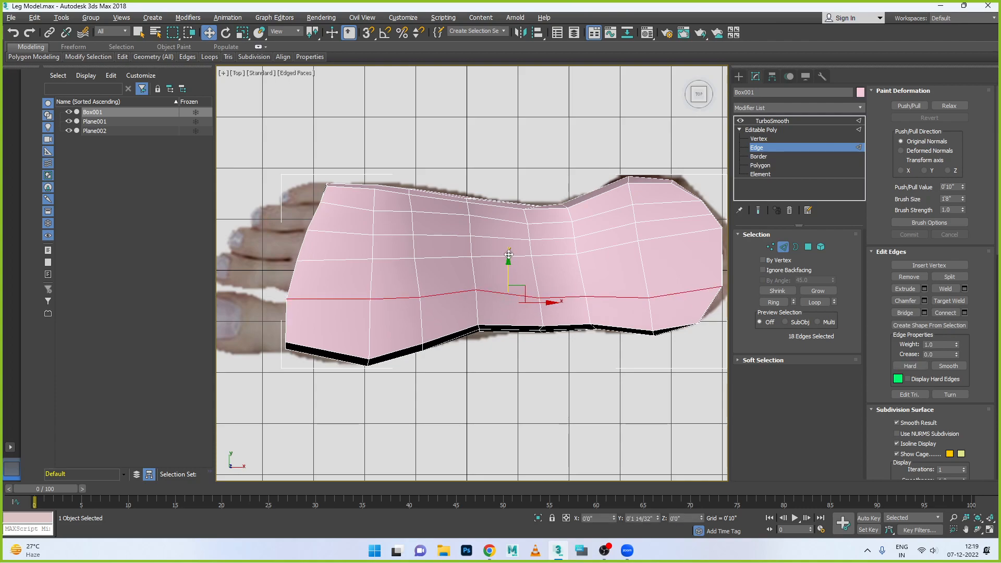
# - Move the middle loop's vertices at the back of the heel to the reference outline, and shift its next heel vertex along Y
pyautogui.scroll(-3, 508, 260)
pyautogui.moveTo(521, 313); pyautogui.dragTo(454, 319, button='middle')
pyautogui.click(770, 247)
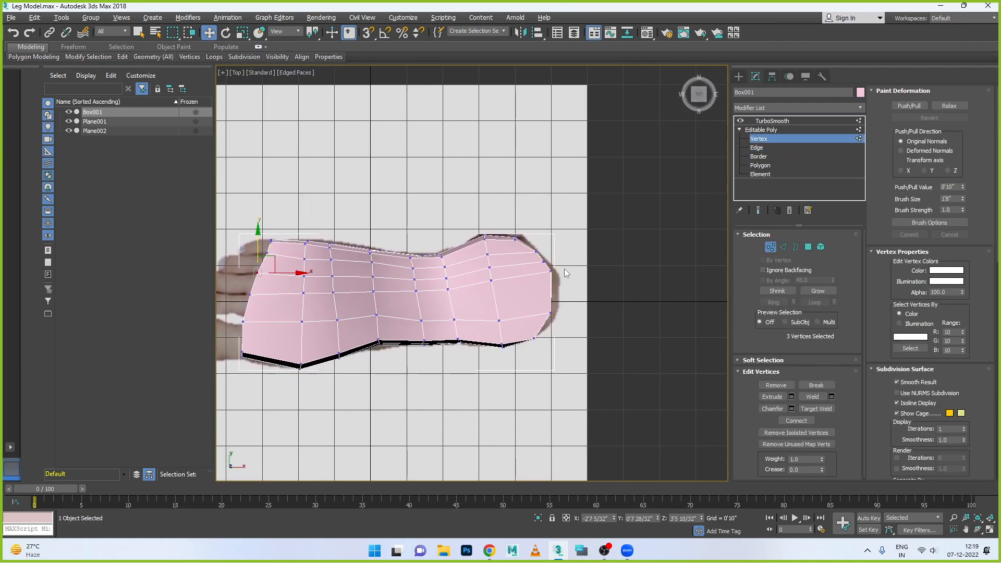
pyautogui.click(551, 270)
pyautogui.moveTo(556, 252); pyautogui.dragTo(561, 268)
pyautogui.click(491, 280)
pyautogui.moveTo(492, 249); pyautogui.dragTo(492, 259)
# - Shift the middle loop's ankle and midfoot vertices along Y toward the big-toe side to space the loops evenly
pyautogui.click(459, 291)
pyautogui.click(454, 303)
pyautogui.hotkey('ctrl', 'z')
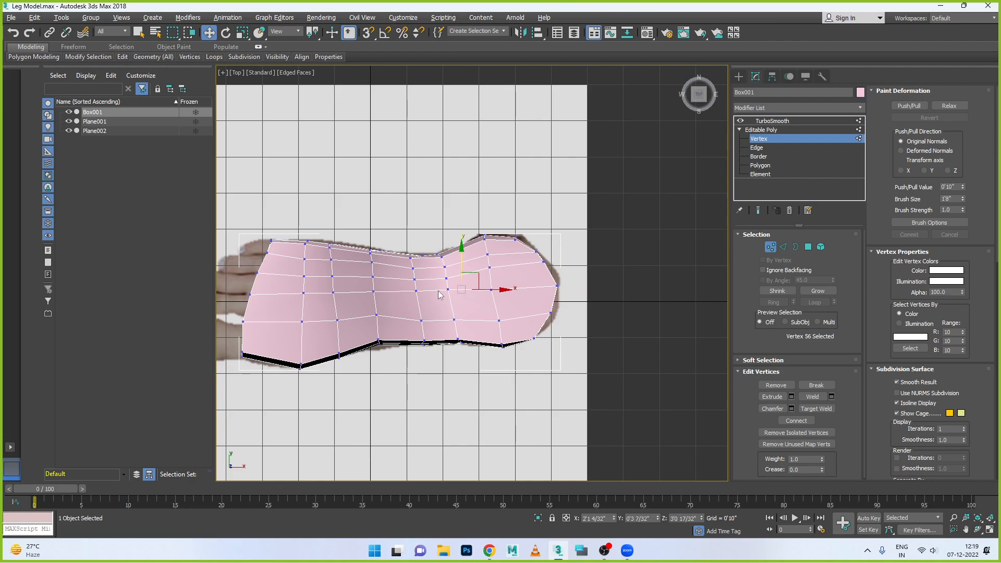
pyautogui.moveTo(455, 297)
pyautogui.mouseDown()
pyautogui.moveTo(450, 269)
pyautogui.moveTo(424, 300)
pyautogui.moveTo(420, 274)
pyautogui.moveTo(375, 297)
pyautogui.moveTo(375, 276)
pyautogui.mouseUp()
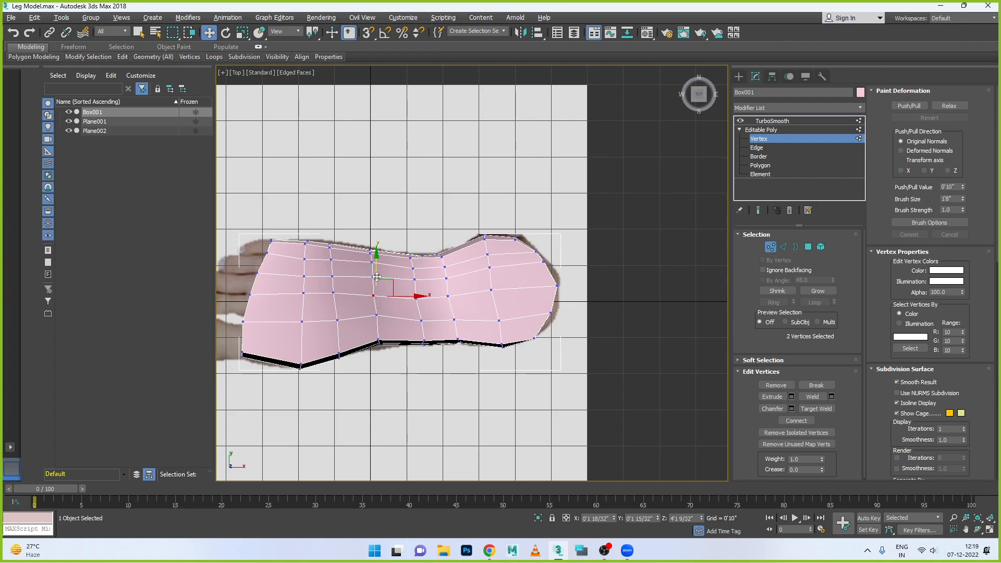
# - Shift the big-toe loop's vertices from the midfoot to the heel along Y toward the little-toe side
pyautogui.moveTo(500, 304)
pyautogui.mouseDown()
pyautogui.moveTo(504, 326)
pyautogui.moveTo(499, 296)
pyautogui.mouseUp()
pyautogui.moveTo(462, 327); pyautogui.dragTo(427, 324)
pyautogui.moveTo(491, 309)
pyautogui.mouseDown()
pyautogui.moveTo(505, 324)
pyautogui.moveTo(499, 296)
pyautogui.mouseUp()
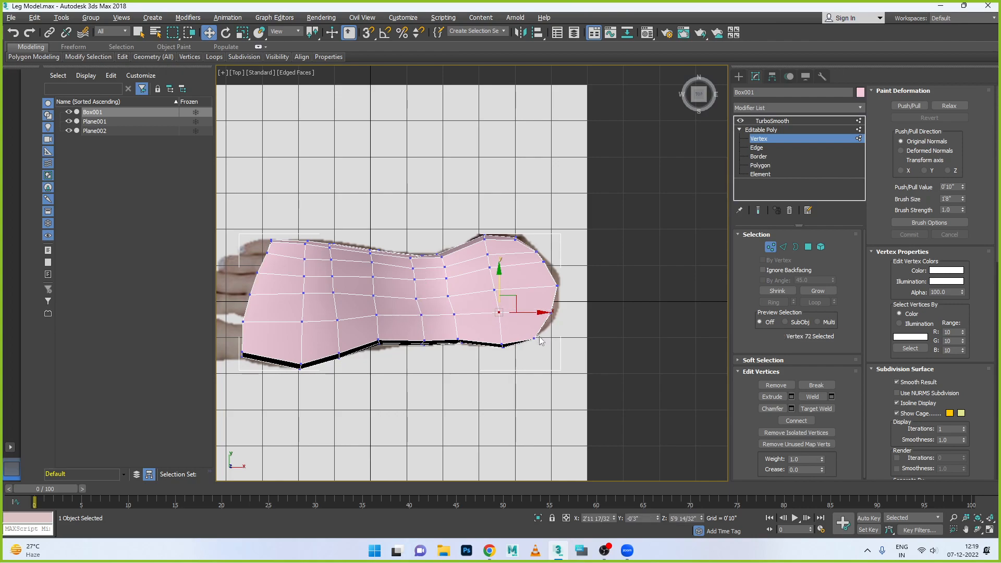
# - Shift the heel vertices of the loop between the middle and little-toe-side loops along Y toward the middle loop
pyautogui.moveTo(548, 269)
pyautogui.mouseDown()
pyautogui.moveTo(543, 252)
pyautogui.moveTo(583, 267)
pyautogui.moveTo(566, 298)
pyautogui.moveTo(558, 276)
pyautogui.mouseUp()
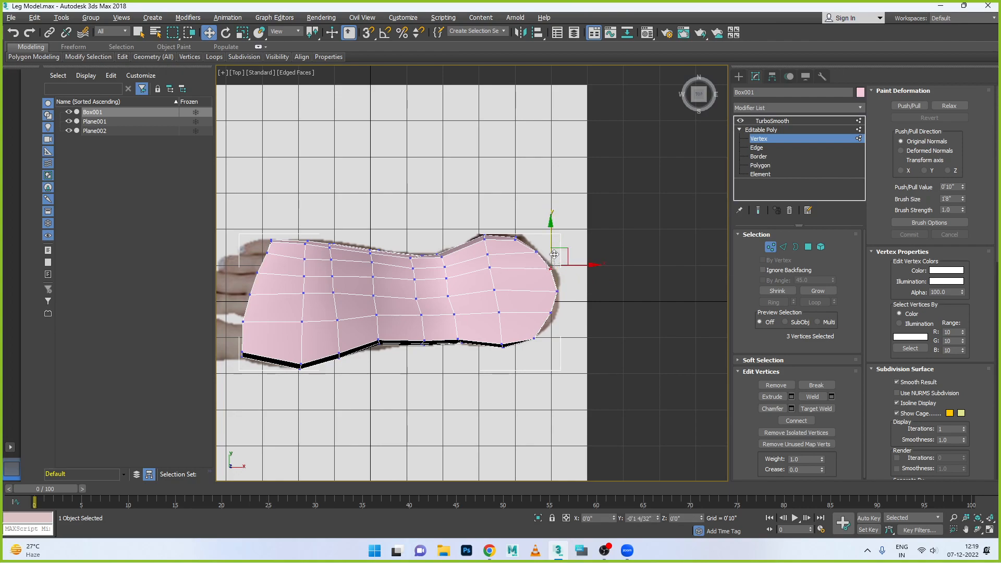
pyautogui.click(490, 266)
pyautogui.moveTo(496, 262); pyautogui.dragTo(496, 267)
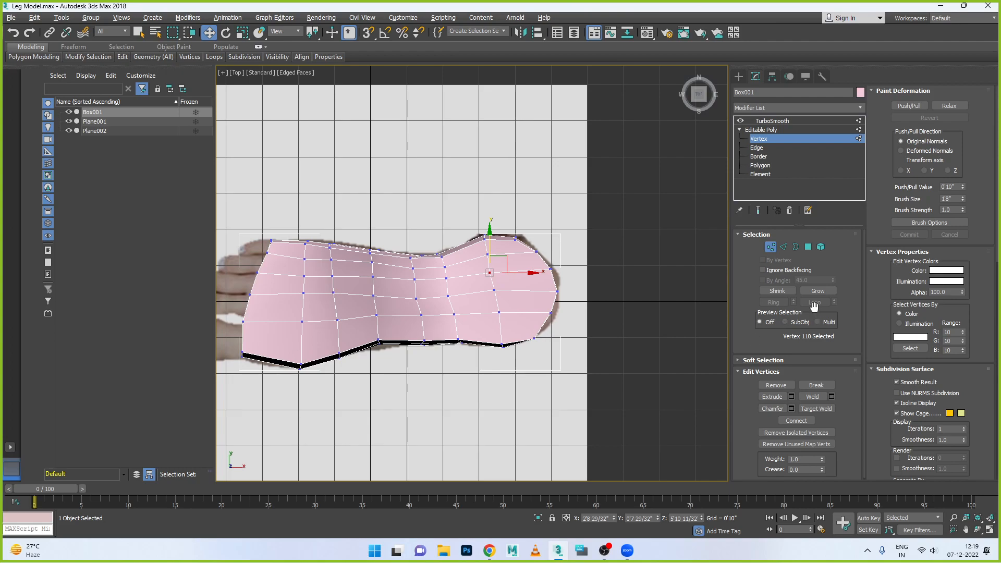
# - Select the five polygons in the upper row across the foot's front end
pyautogui.click(808, 247)
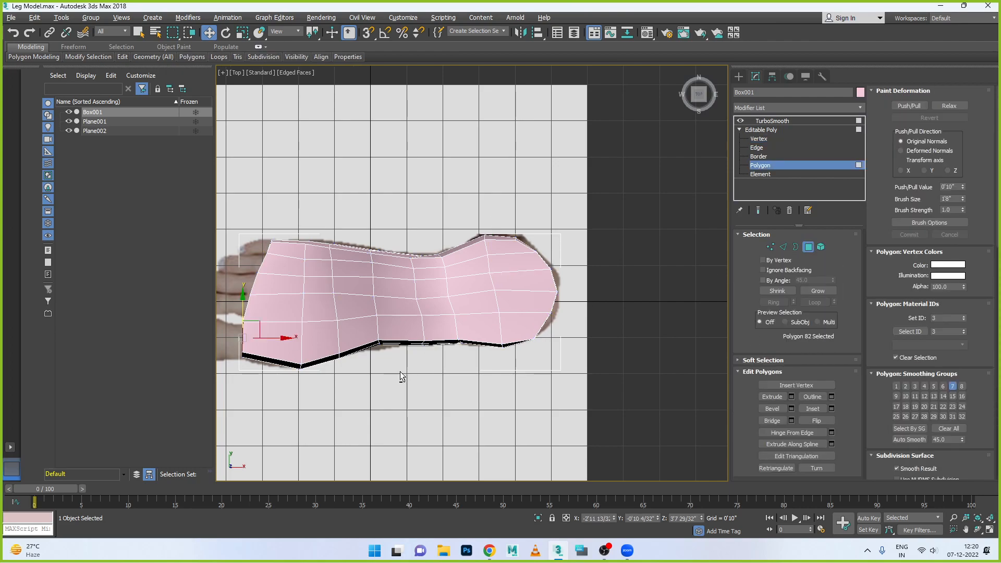
pyautogui.hotkey('alt', 'w')
pyautogui.hotkey('alt', 'w')
pyautogui.scroll(3, 485, 362)
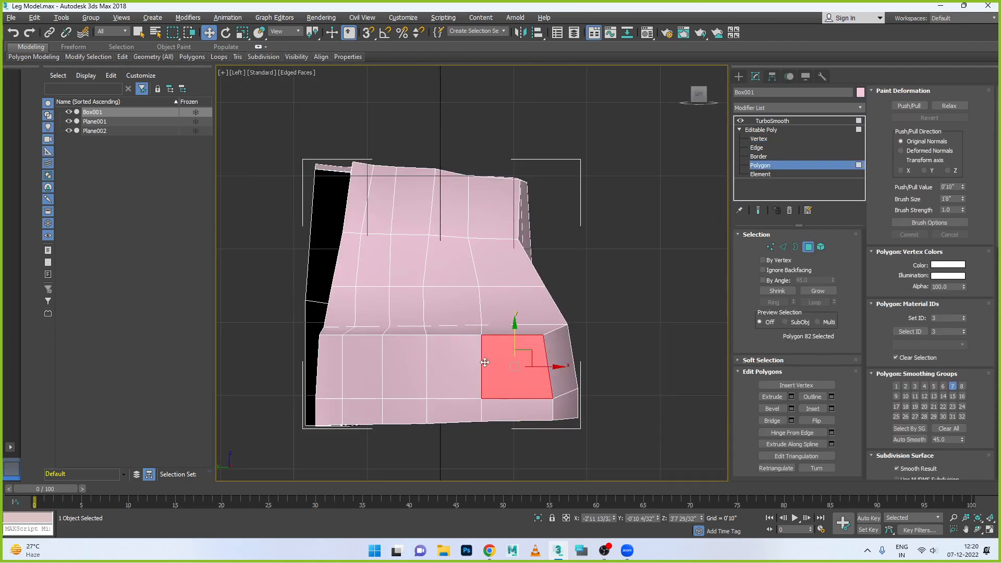
pyautogui.keyDown('ctrl'); pyautogui.click(460, 374); pyautogui.keyUp('ctrl')
pyautogui.keyDown('ctrl'); pyautogui.click(405, 373); pyautogui.keyUp('ctrl')
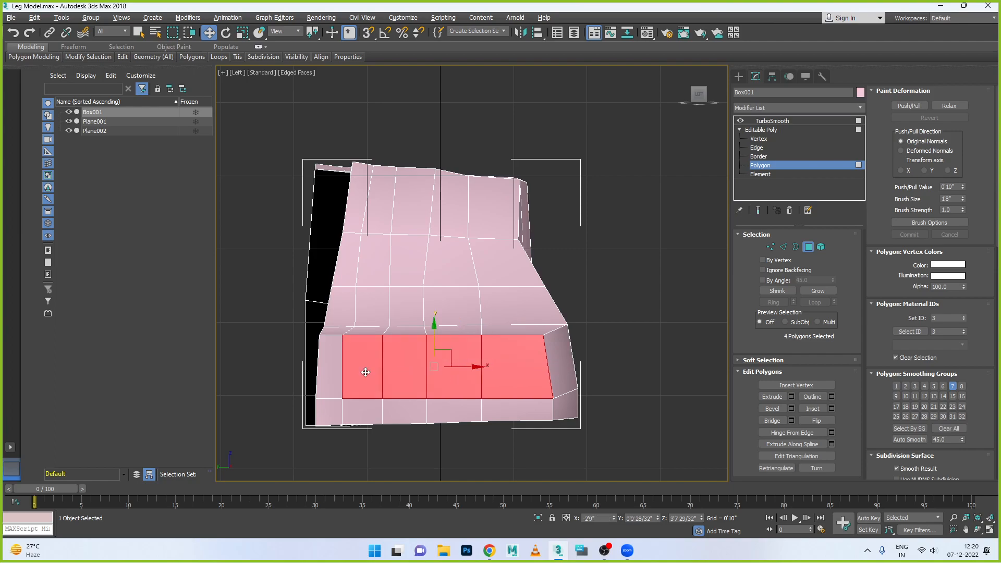
pyautogui.keyDown('ctrl'); pyautogui.click(363, 370); pyautogui.keyUp('ctrl')
pyautogui.keyDown('ctrl'); pyautogui.click(328, 370); pyautogui.keyUp('ctrl')
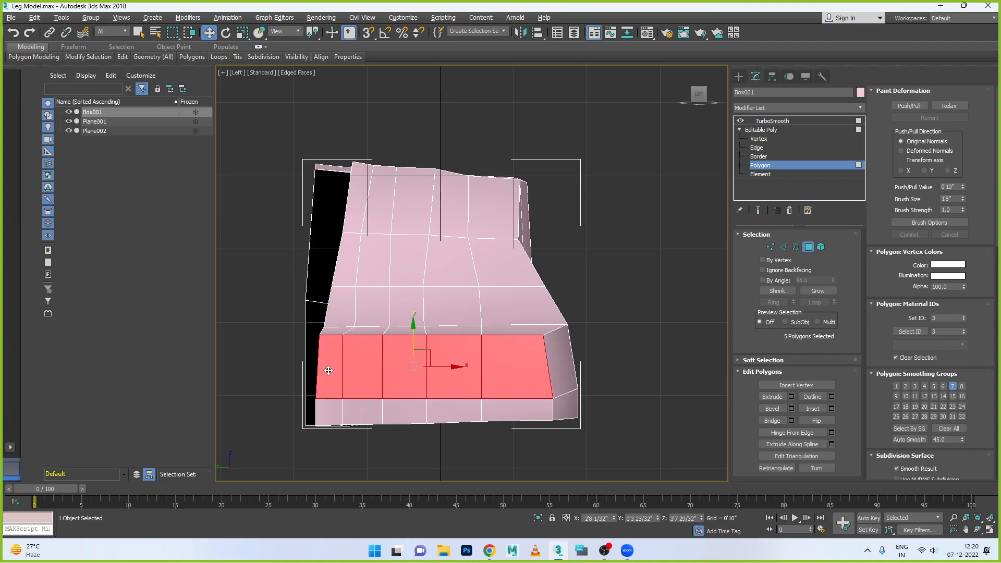
# - Remove the horizontal edge loop running around the foot's sides and front end together with its vertices
pyautogui.hotkey('alt', 'w')
pyautogui.rightClick(598, 366)
pyautogui.keyDown('alt'); pyautogui.moveTo(598, 366); pyautogui.dragTo(566, 403, button='middle'); pyautogui.keyUp('alt')
pyautogui.scroll(-2, 580, 412)
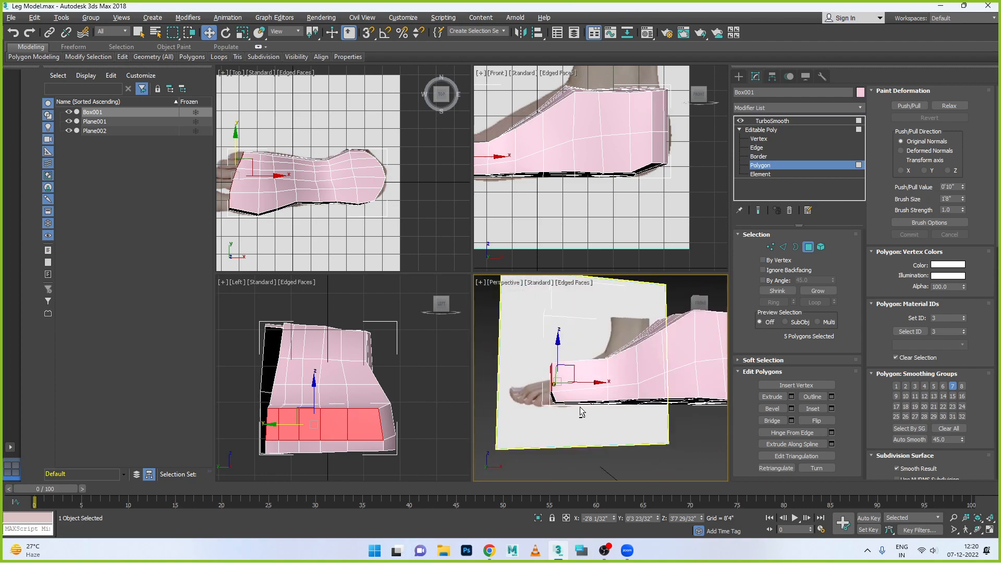
pyautogui.keyDown('alt'); pyautogui.moveTo(594, 414); pyautogui.dragTo(574, 418, button='middle'); pyautogui.keyUp('alt')
pyautogui.keyDown('alt'); pyautogui.moveTo(641, 398); pyautogui.dragTo(777, 385, button='middle'); pyautogui.keyUp('alt')
pyautogui.click(783, 247)
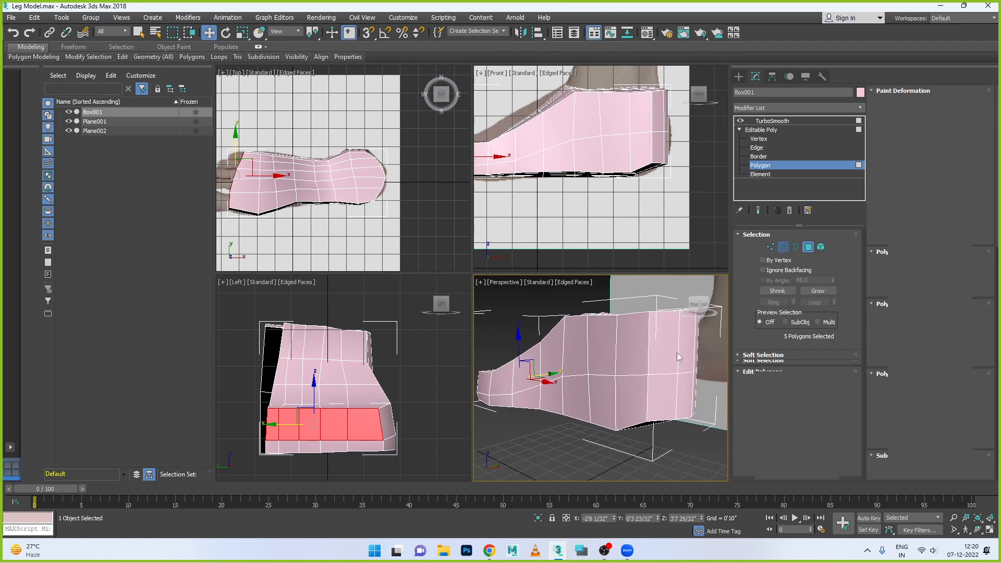
pyautogui.doubleClick(644, 373)
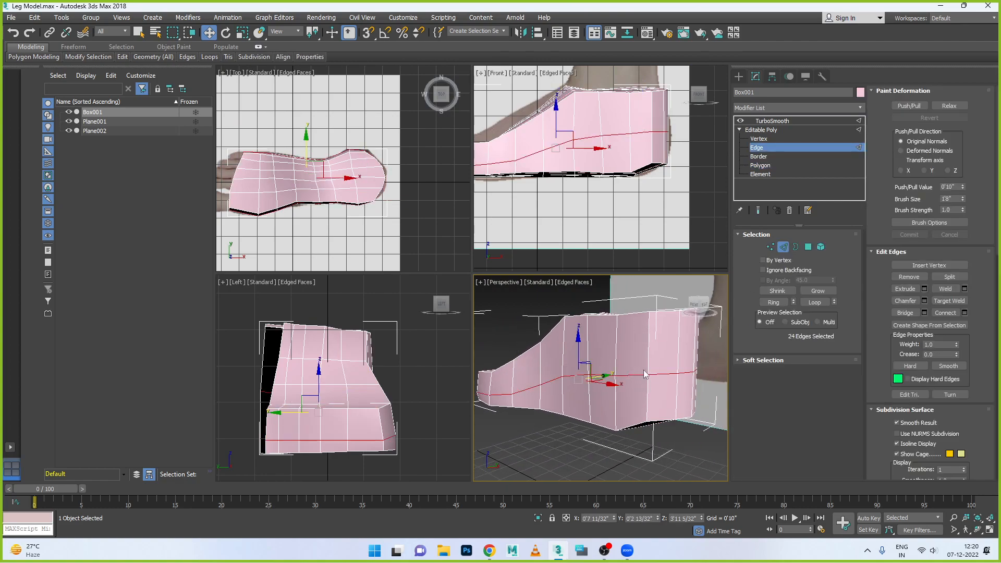
pyautogui.hotkey('ctrl', 'BackSpace')
# - Extrude the five front-end polygons By Polygon to a height of 1'3 15/32" to form separate toes
pyautogui.scroll(-4, 707, 386)
pyautogui.keyDown('alt'); pyautogui.moveTo(631, 397); pyautogui.dragTo(507, 354, button='middle'); pyautogui.keyUp('alt')
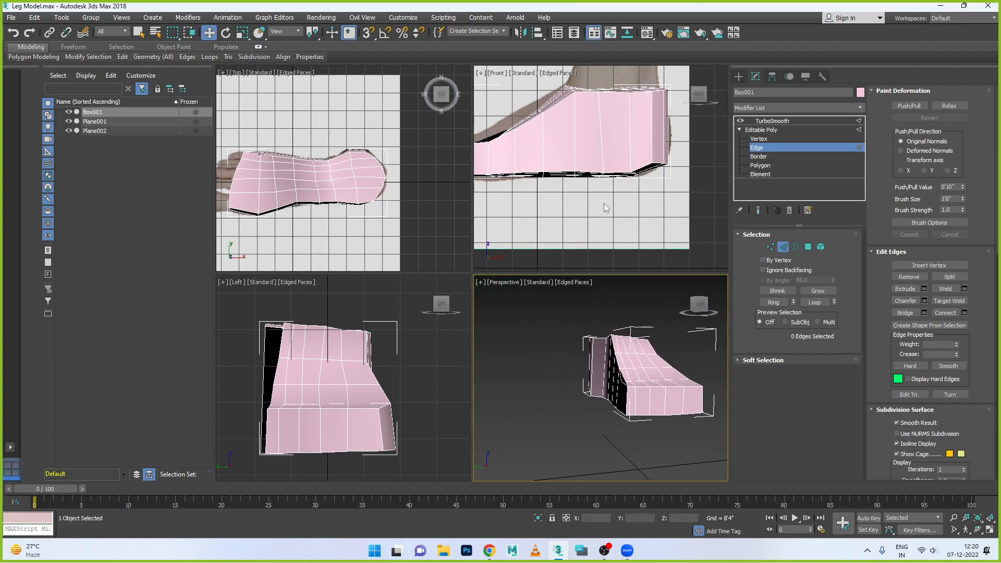
pyautogui.click(380, 432)
pyautogui.click(808, 246)
pyautogui.click(365, 422)
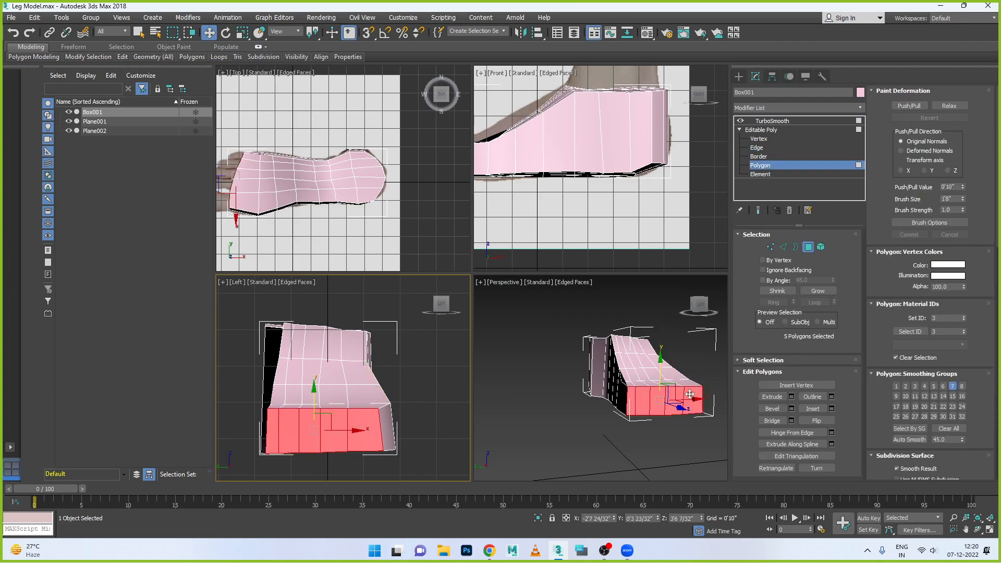
pyautogui.hotkey('alt', 'w')
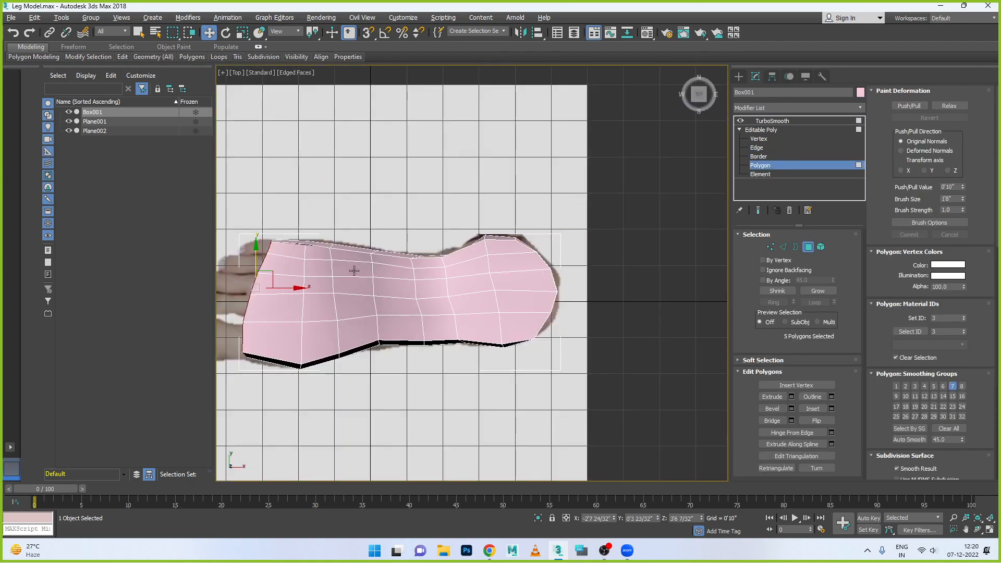
pyautogui.moveTo(299, 308); pyautogui.dragTo(468, 295, button='middle')
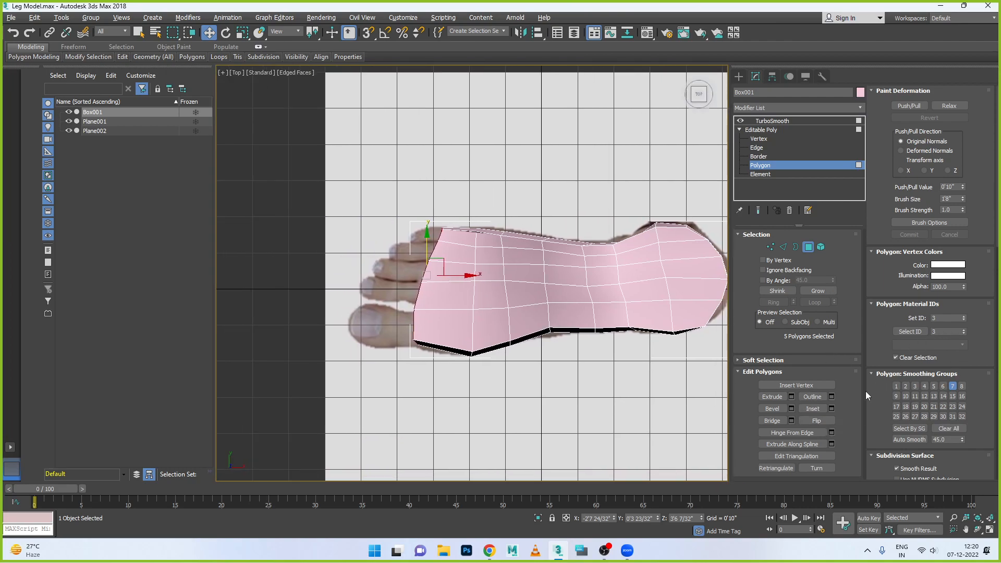
pyautogui.click(792, 397)
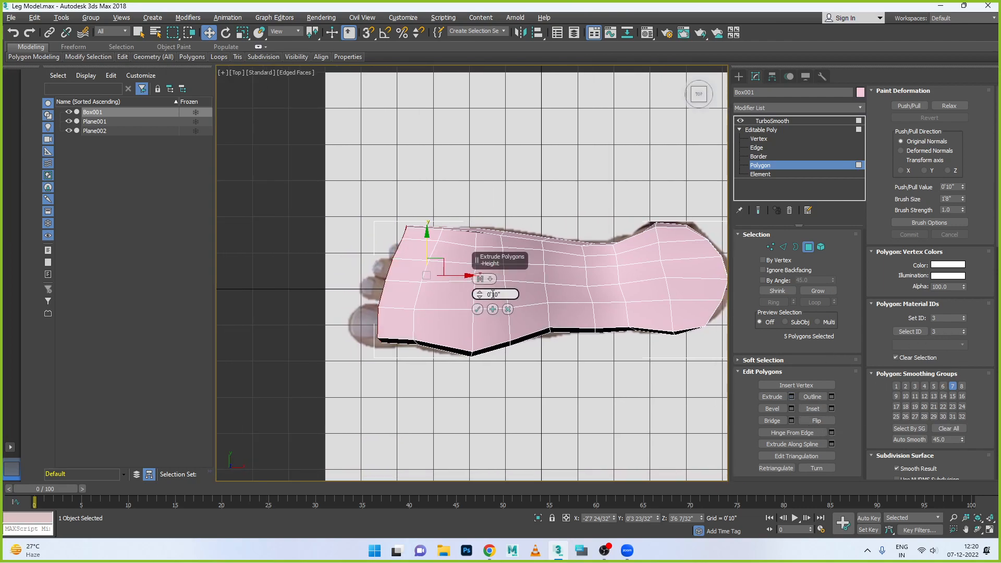
pyautogui.click(490, 279)
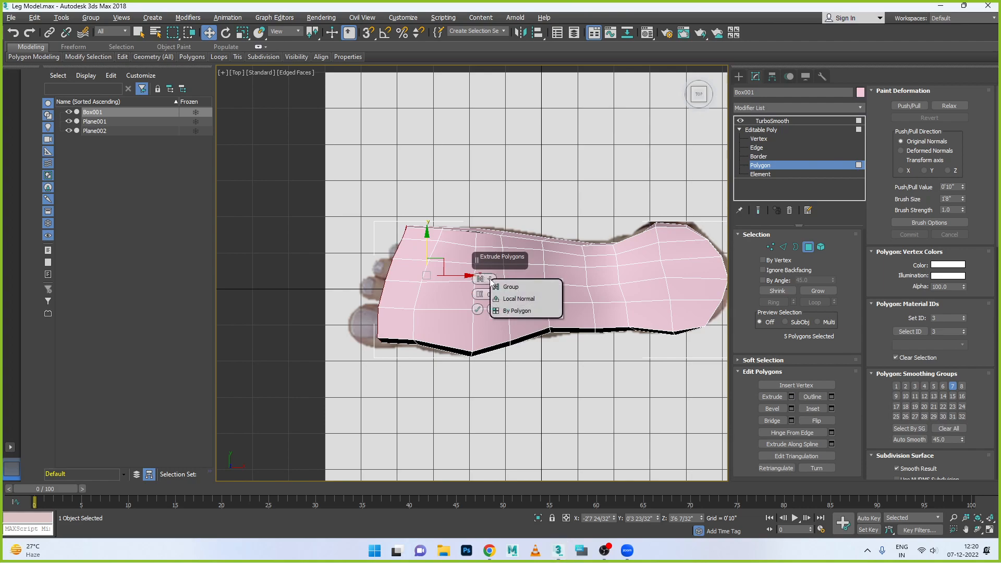
pyautogui.click(519, 311)
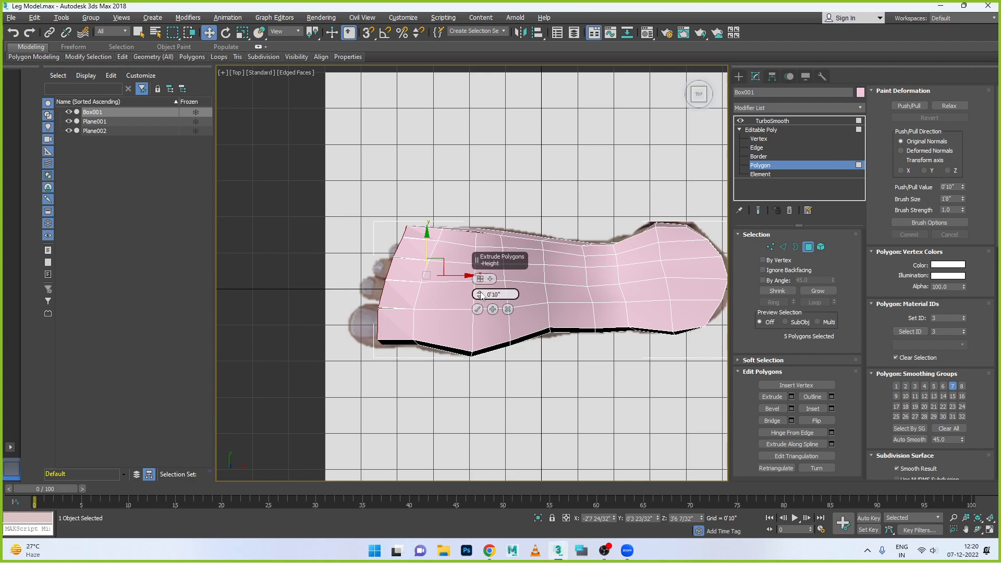
pyautogui.moveTo(480, 294); pyautogui.dragTo(481, 273)
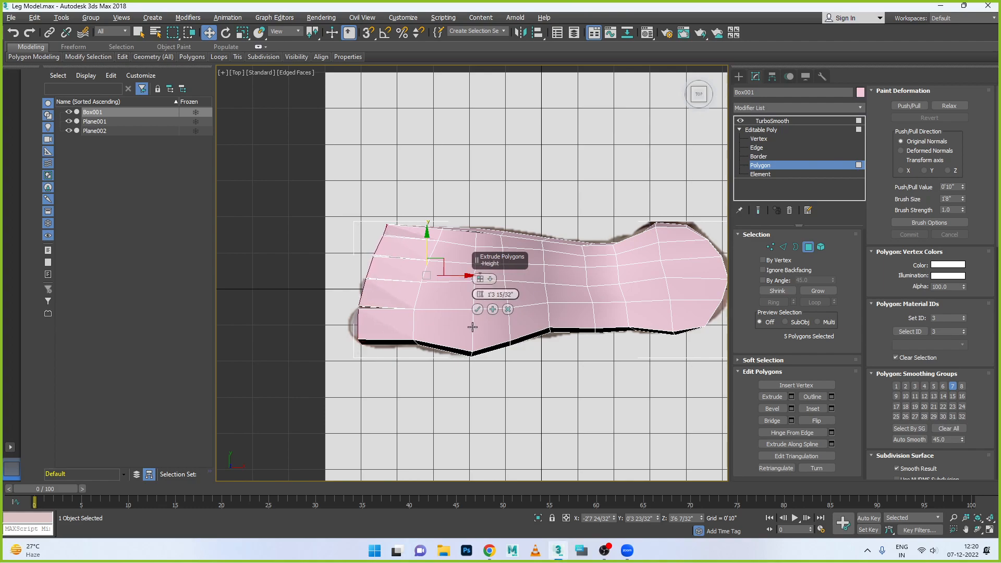
pyautogui.click(478, 310)
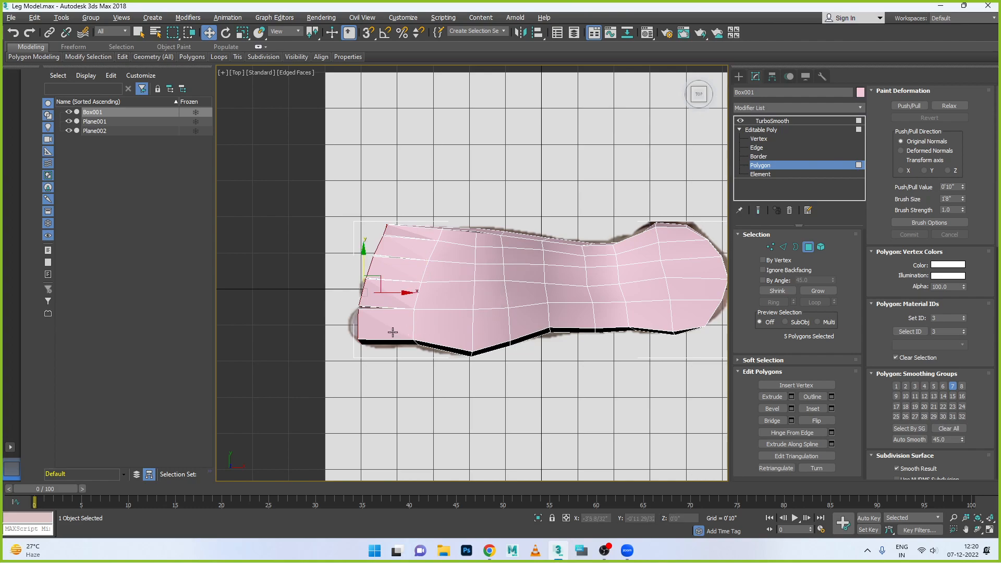
# - Scale the five toe-tip polygons down along Y and Z to taper the toes and open gaps between them
pyautogui.press('super')
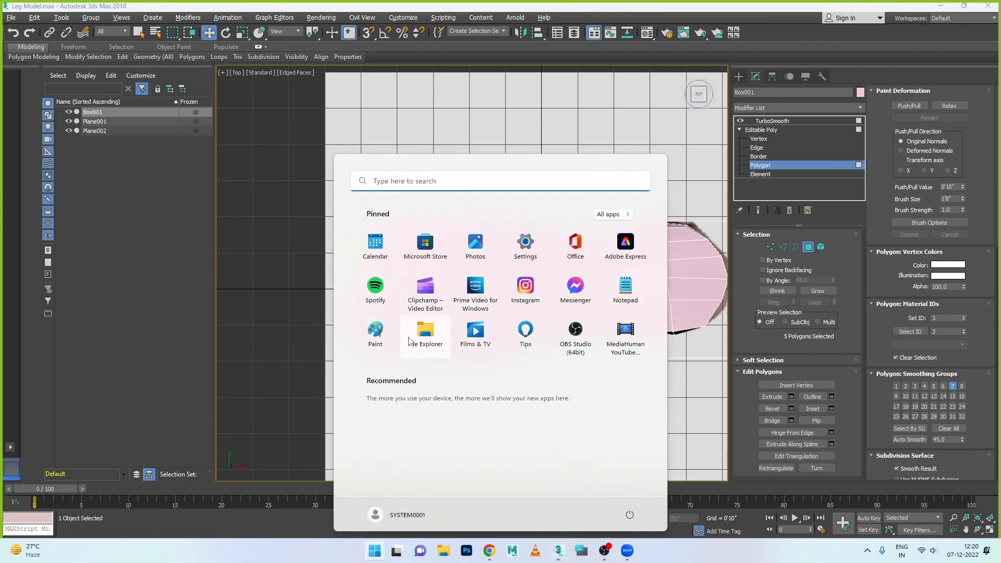
pyautogui.click(540, 150)
pyautogui.hotkey('alt', 'w')
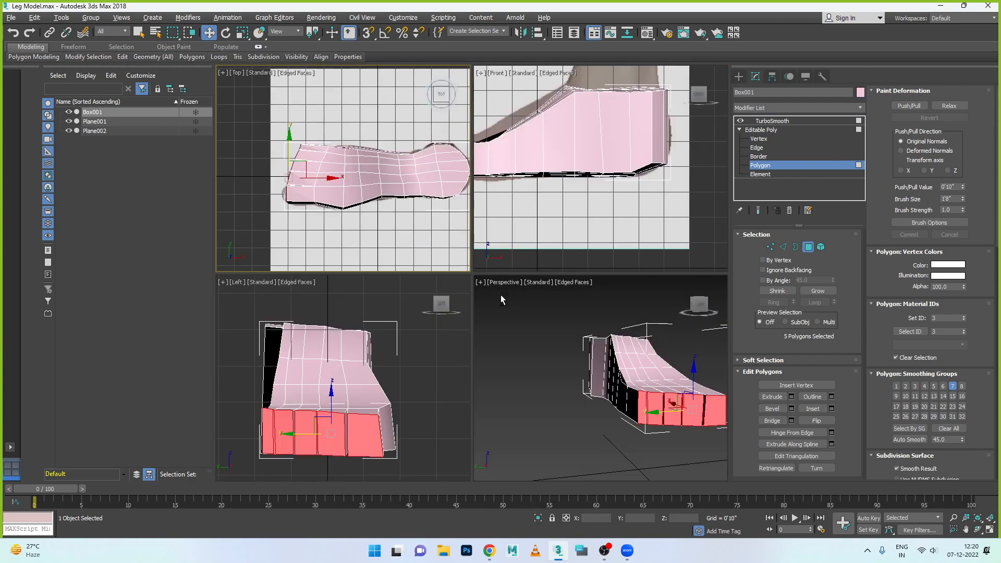
pyautogui.middleClick(403, 408)
pyautogui.hotkey('alt', 'w')
pyautogui.keyDown('alt'); pyautogui.moveTo(460, 372); pyautogui.dragTo(473, 413, button='middle'); pyautogui.keyUp('alt')
pyautogui.press('r')
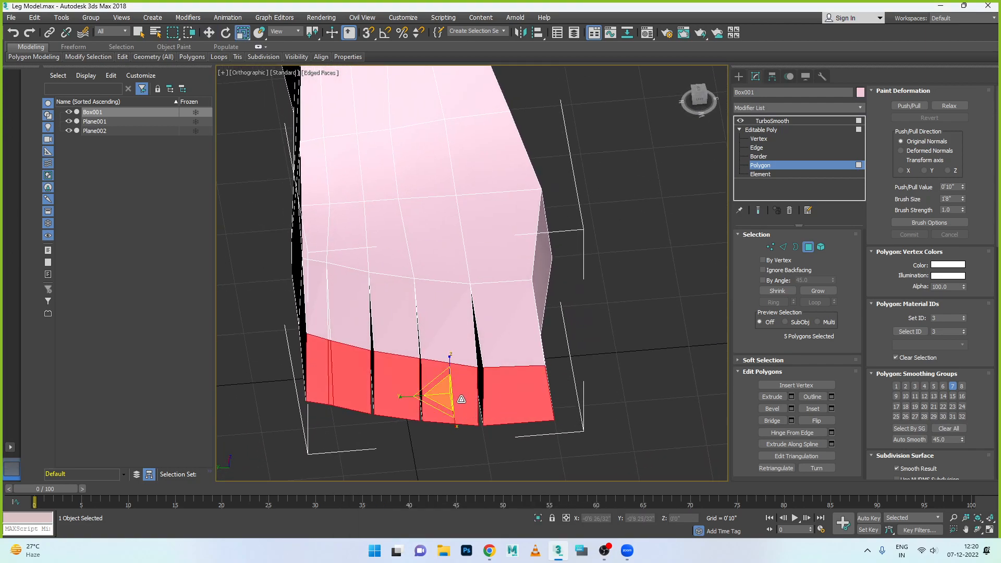
pyautogui.moveTo(409, 402); pyautogui.dragTo(409, 400)
pyautogui.moveTo(454, 366); pyautogui.dragTo(455, 381)
pyautogui.keyDown('alt'); pyautogui.moveTo(454, 385); pyautogui.dragTo(469, 368, button='middle'); pyautogui.keyUp('alt')
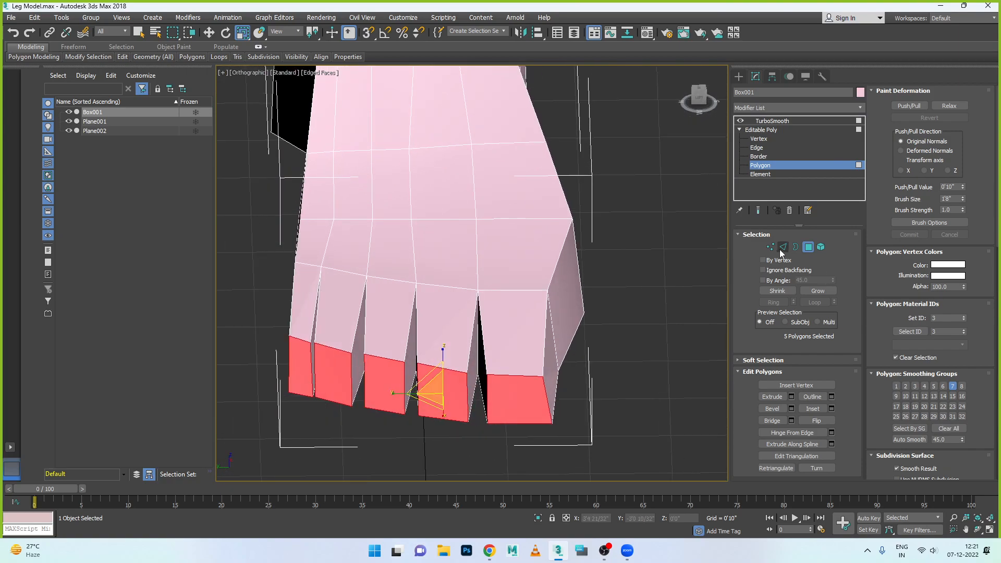
# - Connect the ring of vertical edges around the toes and foot sides with 1 segment
pyautogui.click(783, 247)
pyautogui.click(548, 395)
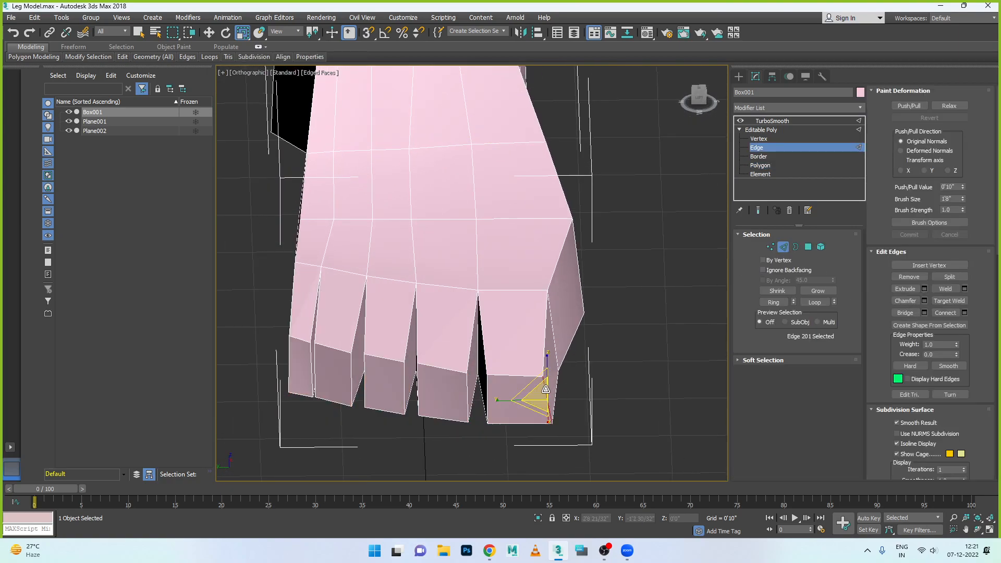
pyautogui.click(774, 302)
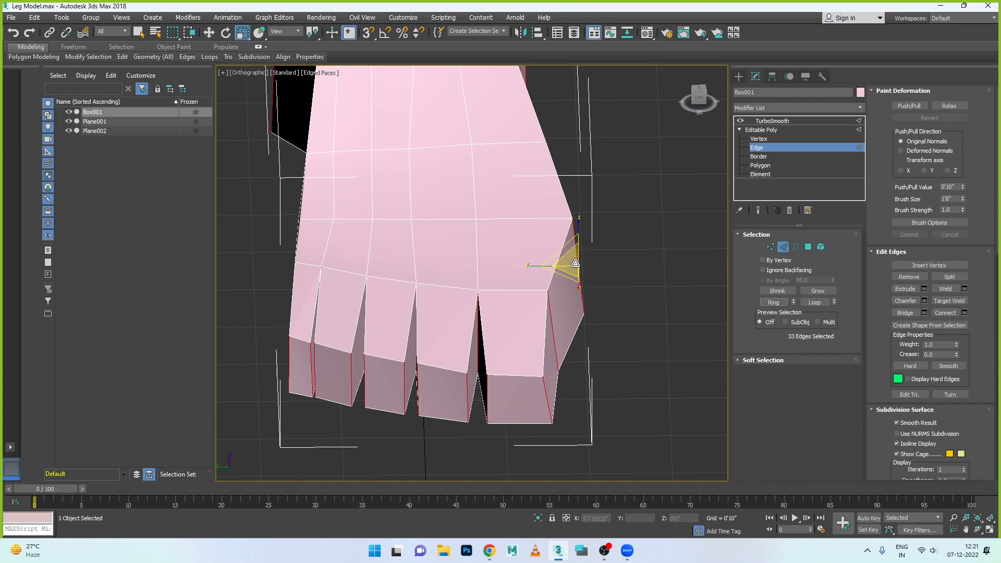
pyautogui.click(965, 312)
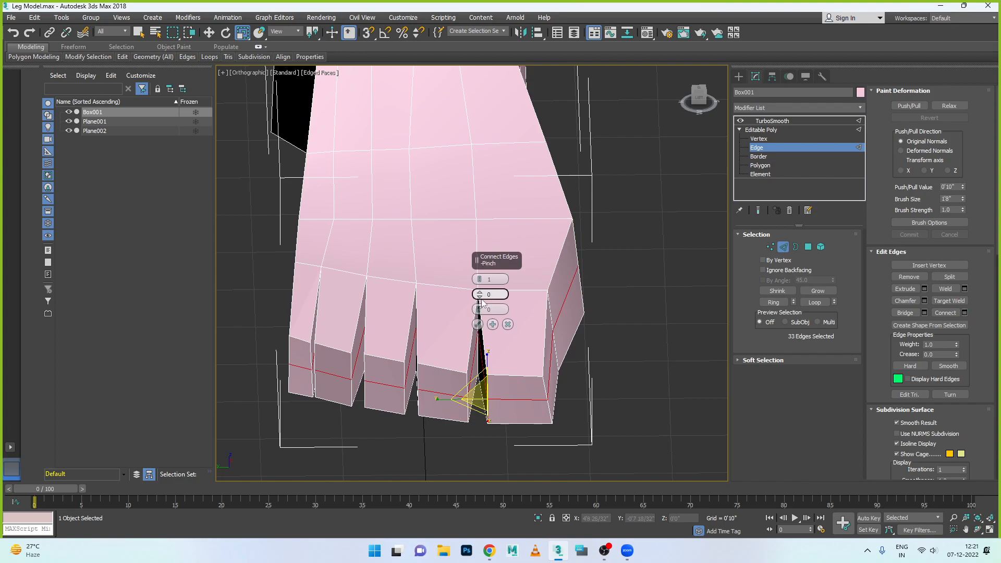
pyautogui.click(477, 324)
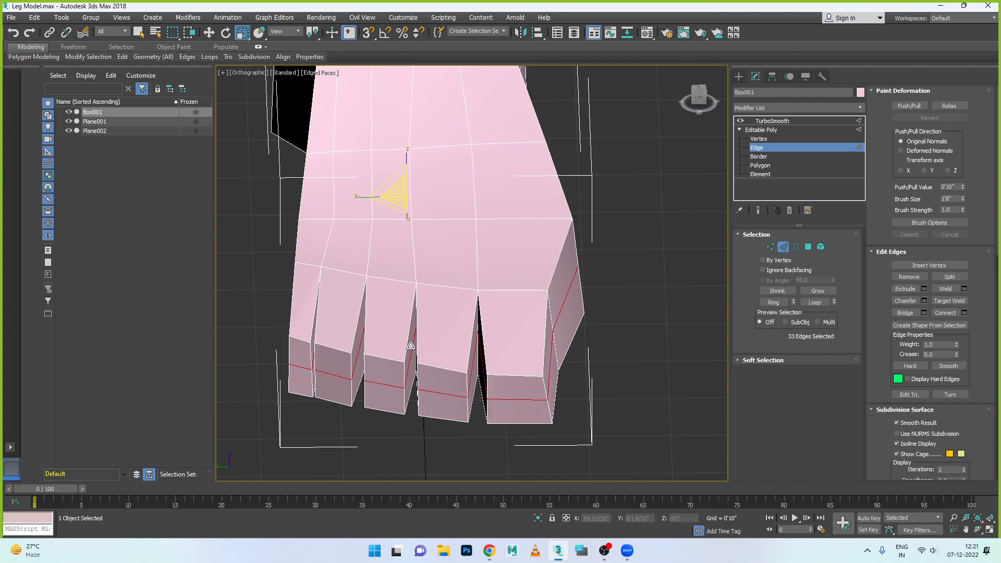
# - Connect the edge rings through the top front edges of all five toes, adding one lengthwise loop along each toe's centre
pyautogui.click(514, 374)
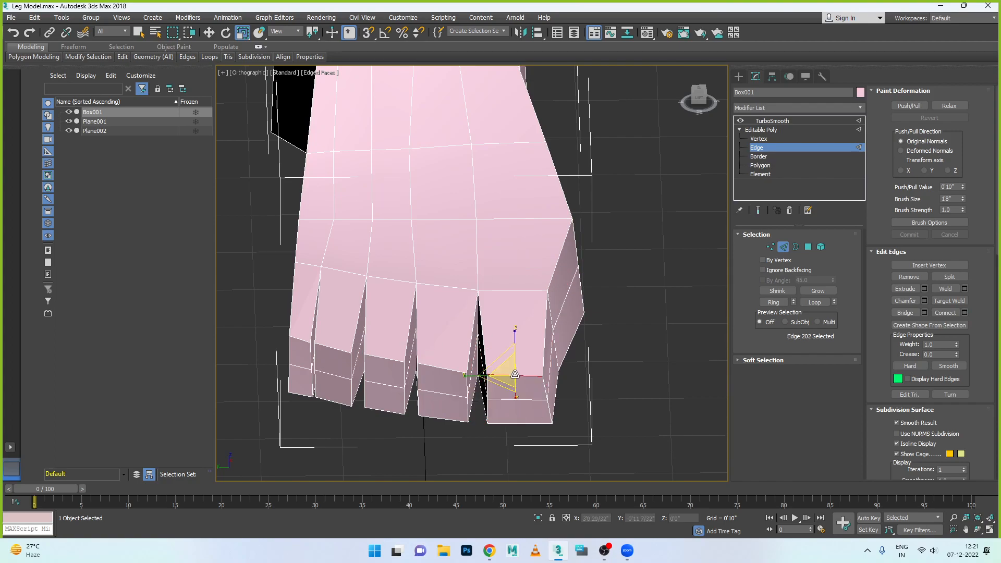
pyautogui.keyDown('ctrl'); pyautogui.click(438, 367); pyautogui.keyUp('ctrl')
pyautogui.keyDown('ctrl'); pyautogui.click(385, 357); pyautogui.keyUp('ctrl')
pyautogui.keyDown('ctrl'); pyautogui.click(332, 351); pyautogui.keyUp('ctrl')
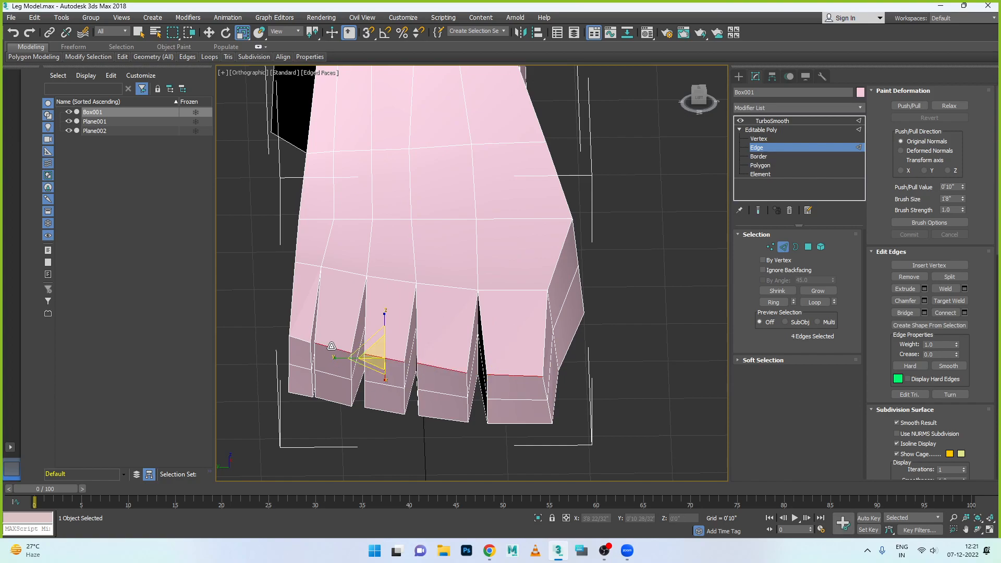
pyautogui.keyDown('ctrl'); pyautogui.click(295, 341); pyautogui.keyUp('ctrl')
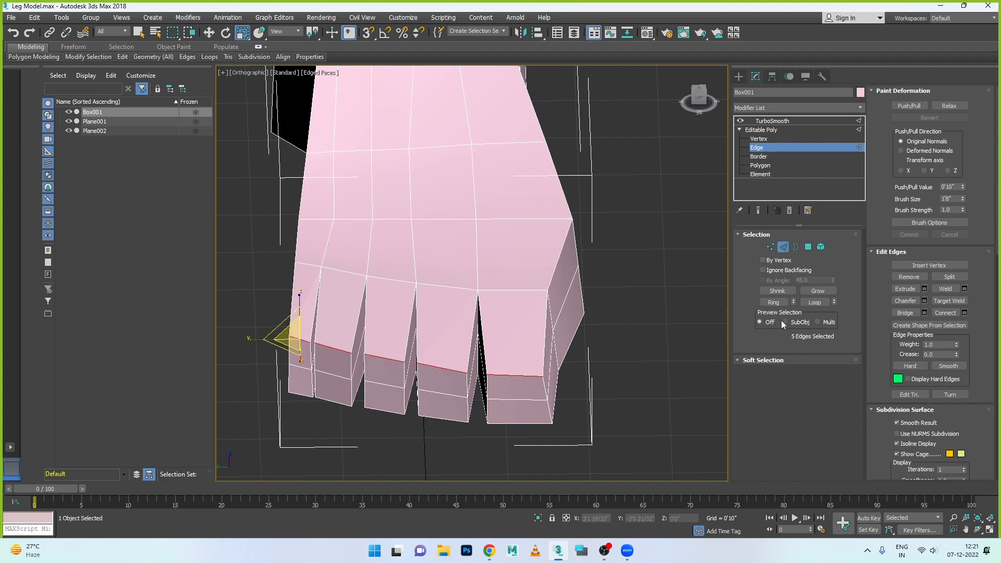
pyautogui.click(782, 302)
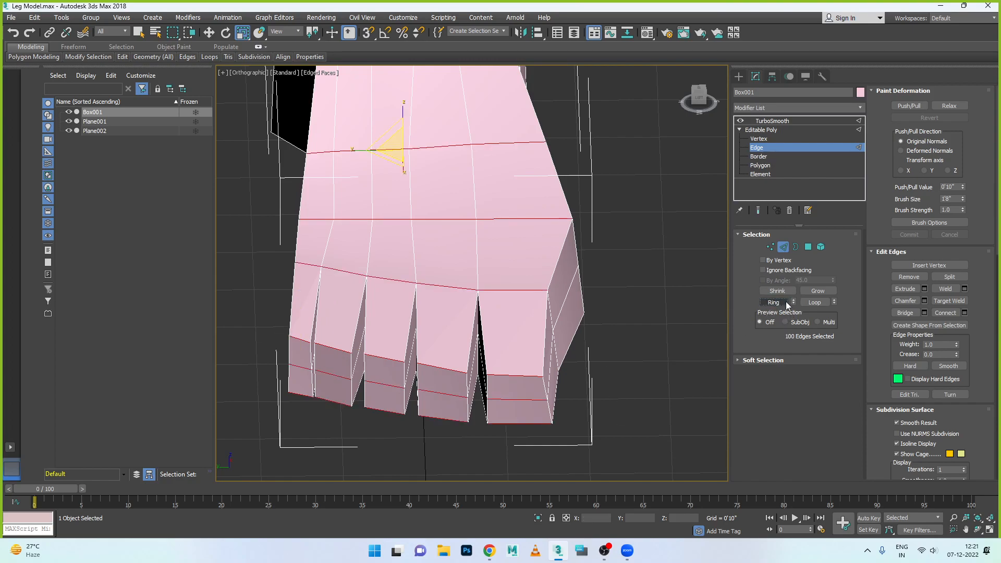
pyautogui.click(965, 313)
pyautogui.click(478, 324)
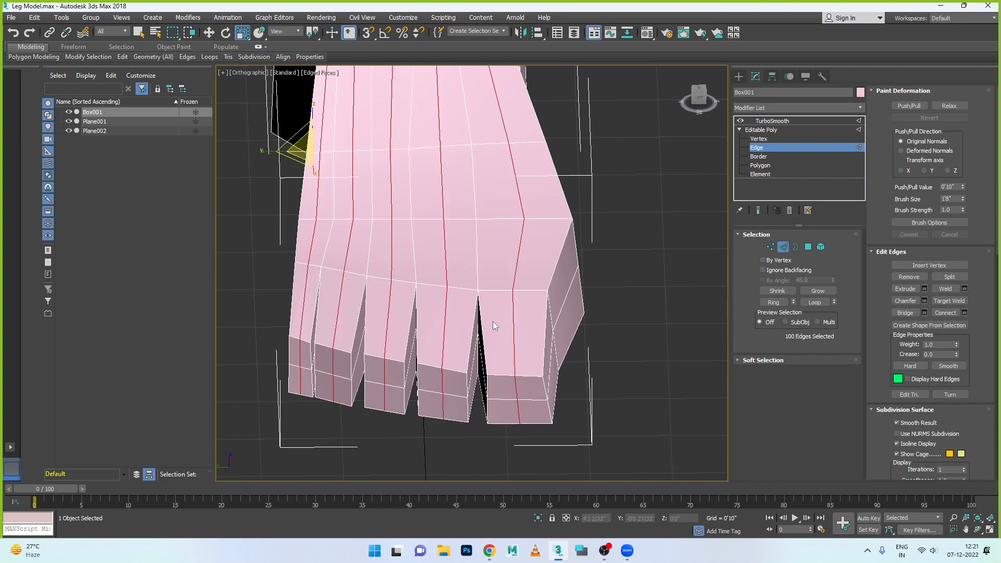
# - Try scaling the new lengthwise loops up vertically in the left view, and undo the scaling
pyautogui.keyDown('alt'); pyautogui.moveTo(498, 329); pyautogui.dragTo(514, 306, button='middle'); pyautogui.keyUp('alt')
pyautogui.hotkey('alt', 'w')
pyautogui.hotkey('alt', 'w')
pyautogui.moveTo(438, 313); pyautogui.dragTo(448, 374, button='middle')
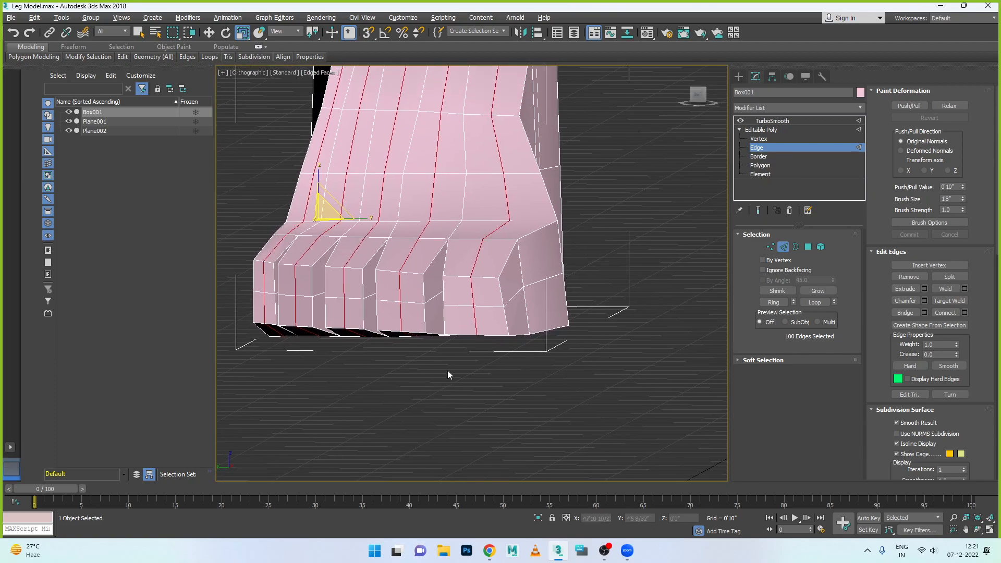
pyautogui.press('l')
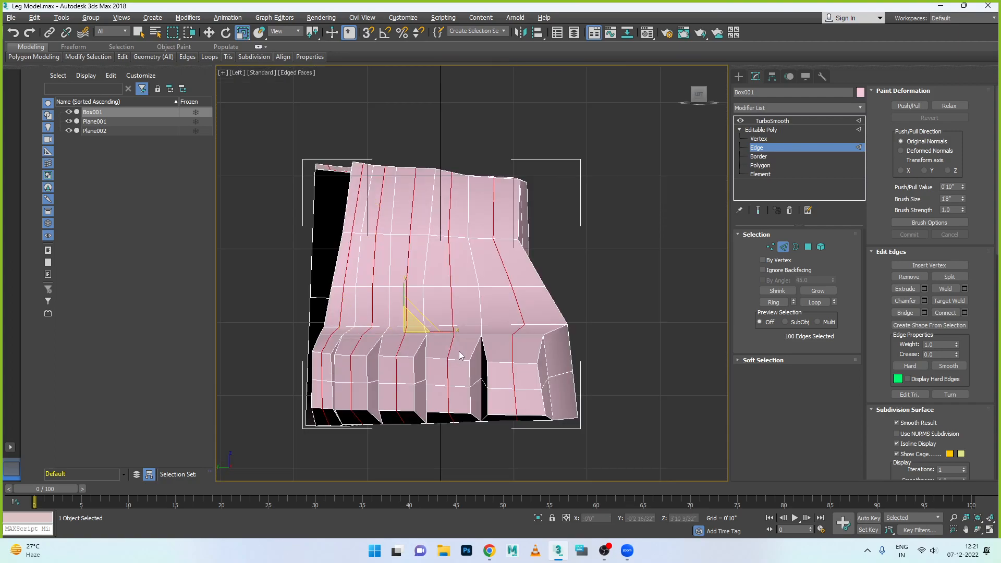
pyautogui.moveTo(403, 288); pyautogui.dragTo(403, 277)
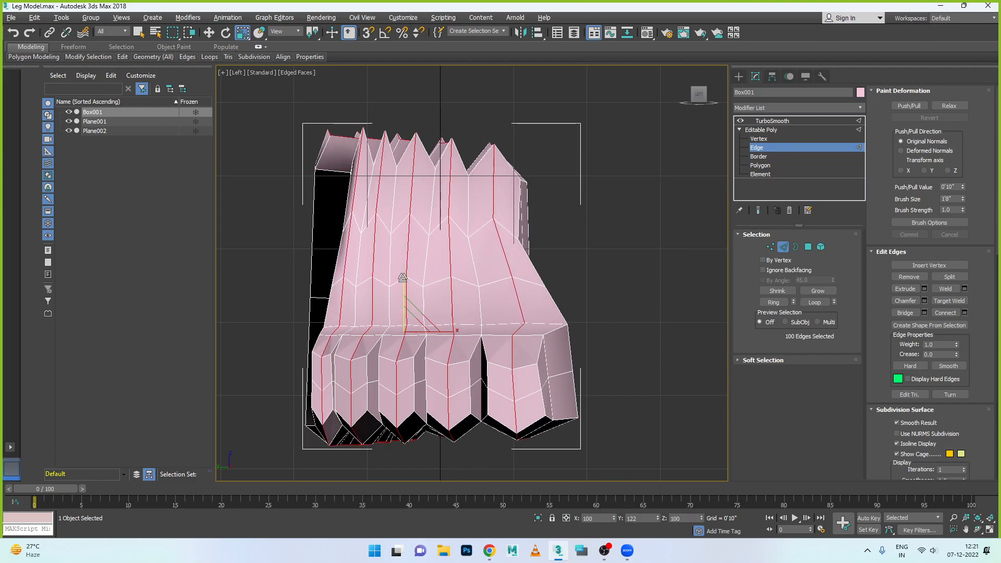
pyautogui.hotkey('ctrl', 'z')
pyautogui.keyDown('alt'); pyautogui.moveTo(480, 356); pyautogui.dragTo(400, 344, button='middle'); pyautogui.keyUp('alt')
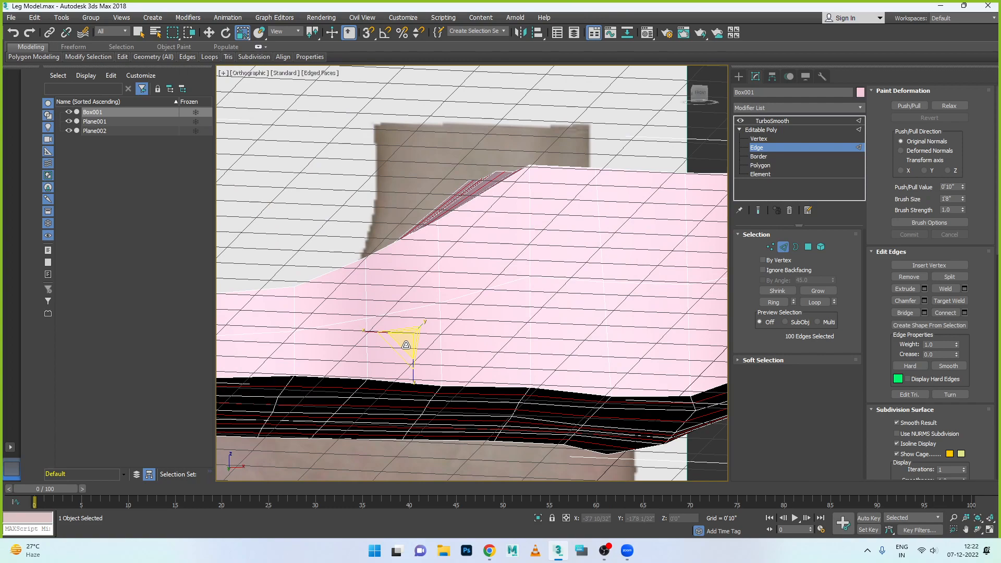
pyautogui.press('l')
pyautogui.hotkey('alt', 'w')
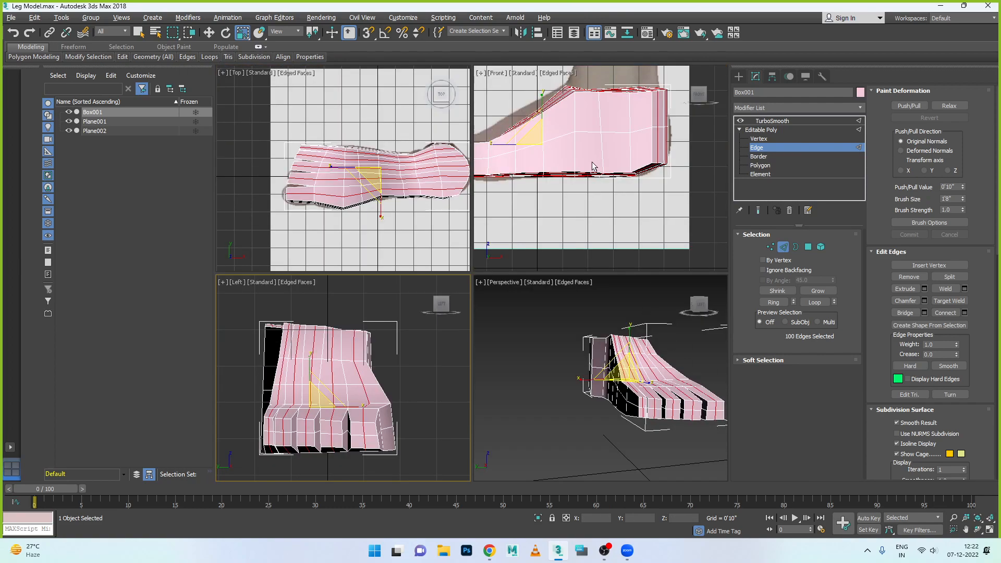
pyautogui.hotkey('alt', 'w')
pyautogui.scroll(-4, 584, 238)
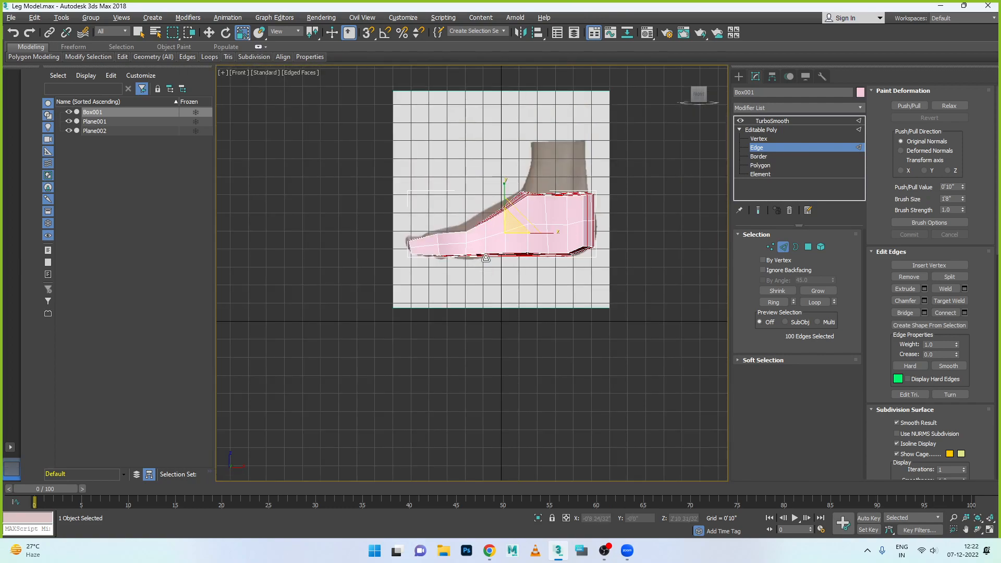
# - Try scaling the lengthwise loops up vertically in the front view, compare them in the top view, and undo the scaling
pyautogui.scroll(5, 421, 179)
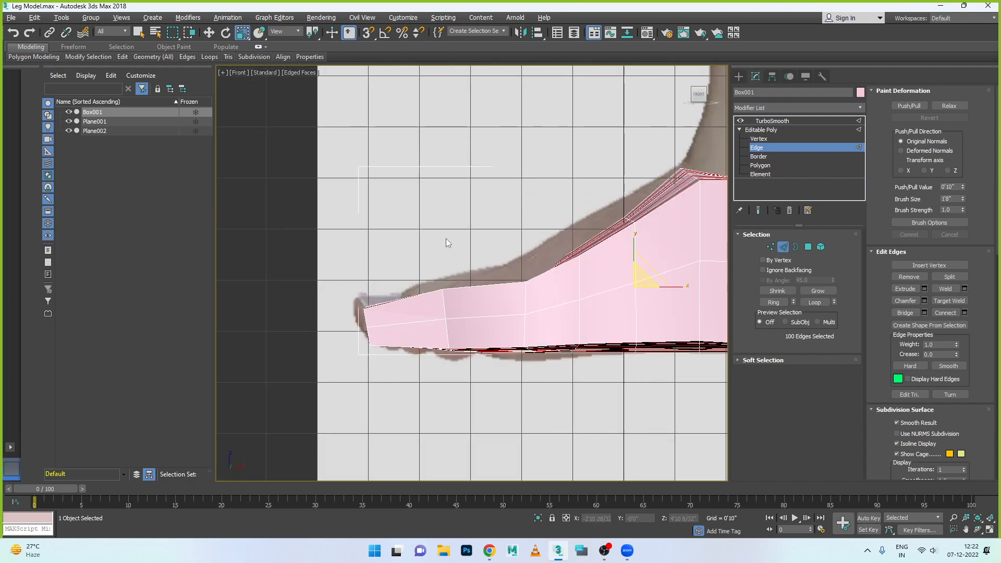
pyautogui.scroll(-2, 446, 239)
pyautogui.moveTo(581, 224); pyautogui.dragTo(578, 216)
pyautogui.hotkey('alt', 'w')
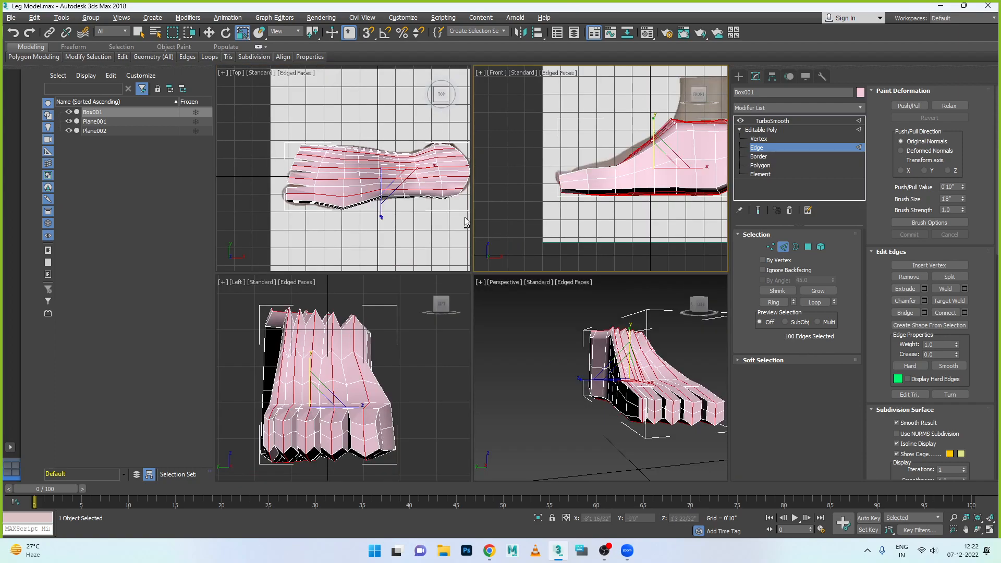
pyautogui.middleClick(397, 189)
pyautogui.hotkey('alt', 'w')
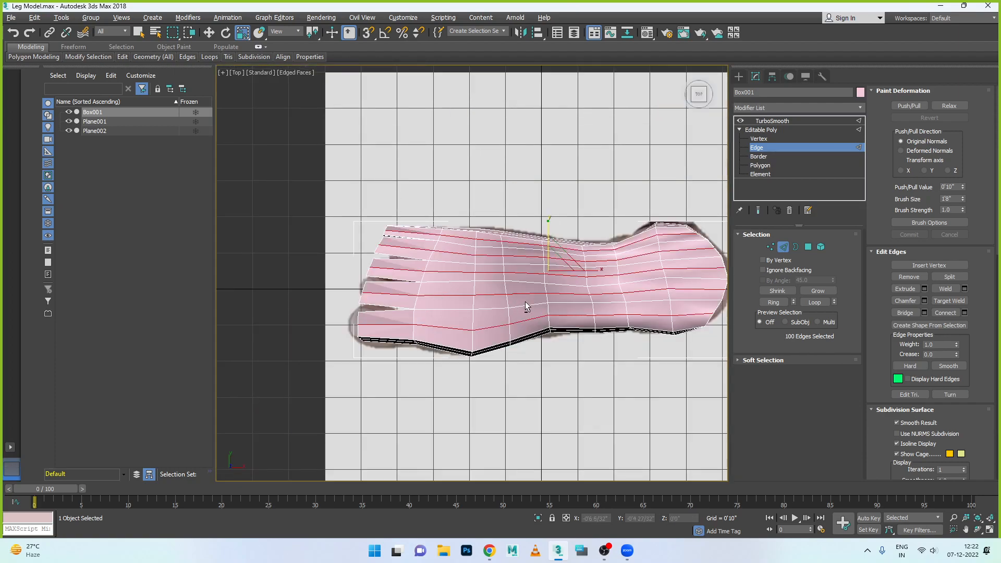
pyautogui.hotkey('alt', 'w')
pyautogui.middleClick(540, 223)
pyautogui.hotkey('alt', 'w')
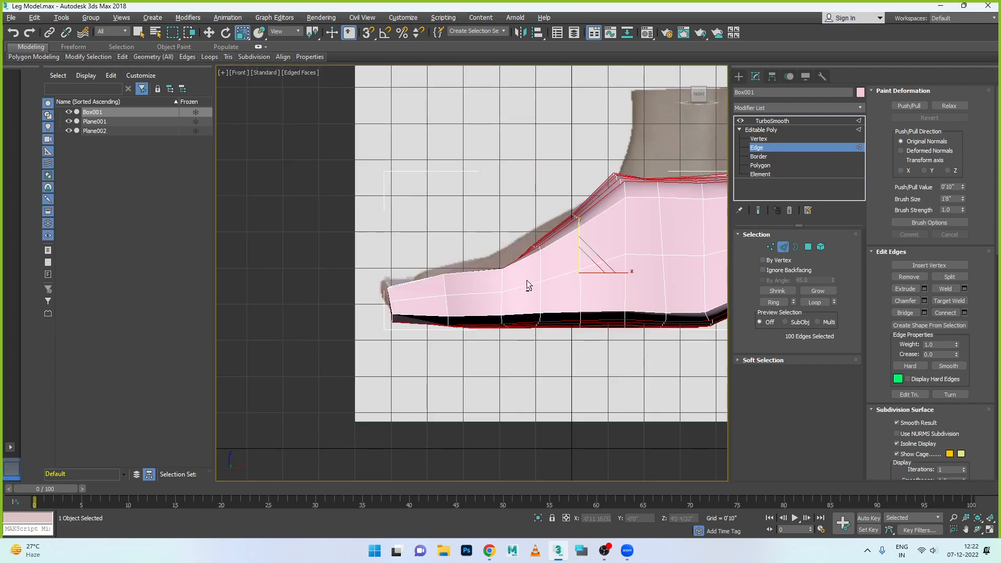
pyautogui.scroll(-3, 490, 281)
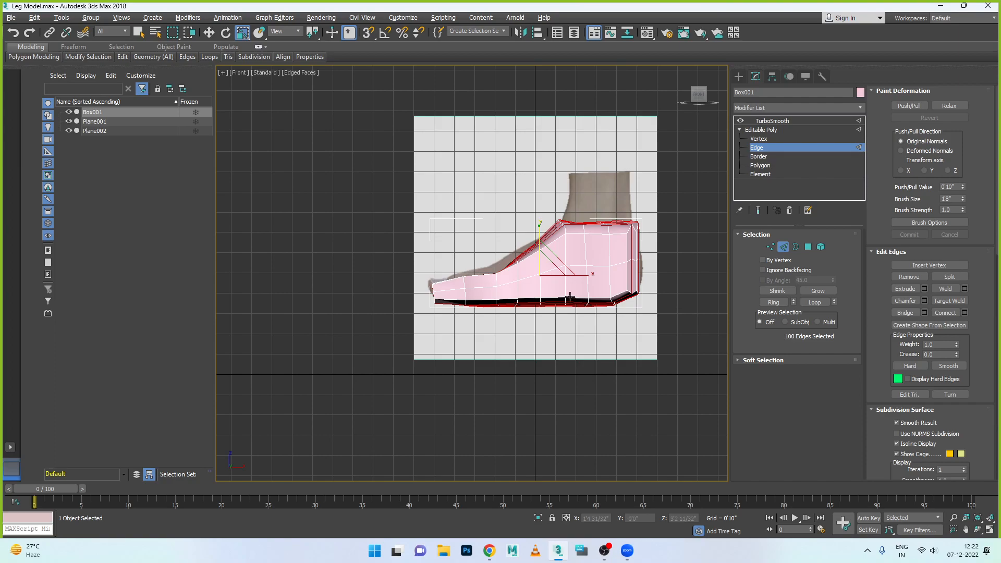
pyautogui.hotkey('ctrl', 'z')
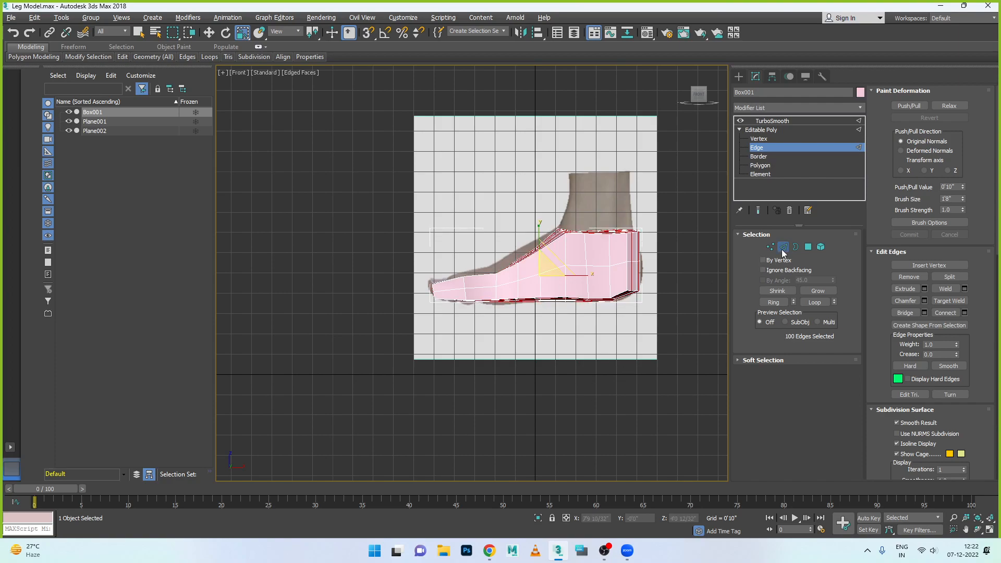
# - Limit the selection to the lengthwise loops on top of the foot and move them up vertically to round the toes and instep
pyautogui.click(208, 32)
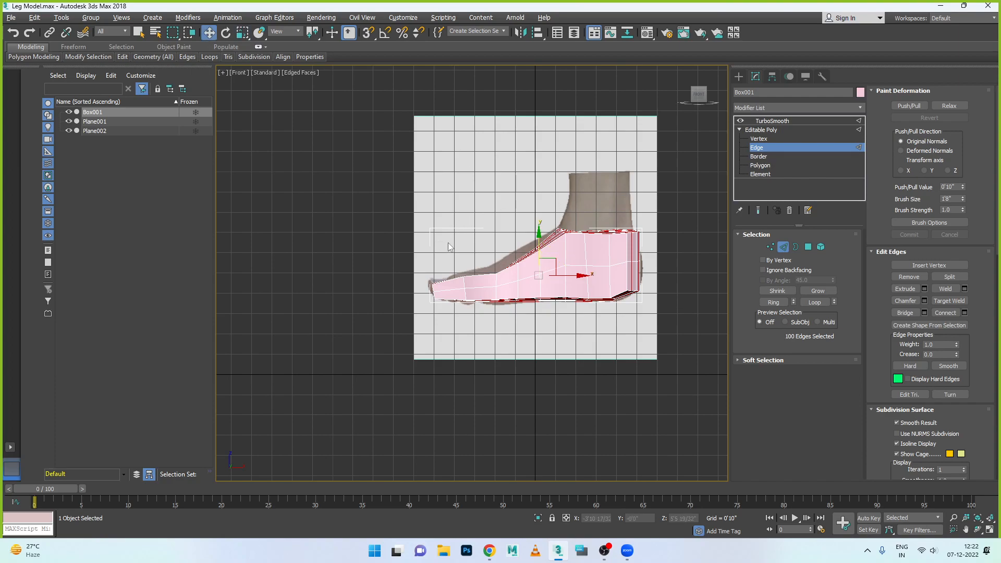
pyautogui.moveTo(394, 328); pyautogui.dragTo(674, 289)
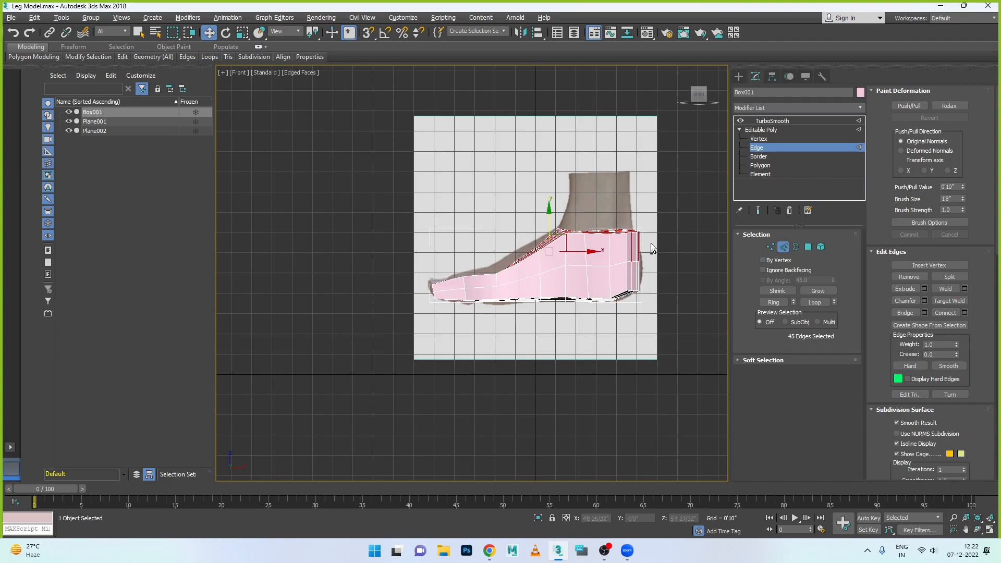
pyautogui.keyDown('alt'); pyautogui.moveTo(628, 266); pyautogui.dragTo(616, 275); pyautogui.keyUp('alt')
pyautogui.moveTo(537, 217); pyautogui.dragTo(534, 198)
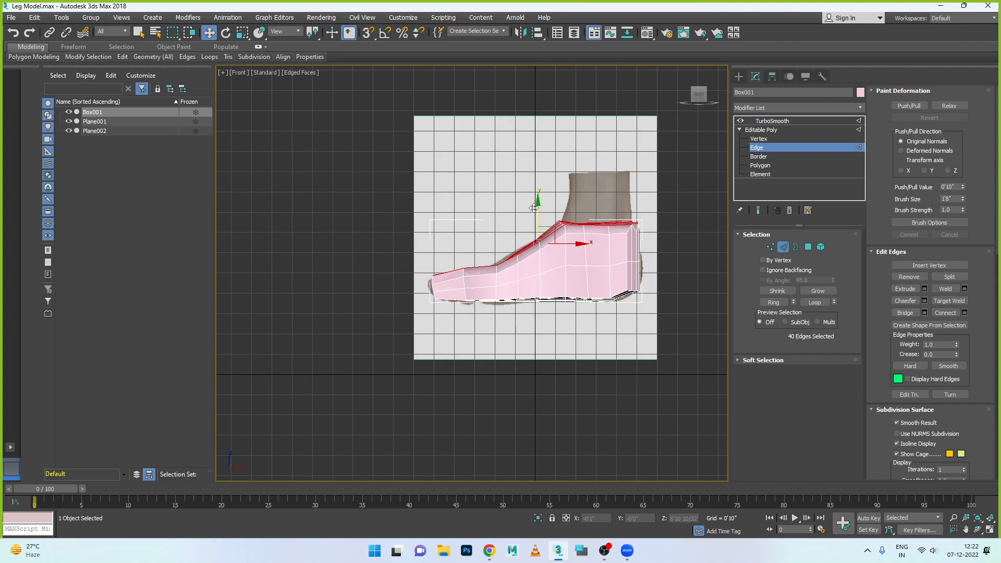
pyautogui.hotkey('alt', 'w')
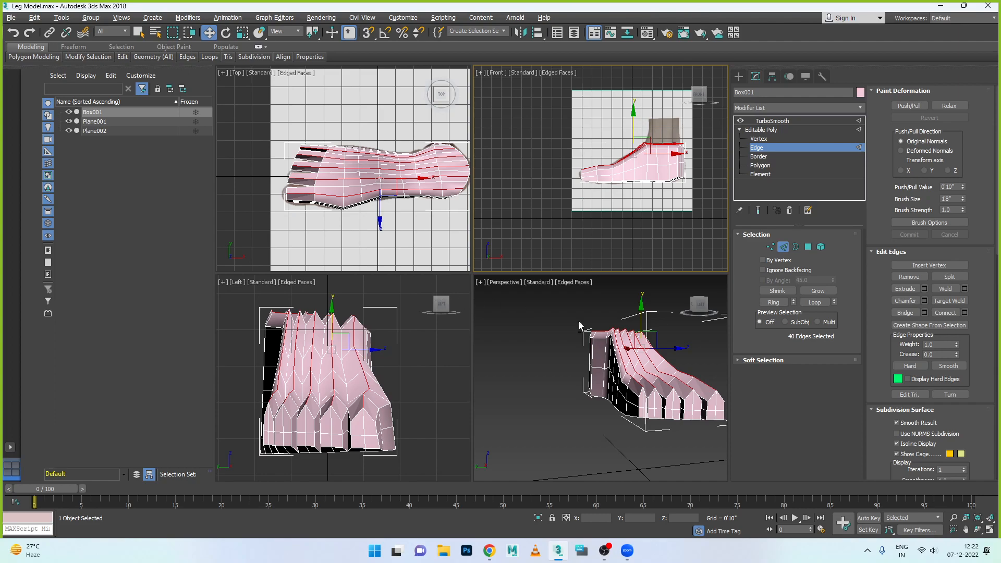
pyautogui.hotkey('alt', 'w')
pyautogui.keyDown('alt'); pyautogui.moveTo(591, 334); pyautogui.dragTo(506, 339, button='middle'); pyautogui.keyUp('alt')
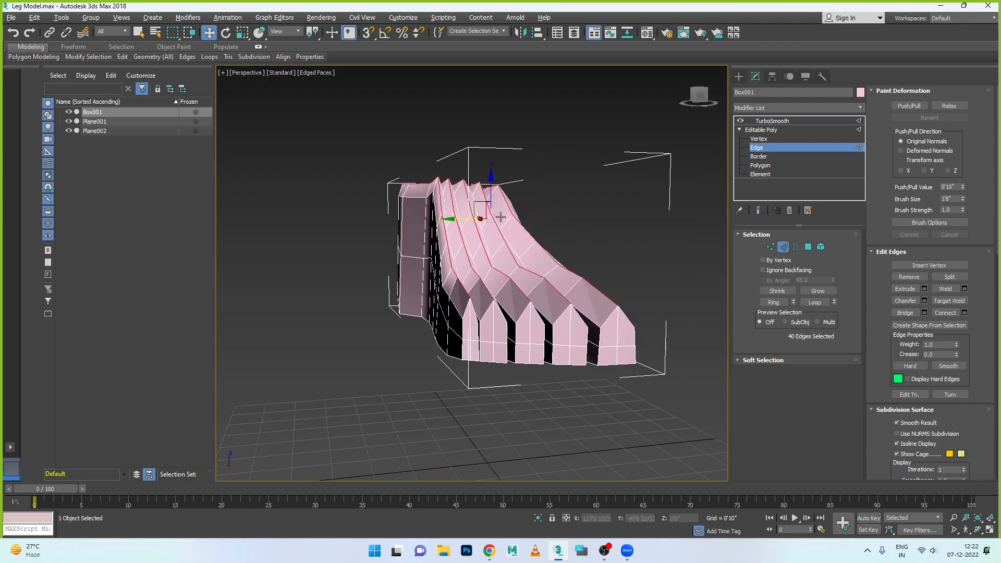
pyautogui.moveTo(491, 177); pyautogui.dragTo(492, 193)
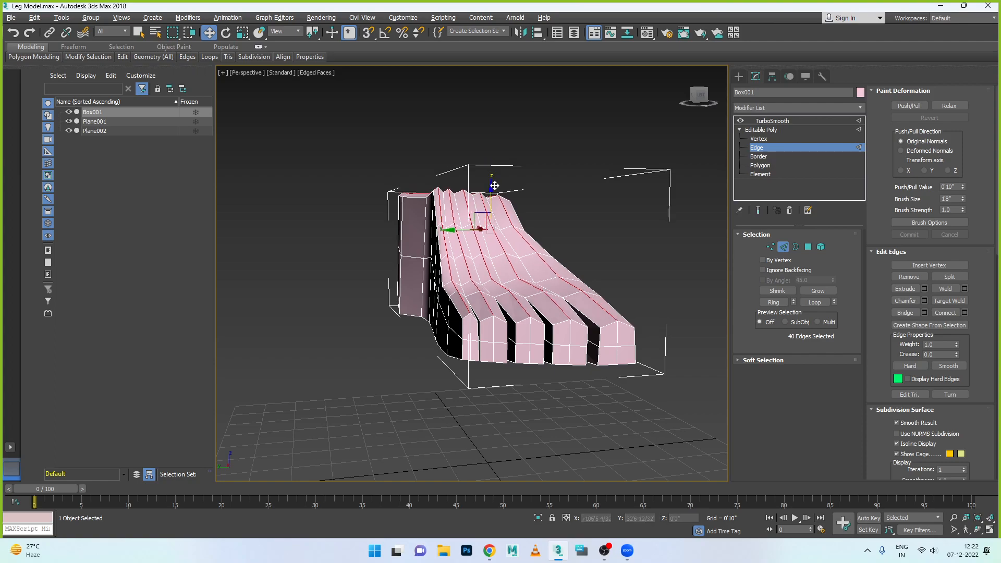
# - Select the centre edges on the underside of the toes and move them down slightly to round the toe bottoms
pyautogui.keyDown('alt'); pyautogui.moveTo(531, 289); pyautogui.dragTo(536, 237, button='middle'); pyautogui.keyUp('alt')
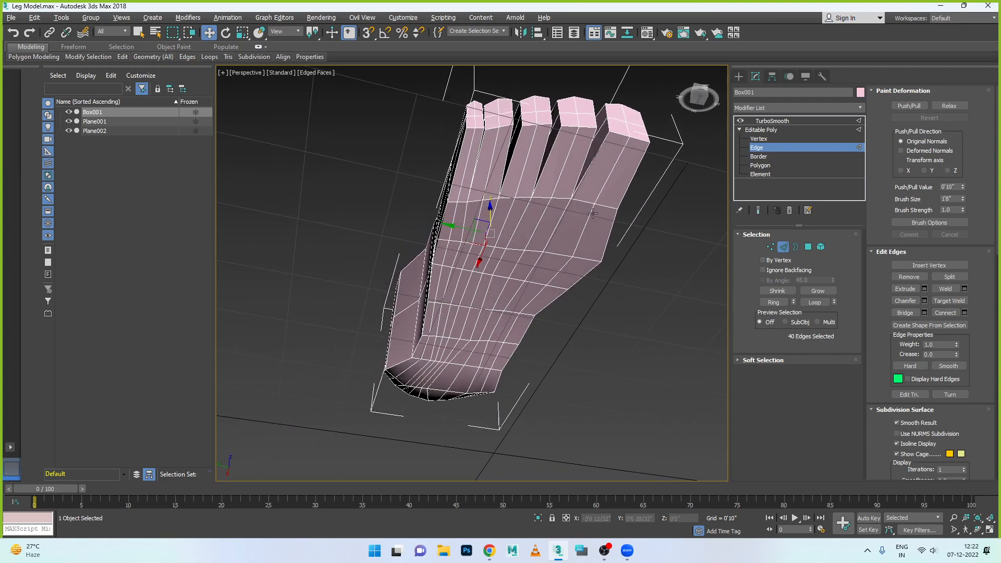
pyautogui.keyDown('alt'); pyautogui.moveTo(591, 214); pyautogui.dragTo(628, 217, button='middle'); pyautogui.keyUp('alt')
pyautogui.click(630, 211)
pyautogui.keyDown('ctrl'); pyautogui.click(599, 188); pyautogui.keyUp('ctrl')
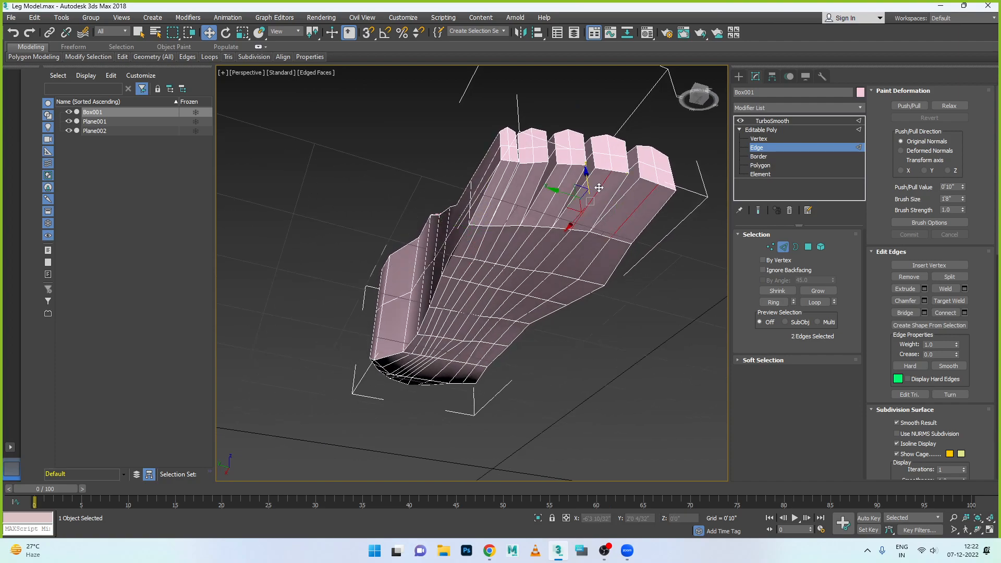
pyautogui.keyDown('ctrl'); pyautogui.click(562, 183); pyautogui.keyUp('ctrl')
pyautogui.keyDown('ctrl'); pyautogui.click(501, 177); pyautogui.keyUp('ctrl')
pyautogui.keyDown('alt'); pyautogui.moveTo(502, 176); pyautogui.dragTo(577, 176, button='middle'); pyautogui.keyUp('alt')
pyautogui.moveTo(588, 164); pyautogui.dragTo(589, 170)
# - Select the horizontal edge loop around the toes and foot sides and scale it outward along Y to round the sides
pyautogui.keyDown('alt'); pyautogui.moveTo(590, 196); pyautogui.dragTo(523, 200, button='middle'); pyautogui.keyUp('alt')
pyautogui.click(532, 202)
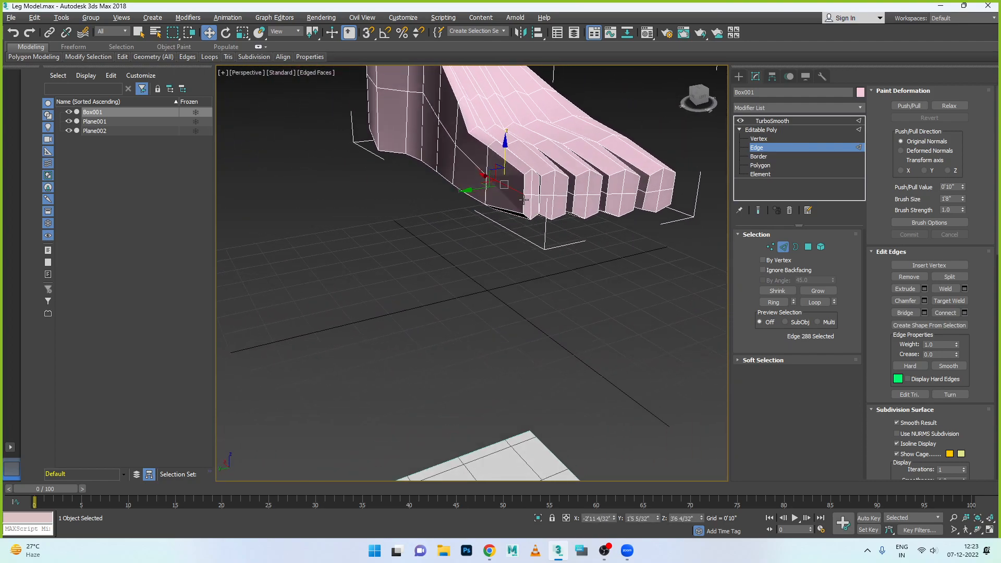
pyautogui.doubleClick(490, 177)
pyautogui.keyDown('alt'); pyautogui.moveTo(474, 164); pyautogui.dragTo(495, 216, button='middle'); pyautogui.keyUp('alt')
pyautogui.press('r')
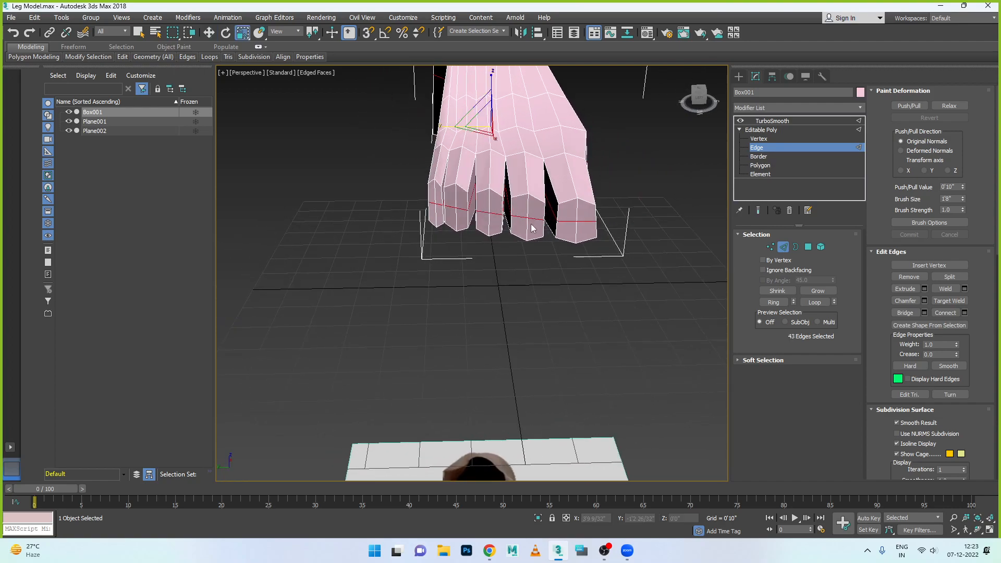
pyautogui.keyDown('alt'); pyautogui.moveTo(472, 154); pyautogui.dragTo(441, 140, button='middle'); pyautogui.keyUp('alt')
pyautogui.moveTo(442, 131); pyautogui.dragTo(436, 131)
pyautogui.keyDown('alt'); pyautogui.moveTo(436, 131); pyautogui.dragTo(565, 196, button='middle'); pyautogui.keyUp('alt')
# - Move the middle, upper and lower edges on the big toe's inner side along Y to shape its gap with the second toe
pyautogui.scroll(3, 559, 198)
pyautogui.click(599, 194)
pyautogui.press('w')
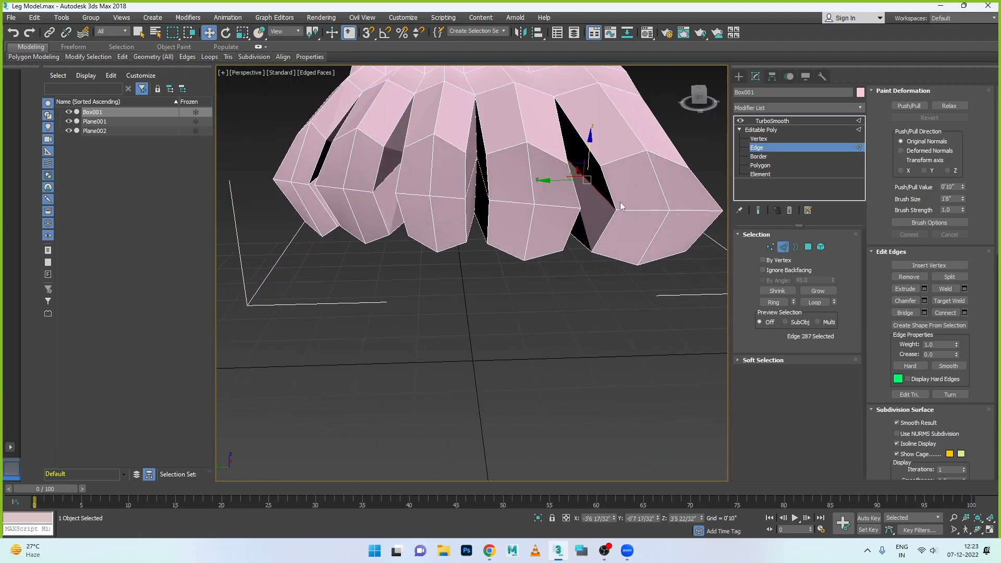
pyautogui.moveTo(567, 181); pyautogui.dragTo(539, 180)
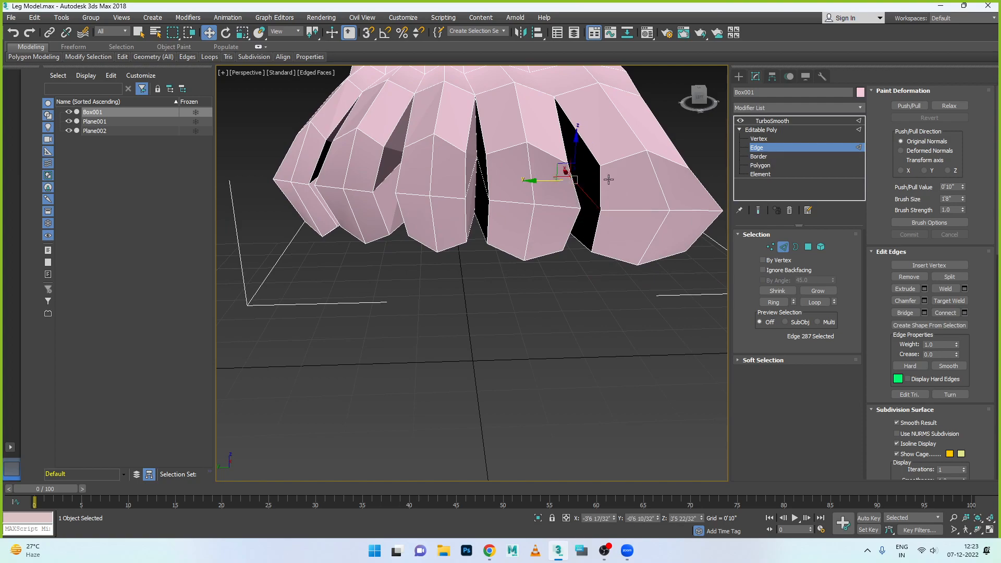
pyautogui.click(597, 162)
pyautogui.moveTo(536, 127); pyautogui.dragTo(583, 187)
pyautogui.click(581, 247)
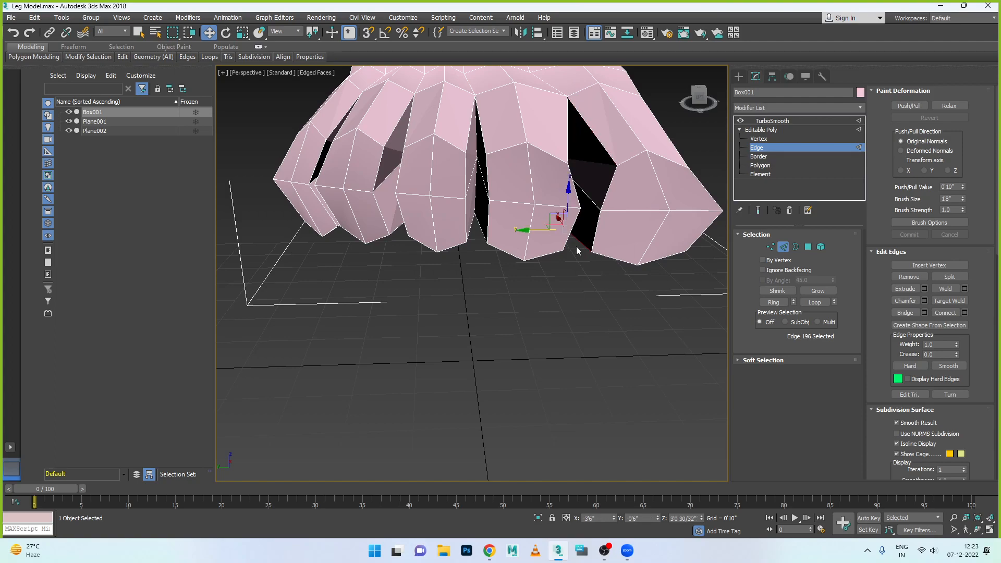
pyautogui.moveTo(527, 234); pyautogui.dragTo(536, 234)
# - Shift the big toe's upper outer edge outward along Y and adjust its lower outer edge to round the toe
pyautogui.keyDown('alt'); pyautogui.moveTo(634, 244); pyautogui.dragTo(652, 199, button='middle'); pyautogui.keyUp('alt')
pyautogui.click(649, 137)
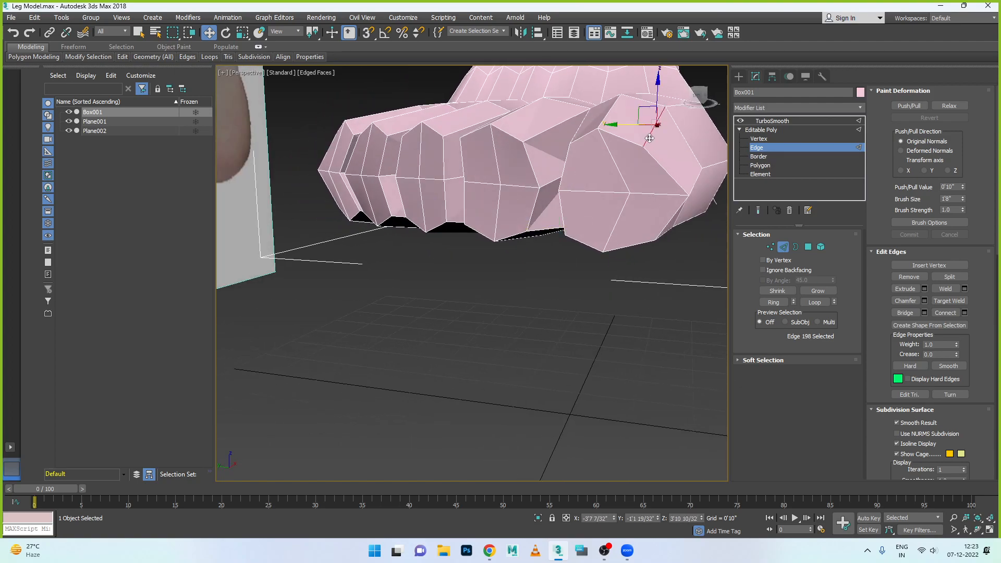
pyautogui.moveTo(626, 128); pyautogui.dragTo(670, 239)
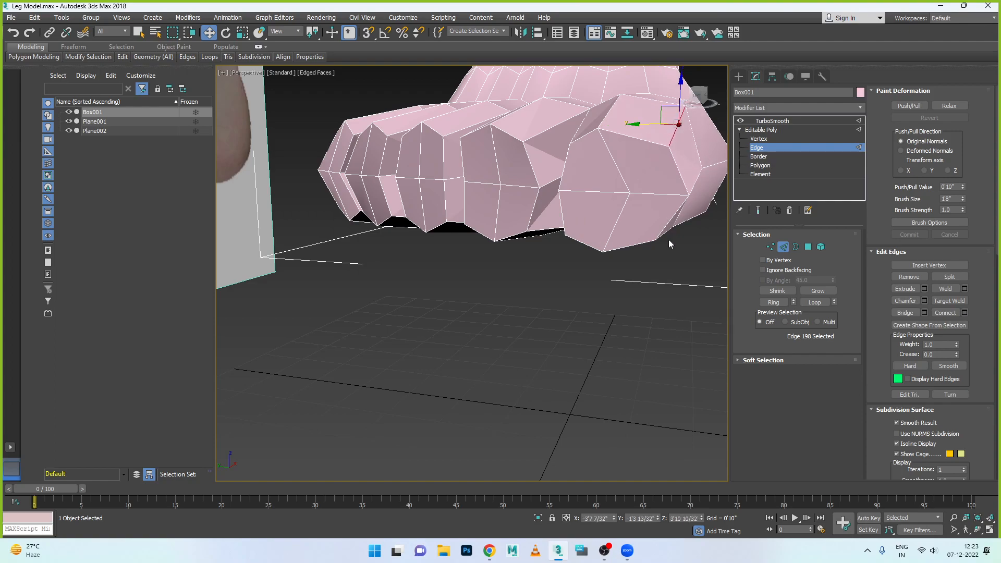
pyautogui.moveTo(660, 243)
pyautogui.keyDown('alt'); pyautogui.mouseDown(button='middle')
pyautogui.moveTo(650, 233)
pyautogui.moveTo(654, 248)
pyautogui.mouseUp(button='middle'); pyautogui.keyUp('alt')
pyautogui.click(658, 233)
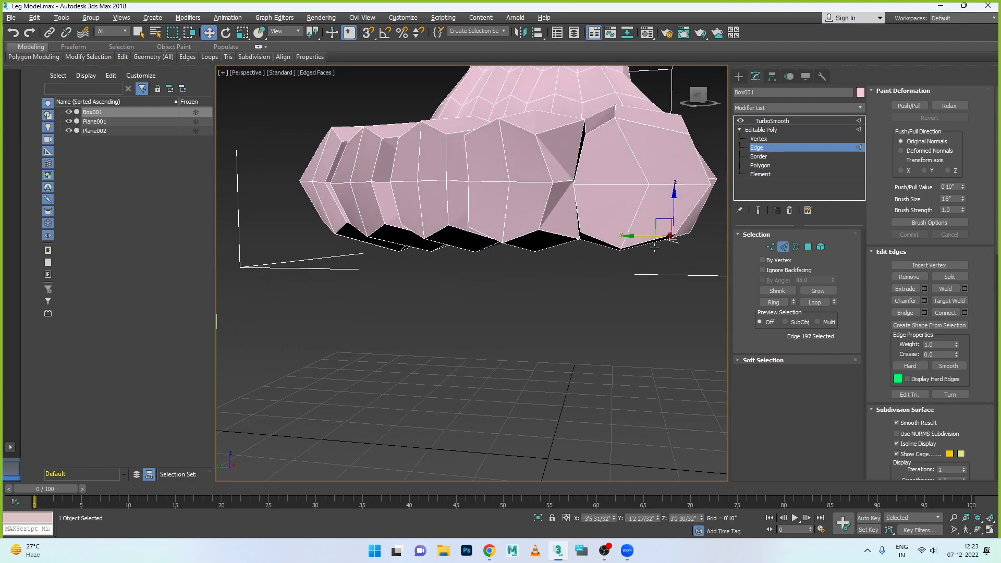
# - Move the vertex at the centre of the big toe's tip sideways along Y to recentre it
pyautogui.click(770, 247)
pyautogui.click(648, 185)
pyautogui.moveTo(627, 185); pyautogui.dragTo(612, 137)
pyautogui.scroll(-8, 620, 135)
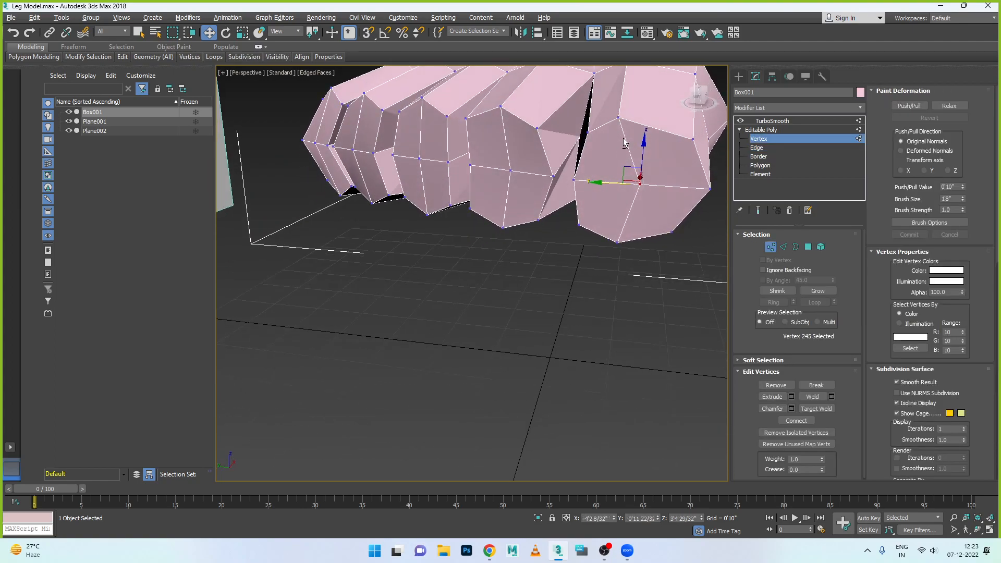
# - Move the lengthwise edge on top of the big toe along Y in the top view to centre it on the toe
pyautogui.hotkey('alt', 'w')
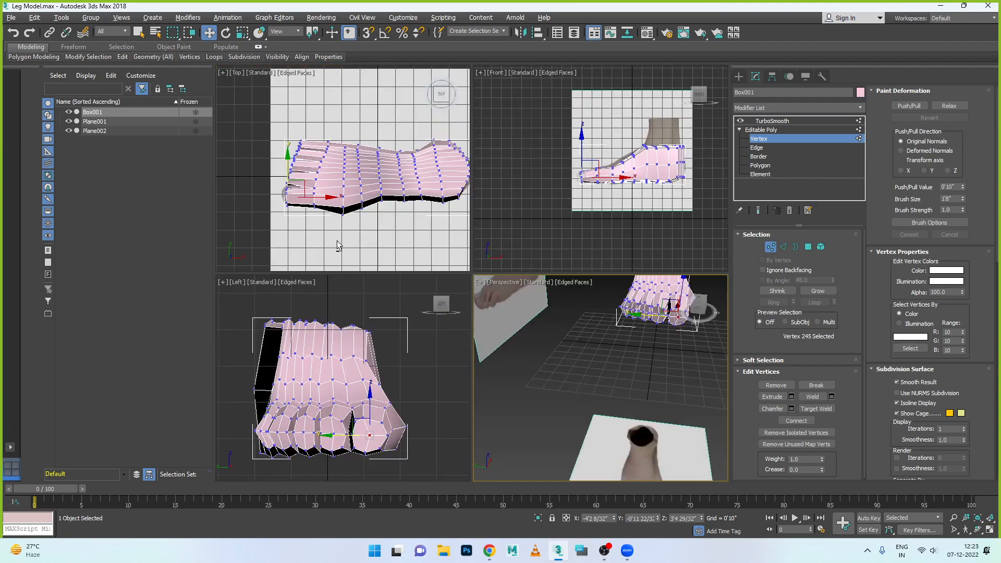
pyautogui.hotkey('alt', 'w')
pyautogui.scroll(4, 408, 340)
pyautogui.scroll(3, 407, 341)
pyautogui.scroll(-3, 401, 323)
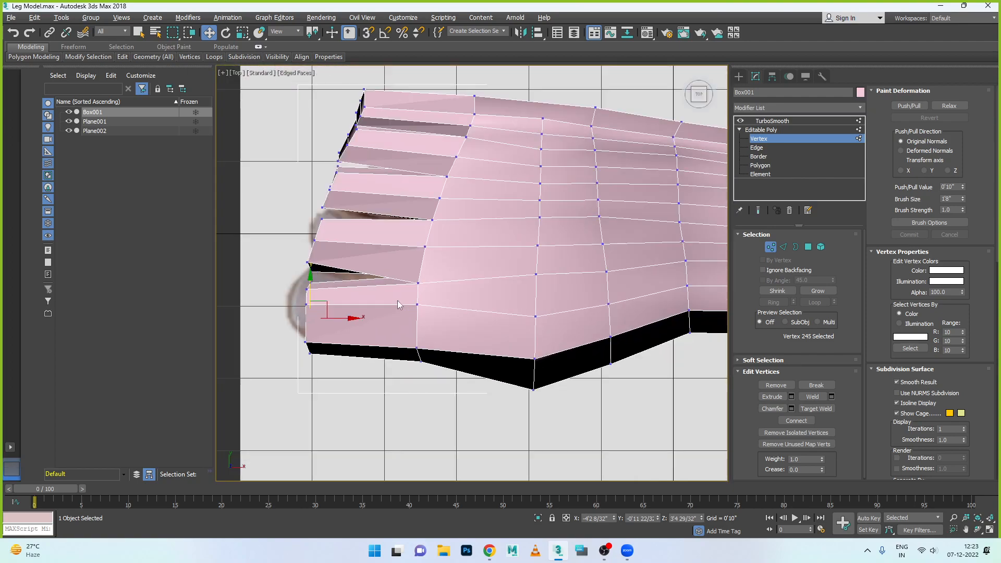
pyautogui.click(784, 247)
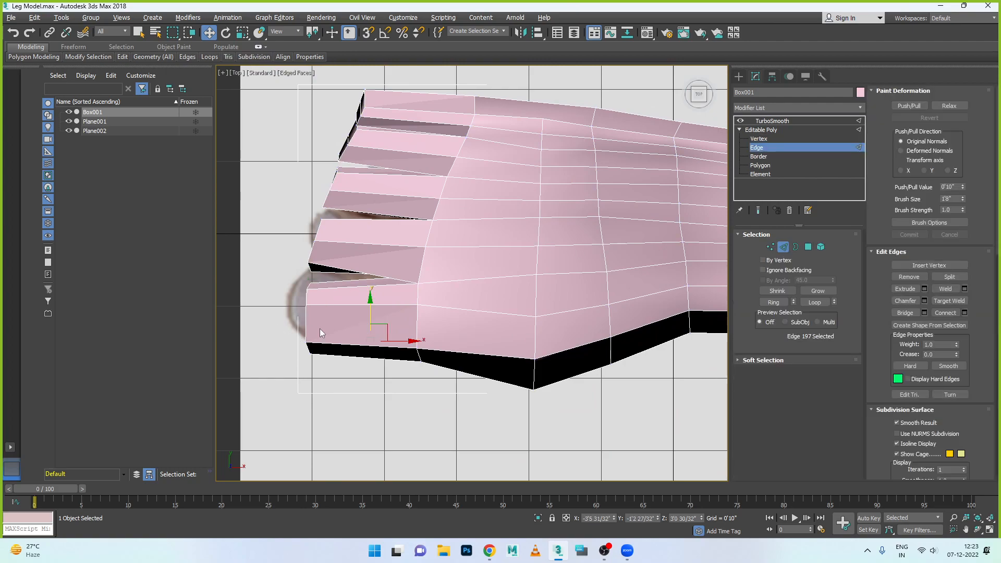
pyautogui.click(369, 308)
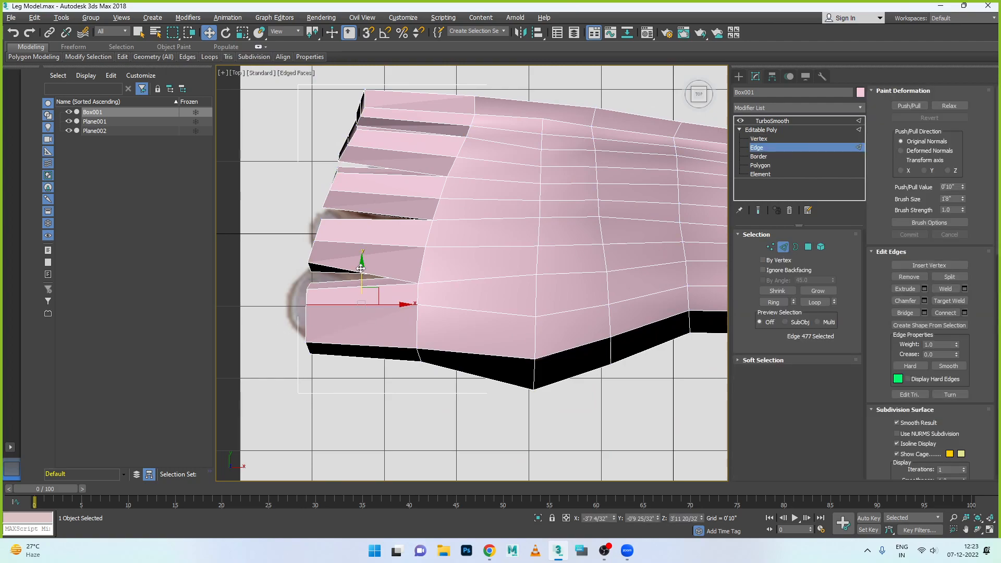
pyautogui.moveTo(364, 280); pyautogui.dragTo(363, 278)
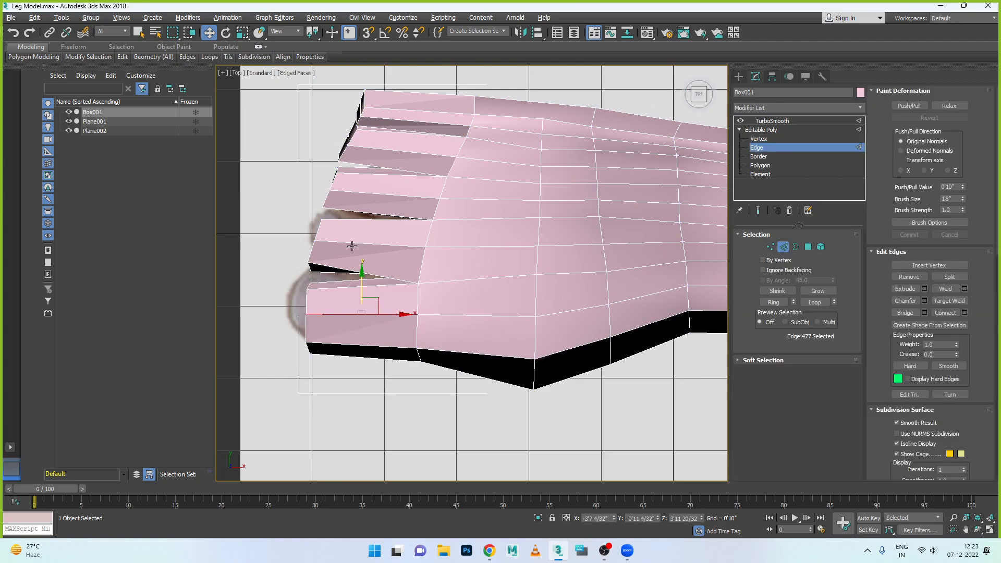
# - Adjust the side edges of the second and third toes along Y in the top view to refine the gaps between toes
pyautogui.click(360, 270)
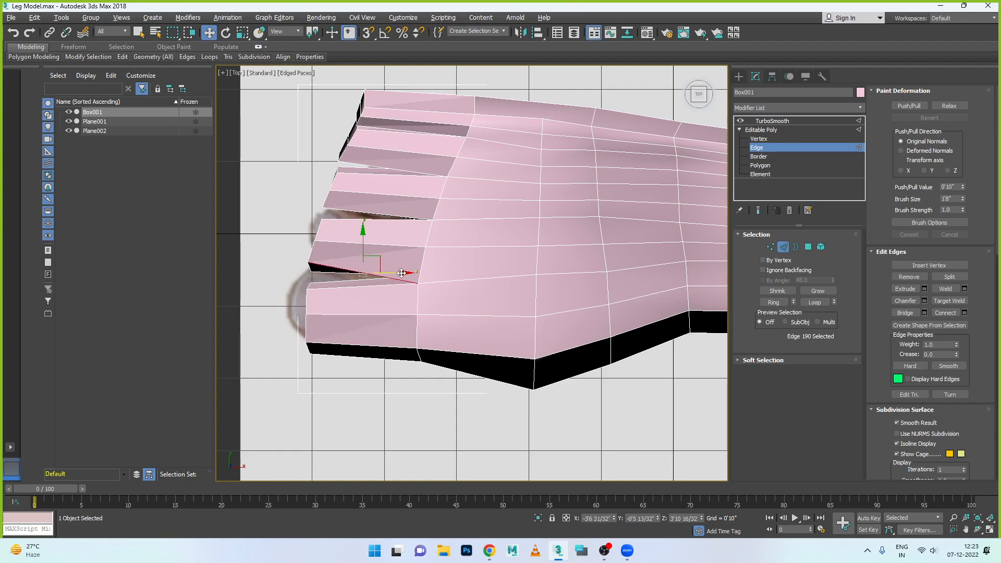
pyautogui.moveTo(362, 244); pyautogui.dragTo(361, 238)
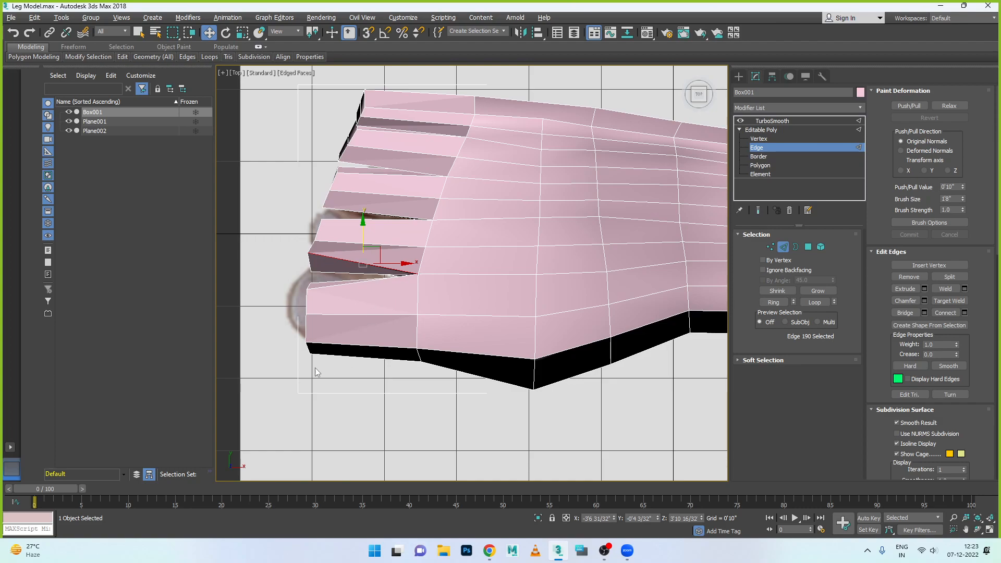
pyautogui.click(365, 282)
pyautogui.click(379, 219)
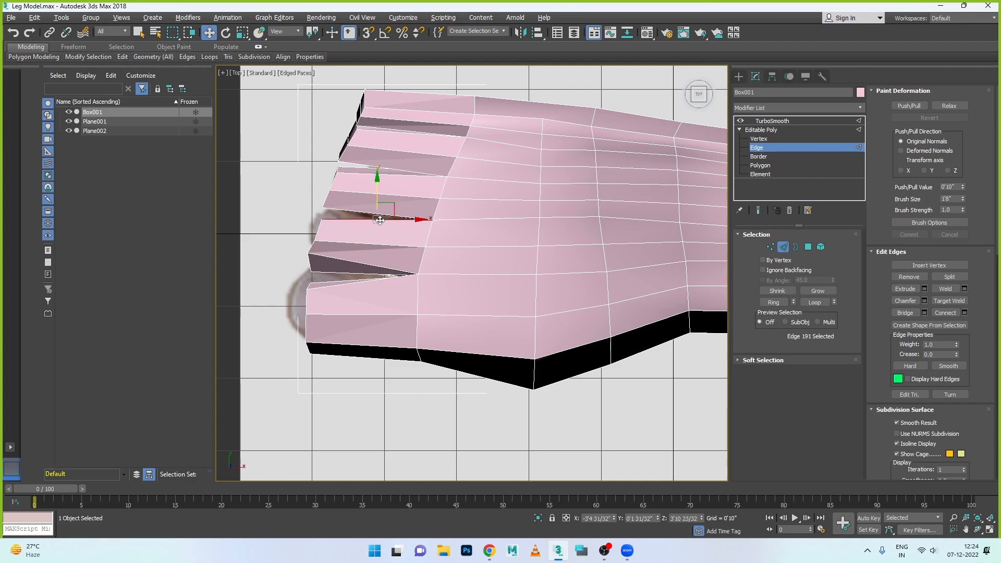
pyautogui.moveTo(377, 199)
pyautogui.mouseDown()
pyautogui.moveTo(374, 215)
pyautogui.moveTo(378, 184)
pyautogui.mouseUp()
pyautogui.click(366, 214)
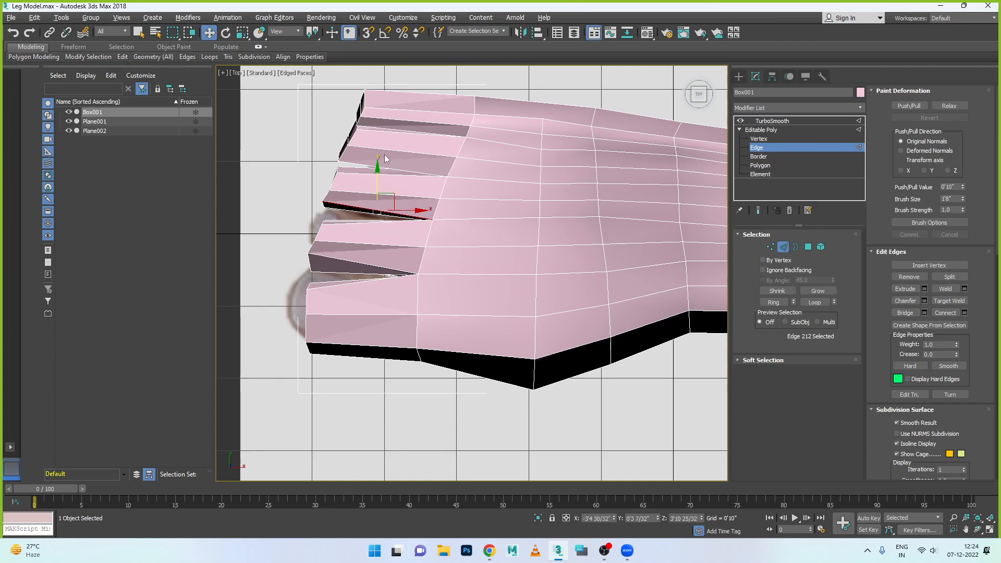
# - Inspect the reshaped toes and the side of the foot from an angled close-up view
pyautogui.scroll(-3, 496, 180)
pyautogui.scroll(2, 542, 170)
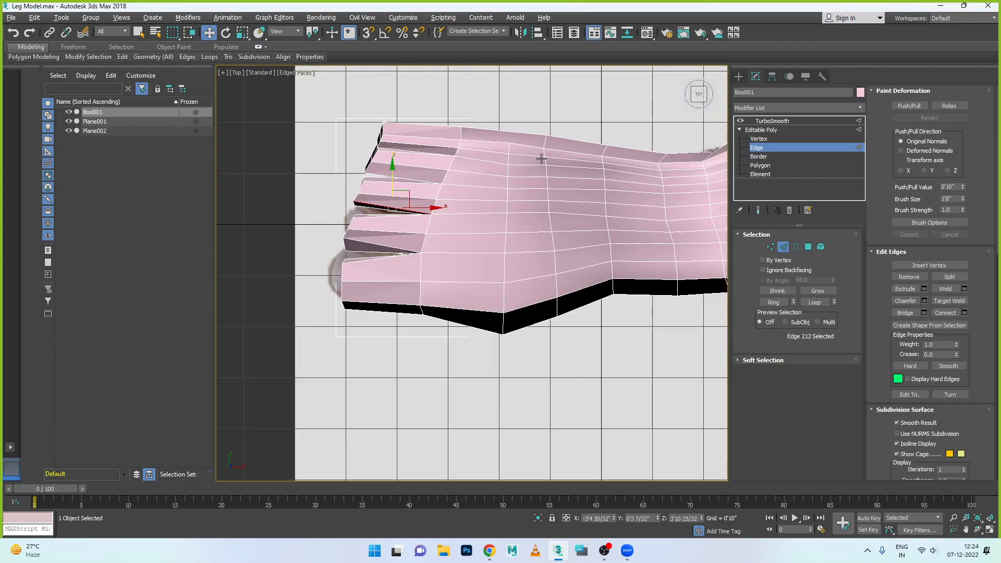
pyautogui.hotkey('alt', 'w')
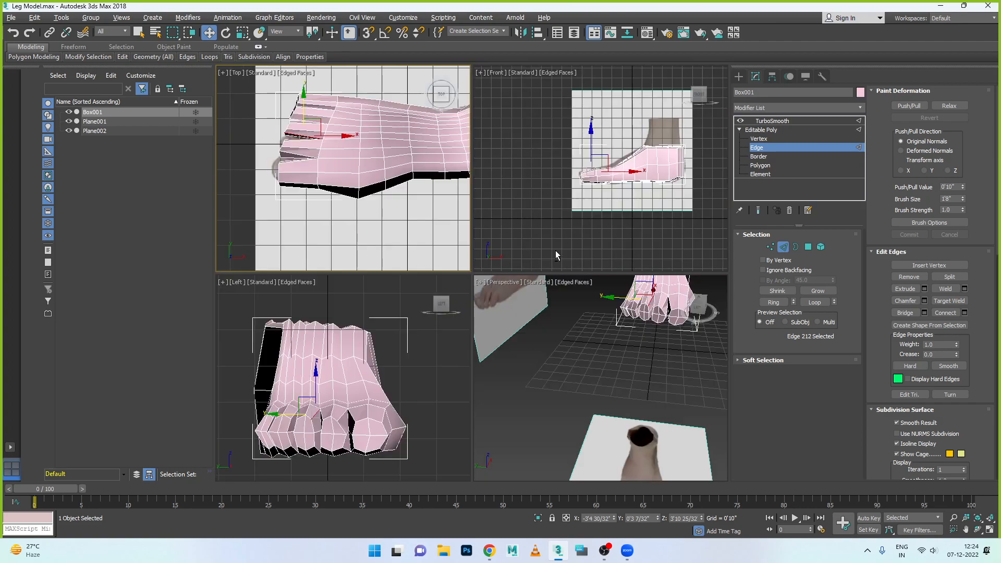
pyautogui.hotkey('alt', 'w')
pyautogui.keyDown('alt'); pyautogui.moveTo(421, 358); pyautogui.dragTo(420, 366, button='middle'); pyautogui.keyUp('alt')
pyautogui.keyDown('alt'); pyautogui.moveTo(666, 390); pyautogui.dragTo(572, 380, button='middle'); pyautogui.keyUp('alt')
pyautogui.moveTo(635, 377); pyautogui.dragTo(594, 355, button='middle')
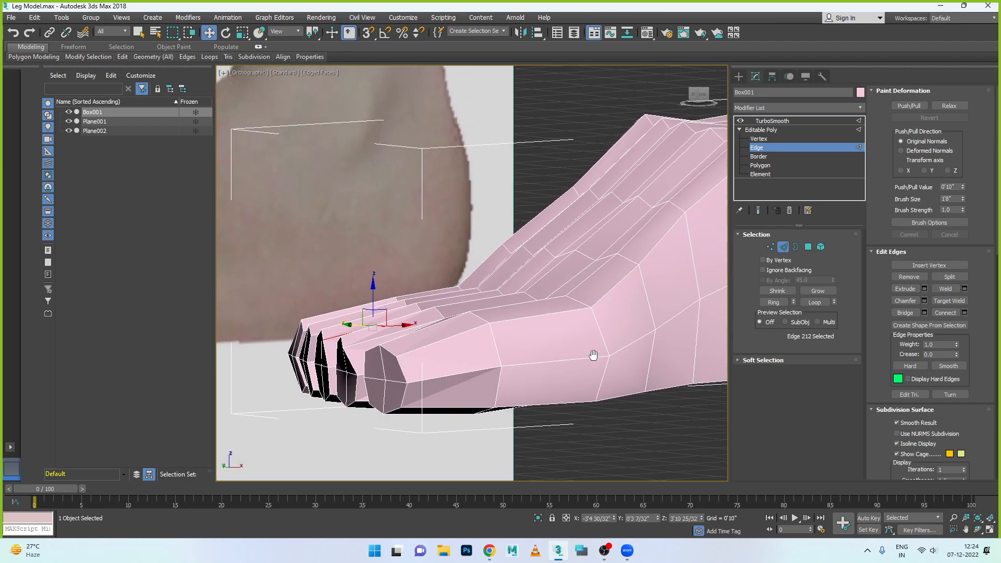
# - Preview the foot with TurboSmooth and examine the smoothed toes from an angled close-up
pyautogui.keyDown('alt'); pyautogui.moveTo(503, 357); pyautogui.dragTo(549, 371, button='middle'); pyautogui.keyUp('alt')
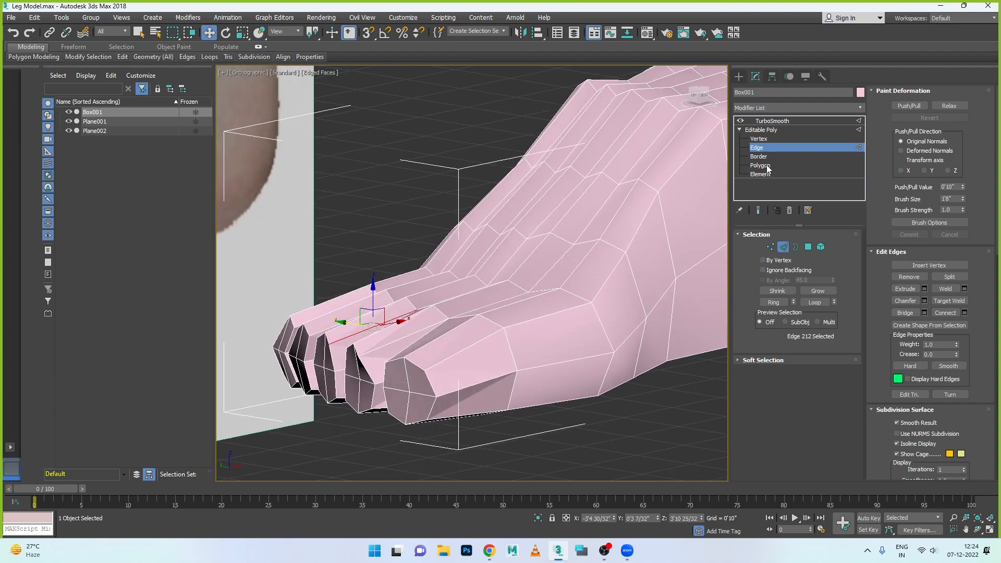
pyautogui.click(761, 130)
pyautogui.click(772, 120)
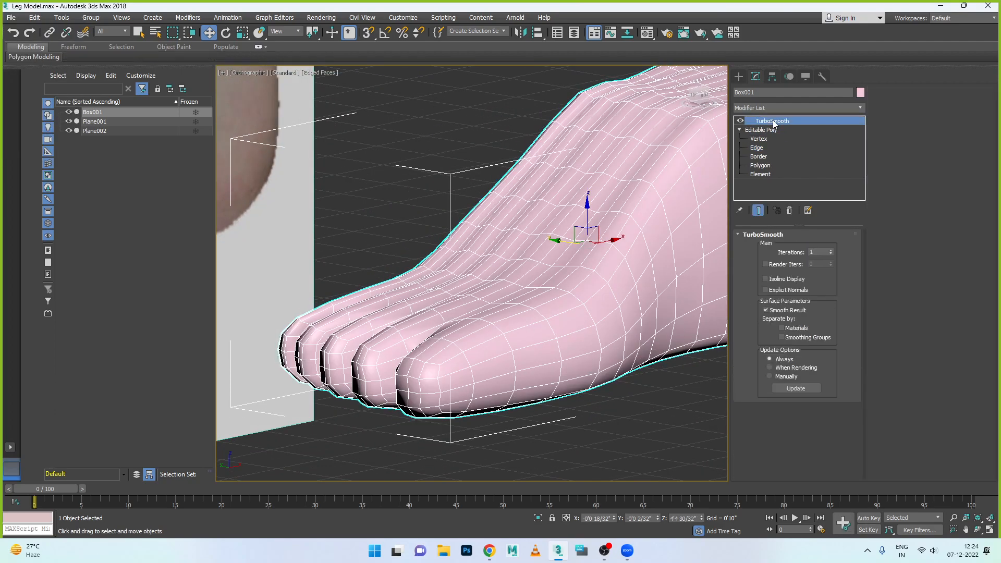
pyautogui.click(587, 402)
pyautogui.keyDown('alt'); pyautogui.moveTo(587, 402); pyautogui.dragTo(615, 373, button='middle'); pyautogui.keyUp('alt')
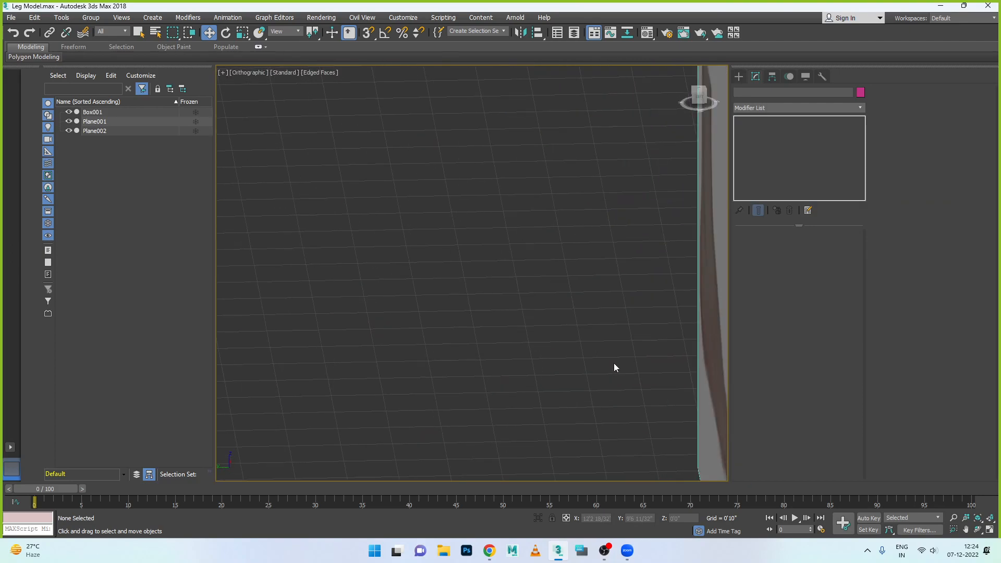
# - Switch the orthographic viewport to the Left view and select the smoothed foot there
pyautogui.hotkey('alt', 'w')
pyautogui.click(610, 357)
pyautogui.hotkey('alt', 'w')
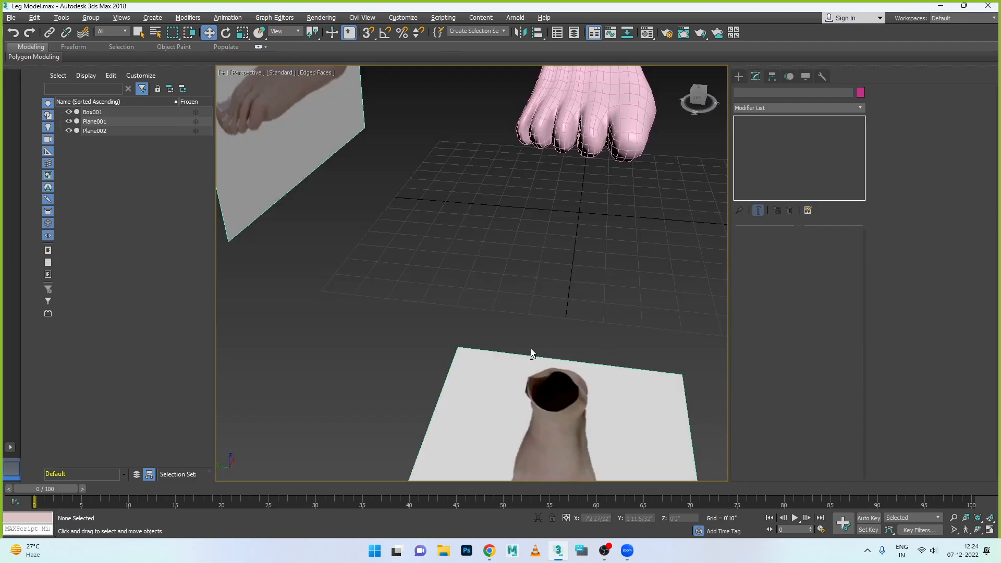
pyautogui.hotkey('alt', 'w')
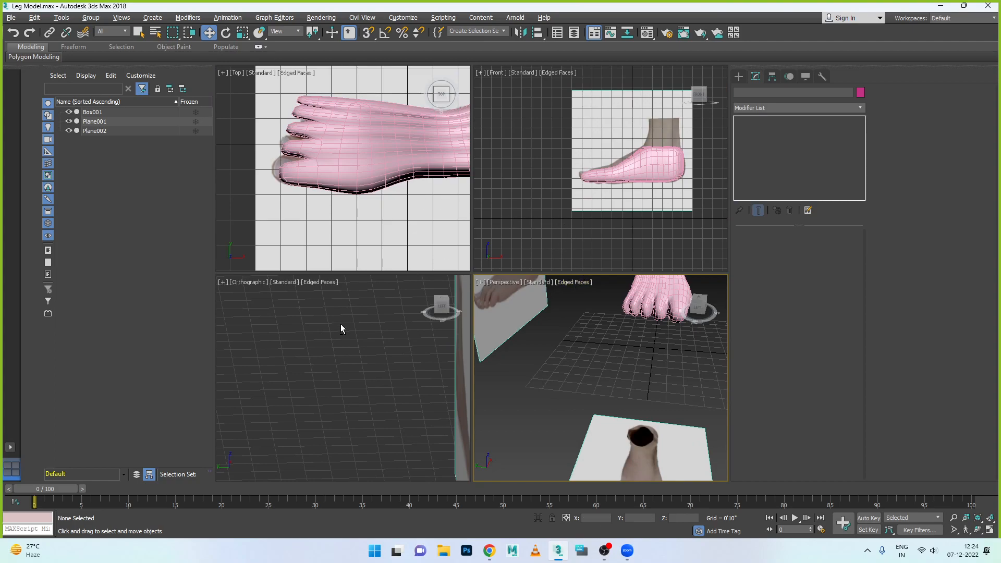
pyautogui.hotkey('alt', 'w')
pyautogui.press('l')
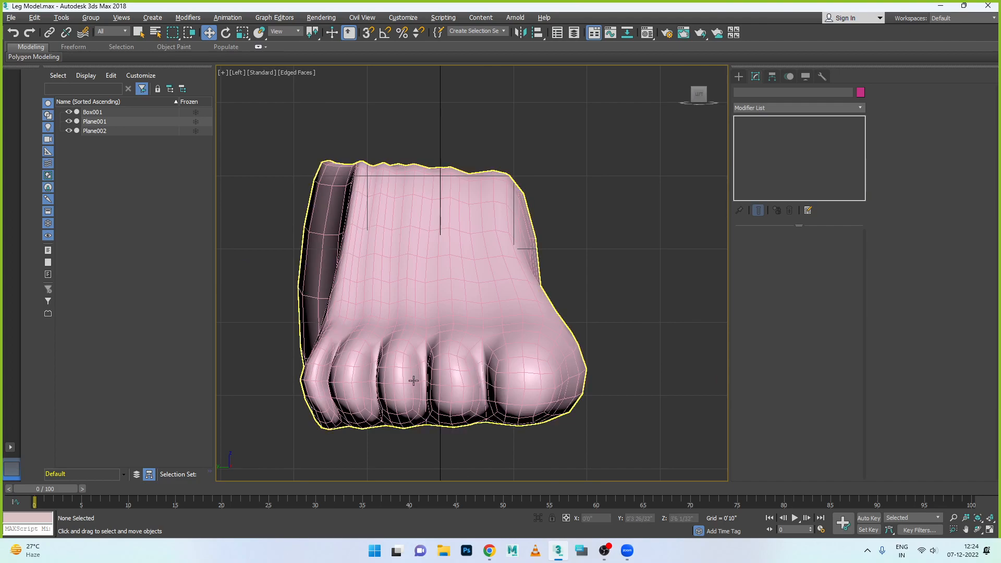
pyautogui.click(509, 367)
pyautogui.click(605, 424)
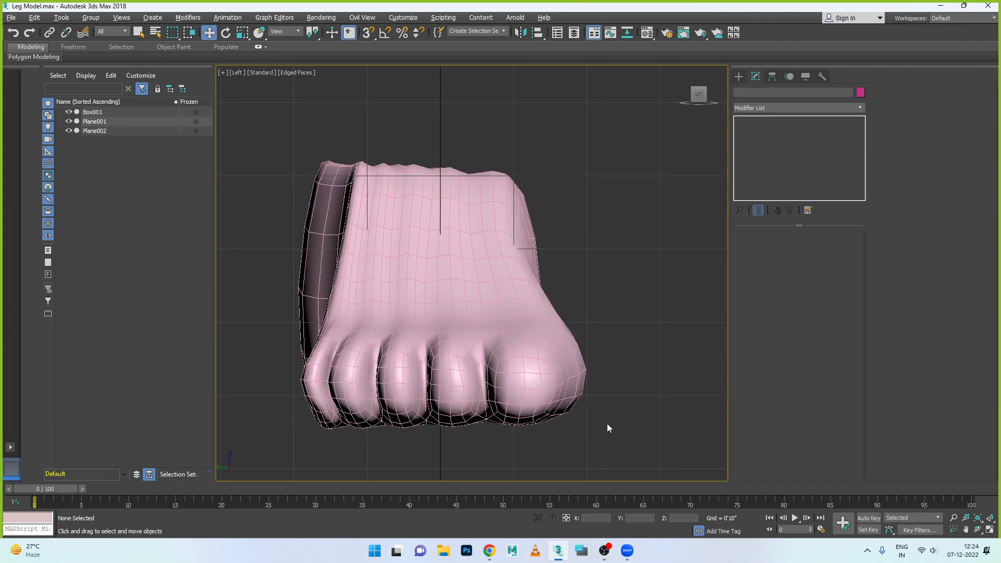
pyautogui.click(569, 365)
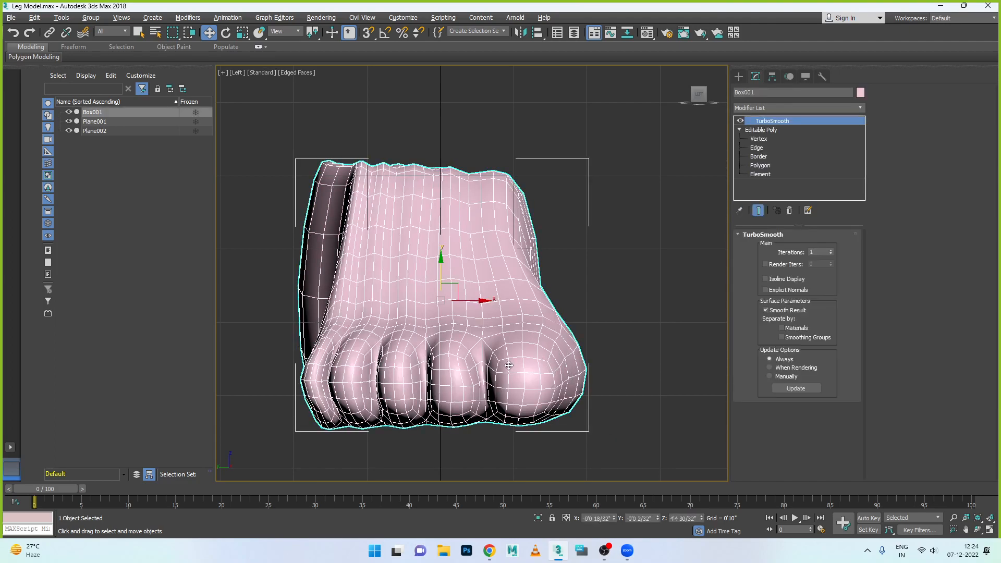
# - Move the nine vertices at the big toe's tip outward along X in the top view to reach the reference outline
pyautogui.hotkey('alt', 'w')
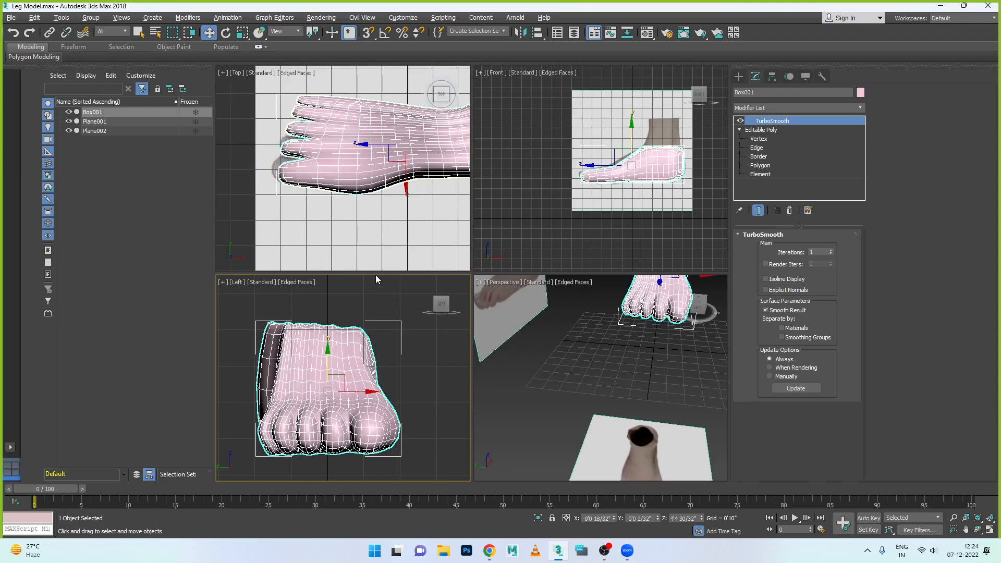
pyautogui.hotkey('alt', 'w')
pyautogui.press('z')
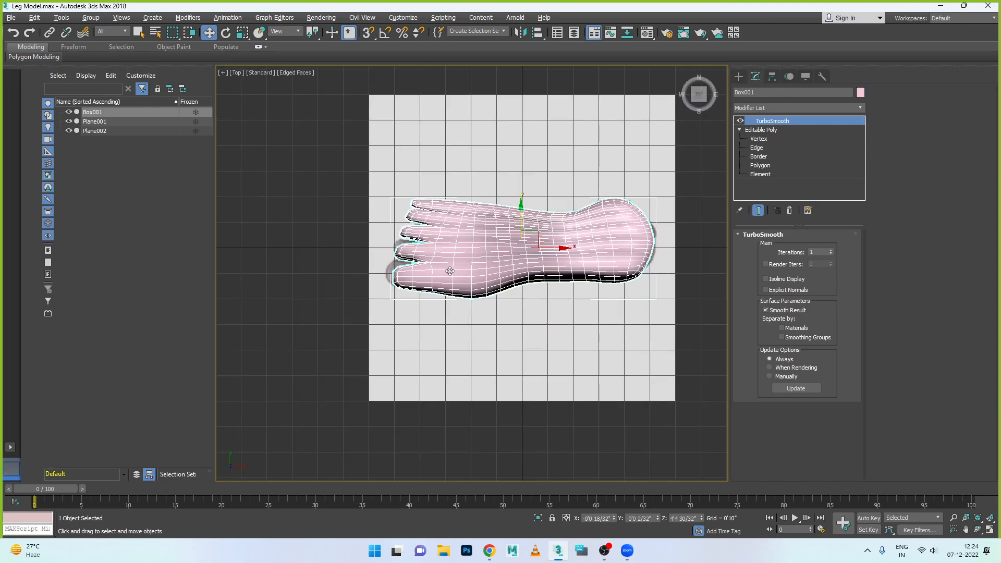
pyautogui.scroll(2, 498, 247)
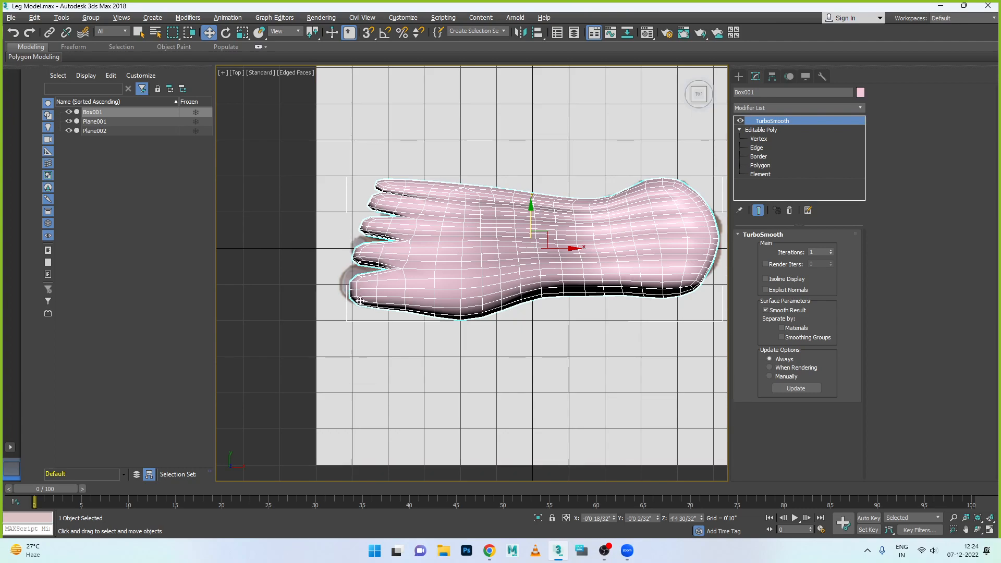
pyautogui.click(759, 139)
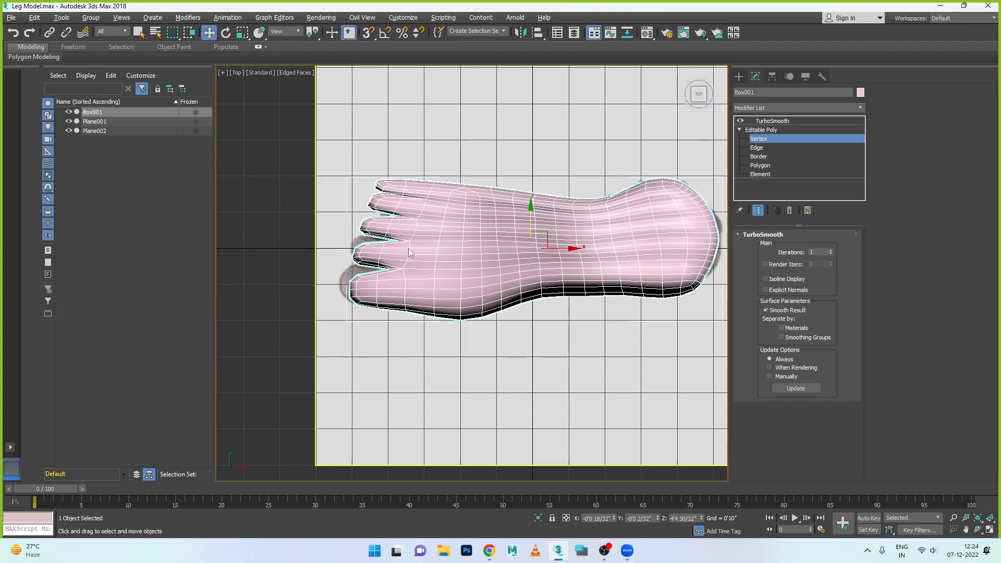
pyautogui.scroll(4, 352, 288)
pyautogui.moveTo(377, 342); pyautogui.dragTo(377, 342)
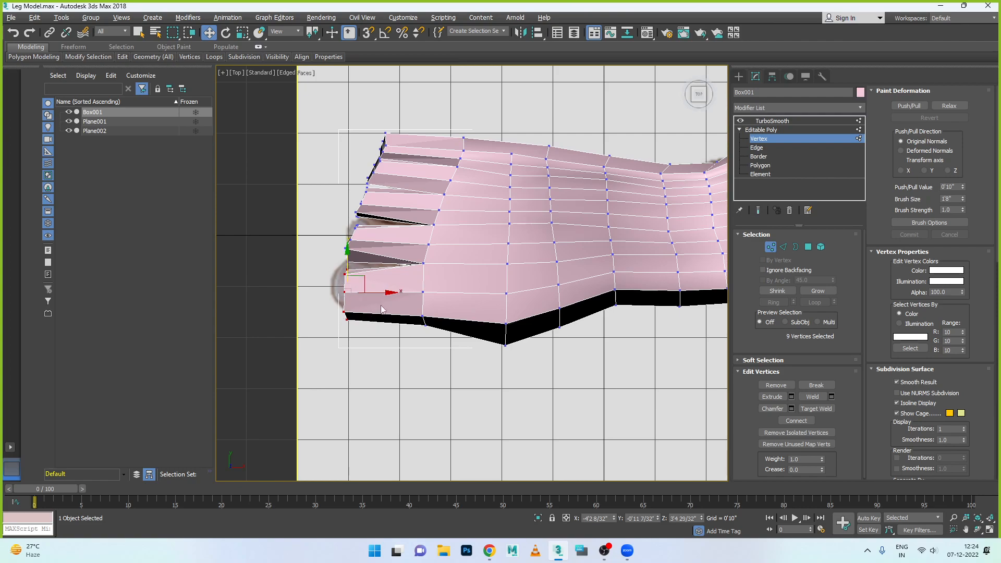
pyautogui.moveTo(386, 292); pyautogui.dragTo(376, 291)
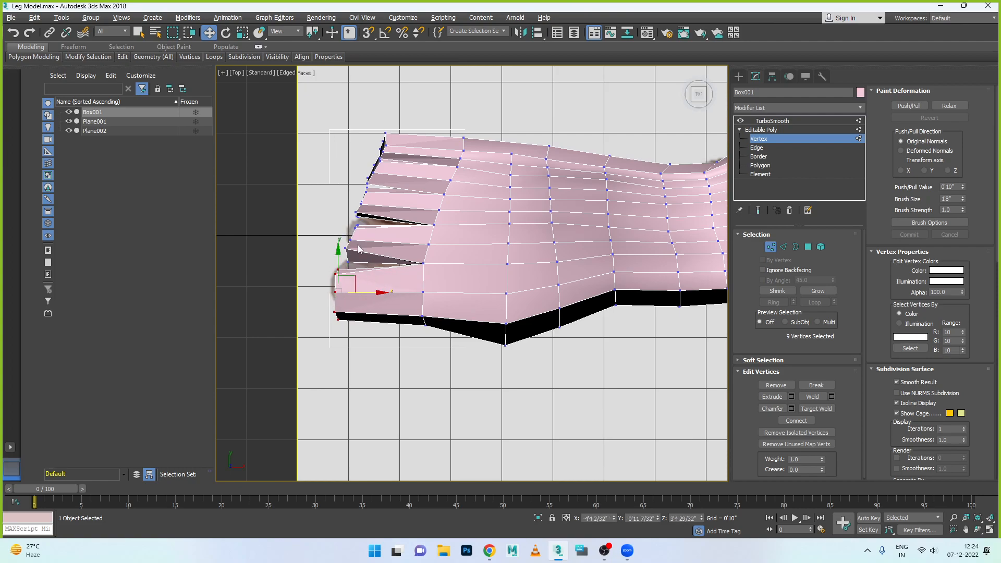
# - Reposition the vertices around the second toe's tip in the top view to narrow and round its end against the reference
pyautogui.scroll(4, 358, 249)
pyautogui.moveTo(347, 194); pyautogui.dragTo(388, 218)
pyautogui.moveTo(360, 186); pyautogui.dragTo(359, 183)
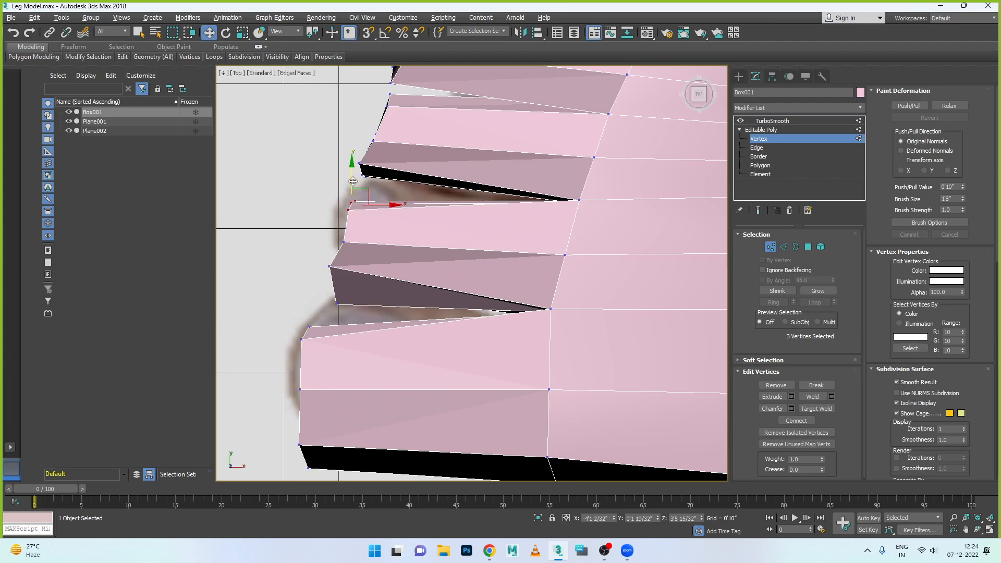
pyautogui.moveTo(350, 245); pyautogui.dragTo(339, 220)
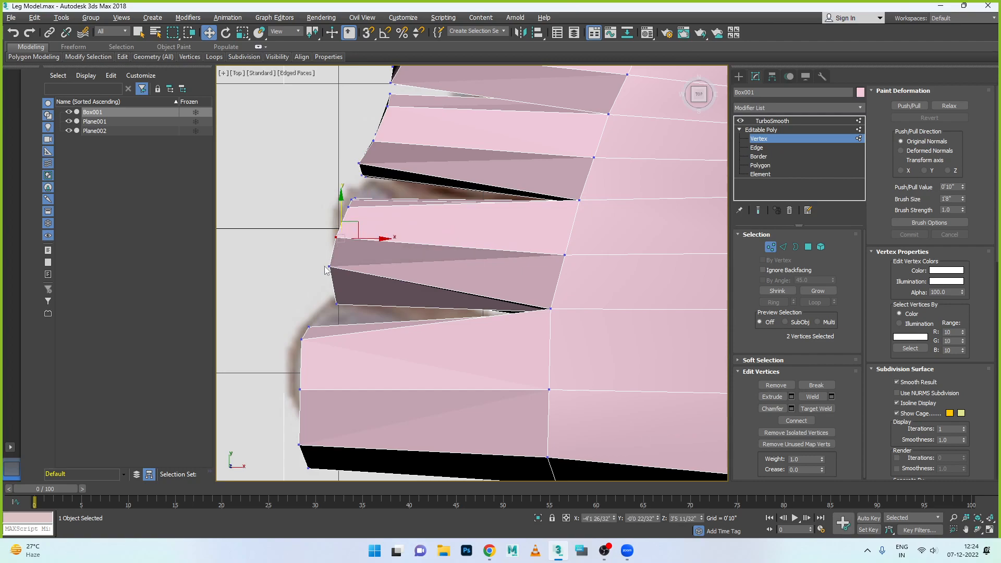
pyautogui.moveTo(348, 282); pyautogui.dragTo(363, 267)
pyautogui.moveTo(325, 295); pyautogui.dragTo(344, 264)
pyautogui.click(339, 272)
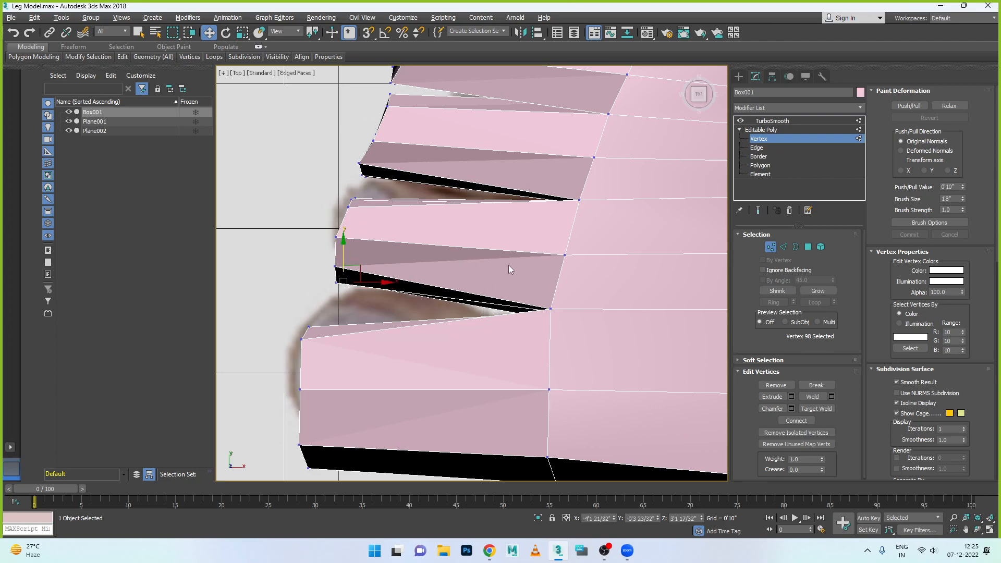
# - Move the outermost vertices on the big-toe side of the foot inward in the left view
pyautogui.scroll(-8, 509, 264)
pyautogui.hotkey('alt', 'w')
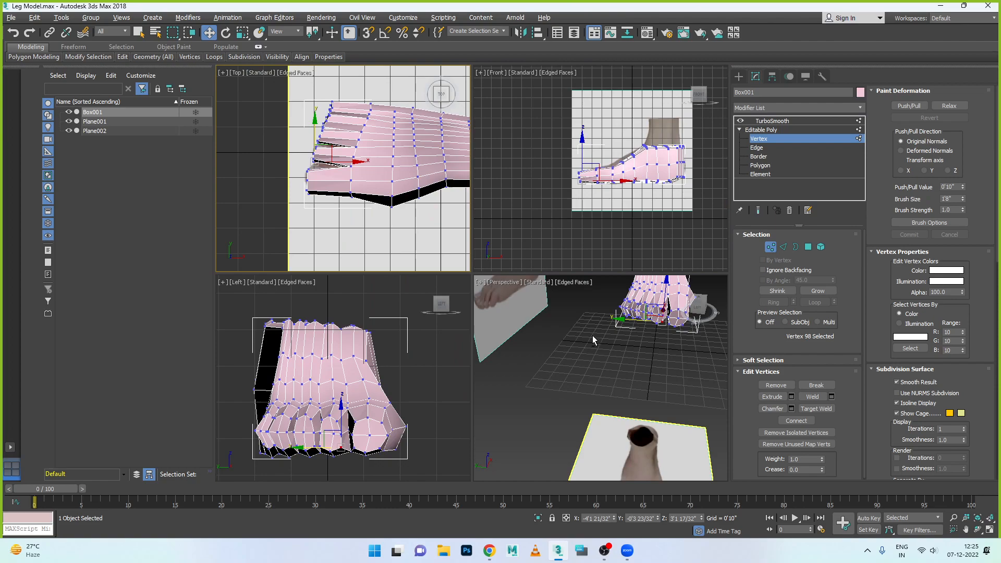
pyautogui.hotkey('alt', 'w')
pyautogui.hotkey('alt', 'w')
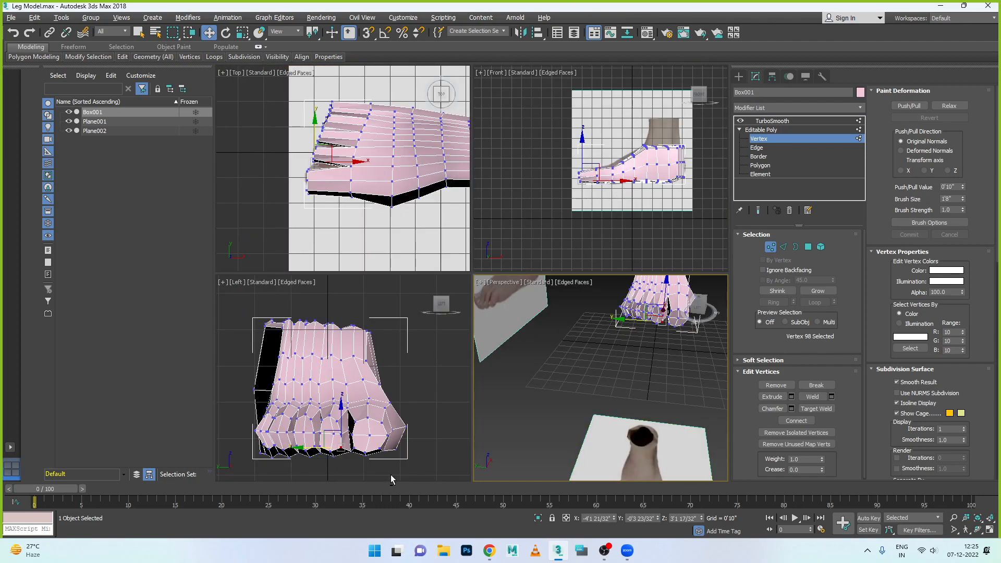
pyautogui.click(407, 425)
pyautogui.moveTo(430, 427); pyautogui.dragTo(420, 425)
pyautogui.click(389, 448)
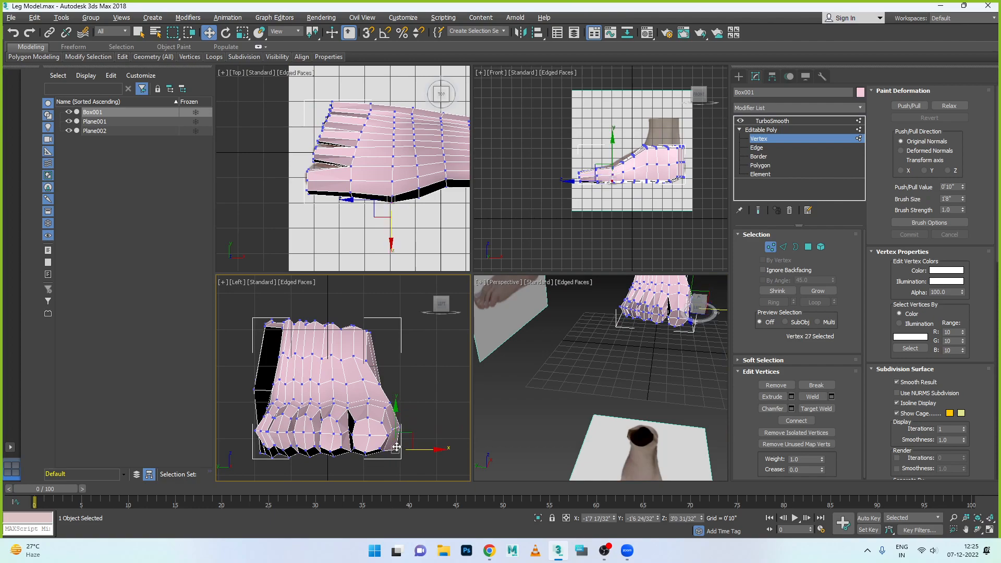
pyautogui.scroll(6, 407, 417)
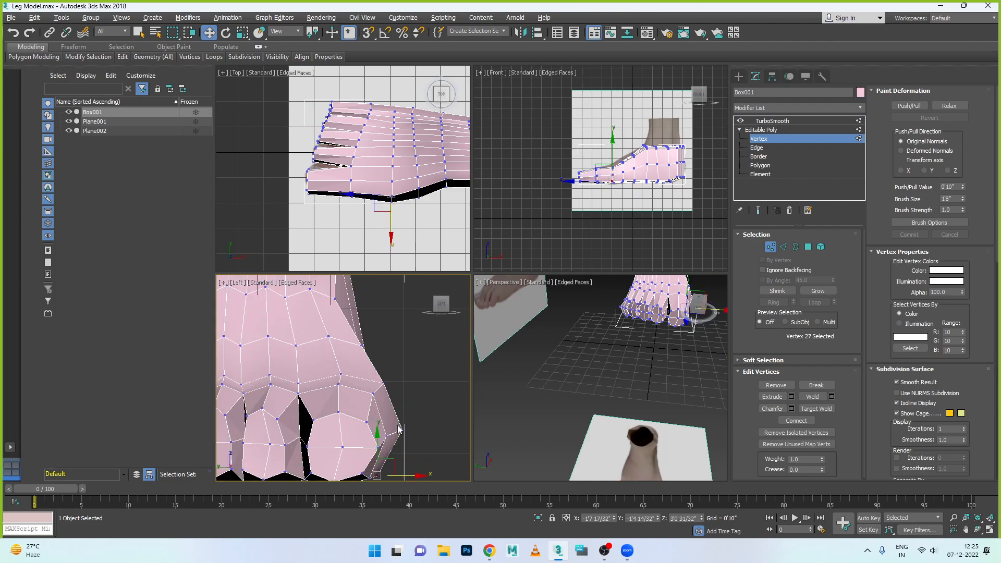
# - Refine the vertices along the side and underside of the big toe in the left view to round its profile
pyautogui.click(376, 331)
pyautogui.moveTo(403, 331); pyautogui.dragTo(395, 331)
pyautogui.click(411, 425)
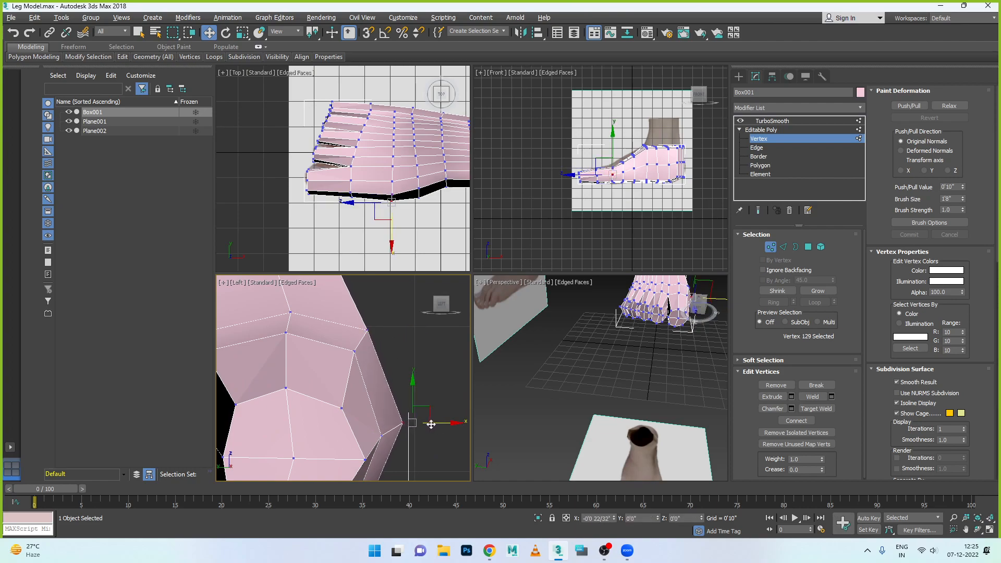
pyautogui.moveTo(414, 437); pyautogui.dragTo(431, 288, button='middle')
pyautogui.click(389, 357)
pyautogui.click(371, 361)
pyautogui.scroll(-3, 369, 345)
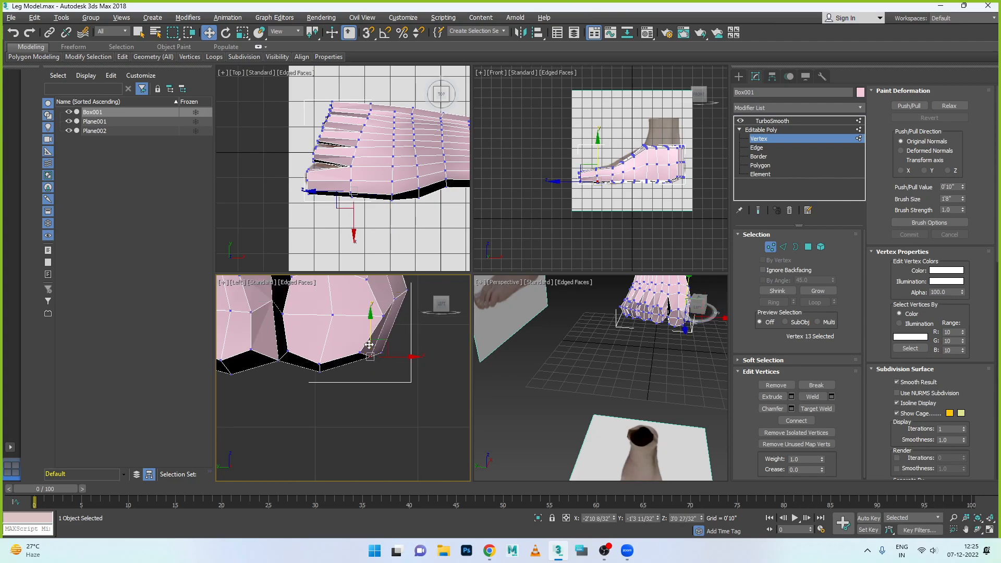
pyautogui.click(281, 361)
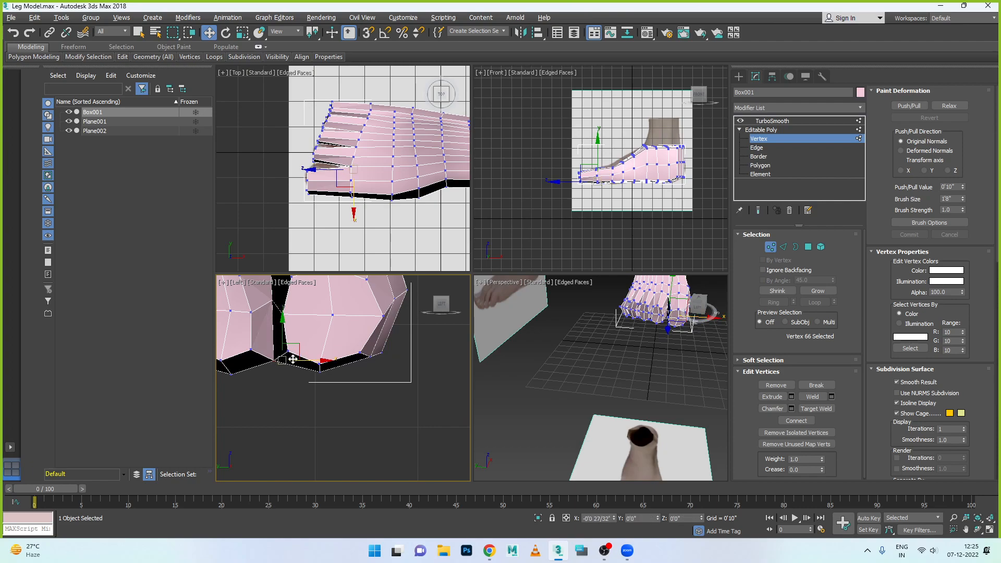
pyautogui.moveTo(298, 374); pyautogui.dragTo(458, 378, button='middle')
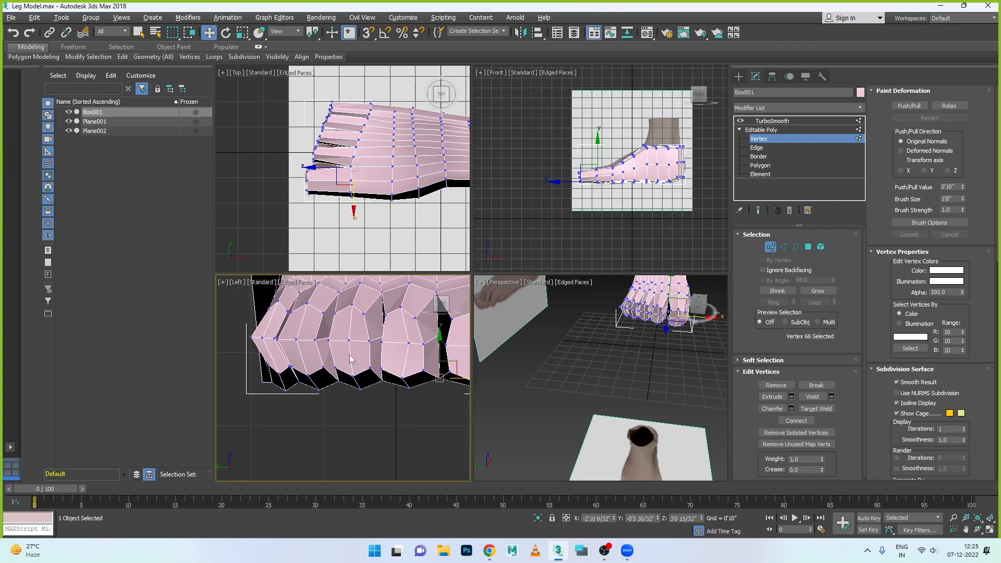
# - Select the second toe's nine tip vertices in the top view and shift them towards the big toe in the left view
pyautogui.middleClick(296, 211)
pyautogui.hotkey('alt', 'w')
pyautogui.scroll(2, 390, 242)
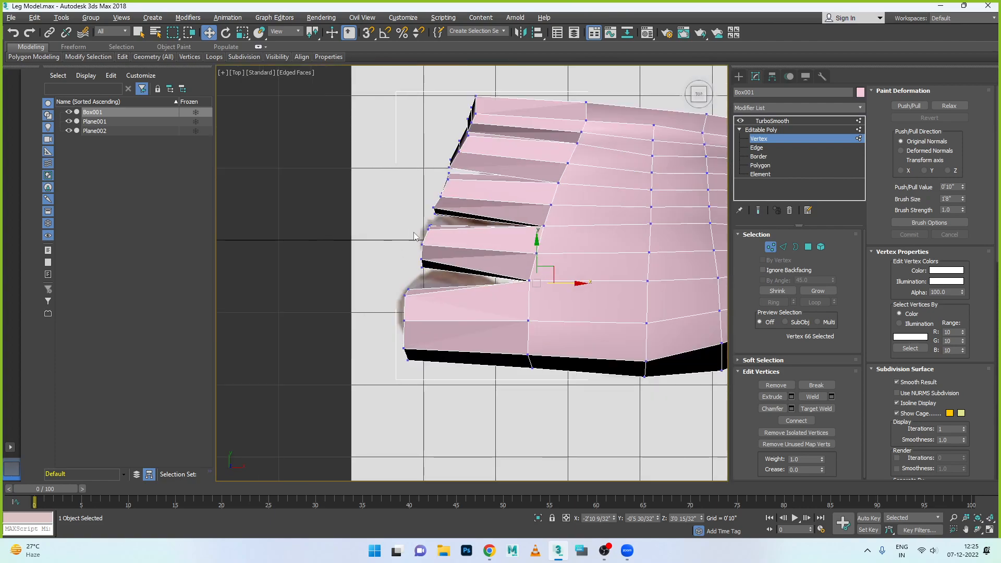
pyautogui.moveTo(410, 237); pyautogui.dragTo(437, 274)
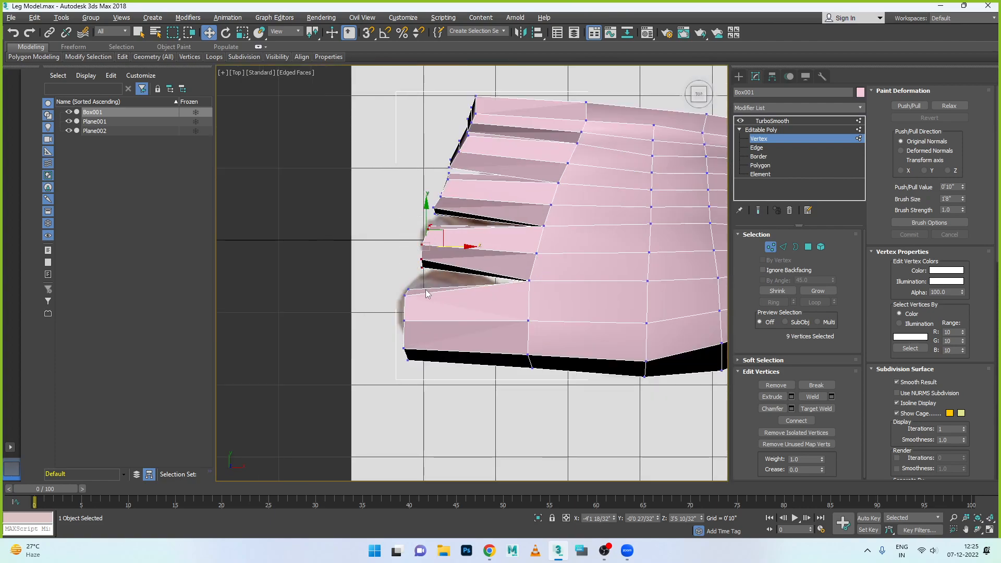
pyautogui.hotkey('alt', 'w')
pyautogui.hotkey('alt', 'w')
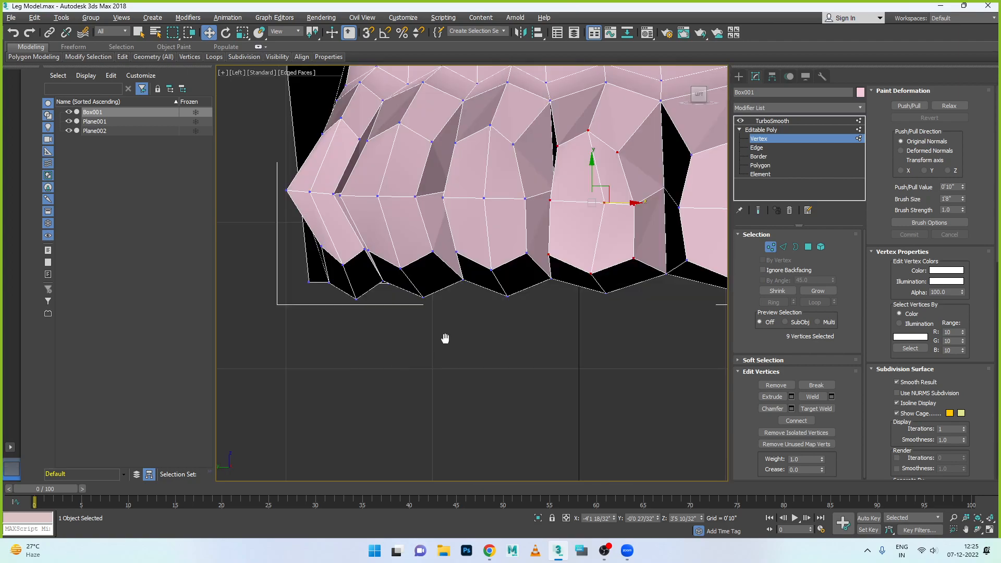
pyautogui.scroll(3, 446, 345)
pyautogui.moveTo(446, 345); pyautogui.dragTo(269, 393, button='middle')
pyautogui.moveTo(452, 257); pyautogui.dragTo(463, 257)
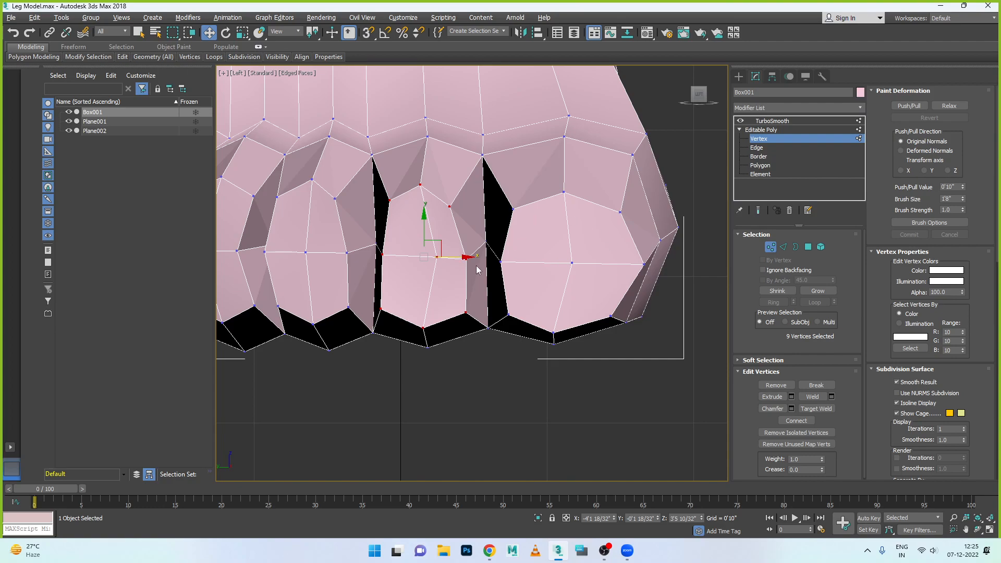
# - Select the third toe's nine tip vertices in the top view and shift them towards the second toe in the left view
pyautogui.hotkey('alt', 'w')
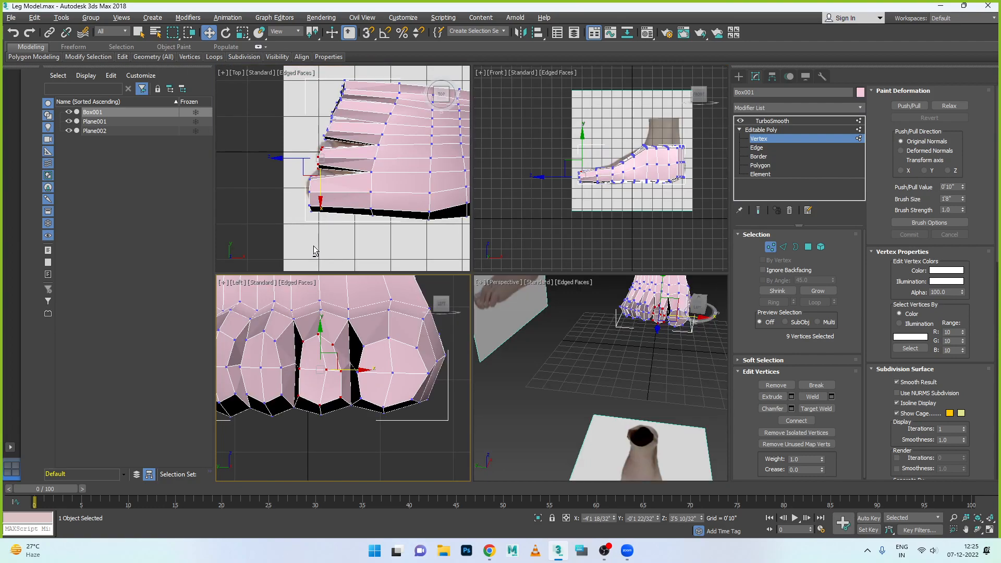
pyautogui.hotkey('alt', 'w')
pyautogui.moveTo(415, 171); pyautogui.dragTo(460, 221)
pyautogui.hotkey('alt', 'w')
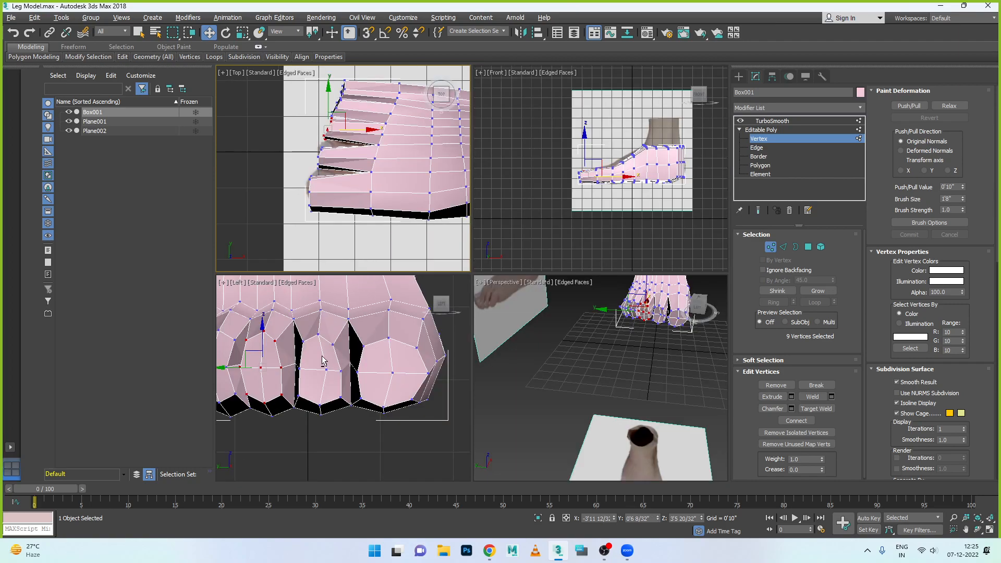
pyautogui.hotkey('alt', 'w')
pyautogui.moveTo(349, 254); pyautogui.dragTo(359, 253)
# - Select the fourth toe's tip vertices in the top view and shift them towards the third toe in the left view
pyautogui.hotkey('alt', 'w')
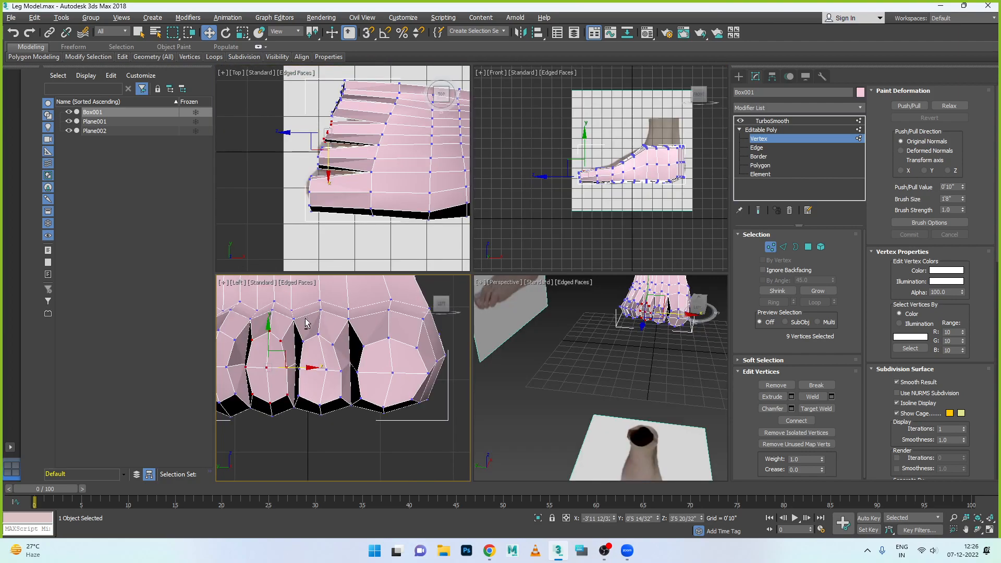
pyautogui.hotkey('alt', 'w')
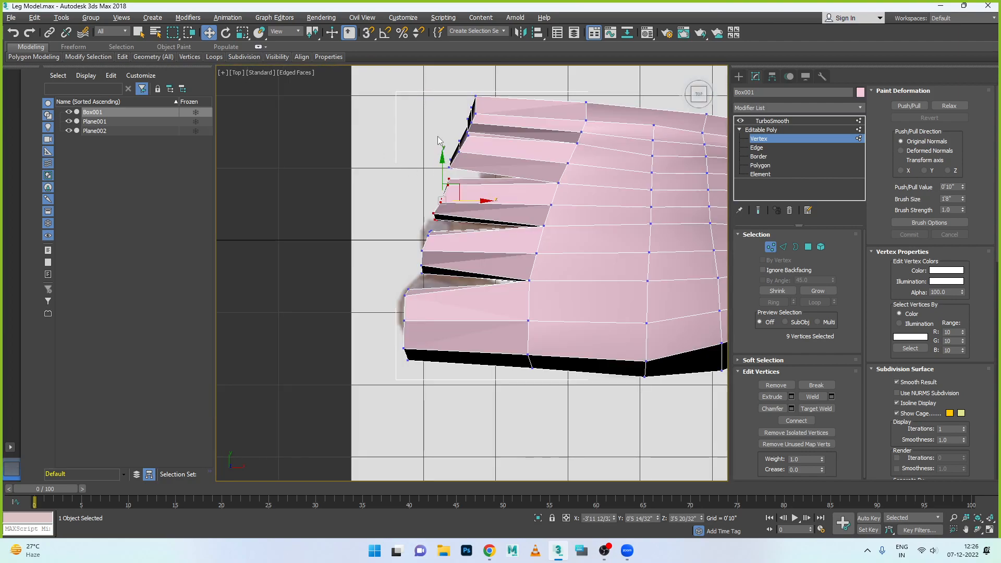
pyautogui.scroll(1, 469, 155)
pyautogui.moveTo(469, 154); pyautogui.dragTo(463, 241, button='middle')
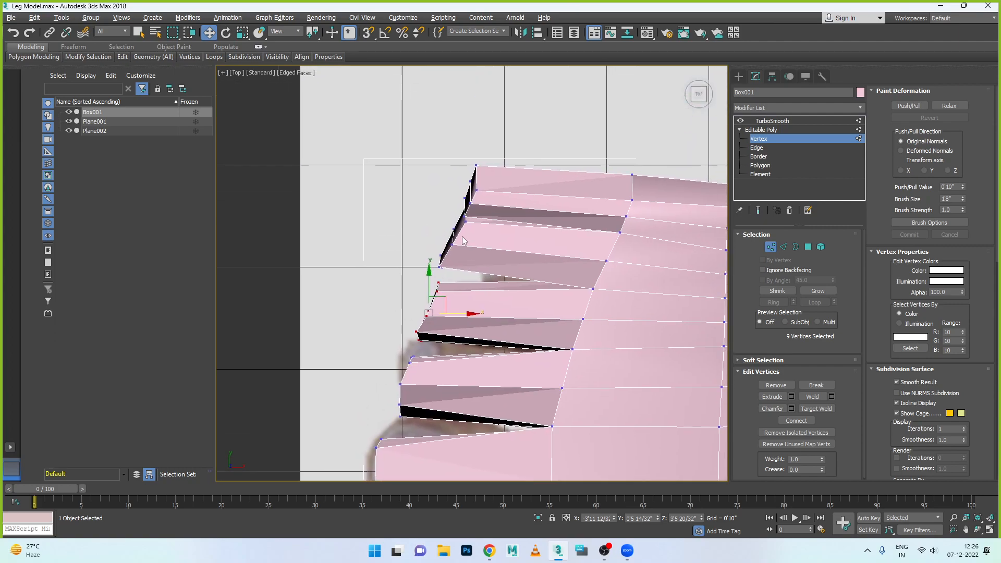
pyautogui.moveTo(409, 203); pyautogui.dragTo(479, 292)
pyautogui.scroll(2, 476, 215)
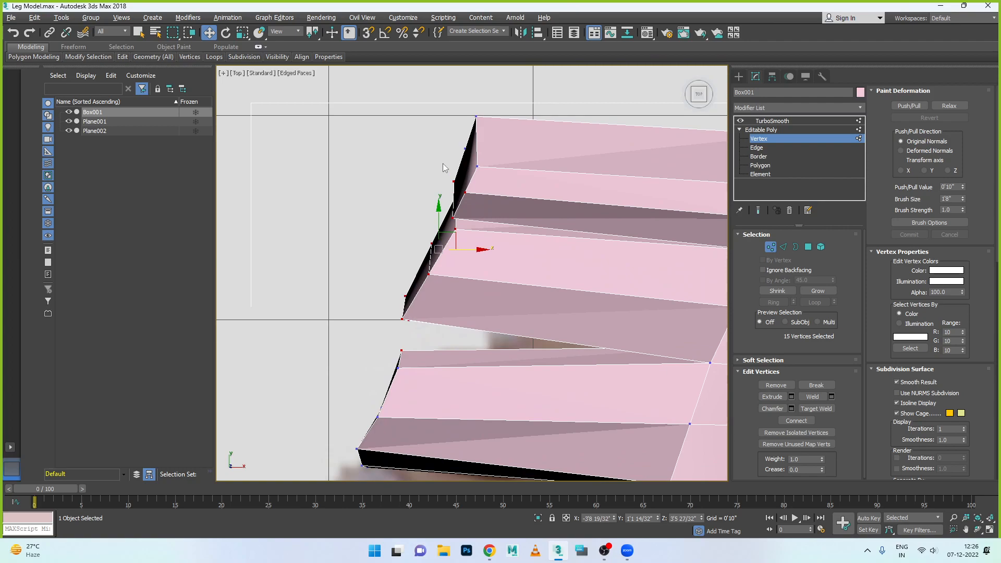
pyautogui.keyDown('alt'); pyautogui.moveTo(437, 156); pyautogui.dragTo(471, 211); pyautogui.keyUp('alt')
pyautogui.keyDown('alt'); pyautogui.click(452, 218); pyautogui.keyUp('alt')
pyautogui.hotkey('alt', 'w')
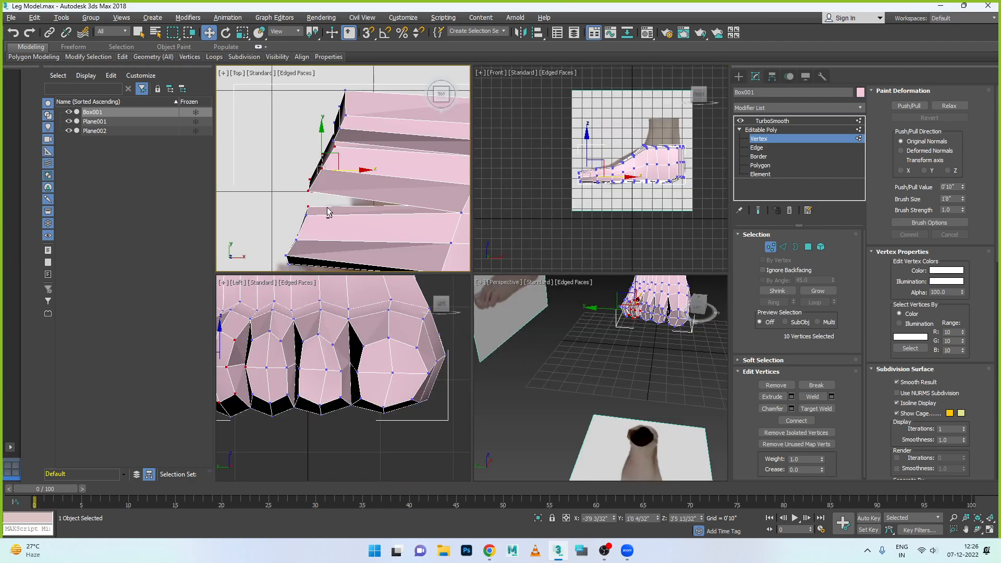
pyautogui.keyDown('alt'); pyautogui.click(309, 208); pyautogui.keyUp('alt')
pyautogui.hotkey('alt', 'w')
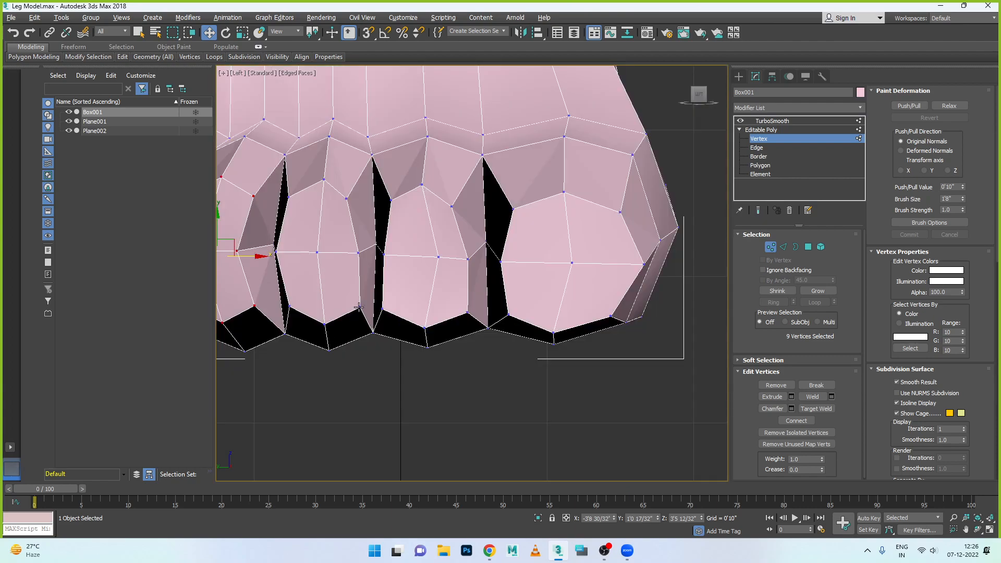
pyautogui.scroll(-2, 358, 309)
pyautogui.moveTo(336, 313); pyautogui.dragTo(357, 321, button='middle')
pyautogui.scroll(1, 342, 312)
pyautogui.keyDown('ctrl'); pyautogui.click(303, 298); pyautogui.keyUp('ctrl')
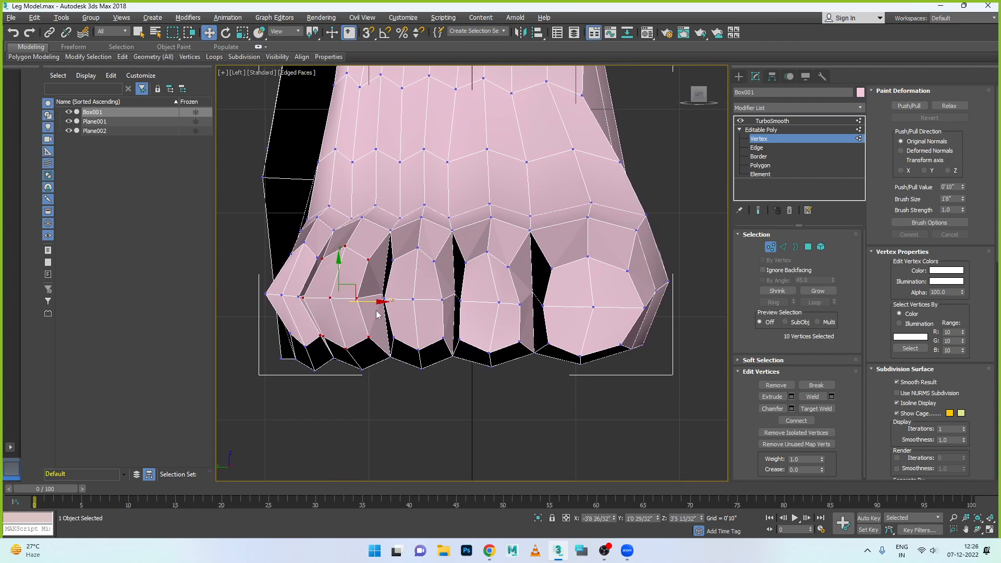
pyautogui.moveTo(369, 301); pyautogui.dragTo(386, 301)
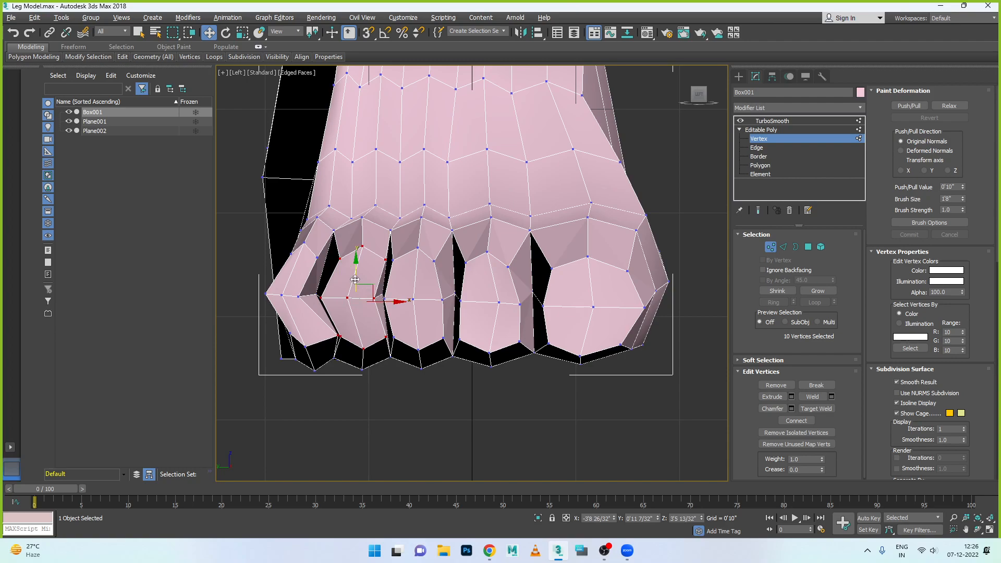
# - Keep only the fourth toe's three middle-row tip vertices selected and shift them further towards the third toe
pyautogui.keyDown('alt'); pyautogui.moveTo(329, 236); pyautogui.dragTo(401, 280); pyautogui.keyUp('alt')
pyautogui.keyDown('alt'); pyautogui.moveTo(323, 324); pyautogui.dragTo(387, 360); pyautogui.keyUp('alt')
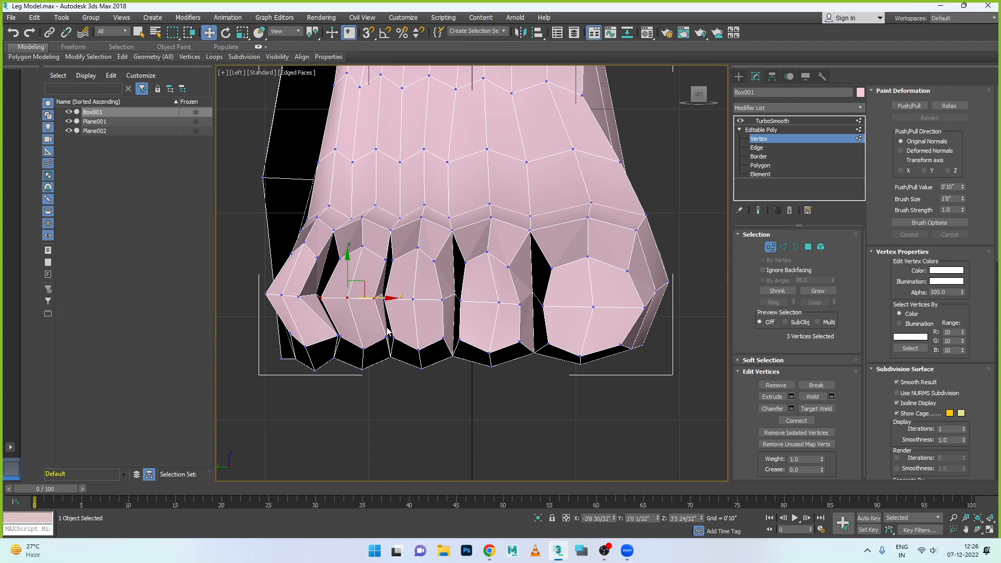
pyautogui.moveTo(383, 298); pyautogui.dragTo(399, 299)
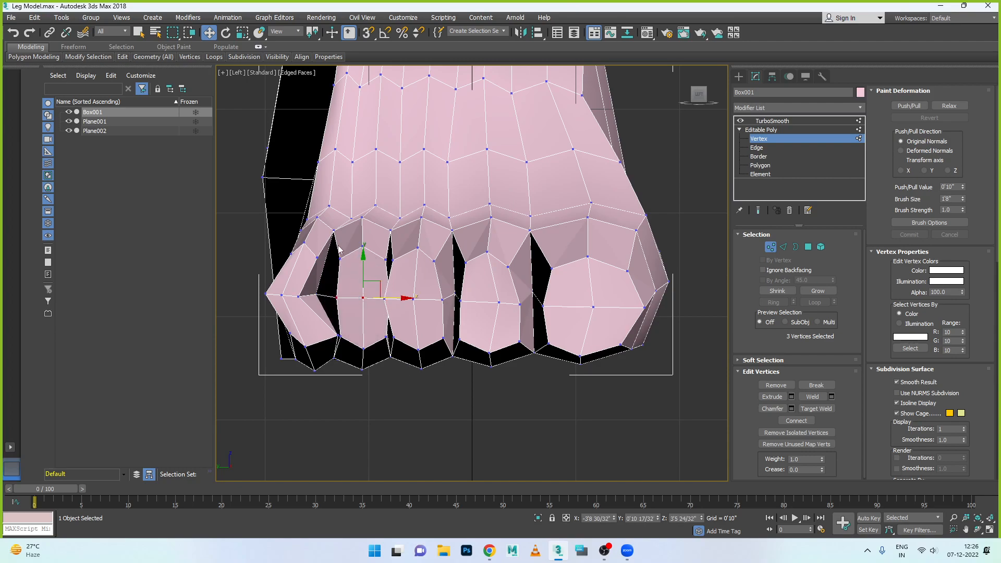
# - Reselect all nine tip vertices of the fourth toe, excluding those behind it, and shift them slightly towards the little toe in the left view
pyautogui.keyDown('ctrl'); pyautogui.moveTo(334, 248); pyautogui.dragTo(391, 280); pyautogui.keyUp('ctrl')
pyautogui.keyDown('ctrl'); pyautogui.moveTo(335, 327); pyautogui.dragTo(389, 359); pyautogui.keyUp('ctrl')
pyautogui.scroll(2, 347, 352)
pyautogui.scroll(3, 347, 356)
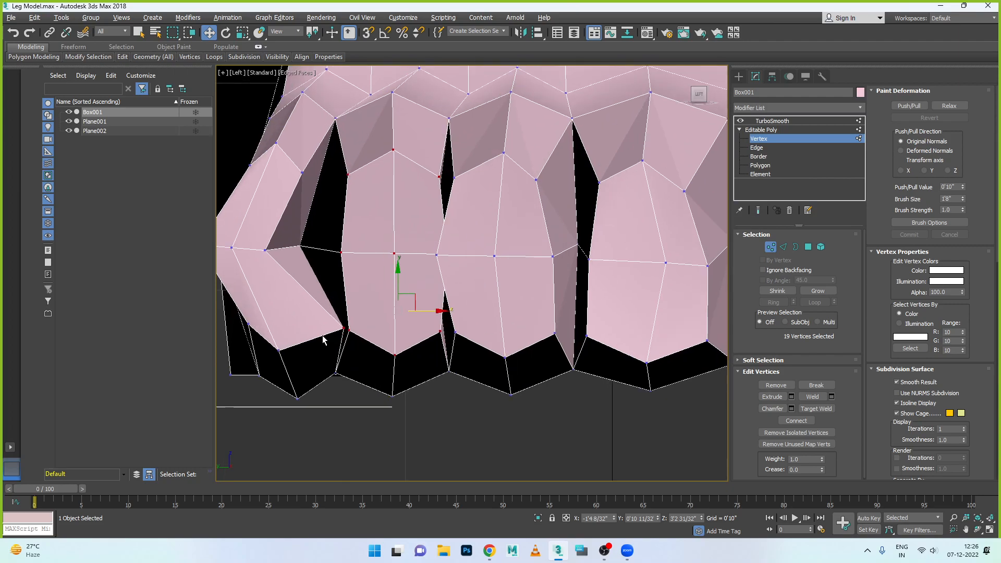
pyautogui.keyDown('alt'); pyautogui.click(345, 327); pyautogui.keyUp('alt')
pyautogui.scroll(-2, 378, 358)
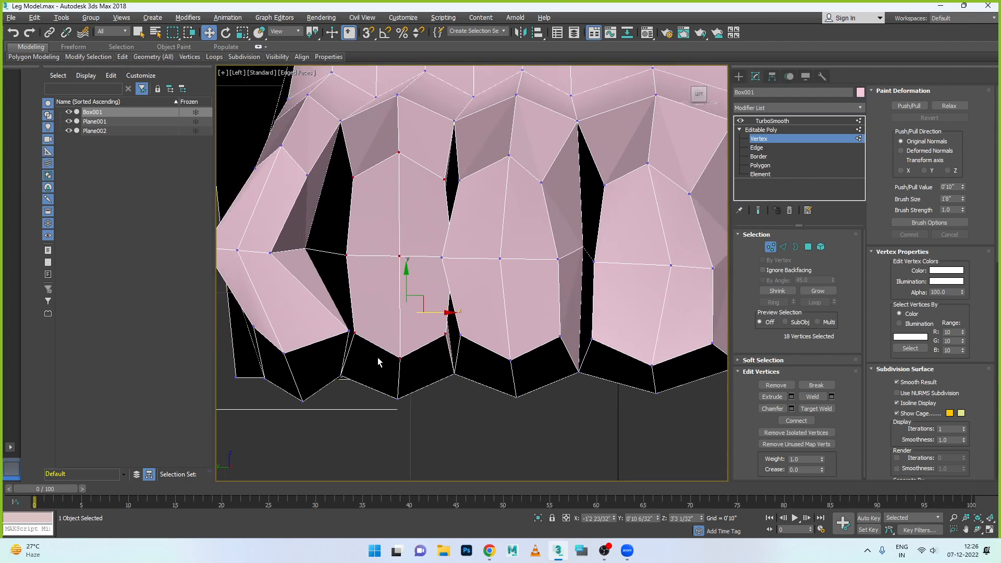
pyautogui.hotkey('alt', 'w')
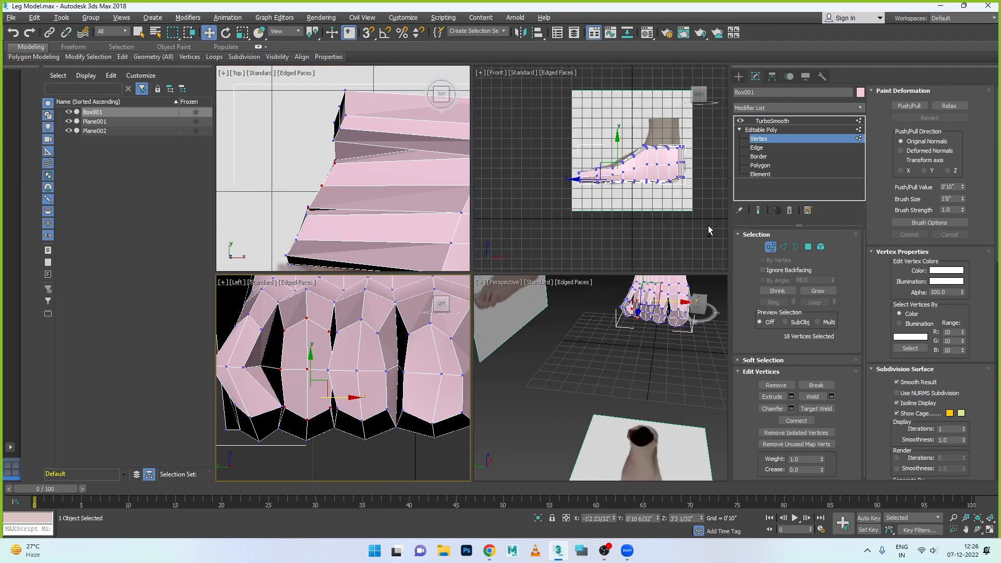
pyautogui.hotkey('alt', 'w')
pyautogui.keyDown('alt'); pyautogui.moveTo(657, 201); pyautogui.dragTo(469, 344); pyautogui.keyUp('alt')
pyautogui.hotkey('alt', 'w')
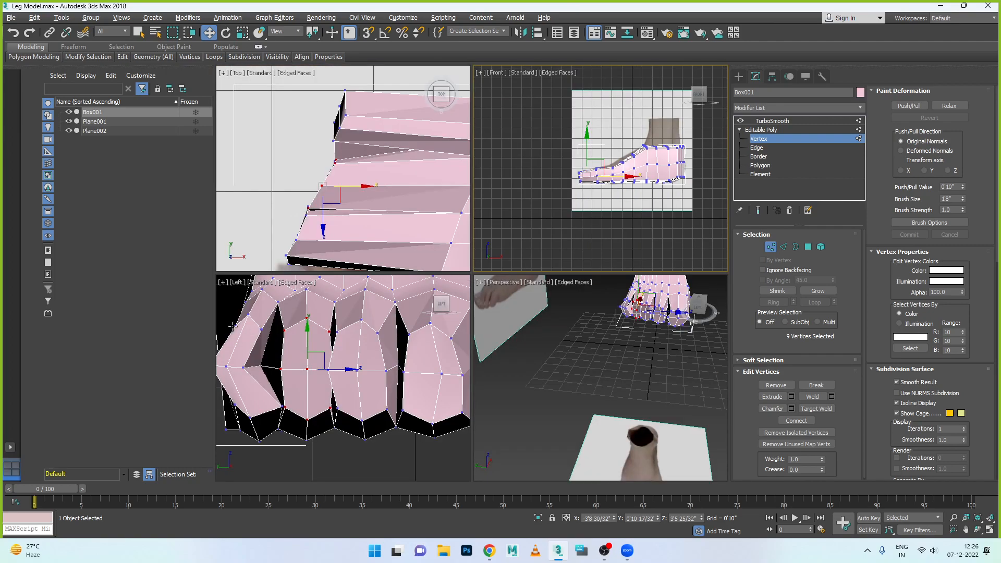
pyautogui.moveTo(341, 371); pyautogui.dragTo(331, 369)
pyautogui.scroll(-2, 302, 369)
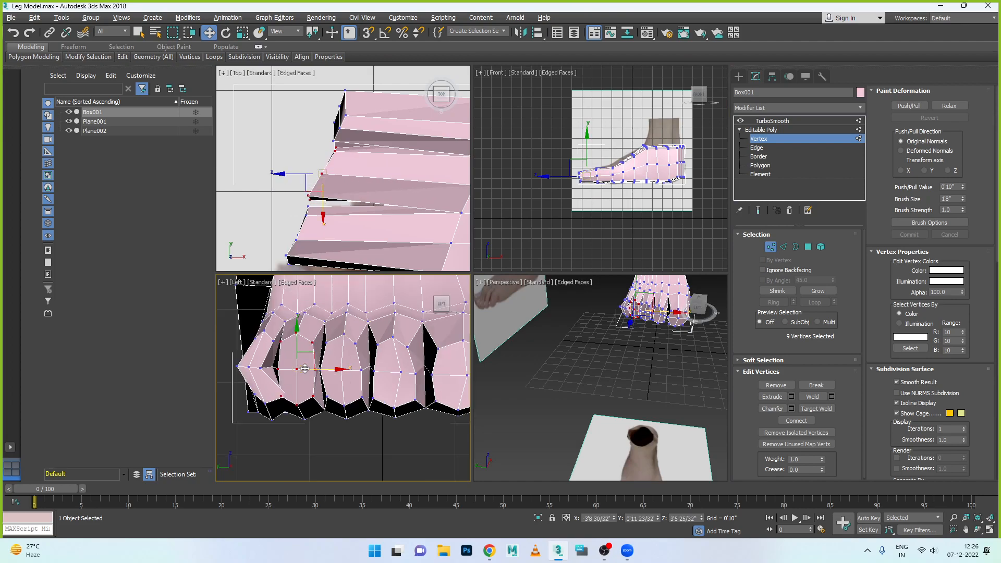
# - Select the little toe's eight tip vertices, excluding those behind them in the front view, and shift them away from the fourth toe
pyautogui.moveTo(283, 423); pyautogui.dragTo(284, 425)
pyautogui.scroll(3, 273, 371)
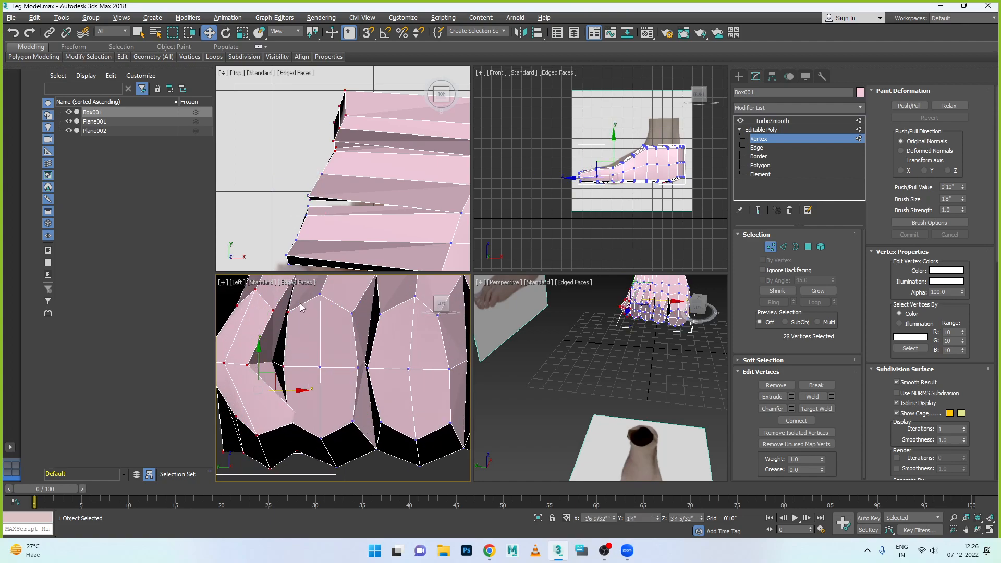
pyautogui.keyDown('alt'); pyautogui.moveTo(298, 306); pyautogui.dragTo(280, 377); pyautogui.keyUp('alt')
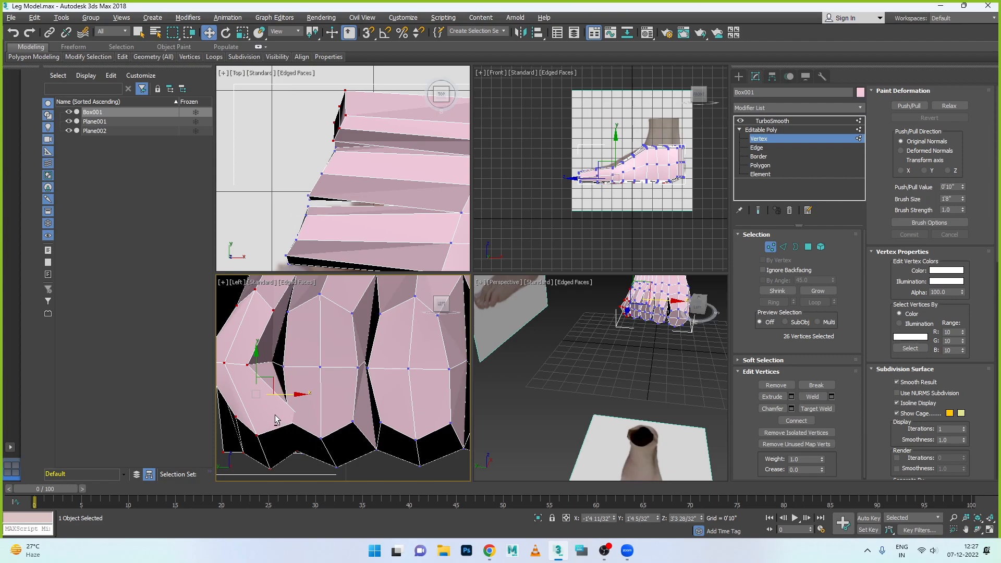
pyautogui.keyDown('alt'); pyautogui.moveTo(285, 420); pyautogui.dragTo(298, 437); pyautogui.keyUp('alt')
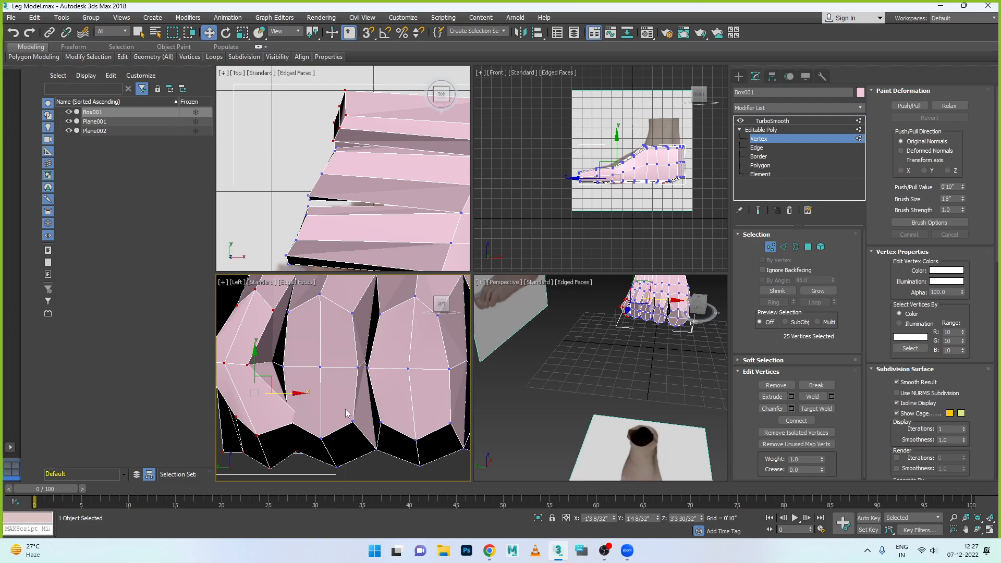
pyautogui.rightClick(547, 284)
pyautogui.hotkey('alt', 'w')
pyautogui.hotkey('alt', 'w')
pyautogui.scroll(-5, 569, 255)
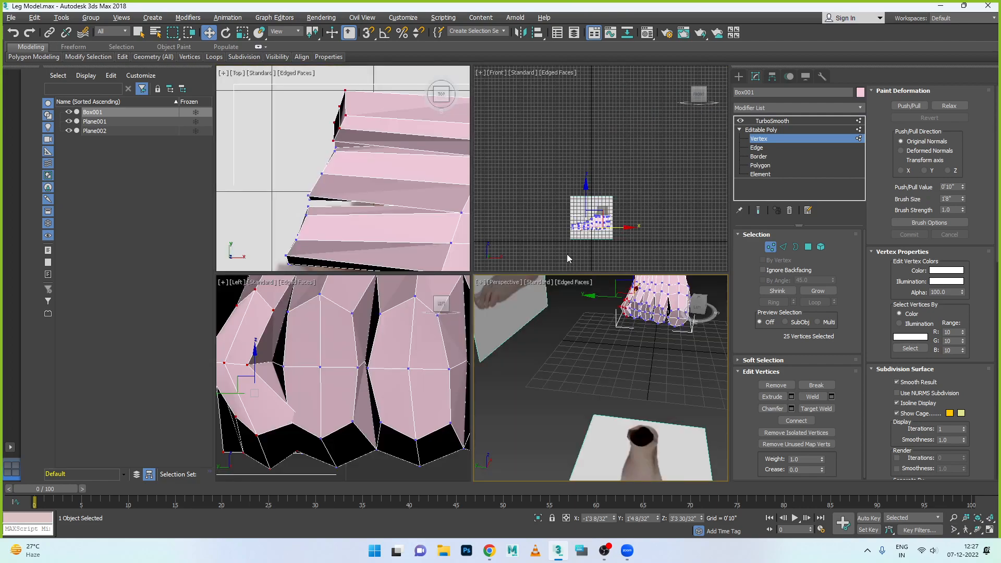
pyautogui.hotkey('alt', 'w')
pyautogui.scroll(2, 489, 377)
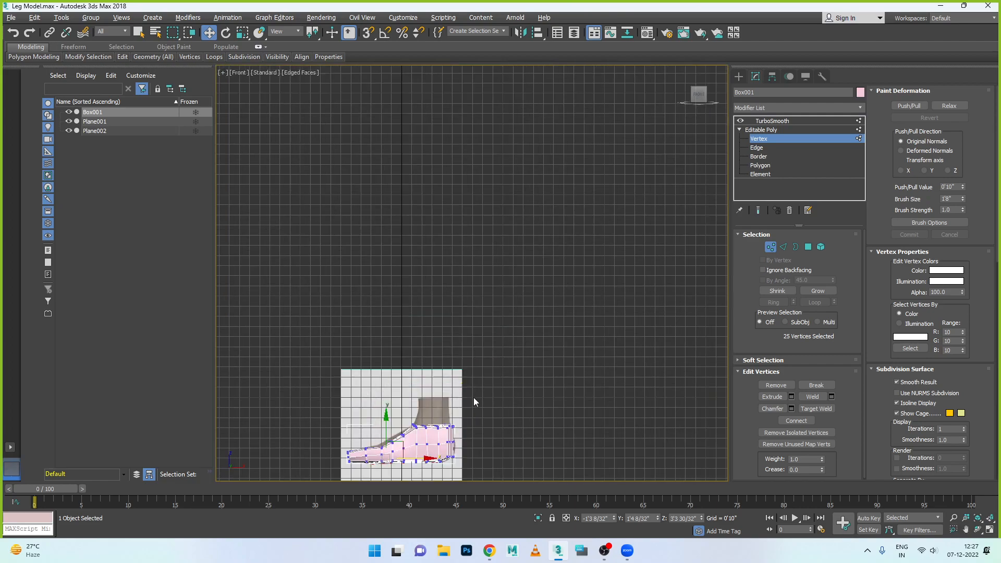
pyautogui.moveTo(474, 397); pyautogui.dragTo(515, 235, button='middle')
pyautogui.scroll(4, 512, 250)
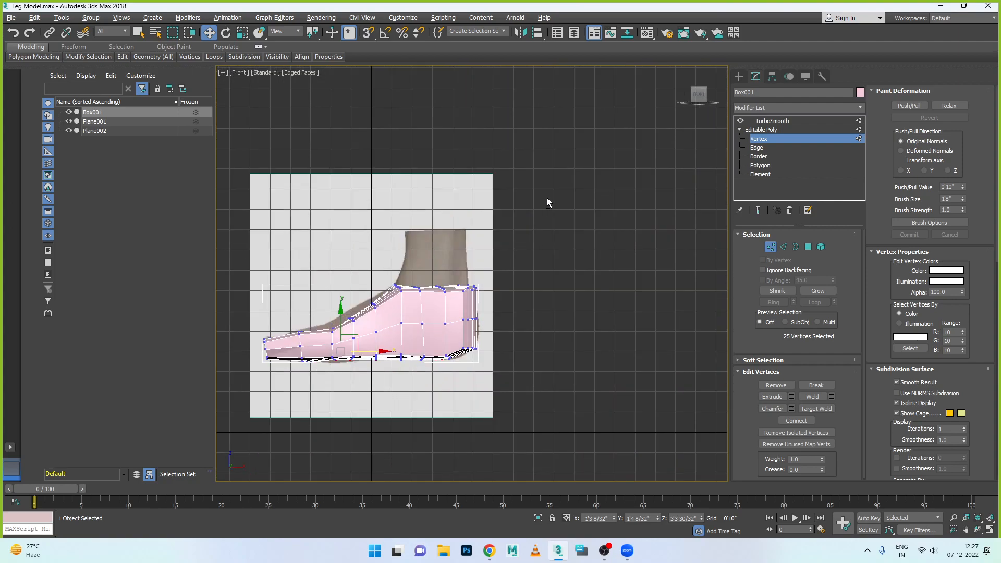
pyautogui.moveTo(300, 407); pyautogui.dragTo(330, 398)
pyautogui.hotkey('alt', 'w')
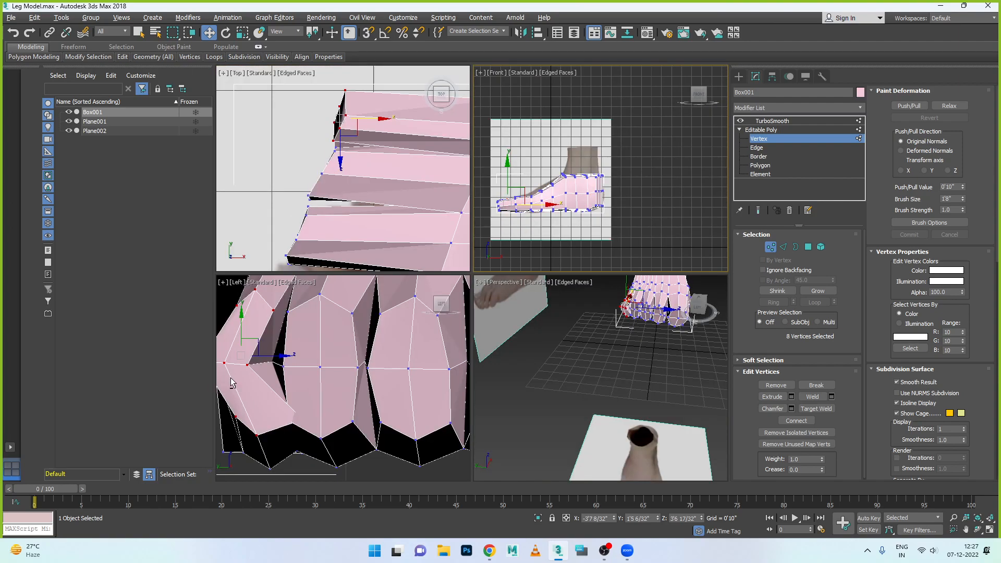
pyautogui.hotkey('alt', 'w')
pyautogui.scroll(-2, 376, 359)
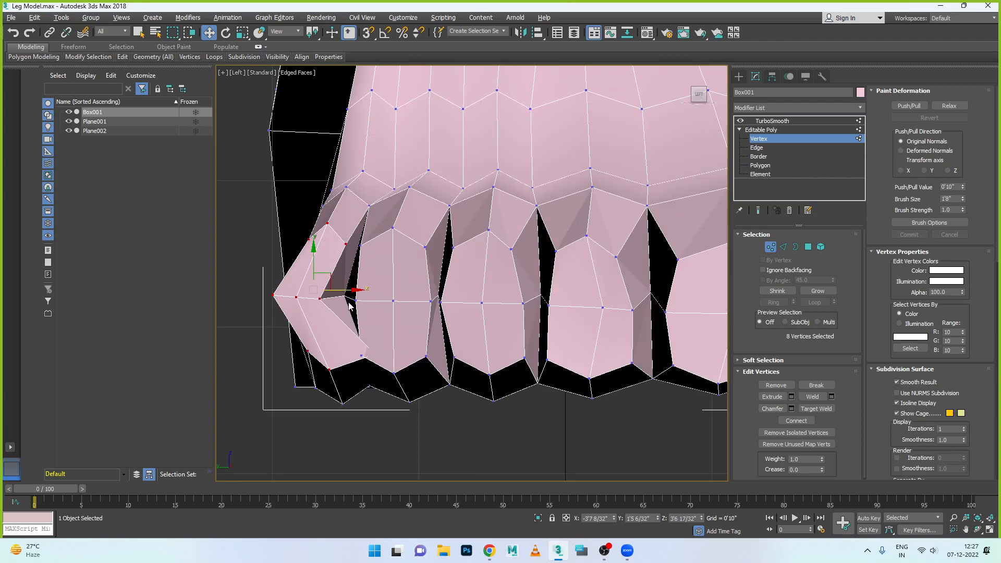
pyautogui.moveTo(350, 293); pyautogui.dragTo(333, 303)
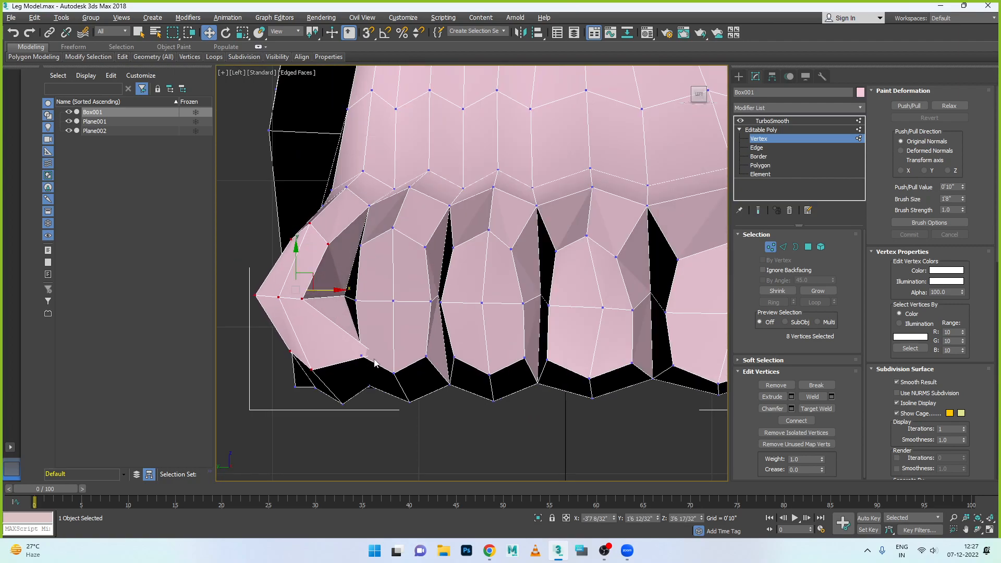
# - Move the little toe's lower inner tip vertex outward, away from the fourth toe, in the left view
pyautogui.click(395, 370)
pyautogui.moveTo(406, 355); pyautogui.dragTo(366, 355)
pyautogui.scroll(-1, 327, 319)
pyautogui.hotkey('alt', 'w')
pyautogui.hotkey('alt', 'w')
# - Isolate the little toe's three middle-row tip vertices and shift them towards the fourth toe in the left view to straighten its sides
pyautogui.hotkey('alt', 'w')
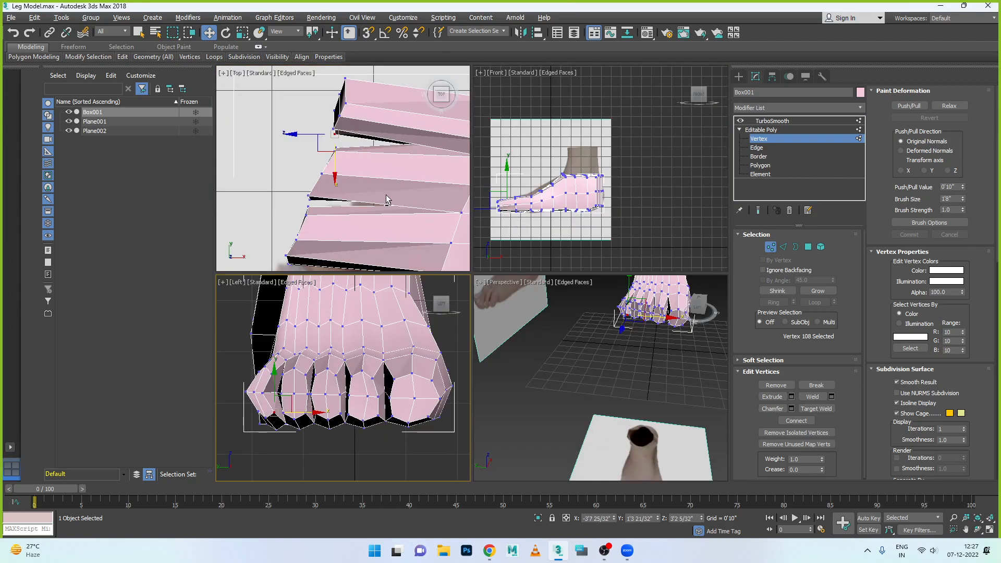
pyautogui.hotkey('alt', 'w')
pyautogui.moveTo(410, 90); pyautogui.dragTo(585, 205)
pyautogui.hotkey('alt', 'w')
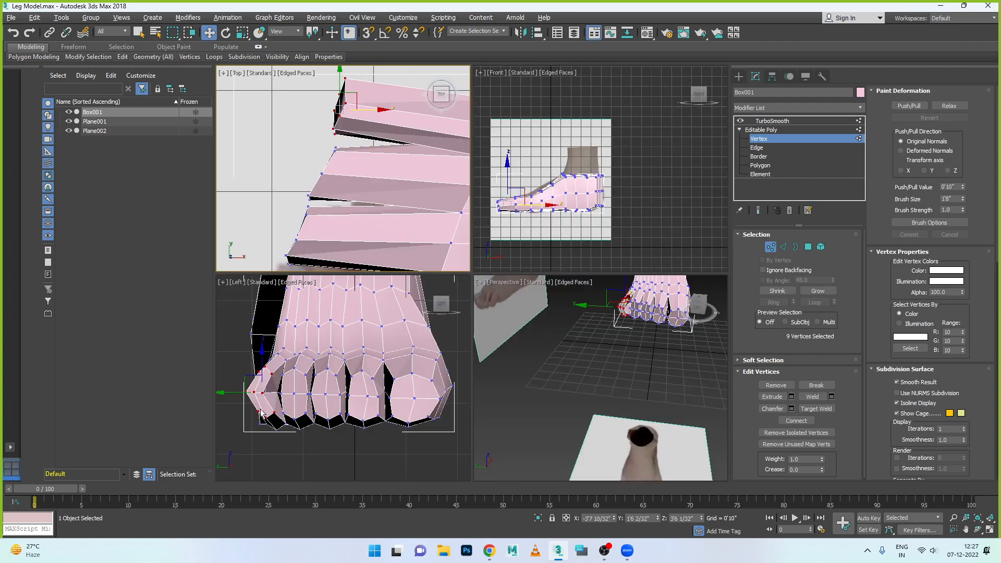
pyautogui.scroll(4, 249, 402)
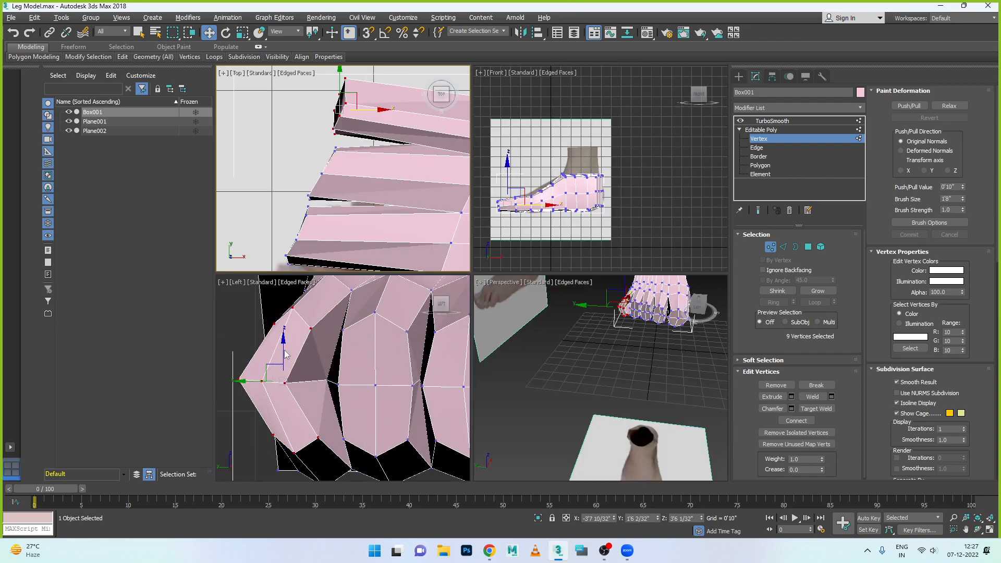
pyautogui.click(234, 377)
pyautogui.moveTo(288, 397); pyautogui.dragTo(290, 399)
pyautogui.hotkey('alt', 'w')
pyautogui.hotkey('alt', 'w')
pyautogui.scroll(-5, 336, 259)
pyautogui.keyDown('alt'); pyautogui.moveTo(364, 212); pyautogui.dragTo(404, 263); pyautogui.keyUp('alt')
pyautogui.hotkey('alt', 'w')
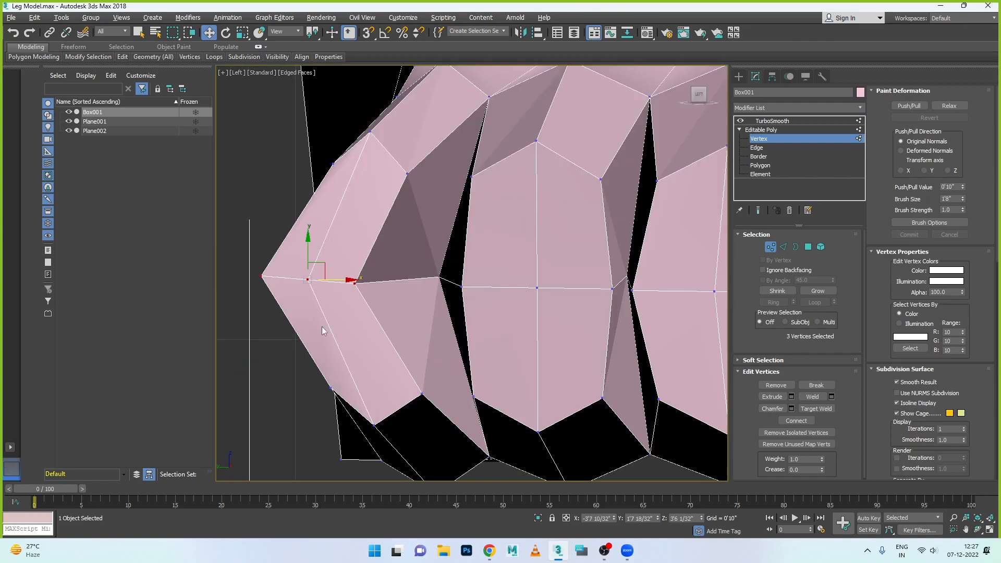
pyautogui.moveTo(350, 281); pyautogui.dragTo(412, 281)
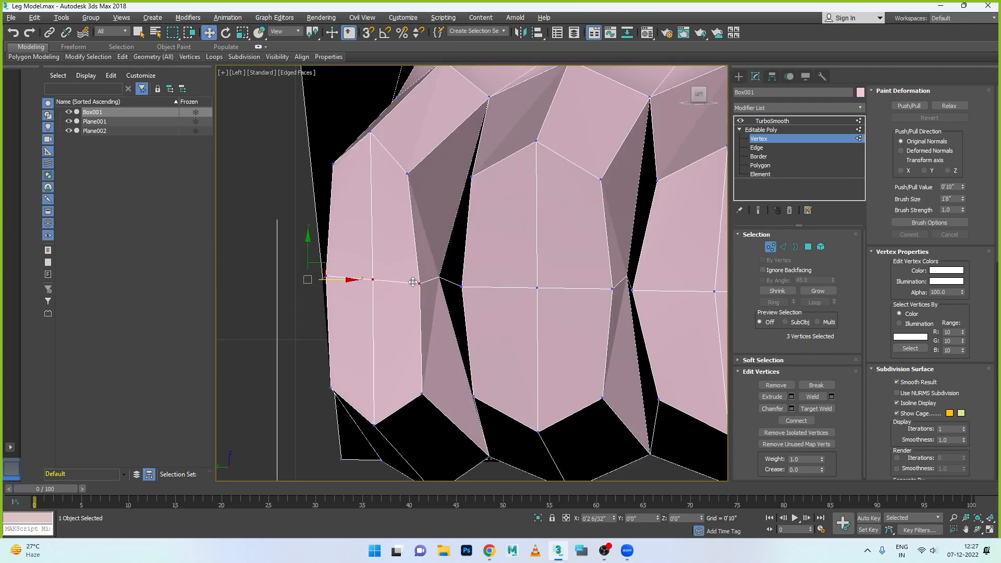
pyautogui.scroll(-5, 397, 279)
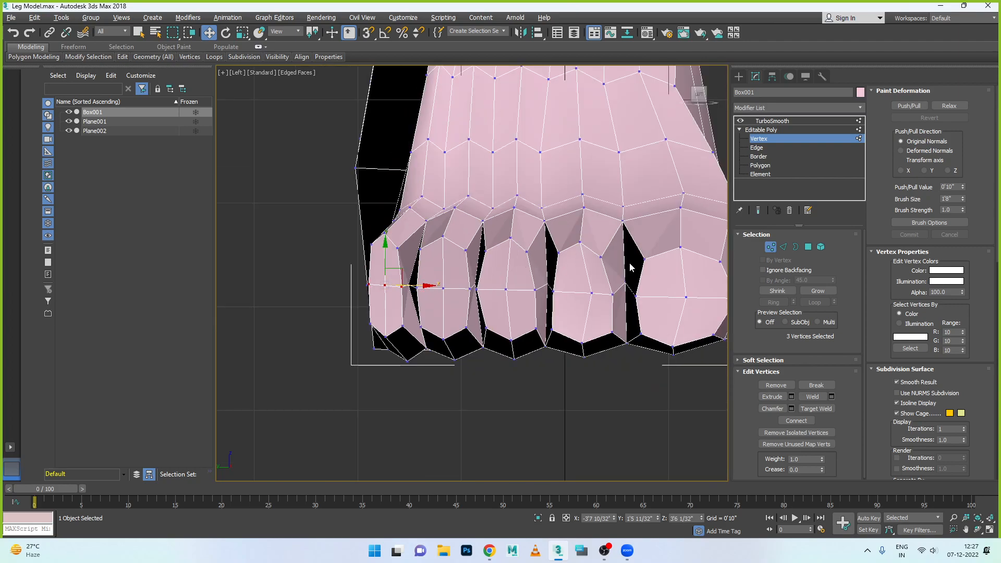
# - Move the big toe's outer middle tip vertex slightly inward and shift its lower centre and lower outer vertices away from the second toe
pyautogui.moveTo(566, 262); pyautogui.dragTo(547, 261, button='middle')
pyautogui.moveTo(643, 299)
pyautogui.keyDown('alt'); pyautogui.mouseDown(button='middle')
pyautogui.moveTo(608, 292)
pyautogui.moveTo(627, 292)
pyautogui.mouseUp(button='middle'); pyautogui.keyUp('alt')
pyautogui.press('l')
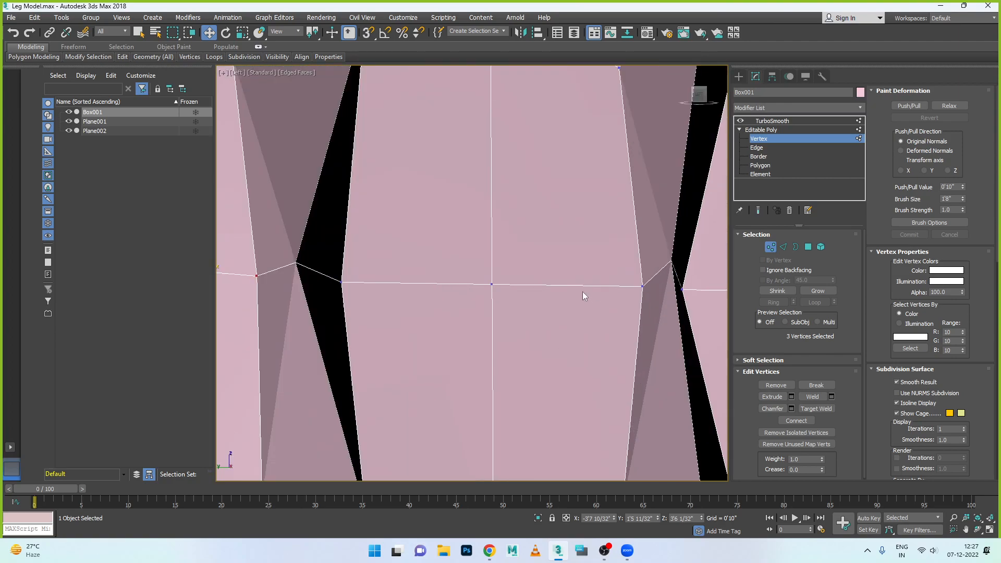
pyautogui.scroll(-8, 584, 291)
pyautogui.scroll(6, 453, 299)
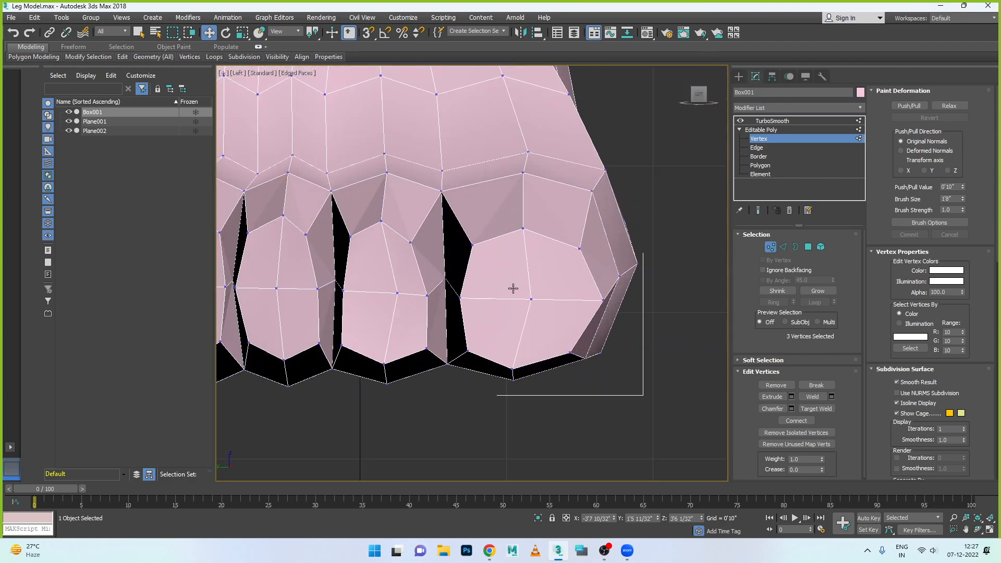
pyautogui.click(547, 300)
pyautogui.moveTo(576, 301); pyautogui.dragTo(565, 303)
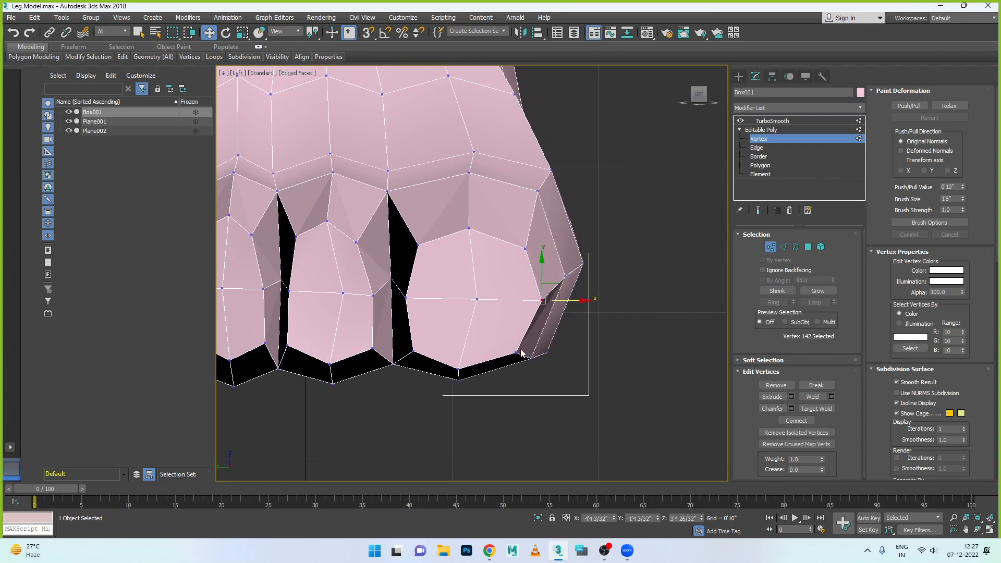
pyautogui.moveTo(547, 374); pyautogui.dragTo(564, 353)
pyautogui.moveTo(472, 396); pyautogui.dragTo(500, 375)
# - Shift the big toe's lower, middle and upper tip vertices facing the second toe towards the big toe's centre
pyautogui.click(413, 351)
pyautogui.moveTo(445, 352); pyautogui.dragTo(457, 351)
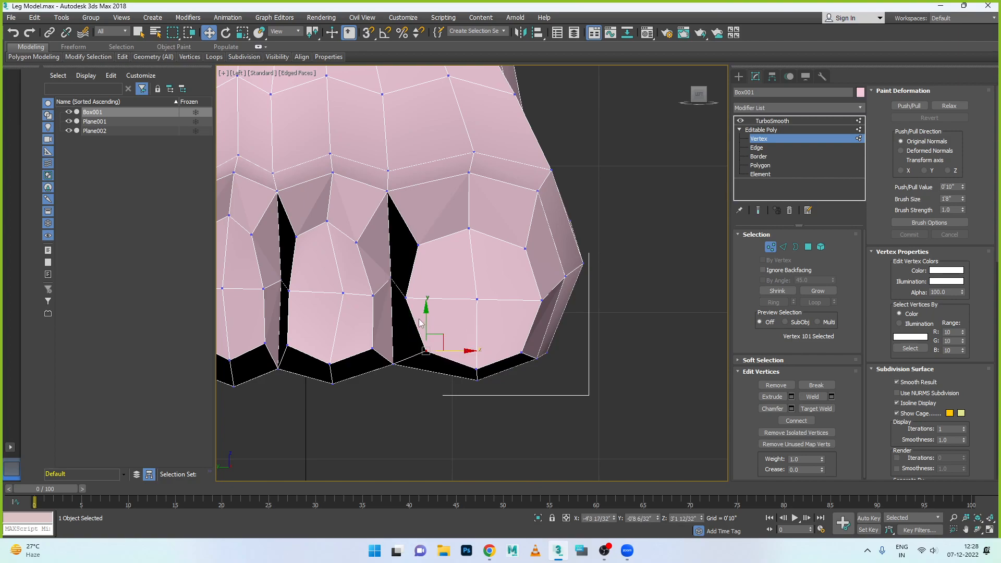
pyautogui.click(406, 297)
pyautogui.moveTo(431, 301); pyautogui.dragTo(436, 301)
pyautogui.click(418, 245)
pyautogui.moveTo(440, 245); pyautogui.dragTo(442, 245)
# - Select the three upper tip vertices of the big toe and raise them in the left view
pyautogui.click(467, 227)
pyautogui.press('q')
pyautogui.keyDown('ctrl'); pyautogui.click(423, 245); pyautogui.keyUp('ctrl')
pyautogui.keyDown('ctrl'); pyautogui.click(523, 248); pyautogui.keyUp('ctrl')
pyautogui.press('w')
pyautogui.moveTo(469, 208); pyautogui.dragTo(469, 178)
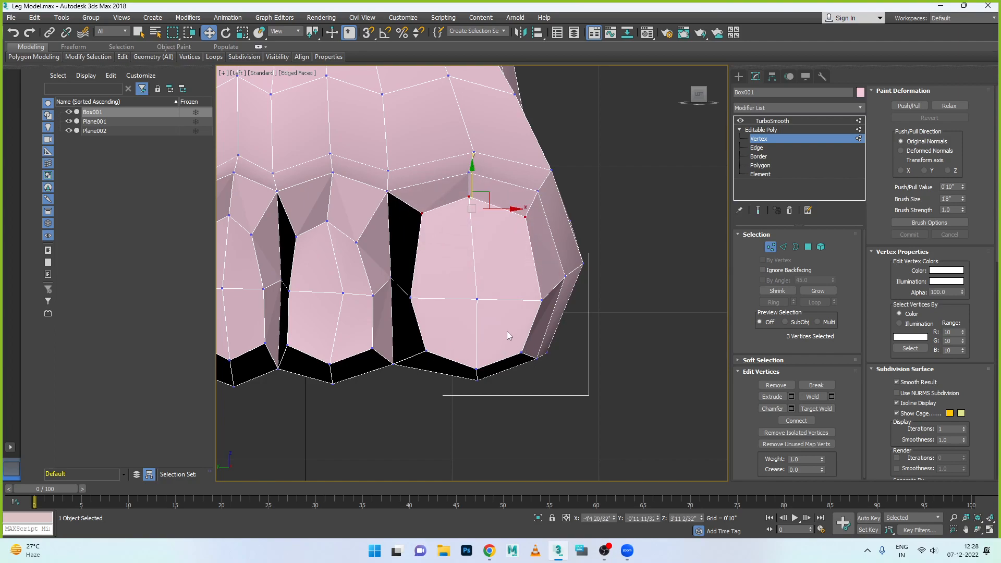
# - Select the three middle-row tip vertices of the big toe and raise them slightly in the left view
pyautogui.click(411, 298)
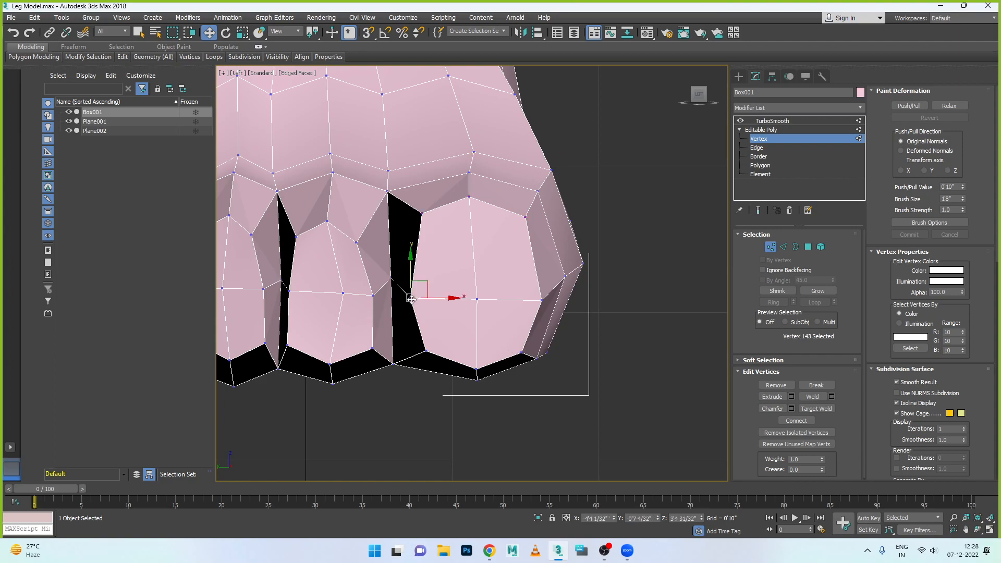
pyautogui.keyDown('ctrl'); pyautogui.click(477, 299); pyautogui.keyUp('ctrl')
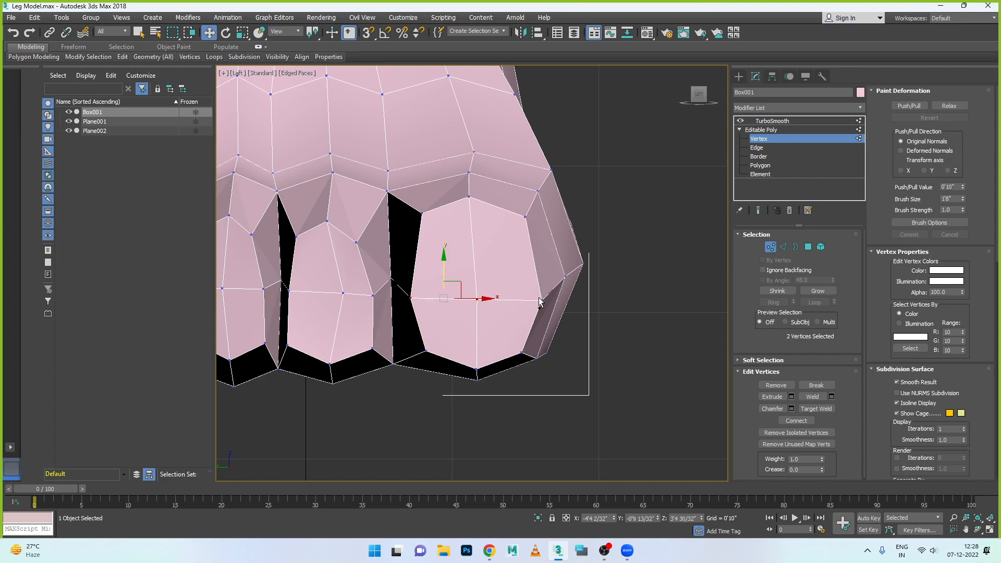
pyautogui.keyDown('ctrl'); pyautogui.click(539, 298); pyautogui.keyUp('ctrl')
pyautogui.moveTo(475, 264); pyautogui.dragTo(476, 253)
# - Shift the second toe's upper and middle tip vertices on the big-toe side outward towards the big toe
pyautogui.click(356, 245)
pyautogui.moveTo(409, 241); pyautogui.dragTo(409, 241)
pyautogui.click(373, 295)
pyautogui.moveTo(394, 295); pyautogui.dragTo(373, 309)
# - Raise the second toe's lower centre and lower big-toe-side tip vertices slightly, and shift its centre vertex away from the big toe
pyautogui.click(372, 349)
pyautogui.click(330, 363)
pyautogui.moveTo(330, 348); pyautogui.dragTo(331, 343)
pyautogui.click(344, 295)
pyautogui.moveTo(350, 297); pyautogui.dragTo(337, 297)
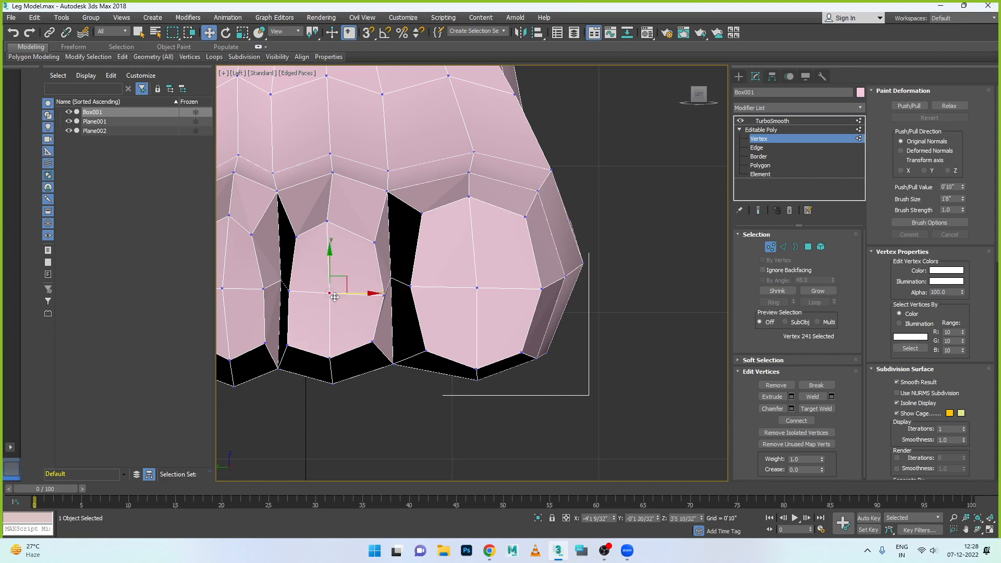
# - Raise the second toe's middle tip vertex facing the third toe and shift the lower one inward
pyautogui.click(290, 293)
pyautogui.moveTo(290, 276); pyautogui.dragTo(289, 270)
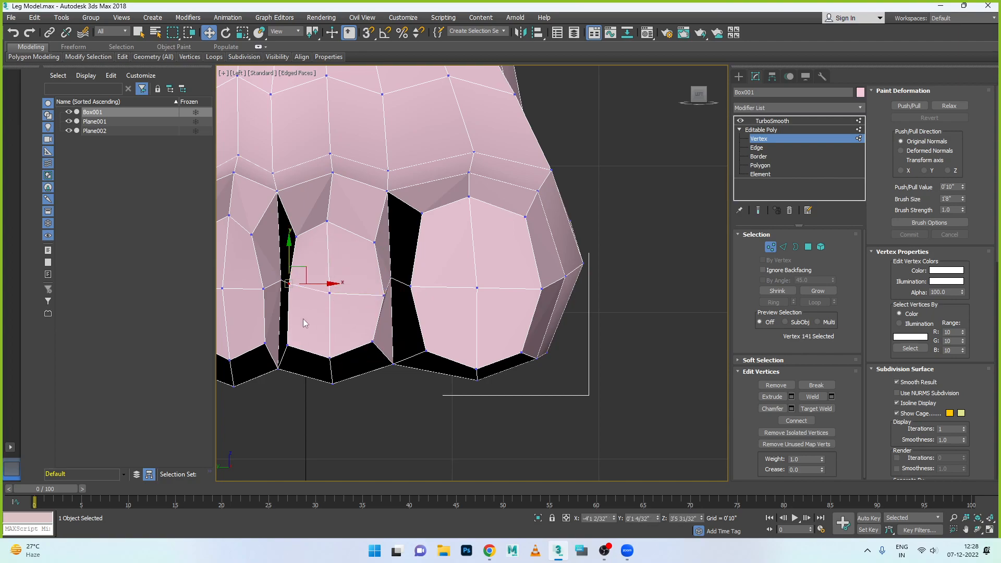
pyautogui.click(286, 344)
pyautogui.moveTo(307, 344); pyautogui.dragTo(315, 342)
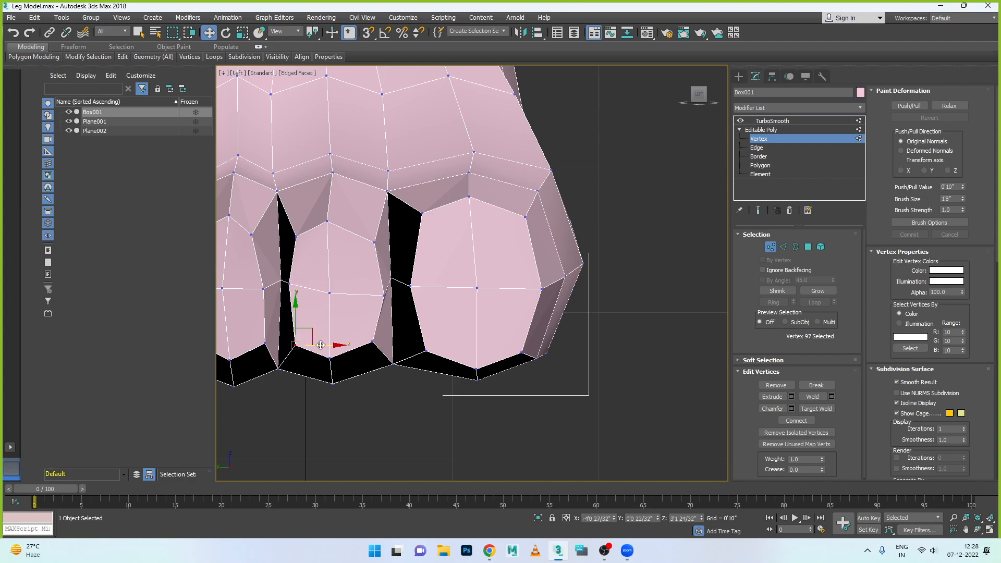
# - Select the second toe's three centre-column tip vertices and shift them slightly towards the big toe
pyautogui.click(328, 222)
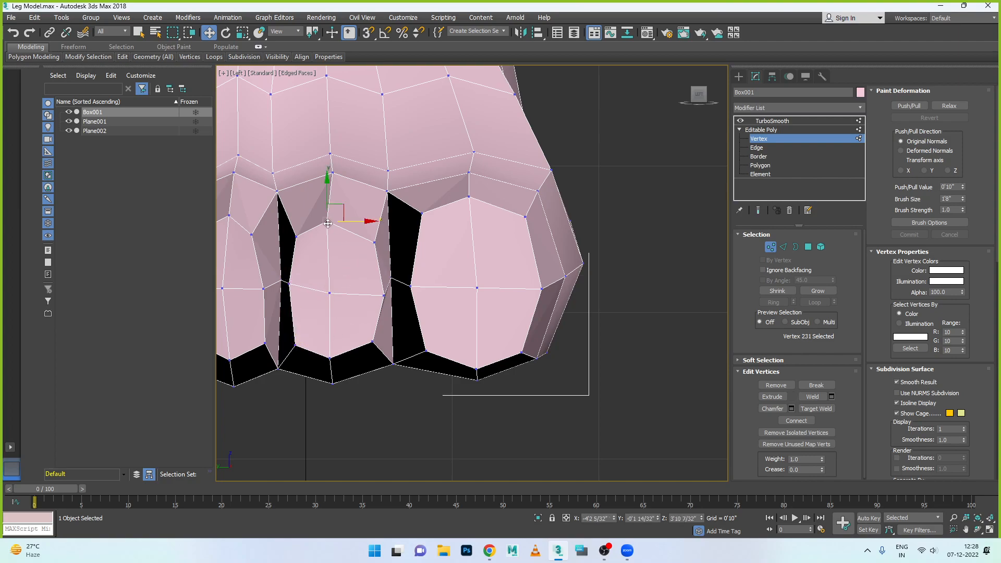
pyautogui.keyDown('ctrl'); pyautogui.click(328, 291); pyautogui.keyUp('ctrl')
pyautogui.keyDown('ctrl'); pyautogui.click(331, 357); pyautogui.keyUp('ctrl')
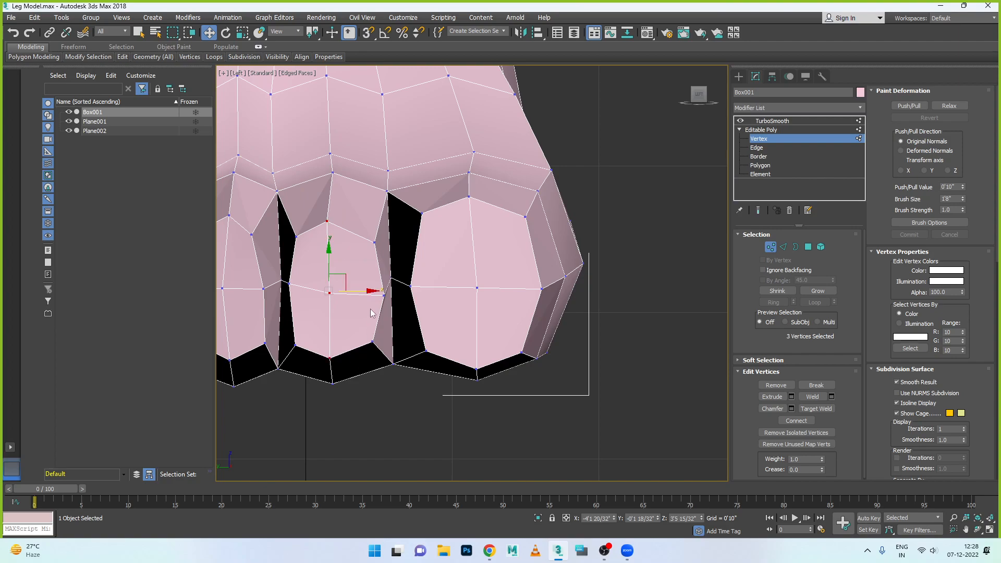
pyautogui.moveTo(367, 291); pyautogui.dragTo(376, 292)
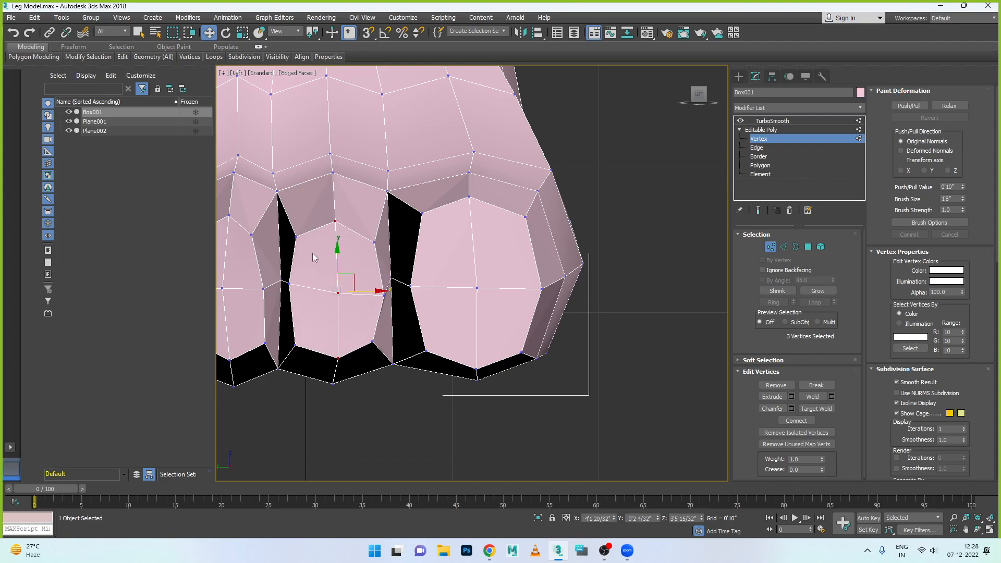
# - Even out the second toe's upper side vertices, and raise its three upper tip vertices together
pyautogui.click(295, 236)
pyautogui.moveTo(296, 208); pyautogui.dragTo(296, 212)
pyautogui.click(374, 242)
pyautogui.keyDown('ctrl'); pyautogui.click(332, 220); pyautogui.keyUp('ctrl')
pyautogui.keyDown('ctrl'); pyautogui.click(296, 241); pyautogui.keyUp('ctrl')
pyautogui.moveTo(334, 202); pyautogui.dragTo(335, 179)
# - Select the second toe's three middle-row tip vertices and raise them in the left view
pyautogui.click(290, 284)
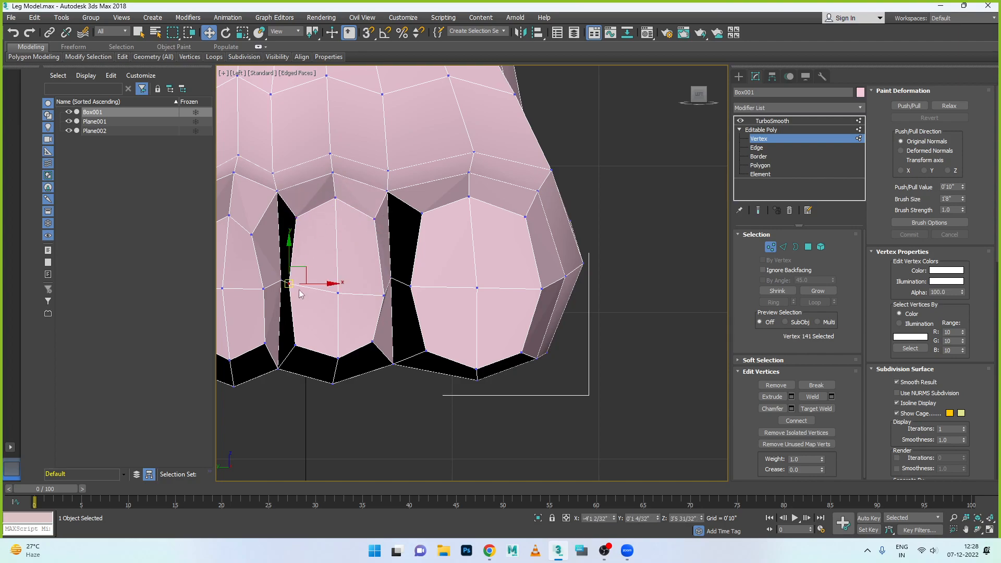
pyautogui.keyDown('ctrl'); pyautogui.click(338, 293); pyautogui.keyUp('ctrl')
pyautogui.keyDown('ctrl'); pyautogui.click(383, 294); pyautogui.keyUp('ctrl')
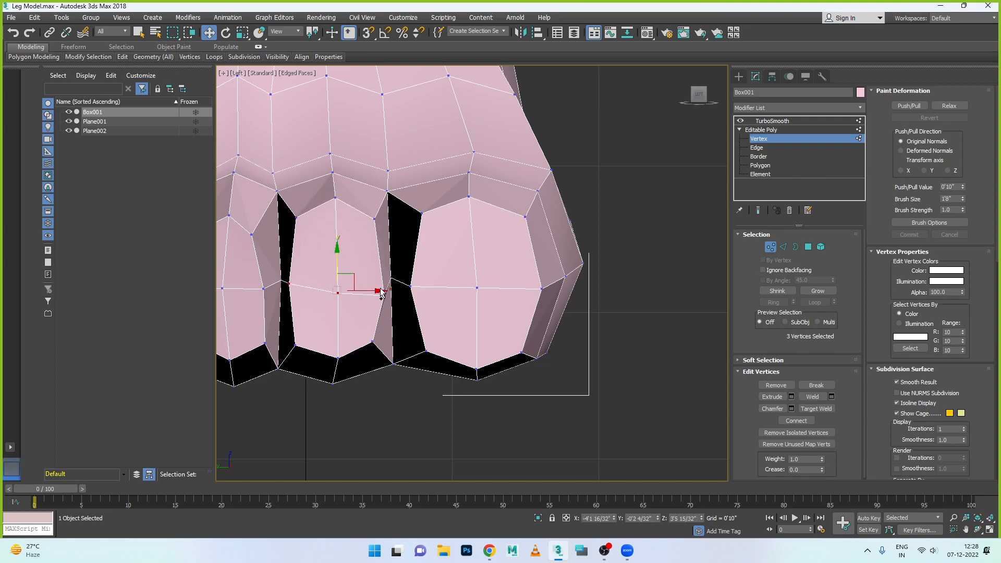
pyautogui.moveTo(336, 257); pyautogui.dragTo(334, 241)
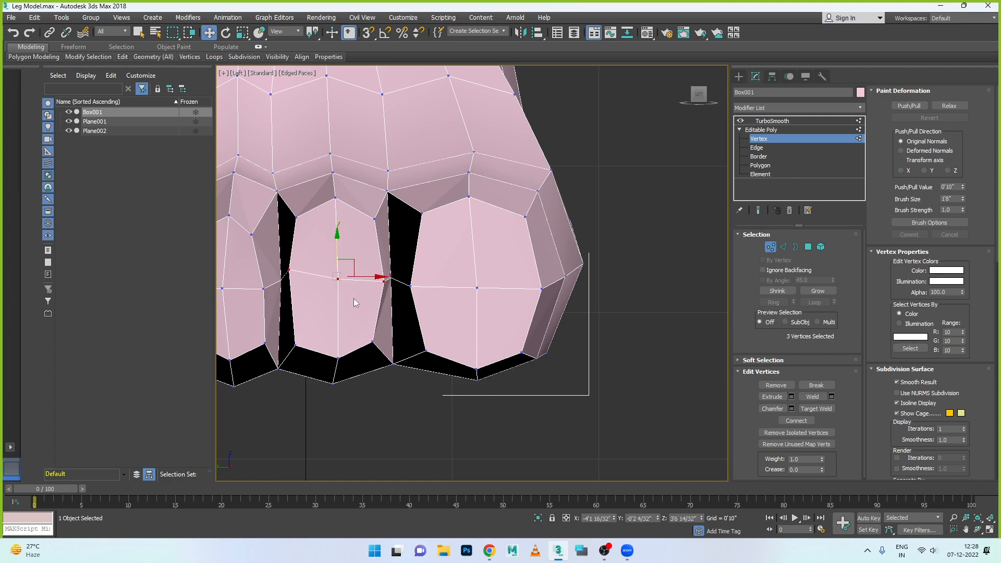
# - Shift the third toe's upper and lower tip vertices on the second-toe side outward towards the second toe
pyautogui.moveTo(326, 289); pyautogui.dragTo(475, 328, button='middle')
pyautogui.scroll(2, 434, 315)
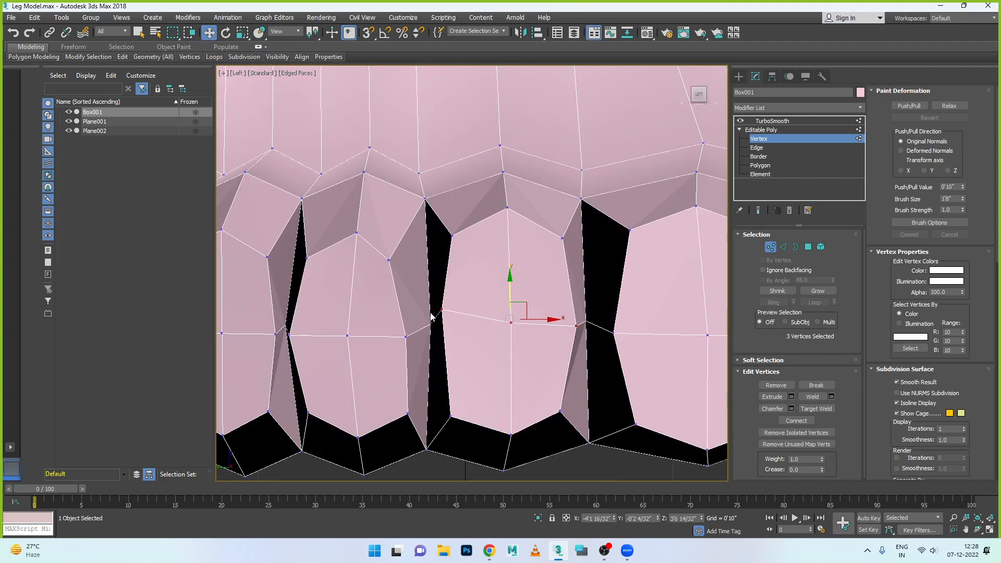
pyautogui.moveTo(412, 300); pyautogui.dragTo(432, 330, button='middle')
pyautogui.click(410, 290)
pyautogui.moveTo(437, 289); pyautogui.dragTo(455, 285)
pyautogui.click(427, 366)
pyautogui.moveTo(464, 366); pyautogui.dragTo(473, 366)
# - Select the third toe's three upper tip vertices and raise them in the left view
pyautogui.click(378, 262)
pyautogui.keyDown('ctrl'); pyautogui.click(430, 289); pyautogui.keyUp('ctrl')
pyautogui.keyDown('ctrl'); pyautogui.click(327, 287); pyautogui.keyUp('ctrl')
pyautogui.moveTo(376, 241); pyautogui.dragTo(377, 220)
# - Shift the third toe's middle vertex facing the fourth toe inward and its centre vertex slightly towards the second toe
pyautogui.click(310, 364)
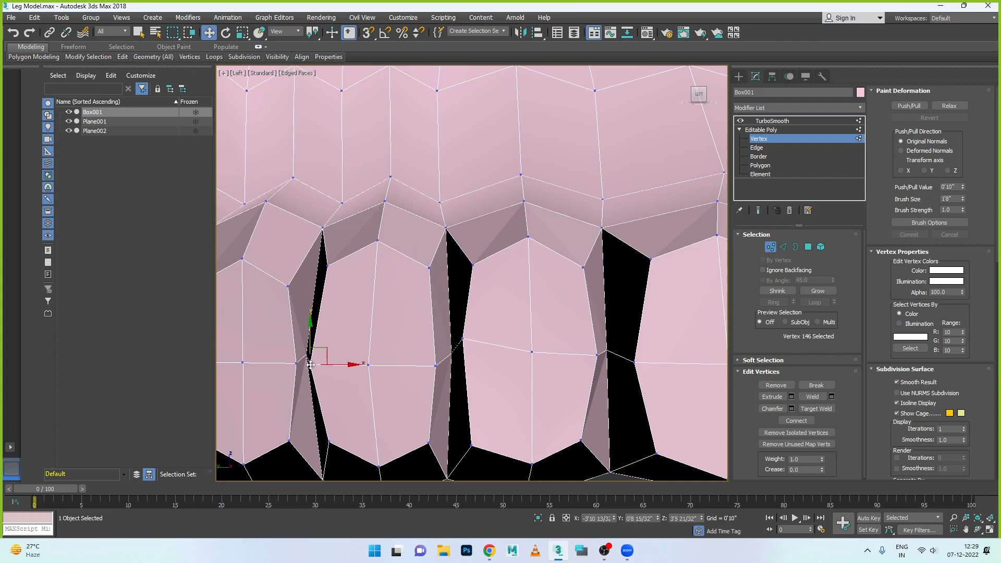
pyautogui.moveTo(344, 365); pyautogui.dragTo(396, 366)
pyautogui.click(370, 368)
pyautogui.click(435, 367)
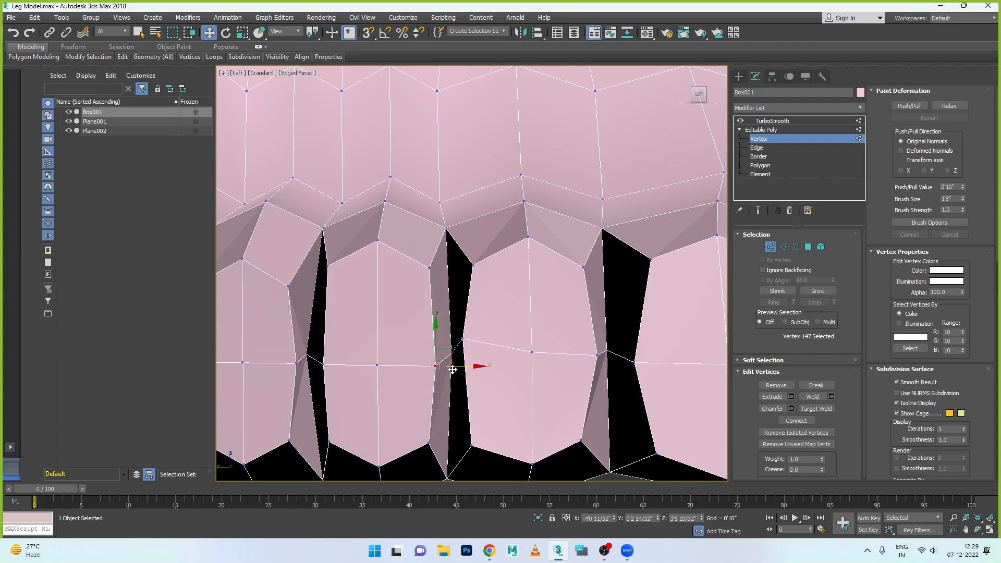
pyautogui.click(429, 442)
# - Reposition the mid-height gap vertex between the third and fourth toes, and shift the web vertex above it slightly towards the third toe
pyautogui.scroll(-3, 429, 441)
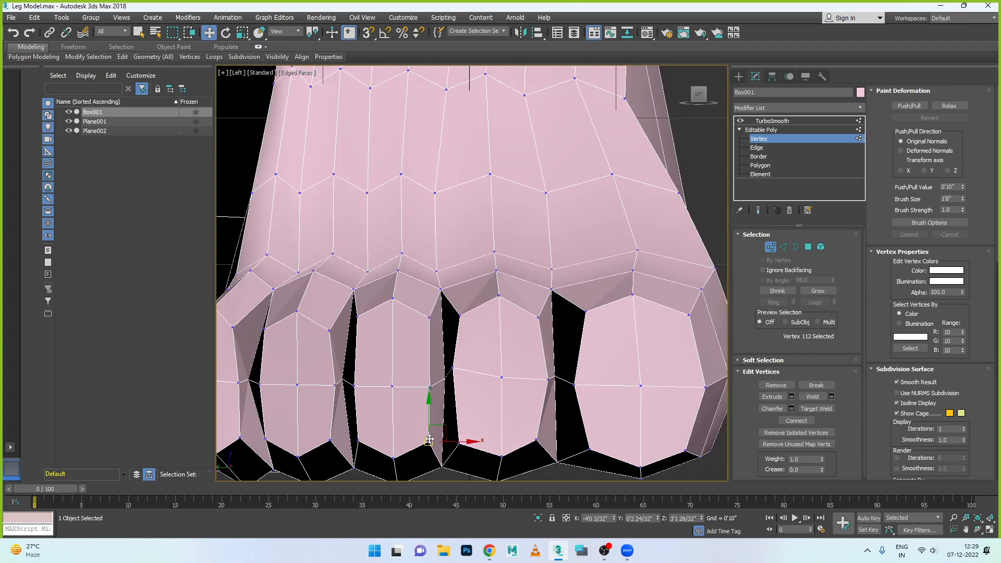
pyautogui.scroll(-2, 429, 440)
pyautogui.scroll(5, 342, 414)
pyautogui.click(396, 383)
pyautogui.moveTo(415, 382); pyautogui.dragTo(422, 382)
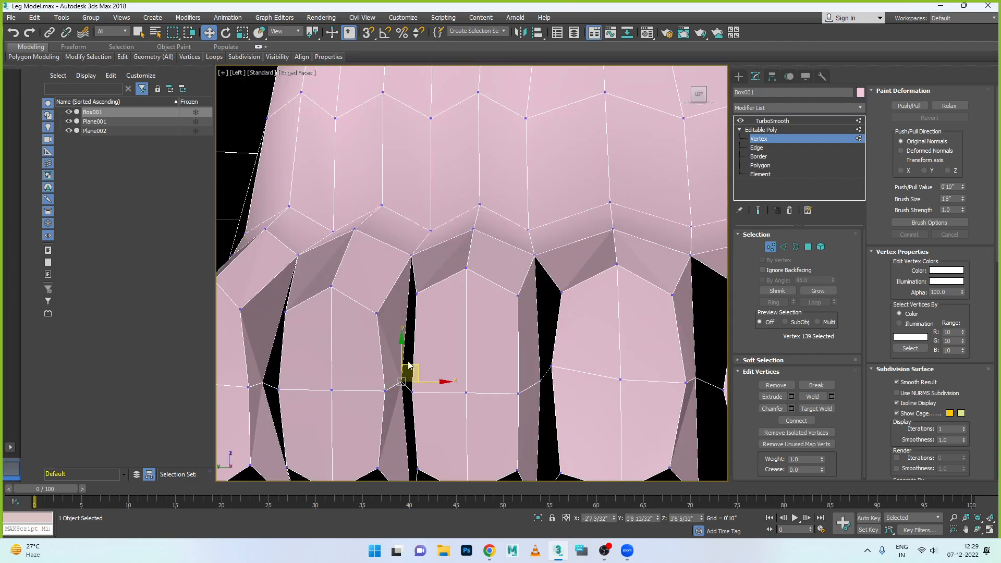
pyautogui.click(377, 313)
pyautogui.click(410, 383)
pyautogui.moveTo(413, 382); pyautogui.dragTo(409, 383)
pyautogui.click(411, 256)
pyautogui.moveTo(430, 258); pyautogui.dragTo(434, 258)
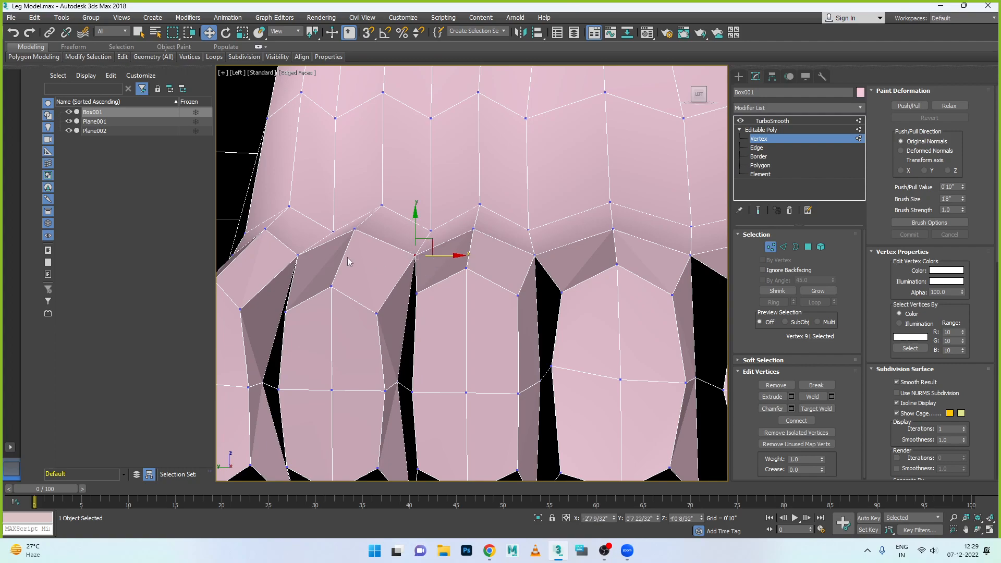
# - Shift the fourth toe's upper side, upper centre and knuckle vertices towards the third toe
pyautogui.click(375, 314)
pyautogui.moveTo(409, 314); pyautogui.dragTo(415, 315)
pyautogui.click(330, 286)
pyautogui.moveTo(330, 286); pyautogui.dragTo(342, 286)
pyautogui.click(354, 230)
pyautogui.moveTo(387, 232); pyautogui.dragTo(399, 232)
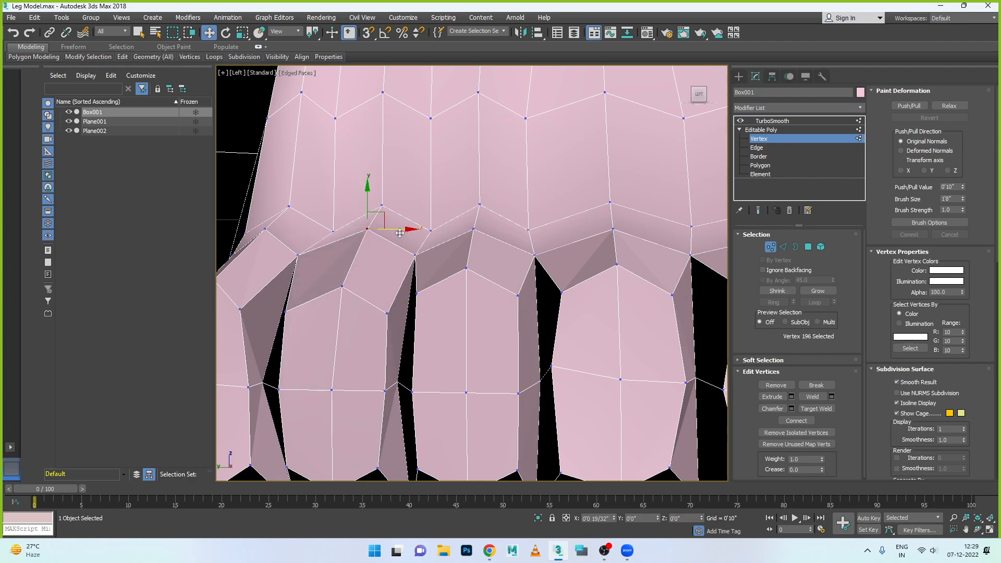
# - Shift the web vertex between the third and fourth toes and the third toe's adjacent upper tip vertex towards the second toe
pyautogui.click(415, 255)
pyautogui.moveTo(415, 255); pyautogui.dragTo(422, 255)
pyautogui.click(415, 296)
pyautogui.moveTo(415, 295); pyautogui.dragTo(420, 294)
# - Shift the third toe's tip vertices on the second-toe side and its centre column slightly towards the second toe
pyautogui.click(517, 307)
pyautogui.keyDown('ctrl'); pyautogui.moveTo(511, 320); pyautogui.dragTo(529, 481); pyautogui.keyUp('ctrl')
pyautogui.moveTo(544, 392); pyautogui.dragTo(548, 391)
pyautogui.scroll(-1, 457, 267)
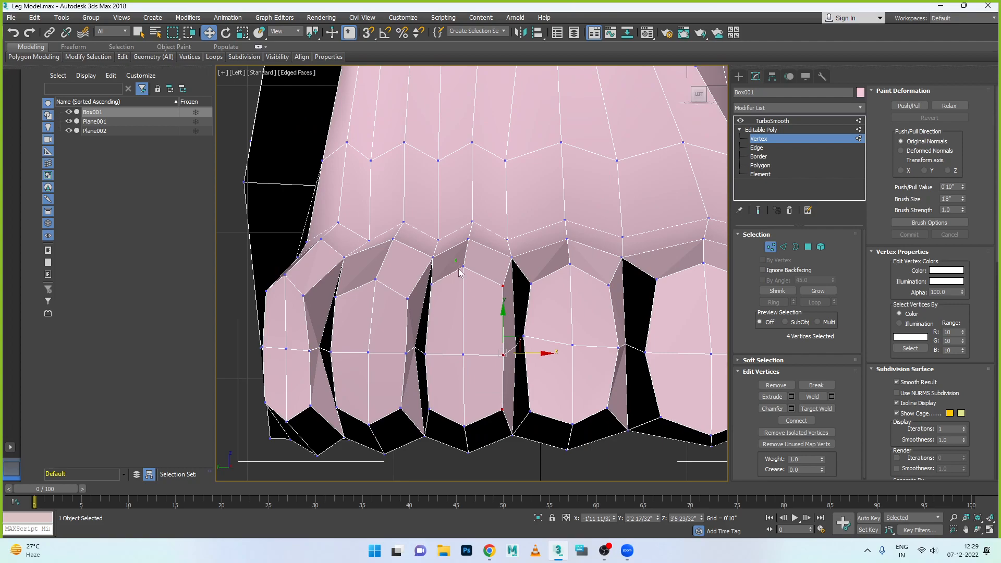
pyautogui.moveTo(481, 421); pyautogui.dragTo(506, 397)
# - Select the third toe's three tip vertices facing the fourth toe and shift them towards the third toe's centre
pyautogui.click(433, 285)
pyautogui.keyDown('ctrl'); pyautogui.click(425, 355); pyautogui.keyUp('ctrl')
pyautogui.keyDown('ctrl'); pyautogui.click(429, 408); pyautogui.keyUp('ctrl')
pyautogui.moveTo(461, 348); pyautogui.dragTo(471, 348)
# - Select the fourth toe's side vertices facing the third toe, with the adjacent gap vertex, and shift them towards the third toe
pyautogui.click(409, 299)
pyautogui.keyDown('ctrl'); pyautogui.click(414, 348); pyautogui.keyUp('ctrl')
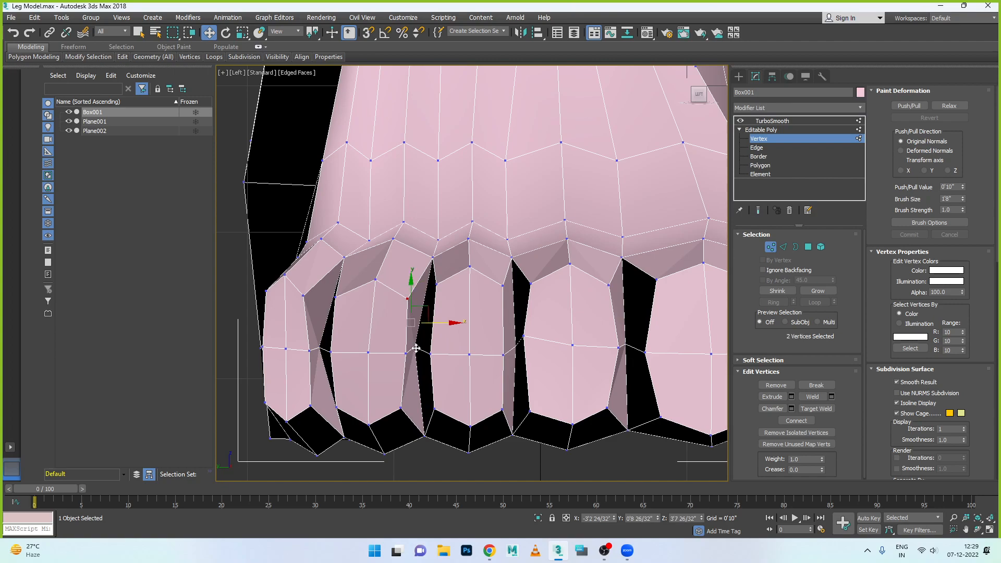
pyautogui.keyDown('ctrl'); pyautogui.click(404, 354); pyautogui.keyUp('ctrl')
pyautogui.keyDown('ctrl'); pyautogui.click(402, 407); pyautogui.keyUp('ctrl')
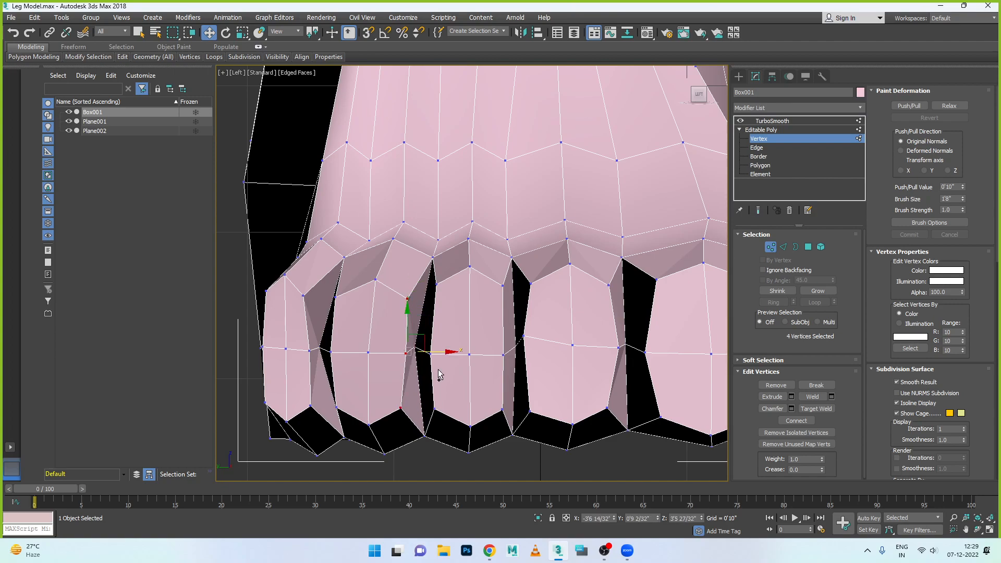
pyautogui.moveTo(442, 353); pyautogui.dragTo(449, 352)
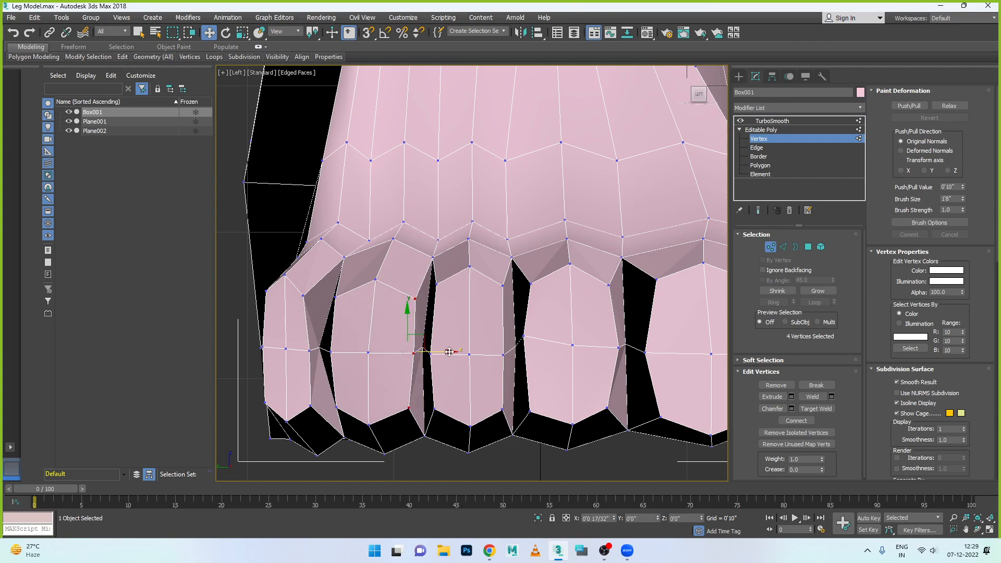
# - Move the fourth toe's upper and lower tip vertices on the third-toe side slightly inward to round that side
pyautogui.click(416, 299)
pyautogui.moveTo(439, 300); pyautogui.dragTo(432, 315)
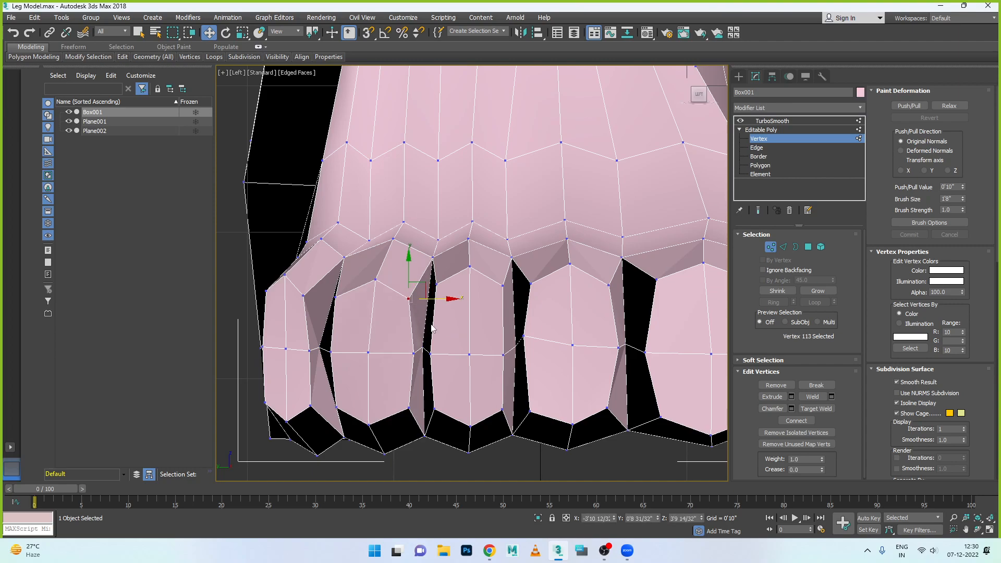
pyautogui.click(409, 406)
pyautogui.moveTo(409, 406); pyautogui.dragTo(359, 408)
# - Shift the fourth toe's lower, middle and upper tip vertices facing the little toe slightly inward
pyautogui.click(337, 408)
pyautogui.click(331, 353)
pyautogui.moveTo(358, 352); pyautogui.dragTo(363, 353)
pyautogui.click(336, 299)
pyautogui.moveTo(355, 300); pyautogui.dragTo(364, 308)
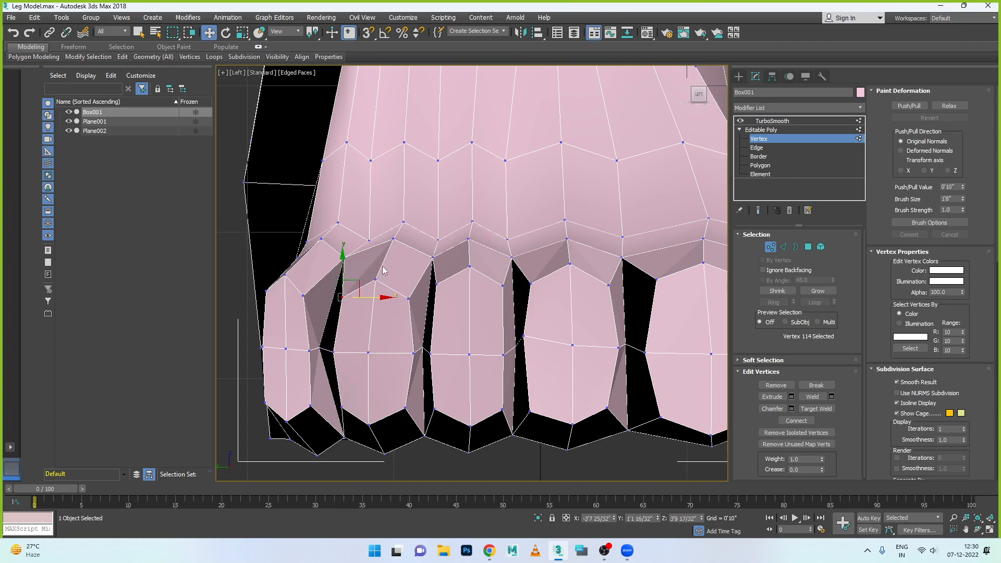
# - Shift the fourth toe's three centre-column tip vertices slightly towards the third toe
pyautogui.click(627, 200)
pyautogui.keyDown('ctrl'); pyautogui.click(368, 352); pyautogui.keyUp('ctrl')
pyautogui.keyDown('ctrl'); pyautogui.click(368, 423); pyautogui.keyUp('ctrl')
pyautogui.moveTo(405, 355); pyautogui.dragTo(413, 355)
# - Move the web vertex between the fourth and little toes and the fourth toe's adjacent upper tip vertex towards the third toe
pyautogui.click(342, 297)
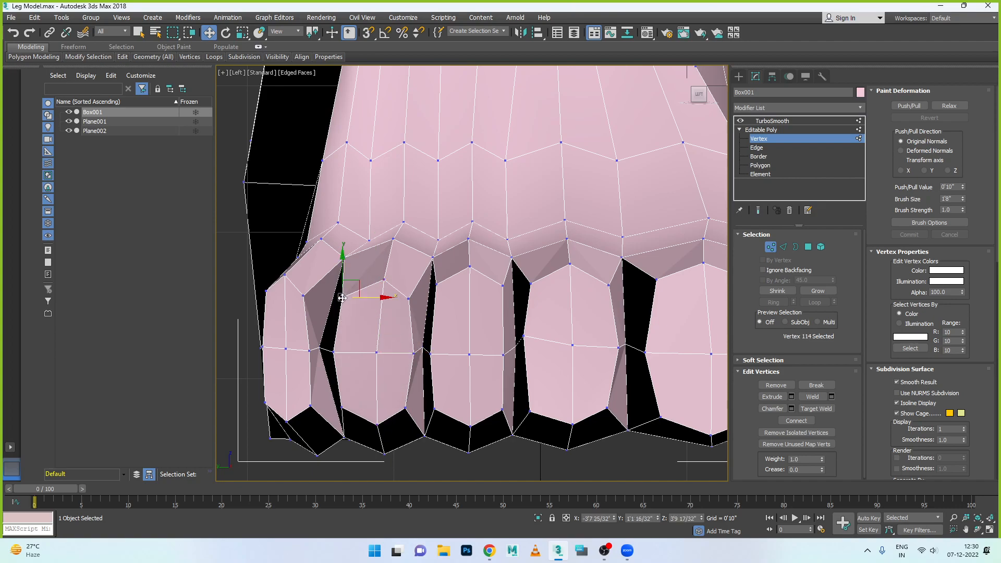
pyautogui.click(345, 257)
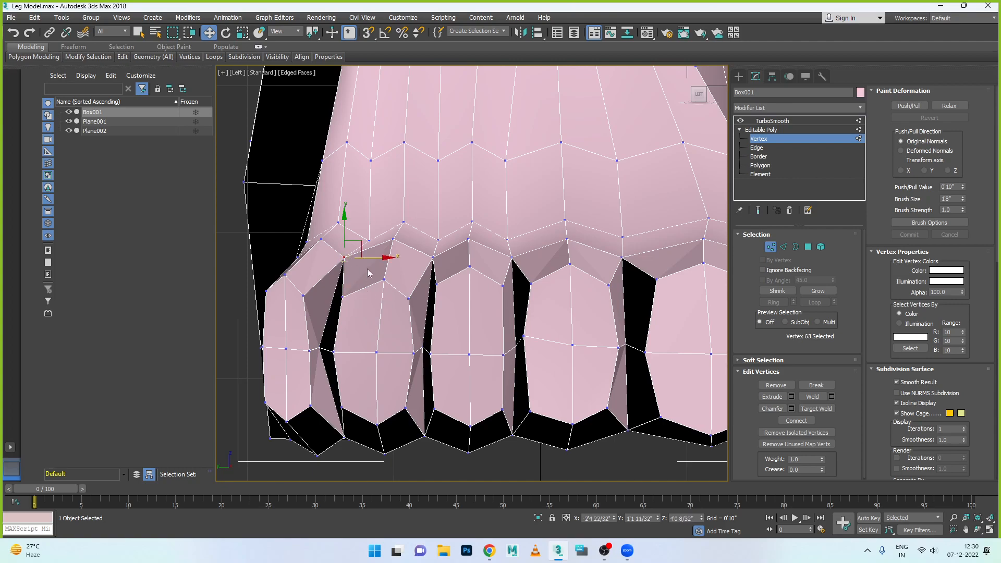
pyautogui.moveTo(370, 260); pyautogui.dragTo(393, 259)
pyautogui.click(341, 298)
pyautogui.moveTo(342, 298); pyautogui.dragTo(354, 298)
# - Shift the fourth toe's middle and lower vertices facing the little toe, along with the neighbouring gap vertex, towards the third toe
pyautogui.click(319, 348)
pyautogui.keyDown('ctrl'); pyautogui.click(334, 354); pyautogui.keyUp('ctrl')
pyautogui.moveTo(353, 349); pyautogui.dragTo(368, 349)
pyautogui.click(342, 407)
pyautogui.moveTo(370, 409); pyautogui.dragTo(384, 408)
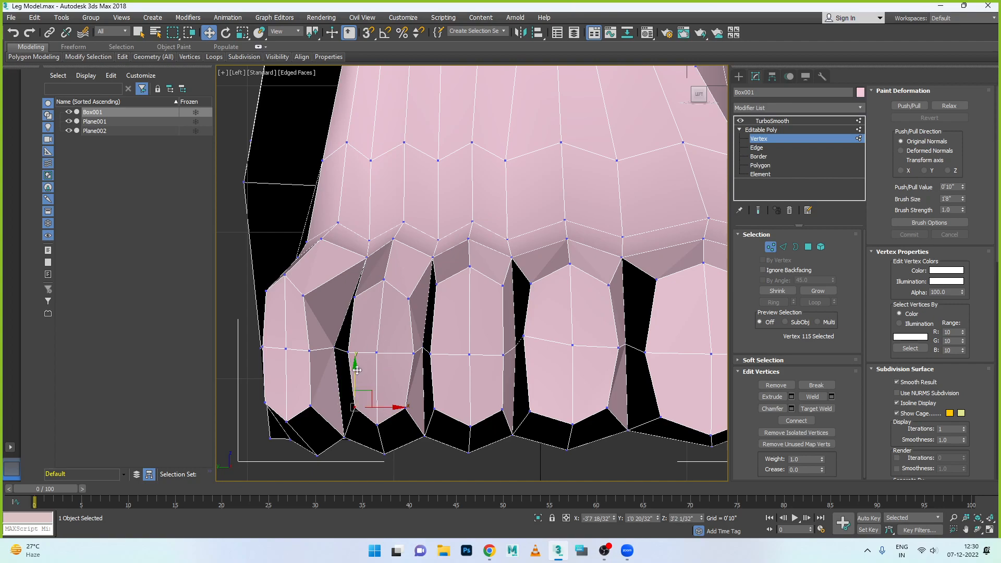
# - Shift the little toe's upper inner tip vertex towards the fourth toe, and move the web vertex between them slightly back
pyautogui.click(304, 296)
pyautogui.moveTo(318, 300); pyautogui.dragTo(337, 301)
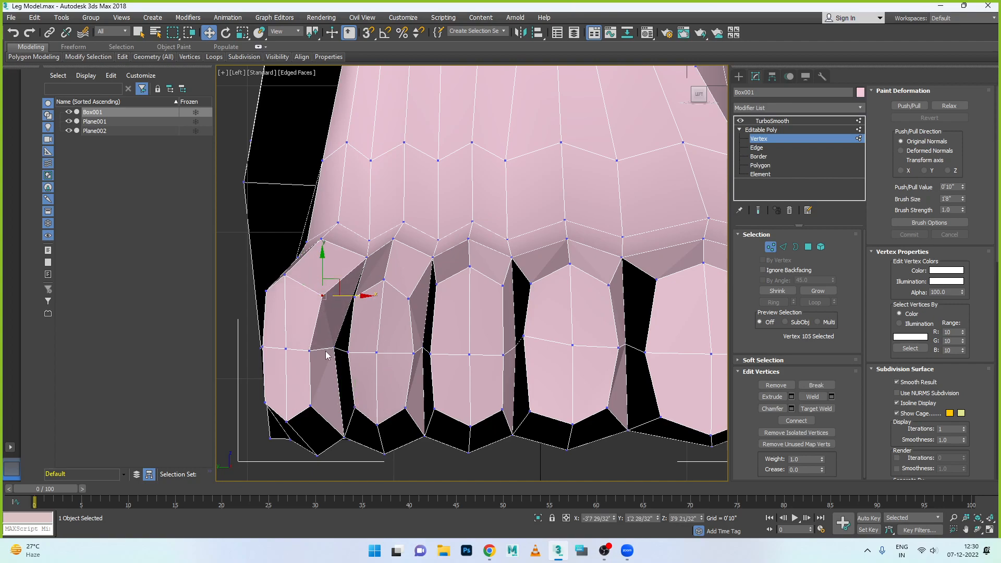
pyautogui.click(367, 258)
pyautogui.moveTo(389, 261); pyautogui.dragTo(386, 259)
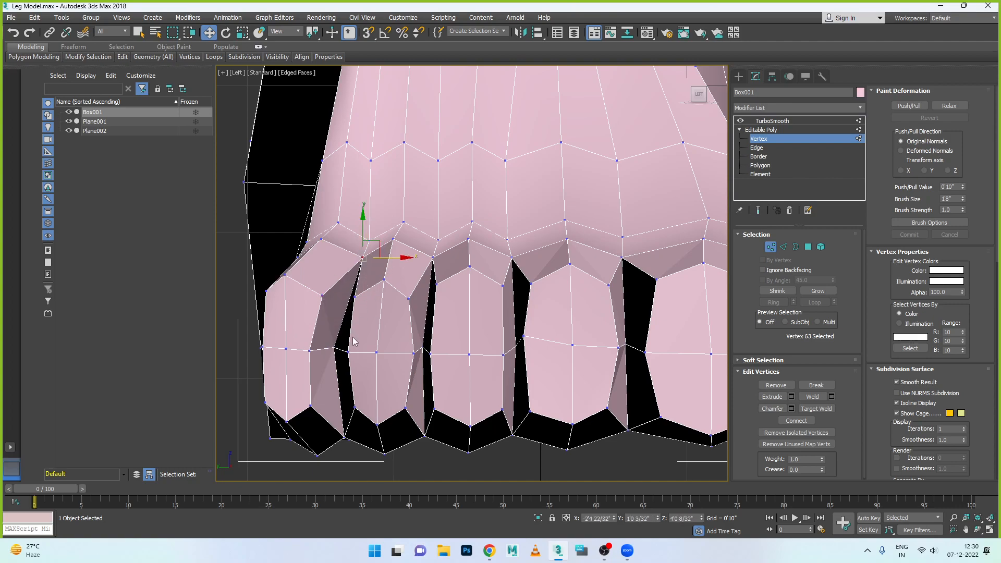
# - Shift the little toe's middle, upper and lower inner tip vertices and the adjacent gap vertex towards the fourth toe
pyautogui.click(356, 298)
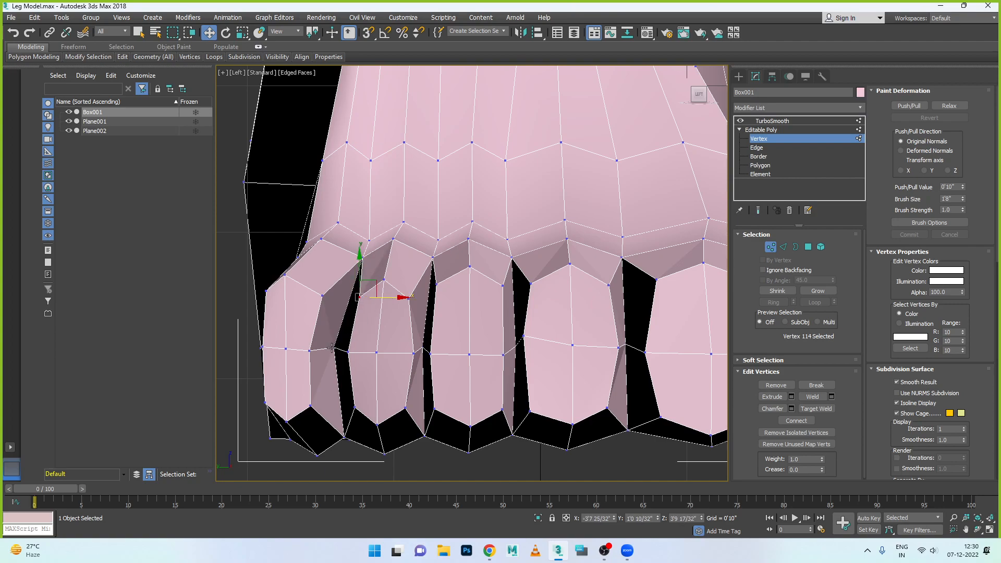
pyautogui.click(333, 348)
pyautogui.moveTo(356, 348); pyautogui.dragTo(331, 351)
pyautogui.click(309, 350)
pyautogui.click(323, 296)
pyautogui.moveTo(344, 299); pyautogui.dragTo(353, 298)
pyautogui.click(310, 406)
pyautogui.moveTo(334, 405); pyautogui.dragTo(356, 405)
# - Select the little toe's three centre-column tip vertices and shift them towards the fourth toe
pyautogui.click(285, 274)
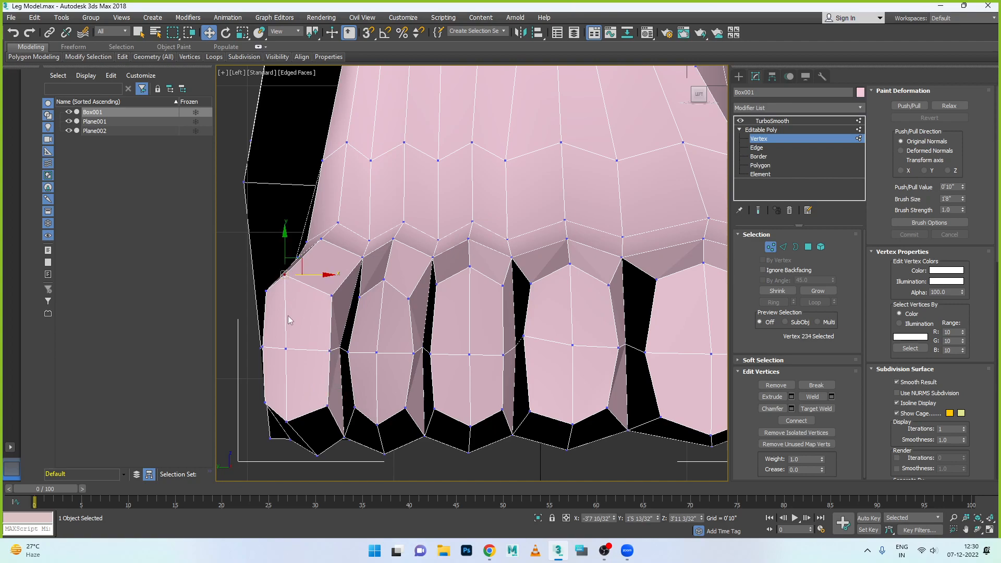
pyautogui.keyDown('ctrl'); pyautogui.click(288, 349); pyautogui.keyUp('ctrl')
pyautogui.keyDown('ctrl'); pyautogui.click(287, 420); pyautogui.keyUp('ctrl')
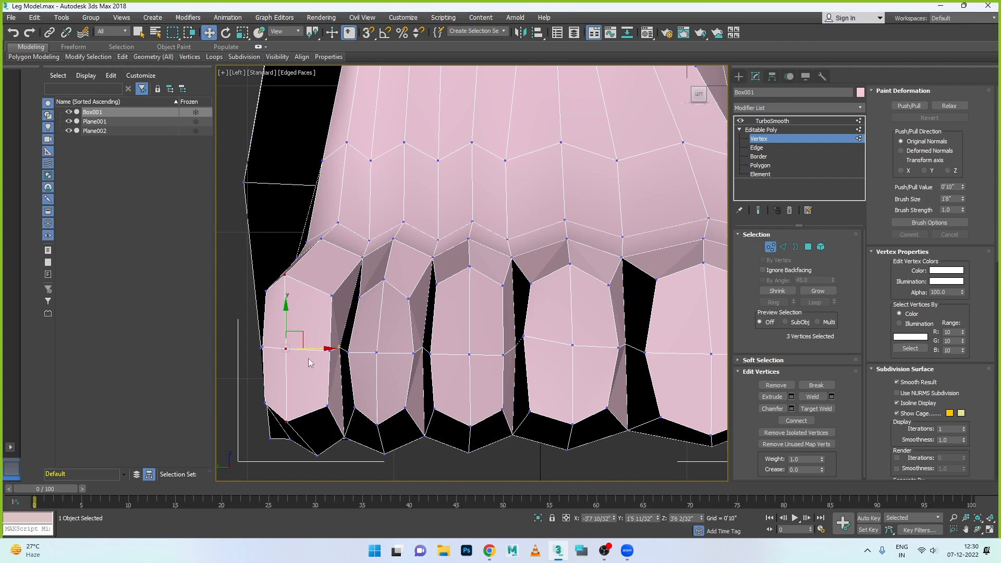
pyautogui.moveTo(312, 348); pyautogui.dragTo(321, 348)
# - Shift the little toe's upper, middle and lower outer tip vertices inward towards its centre
pyautogui.click(266, 290)
pyautogui.moveTo(292, 294); pyautogui.dragTo(301, 294)
pyautogui.click(263, 346)
pyautogui.moveTo(284, 348); pyautogui.dragTo(291, 348)
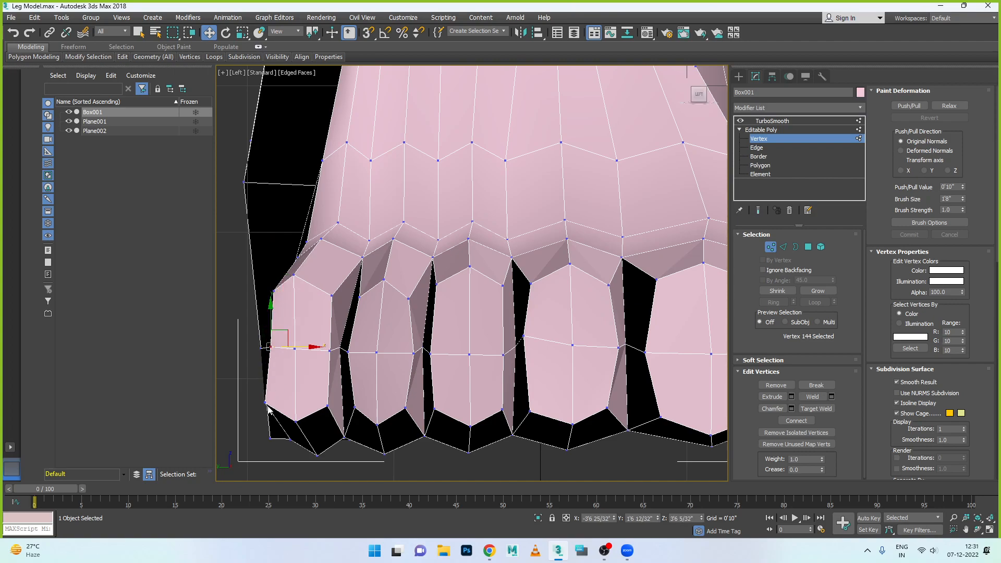
pyautogui.click(265, 403)
pyautogui.moveTo(286, 402); pyautogui.dragTo(329, 421)
# - Move the little toe's lower centre, upper centre and knuckle vertices towards the fourth toe
pyautogui.click(295, 421)
pyautogui.click(294, 276)
pyautogui.moveTo(315, 279); pyautogui.dragTo(329, 292)
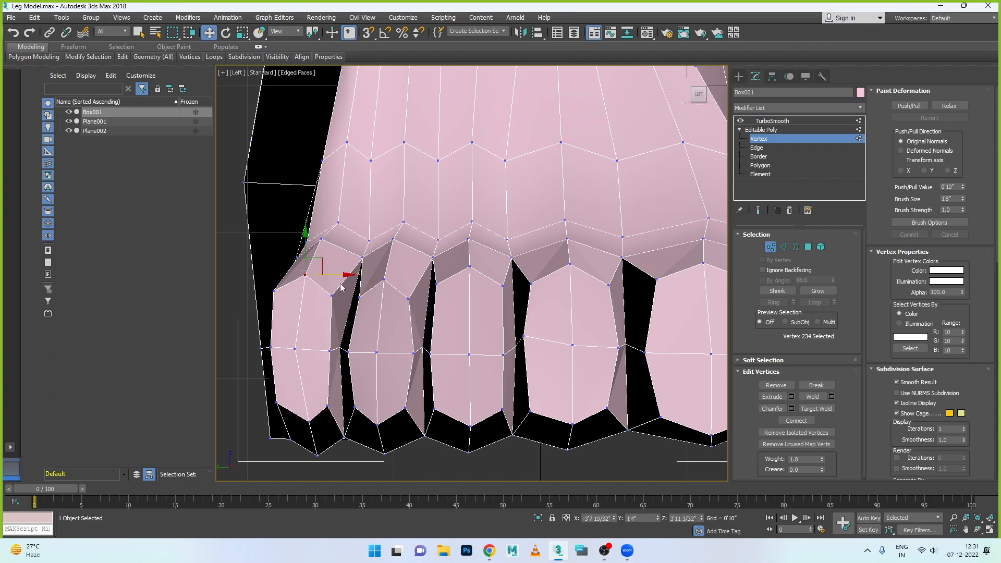
pyautogui.click(323, 239)
pyautogui.moveTo(337, 239); pyautogui.dragTo(348, 248)
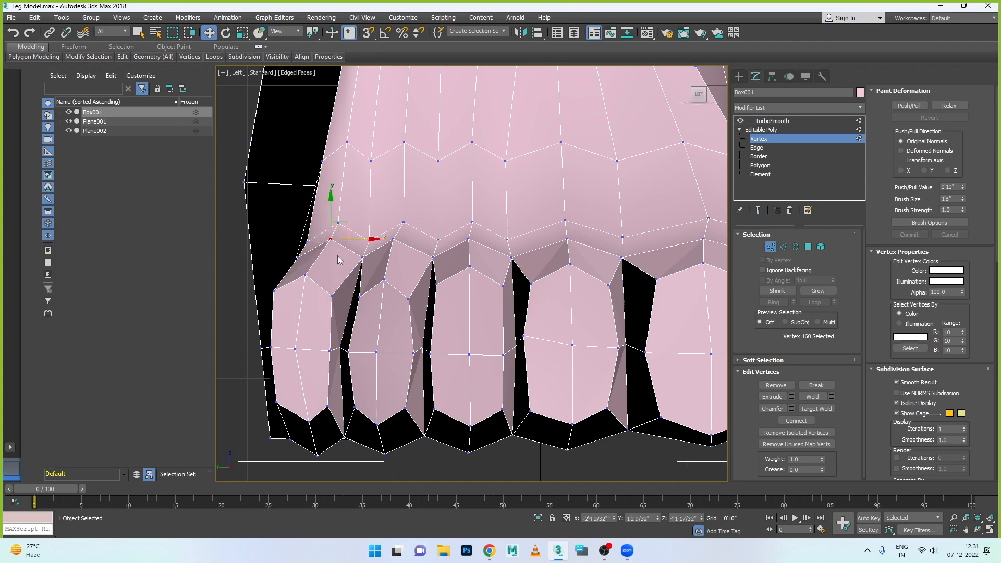
# - Raise the bottommost underside vertex below the little toe slightly towards the toe tip
pyautogui.click(308, 421)
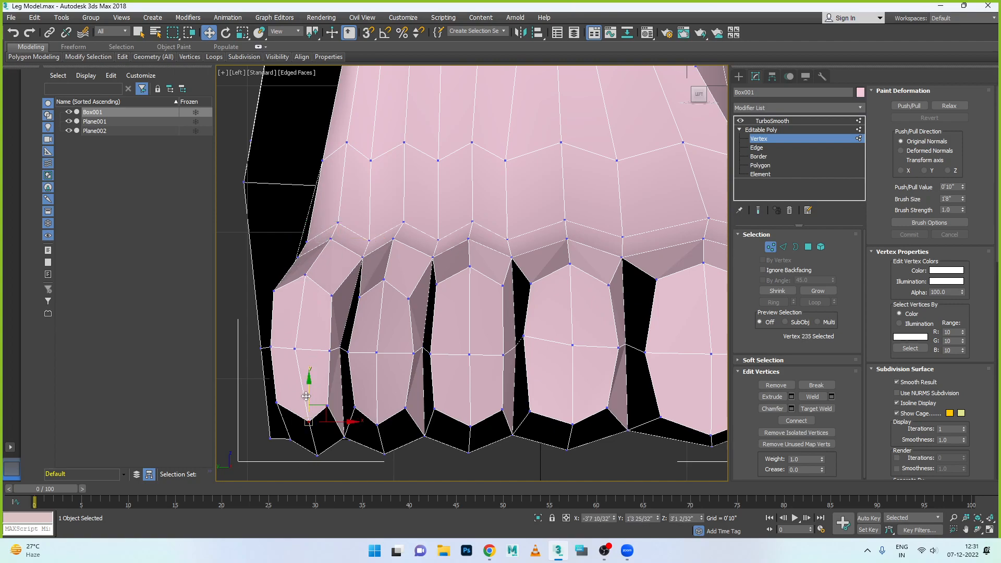
pyautogui.scroll(-2, 311, 454)
pyautogui.click(314, 452)
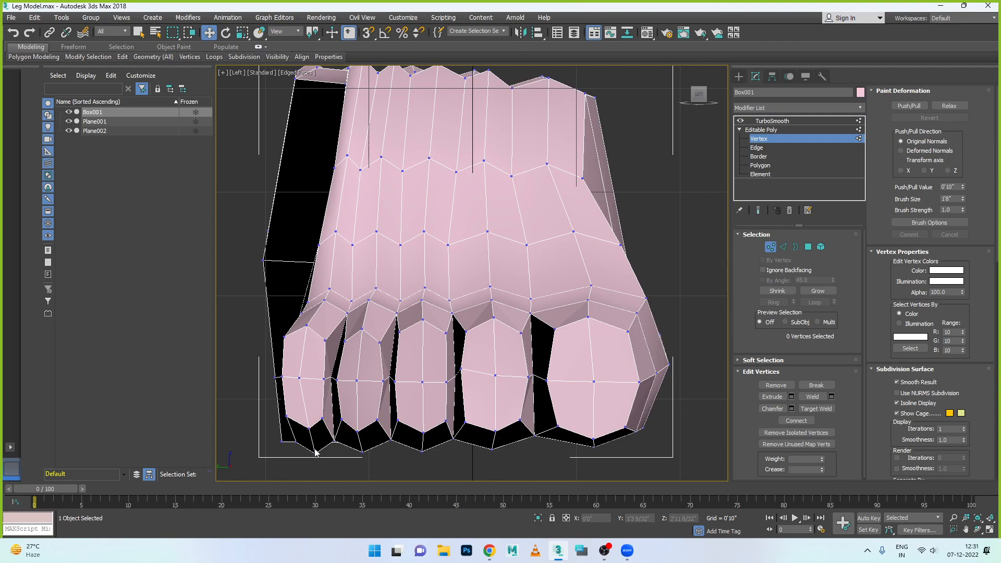
pyautogui.moveTo(316, 436); pyautogui.dragTo(316, 430)
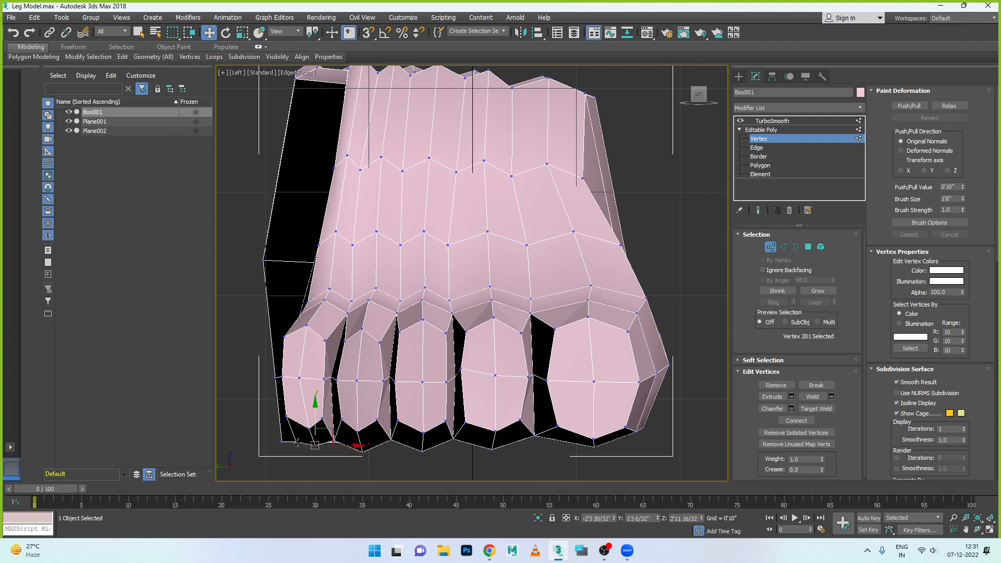
# - Select the vertices along the foot's outer side, from the ankle rim down to the little toe
pyautogui.click(282, 442)
pyautogui.scroll(-2, 307, 417)
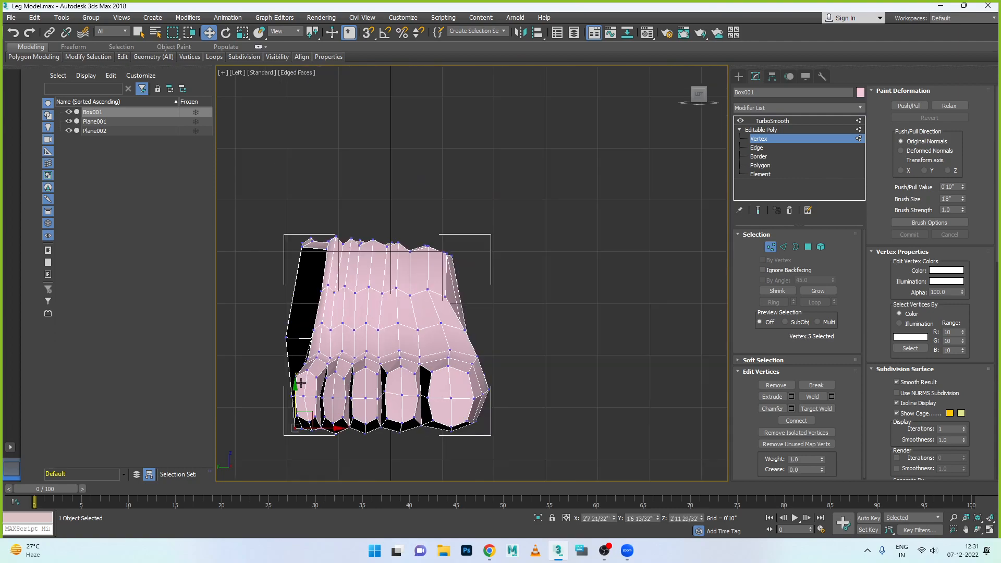
pyautogui.moveTo(314, 275); pyautogui.dragTo(313, 274)
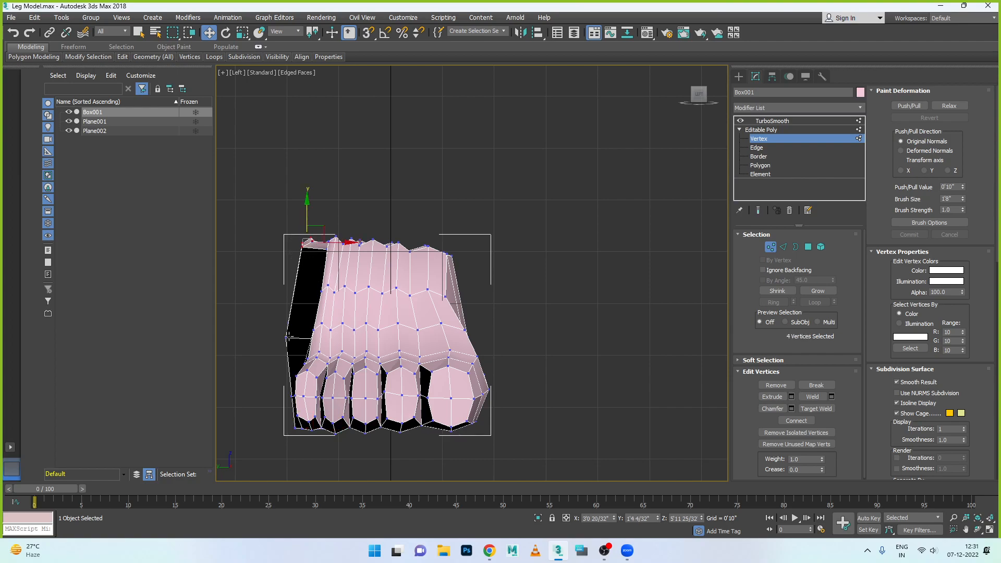
pyautogui.moveTo(278, 326)
pyautogui.mouseDown()
pyautogui.moveTo(289, 357)
pyautogui.moveTo(290, 337)
pyautogui.mouseUp()
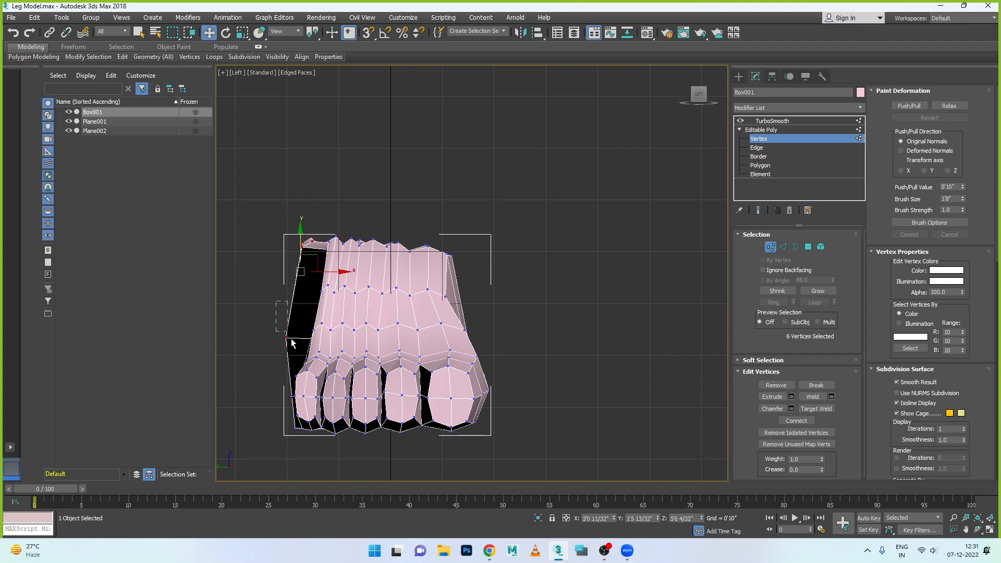
pyautogui.moveTo(282, 386); pyautogui.dragTo(299, 448)
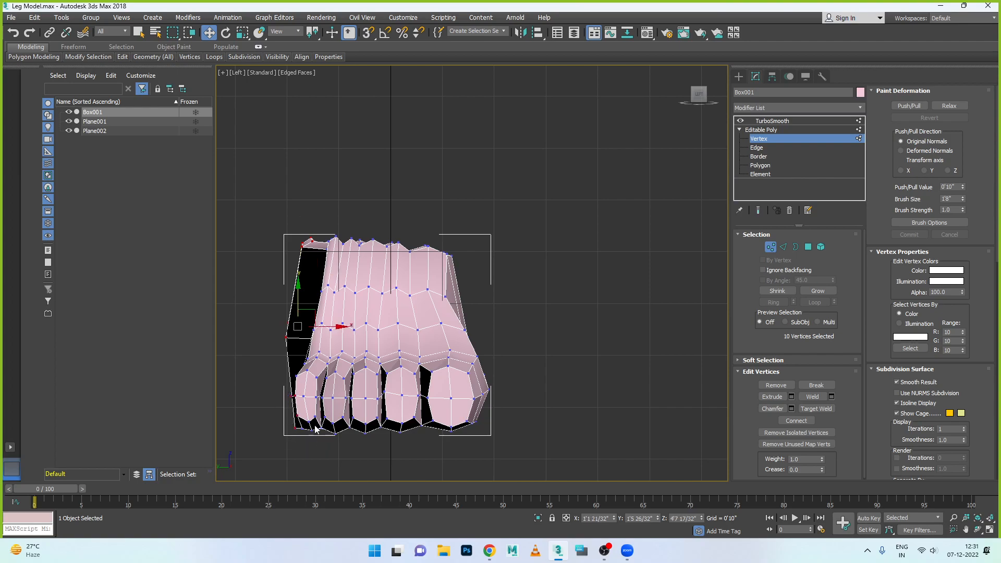
pyautogui.hotkey('alt', 'w')
pyautogui.middleClick(593, 234)
pyautogui.hotkey('alt', 'w')
pyautogui.keyDown('alt'); pyautogui.moveTo(404, 349); pyautogui.dragTo(547, 360, button='middle'); pyautogui.keyUp('alt')
pyautogui.scroll(7, 482, 357)
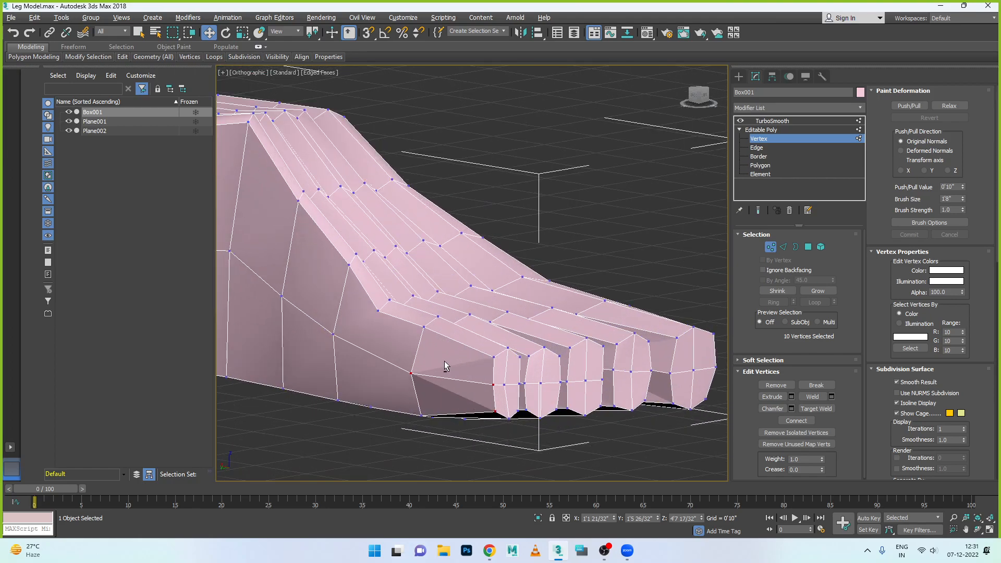
# - Reduce the selection to the three-vertex column on the ankle's outer side and move it slightly inward across the foot
pyautogui.keyDown('alt'); pyautogui.moveTo(426, 366); pyautogui.dragTo(302, 256, button='middle'); pyautogui.keyUp('alt')
pyautogui.keyDown('alt'); pyautogui.click(360, 328); pyautogui.keyUp('alt')
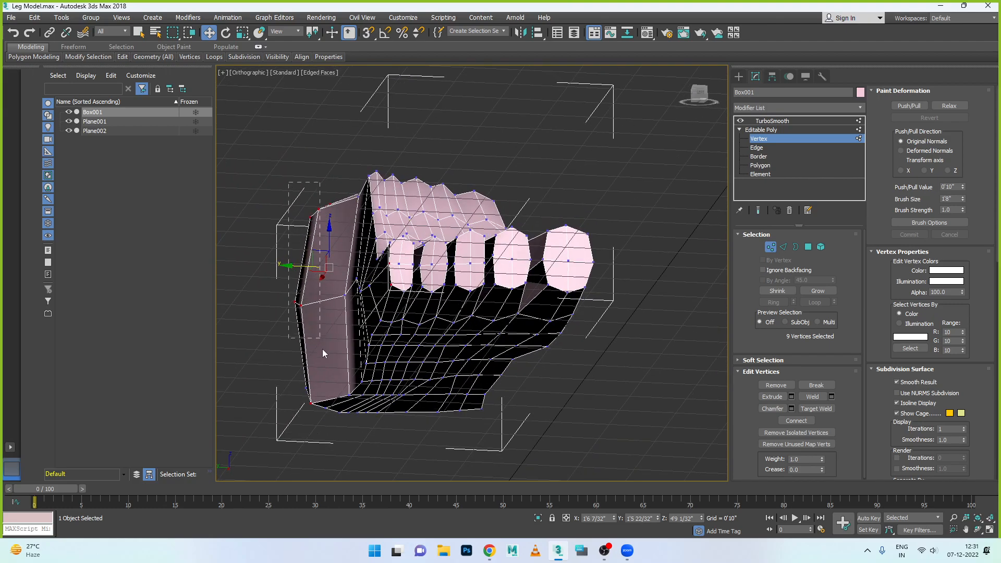
pyautogui.keyDown('alt'); pyautogui.moveTo(390, 355); pyautogui.dragTo(358, 414, button='middle'); pyautogui.keyUp('alt')
pyautogui.keyDown('alt'); pyautogui.moveTo(336, 272); pyautogui.dragTo(305, 288, button='middle'); pyautogui.keyUp('alt')
pyautogui.keyDown('alt'); pyautogui.click(275, 313); pyautogui.keyUp('alt')
pyautogui.keyDown('alt'); pyautogui.moveTo(344, 356); pyautogui.dragTo(346, 343, button='middle'); pyautogui.keyUp('alt')
pyautogui.keyDown('alt'); pyautogui.moveTo(334, 373); pyautogui.dragTo(335, 373); pyautogui.keyUp('alt')
pyautogui.keyDown('alt'); pyautogui.moveTo(390, 373); pyautogui.dragTo(410, 293, button='middle'); pyautogui.keyUp('alt')
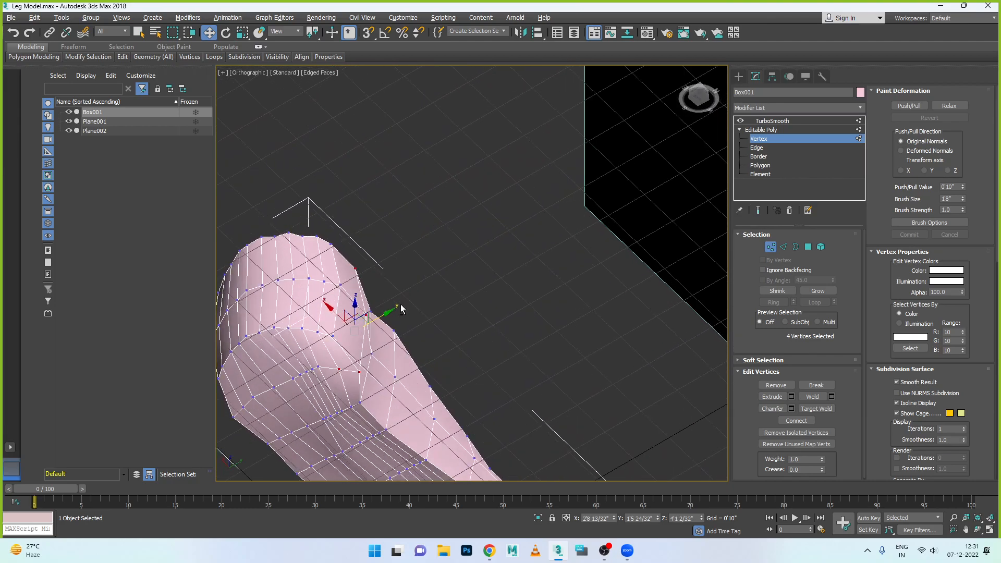
pyautogui.moveTo(325, 360); pyautogui.dragTo(344, 398)
pyautogui.keyDown('alt'); pyautogui.moveTo(392, 391); pyautogui.dragTo(325, 401, button='middle'); pyautogui.keyUp('alt')
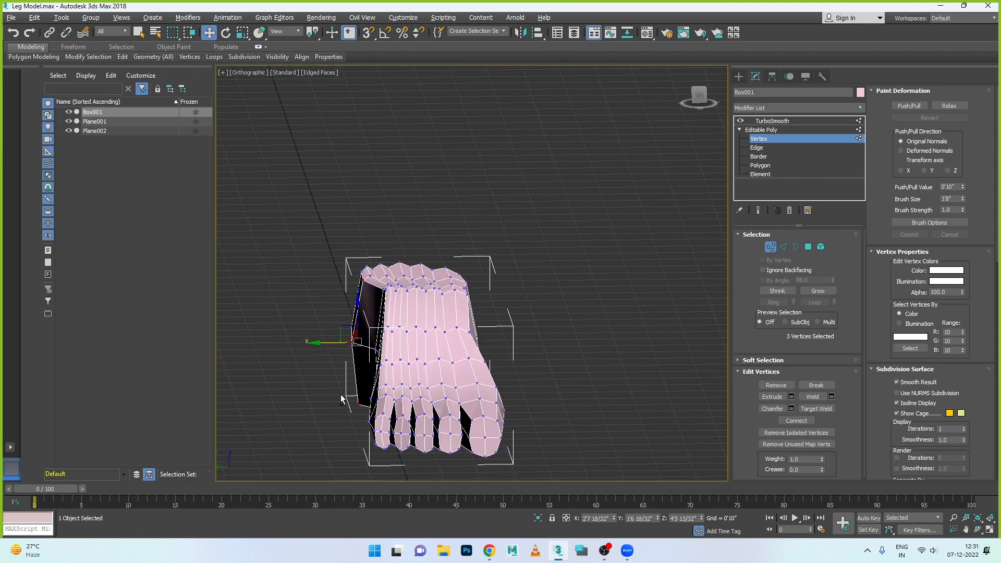
pyautogui.moveTo(318, 344); pyautogui.dragTo(322, 348)
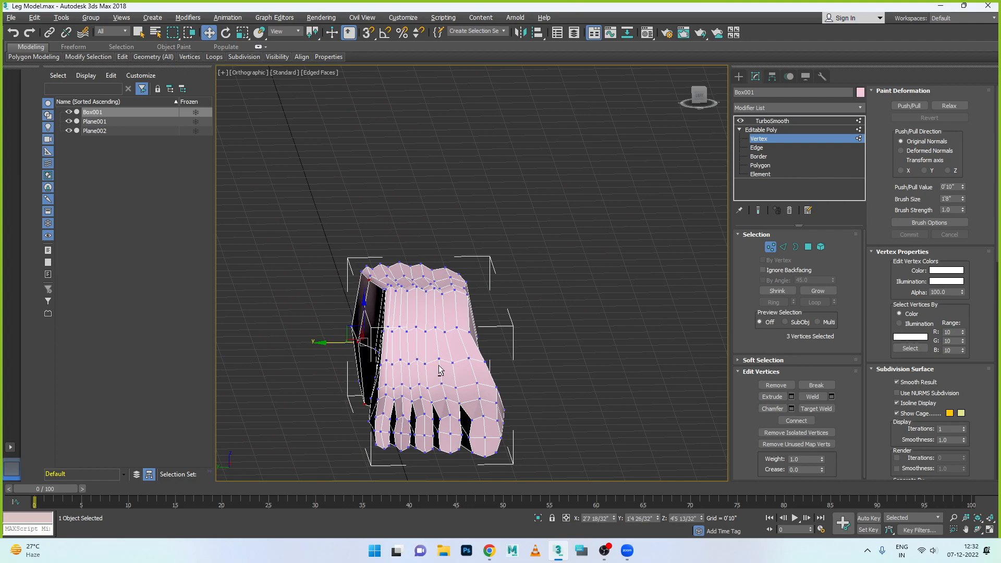
# - Move the upper ankle vertex beside the adjusted outer column slightly inward, working in the top view
pyautogui.hotkey('alt', 'w')
pyautogui.hotkey('alt', 'w')
pyautogui.scroll(6, 470, 269)
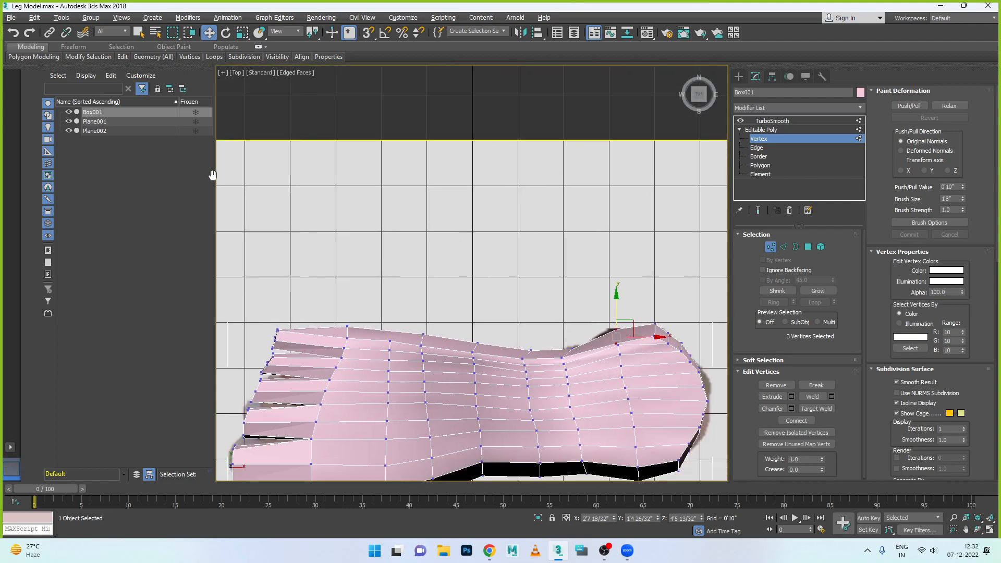
pyautogui.scroll(2, 380, 230)
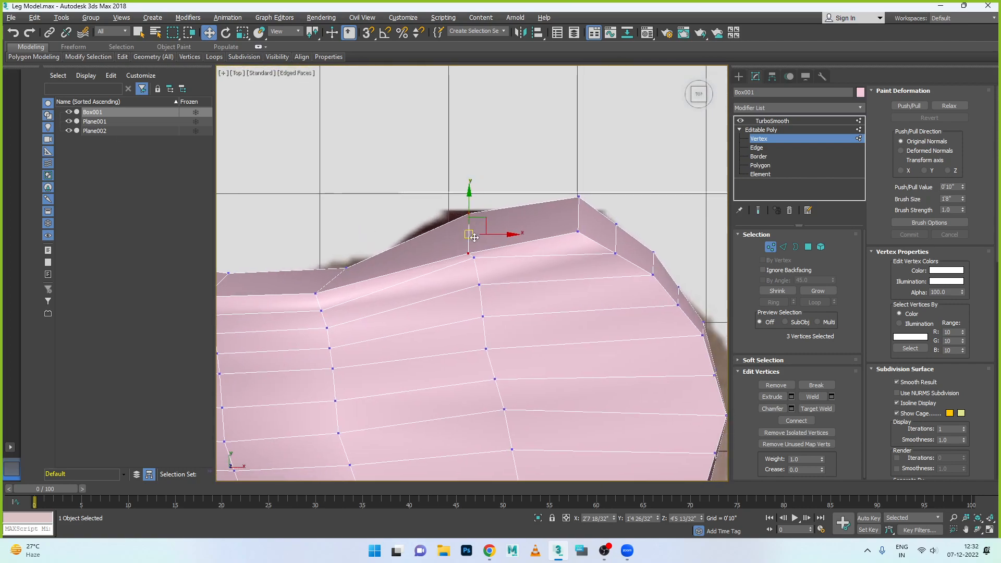
pyautogui.click(472, 257)
pyautogui.moveTo(476, 242); pyautogui.dragTo(474, 243)
# - Select the upper ankle and heel vertices and scale them to 39% across the foot's width in the top view
pyautogui.hotkey('alt', 'w')
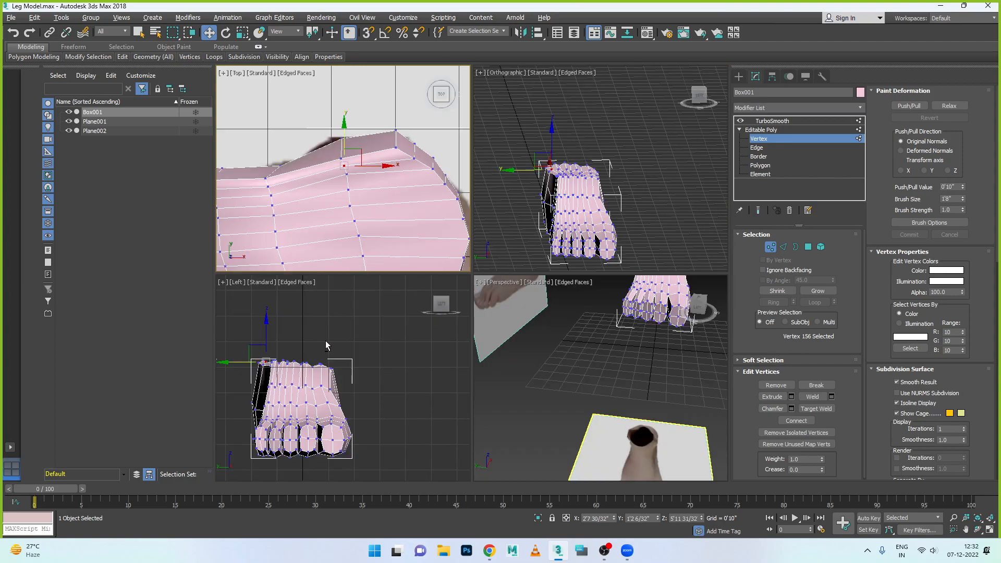
pyautogui.hotkey('alt', 'w')
pyautogui.moveTo(476, 289); pyautogui.dragTo(520, 296)
pyautogui.press('t')
pyautogui.press('r')
pyautogui.moveTo(435, 360); pyautogui.dragTo(435, 415)
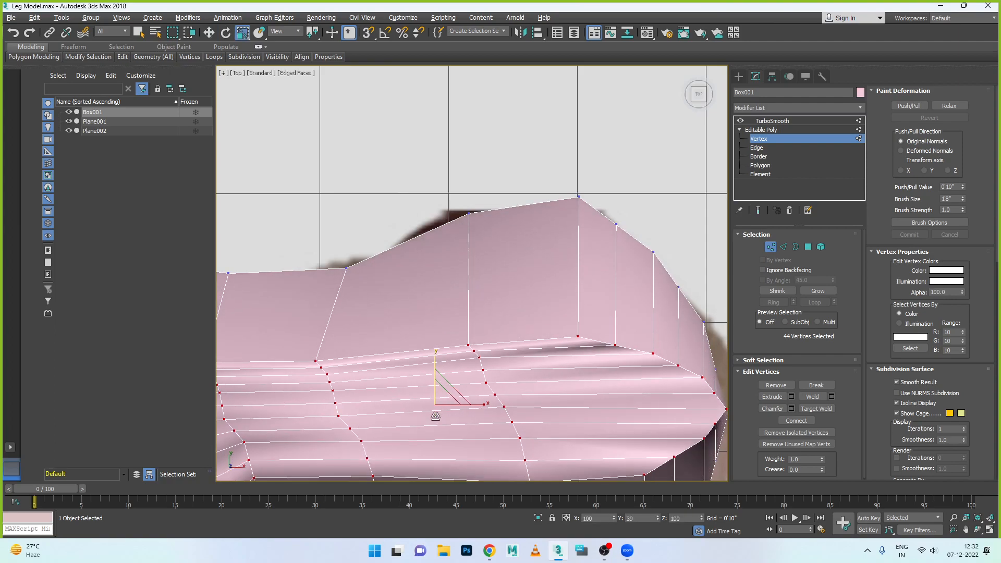
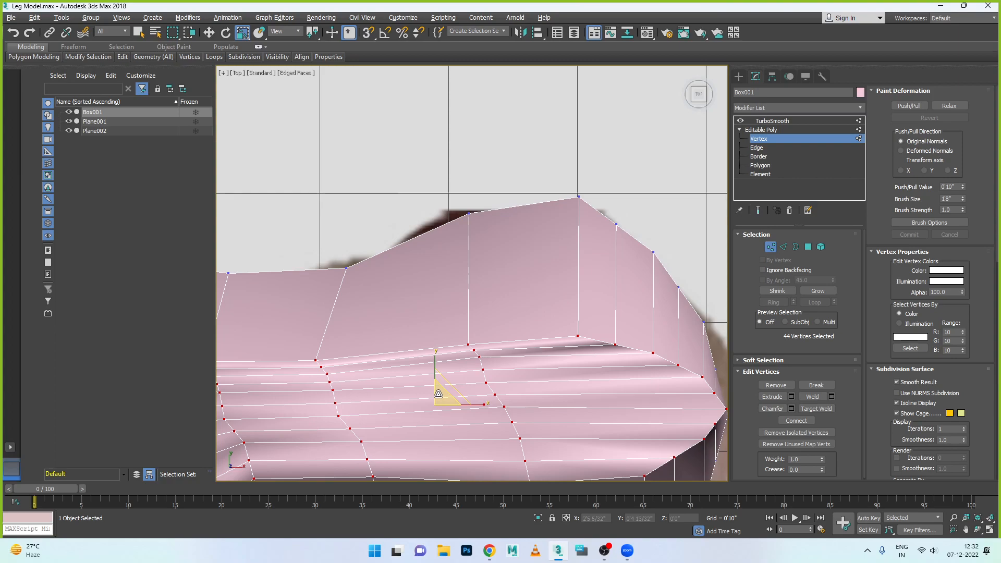
# - Scale the selected ankle vertices vertically in the Front view until they lie flat on one level
pyautogui.press('f')
pyautogui.scroll(8, 518, 163)
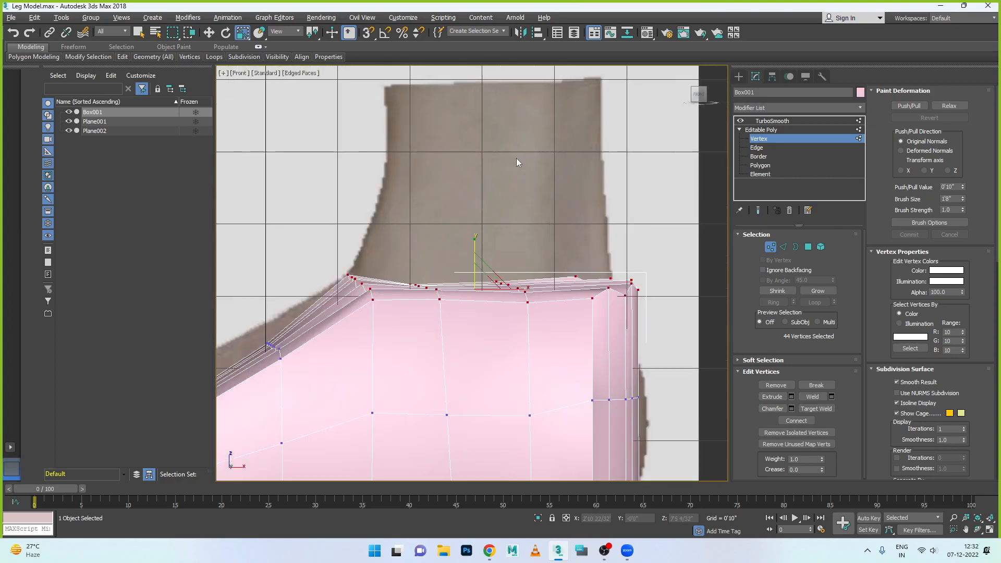
pyautogui.moveTo(470, 259); pyautogui.dragTo(478, 396)
pyautogui.moveTo(473, 245); pyautogui.dragTo(478, 355)
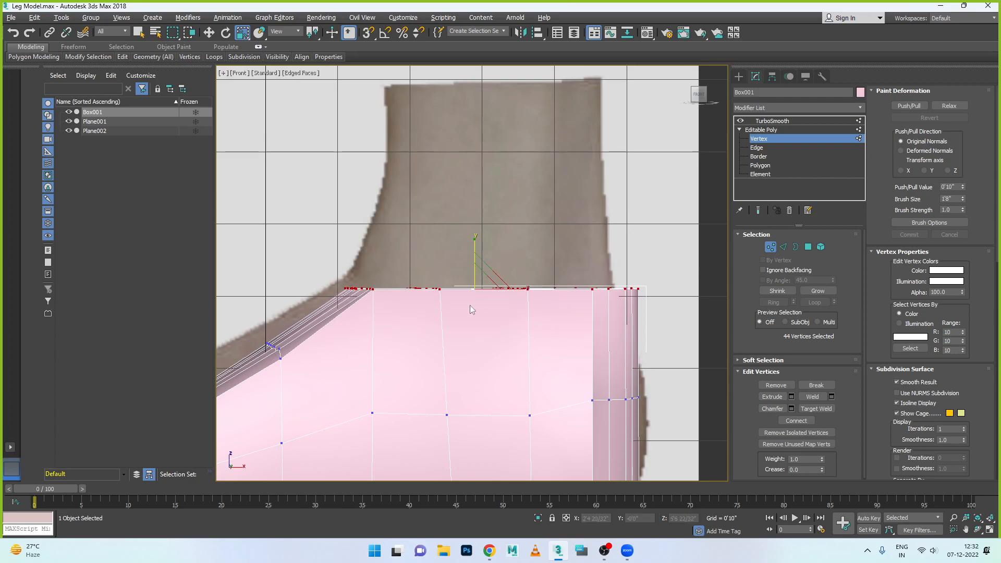
pyautogui.moveTo(472, 242); pyautogui.dragTo(481, 408)
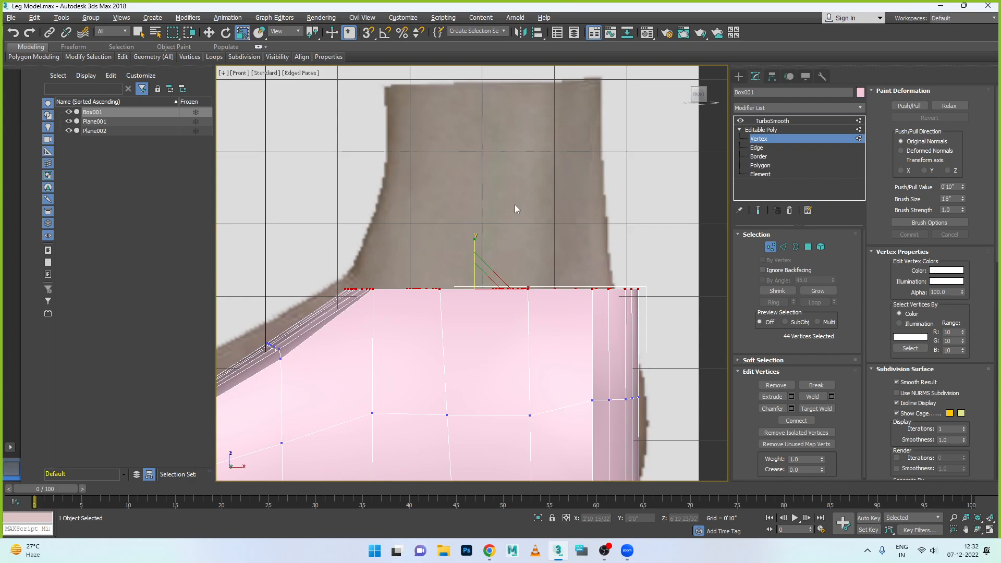
# - Examine the flattened vertices at the top of the foot in the Perspective view and the four-viewport layout
pyautogui.hotkey('alt', 'w')
pyautogui.hotkey('alt', 'w')
pyautogui.hotkey('alt', 'w')
pyautogui.hotkey('alt', 'w')
pyautogui.hotkey('alt', 'w')
pyautogui.hotkey('alt', 'w')
pyautogui.scroll(-5, 577, 261)
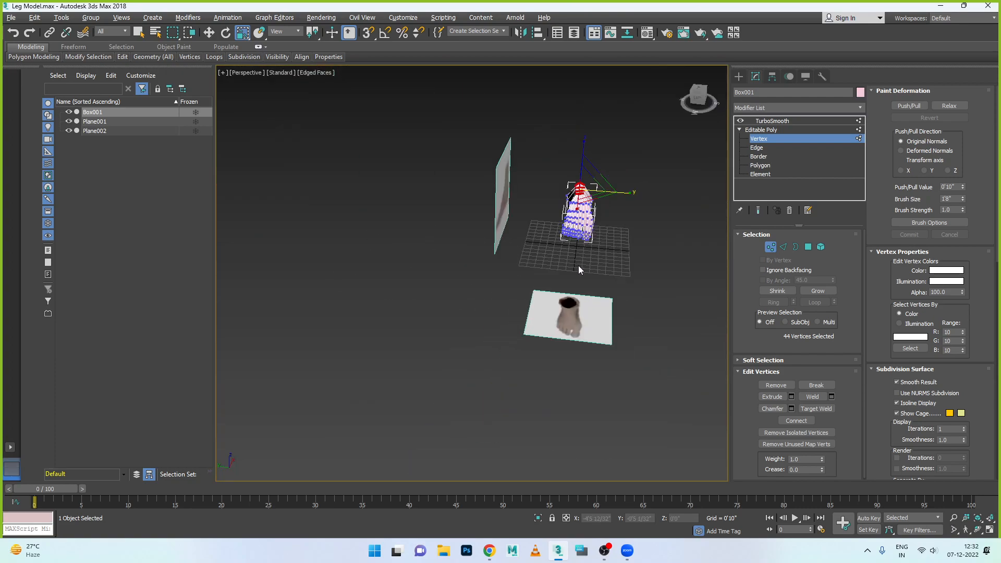
pyautogui.press('z')
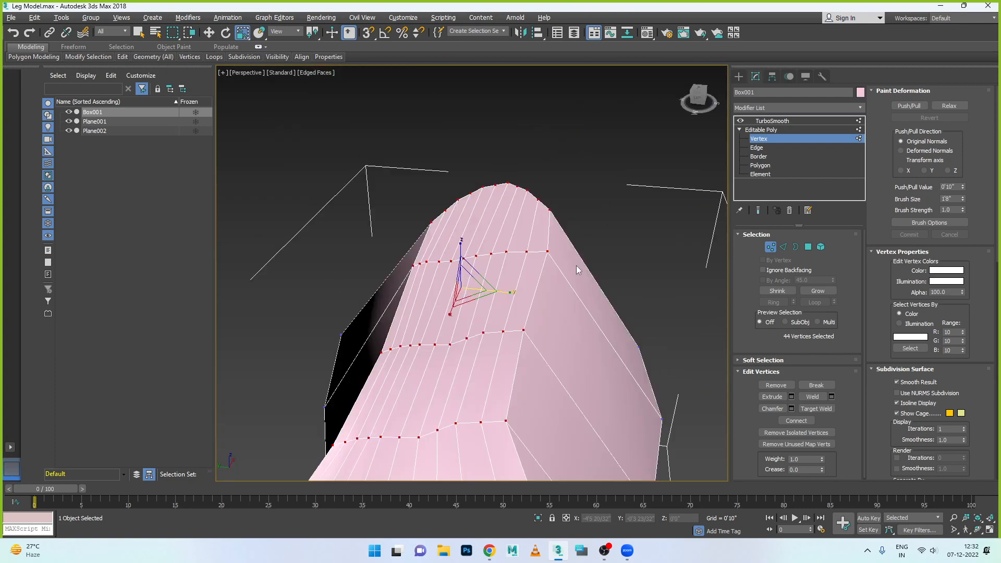
pyautogui.scroll(-2, 499, 328)
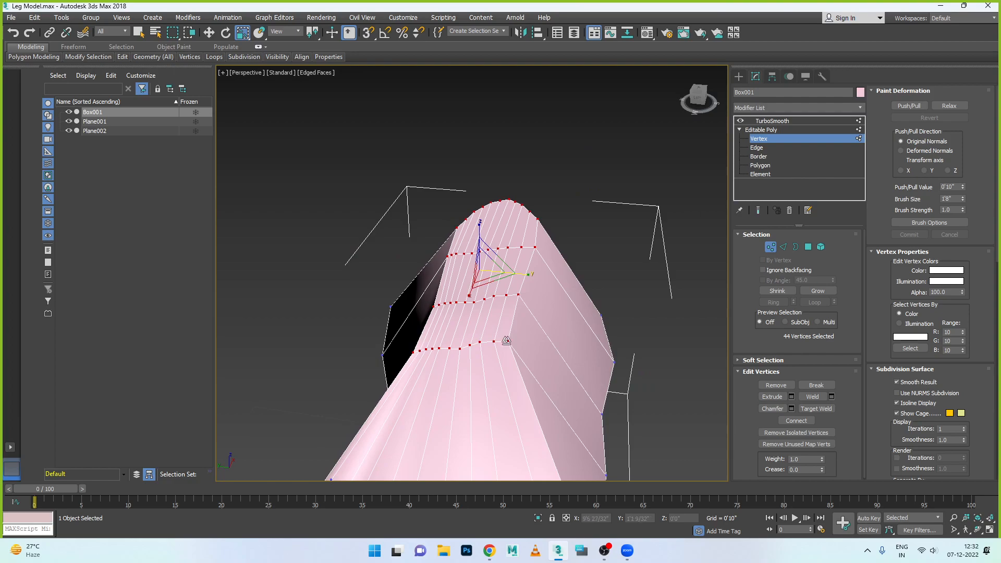
pyautogui.scroll(-2, 518, 354)
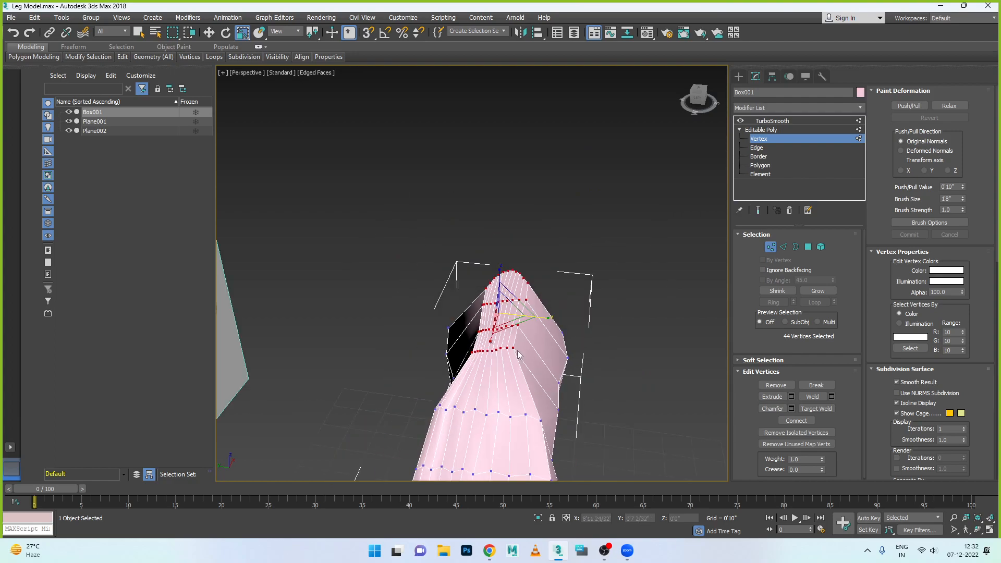
pyautogui.hotkey('alt', 'w')
pyautogui.hotkey('alt', 'w')
pyautogui.hotkey('alt', 'w')
pyautogui.hotkey('alt', 'w')
pyautogui.hotkey('alt', 'w')
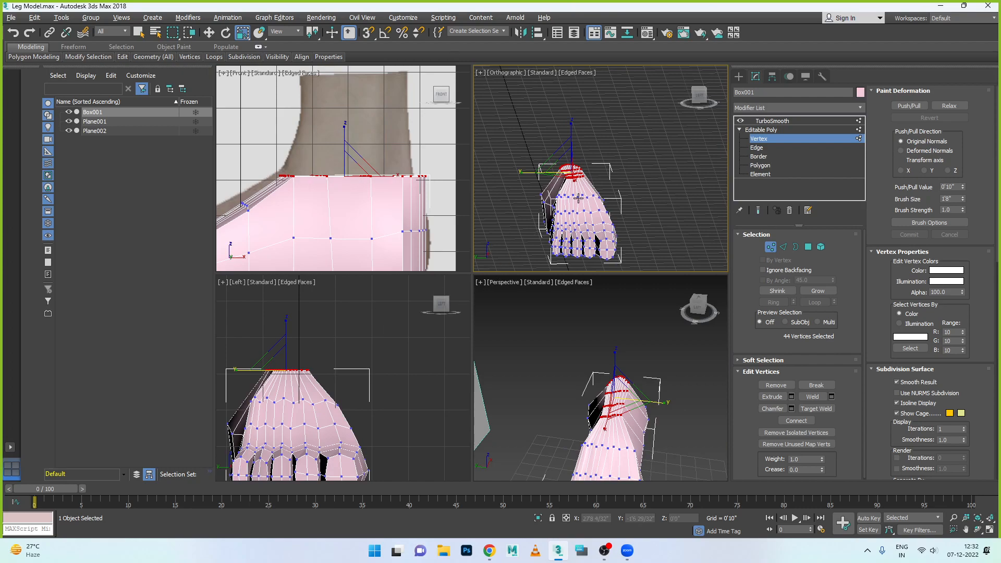
# - Compare the flattened top vertices against the foot shape in the Top, Left and Perspective views
pyautogui.hotkey('alt', 'w')
pyautogui.press('f')
pyautogui.hotkey('alt', 'w')
pyautogui.hotkey('alt', 'w')
pyautogui.press('t')
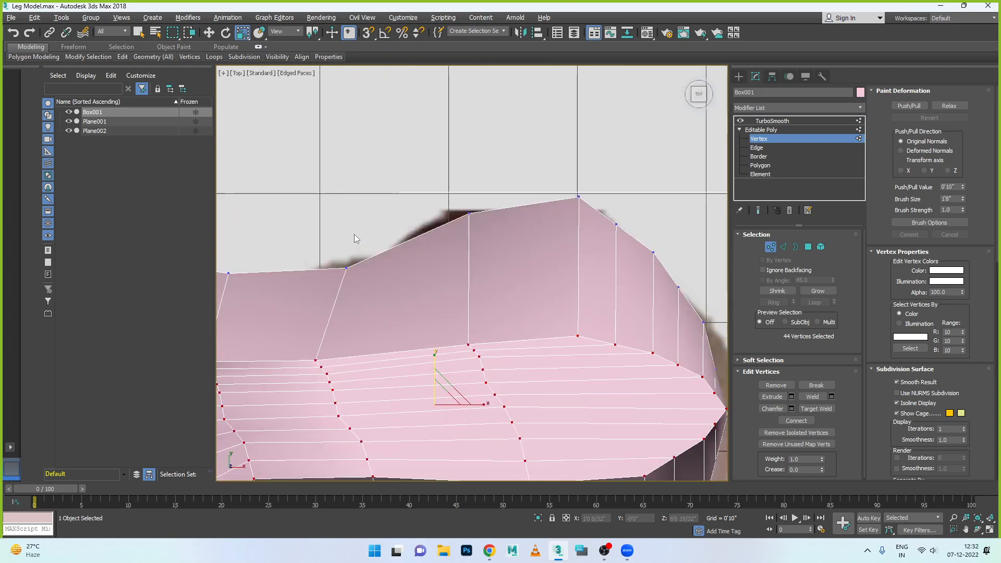
pyautogui.hotkey('alt', 'w')
pyautogui.middleClick(337, 387)
pyautogui.hotkey('alt', 'w')
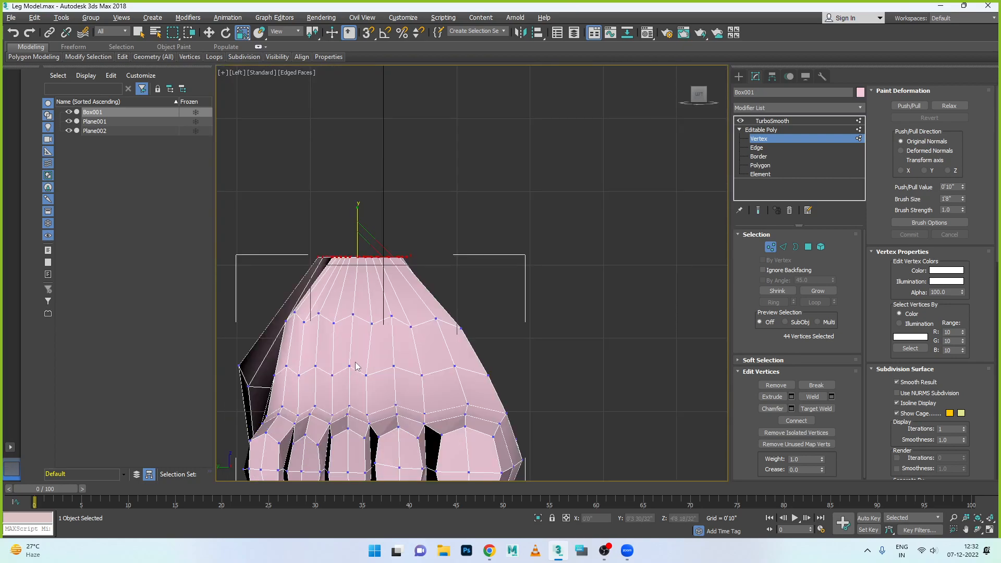
pyautogui.hotkey('alt', 'w')
pyautogui.middleClick(649, 403)
pyautogui.hotkey('alt', 'w')
# - Scale the selected top vertices outward along Y in the Top view to spread them to the foot's outline
pyautogui.hotkey('alt', 'w')
pyautogui.middleClick(363, 191)
pyautogui.hotkey('alt', 'w')
pyautogui.scroll(-4, 510, 293)
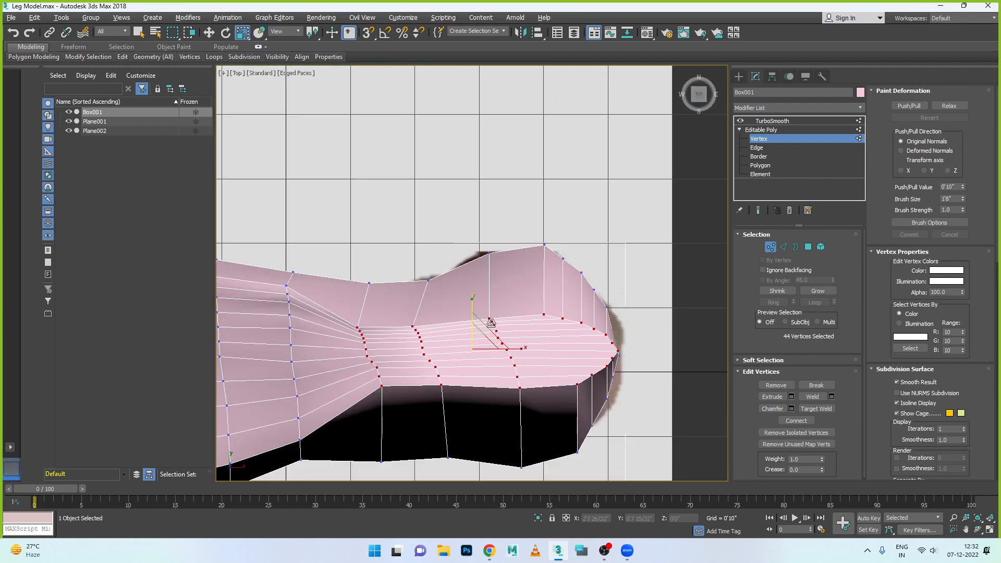
pyautogui.moveTo(472, 300); pyautogui.dragTo(473, 231)
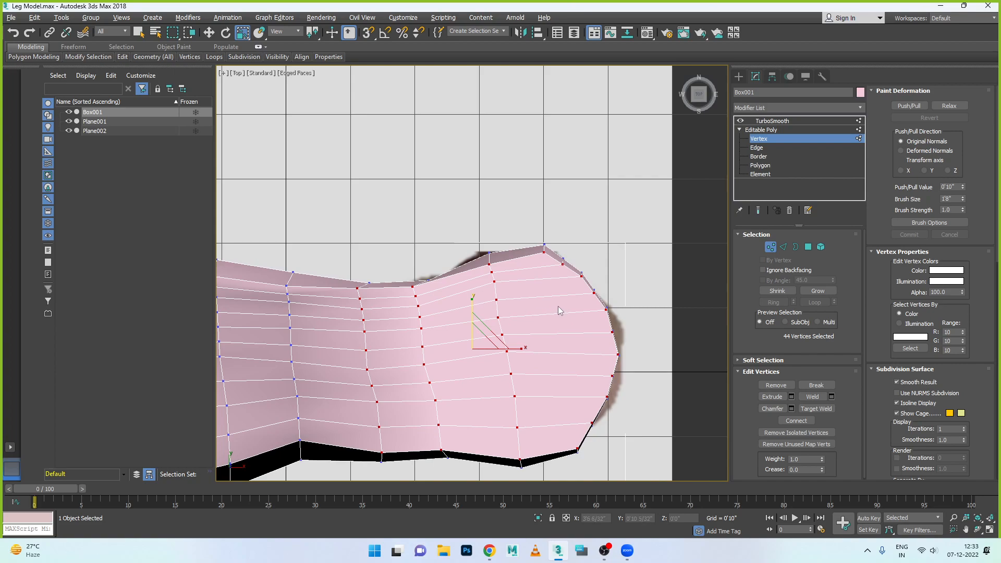
pyautogui.scroll(-2, 547, 299)
pyautogui.scroll(1, 435, 337)
pyautogui.scroll(-2, 423, 342)
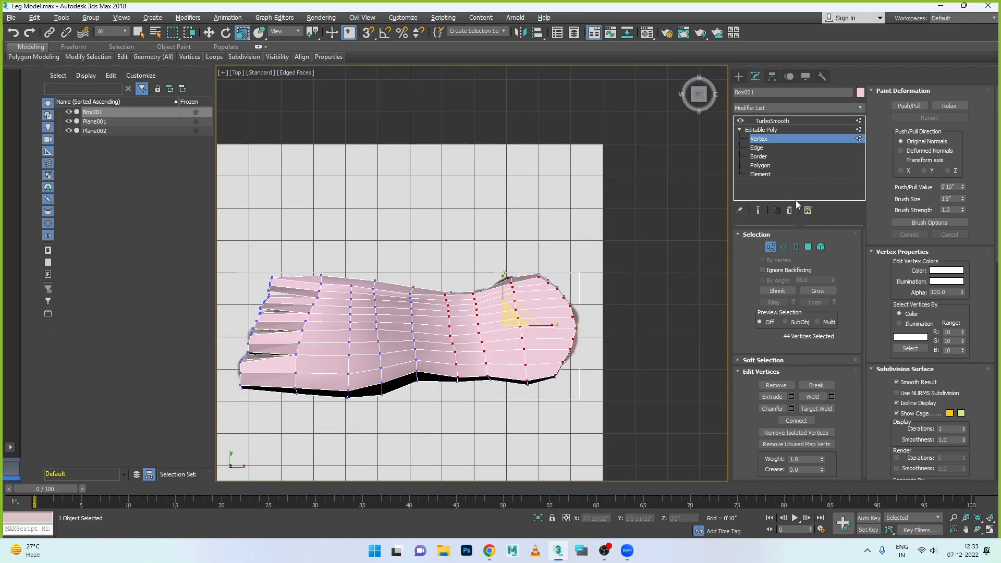
# - Remove alternate lengthwise edge loops across the top of the foot, leaving the edges on the toes out of the selection
pyautogui.click(759, 150)
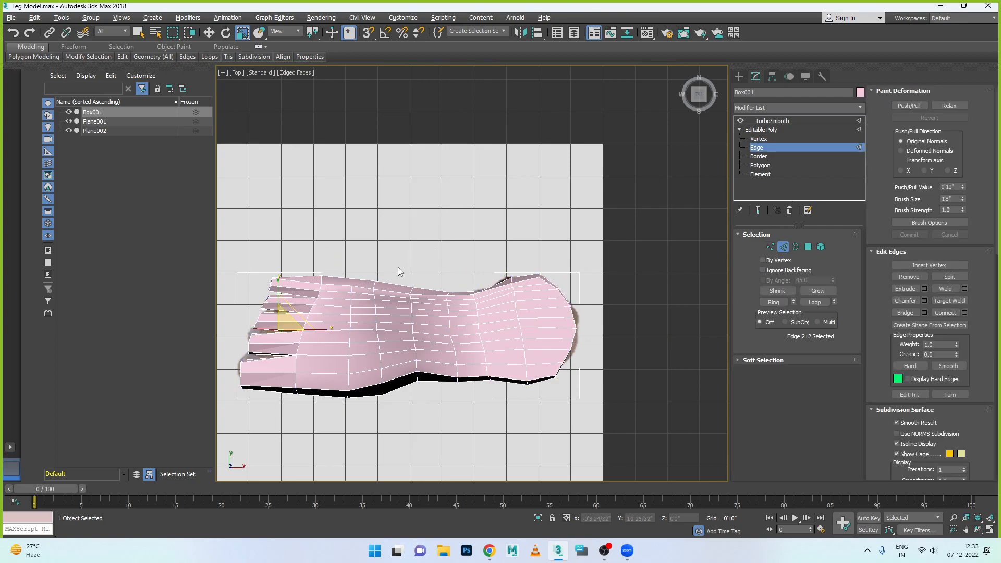
pyautogui.scroll(2, 409, 284)
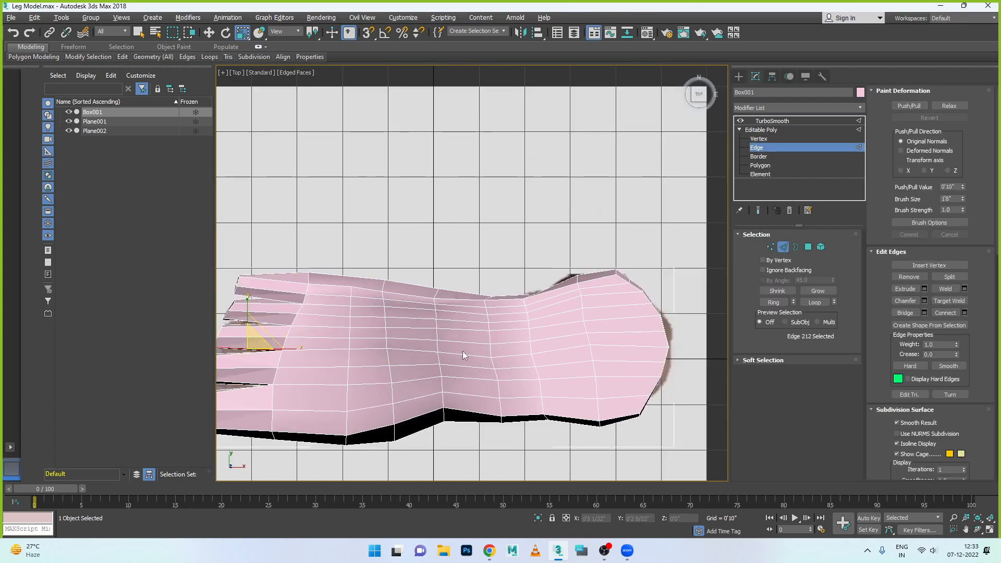
pyautogui.scroll(2, 339, 326)
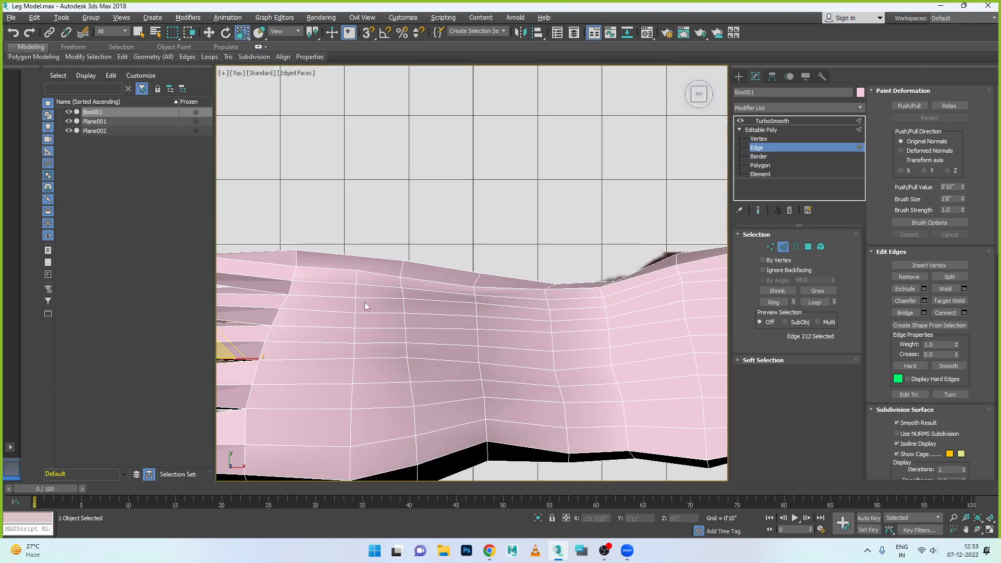
pyautogui.scroll(-2, 369, 295)
pyautogui.click(340, 288)
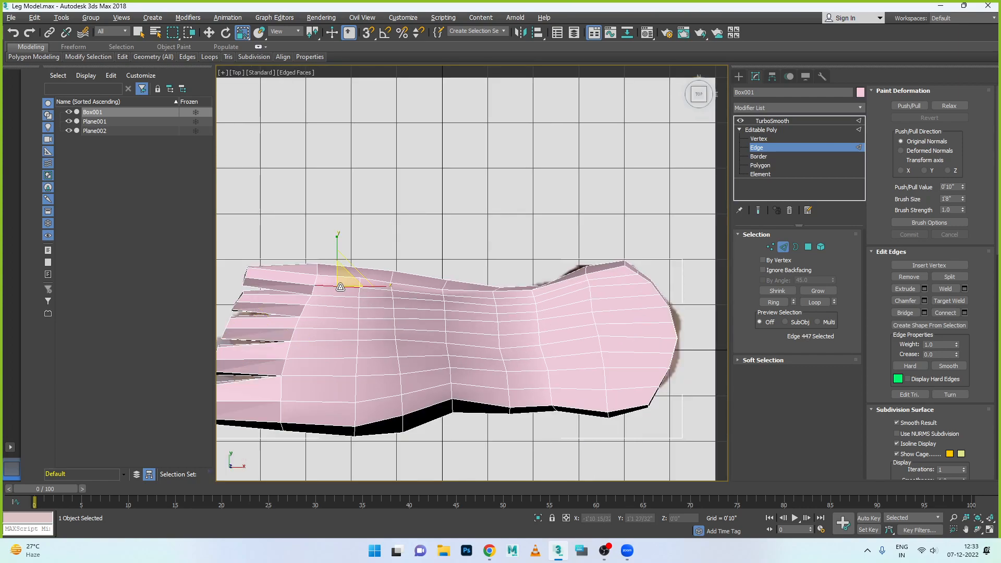
pyautogui.scroll(2, 384, 289)
pyautogui.keyDown('ctrl'); pyautogui.click(385, 288); pyautogui.keyUp('ctrl')
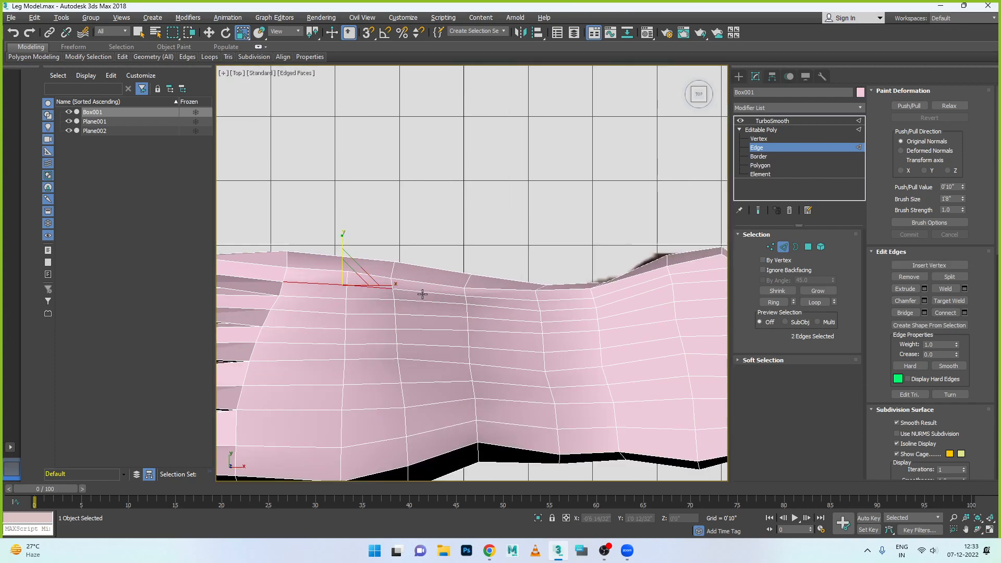
pyautogui.doubleClick(422, 293)
pyautogui.scroll(-2, 454, 308)
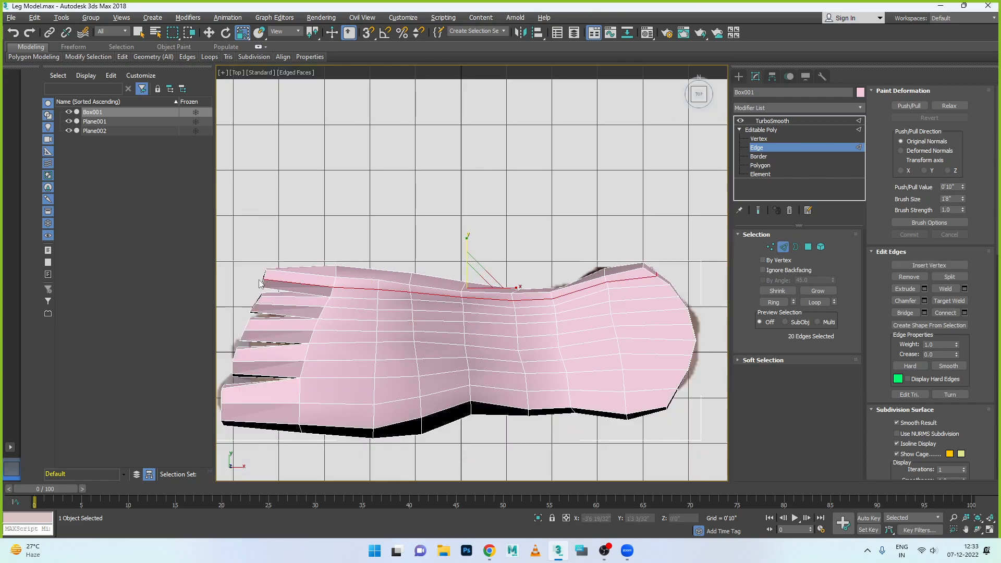
pyautogui.keyDown('alt'); pyautogui.moveTo(254, 253); pyautogui.dragTo(313, 301); pyautogui.keyUp('alt')
pyautogui.keyDown('ctrl'); pyautogui.doubleClick(357, 308); pyautogui.keyUp('ctrl')
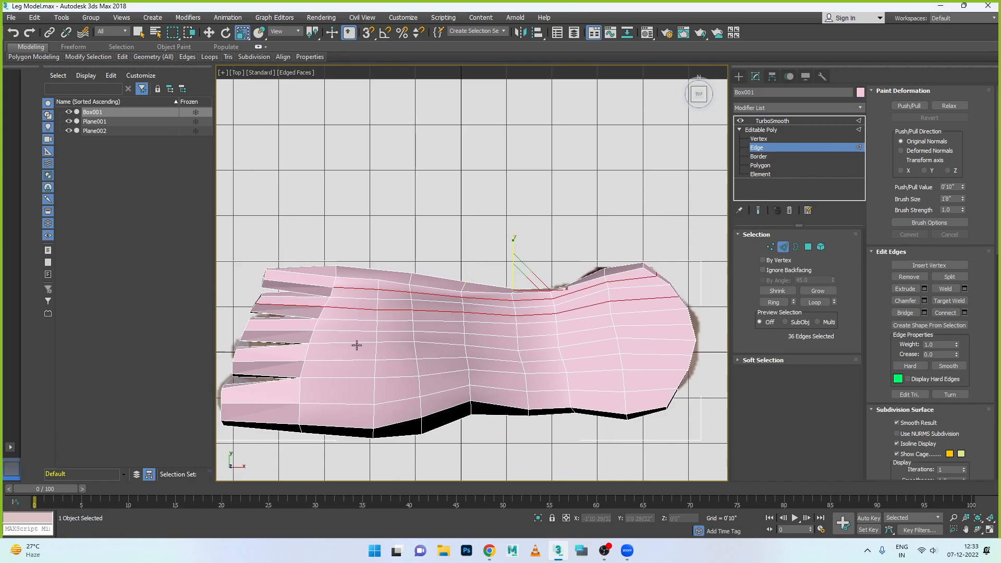
pyautogui.keyDown('ctrl'); pyautogui.doubleClick(351, 330); pyautogui.keyUp('ctrl')
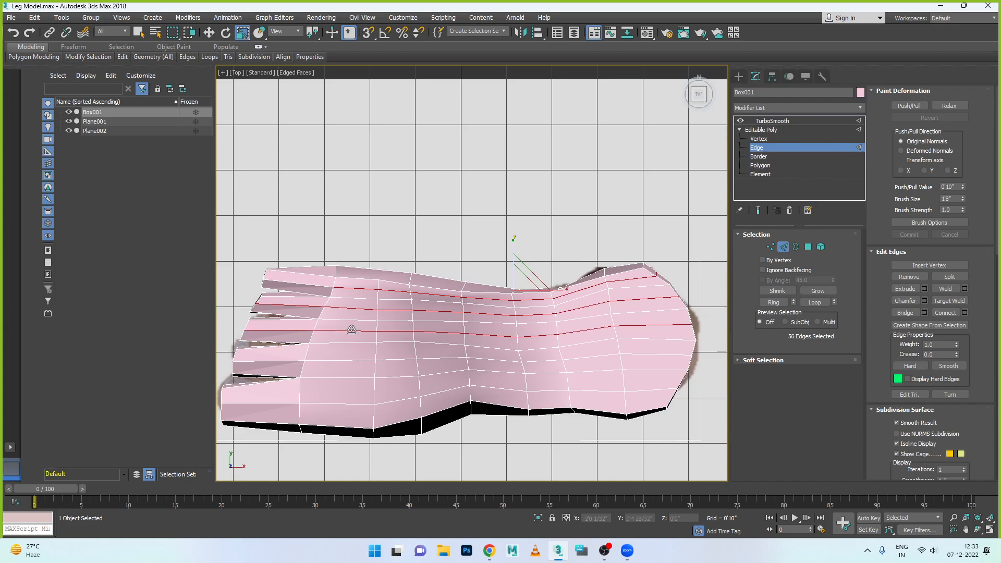
pyautogui.keyDown('ctrl'); pyautogui.doubleClick(347, 359); pyautogui.keyUp('ctrl')
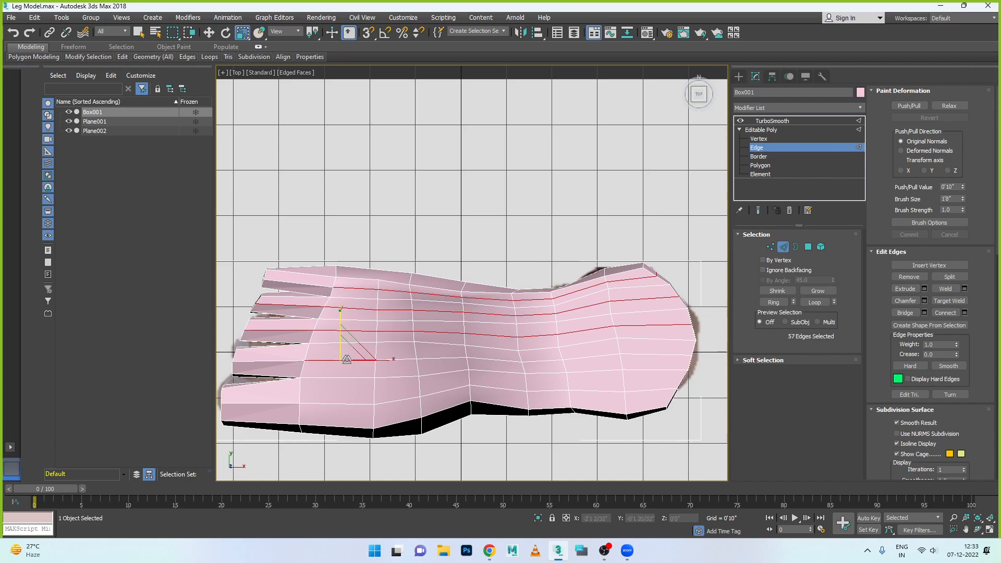
pyautogui.keyDown('ctrl'); pyautogui.doubleClick(347, 403); pyautogui.keyUp('ctrl')
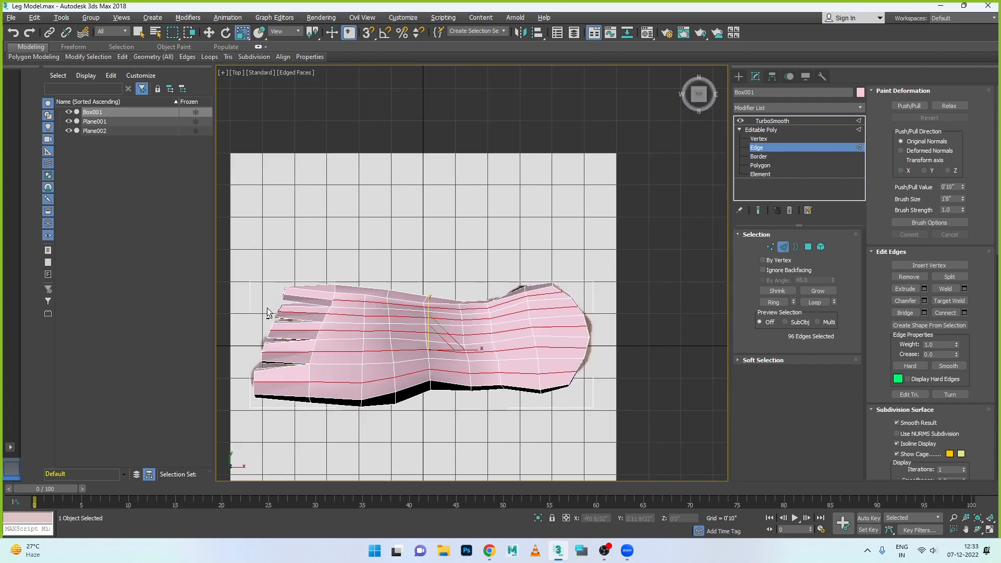
pyautogui.keyDown('alt'); pyautogui.moveTo(292, 392); pyautogui.dragTo(299, 408); pyautogui.keyUp('alt')
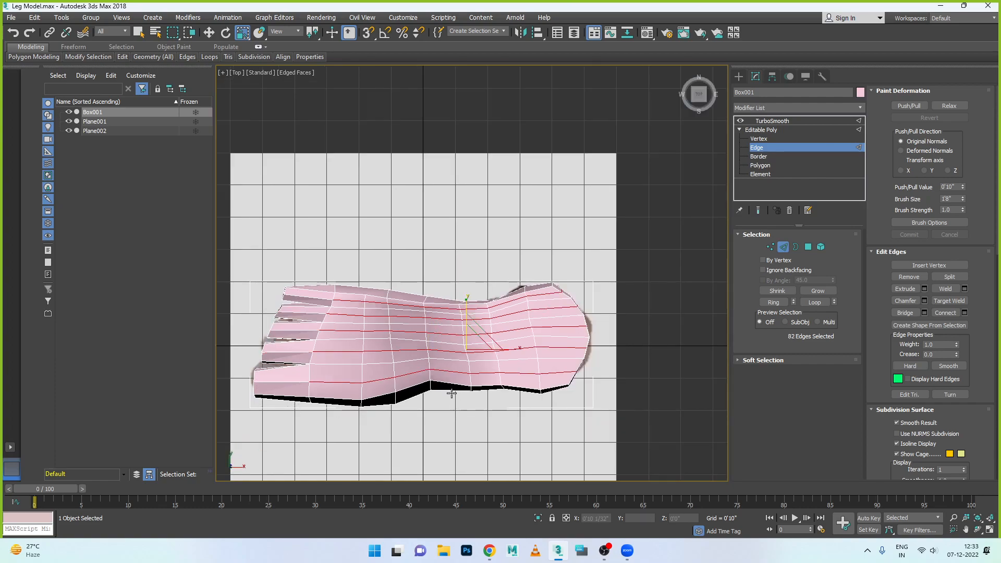
pyautogui.hotkey('ctrl', 'd')
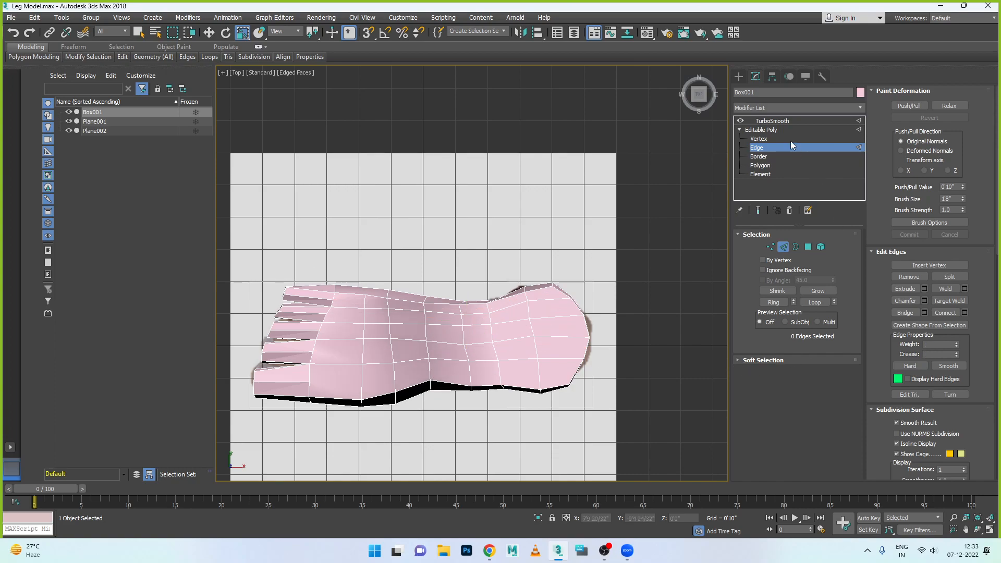
# - Show the TurboSmooth result and examine the smoothed foot from several sides in the Perspective view
pyautogui.click(782, 124)
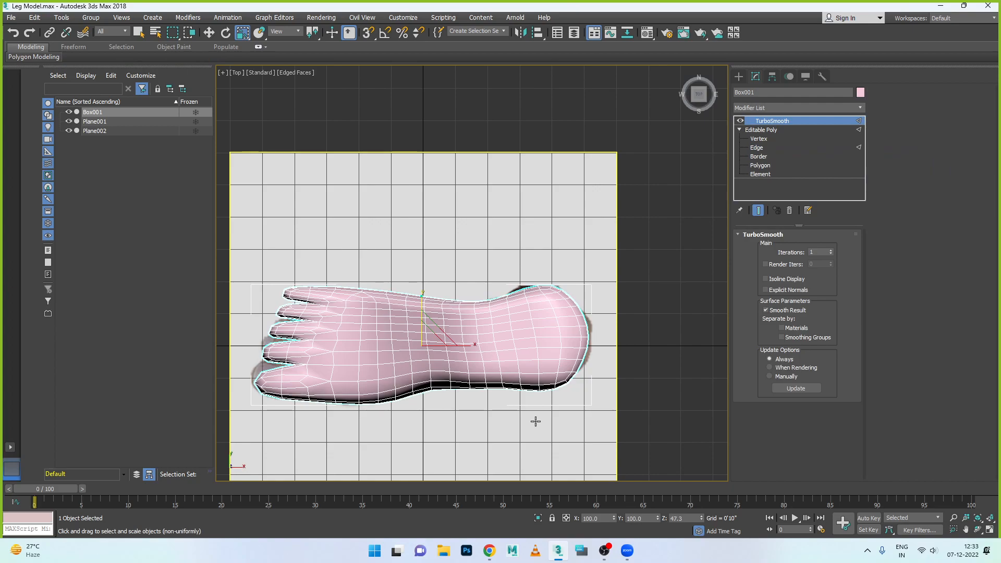
pyautogui.hotkey('alt', 'w')
pyautogui.rightClick(578, 384)
pyautogui.hotkey('alt', 'w')
pyautogui.scroll(-4, 586, 385)
pyautogui.keyDown('alt'); pyautogui.moveTo(565, 403); pyautogui.dragTo(467, 328, button='middle'); pyautogui.keyUp('alt')
pyautogui.scroll(5, 566, 405)
pyautogui.keyDown('alt'); pyautogui.moveTo(555, 409); pyautogui.dragTo(613, 400, button='middle'); pyautogui.keyUp('alt')
# - Select the horizontal edge loop running around the foot's sides and toes, and activate scaling for it
pyautogui.click(761, 157)
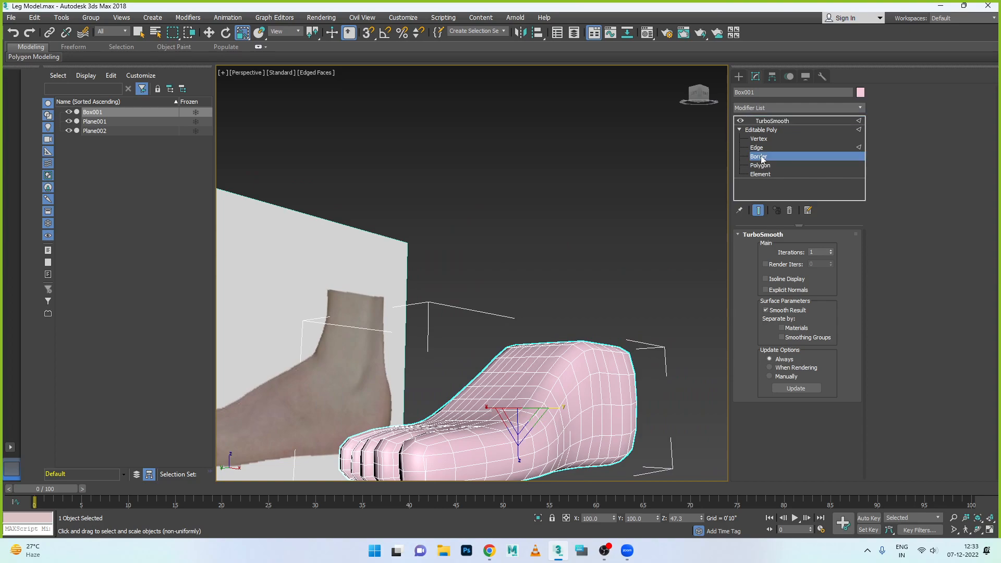
pyautogui.click(759, 148)
pyautogui.click(621, 408)
pyautogui.scroll(5, 577, 436)
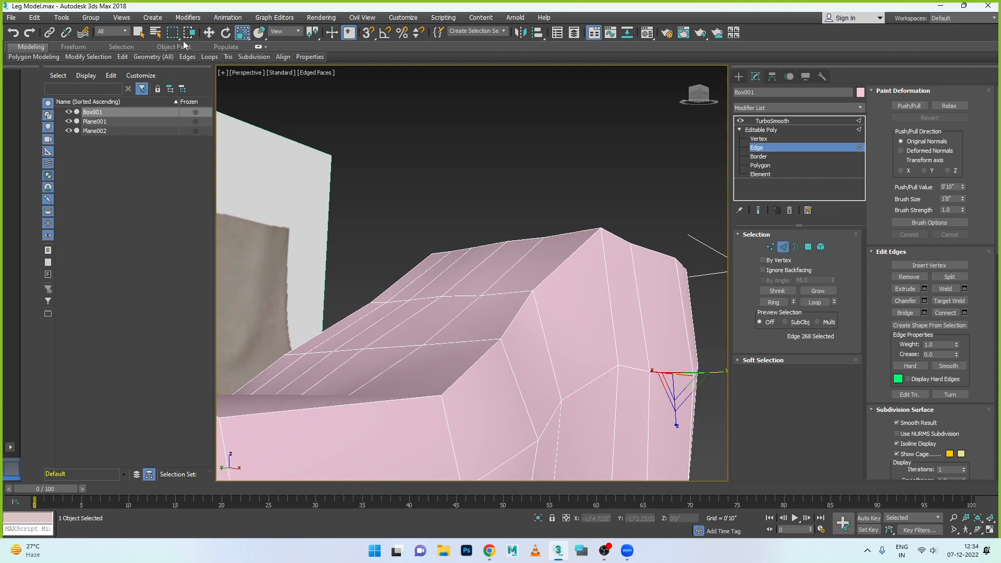
pyautogui.click(208, 32)
pyautogui.doubleClick(592, 381)
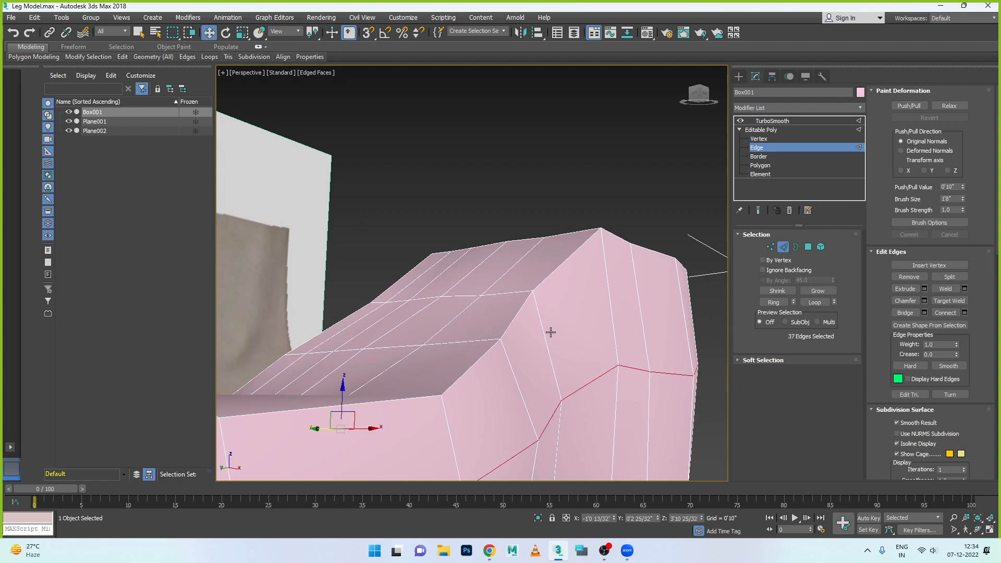
pyautogui.scroll(-5, 551, 332)
pyautogui.keyDown('alt'); pyautogui.moveTo(473, 389); pyautogui.dragTo(509, 398, button='middle'); pyautogui.keyUp('alt')
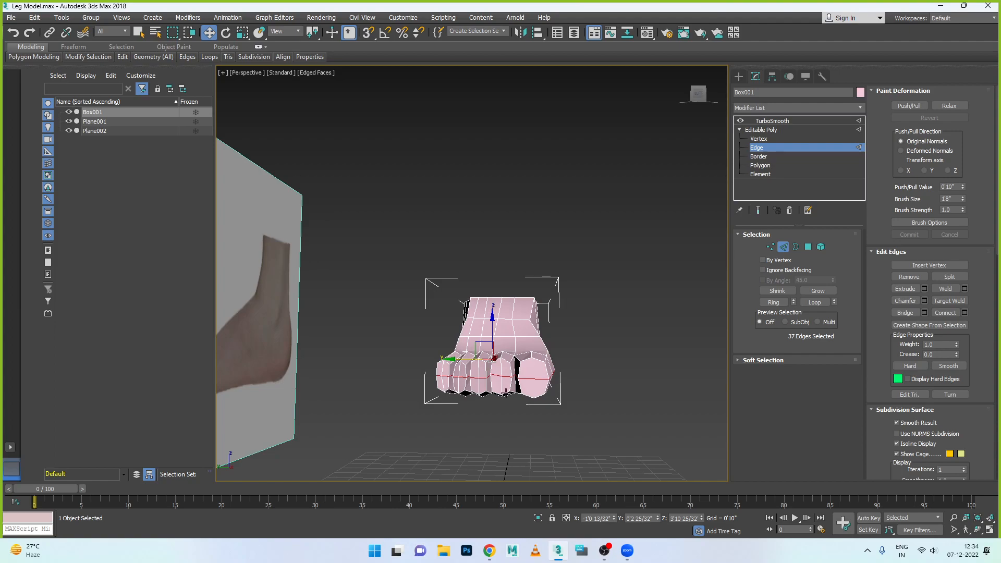
pyautogui.press('r')
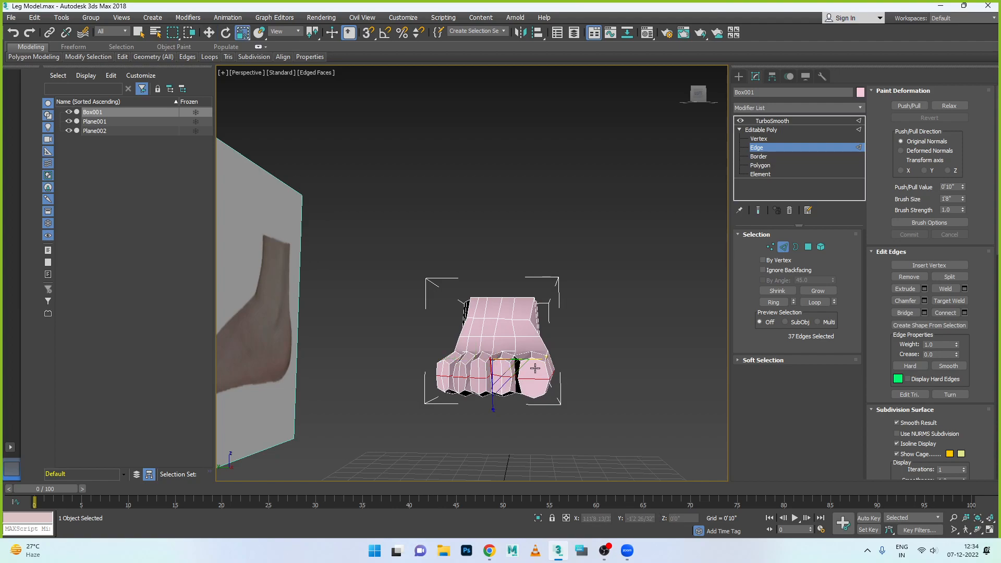
pyautogui.moveTo(543, 358); pyautogui.dragTo(547, 369)
# - Limit the loop selection to the edges around the foot's sides and heel, and return to the TurboSmooth result
pyautogui.keyDown('alt'); pyautogui.moveTo(552, 402); pyautogui.dragTo(468, 395, button='middle'); pyautogui.keyUp('alt')
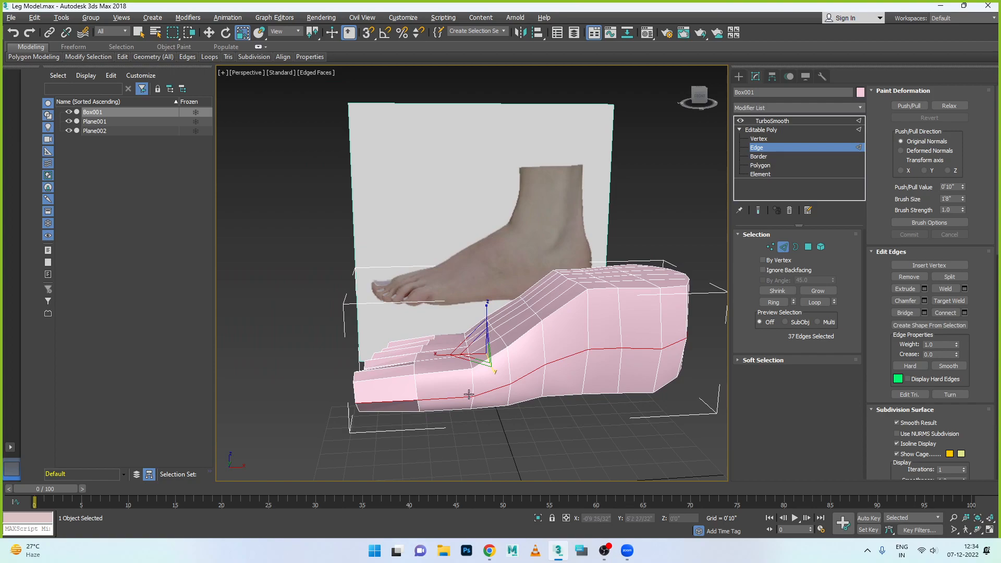
pyautogui.keyDown('alt'); pyautogui.moveTo(436, 435); pyautogui.dragTo(468, 392, button='middle'); pyautogui.keyUp('alt')
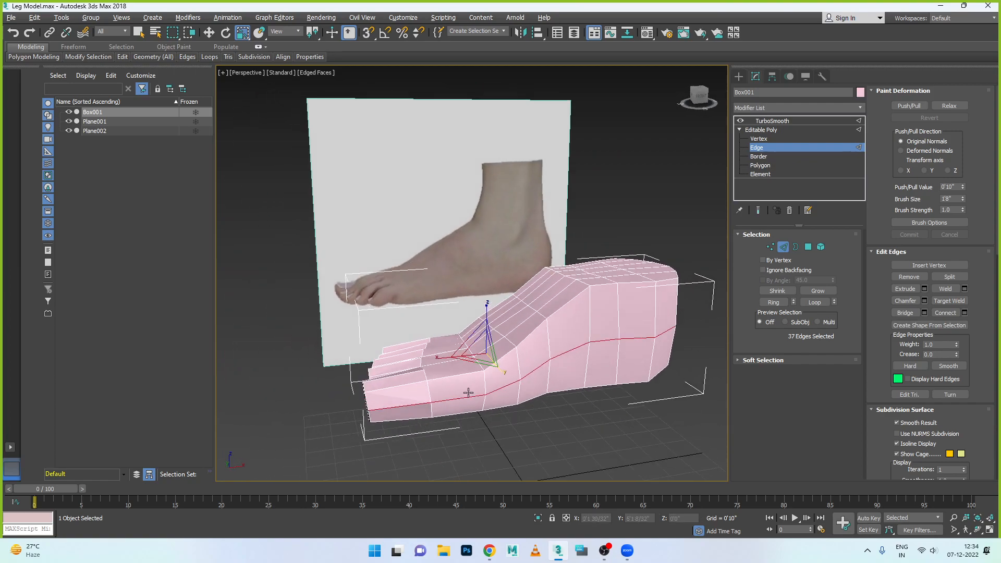
pyautogui.keyDown('alt'); pyautogui.moveTo(432, 411); pyautogui.dragTo(485, 444); pyautogui.keyUp('alt')
pyautogui.keyDown('alt'); pyautogui.moveTo(475, 436); pyautogui.dragTo(677, 357, button='middle'); pyautogui.keyUp('alt')
pyautogui.keyDown('ctrl'); pyautogui.click(651, 395); pyautogui.keyUp('ctrl')
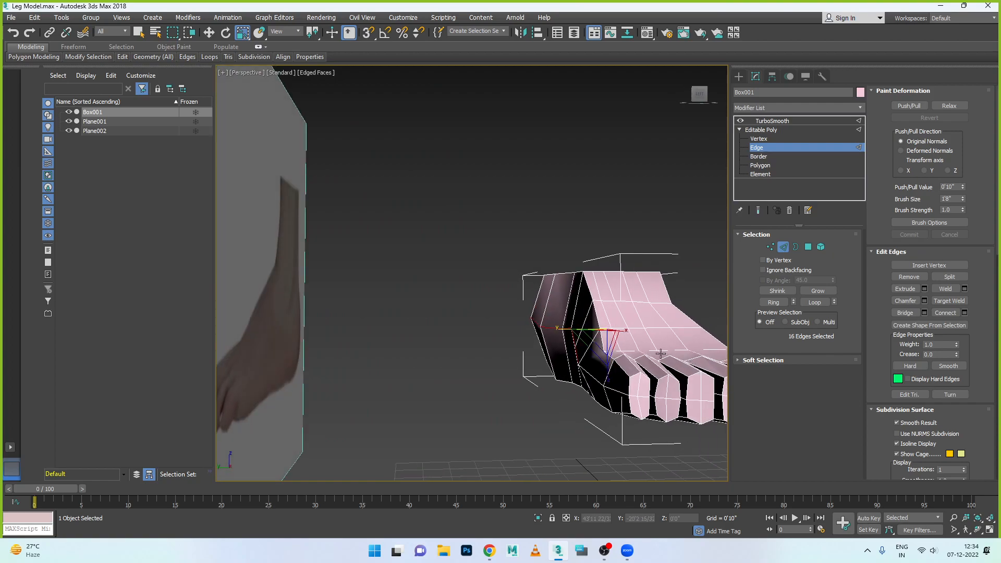
pyautogui.click(777, 121)
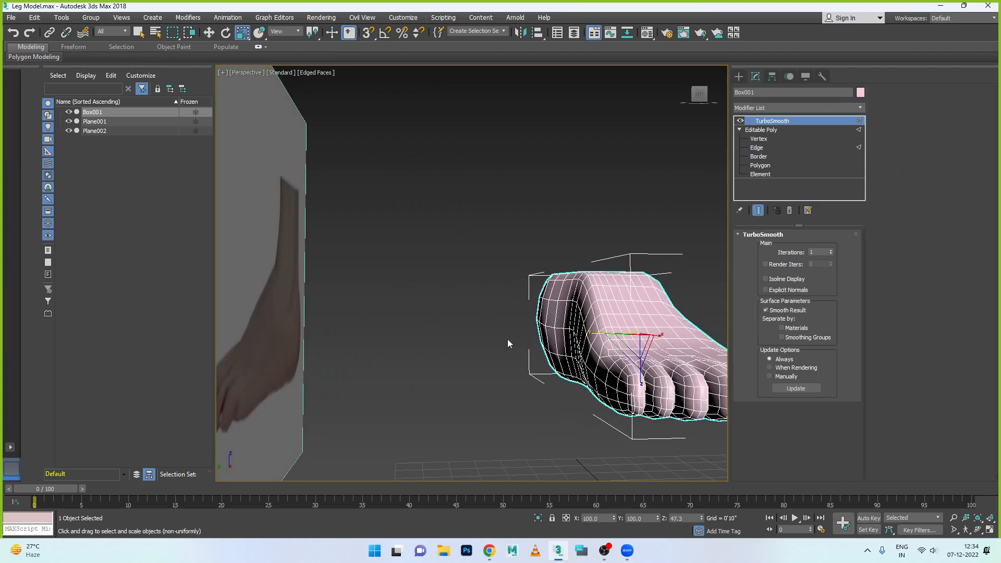
# - Examine the smoothed foot from its inner side in the Perspective view with Move active, and bring up the Left view
pyautogui.keyDown('alt'); pyautogui.moveTo(509, 338); pyautogui.dragTo(683, 314, button='middle'); pyautogui.keyUp('alt')
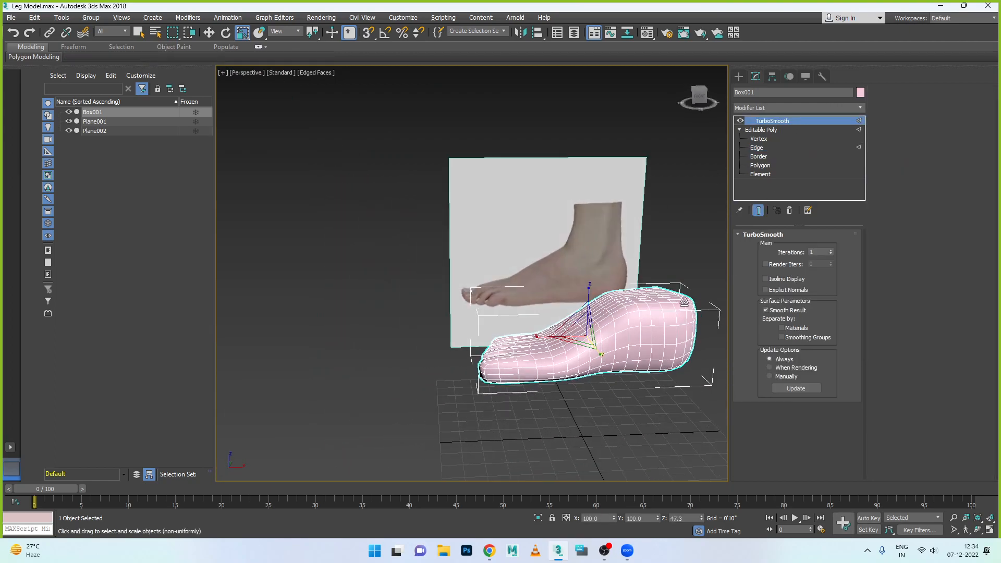
pyautogui.click(209, 32)
pyautogui.click(330, 169)
pyautogui.moveTo(411, 312)
pyautogui.keyDown('alt'); pyautogui.mouseDown(button='middle')
pyautogui.moveTo(336, 286)
pyautogui.moveTo(522, 330)
pyautogui.moveTo(537, 322)
pyautogui.moveTo(493, 308)
pyautogui.moveTo(521, 313)
pyautogui.moveTo(532, 297)
pyautogui.moveTo(447, 274)
pyautogui.moveTo(409, 284)
pyautogui.moveTo(398, 297)
pyautogui.moveTo(409, 309)
pyautogui.mouseUp(button='middle'); pyautogui.keyUp('alt')
pyautogui.scroll(5, 524, 313)
pyautogui.click(453, 302)
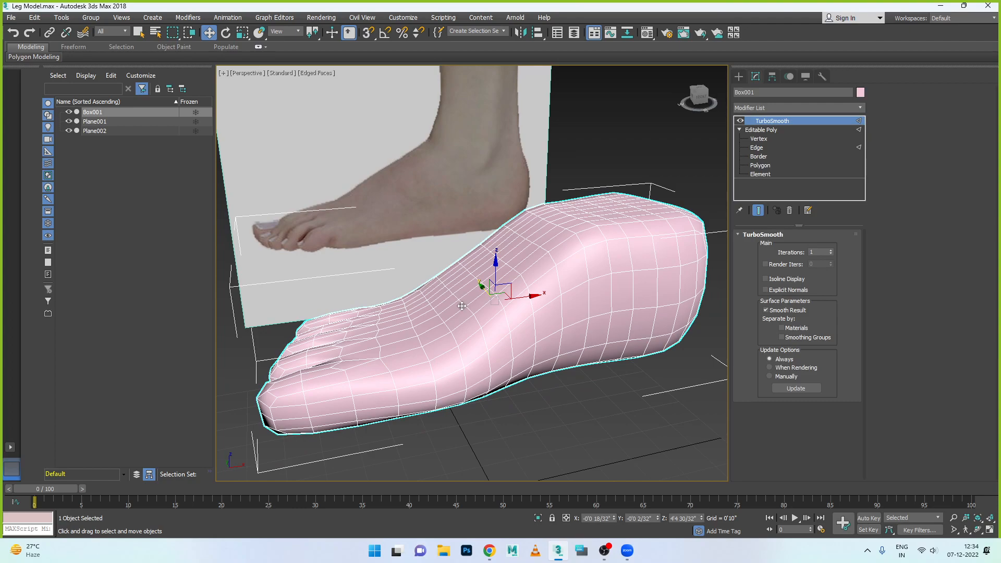
pyautogui.hotkey('alt', 'w')
pyautogui.rightClick(352, 346)
pyautogui.hotkey('alt', 'w')
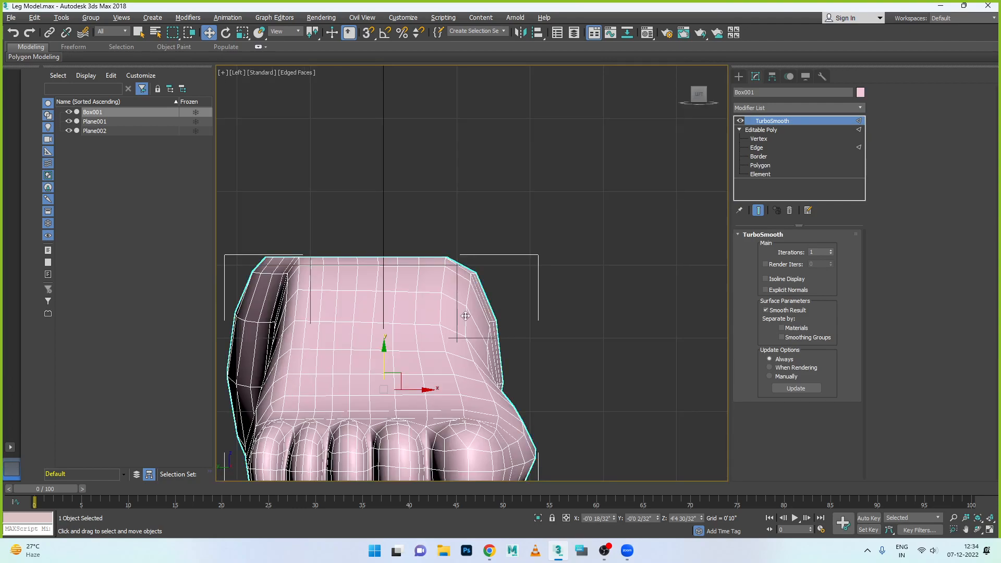
# - Move the two edges along the big-toe side of the instep outward about 2 24/32 inches along X
pyautogui.click(764, 149)
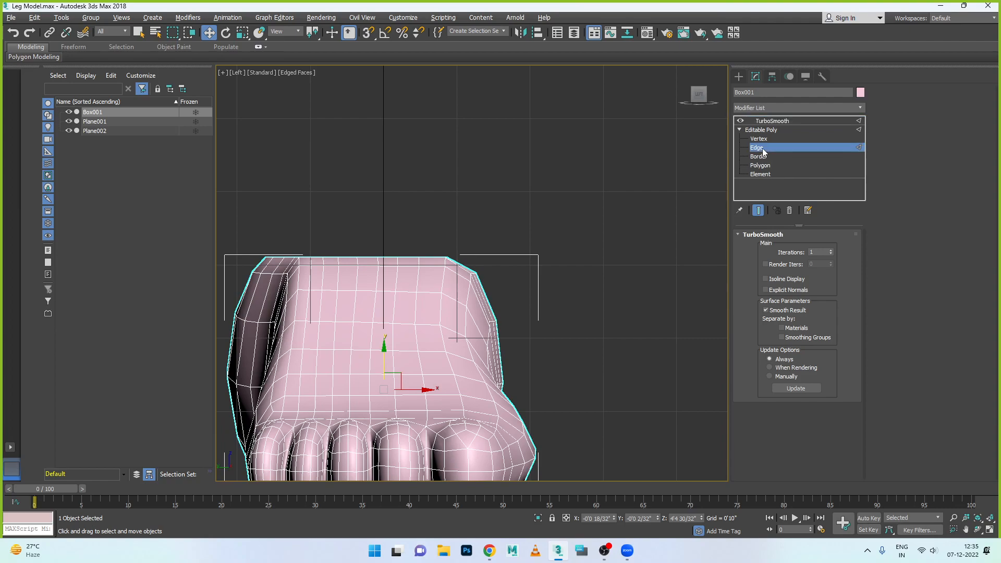
pyautogui.click(467, 310)
pyautogui.click(475, 351)
pyautogui.keyDown('ctrl'); pyautogui.click(466, 311); pyautogui.keyUp('ctrl')
pyautogui.moveTo(507, 324); pyautogui.dragTo(527, 324)
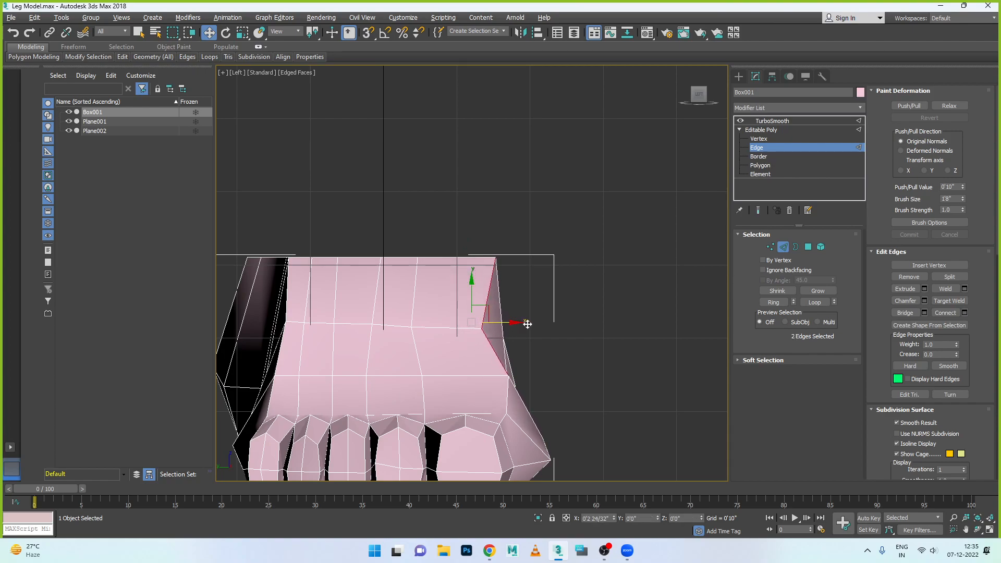
# - Raise the lengthwise edges above both sides of the second toe and shift them toward the big-toe side
pyautogui.click(416, 355)
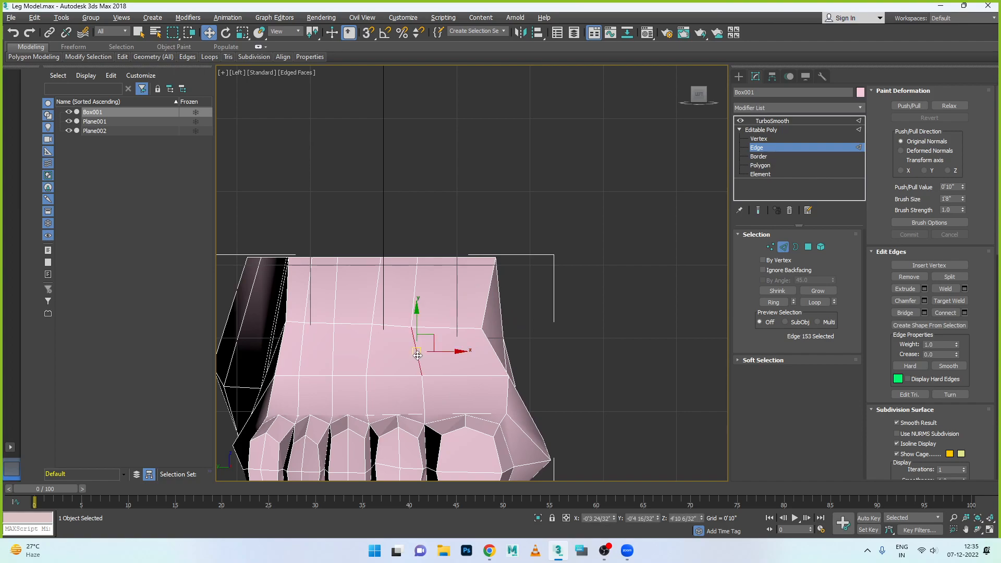
pyautogui.moveTo(417, 319); pyautogui.dragTo(422, 302)
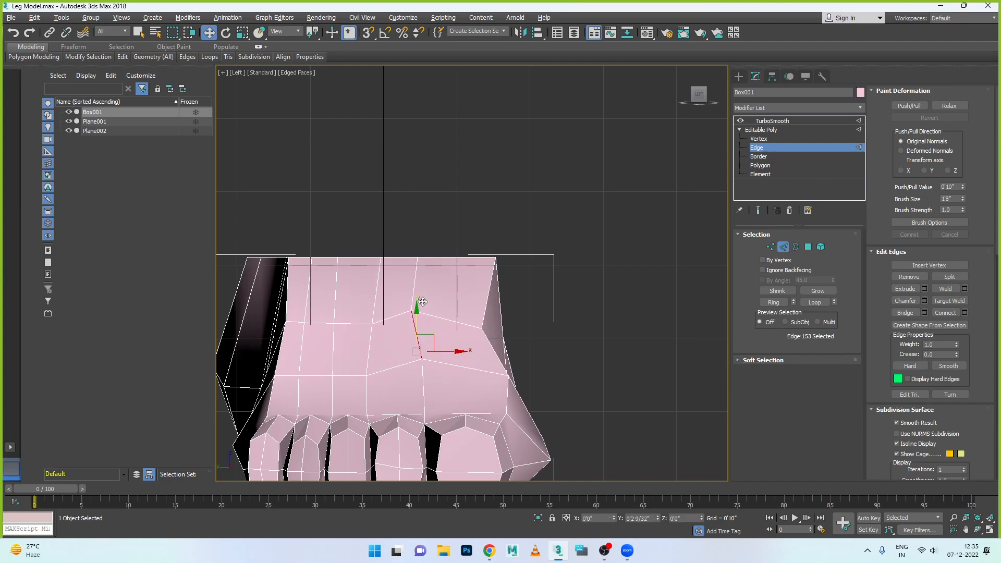
pyautogui.moveTo(456, 335); pyautogui.dragTo(471, 336)
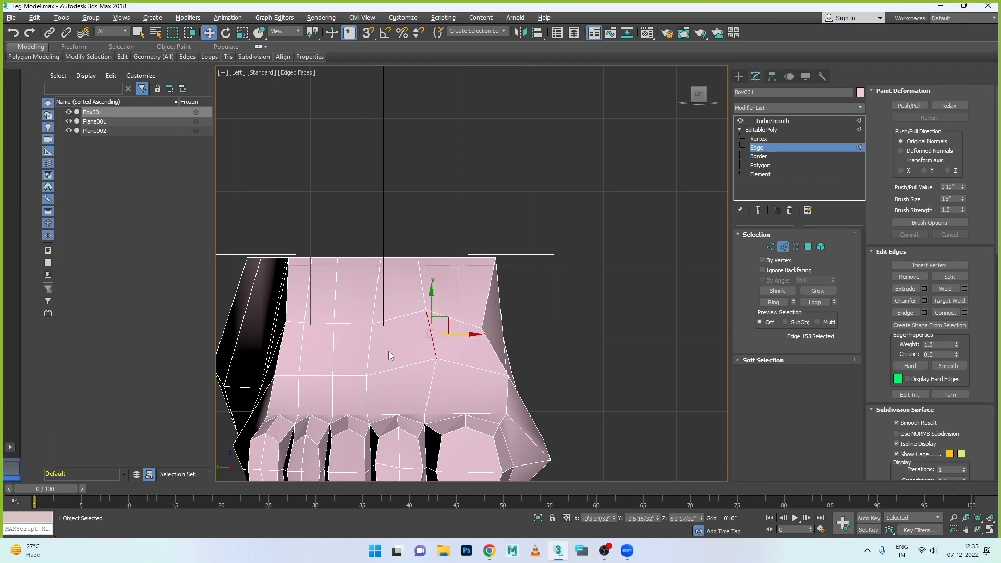
pyautogui.click(370, 349)
pyautogui.keyDown('ctrl'); pyautogui.click(367, 394); pyautogui.keyUp('ctrl')
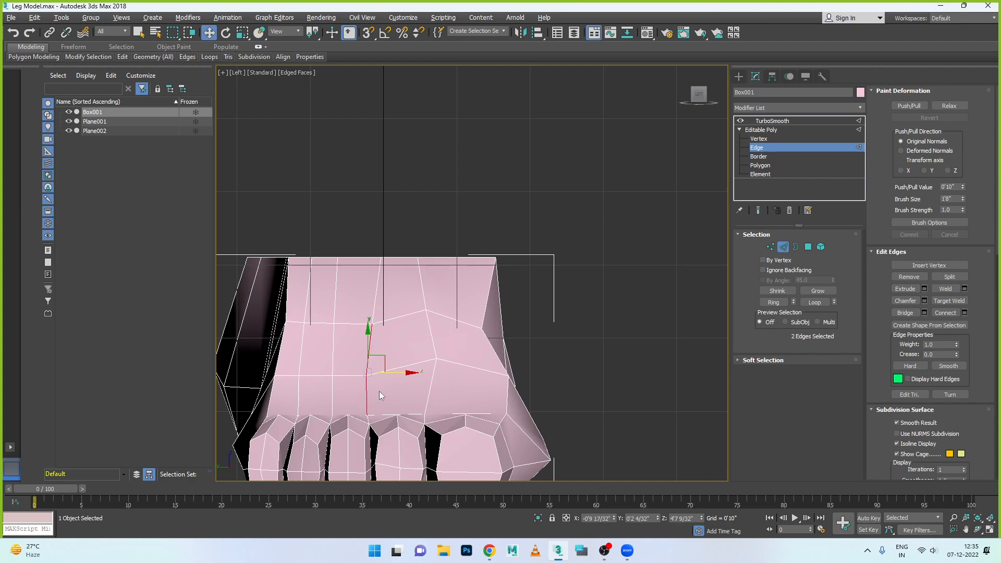
pyautogui.moveTo(396, 374); pyautogui.dragTo(406, 373)
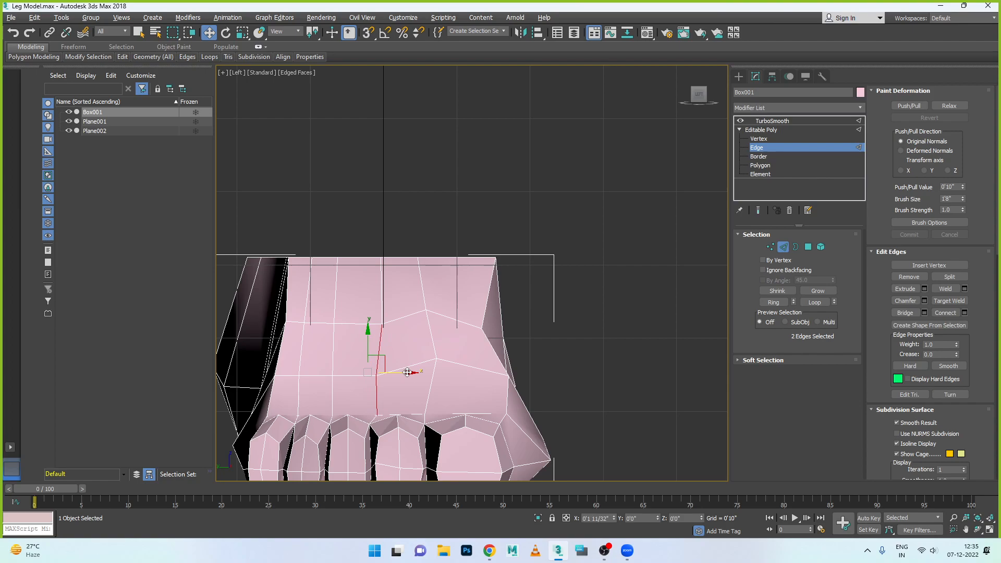
pyautogui.moveTo(378, 333); pyautogui.dragTo(379, 324)
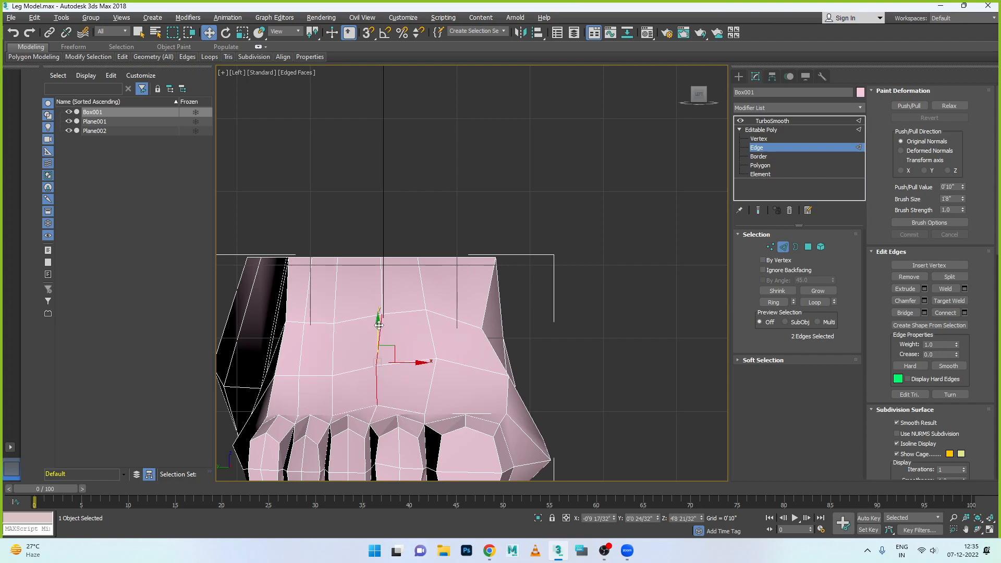
# - Raise the two lengthwise edges above the gap between the third and fourth toes, and lift the neighbouring central pair slightly more
pyautogui.click(338, 354)
pyautogui.keyDown('ctrl'); pyautogui.click(333, 395); pyautogui.keyUp('ctrl')
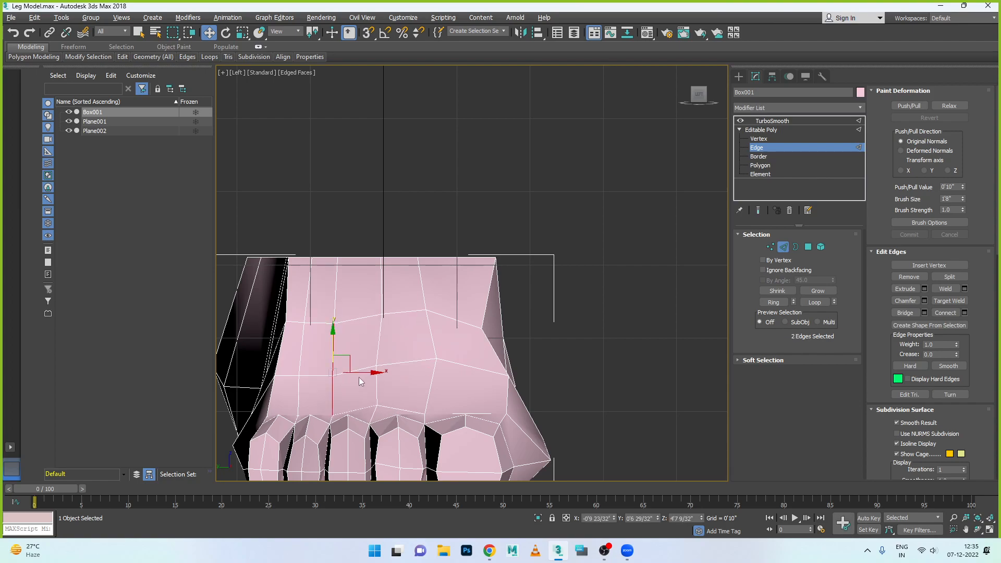
pyautogui.moveTo(363, 372); pyautogui.dragTo(365, 372)
pyautogui.moveTo(334, 336); pyautogui.dragTo(334, 322)
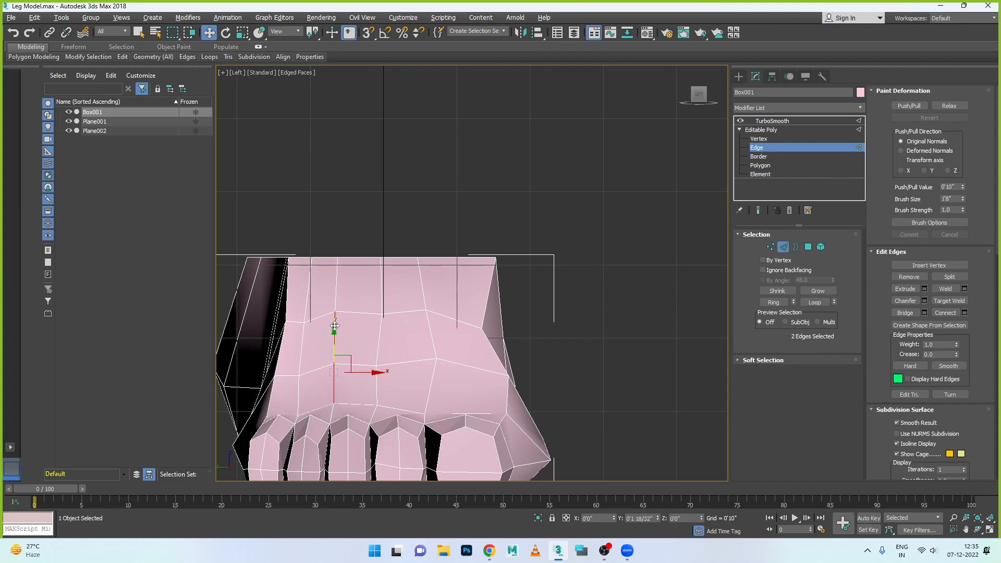
pyautogui.click(379, 340)
pyautogui.keyDown('ctrl'); pyautogui.click(377, 384); pyautogui.keyUp('ctrl')
pyautogui.moveTo(377, 338); pyautogui.dragTo(379, 334)
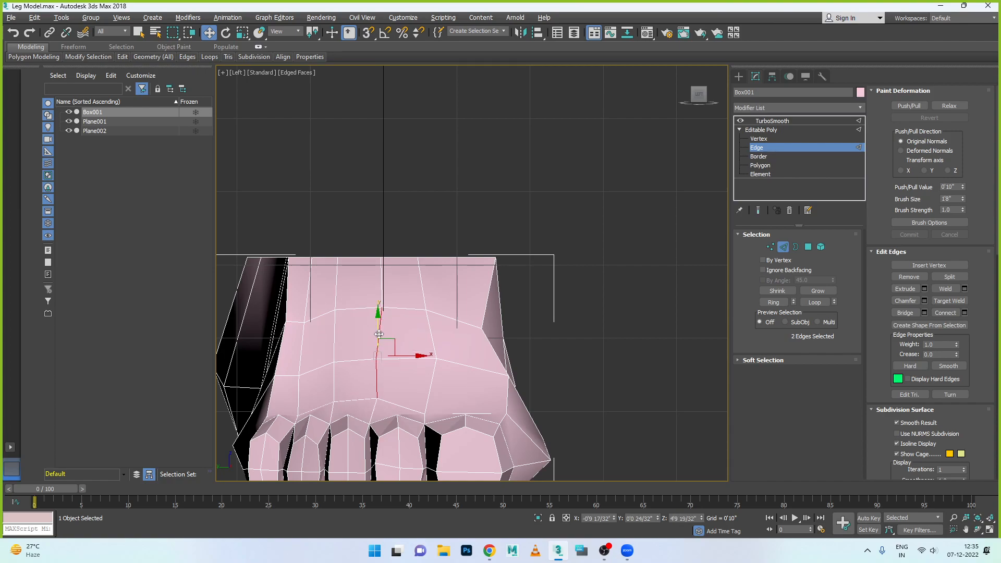
# - Undo the stray edit at the big-toe side and raise the edges there slightly to follow the rounded instep
pyautogui.click(500, 360)
pyautogui.keyDown('ctrl'); pyautogui.click(513, 393); pyautogui.keyUp('ctrl')
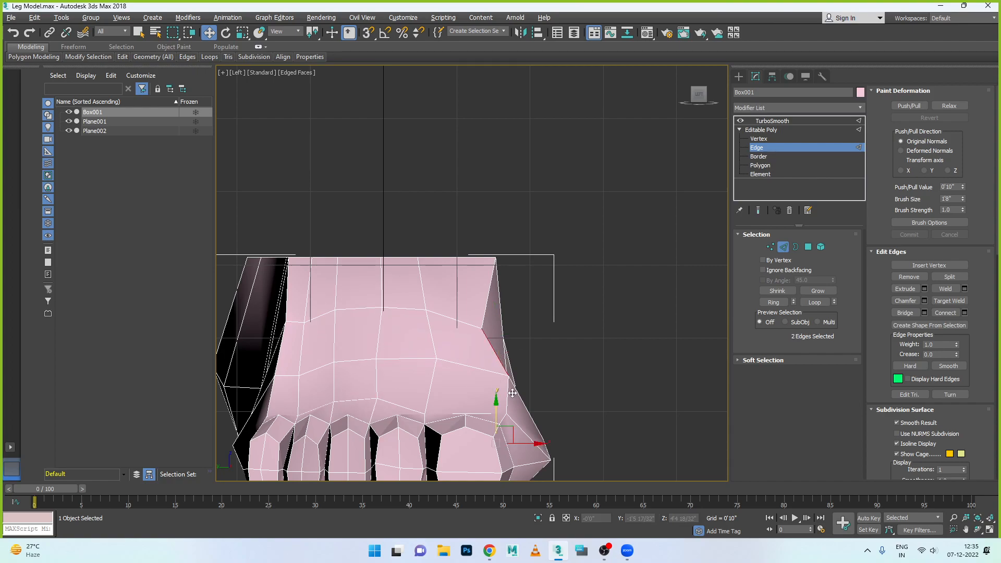
pyautogui.click(508, 373)
pyautogui.hotkey('ctrl', 'z')
pyautogui.moveTo(504, 342); pyautogui.dragTo(501, 334)
# - Raise the lengthwise edge pair above the gap beside the little toe and adjust the edges along the foot's outer side
pyautogui.click(297, 352)
pyautogui.keyDown('ctrl'); pyautogui.click(302, 393); pyautogui.keyUp('ctrl')
pyautogui.moveTo(302, 347); pyautogui.dragTo(300, 333)
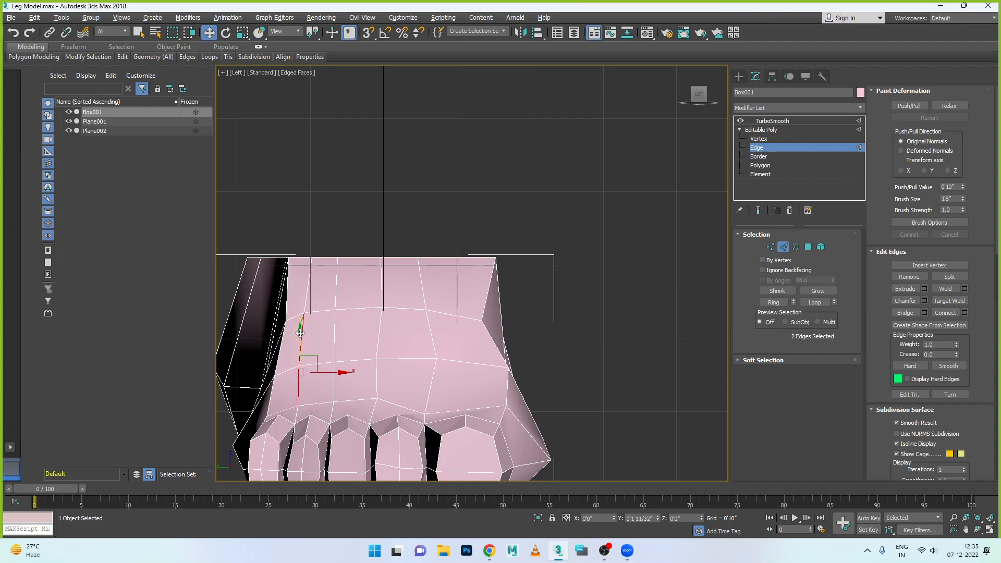
pyautogui.click(273, 393)
pyautogui.keyDown('ctrl'); pyautogui.click(280, 357); pyautogui.keyUp('ctrl')
pyautogui.click(272, 338)
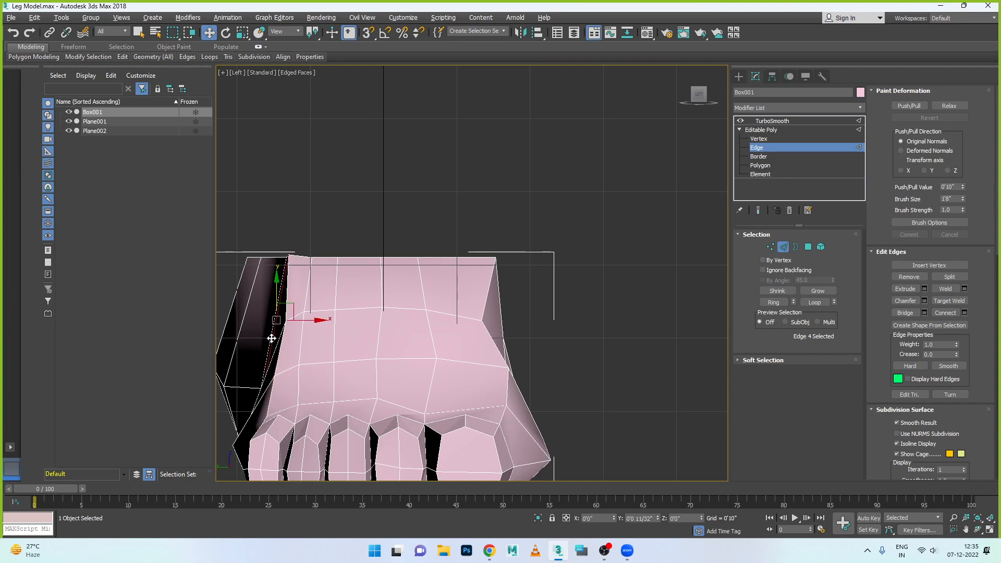
pyautogui.click(277, 354)
pyautogui.keyDown('ctrl'); pyautogui.click(274, 389); pyautogui.keyUp('ctrl')
pyautogui.moveTo(274, 360); pyautogui.dragTo(275, 358)
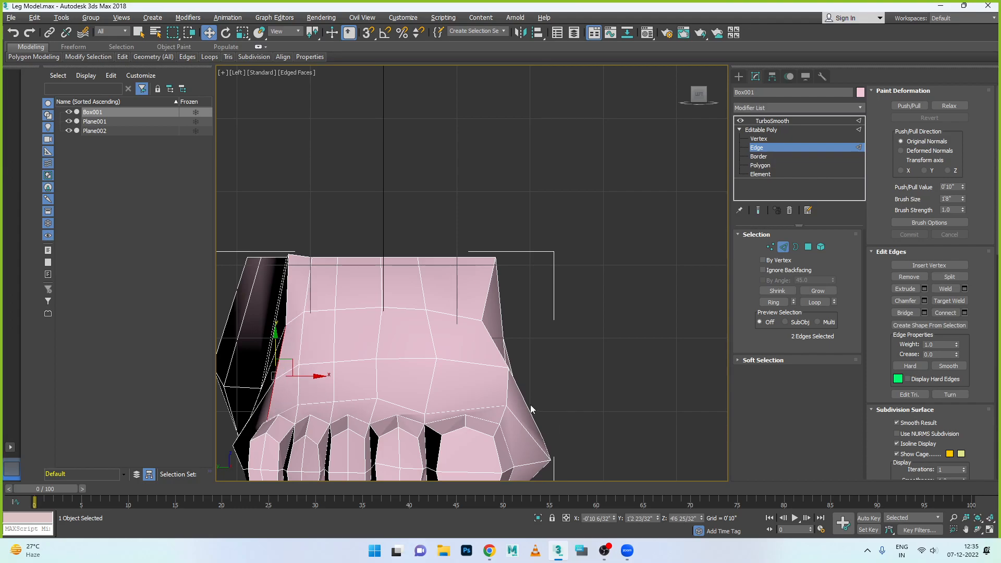
# - Lower the two edges along the big-toe side of the instep about 15/32 inch along Z
pyautogui.click(507, 392)
pyautogui.moveTo(510, 409)
pyautogui.keyDown('alt'); pyautogui.mouseDown(button='middle')
pyautogui.moveTo(546, 415)
pyautogui.moveTo(527, 418)
pyautogui.mouseUp(button='middle'); pyautogui.keyUp('alt')
pyautogui.keyDown('ctrl'); pyautogui.click(502, 337); pyautogui.keyUp('ctrl')
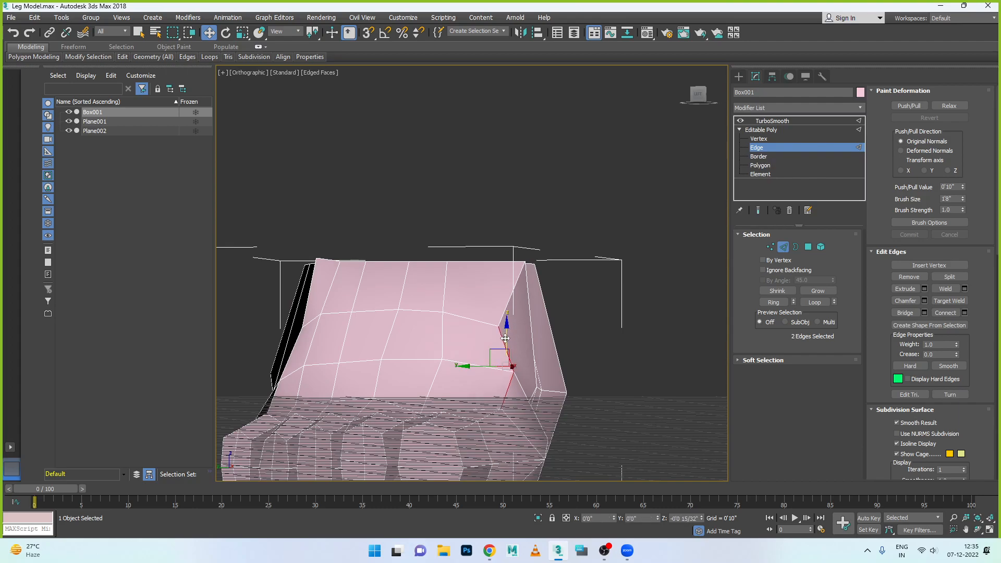
pyautogui.scroll(-4, 505, 344)
pyautogui.keyDown('alt'); pyautogui.moveTo(459, 385); pyautogui.dragTo(473, 410, button='middle'); pyautogui.keyUp('alt')
# - Work on vertices and raise the vertex on top of the foot just behind the toes
pyautogui.click(771, 247)
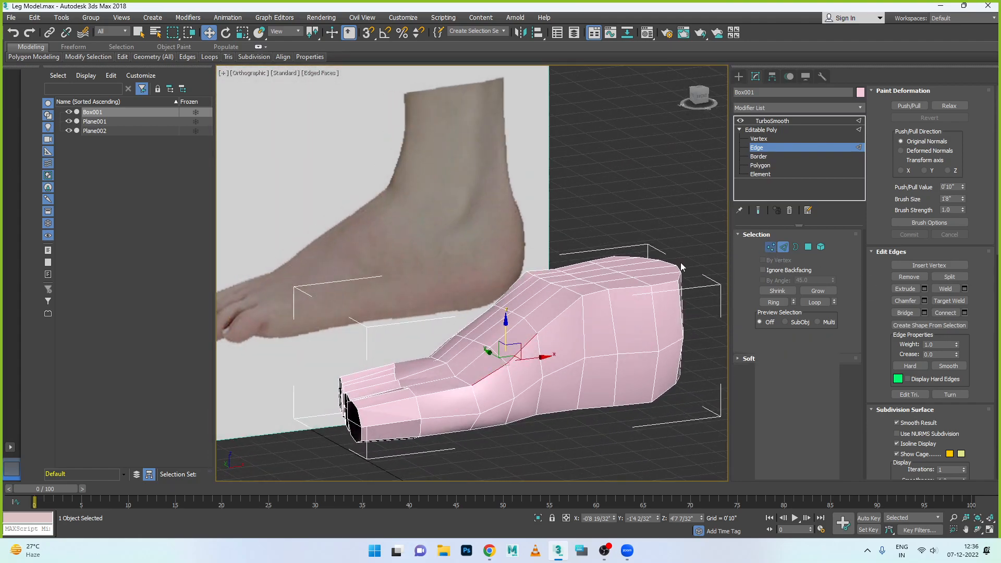
pyautogui.scroll(1, 452, 328)
pyautogui.click(454, 384)
pyautogui.keyDown('alt'); pyautogui.moveTo(453, 383); pyautogui.dragTo(488, 379, button='middle'); pyautogui.keyUp('alt')
pyautogui.moveTo(456, 362); pyautogui.dragTo(456, 346)
pyautogui.keyDown('alt'); pyautogui.moveTo(480, 381); pyautogui.dragTo(422, 380, button='middle'); pyautogui.keyUp('alt')
# - Raise the three neighbouring vertices across the top of the foot just behind the smaller toes
pyautogui.click(407, 367)
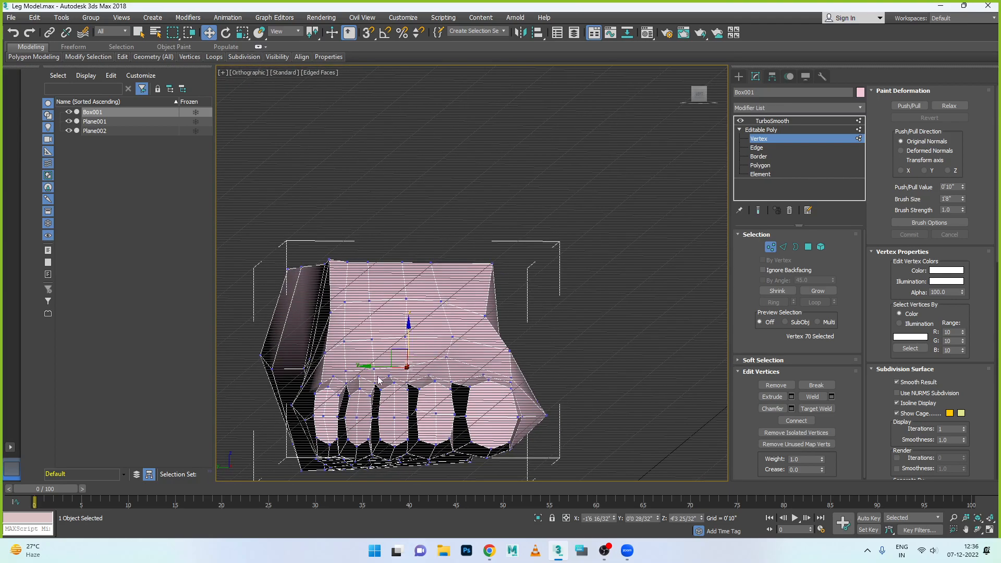
pyautogui.keyDown('ctrl'); pyautogui.click(374, 371); pyautogui.keyUp('ctrl')
pyautogui.scroll(4, 348, 370)
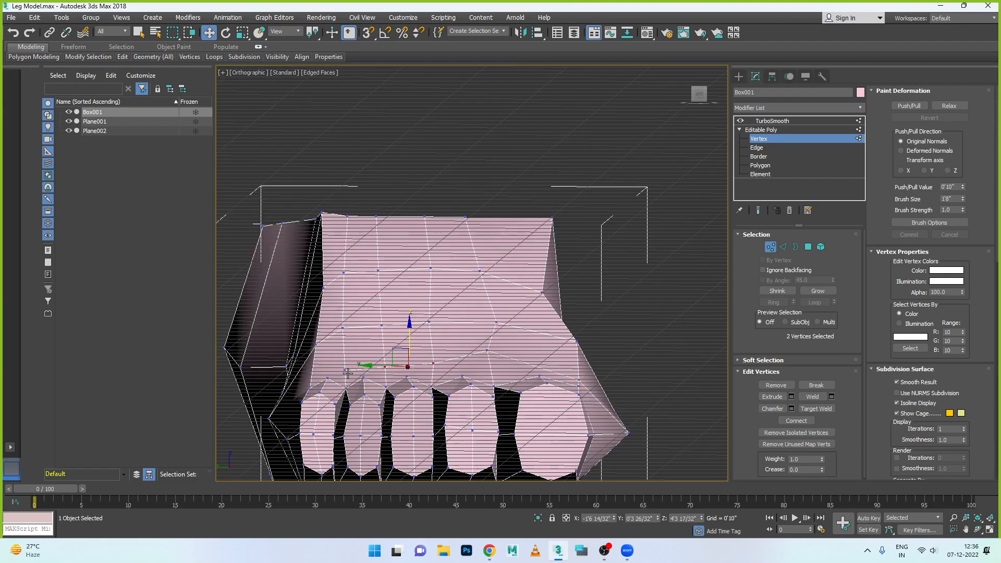
pyautogui.keyDown('ctrl'); pyautogui.click(345, 369); pyautogui.keyUp('ctrl')
pyautogui.moveTo(404, 340); pyautogui.dragTo(405, 330)
pyautogui.keyDown('alt'); pyautogui.moveTo(486, 387); pyautogui.dragTo(462, 402, button='middle'); pyautogui.keyUp('alt')
pyautogui.scroll(-2, 435, 405)
pyautogui.scroll(-5, 476, 400)
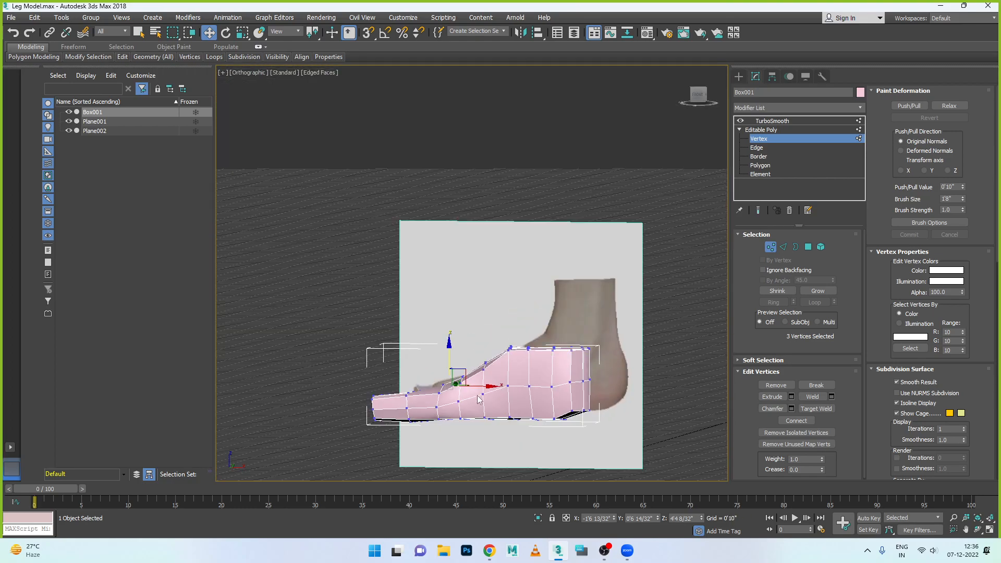
# - Show the TurboSmooth result in the Perspective view and examine the foot's top, toes and heel from several sides
pyautogui.press('f')
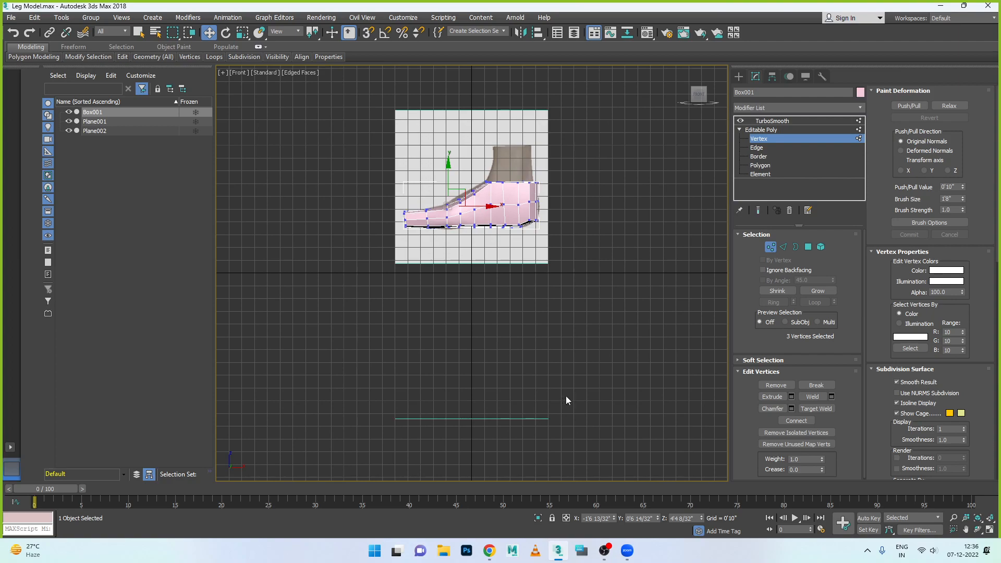
pyautogui.hotkey('alt', 'w')
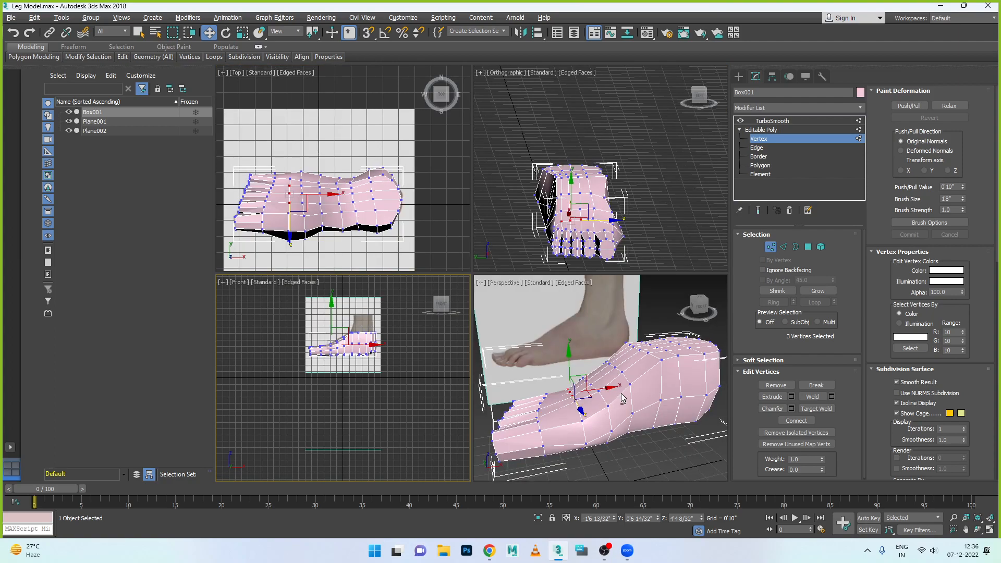
pyautogui.hotkey('alt', 'w')
pyautogui.keyDown('alt'); pyautogui.moveTo(626, 393); pyautogui.dragTo(612, 411, button='middle'); pyautogui.keyUp('alt')
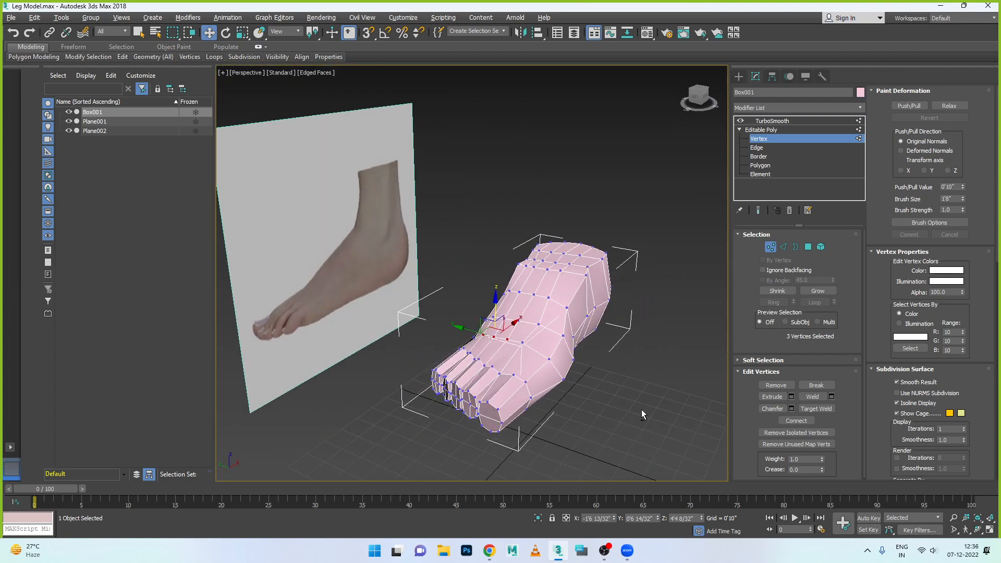
pyautogui.click(772, 120)
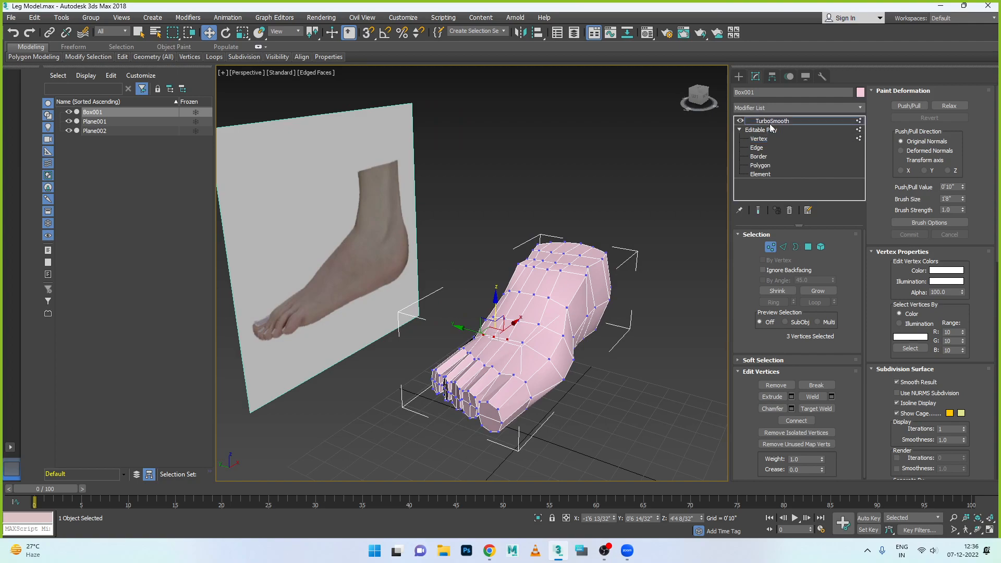
pyautogui.click(629, 357)
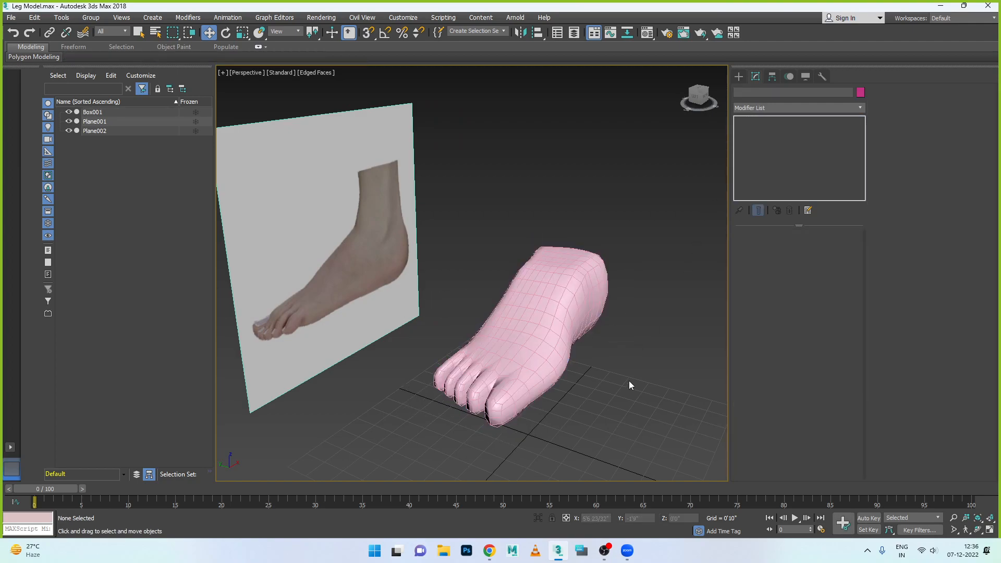
pyautogui.scroll(5, 628, 380)
pyautogui.scroll(-7, 627, 374)
pyautogui.keyDown('alt'); pyautogui.moveTo(609, 374); pyautogui.dragTo(633, 358, button='middle'); pyautogui.keyUp('alt')
pyautogui.scroll(7, 617, 302)
pyautogui.keyDown('alt'); pyautogui.moveTo(613, 316); pyautogui.dragTo(442, 313, button='middle'); pyautogui.keyUp('alt')
# - Reselect the foot and, at vertex level in the Top view, move the outer vertex in front of the heel toward the heel
pyautogui.click(442, 313)
pyautogui.hotkey('alt', 'w')
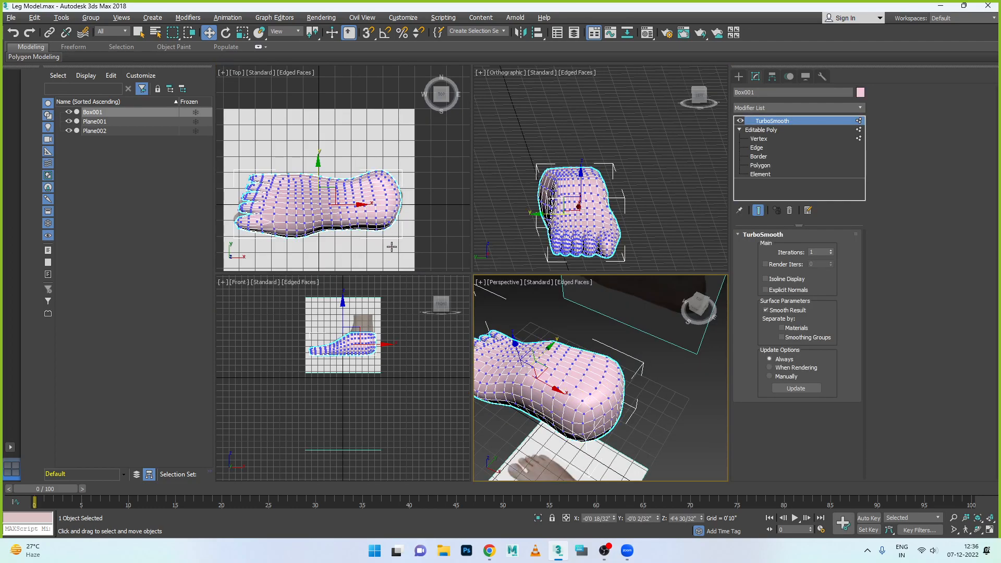
pyautogui.hotkey('alt', 'w')
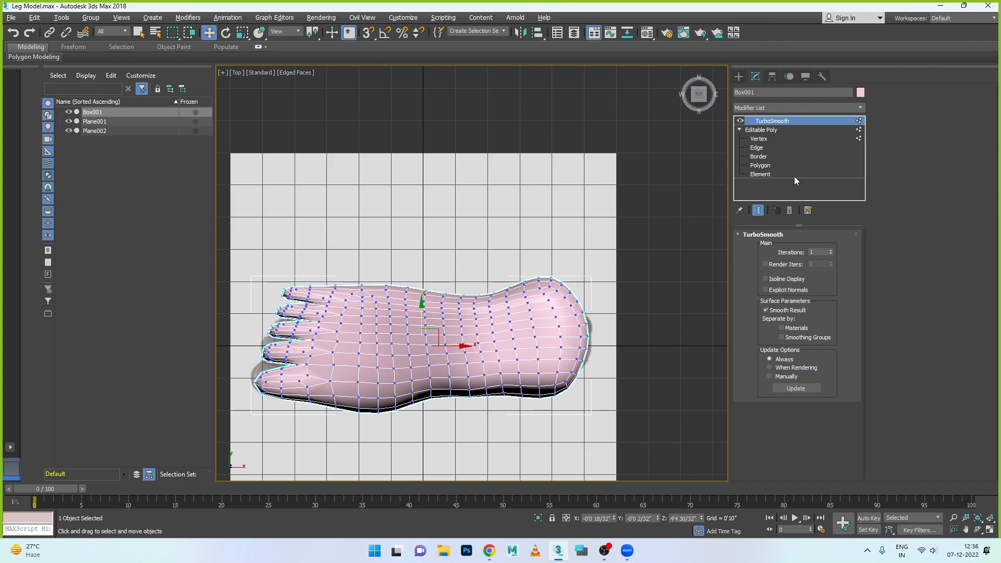
pyautogui.click(757, 148)
pyautogui.click(759, 139)
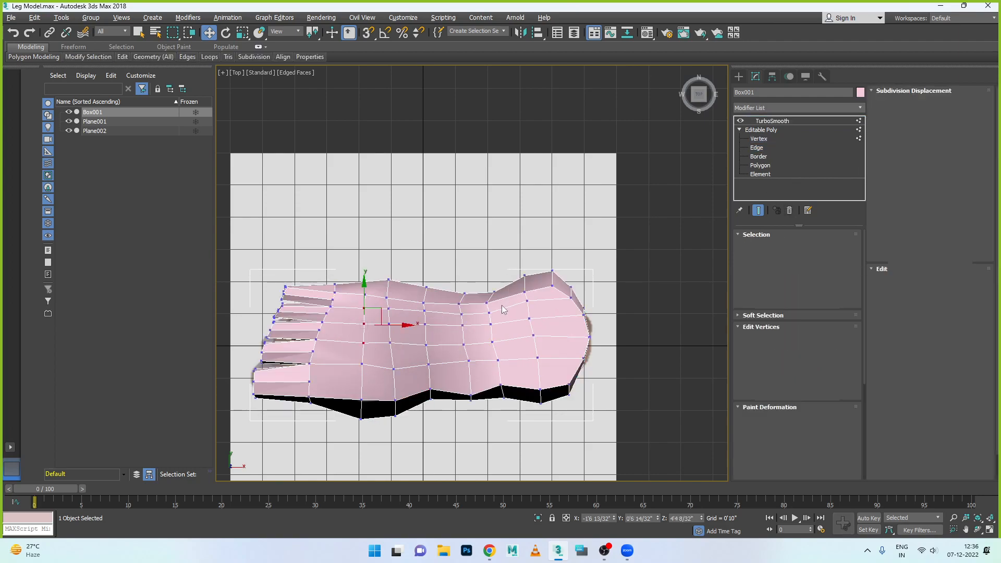
pyautogui.scroll(-2, 515, 316)
pyautogui.scroll(8, 515, 316)
pyautogui.moveTo(515, 316); pyautogui.dragTo(433, 324, button='middle')
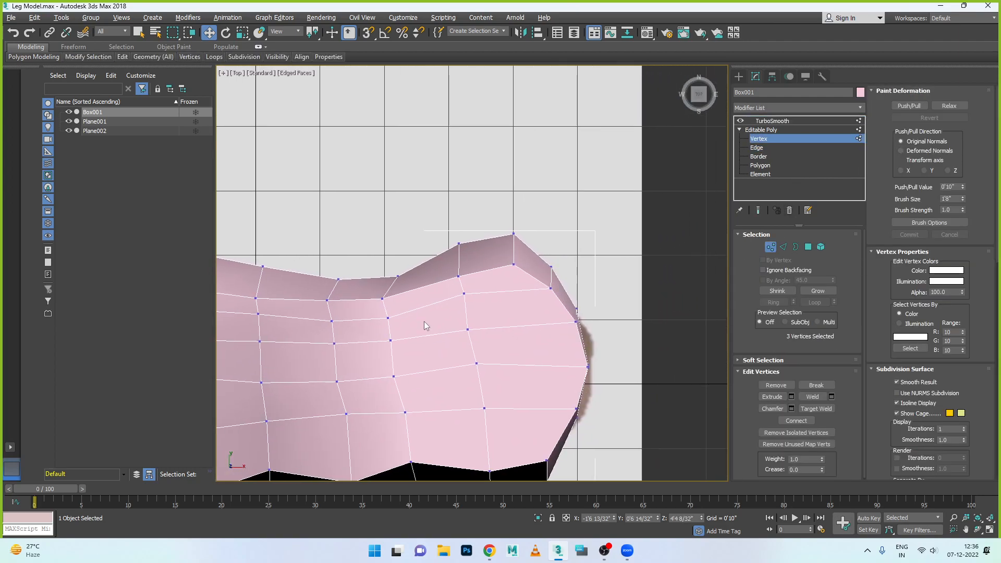
pyautogui.click(387, 299)
pyautogui.moveTo(410, 299); pyautogui.dragTo(424, 299)
pyautogui.click(459, 276)
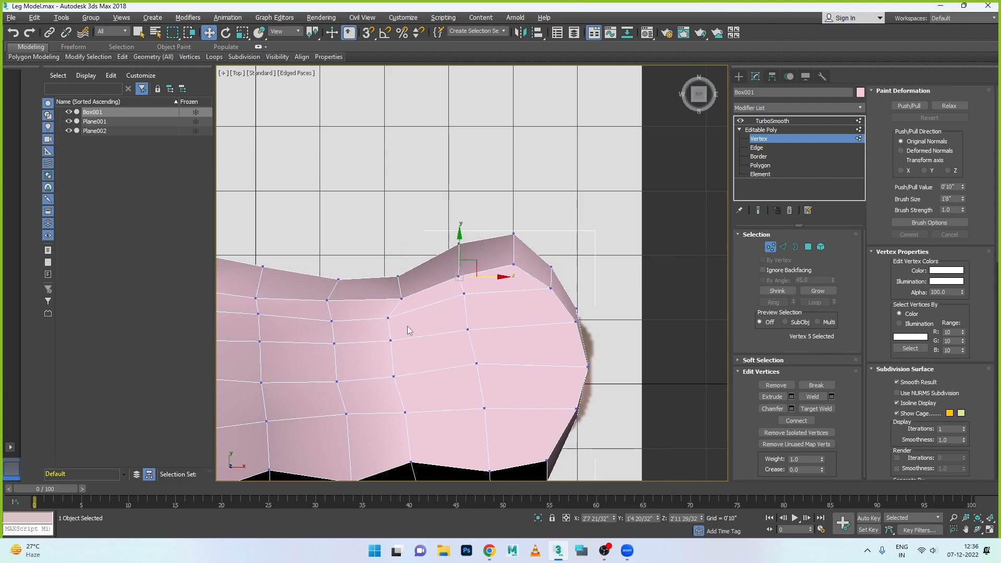
# - Move the upper-surface vertices in front of the heel, near the outer edge, inward across the foot's width
pyautogui.click(391, 318)
pyautogui.click(391, 341)
pyautogui.moveTo(393, 317); pyautogui.dragTo(335, 334)
pyautogui.click(334, 344)
# - Move the two upper-surface vertices on the heel's outer half inward along Y to even out the edge spacing
pyautogui.click(470, 330)
pyautogui.moveTo(468, 307); pyautogui.dragTo(468, 311)
pyautogui.click(464, 293)
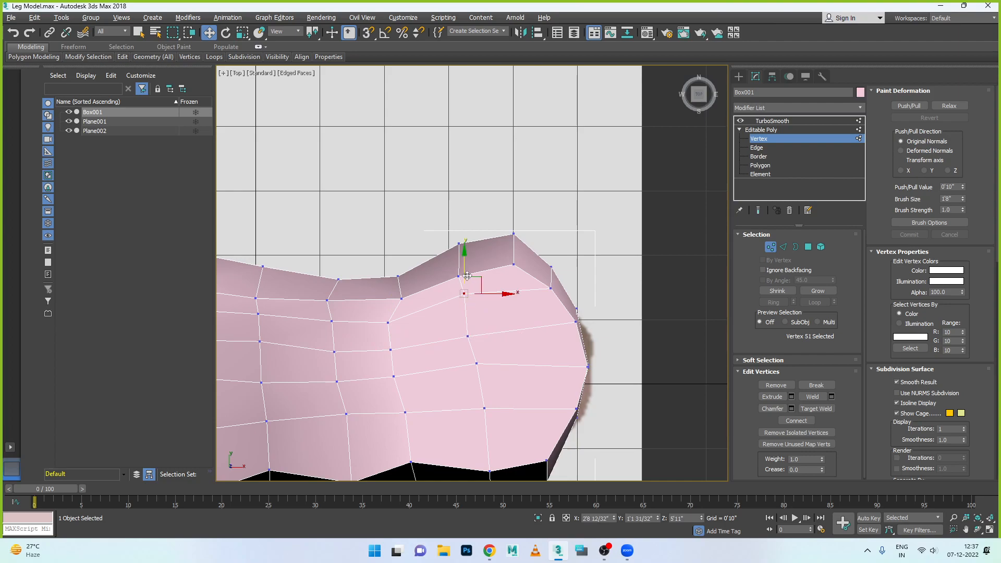
pyautogui.moveTo(468, 278); pyautogui.dragTo(468, 287)
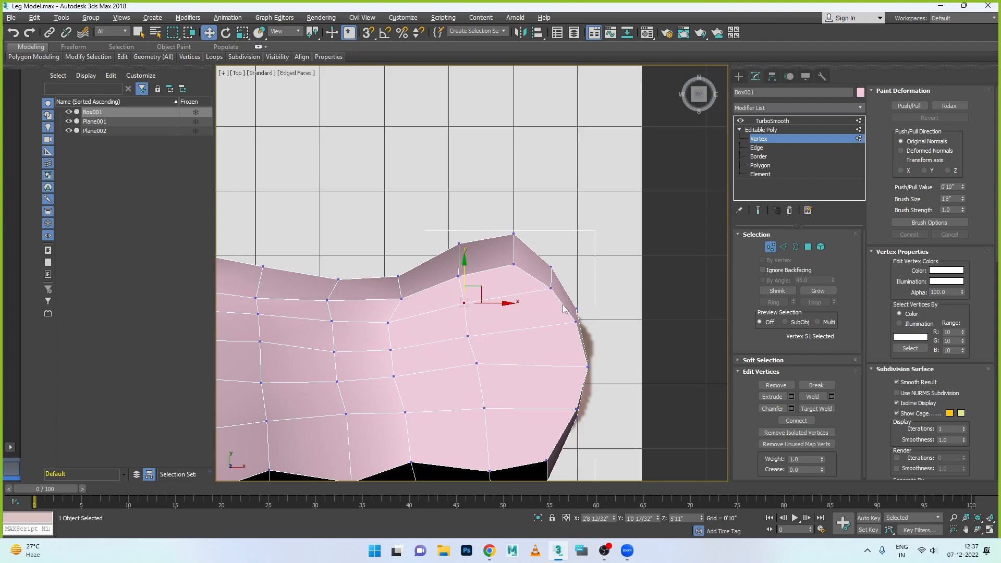
# - Move the heel's upper-surface corner vertex on the +Y side slightly inward along Y
pyautogui.click(509, 266)
pyautogui.click(511, 265)
pyautogui.moveTo(513, 244); pyautogui.dragTo(513, 251)
# - Move the upper-surface vertices along the −Y edge in front of the heel inward, shifting the one nearest the heel toward it
pyautogui.moveTo(417, 453); pyautogui.dragTo(425, 388, button='middle')
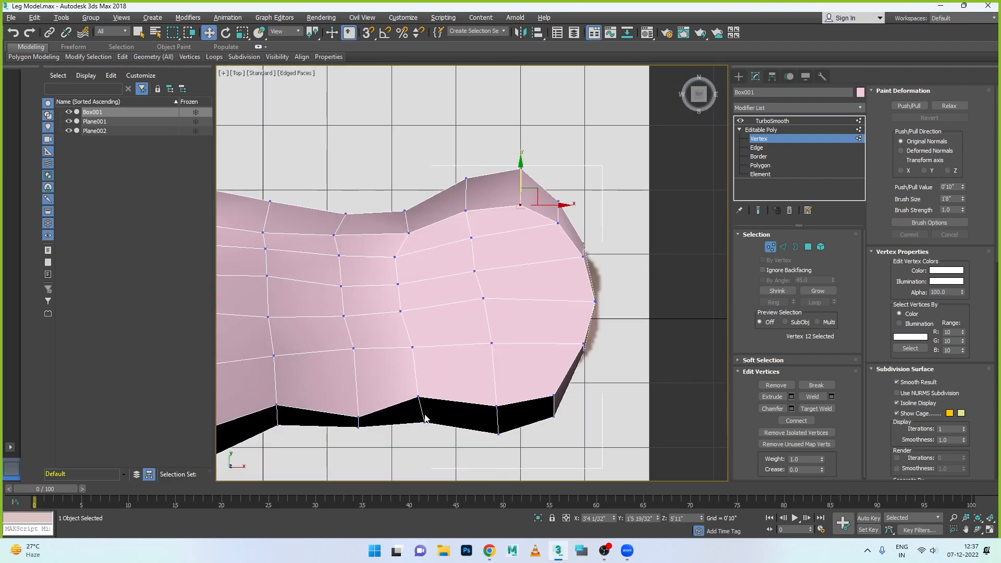
pyautogui.click(418, 398)
pyautogui.moveTo(432, 398); pyautogui.dragTo(448, 388)
pyautogui.click(554, 392)
pyautogui.click(358, 417)
pyautogui.moveTo(358, 404); pyautogui.dragTo(358, 398)
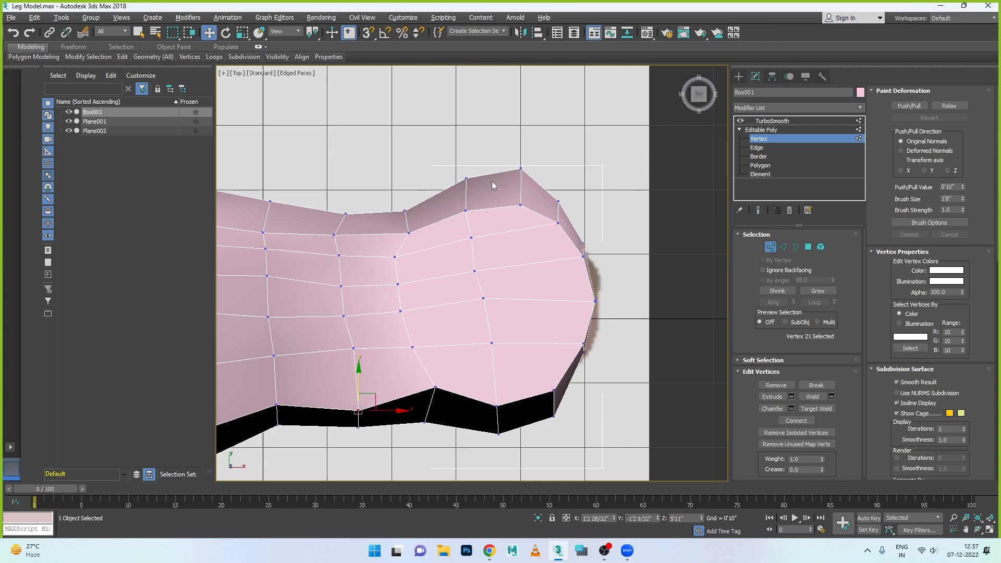
# - Move the two lower outline vertices on the +Y side of the heel inward along Y
pyautogui.click(520, 168)
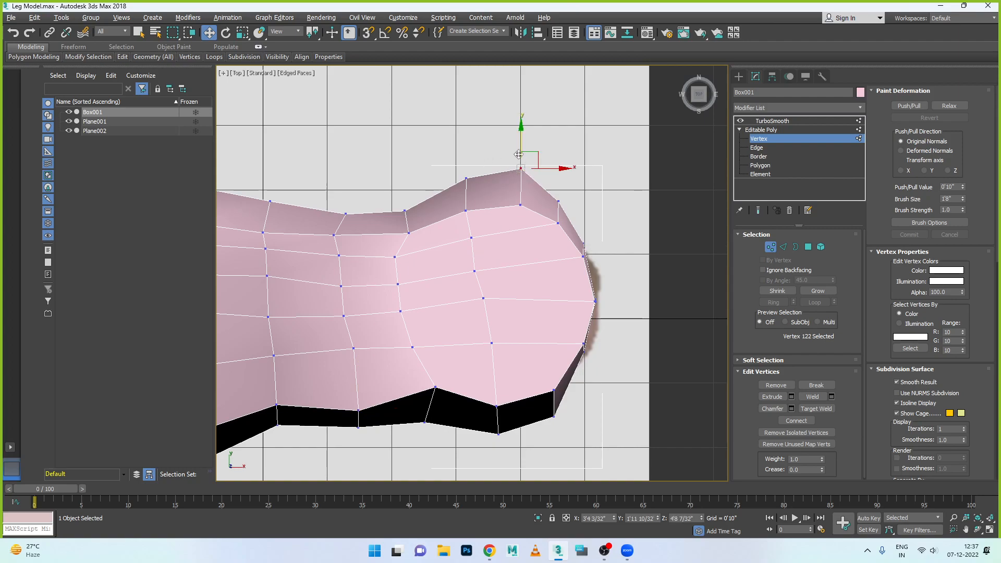
pyautogui.moveTo(520, 130); pyautogui.dragTo(521, 142)
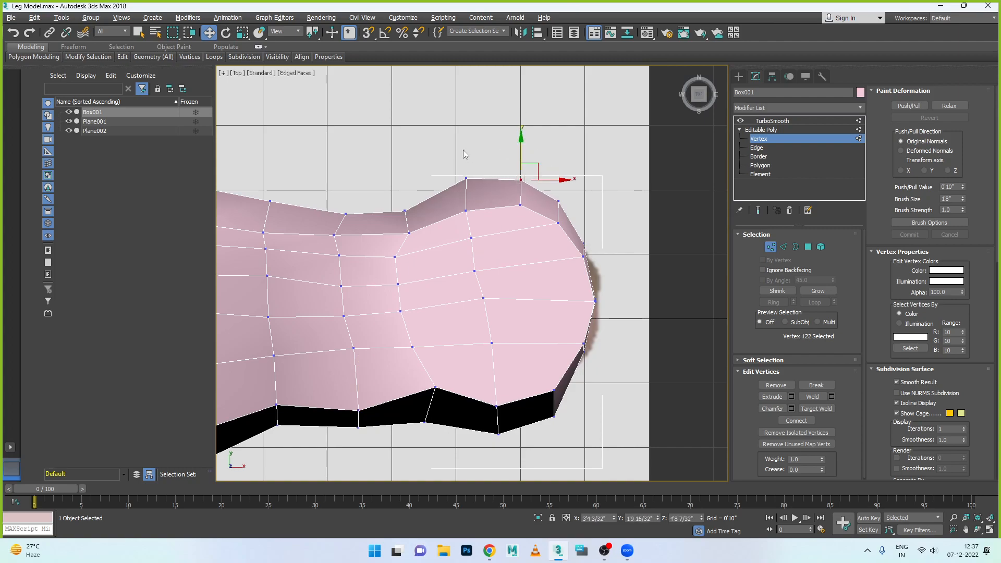
pyautogui.moveTo(474, 201); pyautogui.dragTo(474, 199)
pyautogui.moveTo(466, 146); pyautogui.dragTo(468, 154)
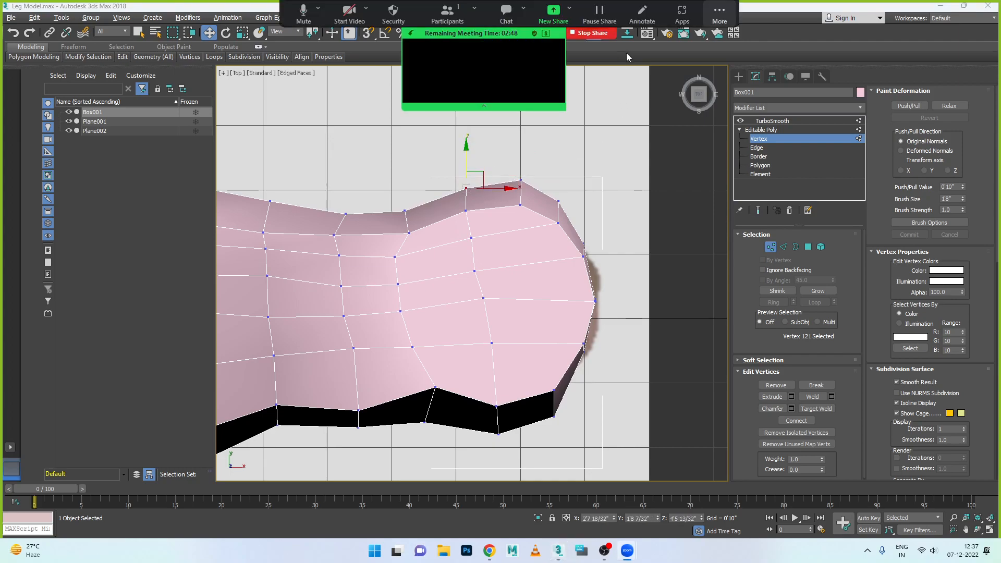
# - Check the Zoom participants list, then switch to WhatsApp in Chrome and send "Join again" to the 3Ds MAX- New M/W/F-11am group
pyautogui.click(470, 23)
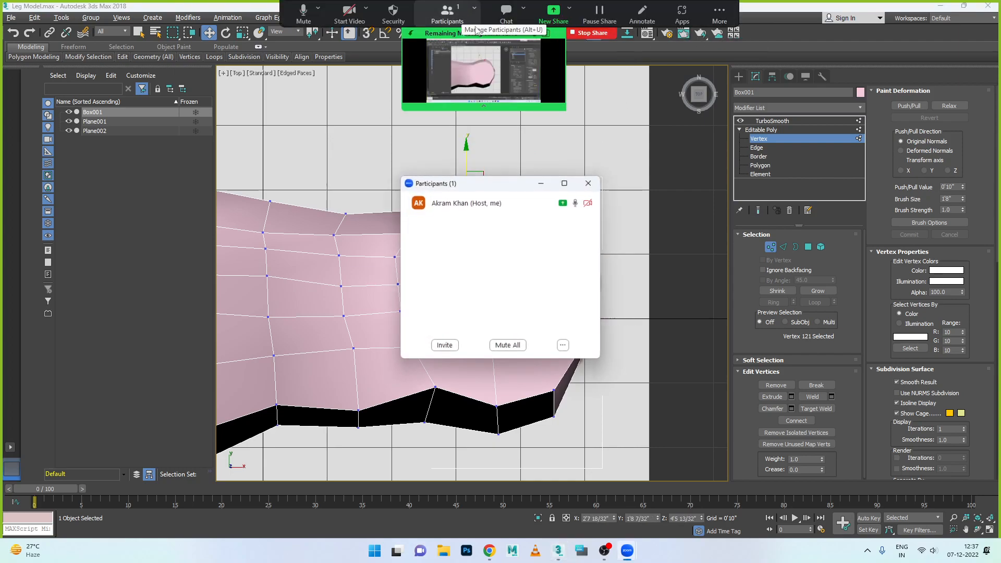
pyautogui.click(588, 185)
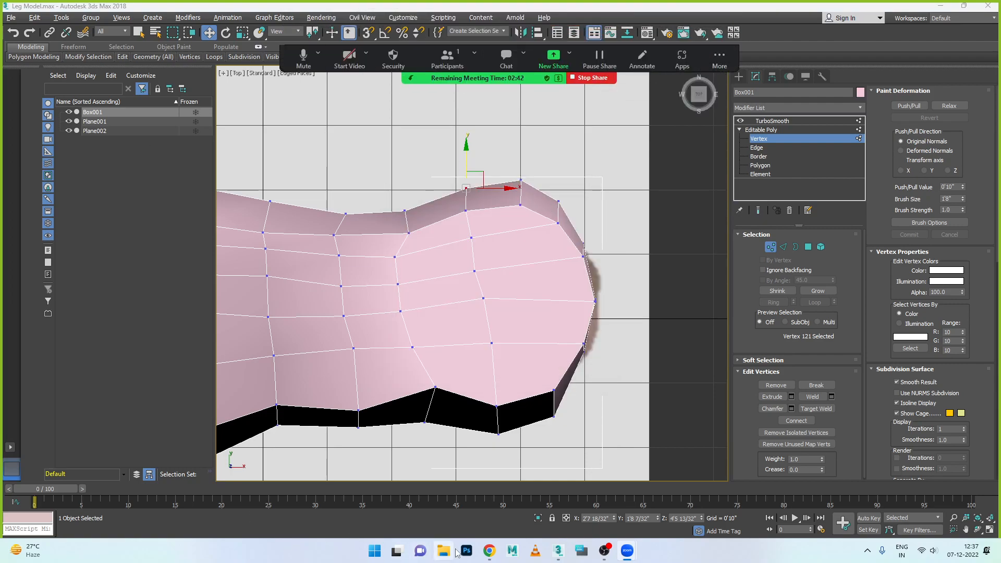
pyautogui.click(489, 551)
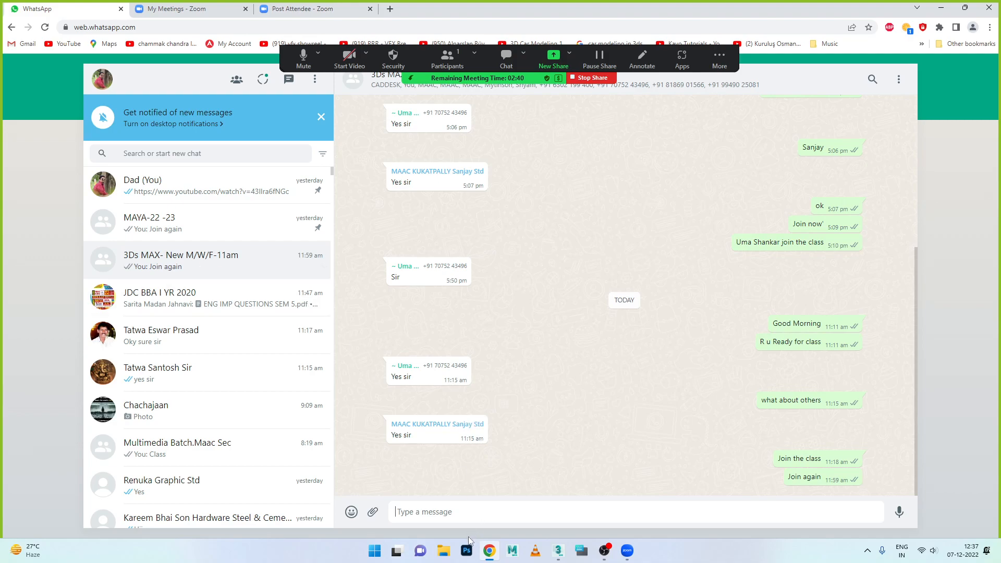
pyautogui.write('Join again')
pyautogui.press('Return')
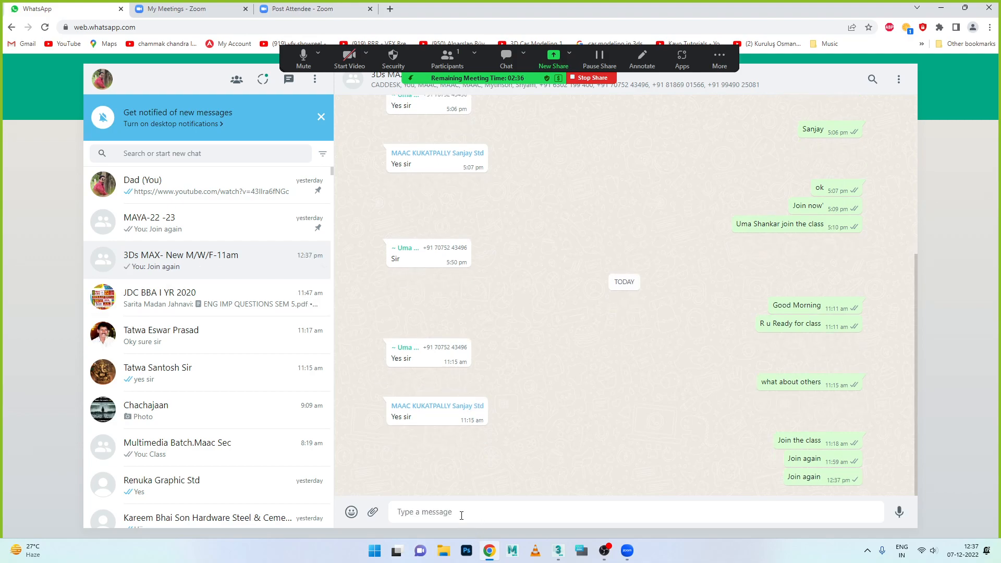
pyautogui.click(719, 58)
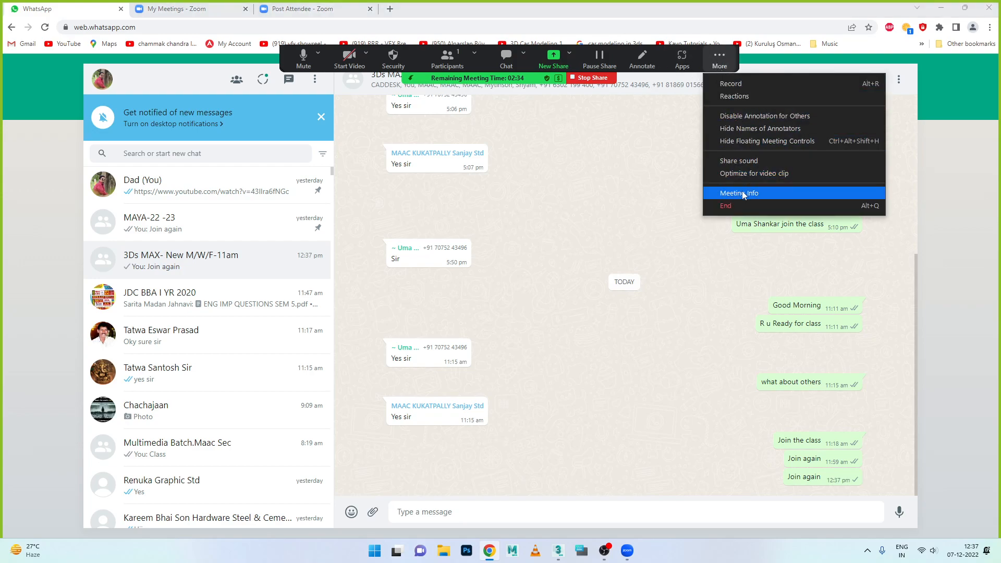
pyautogui.click(767, 142)
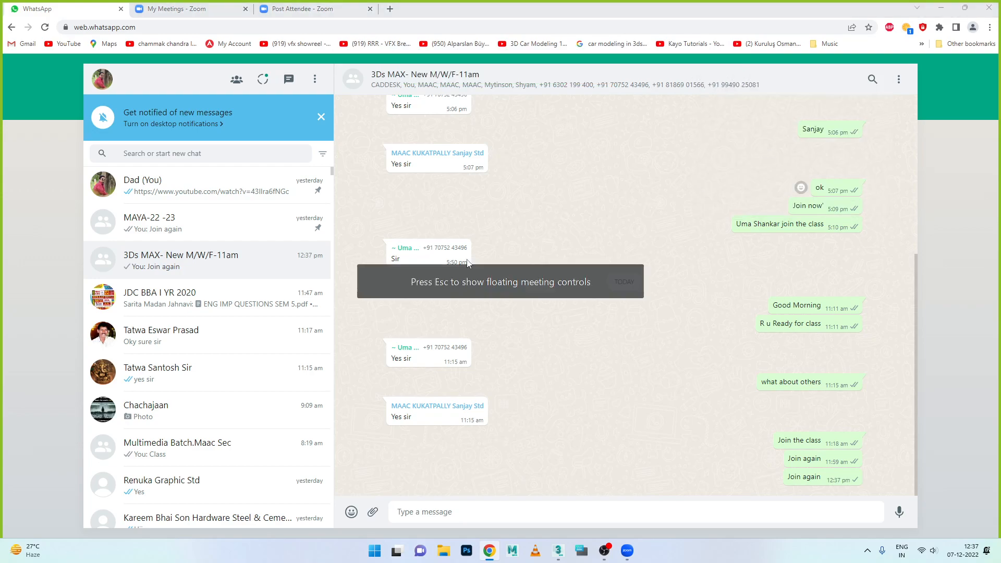
pyautogui.click(628, 549)
pyautogui.press('Escape')
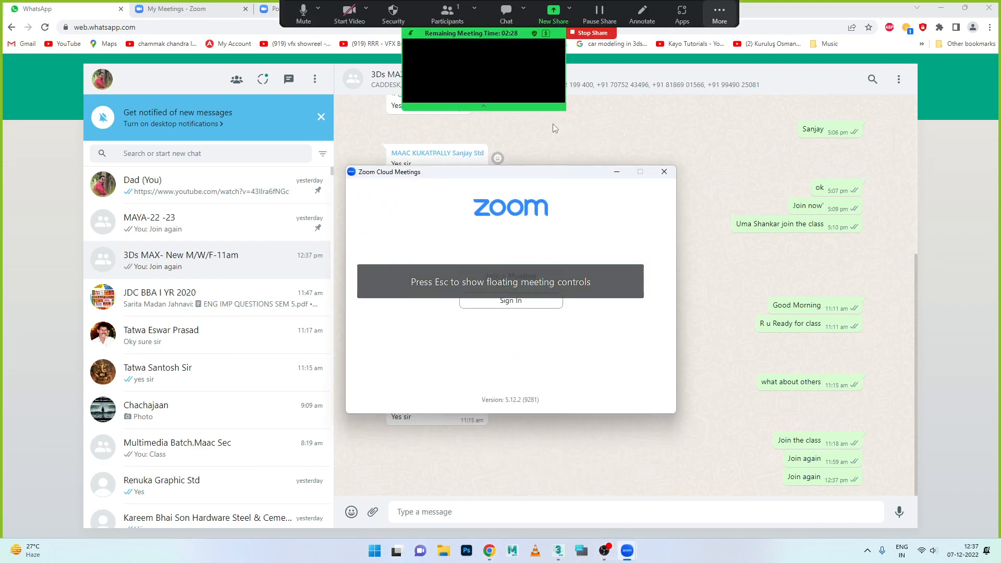
# - Stop the Zoom screen share and end the running meeting
pyautogui.click(592, 35)
pyautogui.click(975, 523)
pyautogui.click(938, 475)
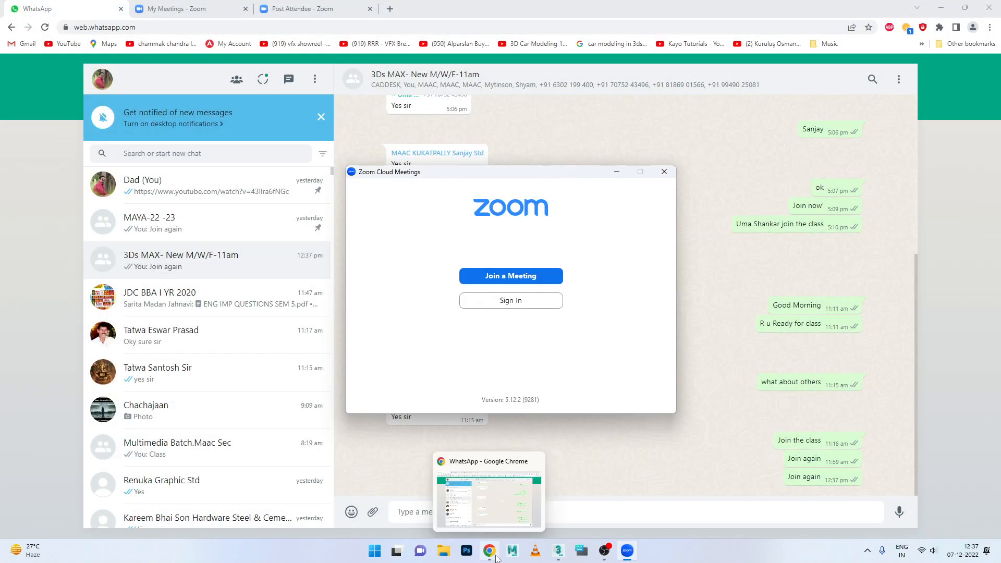
# - In Chrome, close the Post Attendee page, start the 3DS Max Batch KPHB meeting from the previous meetings, and return to 3ds Max
pyautogui.click(490, 551)
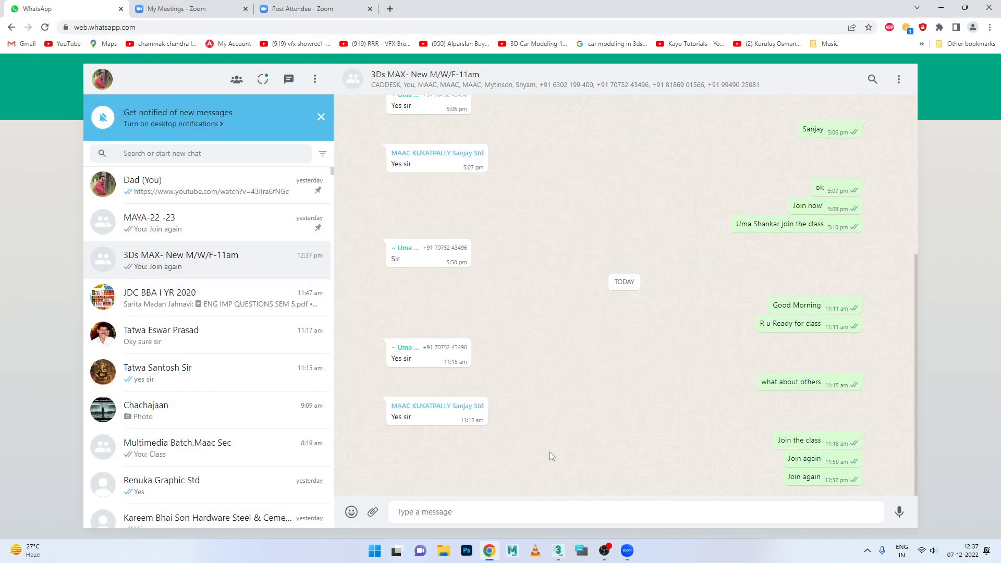
pyautogui.click(301, 15)
pyautogui.click(370, 8)
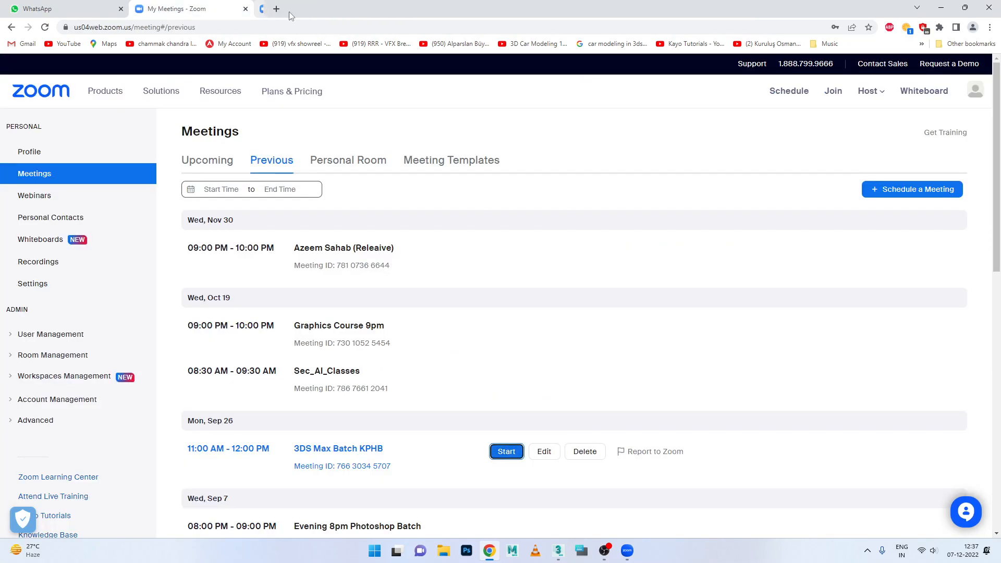
pyautogui.click(505, 453)
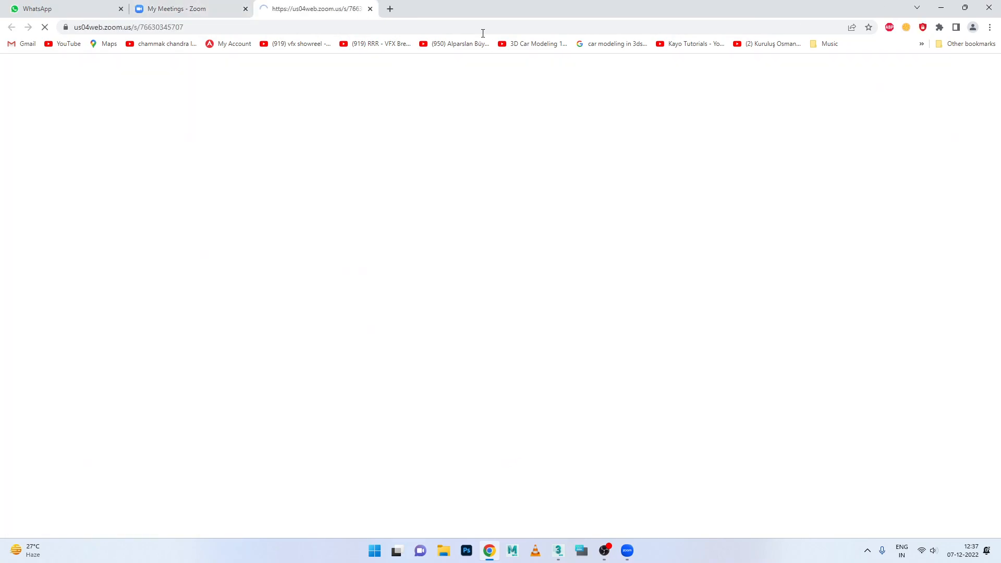
pyautogui.click(940, 8)
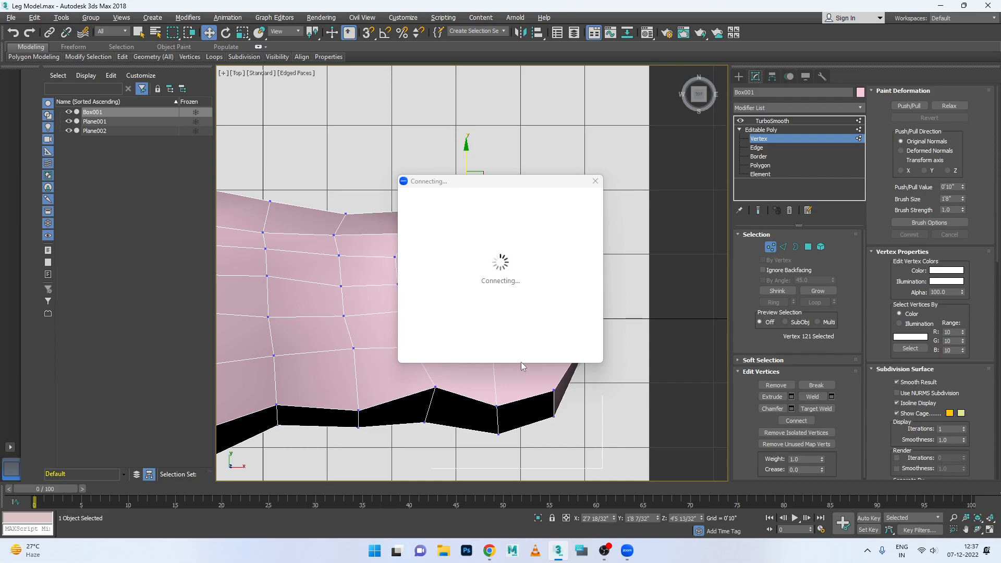
# - Move the −Y edge vertex in front of the heel outward, and shift the adjacent row of four upper-surface vertices toward −Y
pyautogui.click(434, 388)
pyautogui.moveTo(436, 353); pyautogui.dragTo(432, 368)
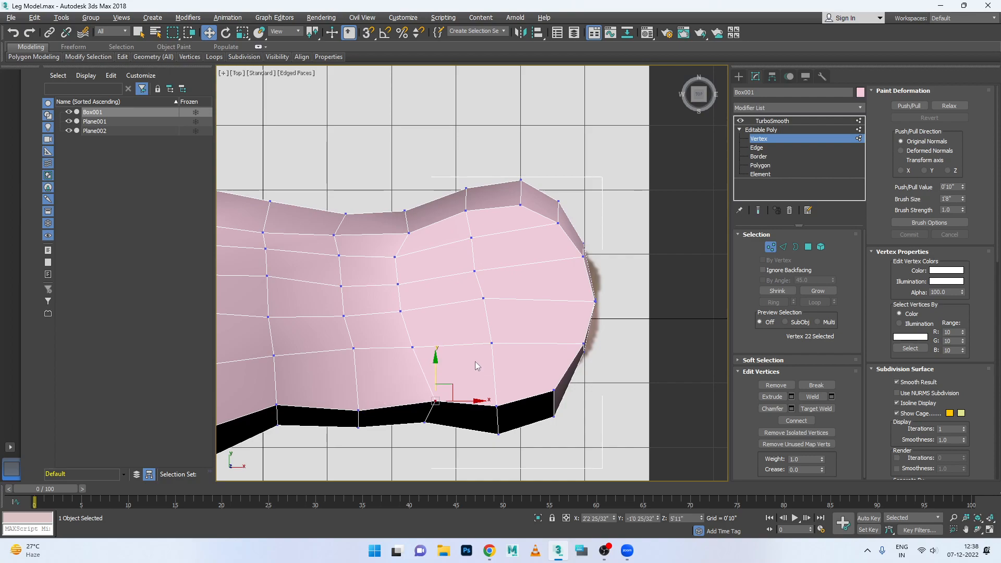
pyautogui.click(413, 349)
pyautogui.keyDown('ctrl'); pyautogui.click(354, 348); pyautogui.keyUp('ctrl')
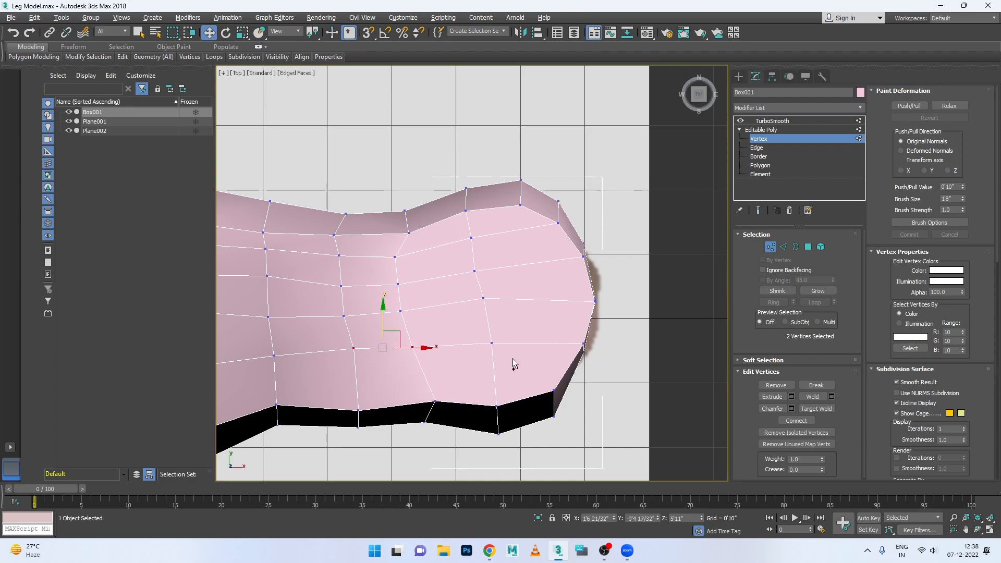
pyautogui.keyDown('ctrl'); pyautogui.click(493, 343); pyautogui.keyUp('ctrl')
pyautogui.keyDown('ctrl'); pyautogui.click(276, 358); pyautogui.keyUp('ctrl')
pyautogui.moveTo(387, 307); pyautogui.dragTo(393, 332)
# - Move the four vertices of the middle lengthwise row on the rear foot's upper surface toward the −Y edge
pyautogui.click(481, 298)
pyautogui.keyDown('ctrl'); pyautogui.click(399, 311); pyautogui.keyUp('ctrl')
pyautogui.keyDown('ctrl'); pyautogui.click(345, 315); pyautogui.keyUp('ctrl')
pyautogui.keyDown('ctrl'); pyautogui.click(269, 315); pyautogui.keyUp('ctrl')
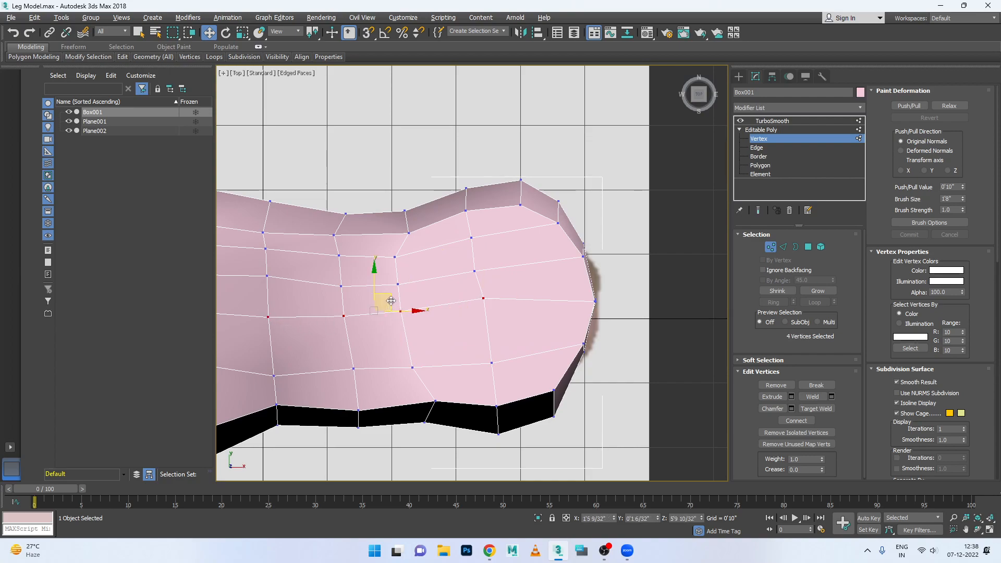
pyautogui.moveTo(375, 269); pyautogui.dragTo(381, 286)
# - Move the four vertices of the lengthwise row just on the +Y side of the middle row slightly toward −Y
pyautogui.click(473, 270)
pyautogui.keyDown('ctrl'); pyautogui.click(398, 284); pyautogui.keyUp('ctrl')
pyautogui.keyDown('ctrl'); pyautogui.click(341, 286); pyautogui.keyUp('ctrl')
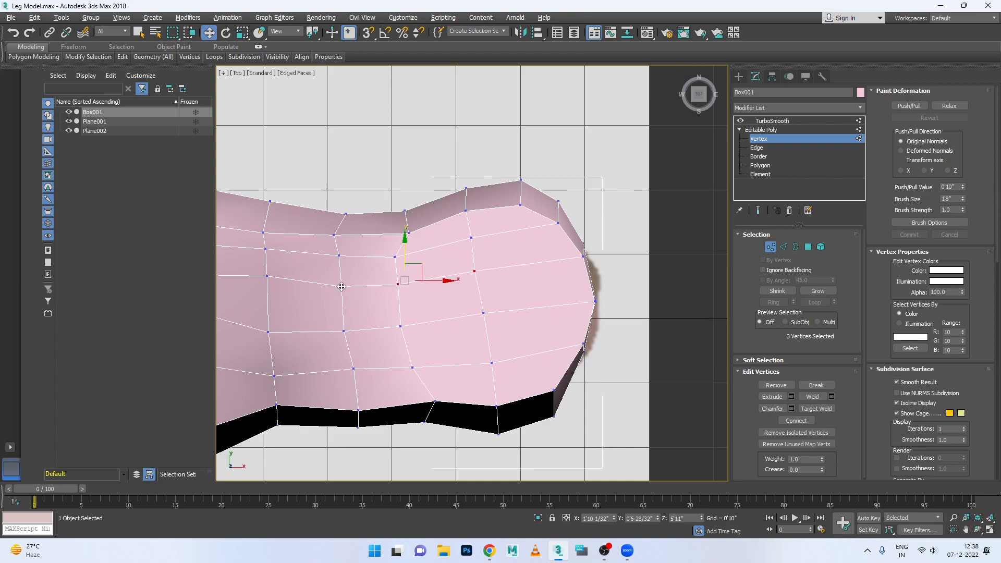
pyautogui.keyDown('ctrl'); pyautogui.click(267, 276); pyautogui.keyUp('ctrl')
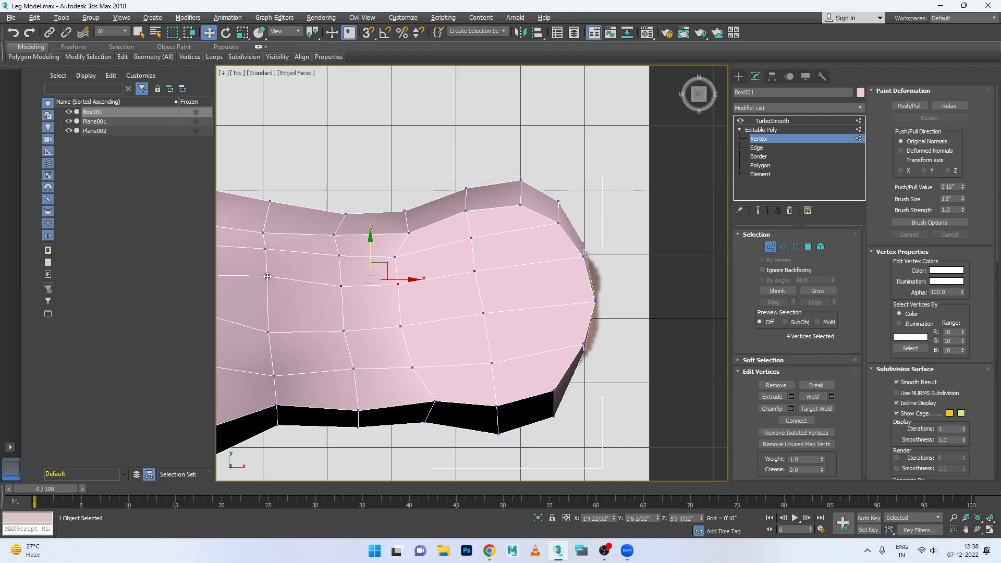
pyautogui.moveTo(368, 249); pyautogui.dragTo(366, 267)
# - Move the four vertices of the lengthwise row nearest the +Y edge on the rear foot slightly toward −Y
pyautogui.click(266, 248)
pyautogui.keyDown('ctrl'); pyautogui.click(338, 255); pyautogui.keyUp('ctrl')
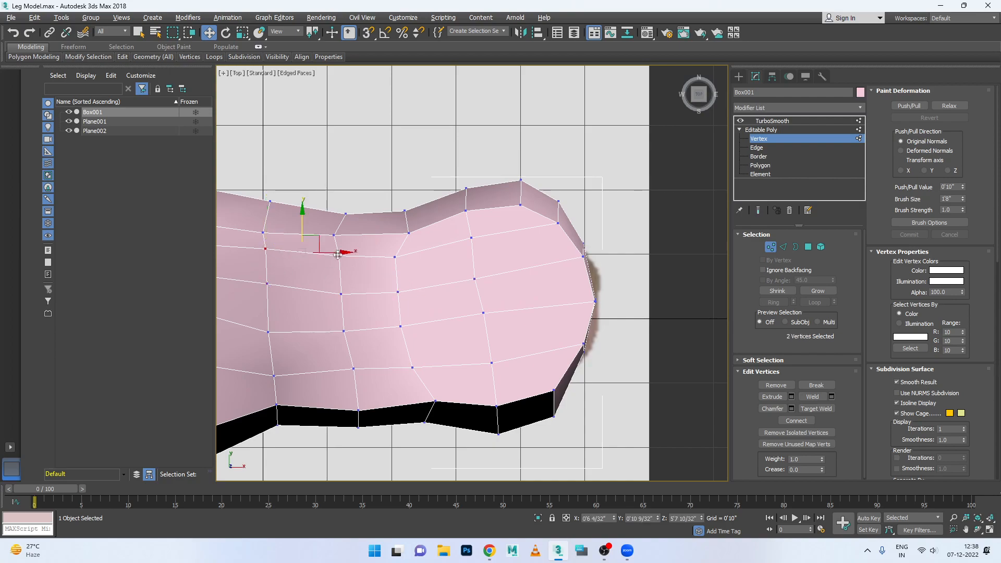
pyautogui.keyDown('ctrl'); pyautogui.click(395, 256); pyautogui.keyUp('ctrl')
pyautogui.keyDown('ctrl'); pyautogui.click(472, 236); pyautogui.keyUp('ctrl')
pyautogui.moveTo(368, 218); pyautogui.dragTo(369, 224)
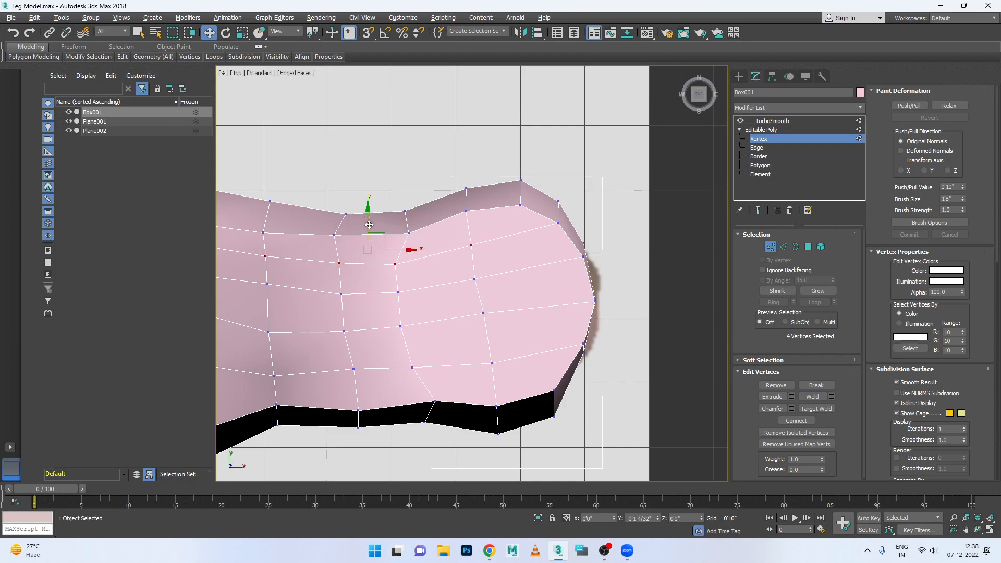
# - Move the upper-surface vertices around the back of the heel slightly inward, away from the heel outline
pyautogui.scroll(-3, 436, 261)
pyautogui.scroll(3, 345, 291)
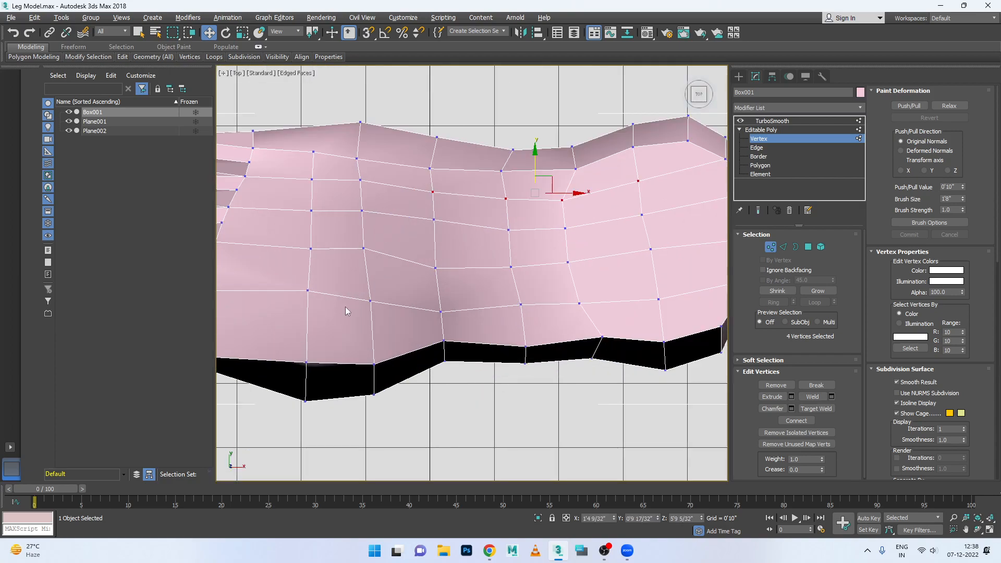
pyautogui.scroll(-2, 364, 306)
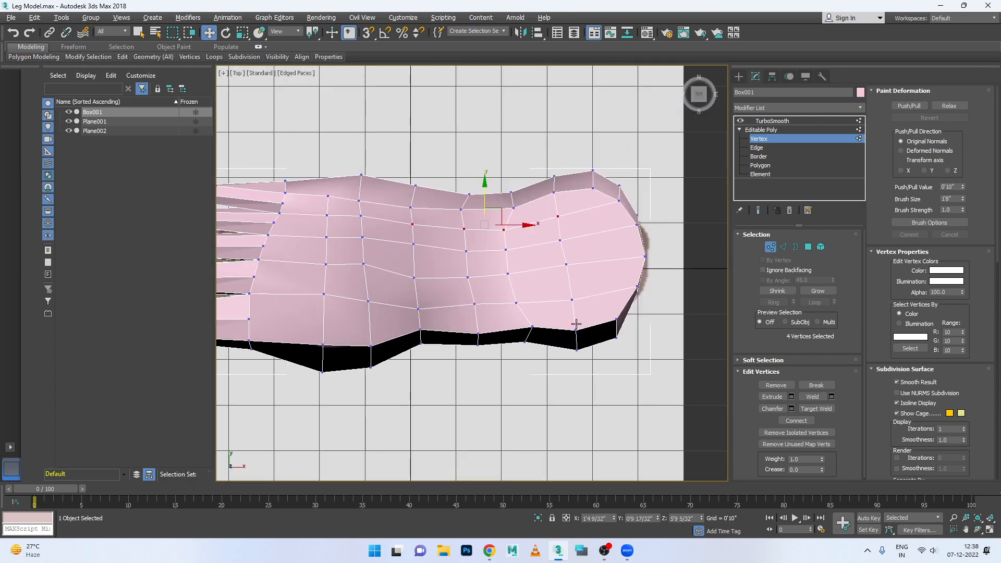
pyautogui.click(637, 288)
pyautogui.moveTo(671, 287); pyautogui.dragTo(656, 231)
pyautogui.click(644, 257)
pyautogui.click(635, 225)
pyautogui.click(621, 200)
pyautogui.moveTo(620, 189); pyautogui.dragTo(588, 173)
pyautogui.click(592, 190)
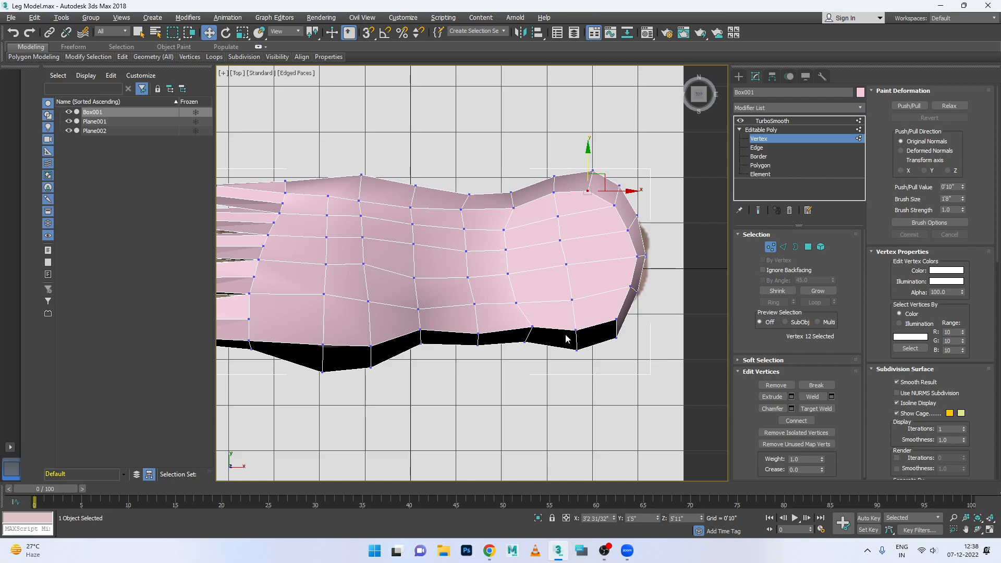
# - Show the TurboSmooth result and examine the heel, side and toes of the foot in the Perspective view
pyautogui.click(772, 248)
pyautogui.click(772, 121)
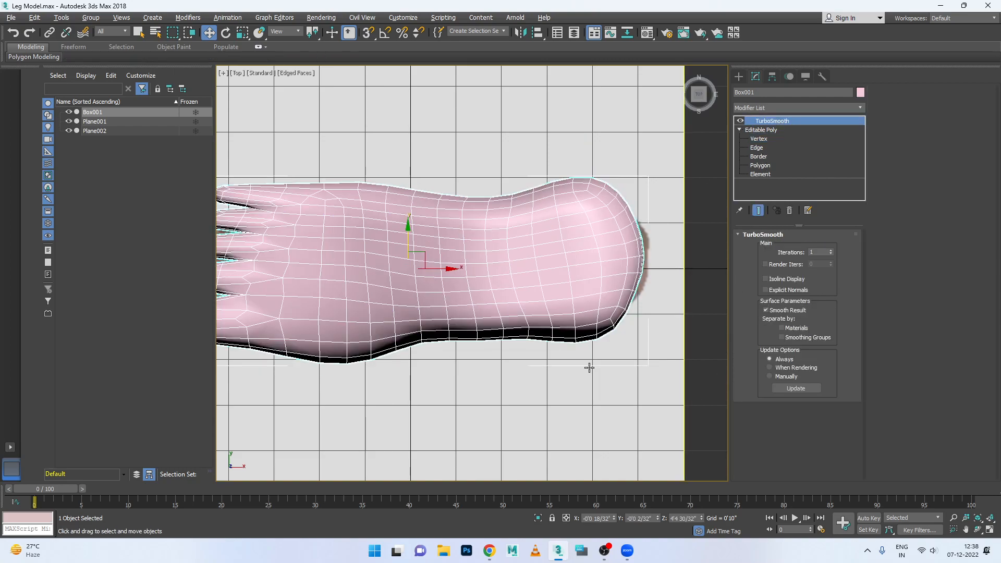
pyautogui.click(589, 368)
pyautogui.hotkey('alt', 'w')
pyautogui.middleClick(593, 331)
pyautogui.hotkey('alt', 'w')
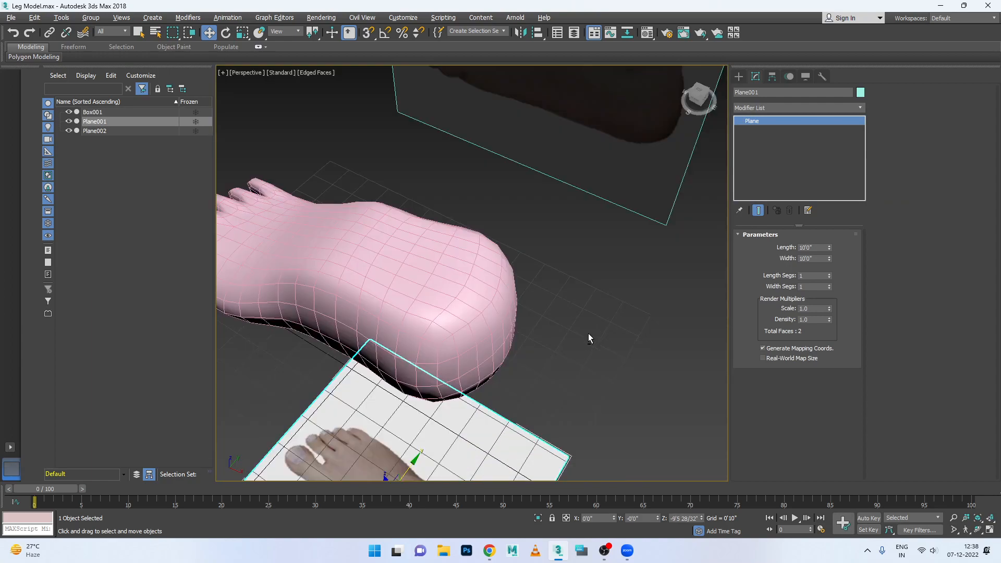
pyautogui.scroll(-5, 592, 330)
pyautogui.keyDown('alt'); pyautogui.moveTo(551, 326); pyautogui.dragTo(338, 239, button='middle'); pyautogui.keyUp('alt')
pyautogui.scroll(3, 459, 295)
pyautogui.scroll(5, 353, 184)
pyautogui.scroll(-2, 346, 180)
pyautogui.scroll(2, 367, 203)
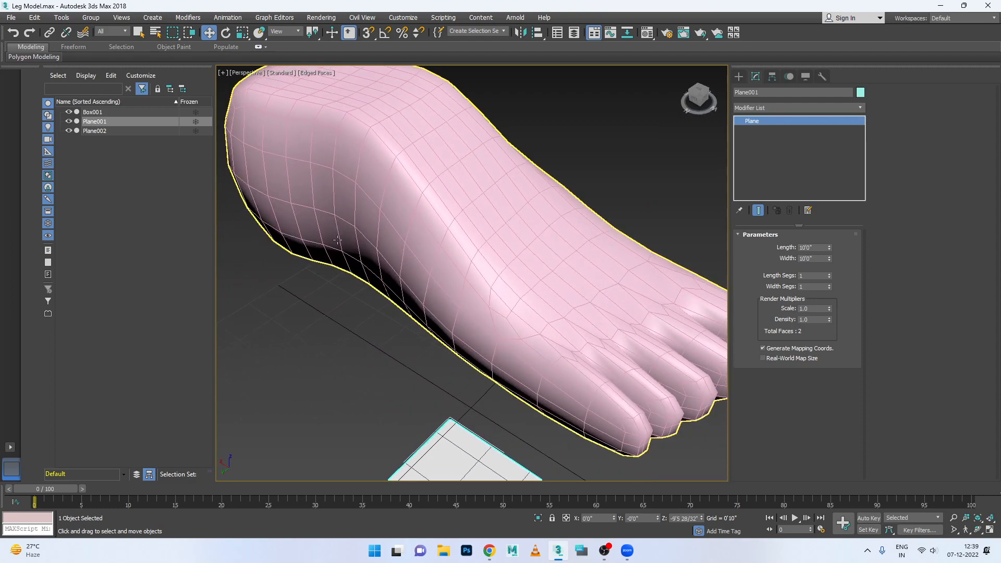
# - Move the four vertices on the +Y side and sole edge below the ankle outward, about 2 inches toward +Y
pyautogui.click(337, 239)
pyautogui.click(757, 148)
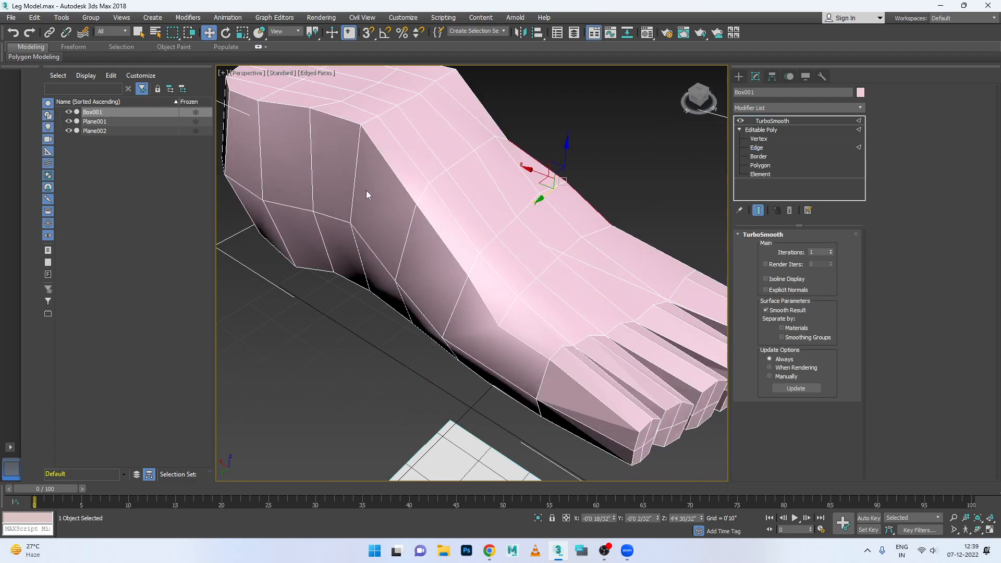
pyautogui.click(339, 222)
pyautogui.keyDown('alt'); pyautogui.moveTo(345, 233); pyautogui.dragTo(356, 229, button='middle'); pyautogui.keyUp('alt')
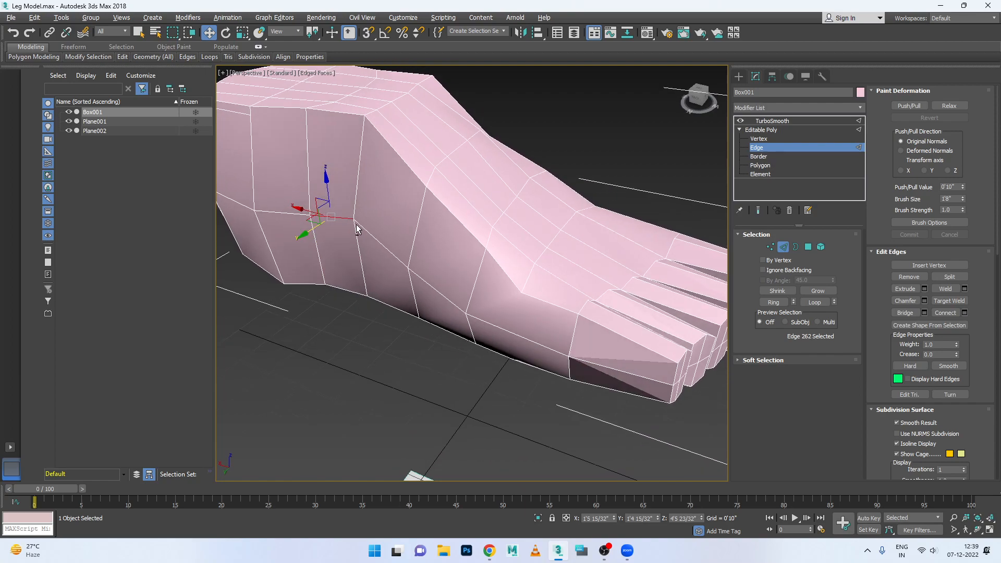
pyautogui.click(760, 138)
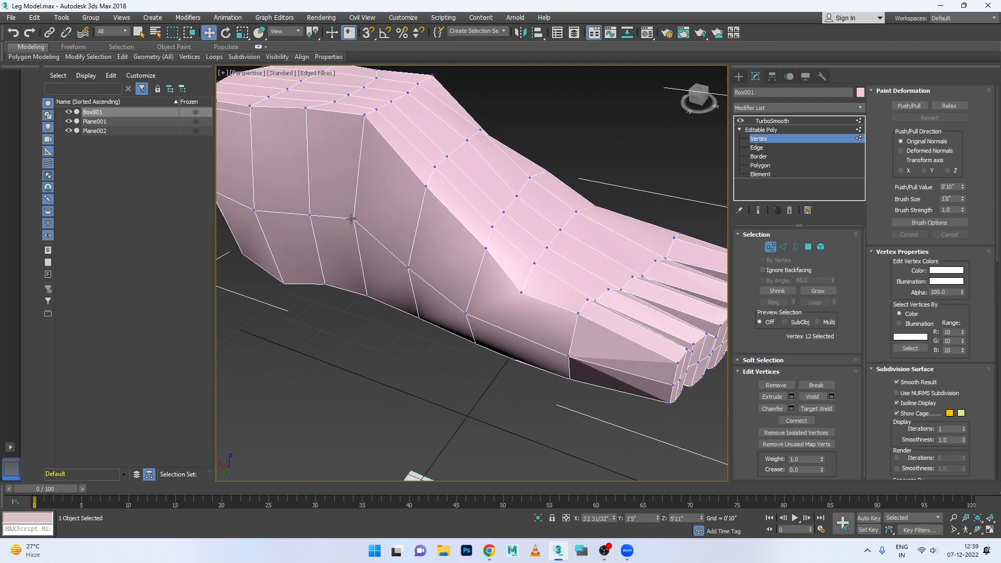
pyautogui.keyDown('alt'); pyautogui.moveTo(348, 242); pyautogui.dragTo(381, 247, button='middle'); pyautogui.keyUp('alt')
pyautogui.keyDown('ctrl'); pyautogui.click(368, 300); pyautogui.keyUp('ctrl')
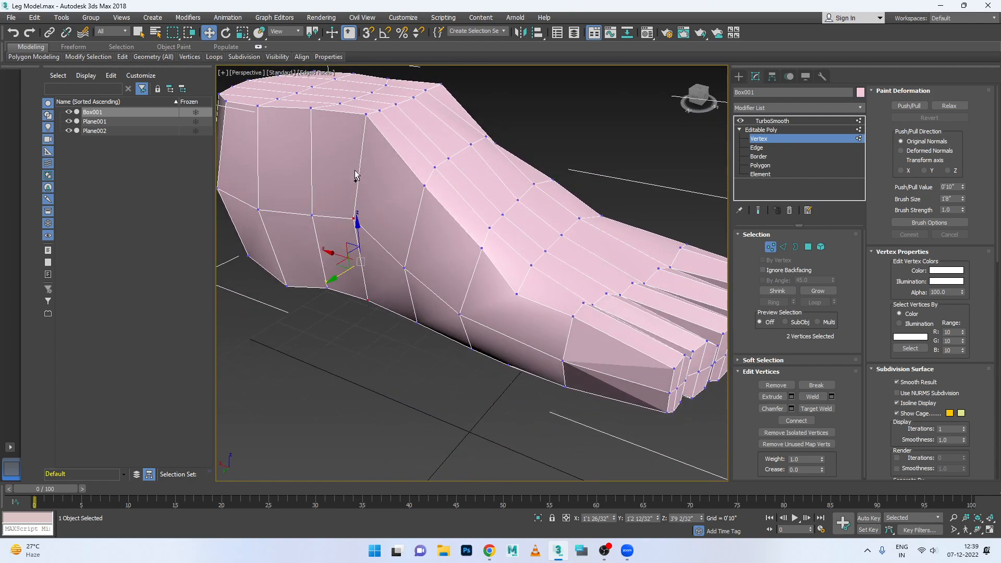
pyautogui.keyDown('ctrl'); pyautogui.click(312, 216); pyautogui.keyUp('ctrl')
pyautogui.keyDown('ctrl'); pyautogui.click(327, 289); pyautogui.keyUp('ctrl')
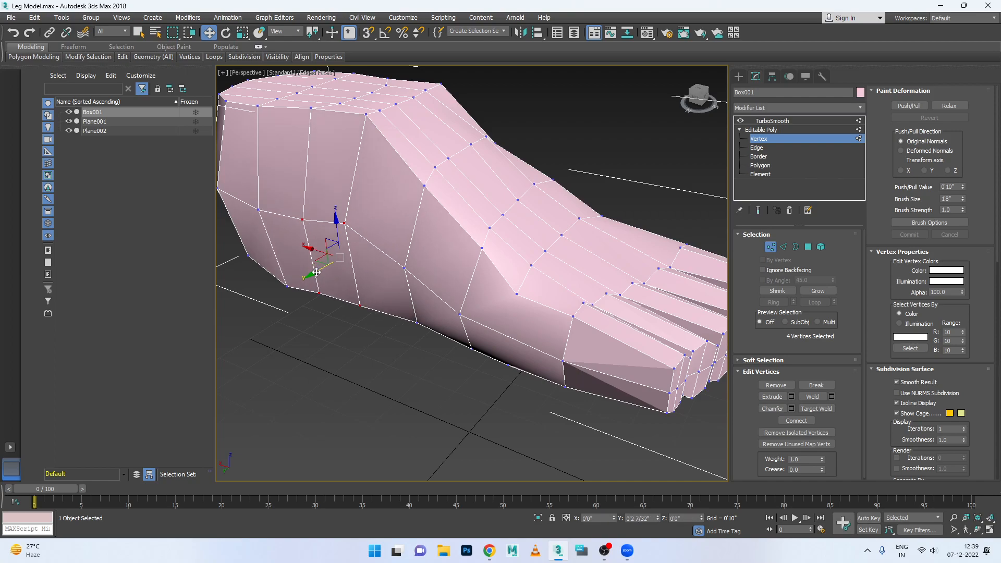
pyautogui.keyDown('alt'); pyautogui.moveTo(346, 288); pyautogui.dragTo(338, 240, button='middle'); pyautogui.keyUp('alt')
# - Shift the mid-height vertices near the +Y side of the back of the heel slightly toward −Y
pyautogui.keyDown('alt'); pyautogui.moveTo(392, 256); pyautogui.dragTo(423, 260, button='middle'); pyautogui.keyUp('alt')
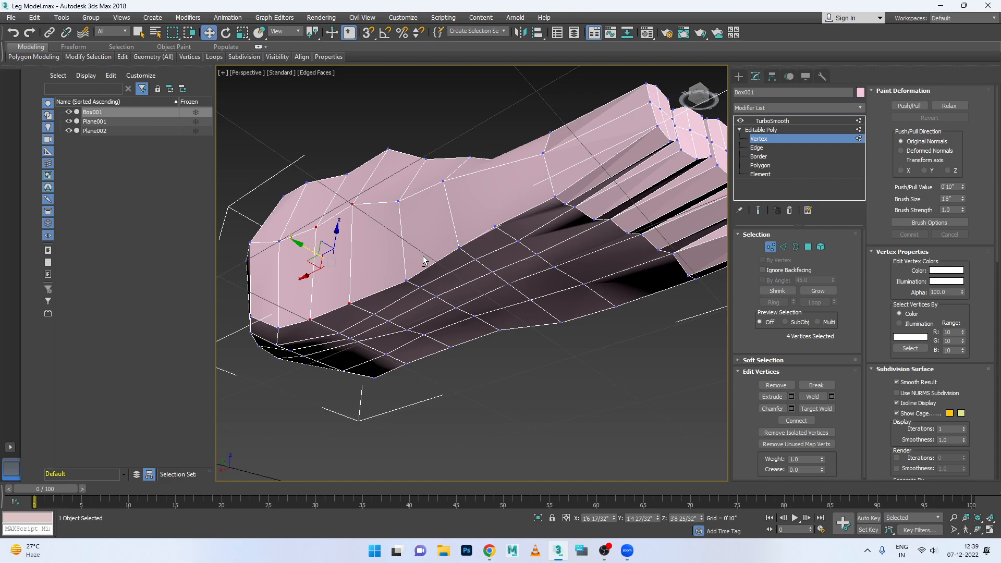
pyautogui.keyDown('alt'); pyautogui.moveTo(423, 262); pyautogui.dragTo(317, 301, button='middle'); pyautogui.keyUp('alt')
pyautogui.click(221, 241)
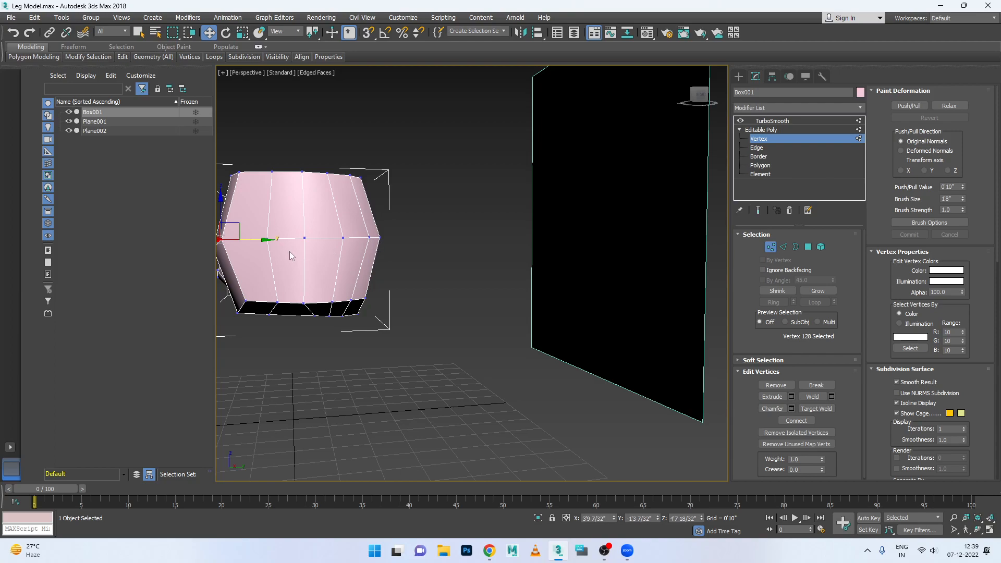
pyautogui.keyDown('alt'); pyautogui.moveTo(323, 257); pyautogui.dragTo(419, 275, button='middle'); pyautogui.keyUp('alt')
pyautogui.moveTo(371, 256); pyautogui.dragTo(371, 256)
pyautogui.click(478, 253)
pyautogui.click(449, 257)
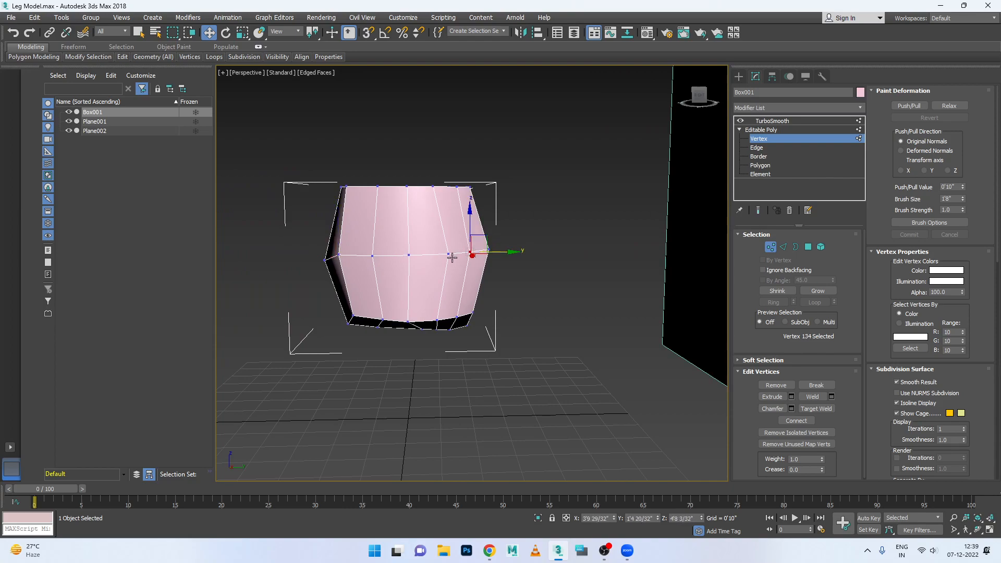
pyautogui.moveTo(493, 261)
pyautogui.mouseDown()
pyautogui.moveTo(483, 259)
pyautogui.moveTo(503, 250)
pyautogui.moveTo(493, 250)
pyautogui.mouseUp()
pyautogui.click(470, 252)
pyautogui.click(488, 250)
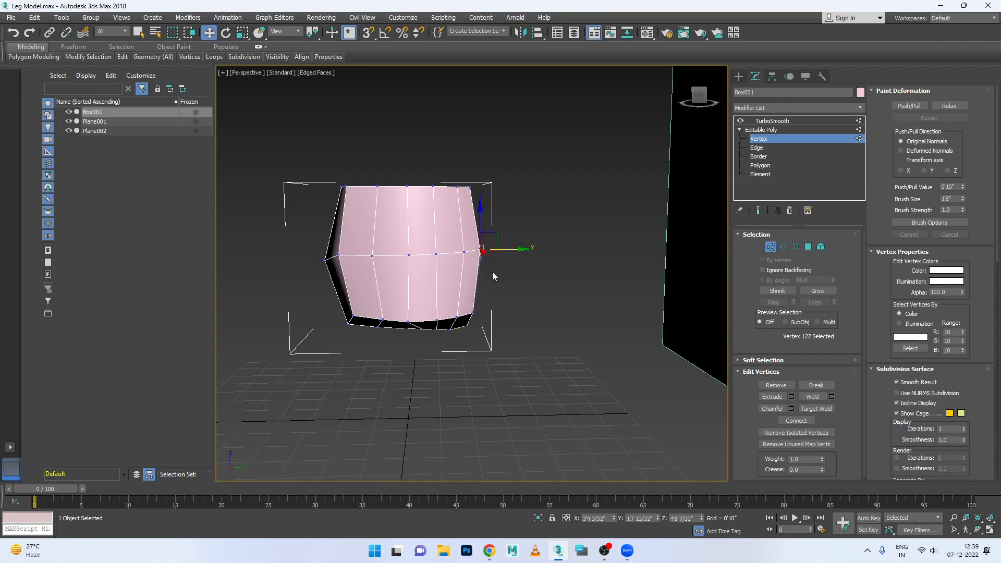
# - Move the three vertices of the column just on the −Y side of the heel's middle column slightly toward −Y
pyautogui.click(379, 188)
pyautogui.moveTo(402, 187); pyautogui.dragTo(393, 186)
pyautogui.click(373, 257)
pyautogui.moveTo(401, 256); pyautogui.dragTo(383, 256)
pyautogui.click(383, 322)
pyautogui.moveTo(407, 319); pyautogui.dragTo(398, 319)
# - Move the middle three-vertex column on the back of the heel and its neighbour on the +Y side about 3 inches toward −Y
pyautogui.click(407, 256)
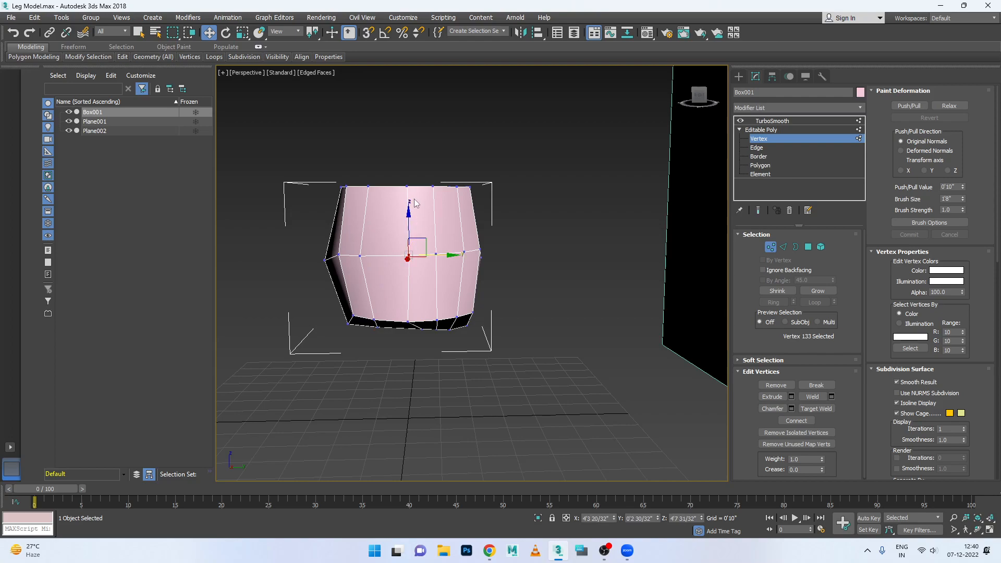
pyautogui.keyDown('ctrl'); pyautogui.click(408, 187); pyautogui.keyUp('ctrl')
pyautogui.keyDown('ctrl'); pyautogui.click(410, 321); pyautogui.keyUp('ctrl')
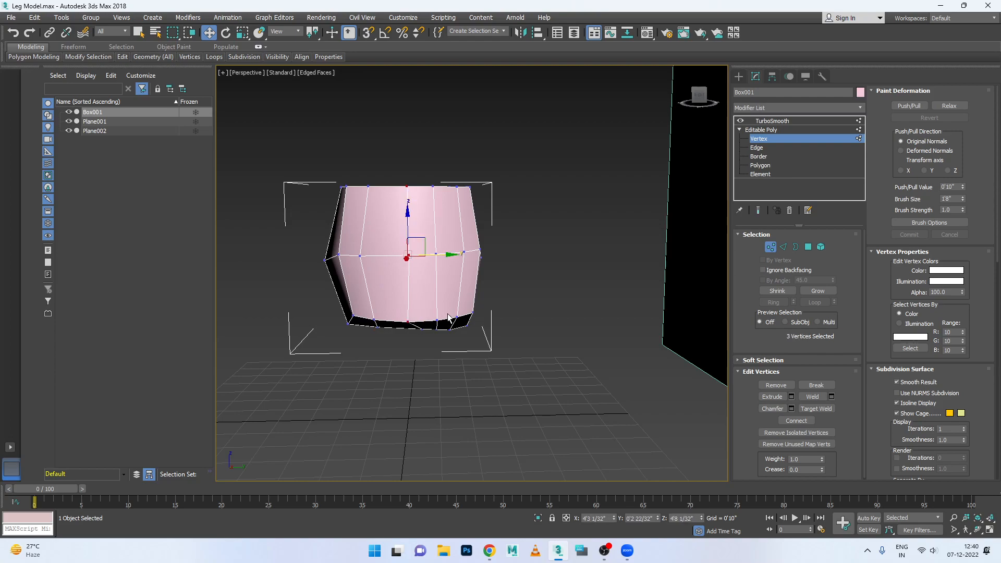
pyautogui.moveTo(447, 260); pyautogui.dragTo(434, 260)
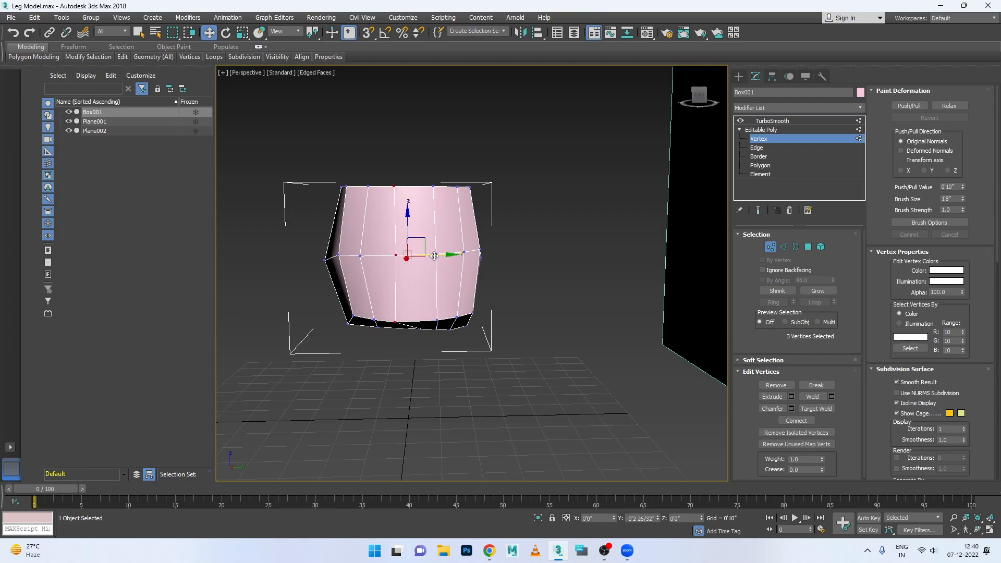
pyautogui.click(433, 188)
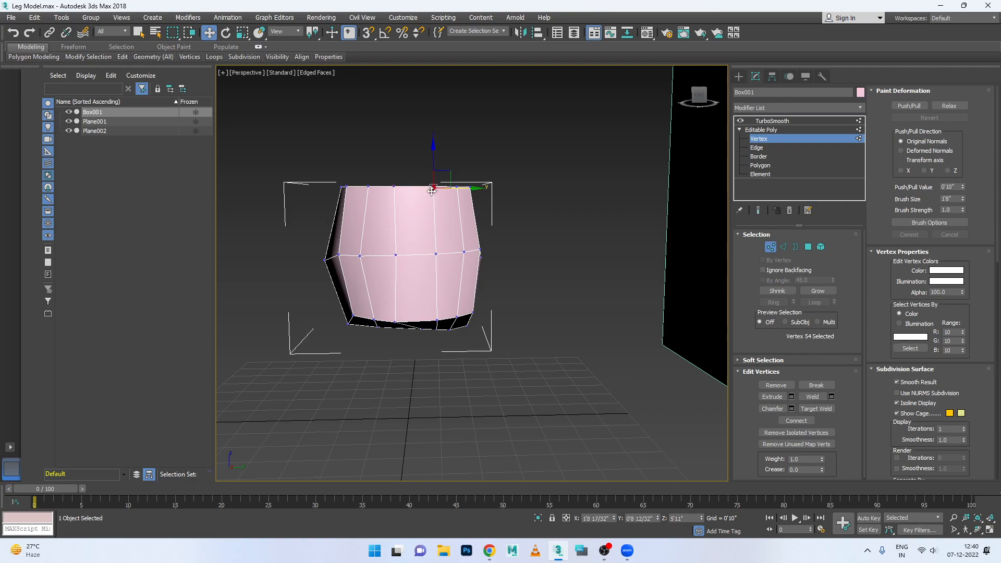
pyautogui.keyDown('ctrl'); pyautogui.click(436, 254); pyautogui.keyUp('ctrl')
pyautogui.keyDown('ctrl'); pyautogui.click(436, 319); pyautogui.keyUp('ctrl')
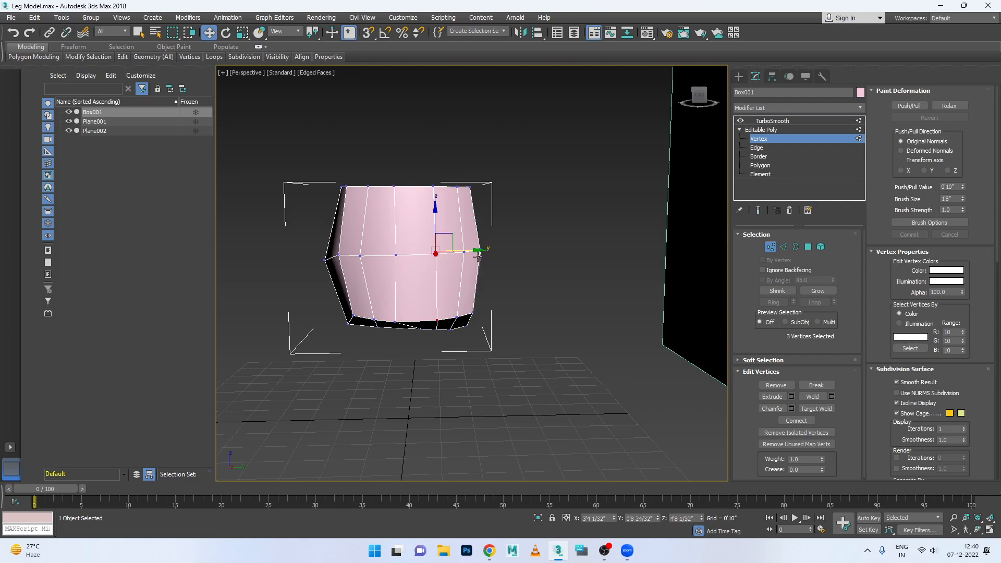
pyautogui.moveTo(477, 251); pyautogui.dragTo(465, 251)
# - Move the two outermost three-vertex columns on the +Y side of the back of the heel toward −Y
pyautogui.click(433, 186)
pyautogui.click(457, 186)
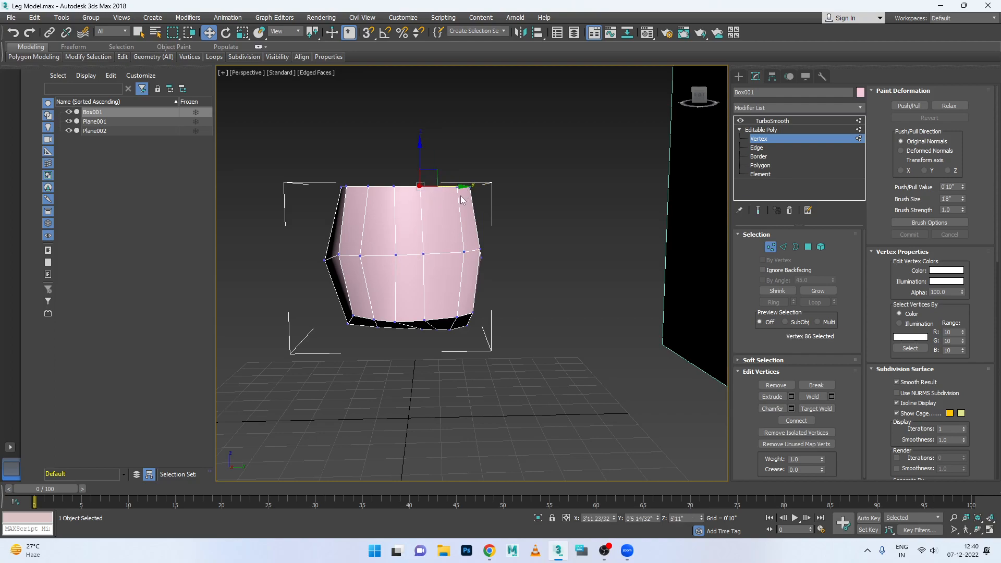
pyautogui.keyDown('ctrl'); pyautogui.click(463, 254); pyautogui.keyUp('ctrl')
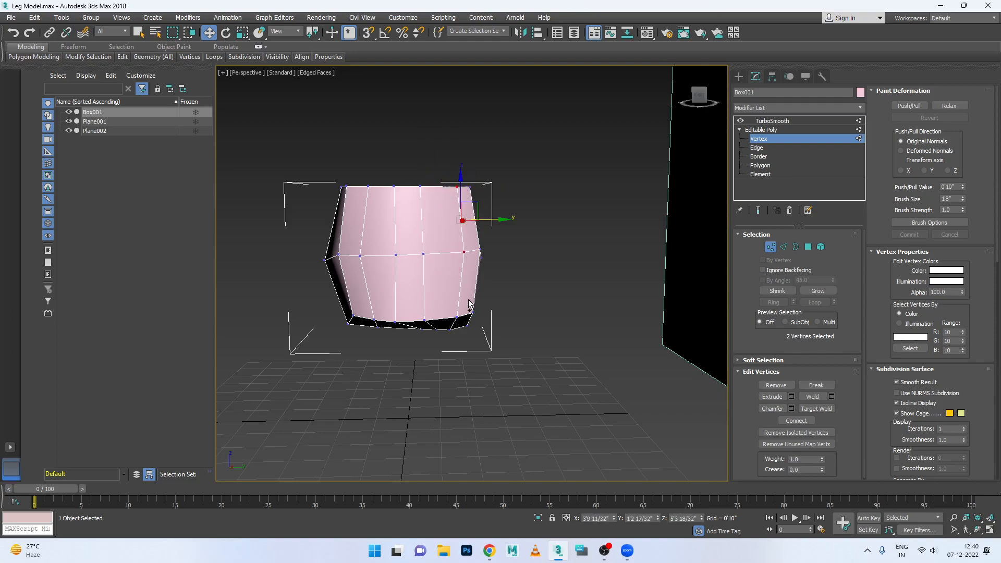
pyautogui.keyDown('ctrl'); pyautogui.click(457, 316); pyautogui.keyUp('ctrl')
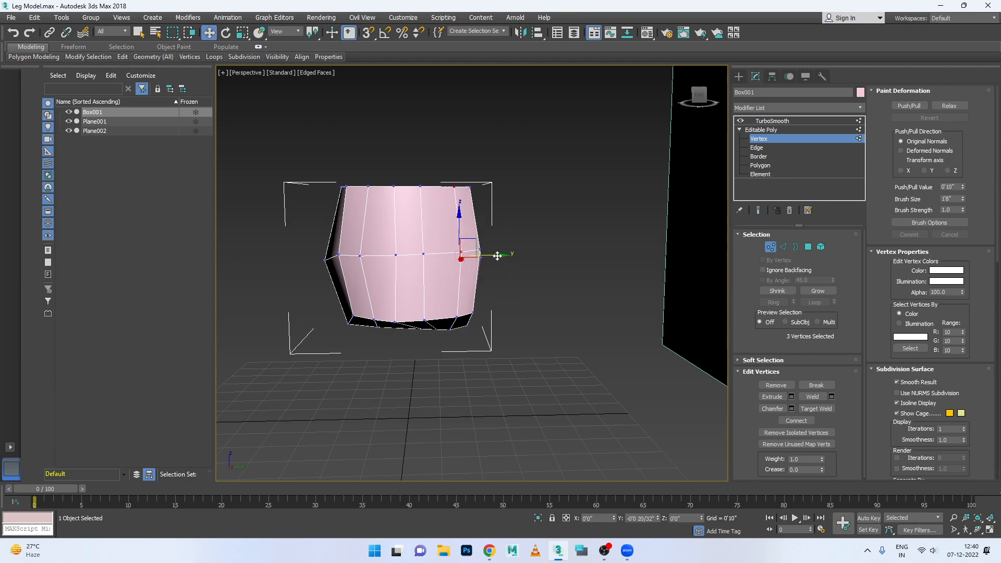
pyautogui.click(458, 317)
pyautogui.moveTo(471, 317); pyautogui.dragTo(484, 248)
pyautogui.click(470, 187)
pyautogui.keyDown('ctrl'); pyautogui.click(479, 250); pyautogui.keyUp('ctrl')
pyautogui.keyDown('ctrl'); pyautogui.click(471, 315); pyautogui.keyUp('ctrl')
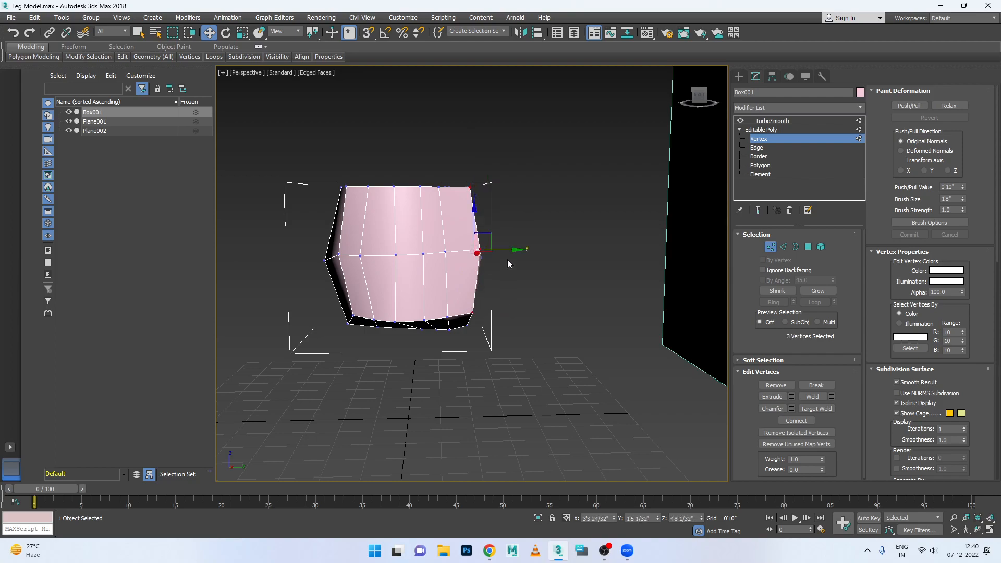
pyautogui.moveTo(508, 252); pyautogui.dragTo(493, 251)
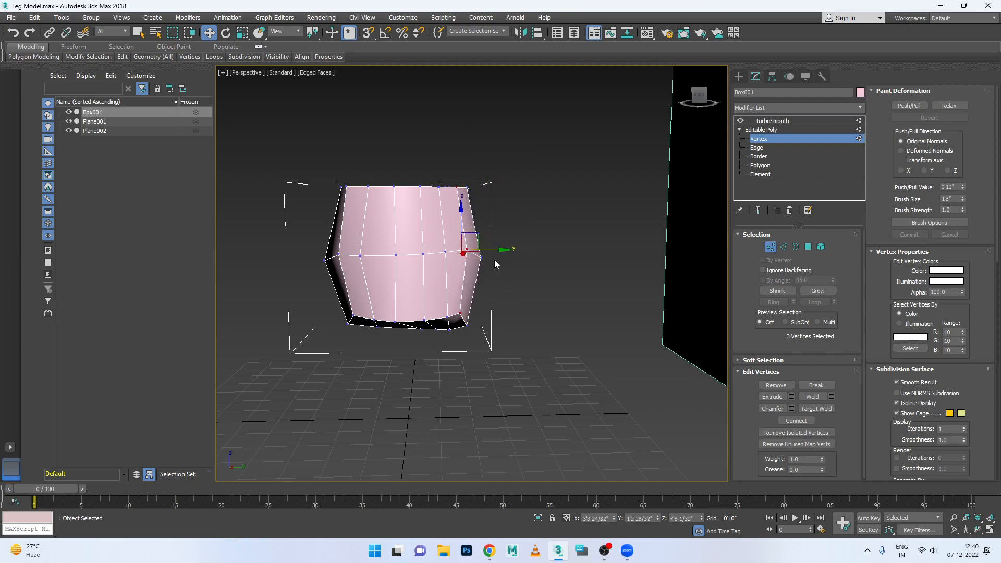
# - Shift the sole vertices under the heel along Y to align with the vertical edge columns above them
pyautogui.scroll(3, 393, 345)
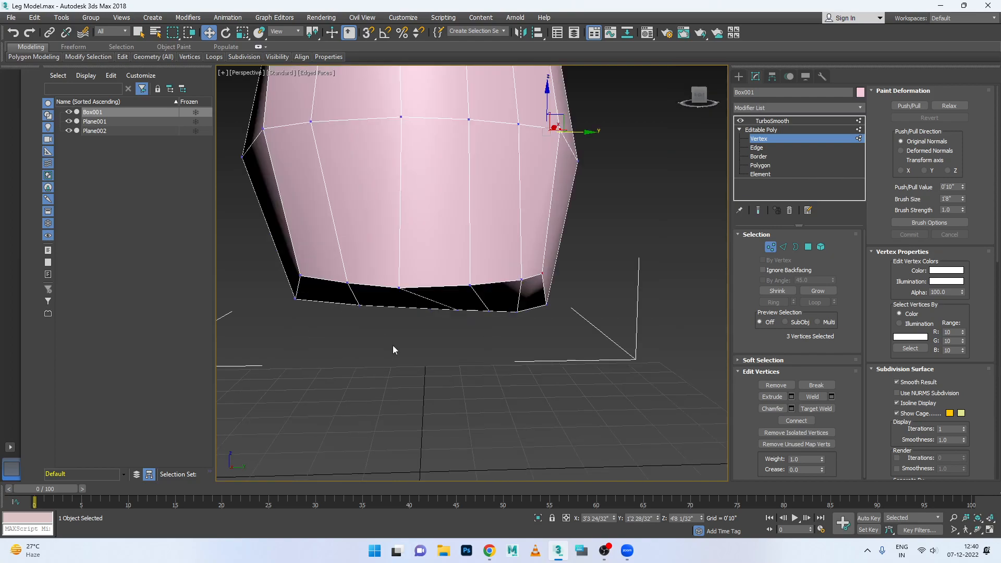
pyautogui.click(455, 311)
pyautogui.moveTo(454, 311); pyautogui.dragTo(453, 311)
pyautogui.click(491, 324)
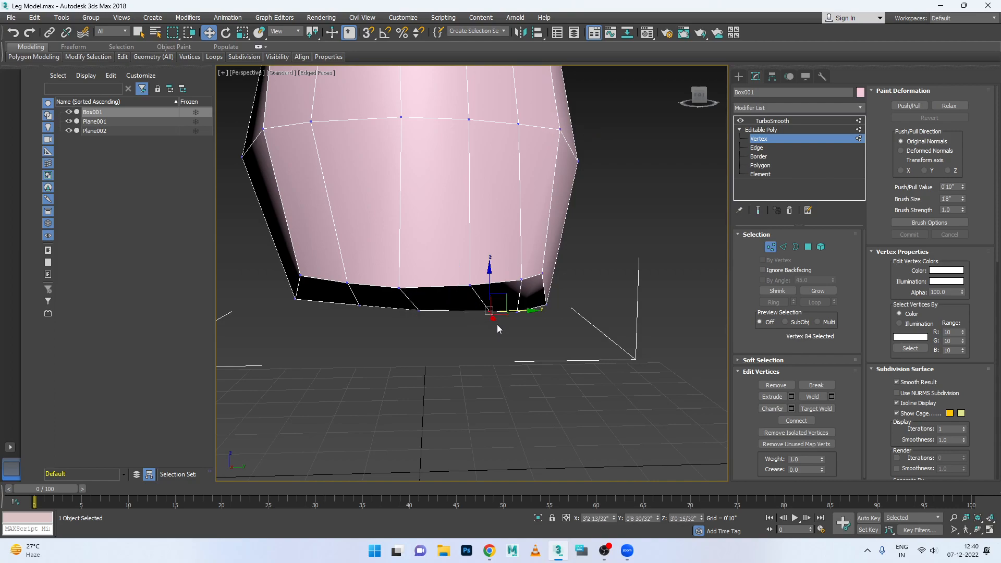
pyautogui.moveTo(518, 310)
pyautogui.mouseDown()
pyautogui.moveTo(499, 310)
pyautogui.moveTo(506, 320)
pyautogui.moveTo(538, 312)
pyautogui.mouseUp()
# - In the Top view, move the pinched ankle vertex toward +Y and the heel vertex nearest the +Y edge slightly toward −Y
pyautogui.hotkey('alt', 'w')
pyautogui.middleClick(408, 244)
pyautogui.hotkey('alt', 'w')
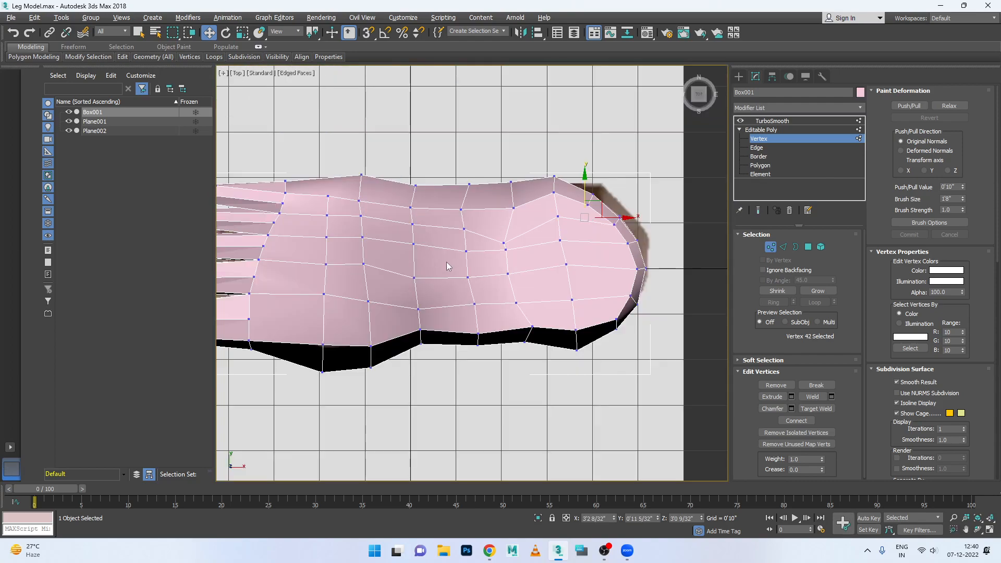
pyautogui.scroll(-4, 452, 274)
pyautogui.scroll(4, 449, 276)
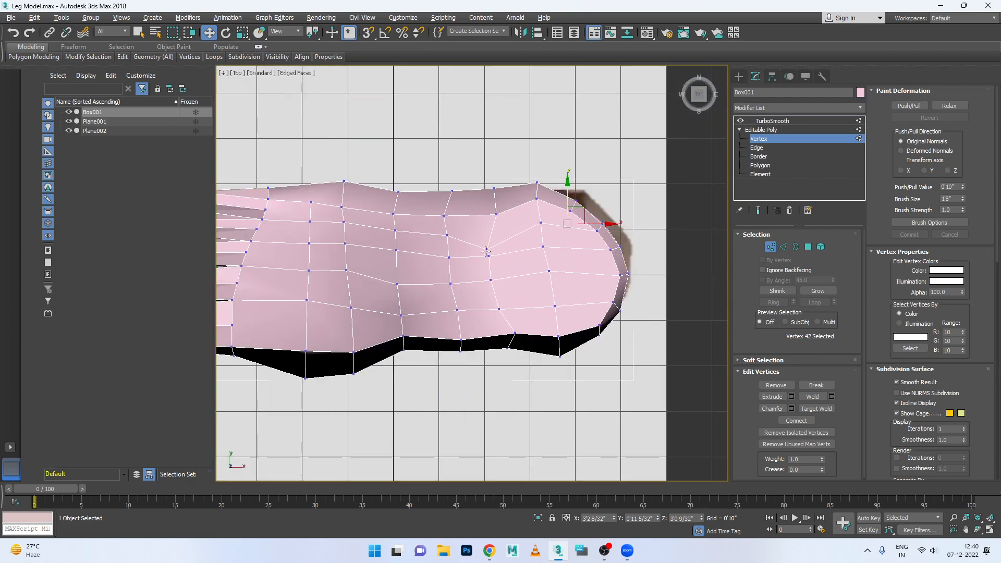
pyautogui.click(487, 248)
pyautogui.moveTo(487, 239); pyautogui.dragTo(487, 225)
pyautogui.click(537, 199)
pyautogui.moveTo(538, 183); pyautogui.dragTo(538, 187)
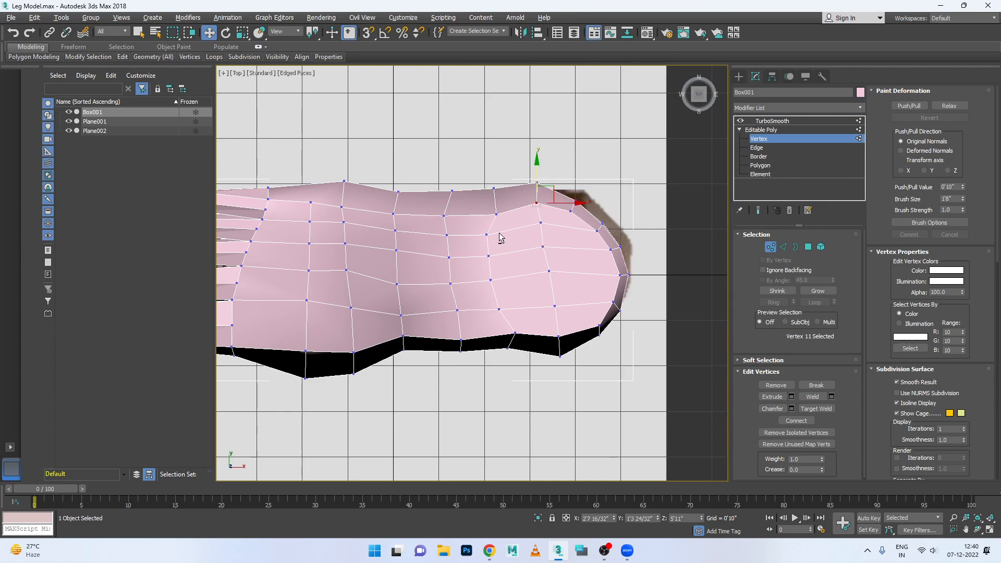
# - In the Front view, move the three mid-height vertices at the tip of the big toe slightly forward toward −X
pyautogui.hotkey('alt', 'w')
pyautogui.hotkey('alt', 'w')
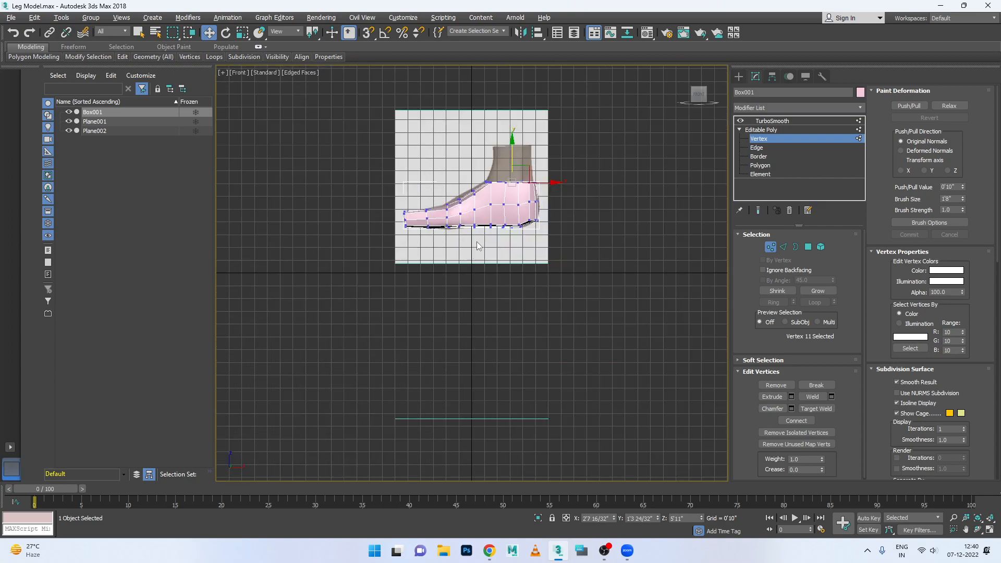
pyautogui.scroll(5, 482, 232)
pyautogui.hotkey('alt', 'w')
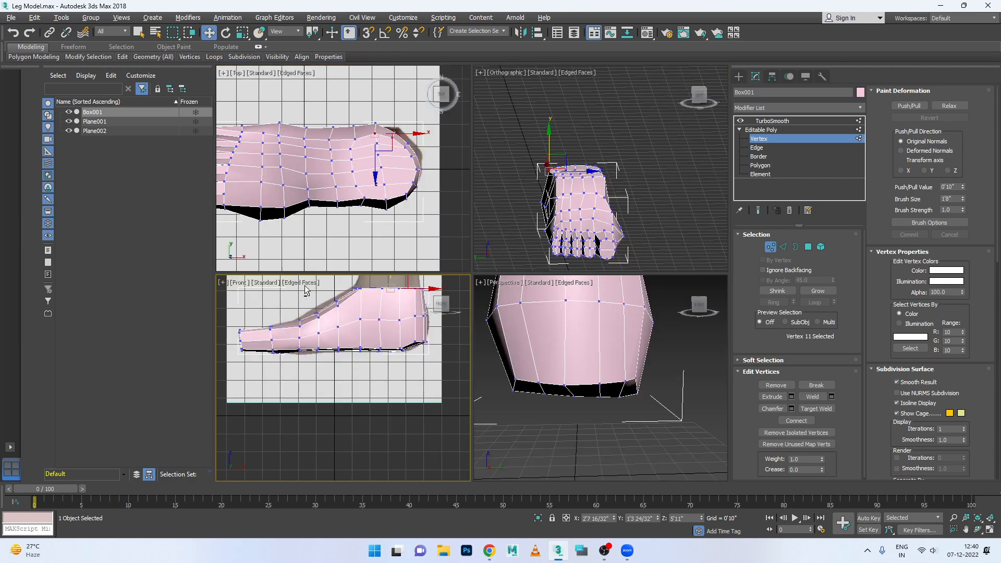
pyautogui.hotkey('alt', 'w')
pyautogui.hotkey('alt', 'w')
pyautogui.hotkey('alt', 'w')
pyautogui.hotkey('alt', 'w')
pyautogui.hotkey('alt', 'w')
pyautogui.scroll(5, 271, 219)
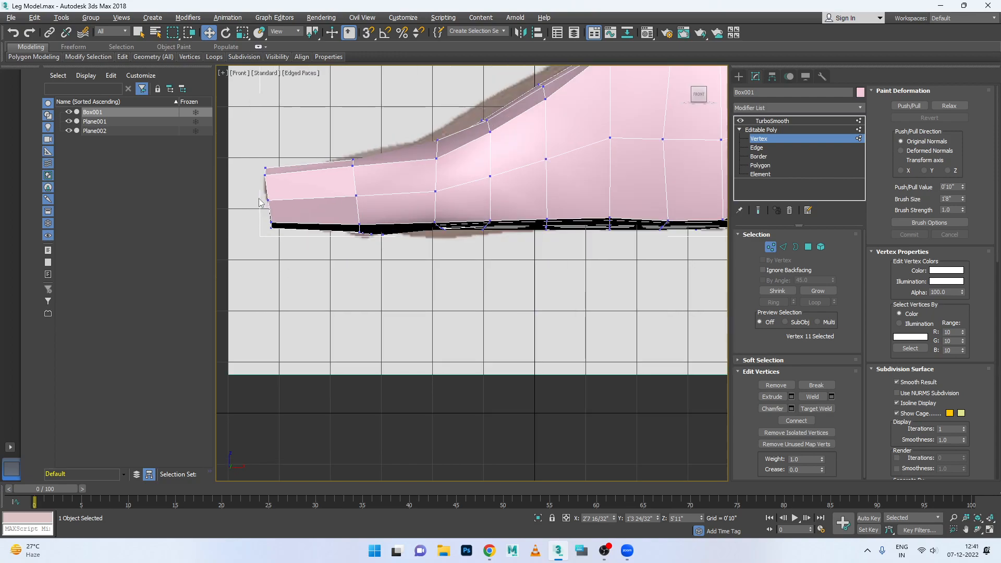
pyautogui.moveTo(253, 187); pyautogui.dragTo(301, 200)
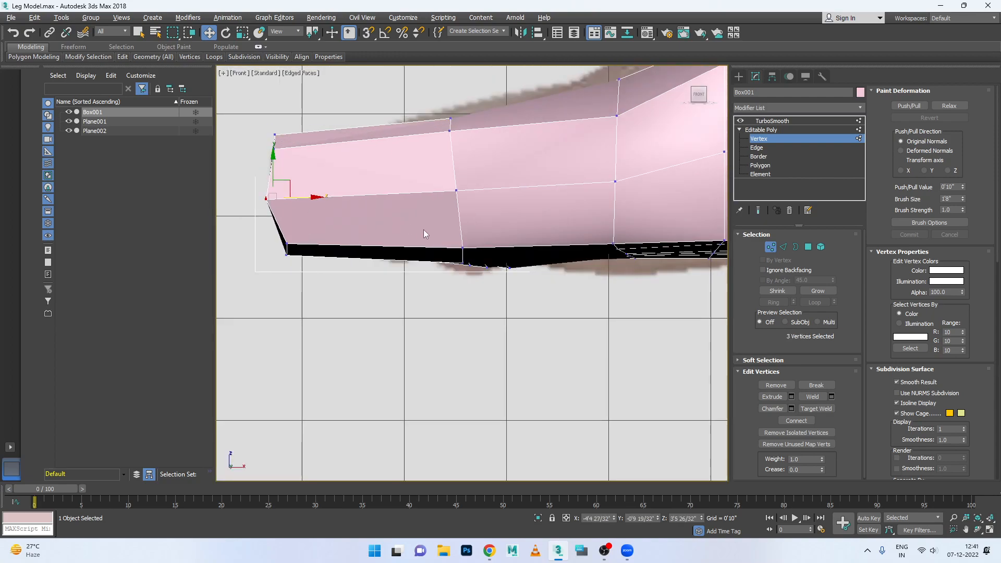
# - Show the TurboSmooth result and examine the big toe, toes and instep of the foot in the Perspective view
pyautogui.hotkey('alt', 'w')
pyautogui.hotkey('alt', 'w')
pyautogui.scroll(-4, 595, 245)
pyautogui.keyDown('alt'); pyautogui.moveTo(540, 297); pyautogui.dragTo(532, 297, button='middle'); pyautogui.keyUp('alt')
pyautogui.scroll(4, 532, 298)
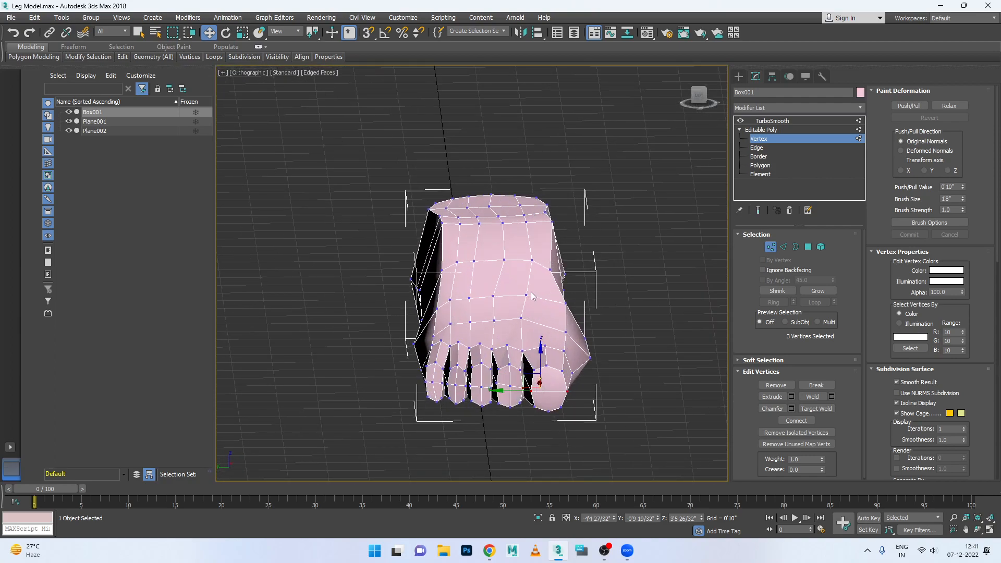
pyautogui.press('f')
pyautogui.scroll(-5, 531, 291)
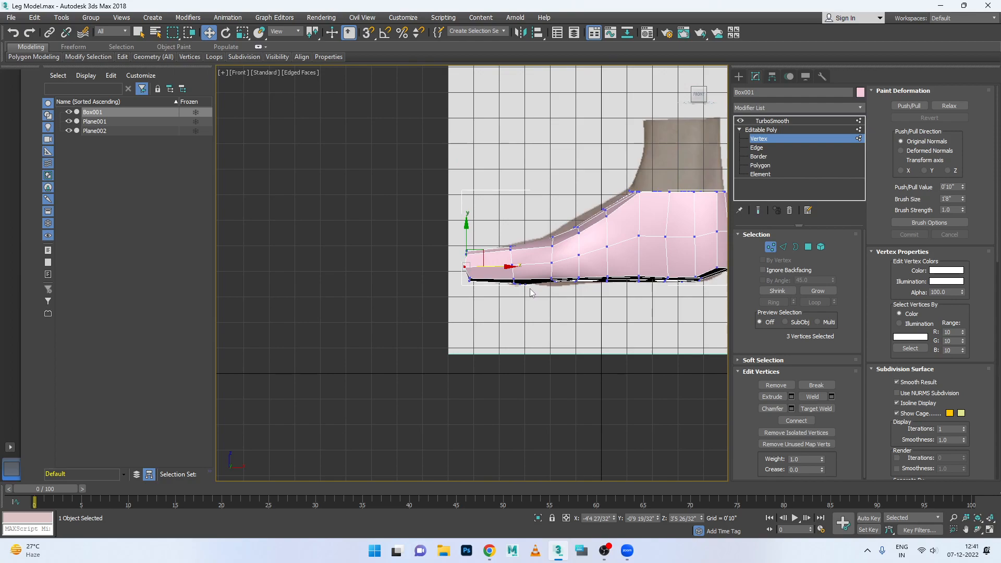
pyautogui.hotkey('alt', 'w')
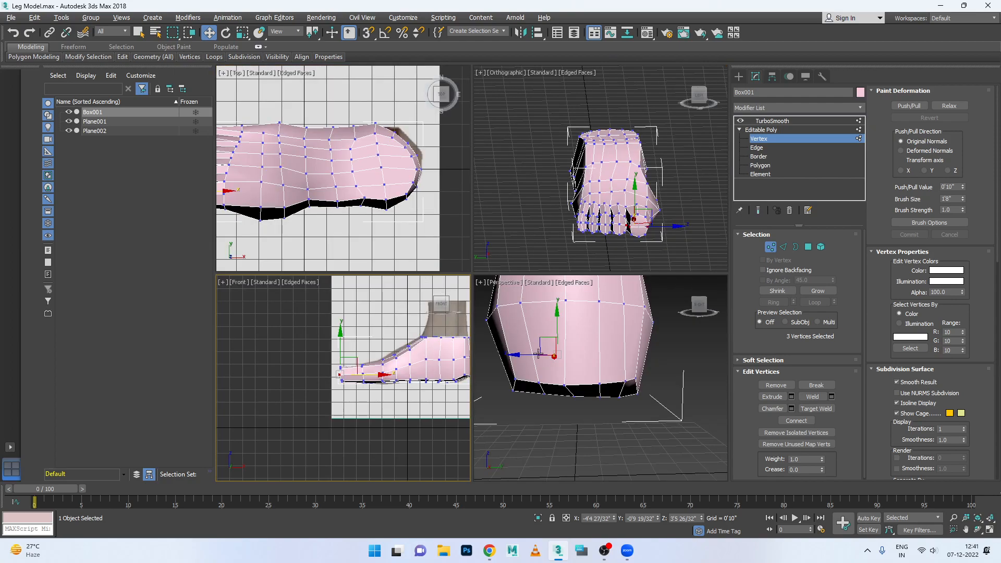
pyautogui.hotkey('alt', 'w')
pyautogui.scroll(-5, 530, 334)
pyautogui.keyDown('alt'); pyautogui.moveTo(417, 339); pyautogui.dragTo(442, 341, button='middle'); pyautogui.keyUp('alt')
pyautogui.scroll(5, 416, 311)
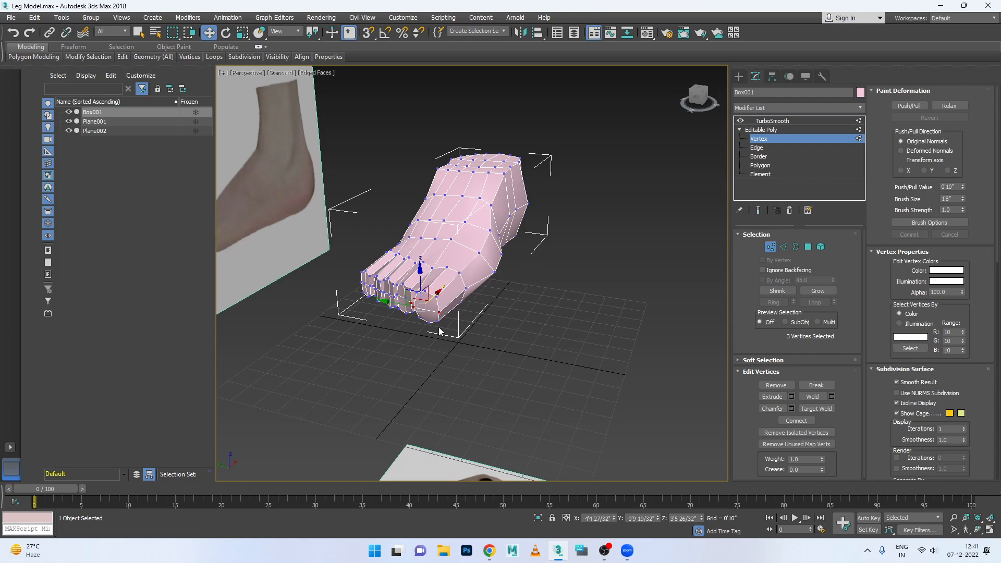
pyautogui.click(772, 121)
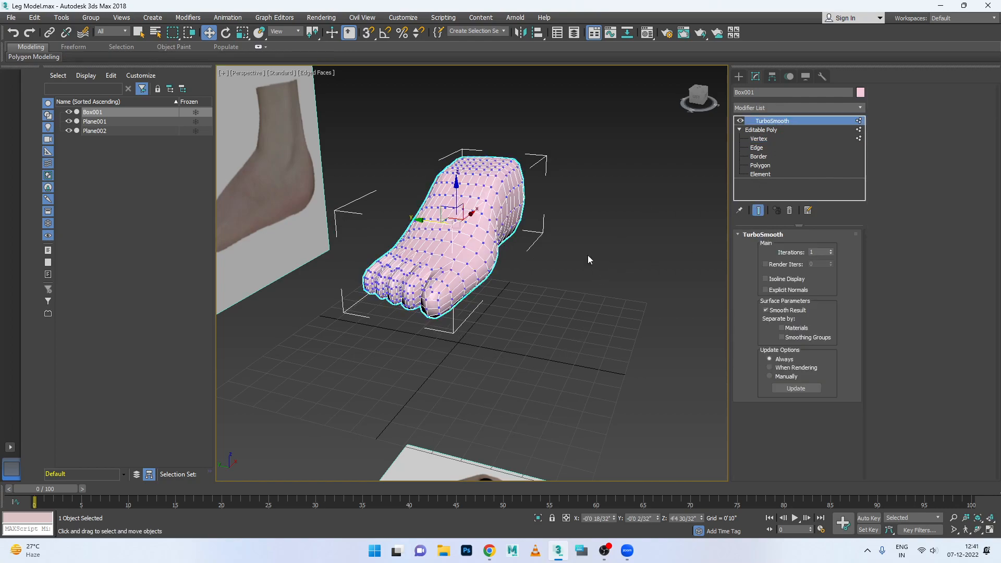
pyautogui.click(535, 297)
pyautogui.scroll(5, 503, 301)
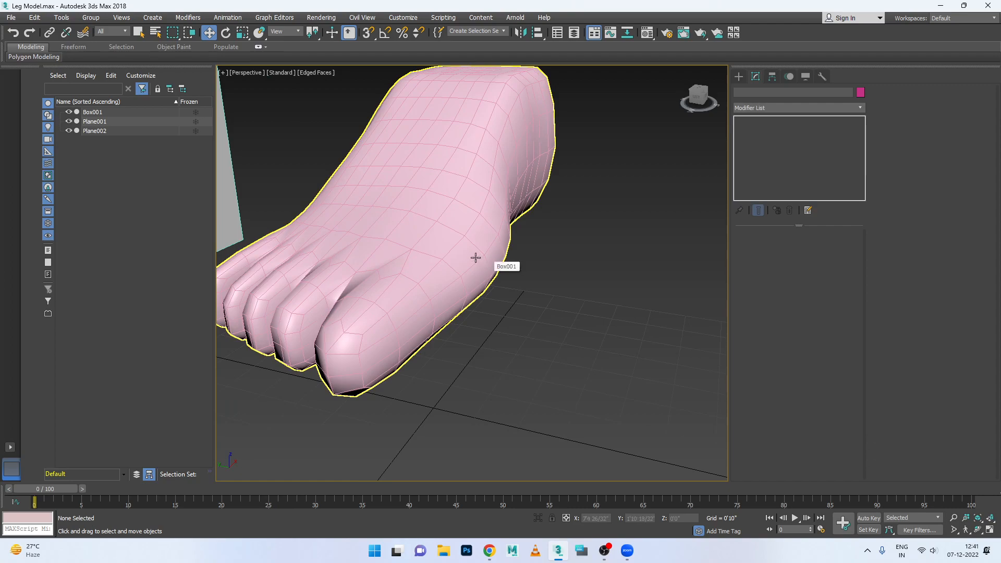
pyautogui.click(475, 259)
pyautogui.click(508, 318)
pyautogui.click(415, 317)
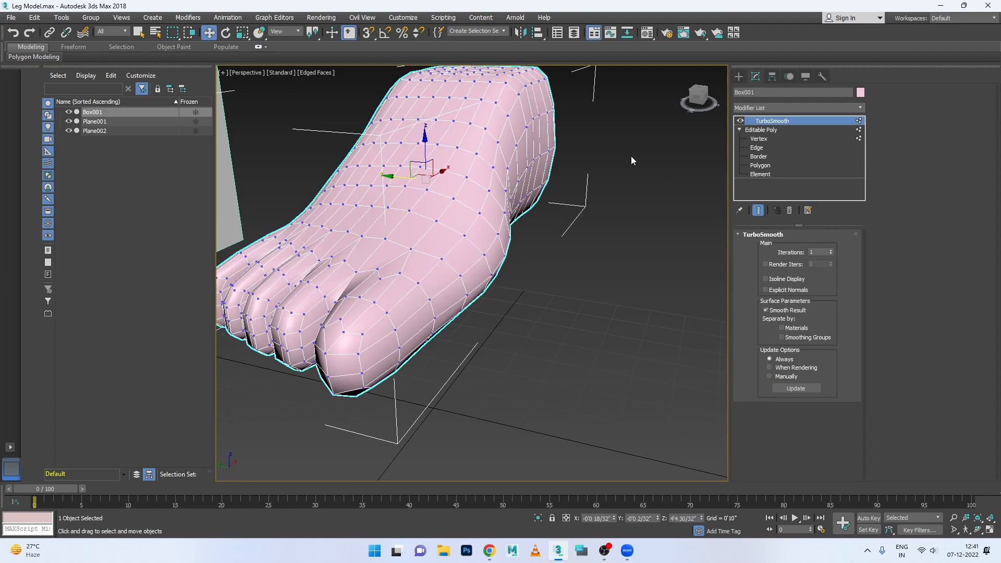
# - Close the program with the foot scene open
pyautogui.click(989, 9)
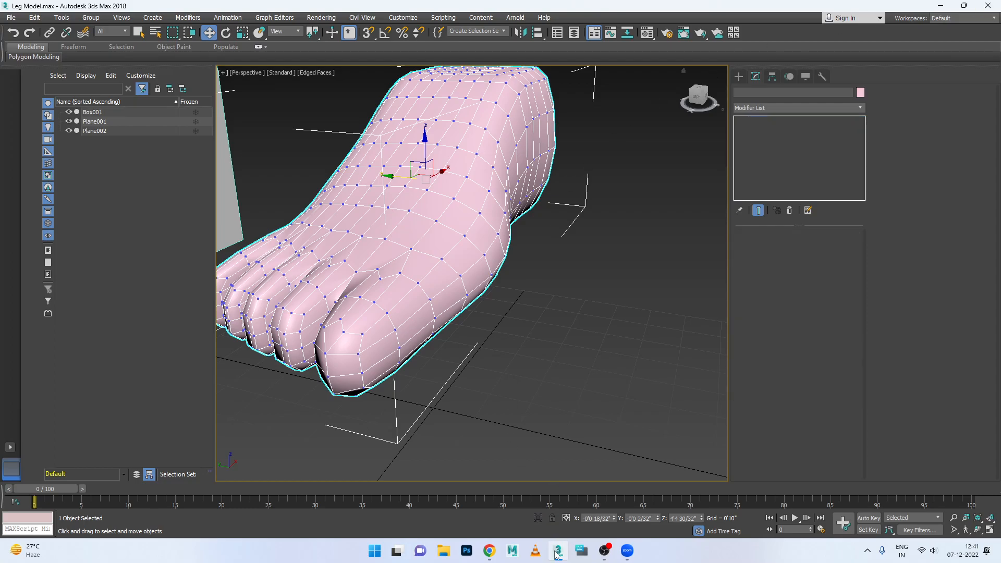